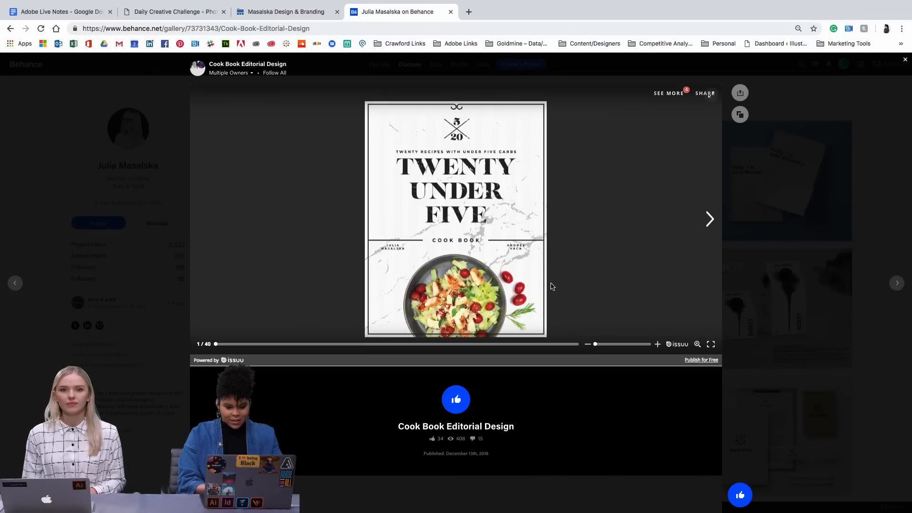
# Page through the Cook Book Editorial Design preview from the cover to the Grilled Chicken Bruschetta and Burger Bites spread.
pyautogui.click(708, 220)
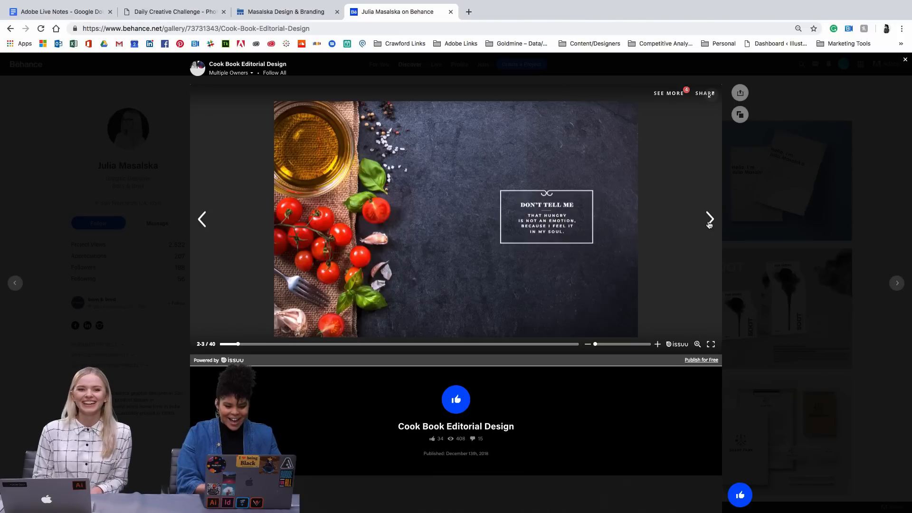
pyautogui.click(709, 219)
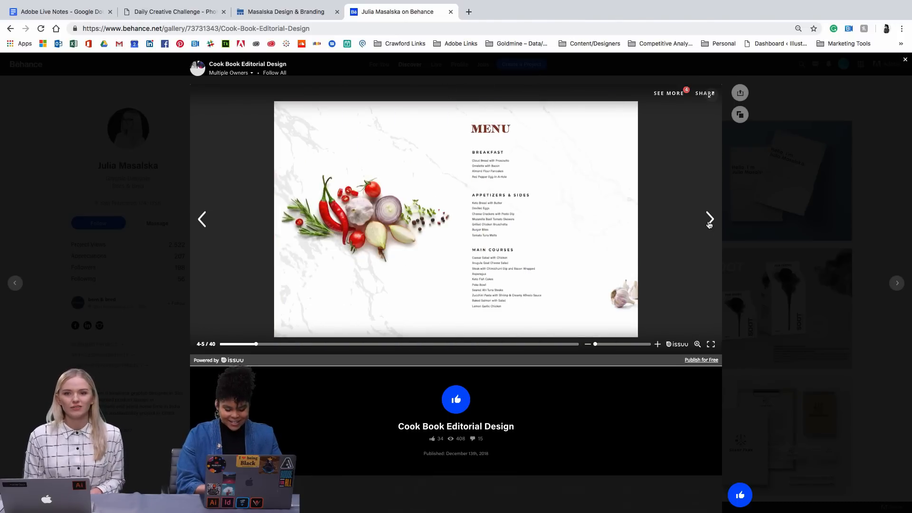
pyautogui.click(709, 222)
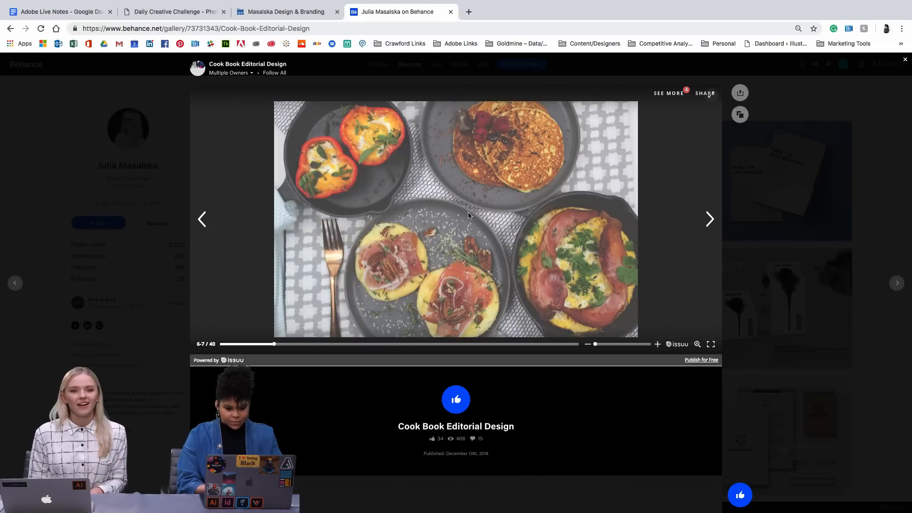
pyautogui.rightClick(708, 222)
pyautogui.click(708, 223)
pyautogui.click(708, 222)
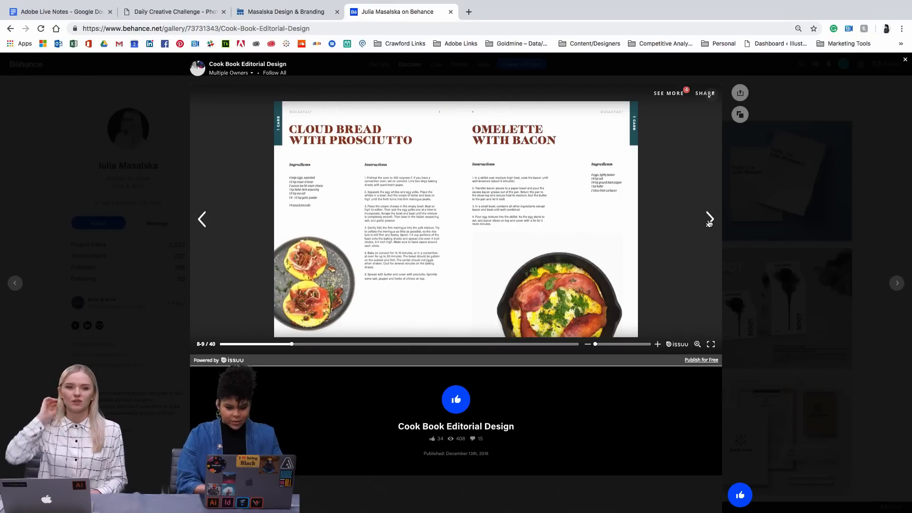
pyautogui.click(709, 223)
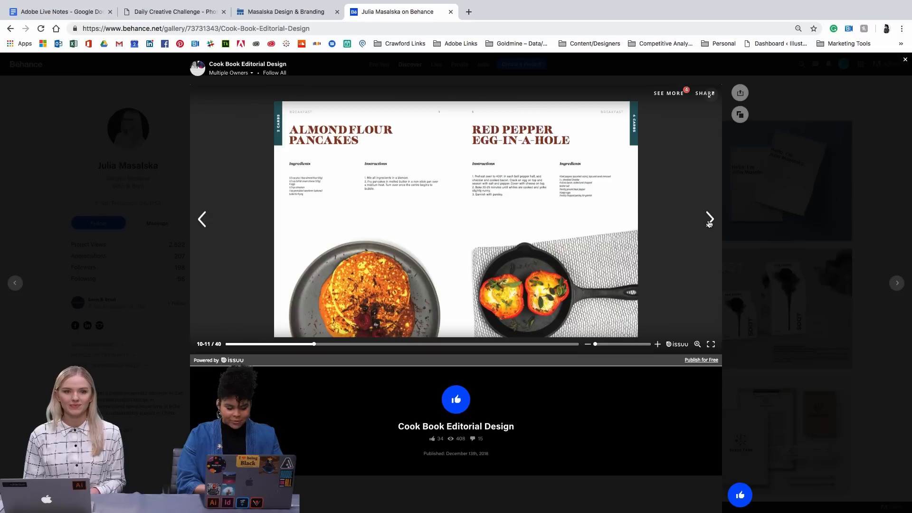
pyautogui.click(708, 222)
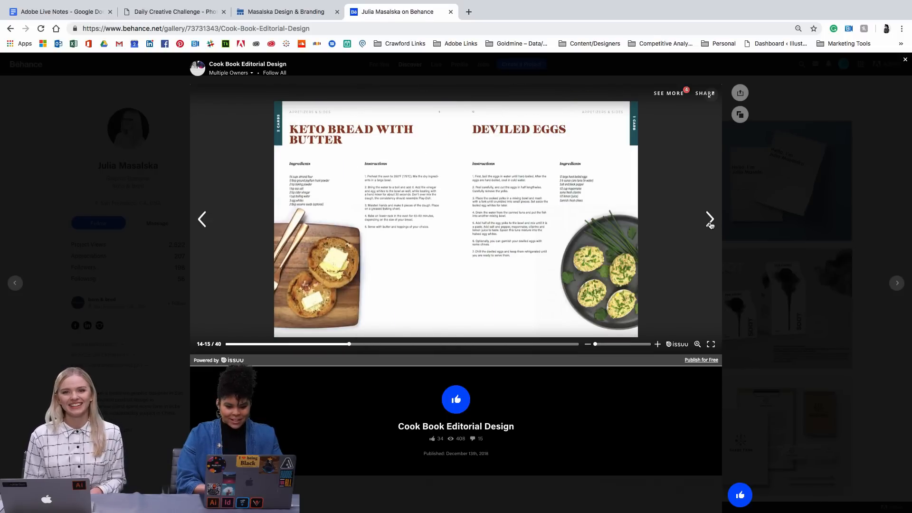
pyautogui.click(709, 223)
pyautogui.click(710, 223)
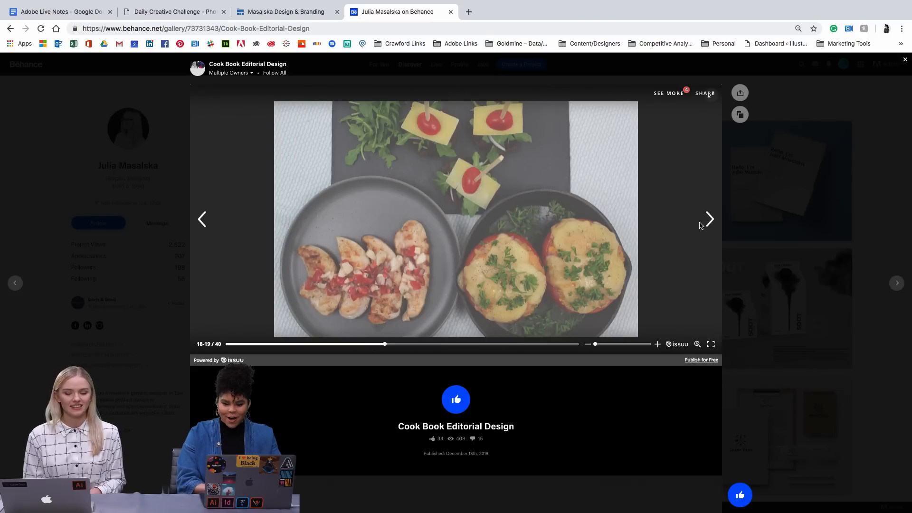
pyautogui.click(708, 223)
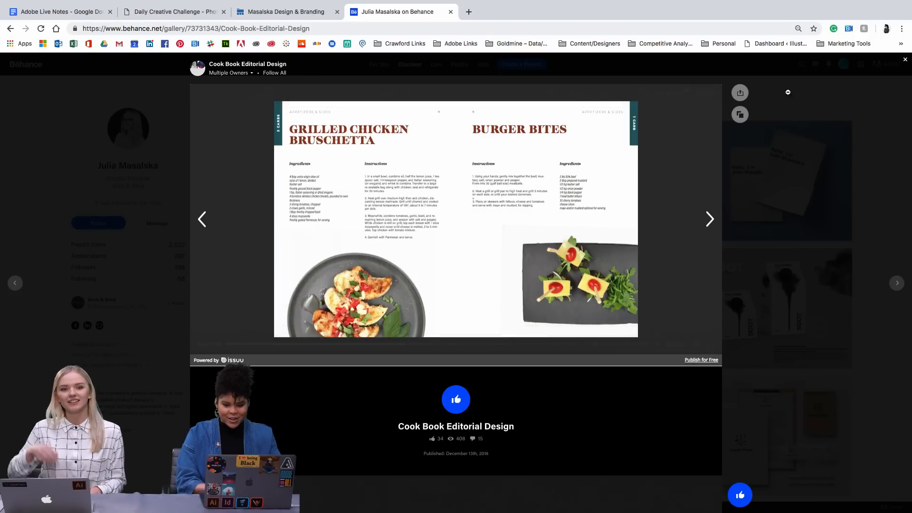
# Close the cook book project and look over the project thumbnails on the designer's Behance profile.
pyautogui.click(814, 87)
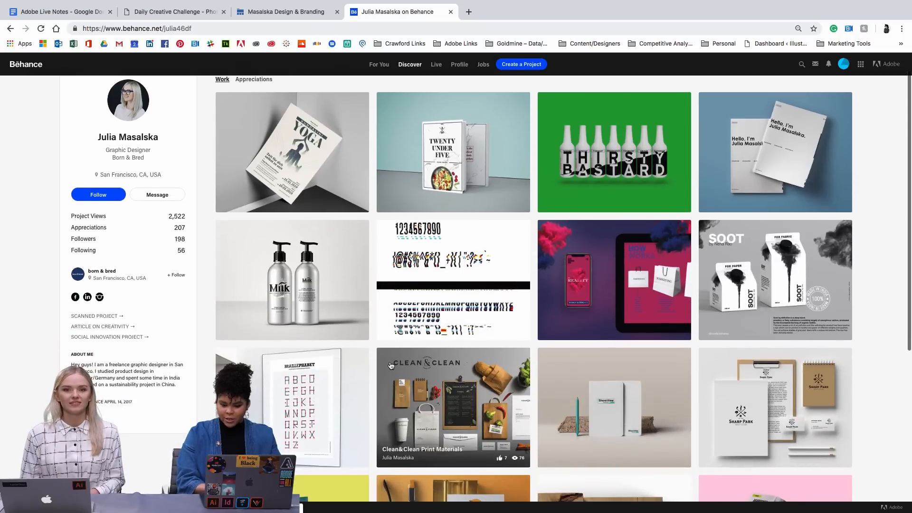
pyautogui.scroll(-3, 391, 364)
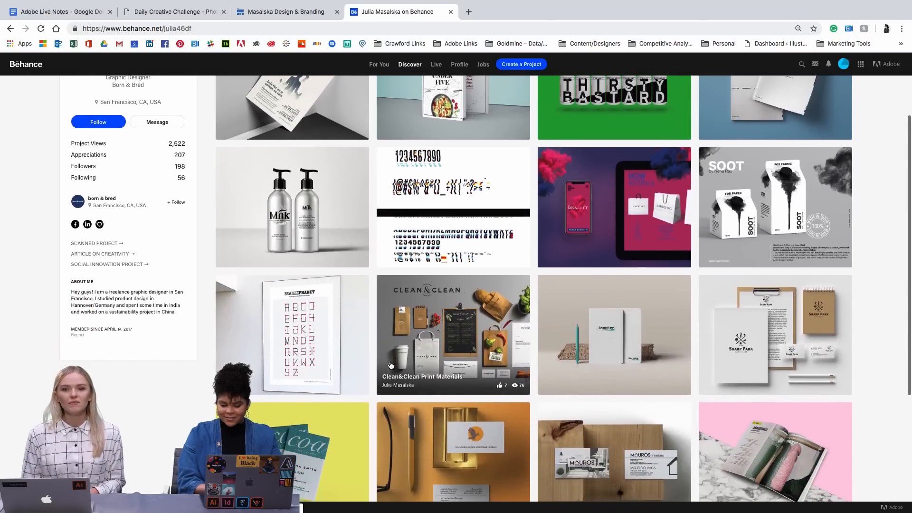
pyautogui.scroll(2, 390, 364)
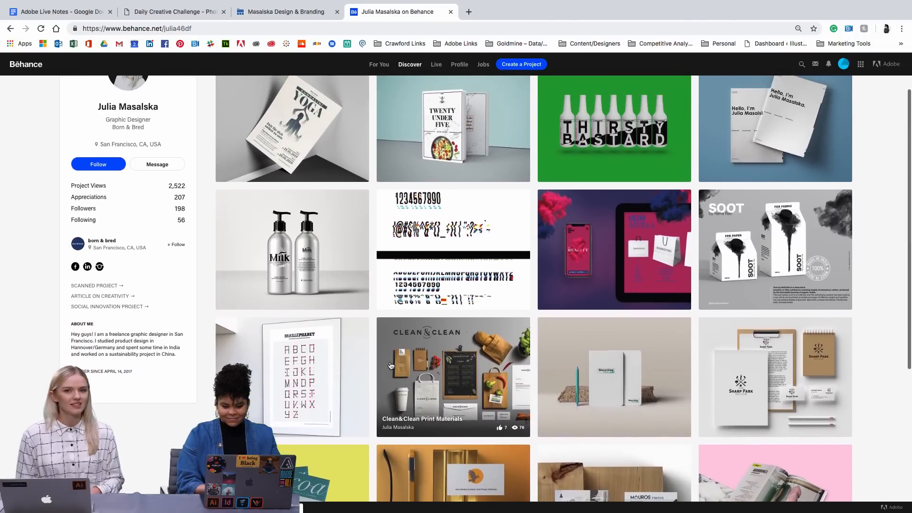
pyautogui.scroll(3, 391, 365)
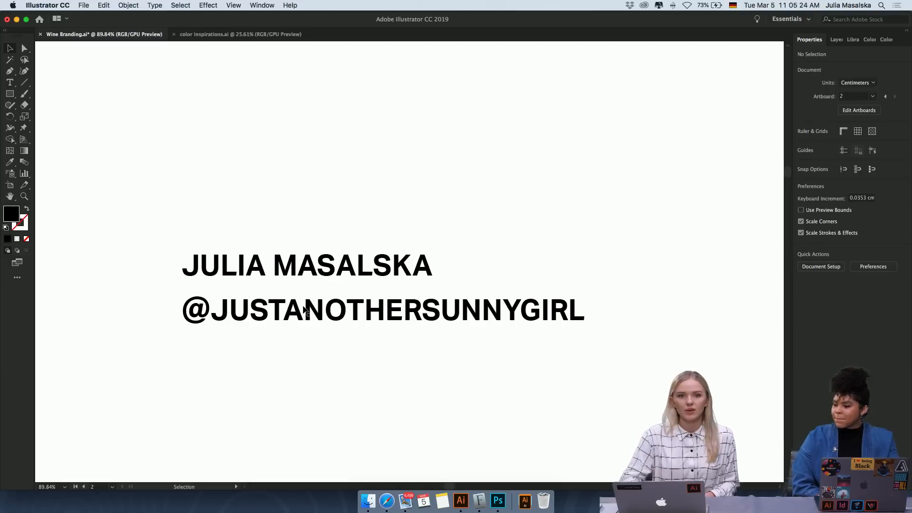
# In Illustrator, go from the name and handle title in Wine Branding.ai to the photo mood board beneath it.
pyautogui.scroll(-3, 484, 326)
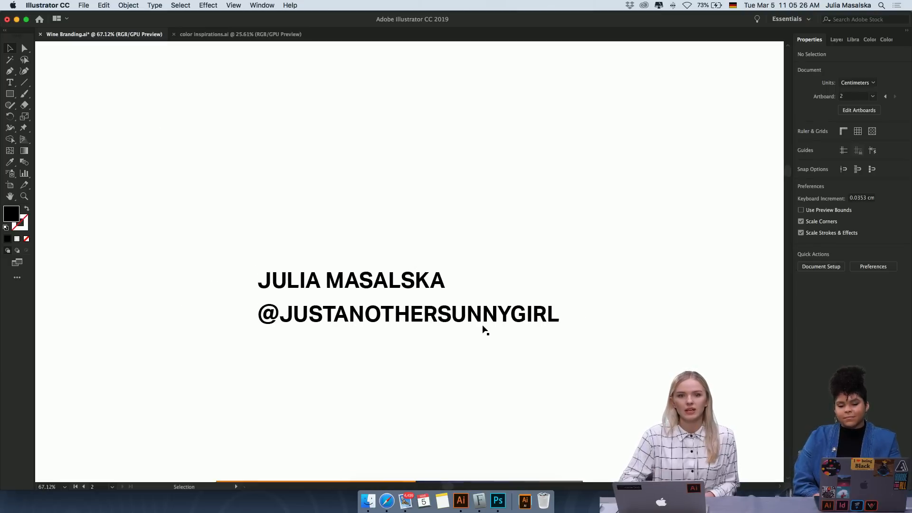
pyautogui.scroll(2, 484, 327)
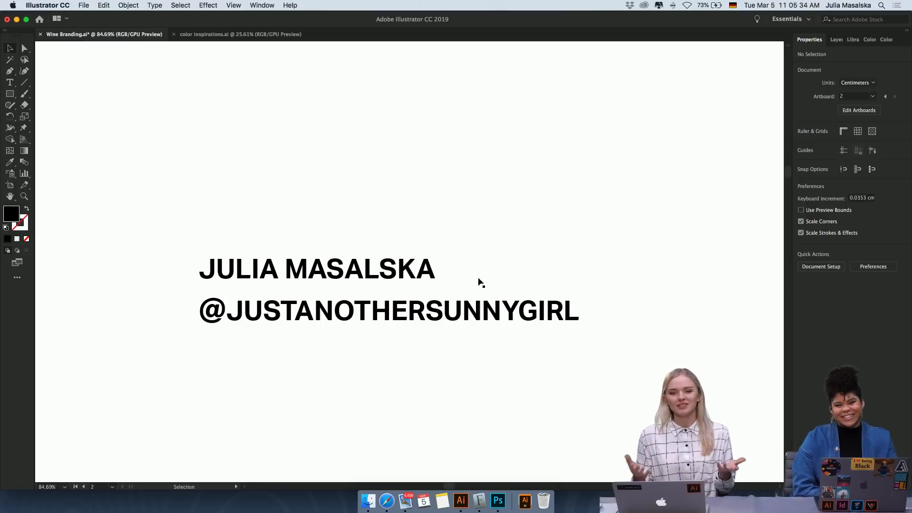
pyautogui.scroll(-2, 479, 282)
pyautogui.scroll(-5, 479, 282)
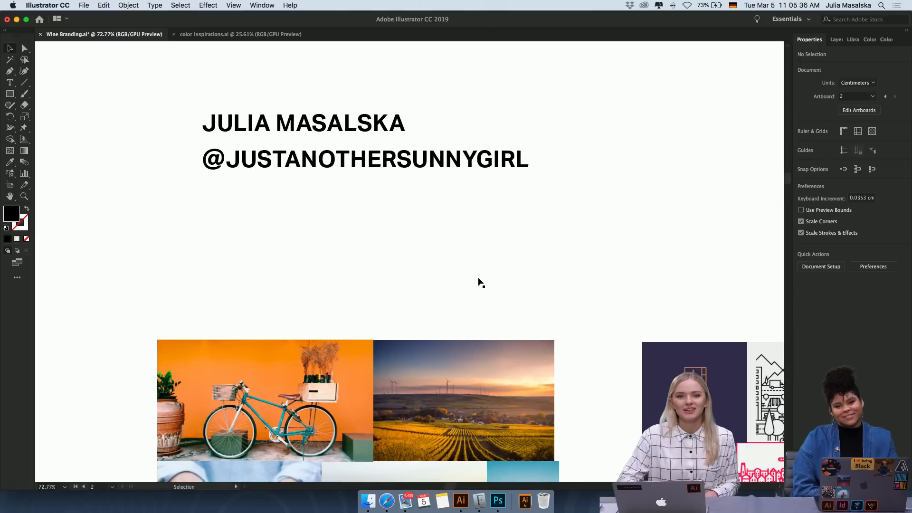
pyautogui.scroll(-3, 481, 282)
pyautogui.scroll(6, 481, 282)
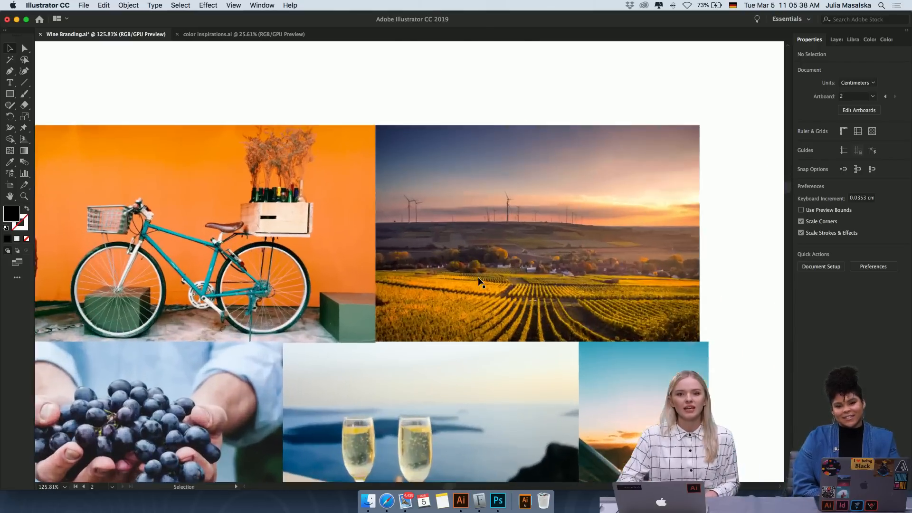
pyautogui.scroll(-1, 481, 282)
pyautogui.hscroll(-1, 480, 282)
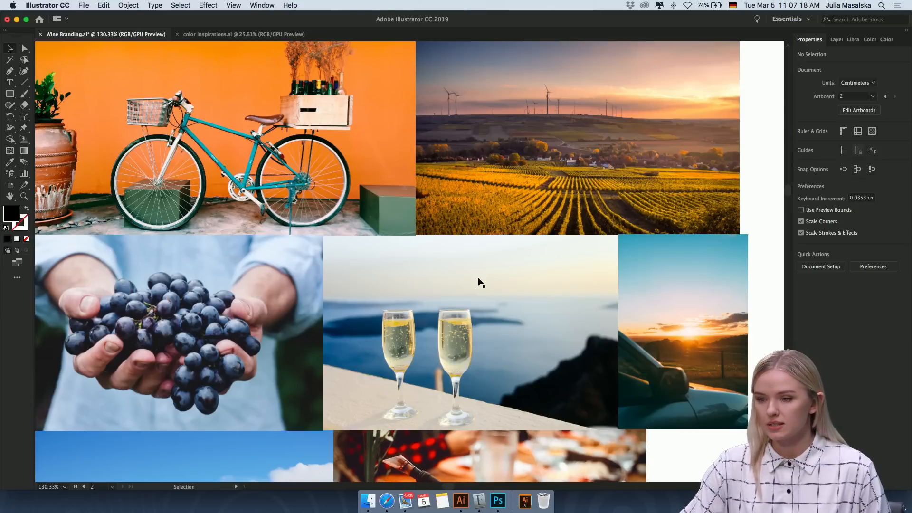
# Examine the mood board's rows of photos, from the bicycle and grapes to the vineyard estate and wine bottle.
pyautogui.scroll(3, 479, 282)
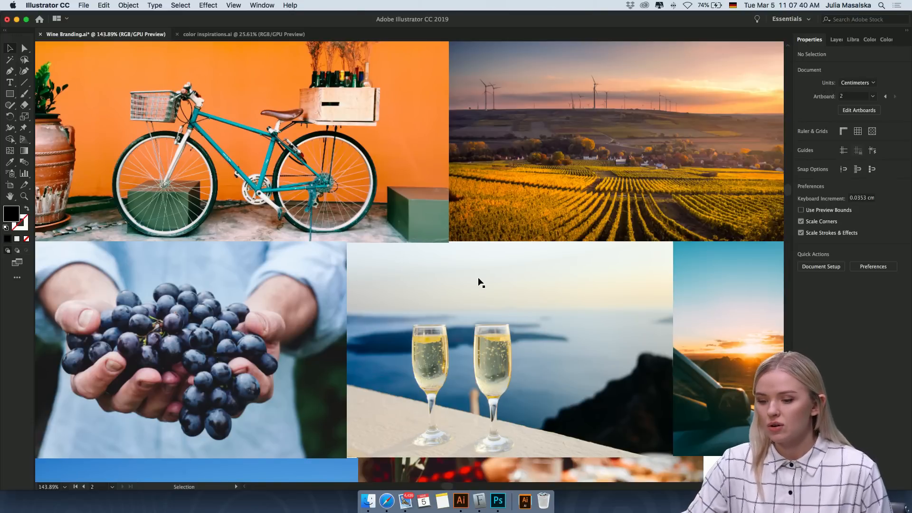
pyautogui.scroll(1, 478, 278)
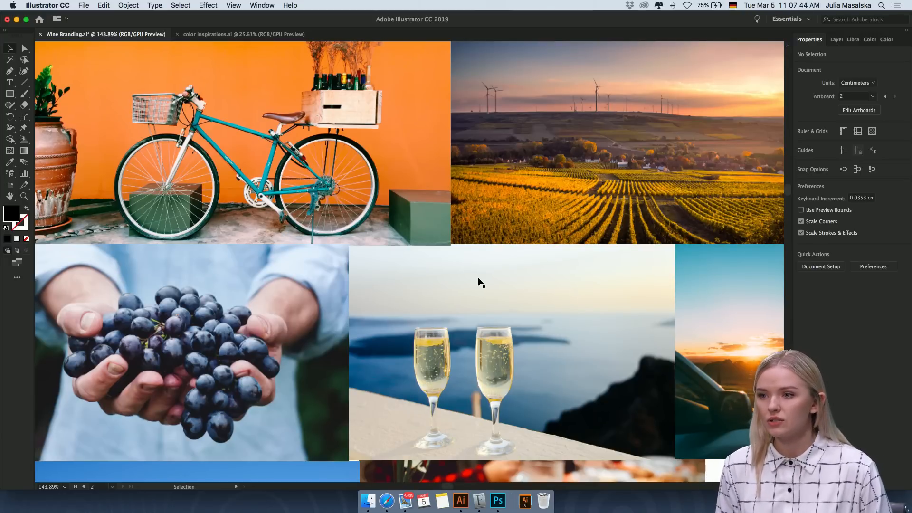
pyautogui.scroll(-8, 478, 278)
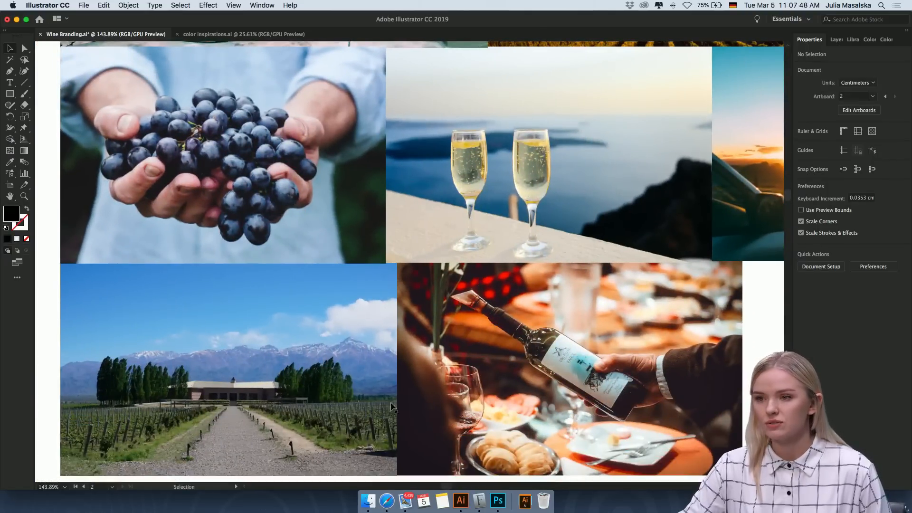
pyautogui.scroll(5, 377, 406)
pyautogui.hscroll(6, 377, 405)
pyautogui.scroll(1, 377, 406)
pyautogui.hscroll(-3, 377, 406)
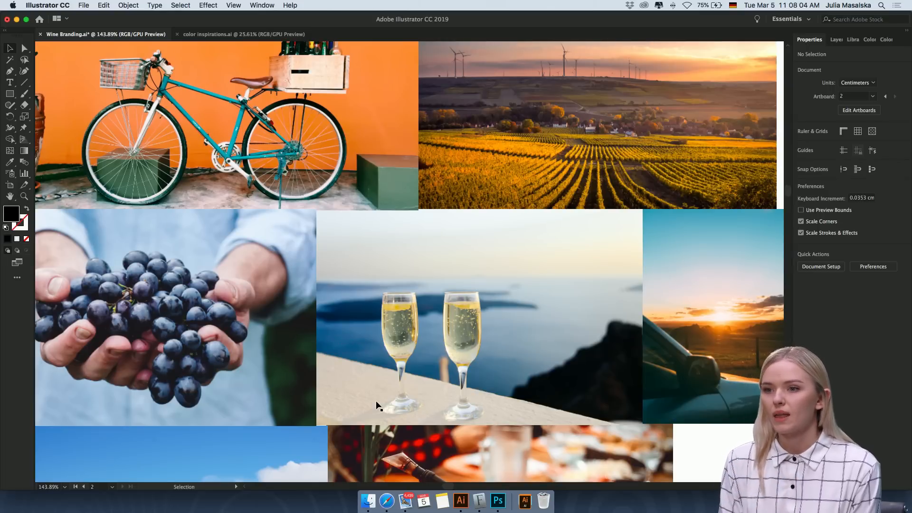
pyautogui.scroll(-5, 278, 379)
pyautogui.hscroll(-2, 278, 379)
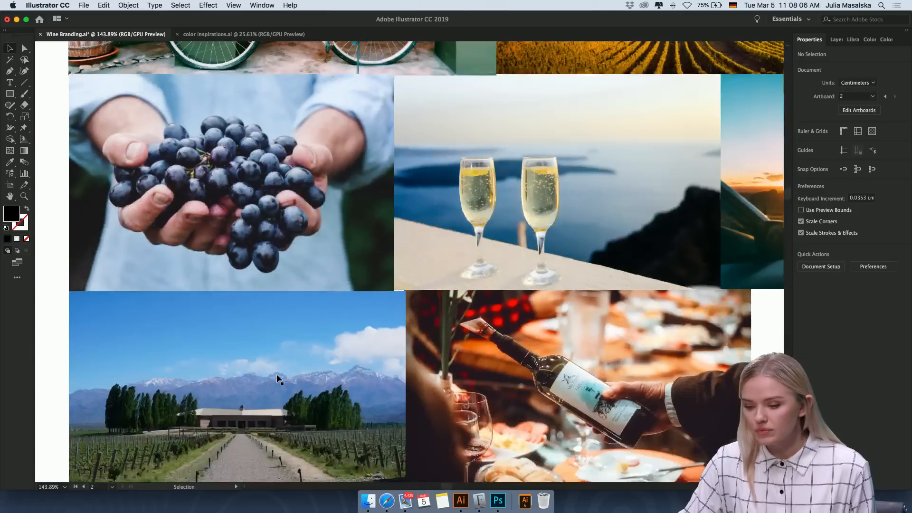
# Inspect the wine-pouring photo and the vineyard estate photo with mountains up close.
pyautogui.scroll(4, 589, 380)
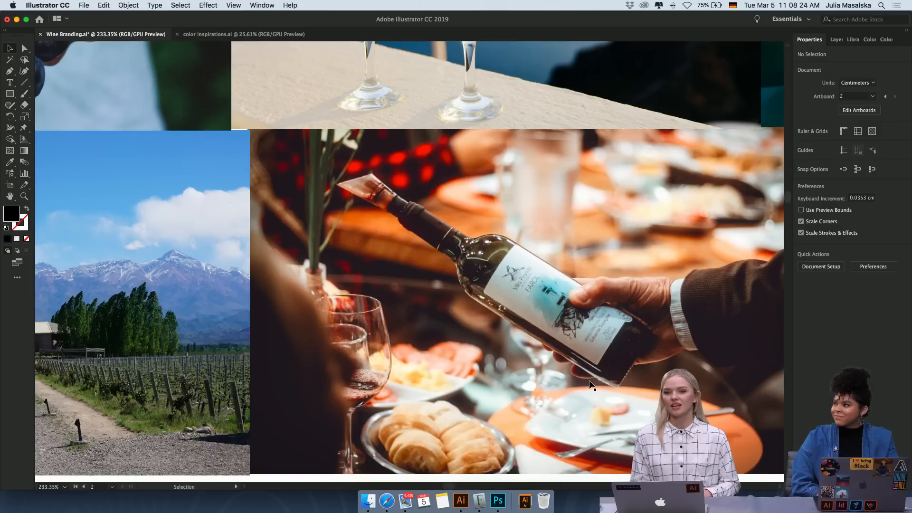
pyautogui.hscroll(-10, 591, 384)
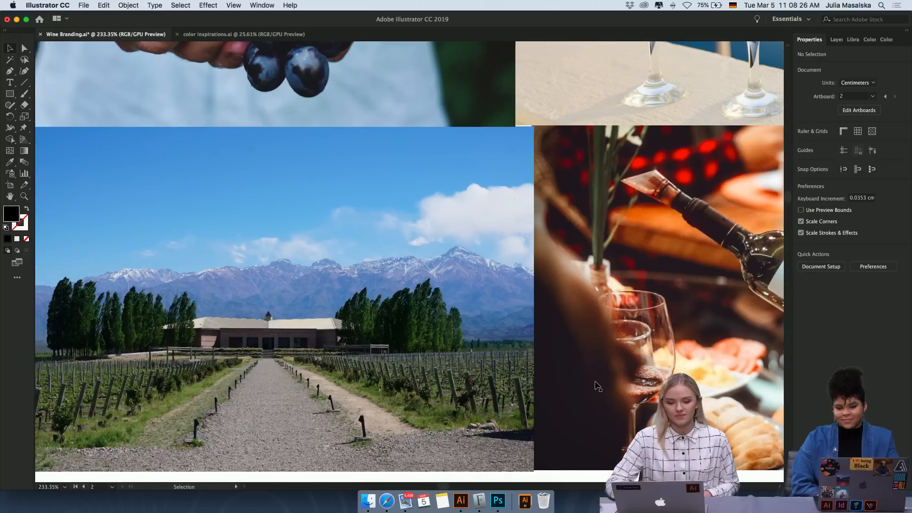
pyautogui.scroll(5, 597, 385)
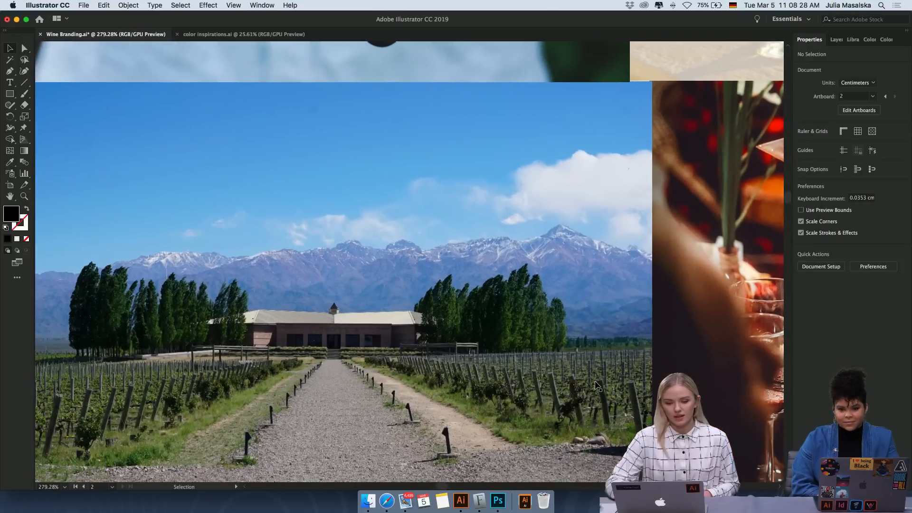
pyautogui.hscroll(-1, 595, 382)
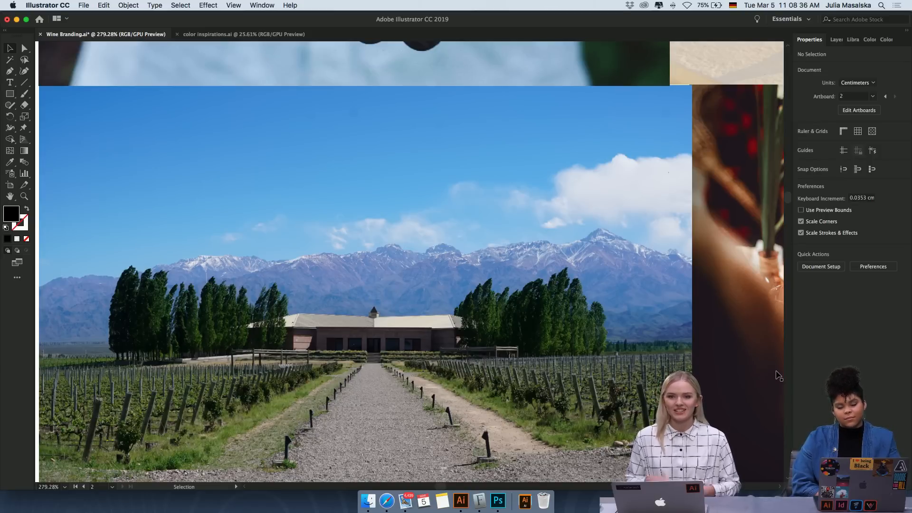
pyautogui.scroll(-5, 779, 376)
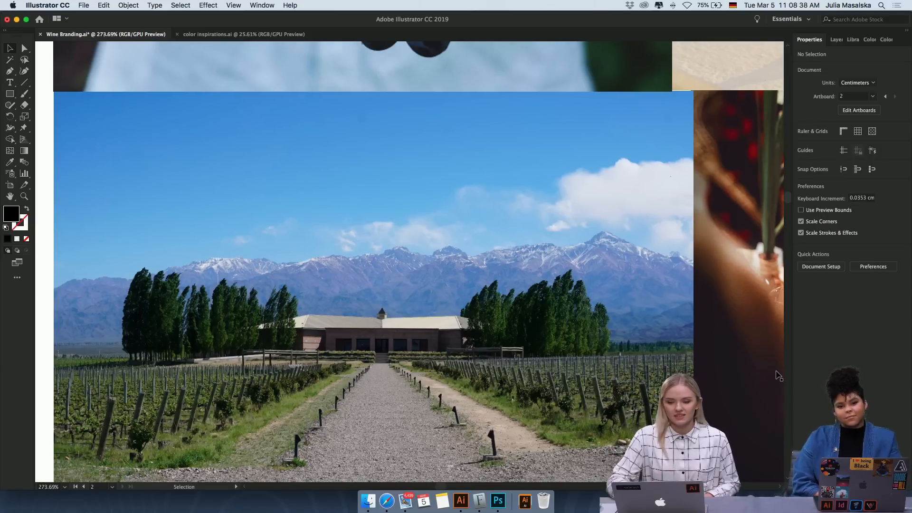
pyautogui.hscroll(3, 778, 376)
pyautogui.scroll(5, 777, 375)
pyautogui.hscroll(3, 776, 376)
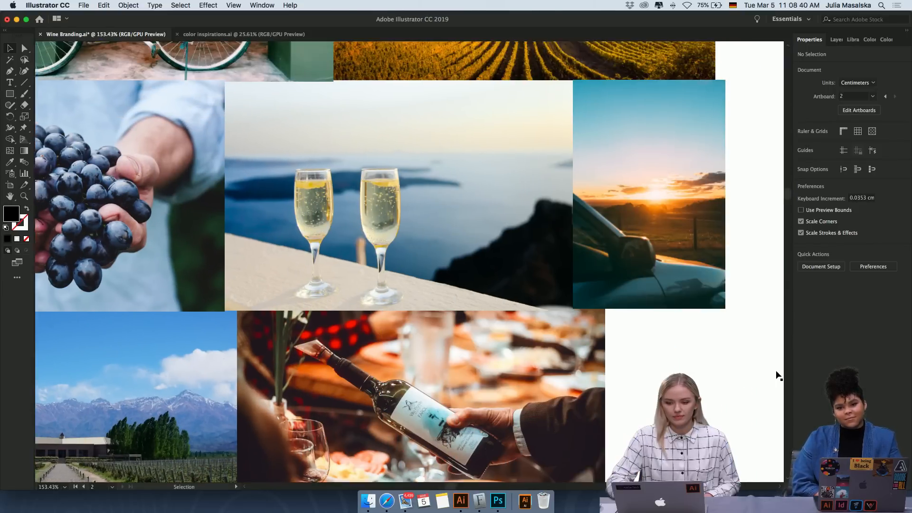
# Inspect the sunset vineyard photo with wind turbines up close.
pyautogui.scroll(5, 600, 237)
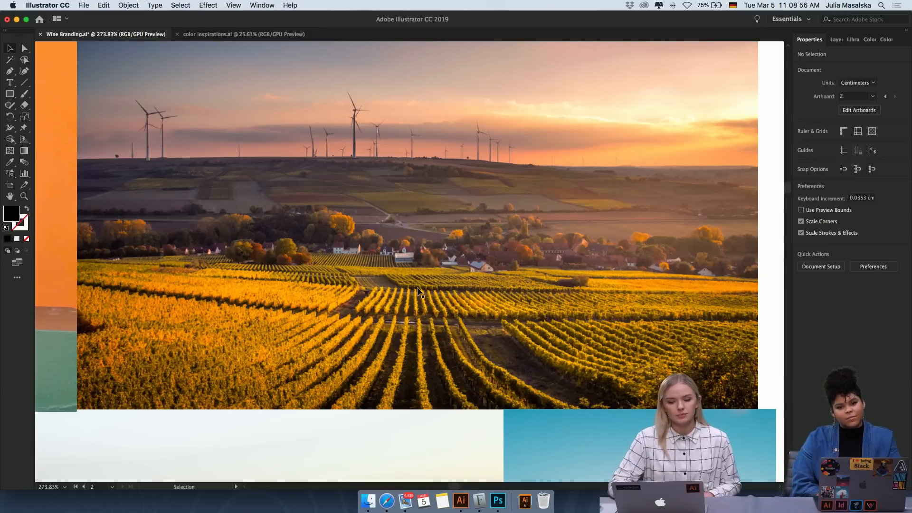
pyautogui.scroll(2, 421, 293)
pyautogui.scroll(-1, 421, 293)
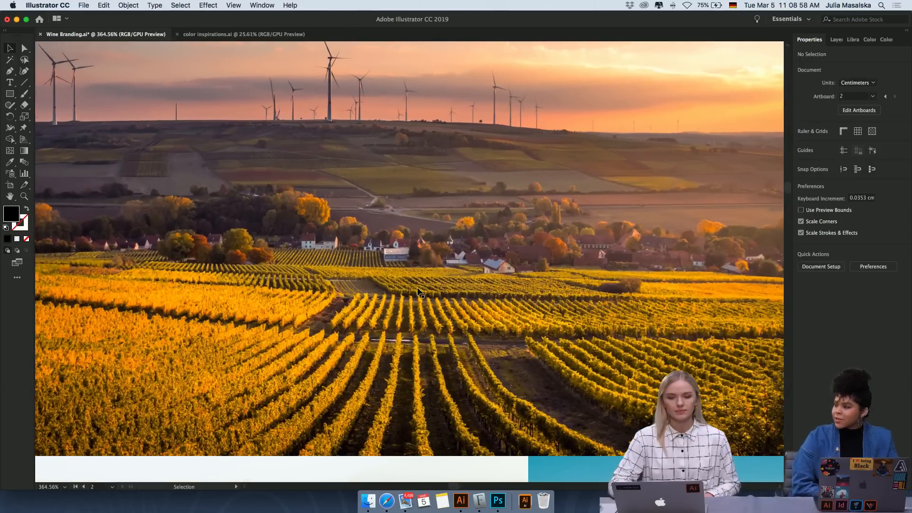
pyautogui.scroll(-2, 420, 293)
pyautogui.scroll(-2, 421, 293)
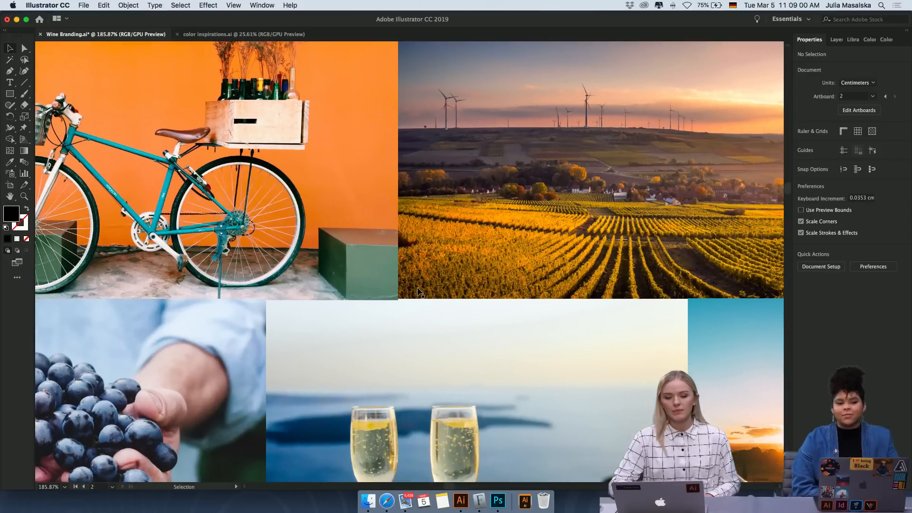
# Review the mood board's photos together, from the bicycle row to the vineyard estate and wine-pouring row.
pyautogui.scroll(-2, 422, 285)
pyautogui.hscroll(-2, 422, 285)
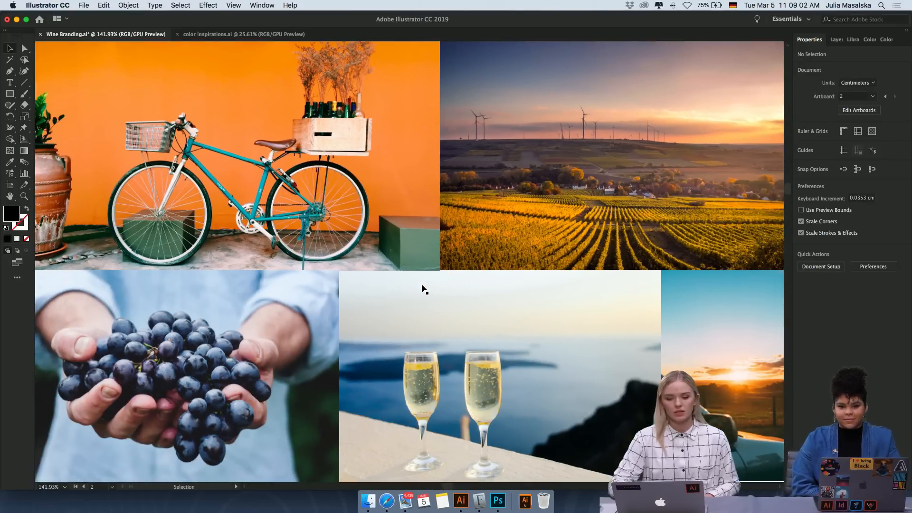
pyautogui.scroll(-2, 425, 273)
pyautogui.scroll(3, 425, 265)
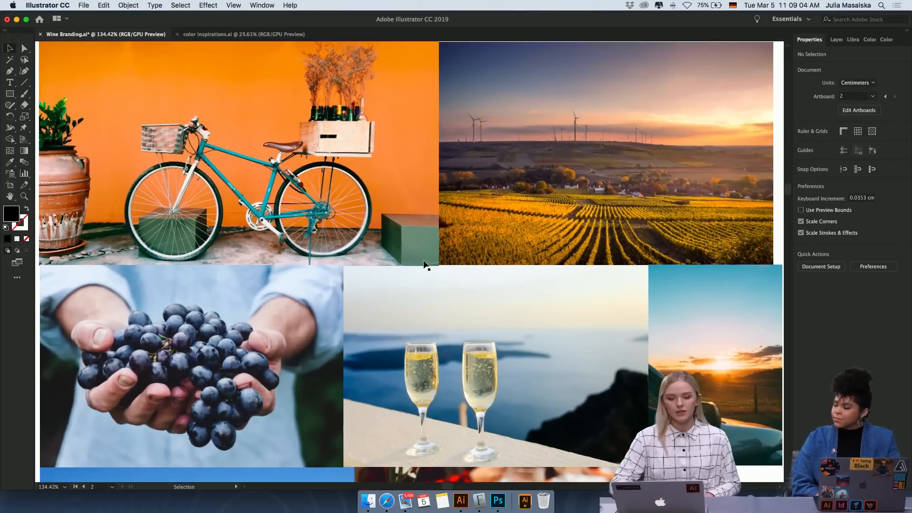
pyautogui.scroll(-1, 426, 265)
pyautogui.hscroll(-1, 425, 265)
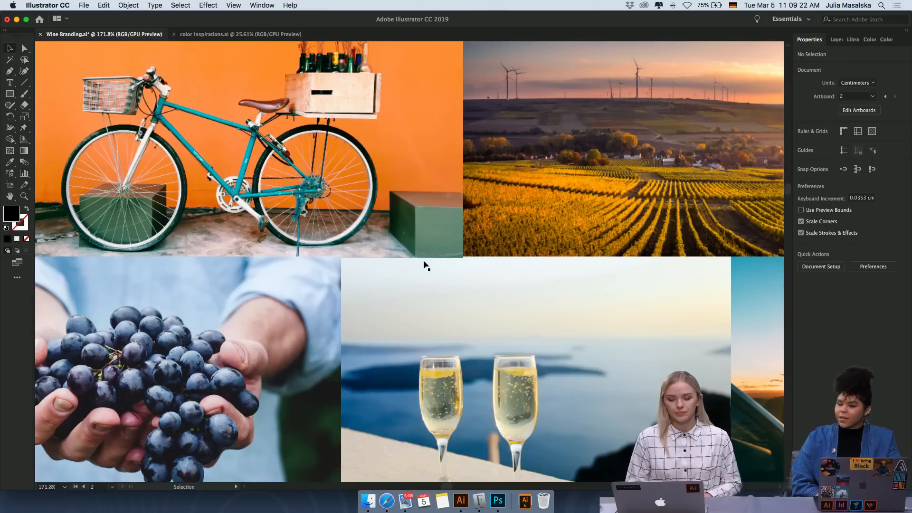
pyautogui.scroll(-5, 423, 260)
pyautogui.scroll(-4, 423, 260)
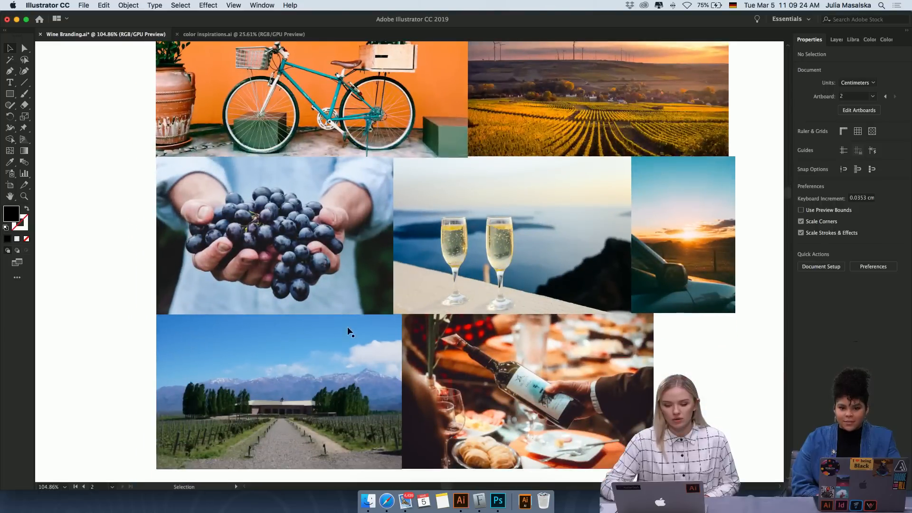
# Review the bicycle, grapes and champagne glass photos again and inspect the label on the poured wine bottle up close.
pyautogui.scroll(5, 345, 328)
pyautogui.scroll(-2, 344, 328)
pyautogui.scroll(5, 345, 328)
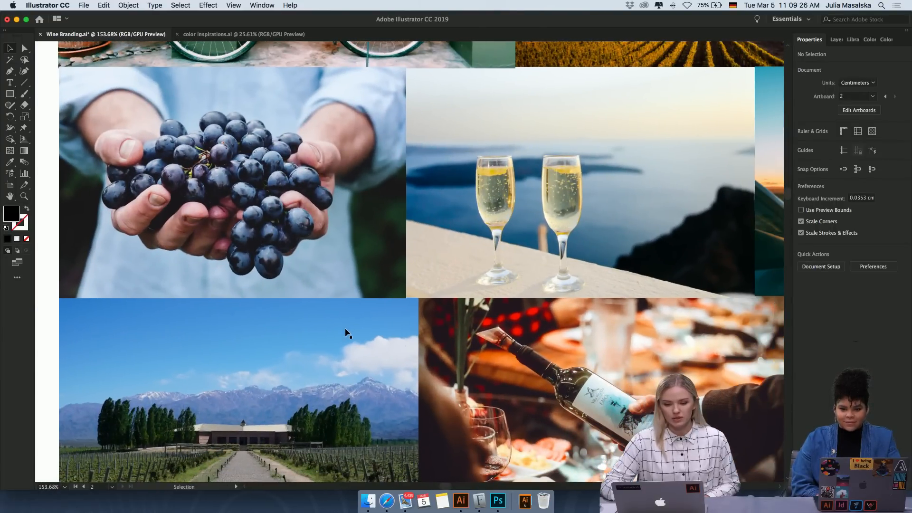
pyautogui.scroll(3, 347, 333)
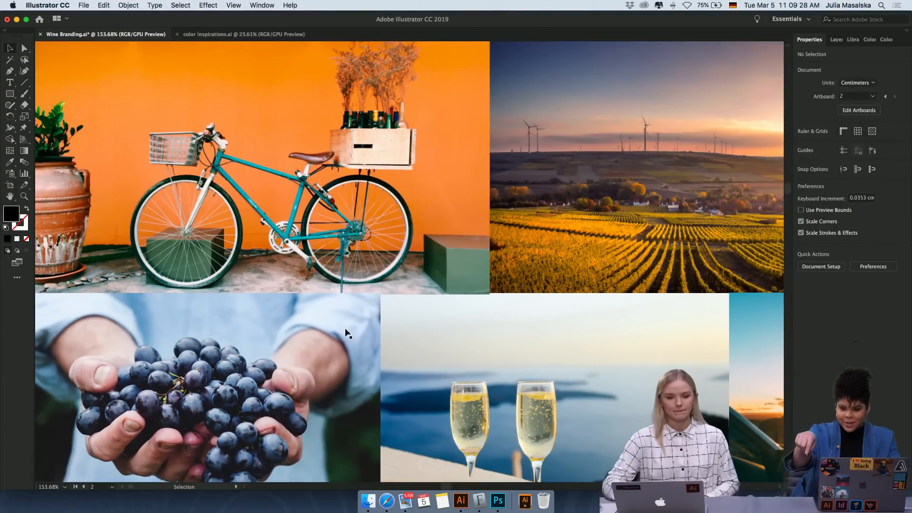
pyautogui.scroll(-10, 345, 331)
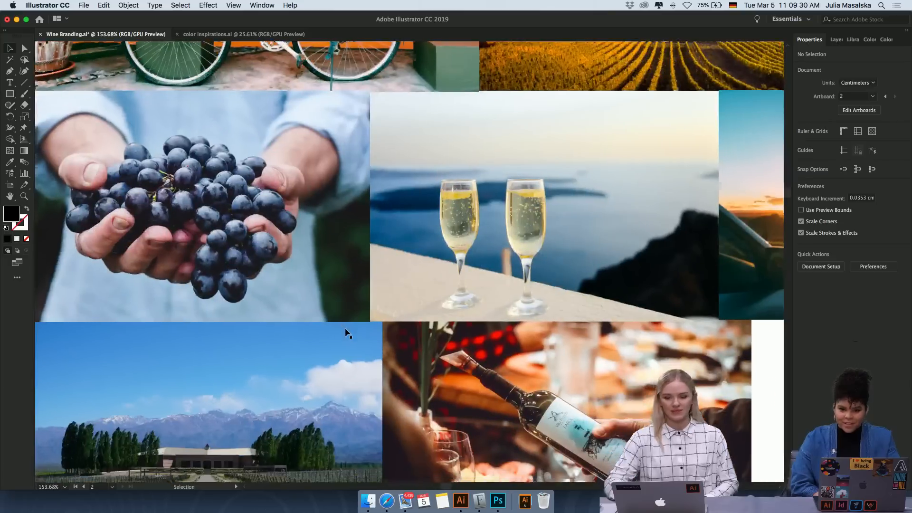
pyautogui.scroll(2, 452, 422)
pyautogui.scroll(2, 452, 422)
pyautogui.scroll(1, 452, 423)
pyautogui.scroll(-1, 452, 422)
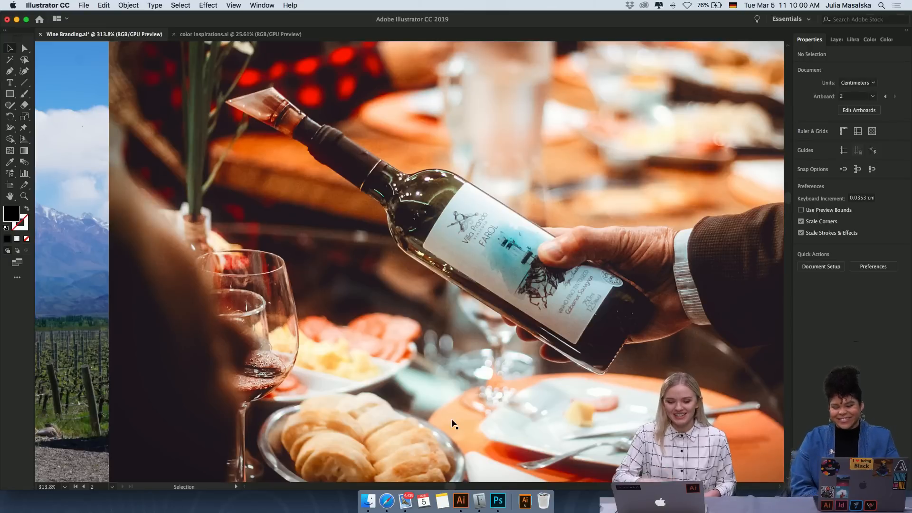
# Move on from the landscape and wine photos to the neighbouring collection of label and packaging design references.
pyautogui.scroll(-4, 452, 423)
pyautogui.scroll(-4, 452, 422)
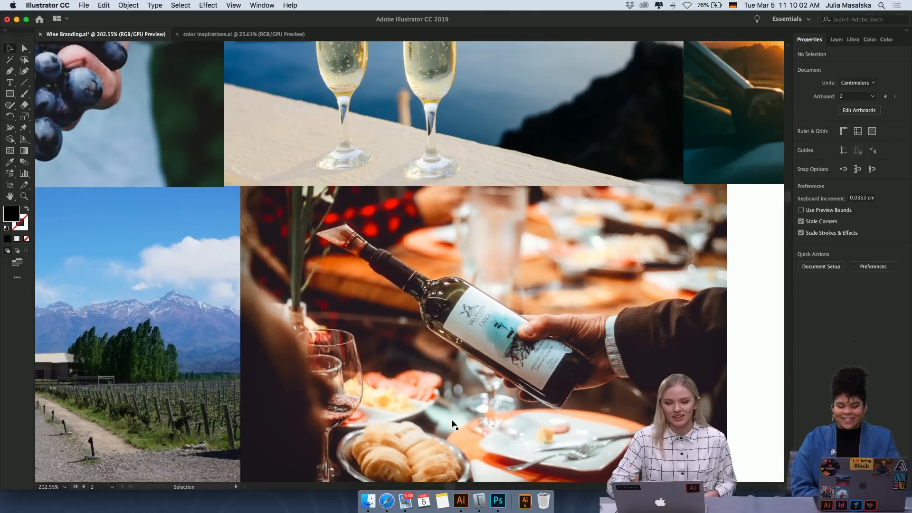
pyautogui.scroll(-2, 452, 423)
pyautogui.scroll(4, 452, 423)
pyautogui.hscroll(5, 452, 423)
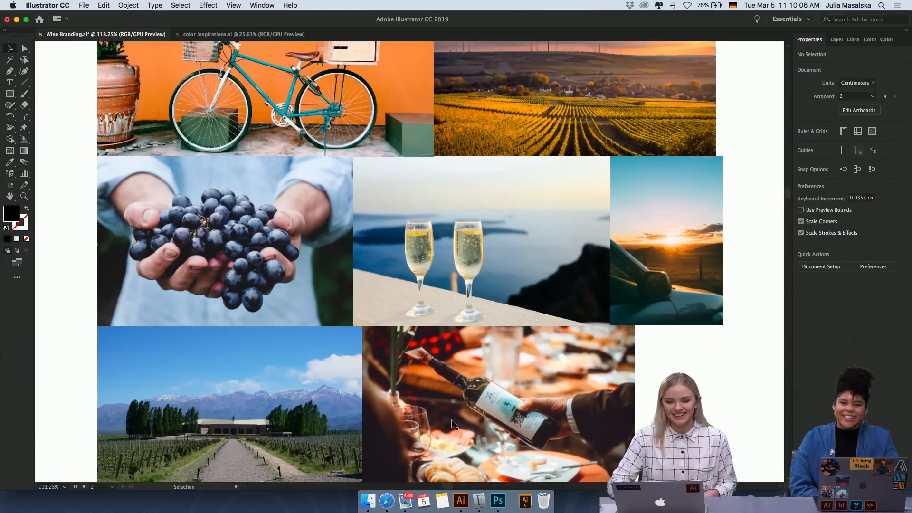
pyautogui.hscroll(11, 452, 422)
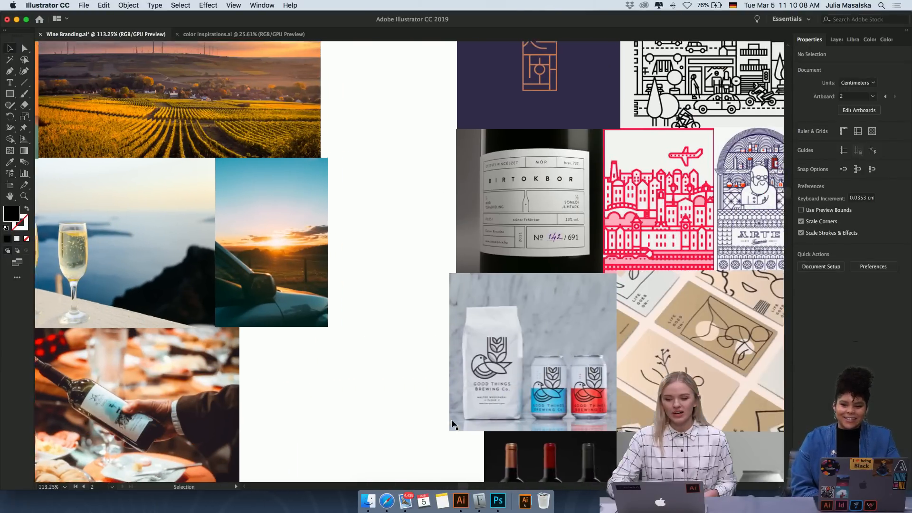
pyautogui.scroll(-2, 451, 419)
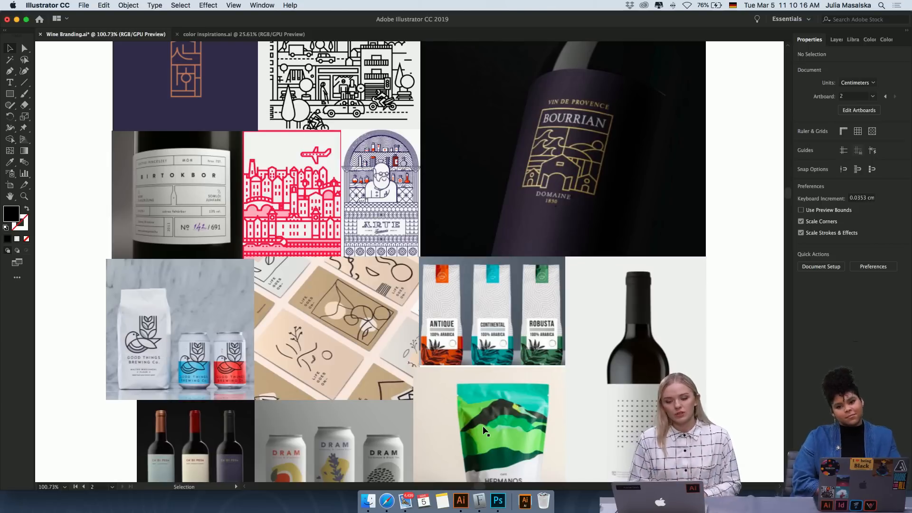
# Inspect the Life Goes On line-art cards and the Antique, Continental and Robusta coffee bags up close.
pyautogui.scroll(1, 484, 431)
pyautogui.scroll(5, 483, 430)
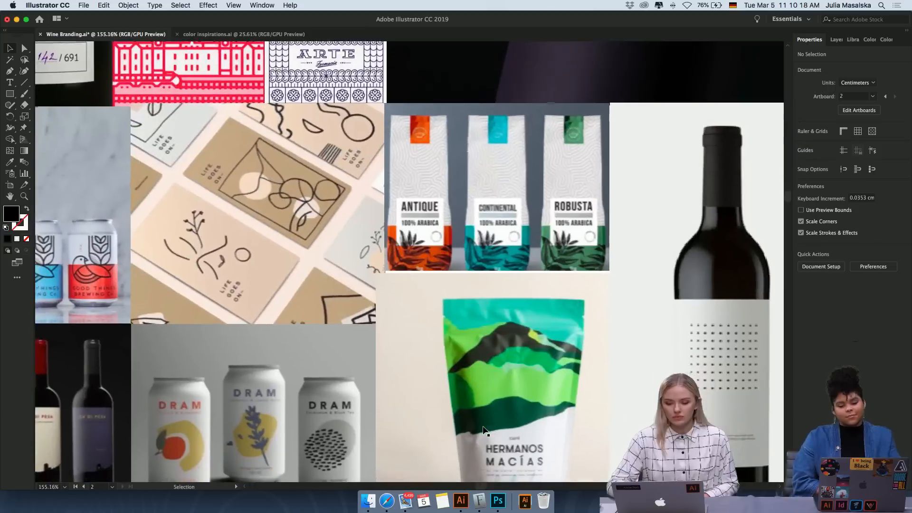
pyautogui.hscroll(-2, 483, 431)
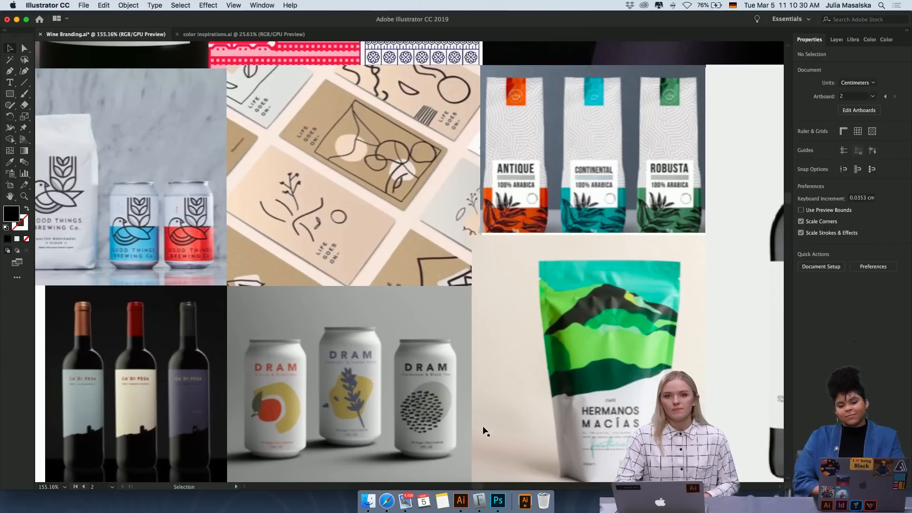
pyautogui.scroll(2, 483, 430)
pyautogui.scroll(5, 581, 232)
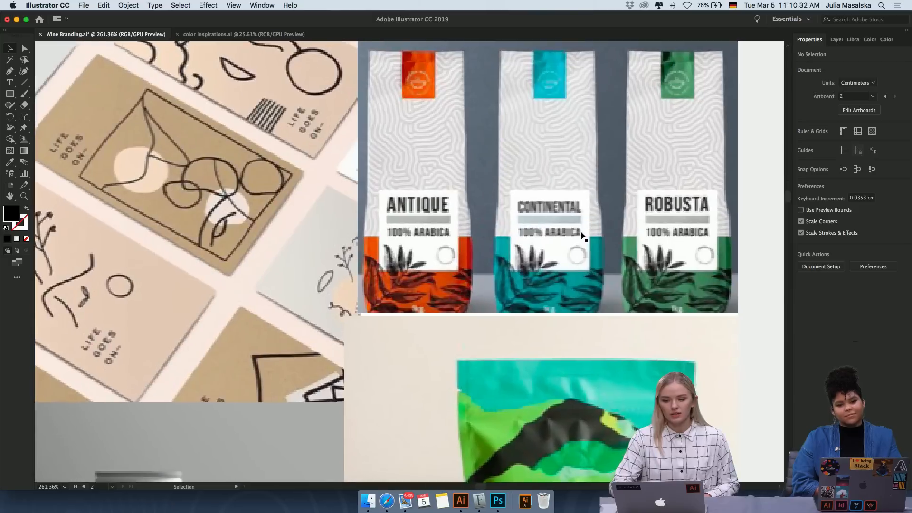
pyautogui.scroll(1, 580, 234)
pyautogui.scroll(-2, 637, 169)
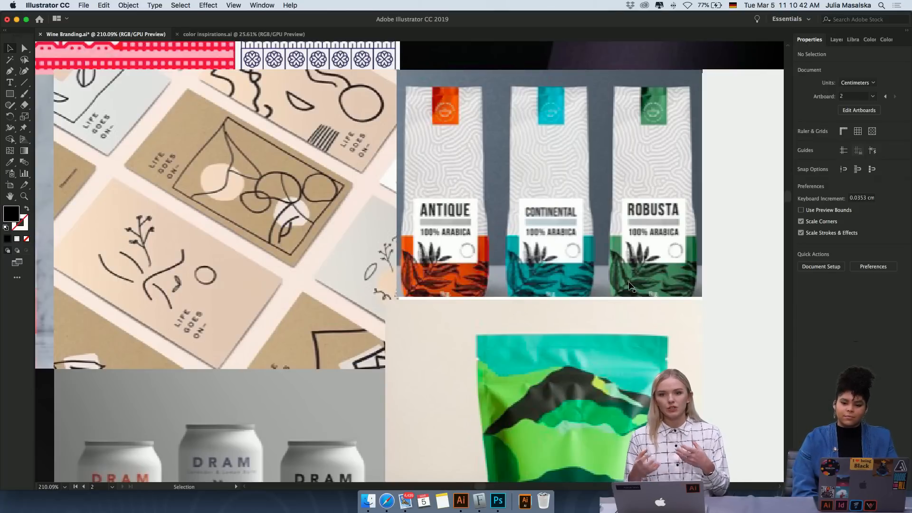
# Examine the Hermanos Macías coffee pouch and the three Dram cans.
pyautogui.scroll(-5, 630, 285)
pyautogui.hscroll(-3, 630, 285)
pyautogui.scroll(-3, 630, 285)
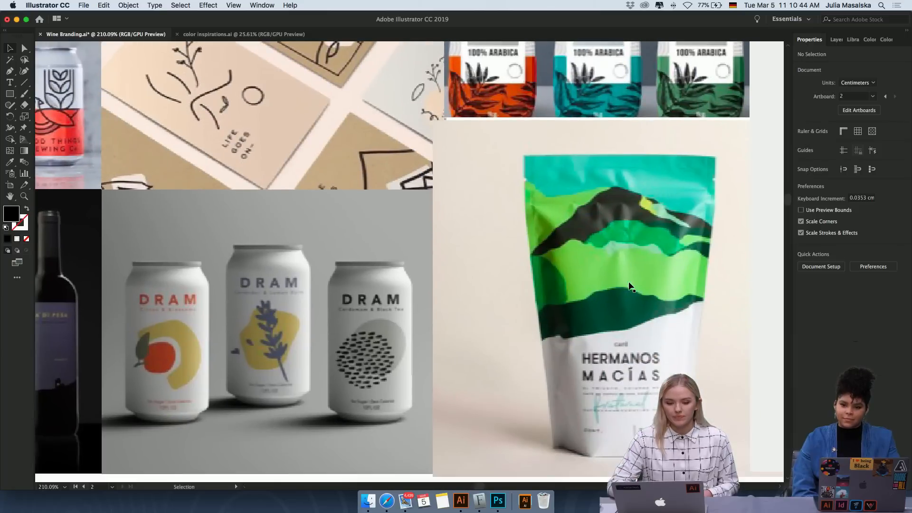
# Inspect the three Ca' di Pesa wine bottles and their landscape-silhouette labels up close.
pyautogui.hscroll(-6, 630, 285)
pyautogui.scroll(4, 359, 277)
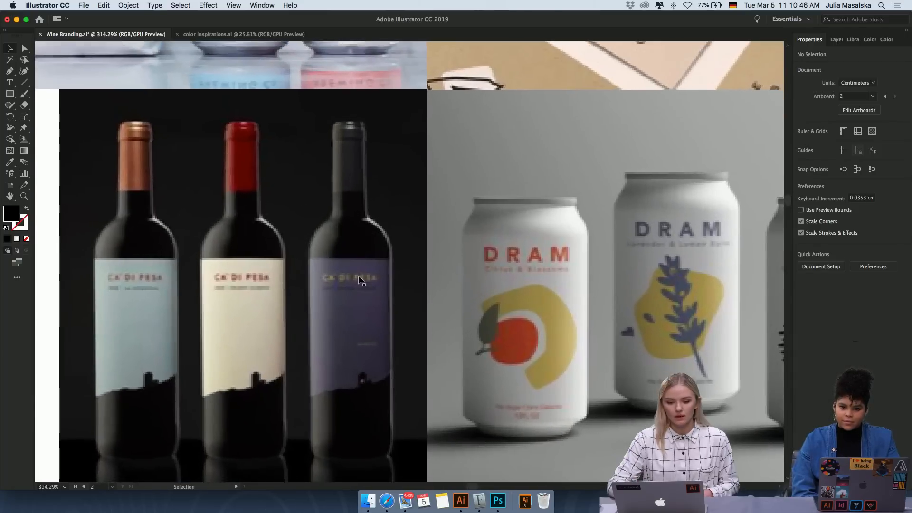
pyautogui.hscroll(-2, 359, 277)
pyautogui.scroll(-1, 359, 276)
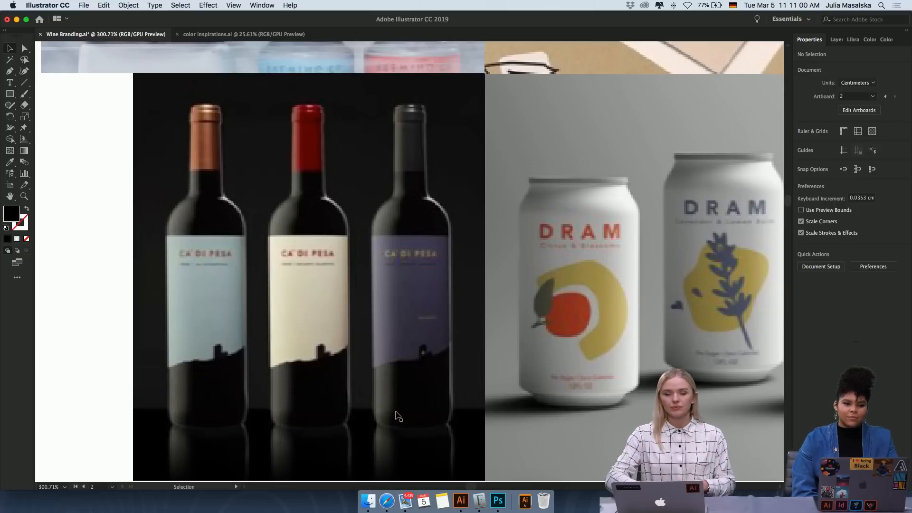
pyautogui.scroll(2, 335, 430)
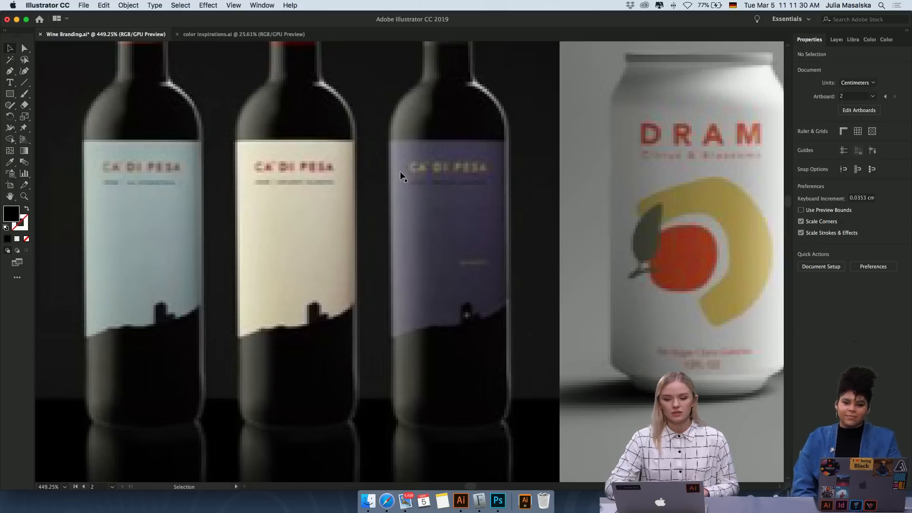
pyautogui.scroll(-5, 425, 171)
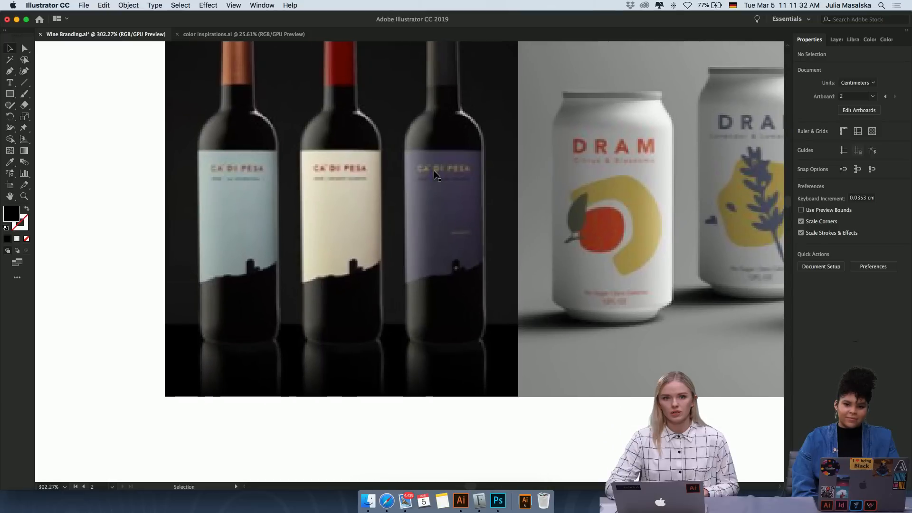
# Inspect the Good Things Brewing Co. flour bag and cans with the bird-and-wheat line illustration up close.
pyautogui.hscroll(3, 434, 171)
pyautogui.scroll(2, 434, 171)
pyautogui.scroll(4, 434, 174)
pyautogui.hscroll(1, 434, 174)
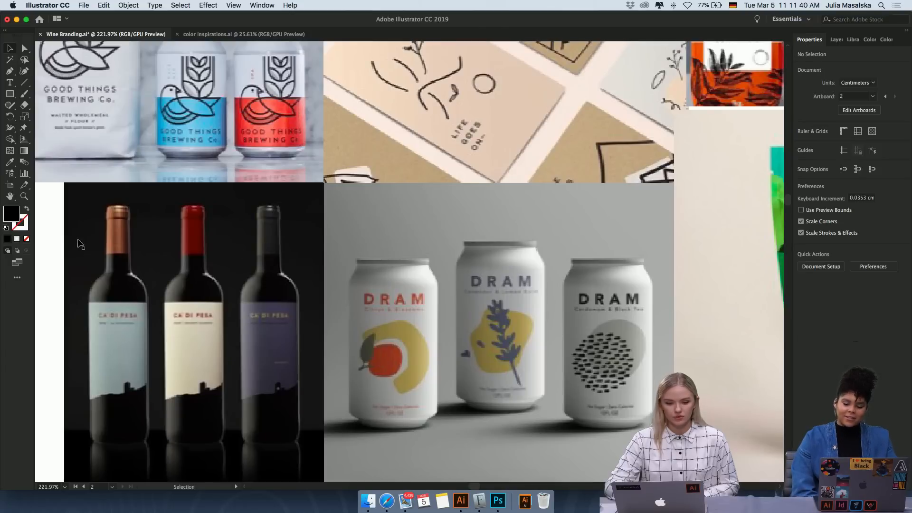
pyautogui.scroll(5, 256, 301)
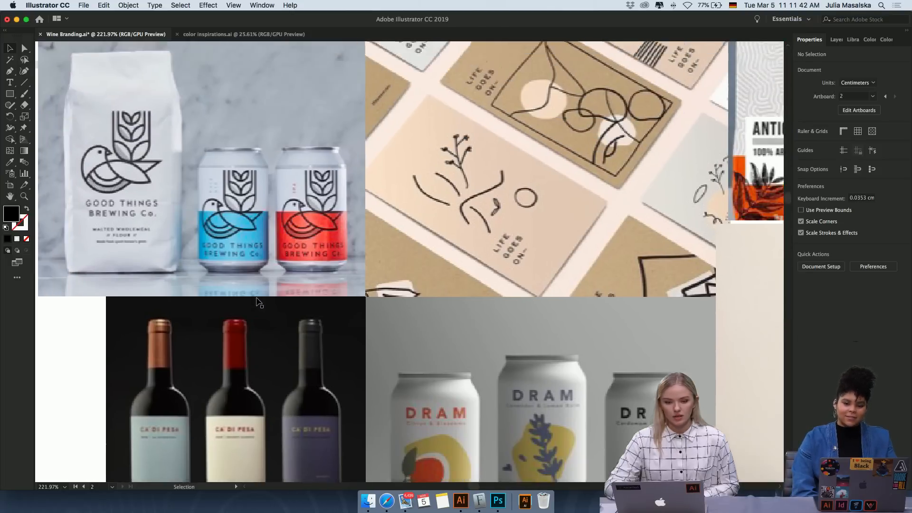
pyautogui.scroll(3, 347, 249)
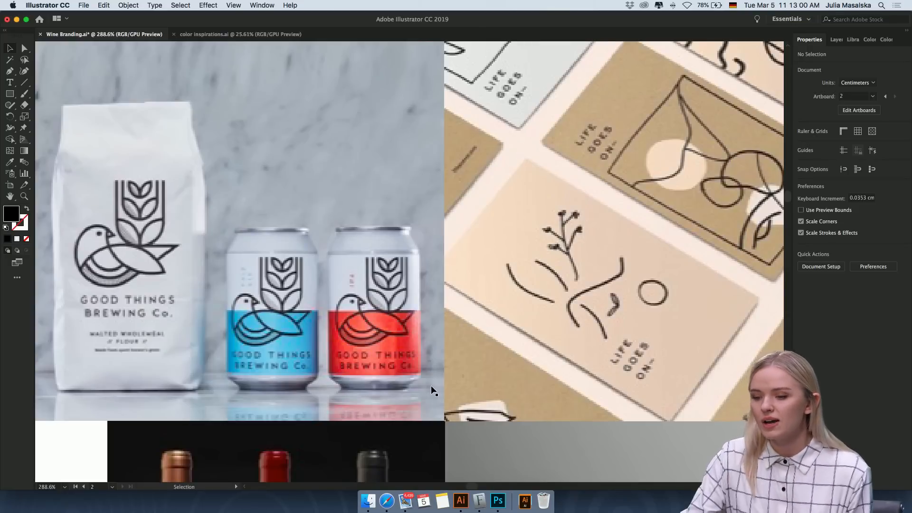
# View the Good Things Brewing Co. packaging together with the surrounding label, card and coffee bag references.
pyautogui.scroll(-3, 433, 390)
pyautogui.hscroll(-1, 432, 389)
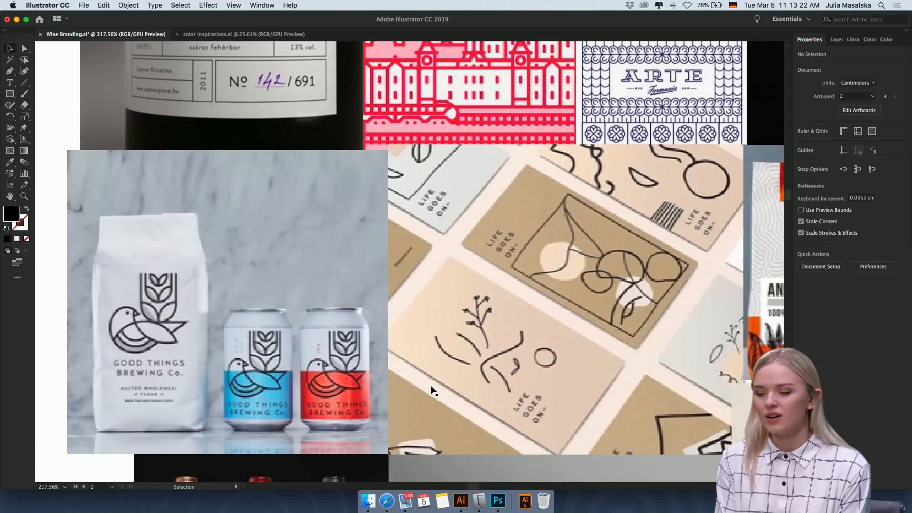
pyautogui.keyDown('alt'); pyautogui.scroll(-4, 433, 391); pyautogui.keyUp('alt')
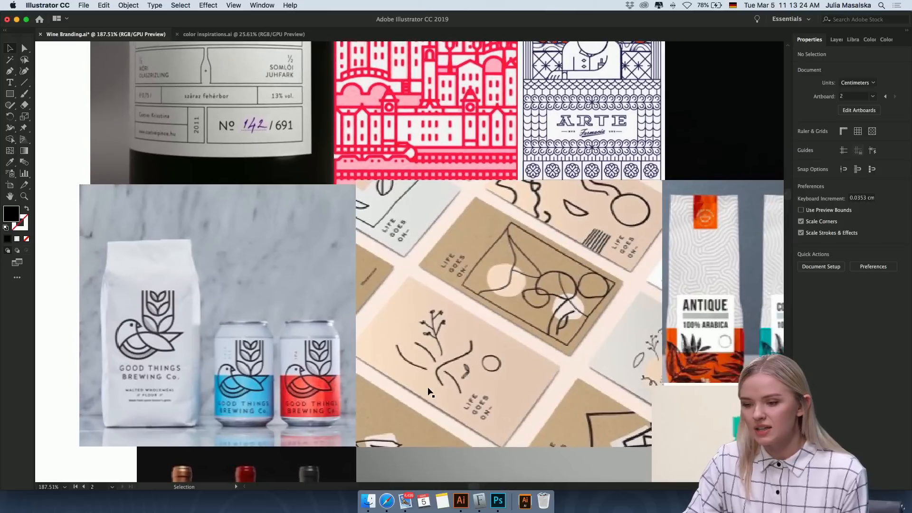
pyautogui.keyDown('alt'); pyautogui.scroll(-3, 429, 392); pyautogui.keyUp('alt')
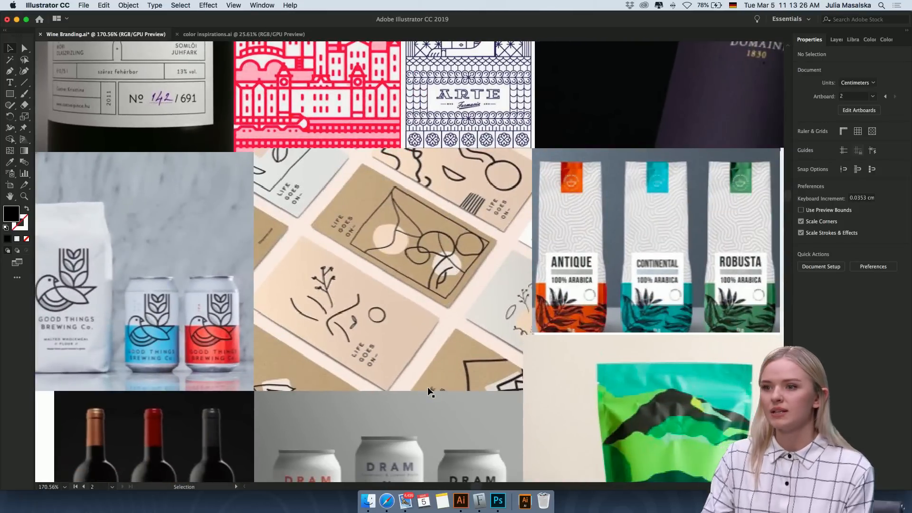
pyautogui.keyDown('alt'); pyautogui.scroll(-5, 431, 392); pyautogui.keyUp('alt')
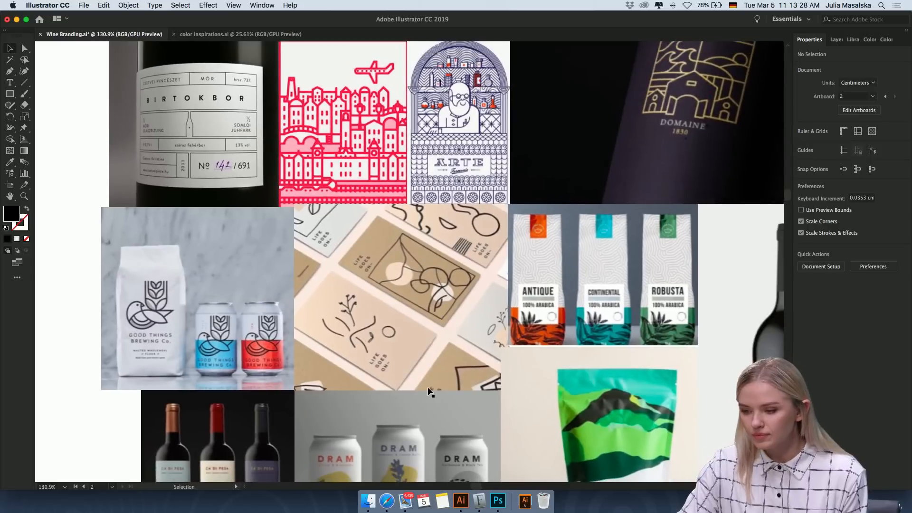
# Examine the line-art references, including the Bourrian and Birtokbor wine labels, the city illustrations and the Arte pharmacy artwork.
pyautogui.scroll(3, 429, 391)
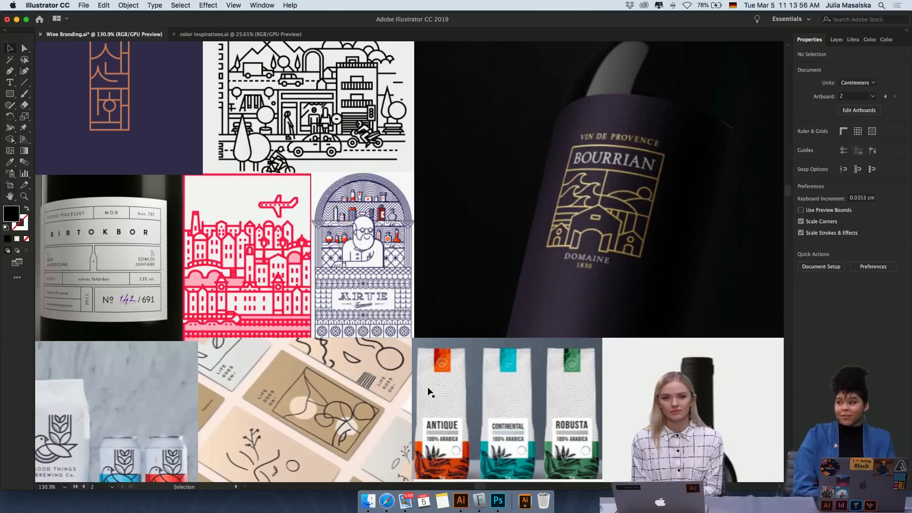
pyautogui.scroll(2, 428, 388)
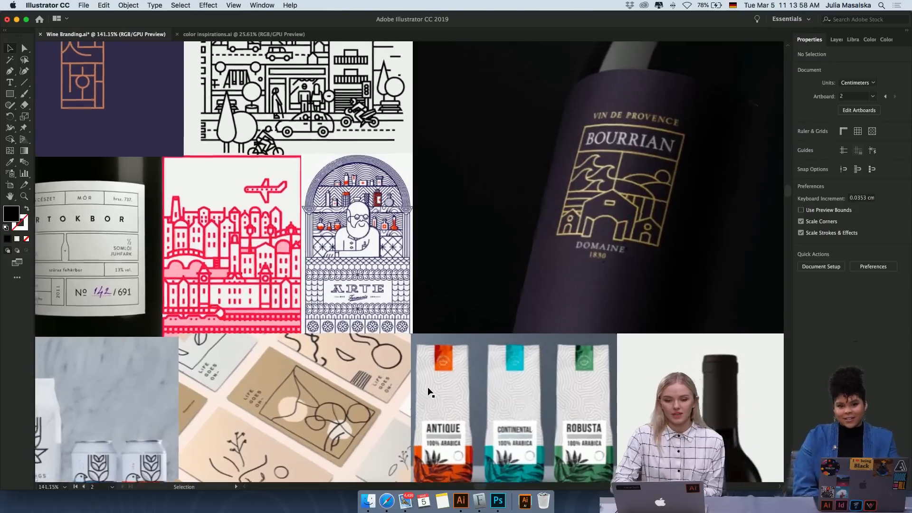
pyautogui.hscroll(-4, 426, 388)
pyautogui.scroll(-2, 348, 372)
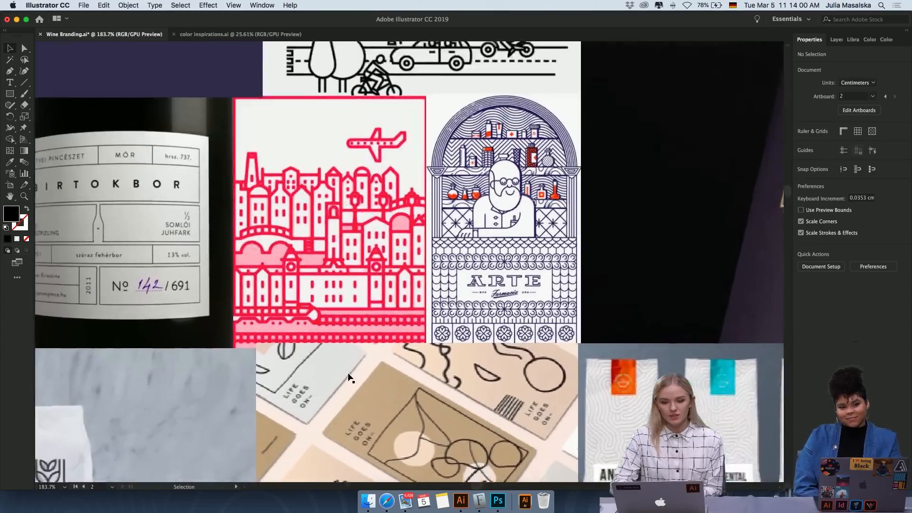
pyautogui.scroll(2, 348, 376)
pyautogui.scroll(-2, 349, 377)
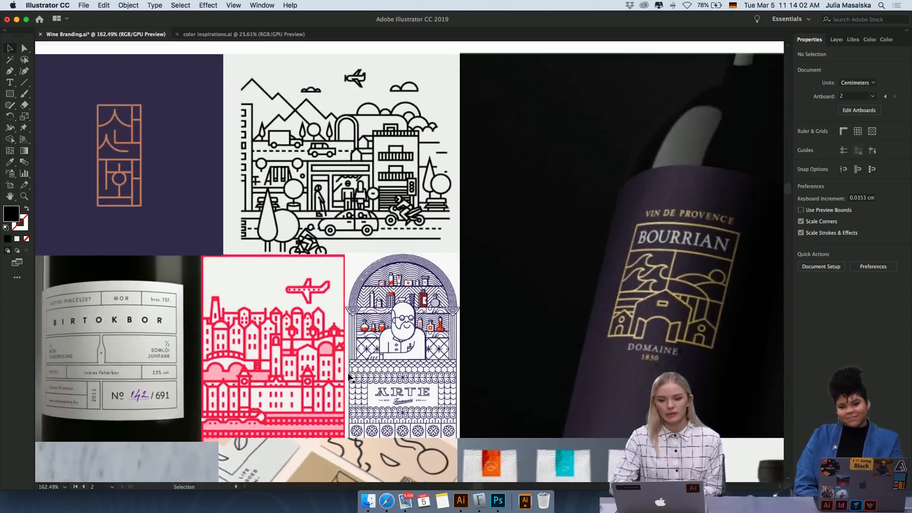
pyautogui.scroll(-1, 349, 378)
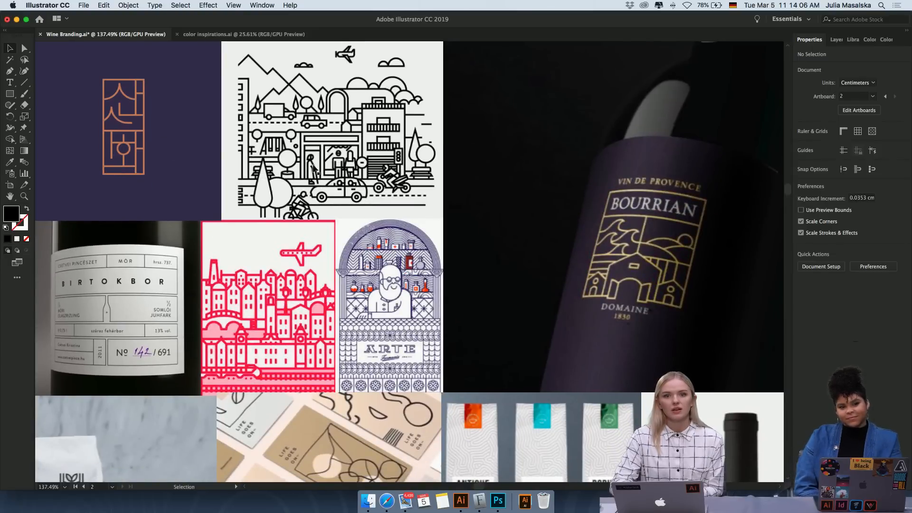
# Review the Life Goes On cards, coffee bags and dark wine bottle in the rows below the illustrated labels.
pyautogui.scroll(-3, 380, 328)
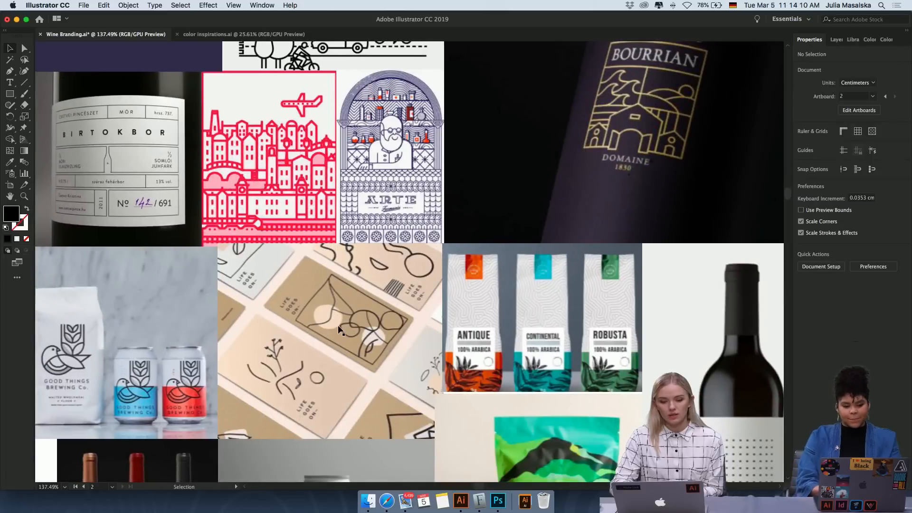
pyautogui.scroll(1, 338, 325)
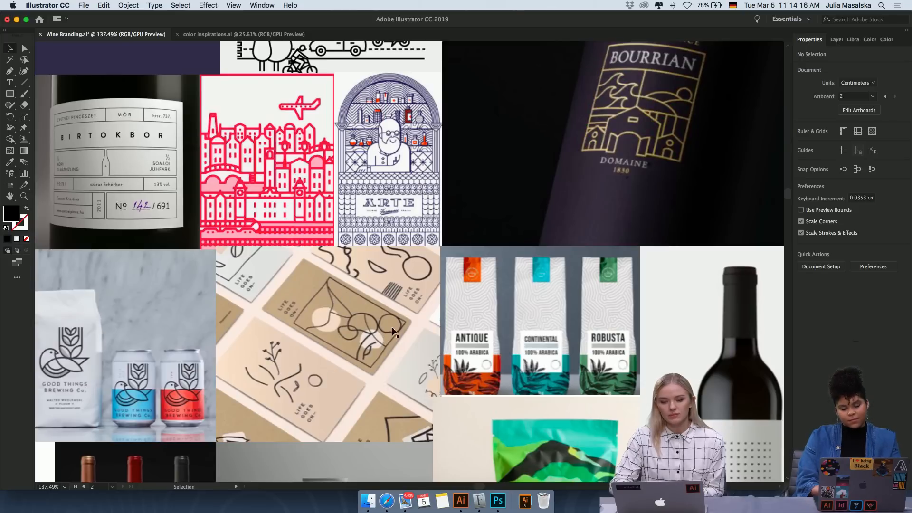
pyautogui.hscroll(3, 444, 314)
pyautogui.scroll(-5, 563, 289)
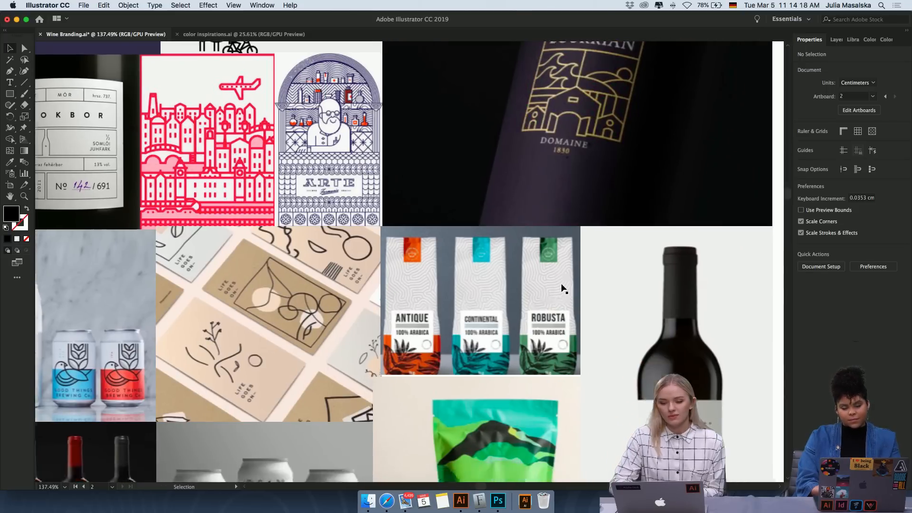
# Inspect the Hermanos Macías pouch's layered green mountain artwork and the neighbouring Dram cans up close.
pyautogui.keyDown('alt'); pyautogui.scroll(5, 510, 388); pyautogui.keyUp('alt')
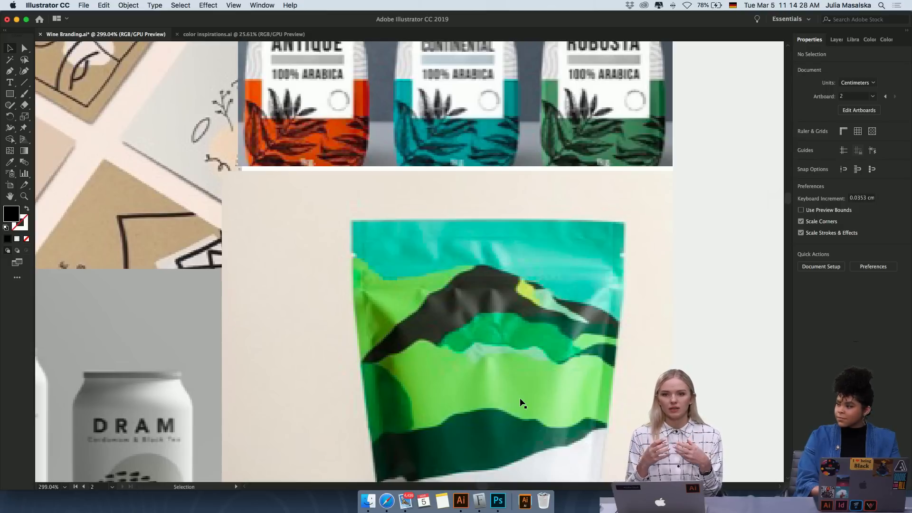
pyautogui.keyDown('alt'); pyautogui.scroll(-4, 521, 403); pyautogui.keyUp('alt')
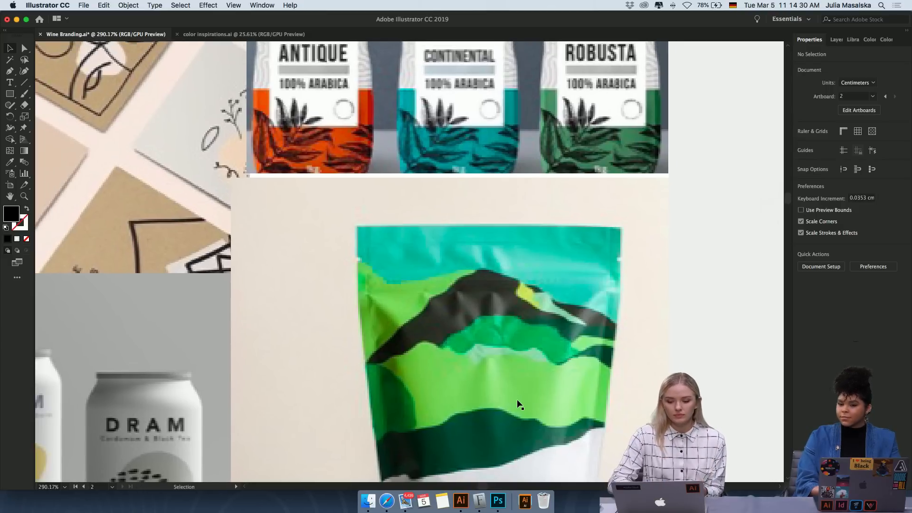
pyautogui.keyDown('alt'); pyautogui.scroll(3, 519, 403); pyautogui.keyUp('alt')
pyautogui.keyDown('alt'); pyautogui.scroll(3, 494, 393); pyautogui.keyUp('alt')
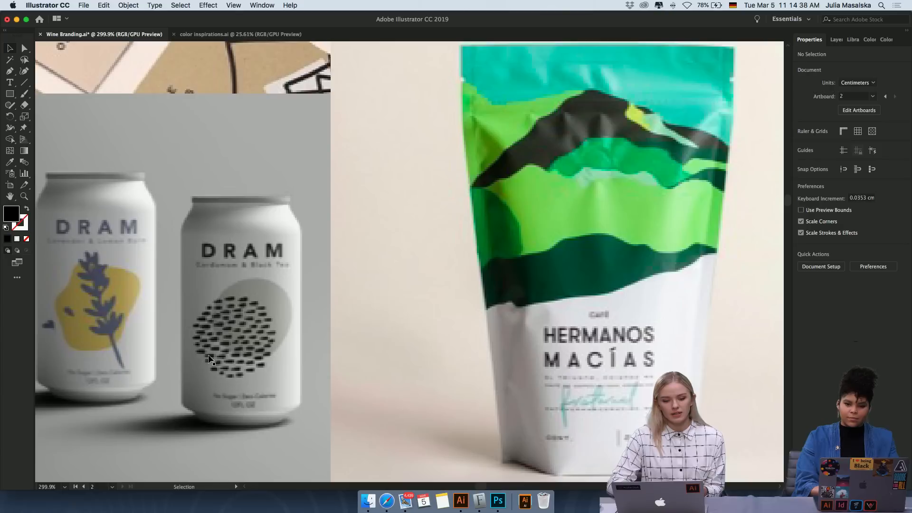
# Compare the three Dram cans with the Hermanos Macías pouch and the neighbouring dotted-label wine bottle.
pyautogui.hscroll(-10, 264, 324)
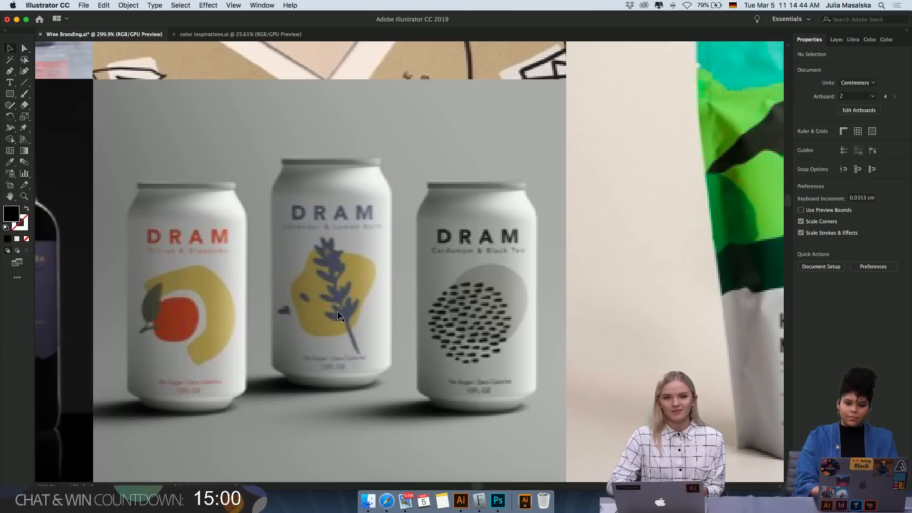
pyautogui.scroll(-2, 343, 333)
pyautogui.hscroll(6, 344, 333)
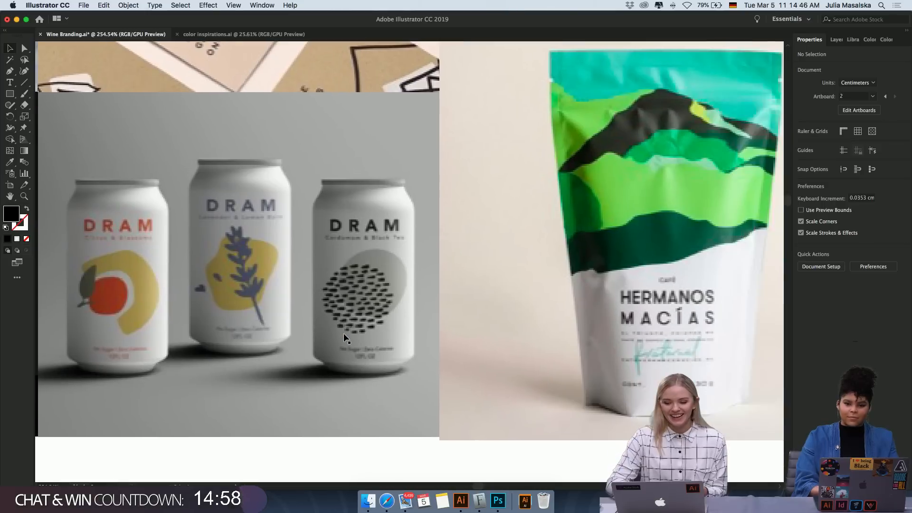
pyautogui.scroll(-3, 345, 336)
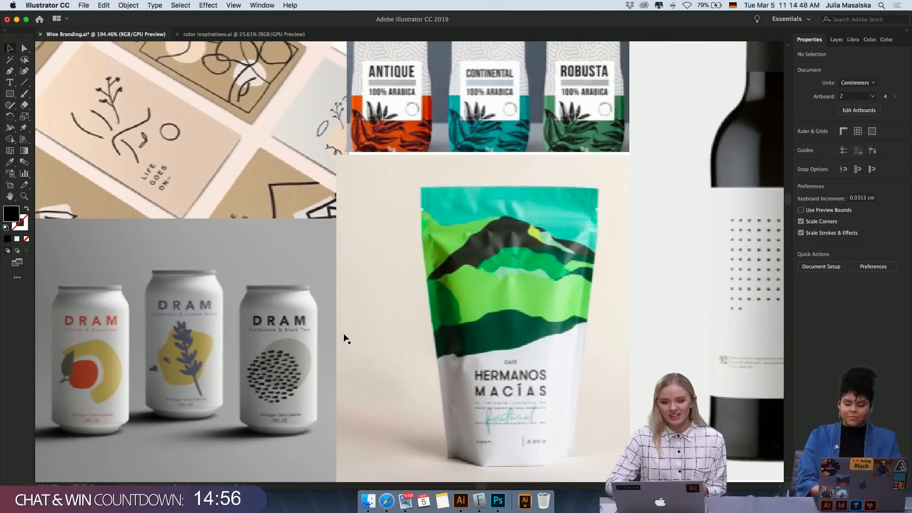
pyautogui.hscroll(8, 345, 337)
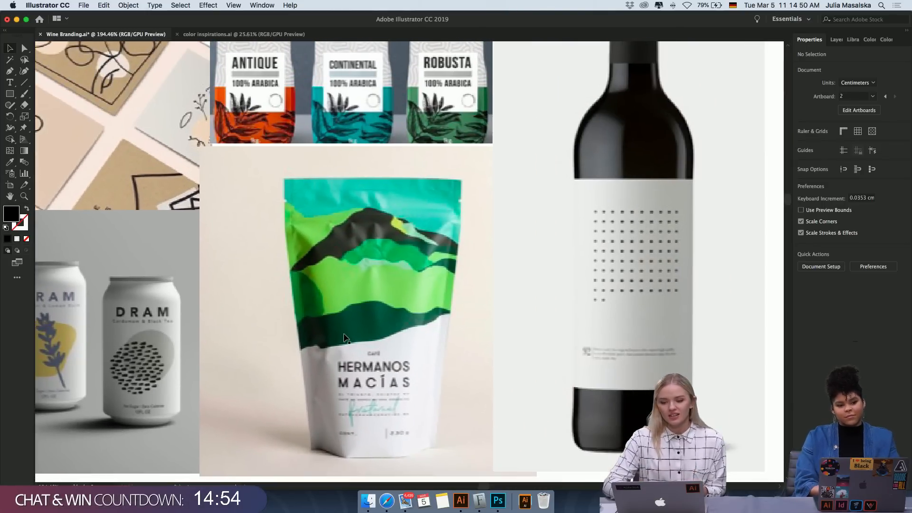
pyautogui.scroll(-2, 509, 271)
pyautogui.hscroll(-5, 507, 271)
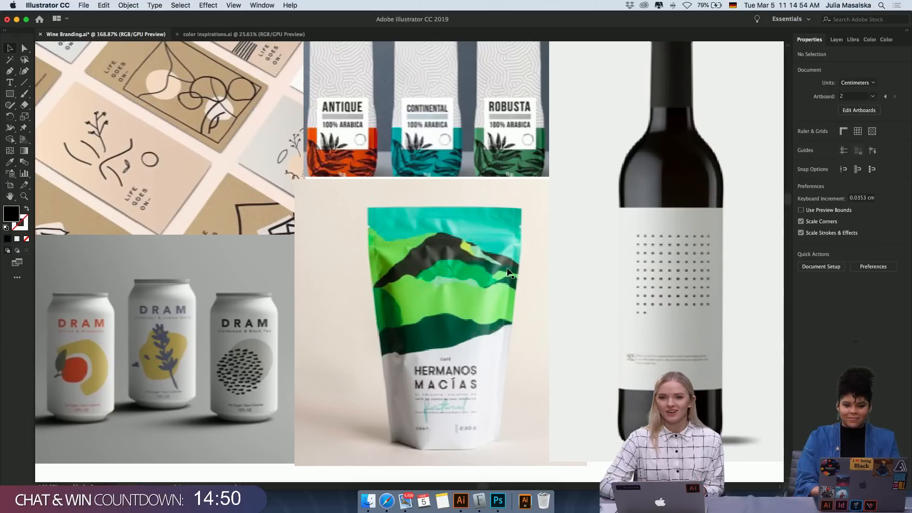
# Examine the wine bottle's minimalist dotted label alongside the surrounding coffee bag, pouch and can references.
pyautogui.scroll(4, 698, 260)
pyautogui.hscroll(3, 697, 256)
pyautogui.scroll(-3, 601, 281)
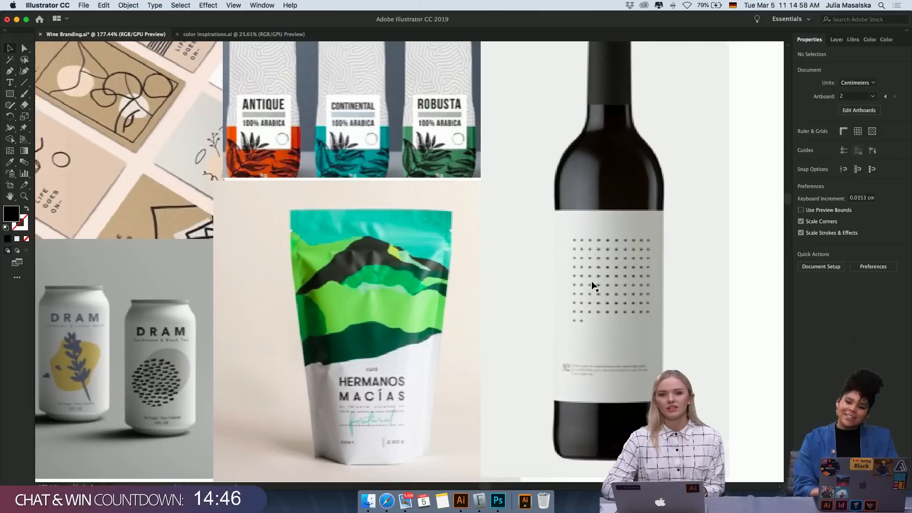
pyautogui.hscroll(-3, 596, 282)
pyautogui.scroll(-2, 594, 285)
pyautogui.hscroll(-3, 593, 286)
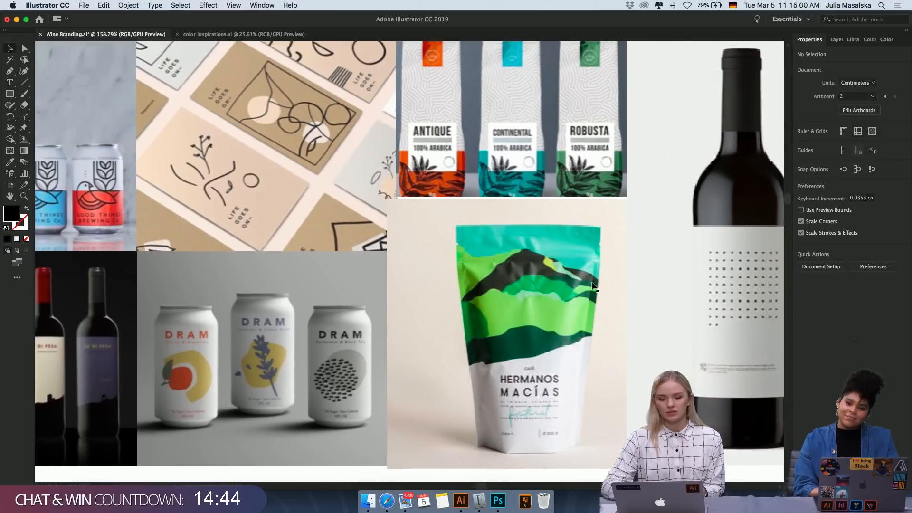
pyautogui.scroll(1, 592, 283)
pyautogui.hscroll(3, 592, 283)
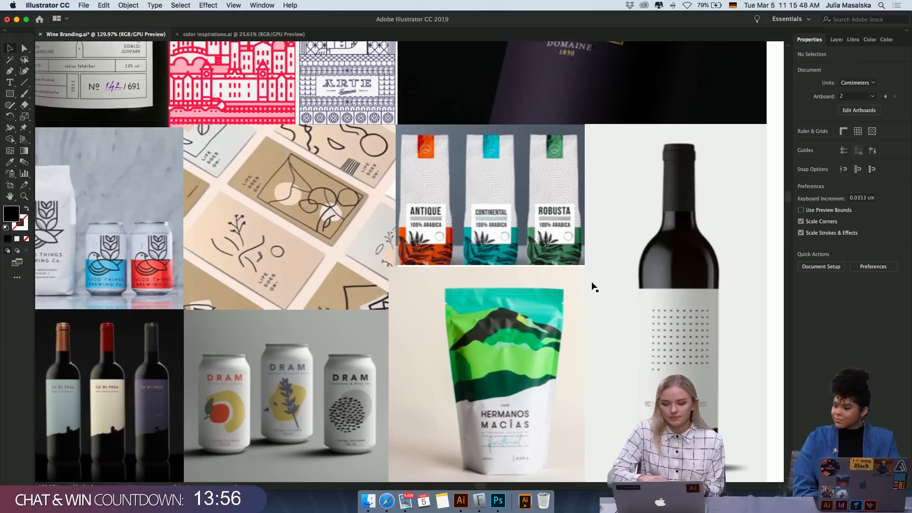
# View the list of wine slogans placed below the packaging references.
pyautogui.scroll(-5, 593, 287)
pyautogui.scroll(-6, 593, 287)
pyautogui.scroll(-5, 593, 287)
pyautogui.scroll(2, 564, 355)
pyautogui.scroll(1, 565, 353)
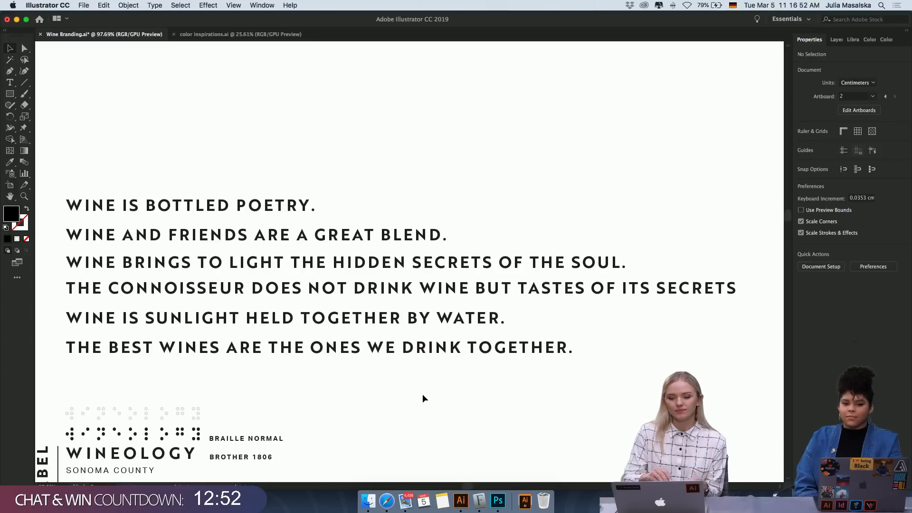
# Review the label copy, including the Wineology wordmark with braille, the government warning and the 2017 Pinot Noir lines.
pyautogui.scroll(-4, 423, 398)
pyautogui.scroll(-2, 423, 398)
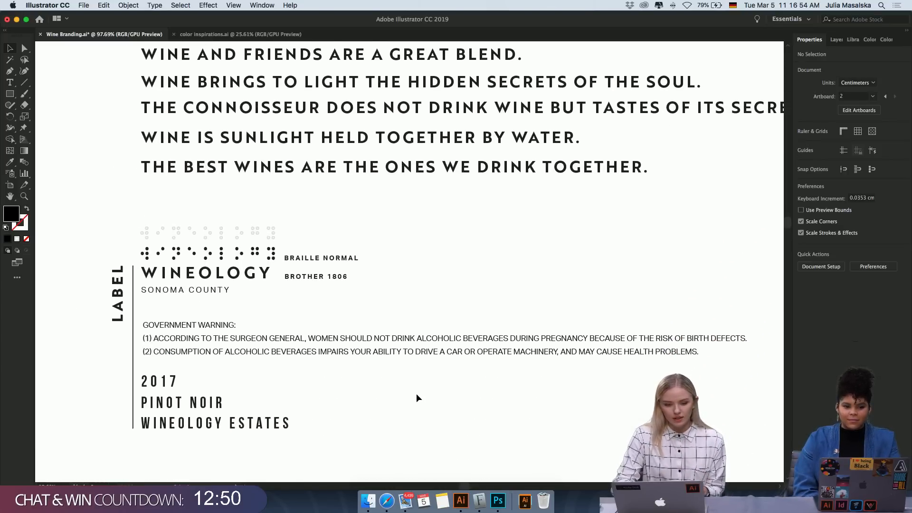
pyautogui.scroll(3, 258, 335)
pyautogui.hscroll(-2, 258, 336)
pyautogui.scroll(1, 257, 336)
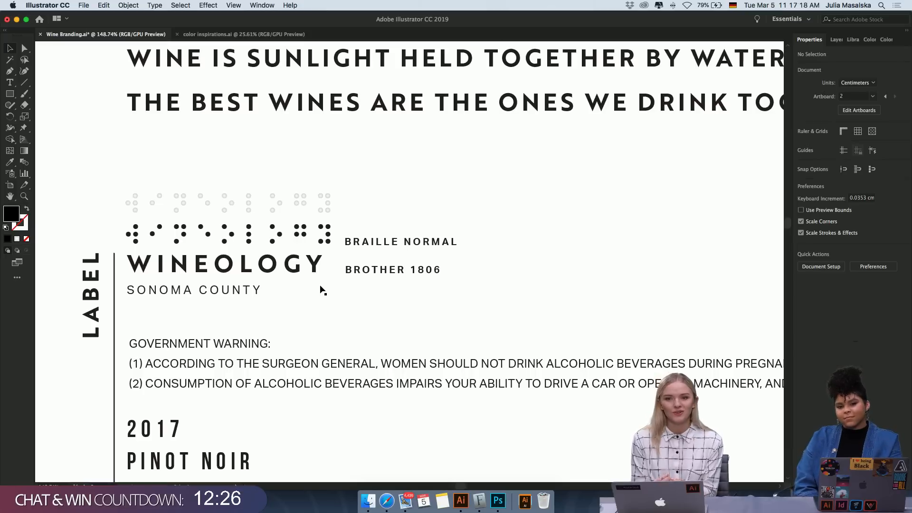
pyautogui.scroll(-2, 321, 290)
pyautogui.scroll(-1, 322, 290)
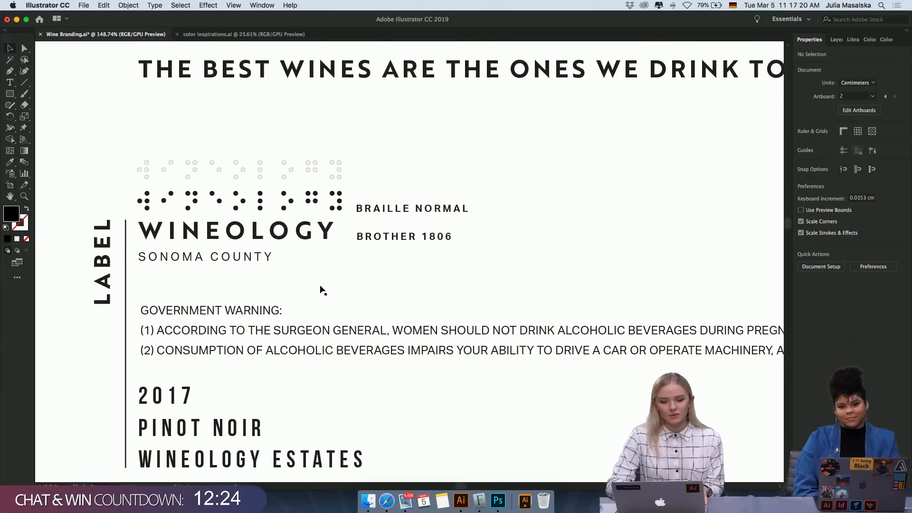
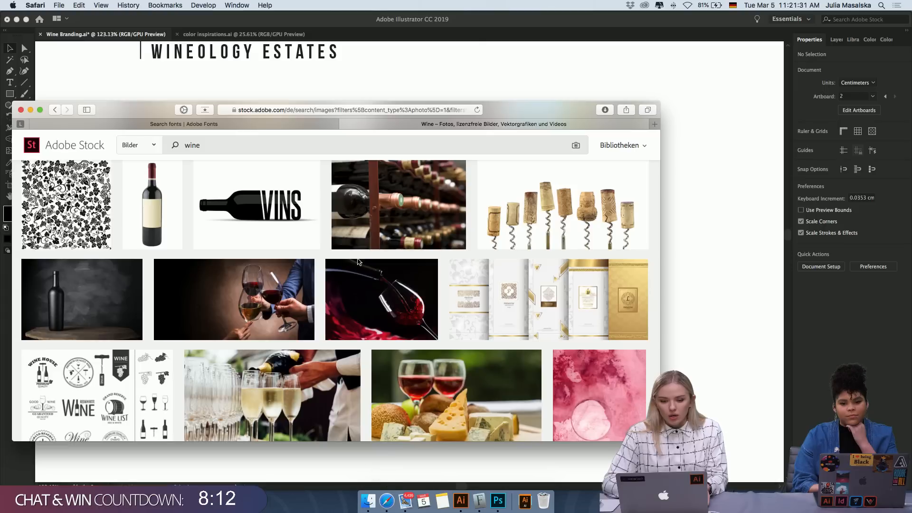
# Try to open coolors.com in the Safari window, and minimize the browser to return to the brand color swatches.
pyautogui.click(301, 112)
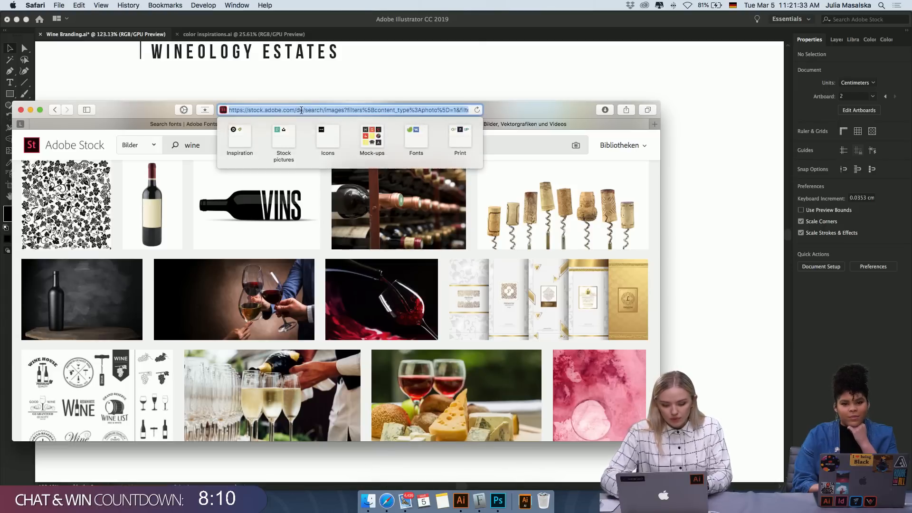
pyautogui.write('COOLO')
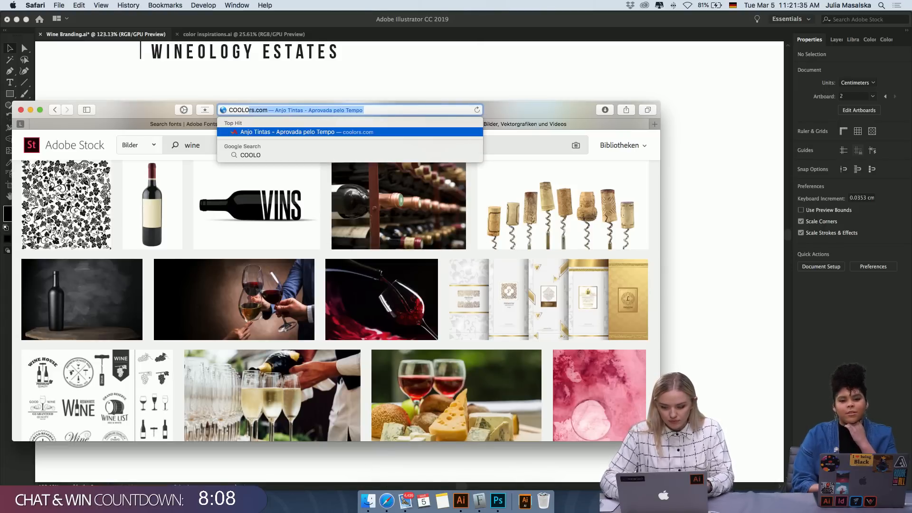
pyautogui.press('Return')
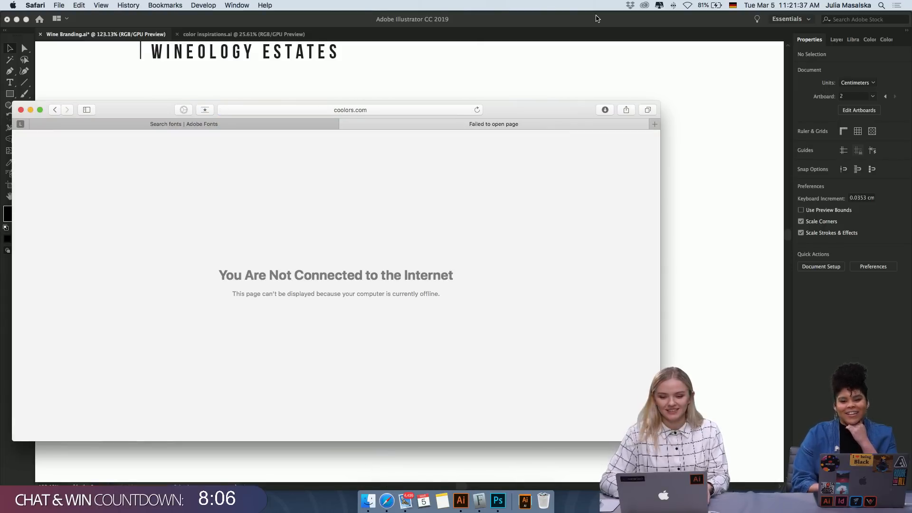
pyautogui.click(343, 124)
pyautogui.click(31, 109)
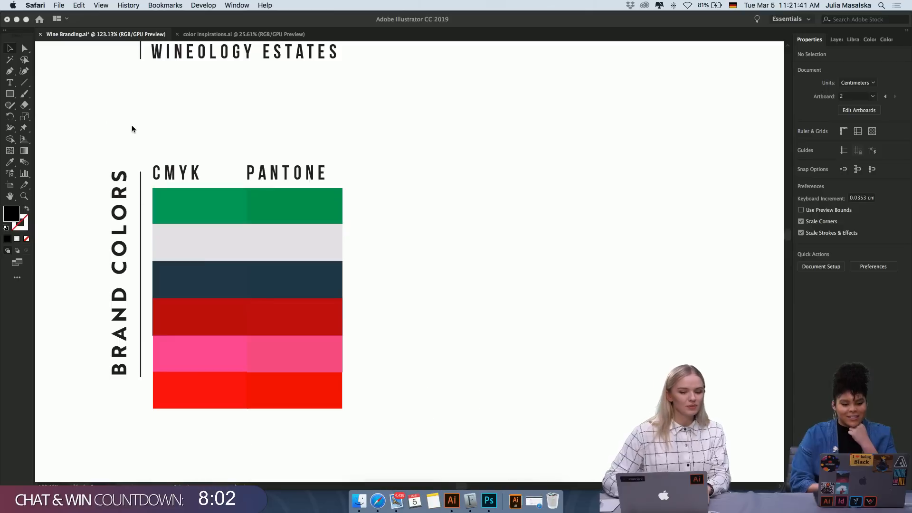
pyautogui.click(410, 147)
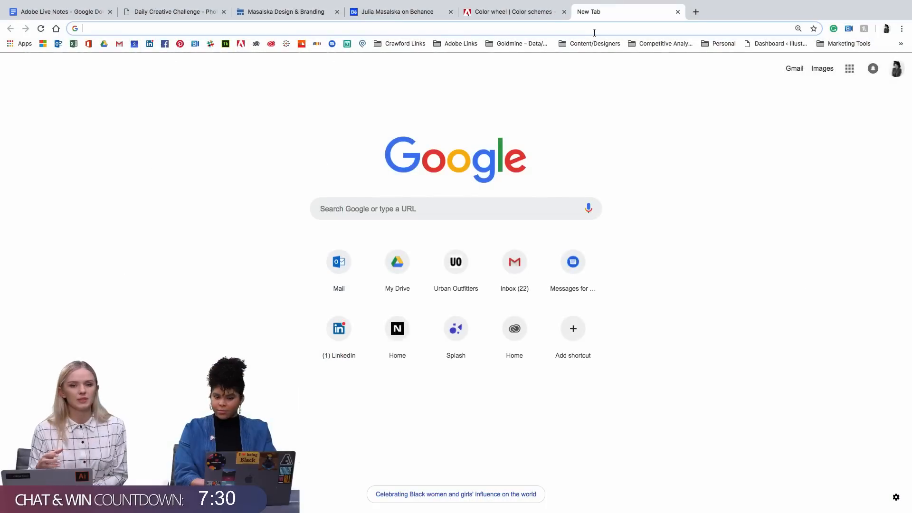
# Try loading coolors.com in place of the Adobe Color page in Chrome, and go back to the color wheel.
pyautogui.click(513, 12)
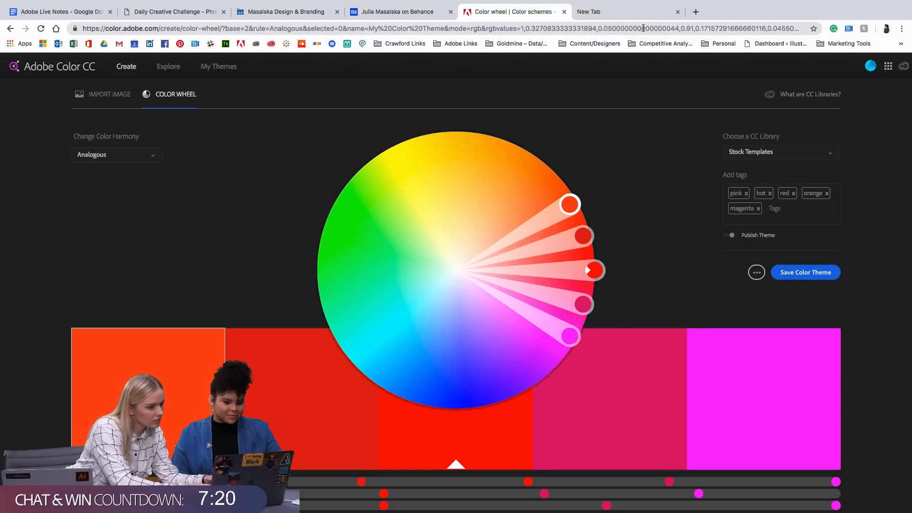
pyautogui.click(588, 31)
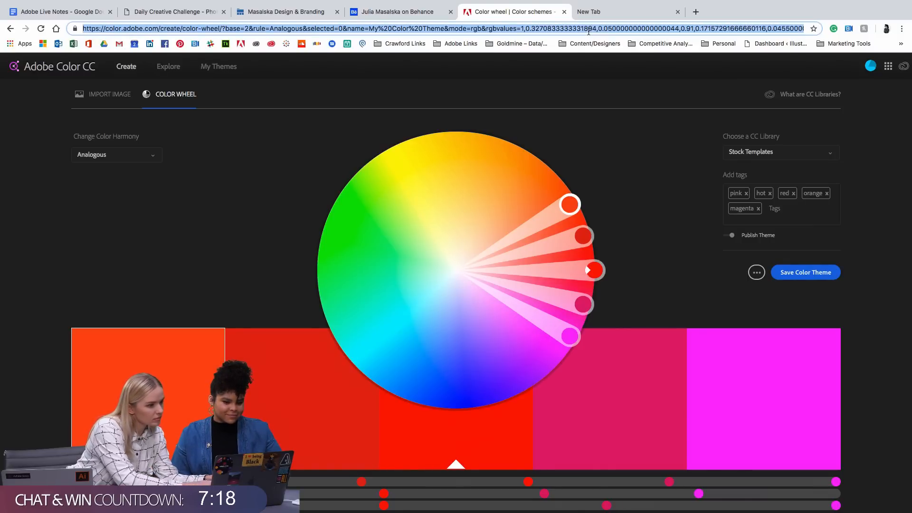
pyautogui.write('coolors.co')
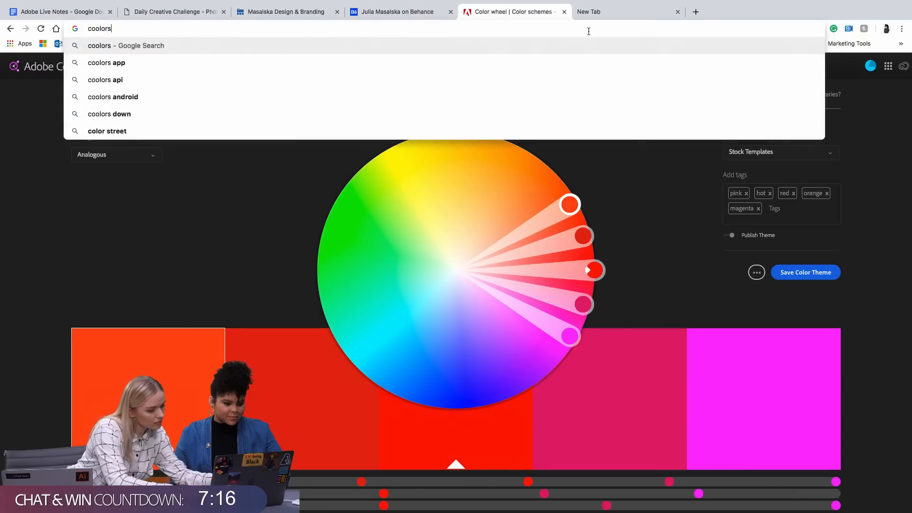
pyautogui.write('m')
pyautogui.press('Return')
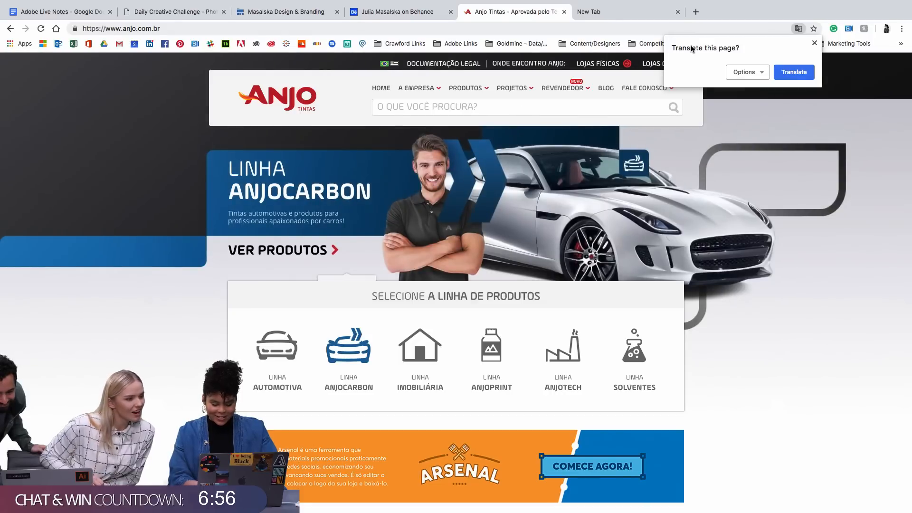
pyautogui.click(11, 30)
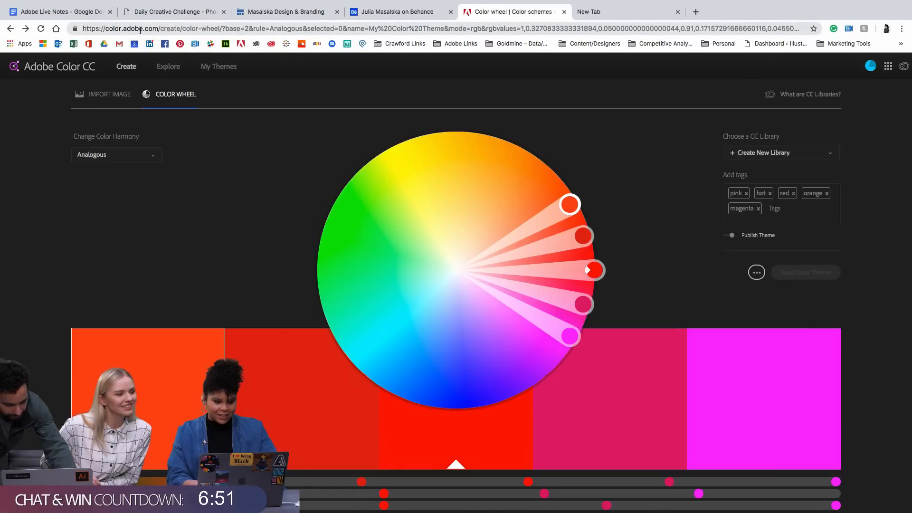
# Search google.com for "coolors app" and open the Coolors palette generator from the results.
pyautogui.click(140, 29)
pyautogui.write('google.com')
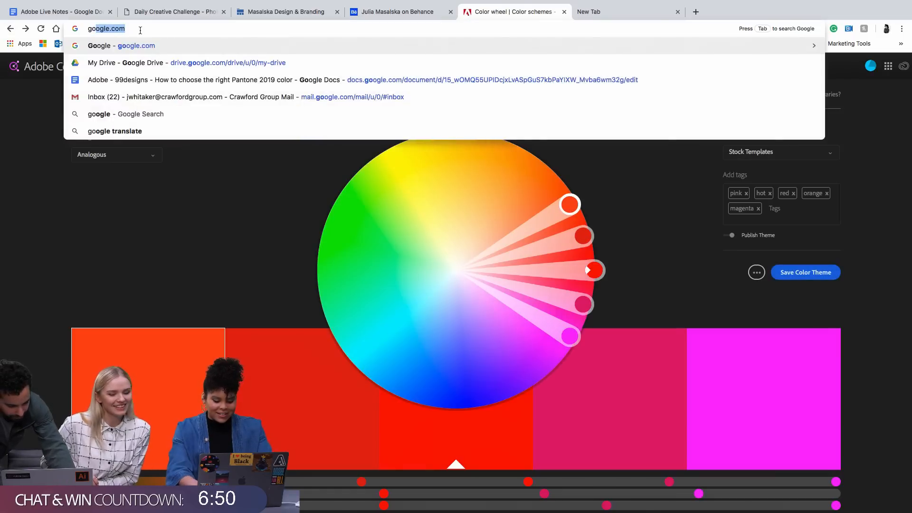
pyautogui.press('Return')
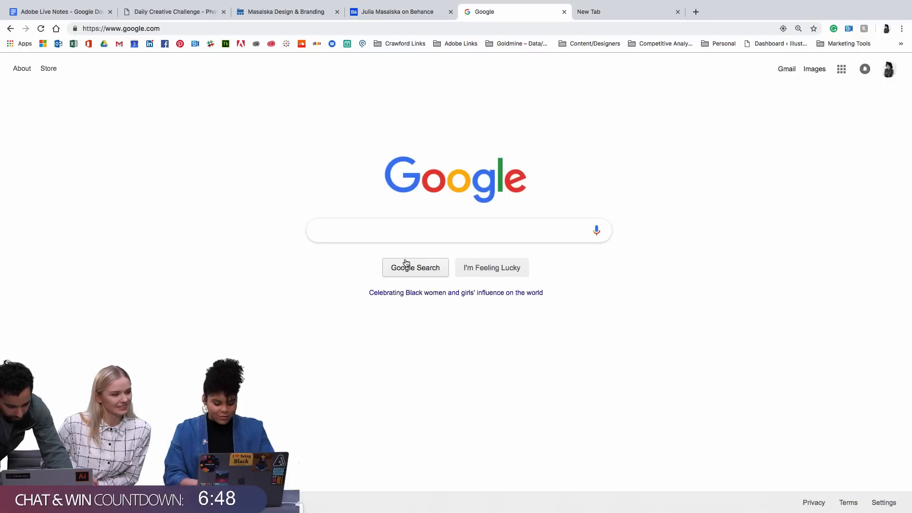
pyautogui.write('cooler')
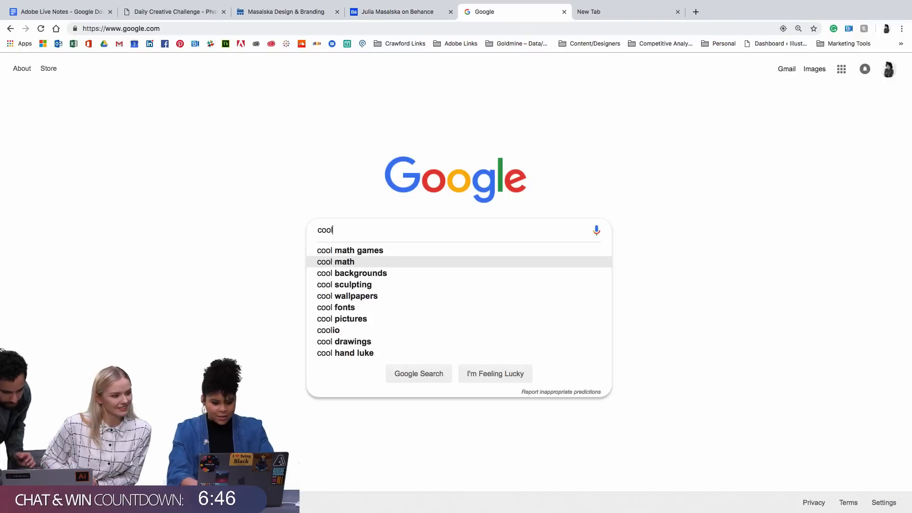
pyautogui.press('BackSpace')
pyautogui.press('BackSpace')
pyautogui.write('ors')
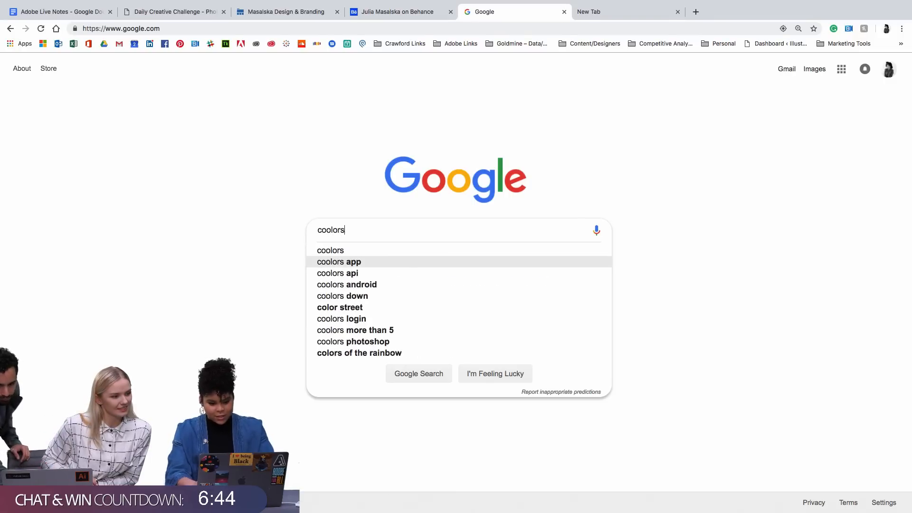
pyautogui.click(377, 260)
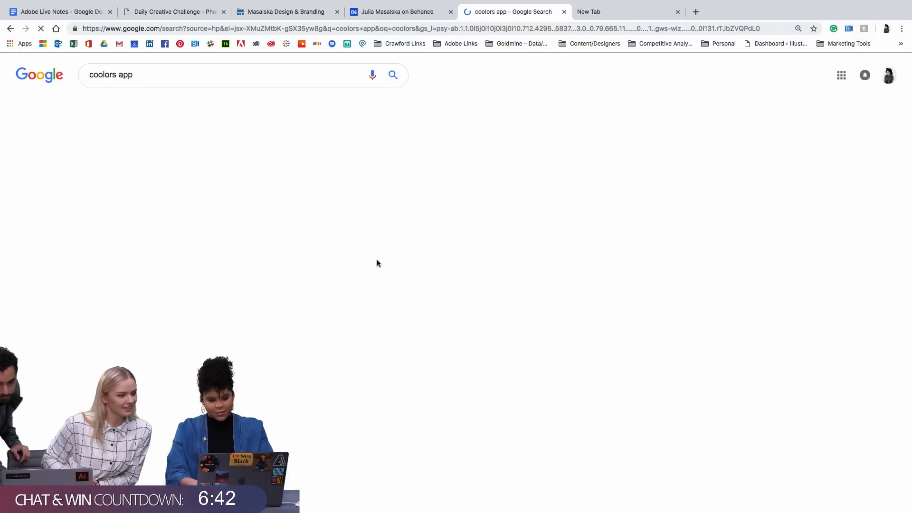
pyautogui.click(153, 150)
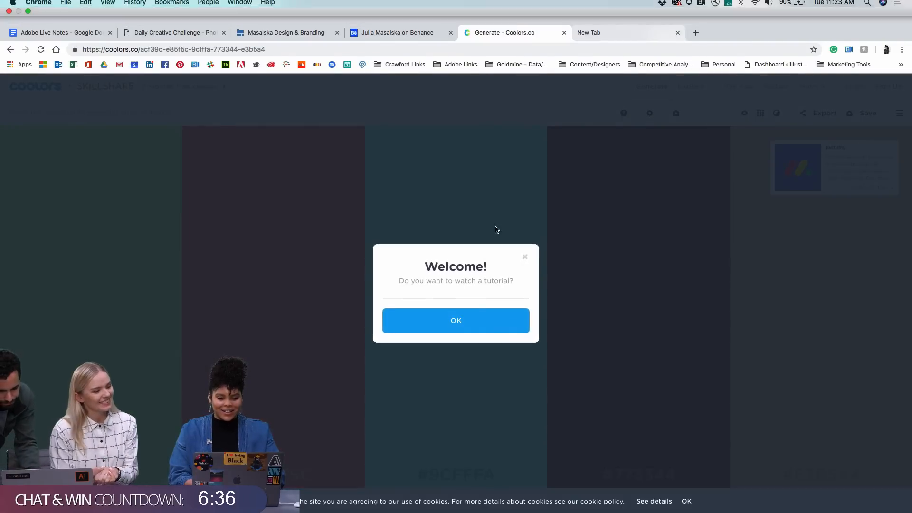
# Start the Coolors tutorial and generate several random color schemes.
pyautogui.click(475, 312)
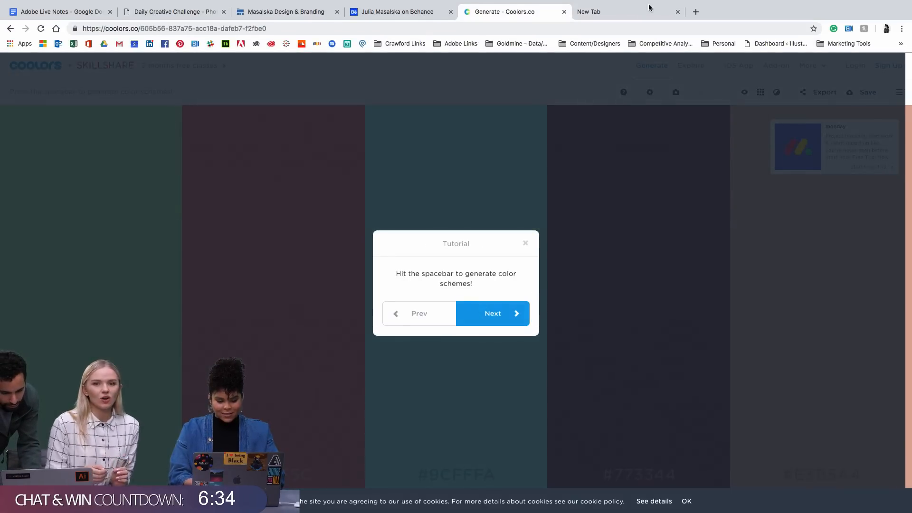
pyautogui.press('space')
pyautogui.press('space')
pyautogui.press('space')
pyautogui.press('space')
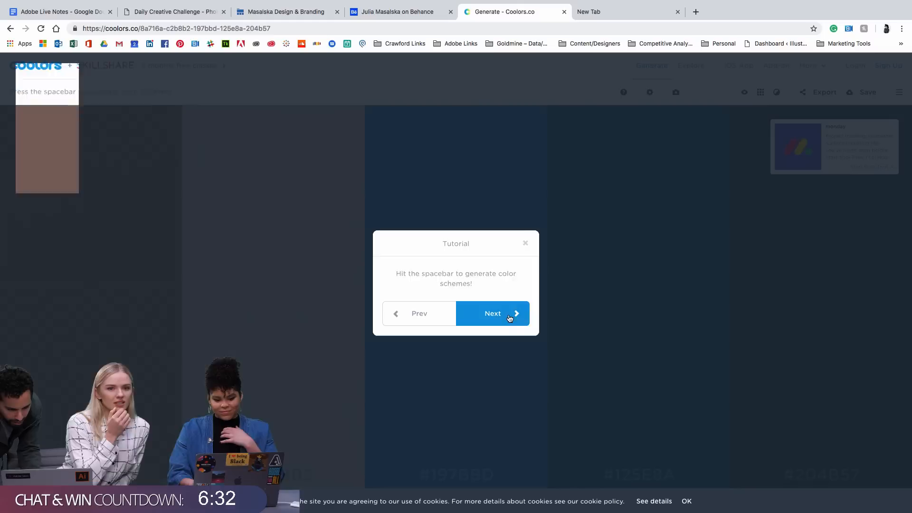
# Advance the tutorial to the color-locking hint, generate more schemes around the highlighted color, and close the tutorial.
pyautogui.click(510, 317)
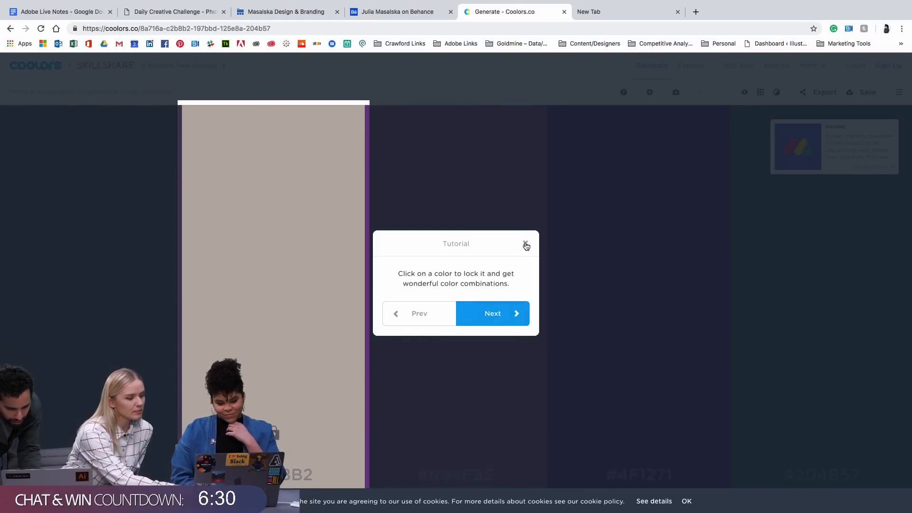
pyautogui.press('space')
pyautogui.press('space')
pyautogui.press('space')
pyautogui.press('space')
pyautogui.press('space')
pyautogui.press('space')
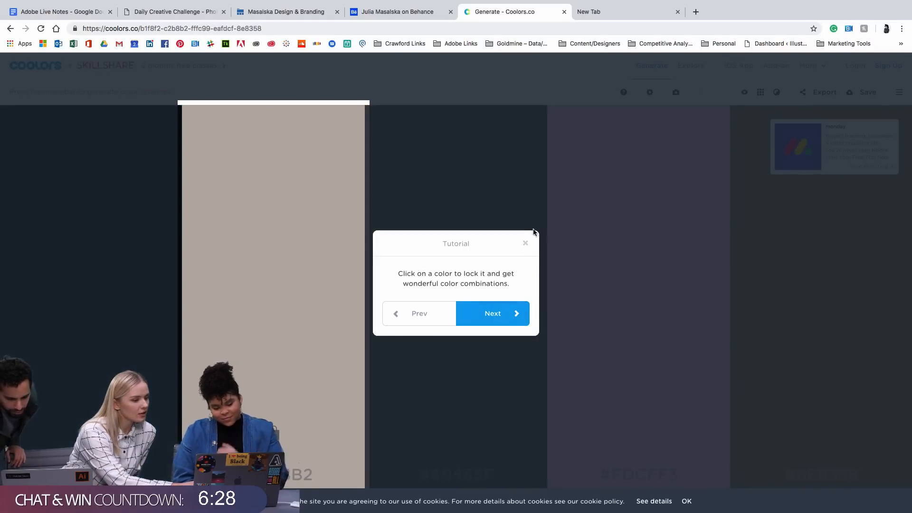
pyautogui.press('space')
pyautogui.press('space')
pyautogui.press('space')
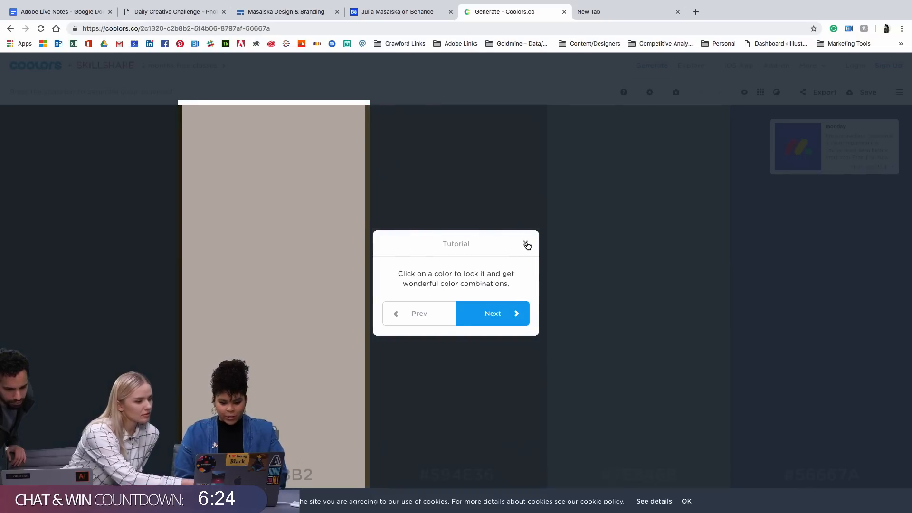
pyautogui.click(525, 244)
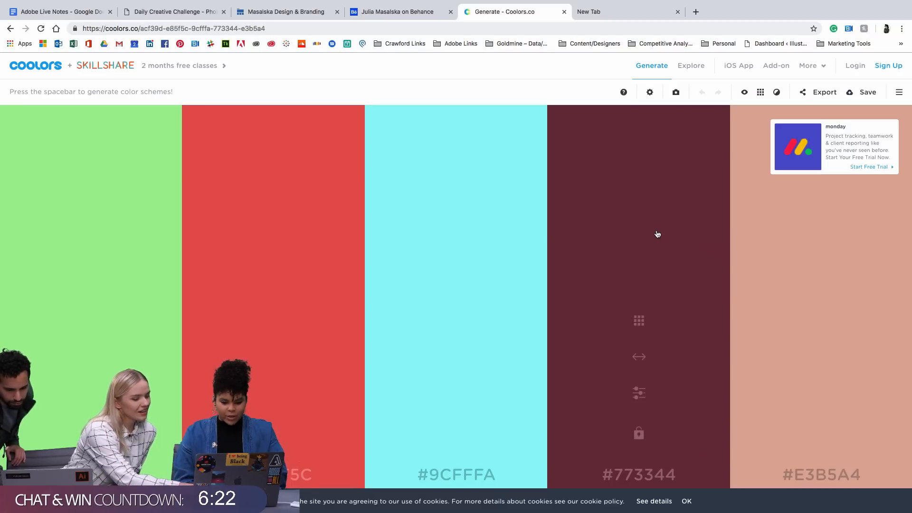
# Generate a series of random five-color schemes in the palette generator.
pyautogui.press('space')
pyautogui.press('space')
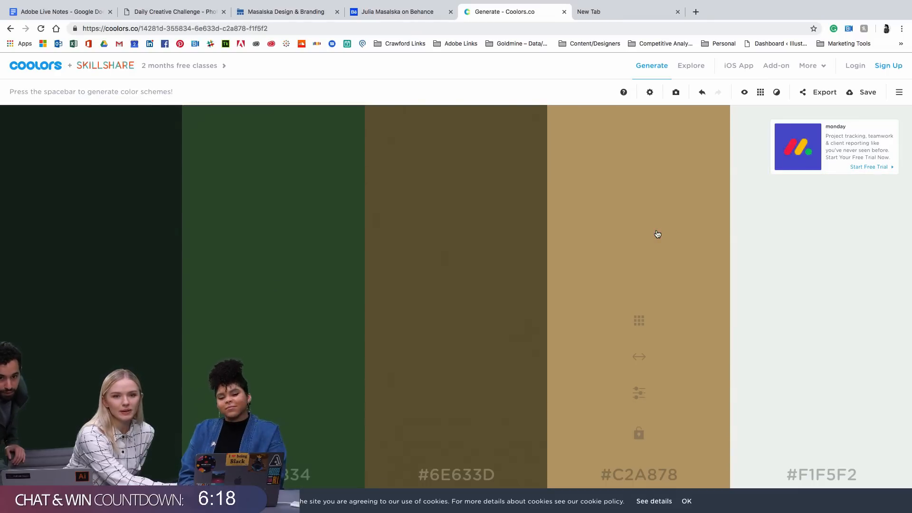
pyautogui.press('space')
pyautogui.press('space')
pyautogui.press('space')
pyautogui.press('space')
pyautogui.press('space')
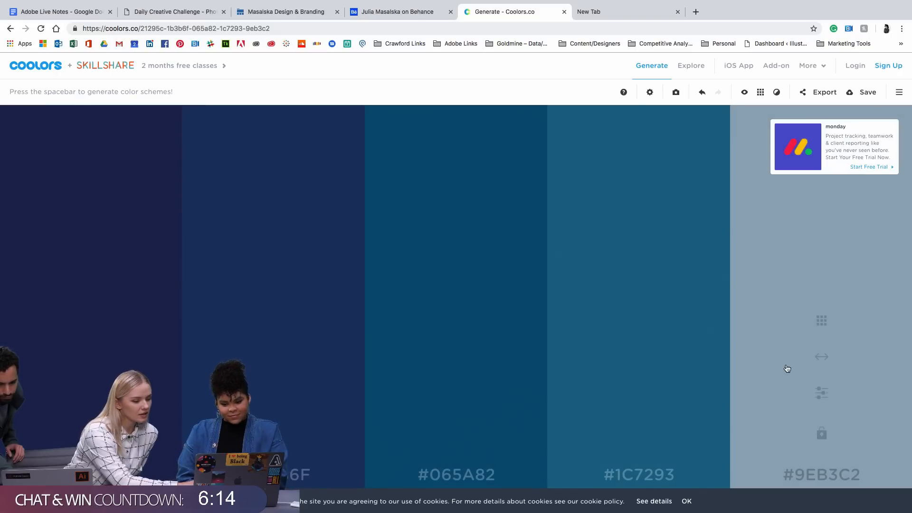
# Lock the grey-blue color #9EB3C2 and generate several new schemes around it.
pyautogui.click(821, 434)
pyautogui.press('space')
pyautogui.press('space')
pyautogui.press('space')
pyautogui.press('space')
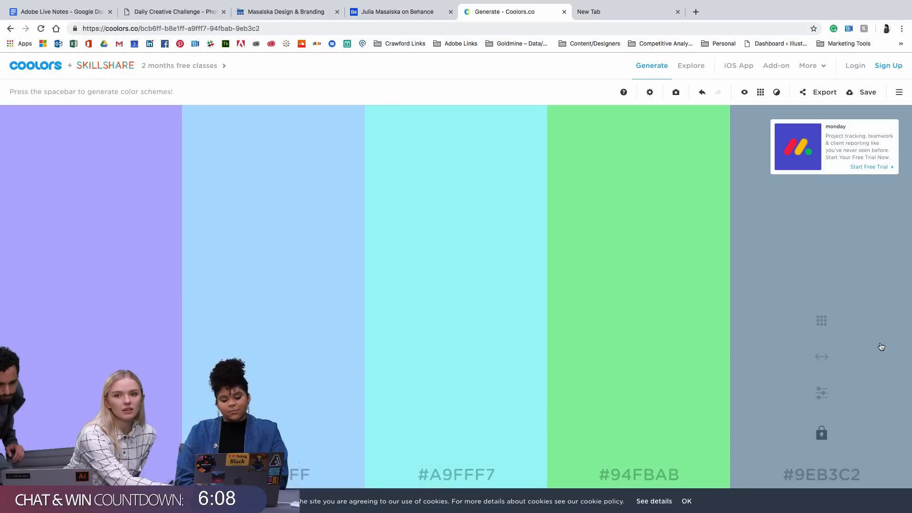
pyautogui.press('space')
pyautogui.press('space')
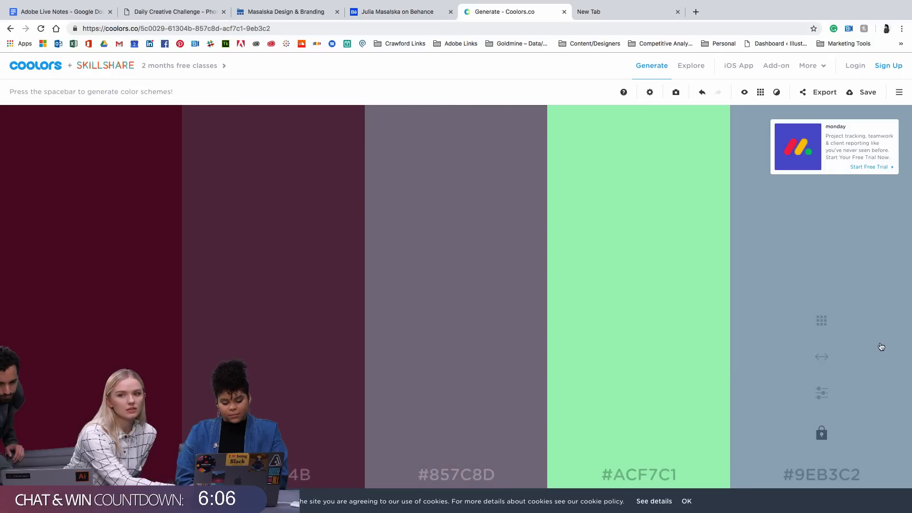
pyautogui.press('space')
pyautogui.press('space')
pyautogui.press('space')
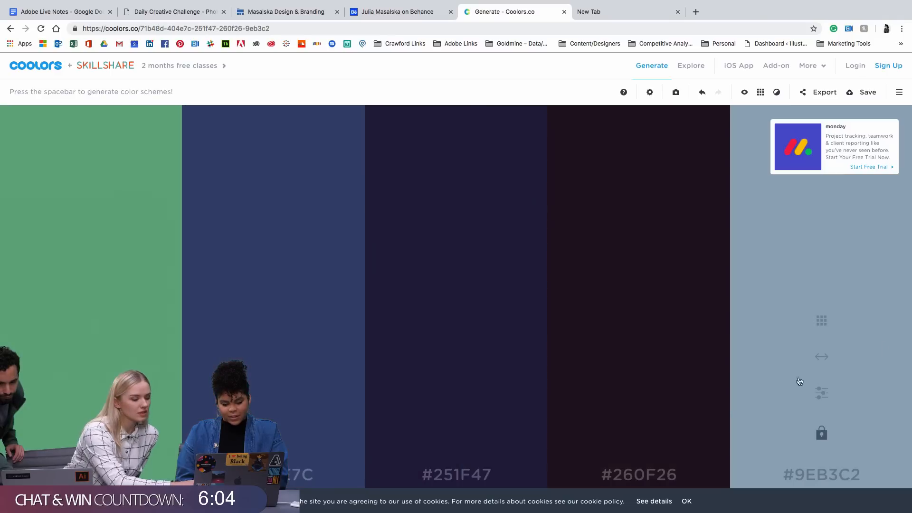
# Lock the dark purple color #260F26 as well and generate new schemes for the three unlocked colors.
pyautogui.click(638, 434)
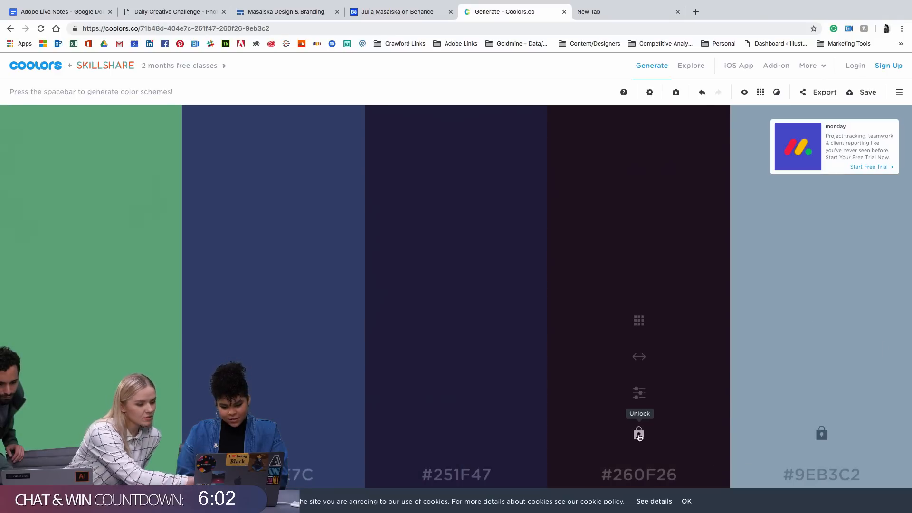
pyautogui.press('space')
pyautogui.press('space')
pyautogui.press('space')
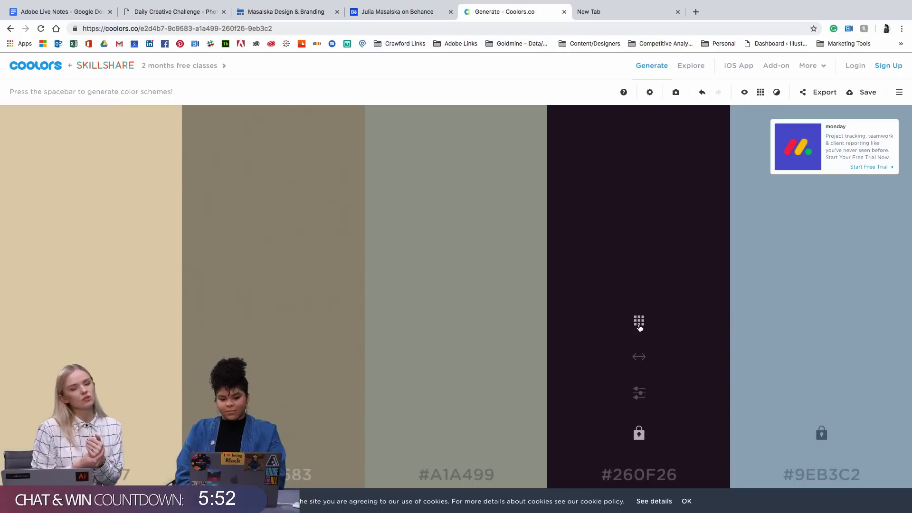
# Search Google for "adobe exchange" in the blank browser tab and open the Adobe Exchange site from the results.
pyautogui.click(619, 13)
pyautogui.write('adobecolo')
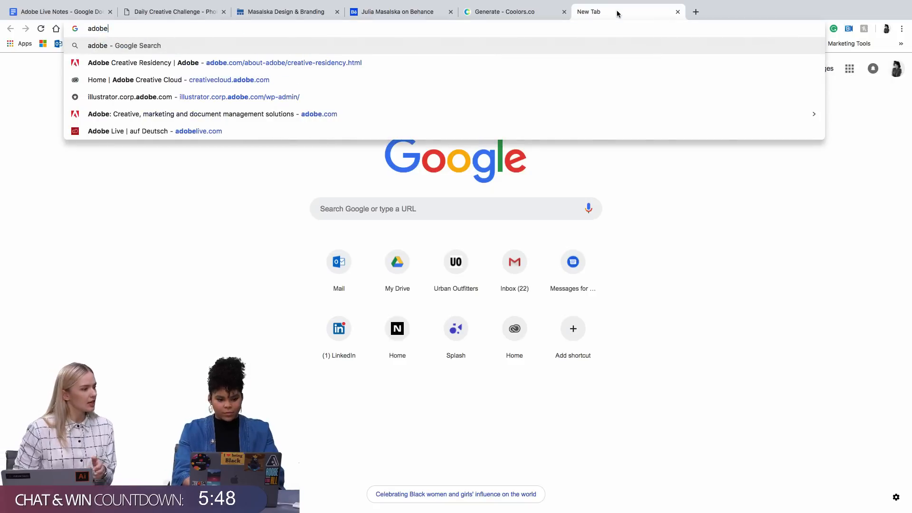
pyautogui.press('BackSpace')
pyautogui.press('BackSpace')
pyautogui.press('BackSpace')
pyautogui.press('BackSpace')
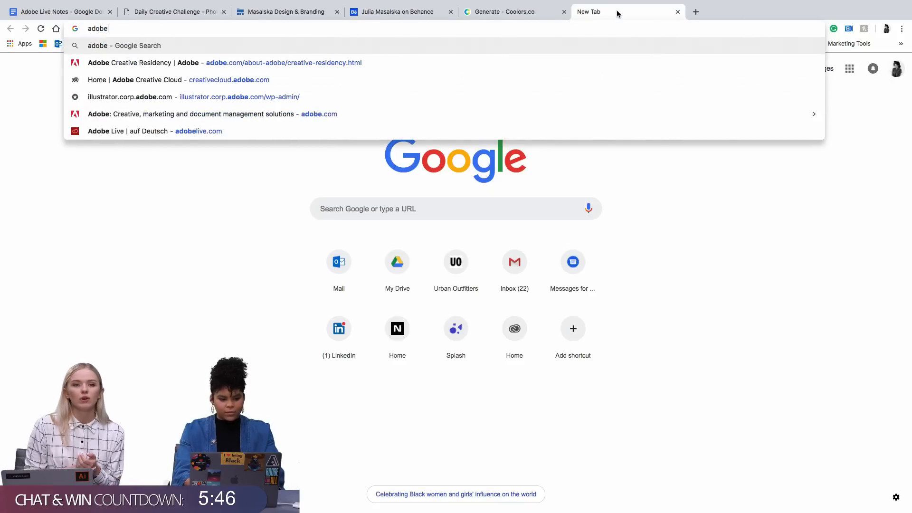
pyautogui.write('b')
pyautogui.press('BackSpace')
pyautogui.write('ex')
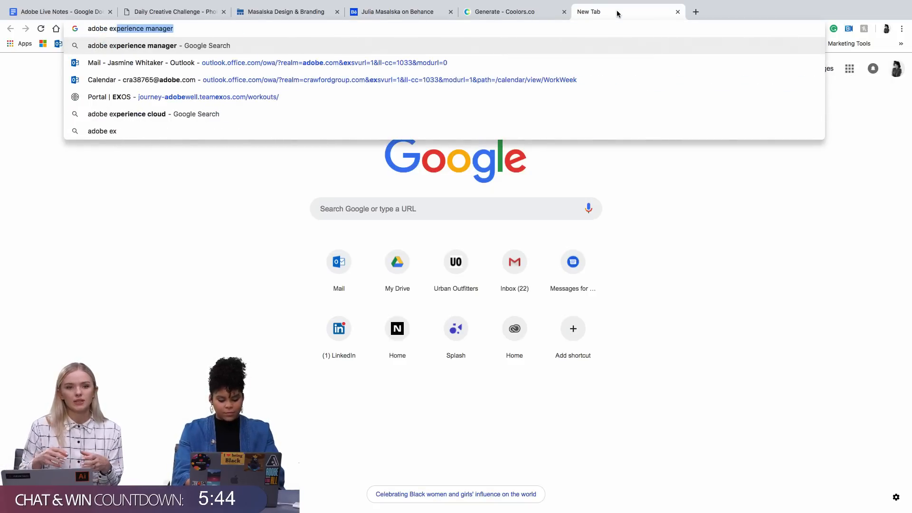
pyautogui.write('change')
pyautogui.press('Return')
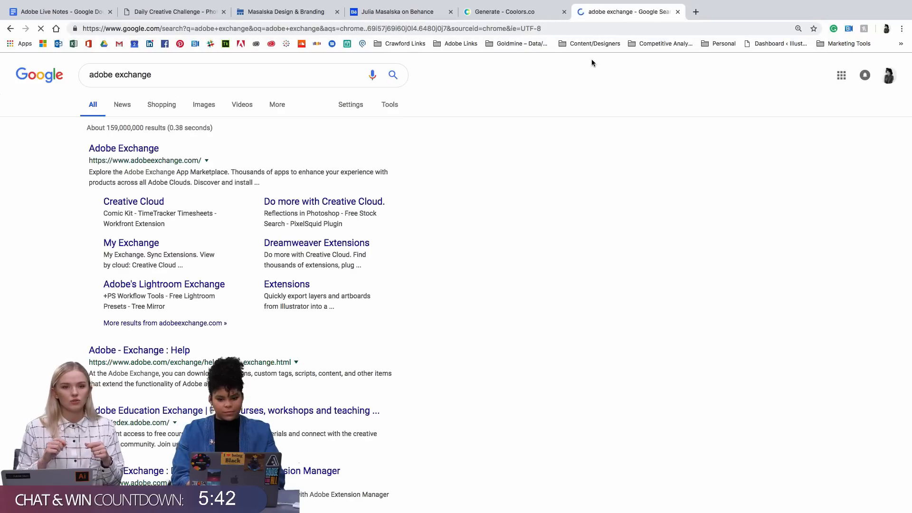
pyautogui.click(152, 147)
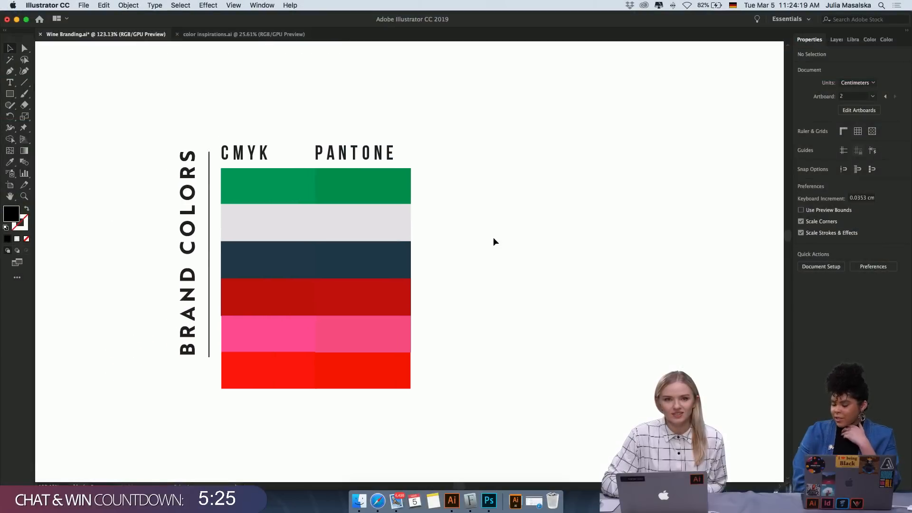
# Switch to Illustrator, select the green CMYK swatch in the brand colors chart and check its color values.
pyautogui.scroll(5, 493, 237)
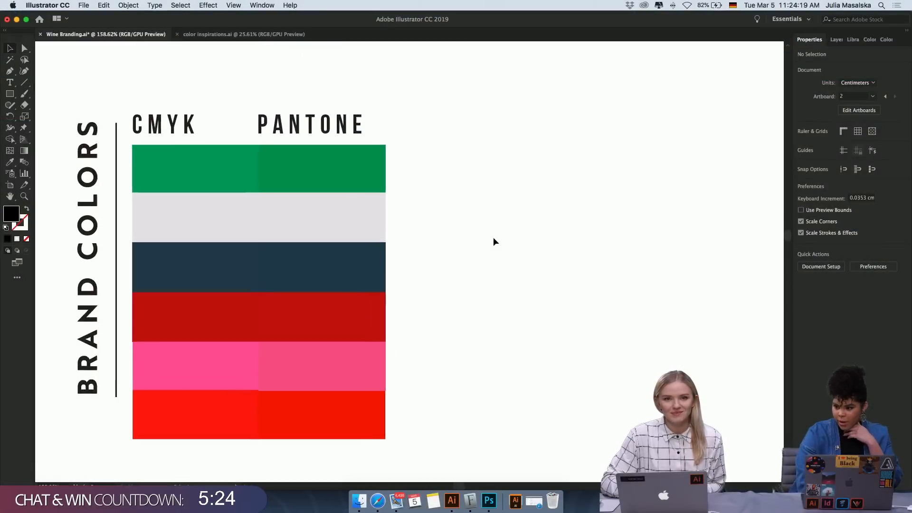
pyautogui.scroll(-3, 492, 239)
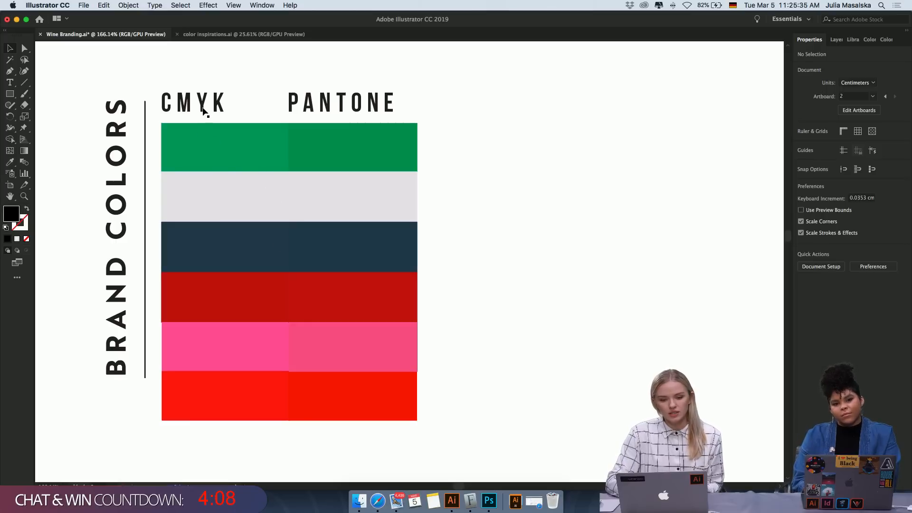
pyautogui.click(213, 141)
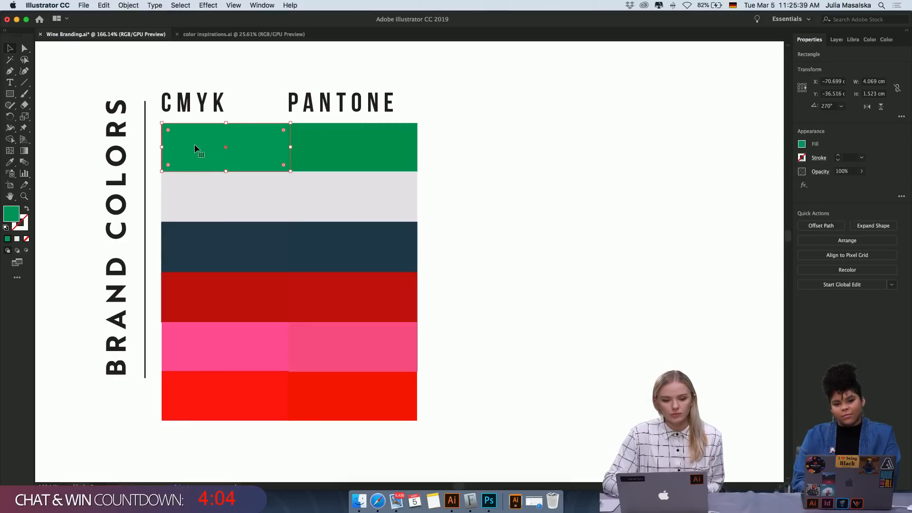
pyautogui.click(873, 40)
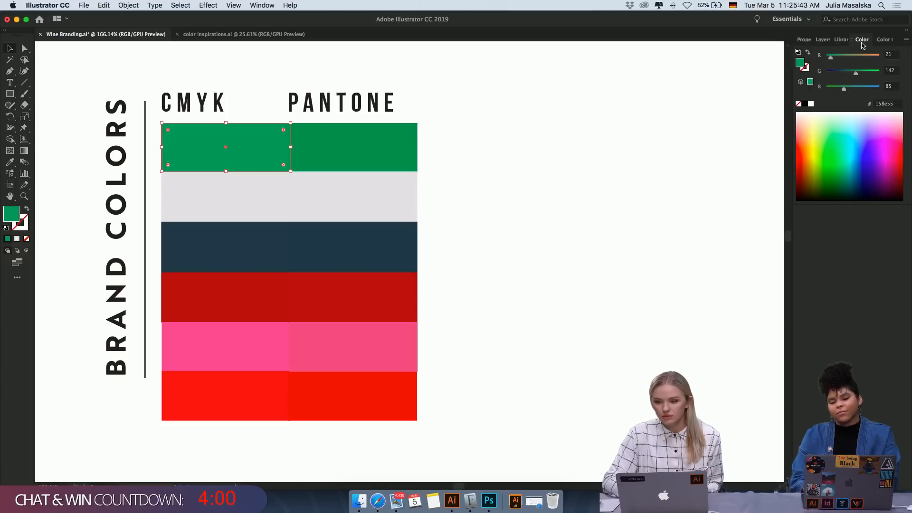
pyautogui.click(805, 40)
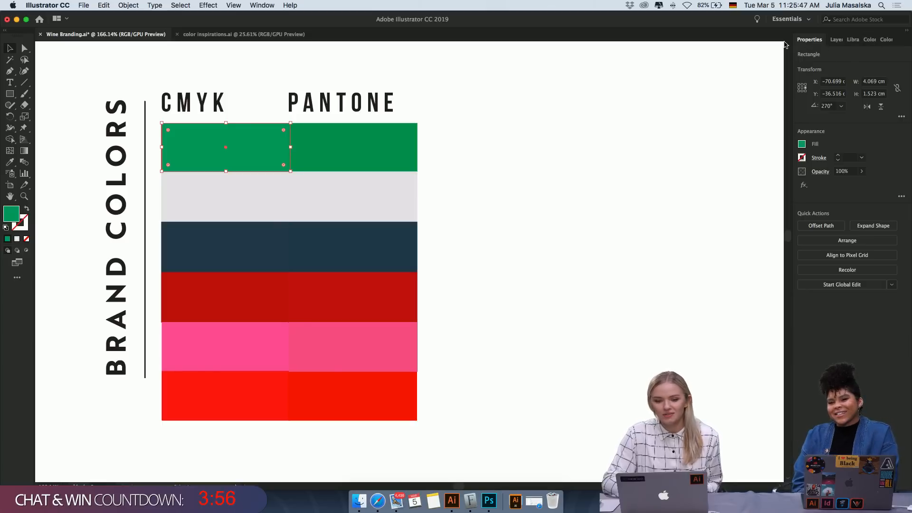
# Recolor the selected green CMYK swatch with the PANTONE+ Solid Coated color book using Recolor Artwork, and deselect it.
pyautogui.click(128, 6)
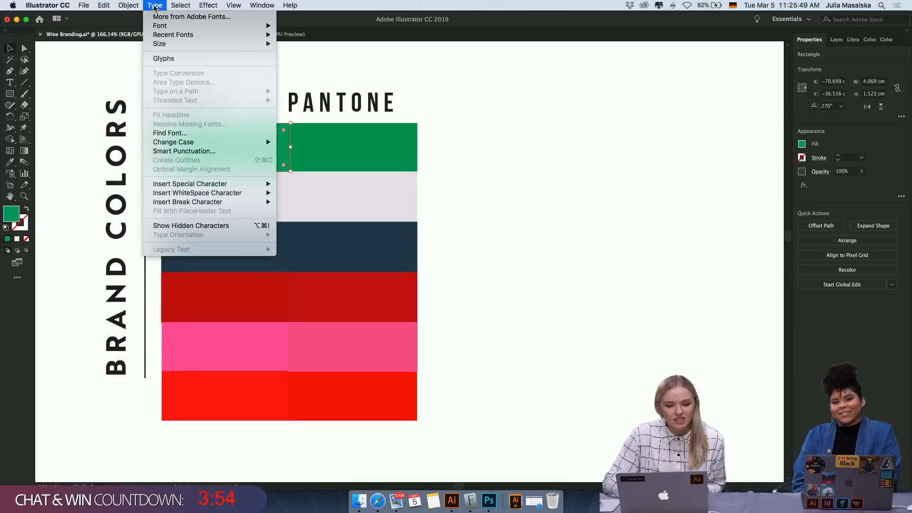
pyautogui.moveTo(105, 6)
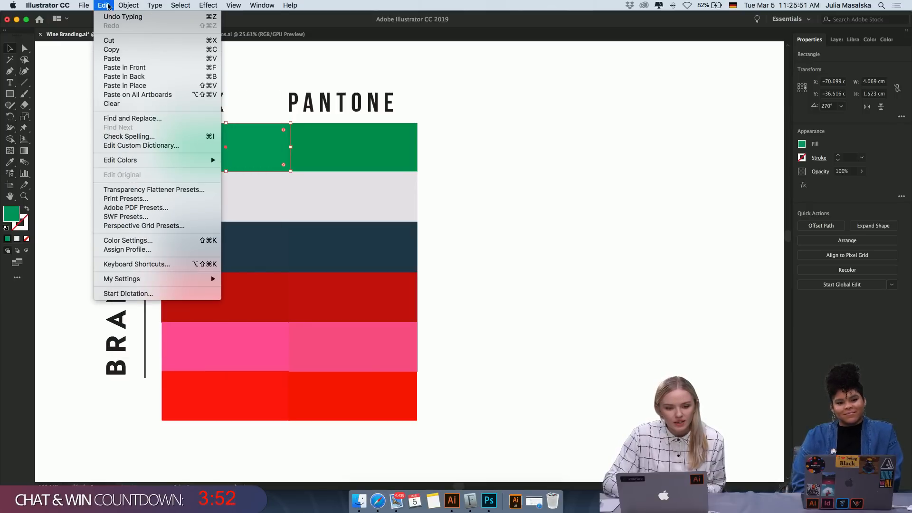
pyautogui.moveTo(143, 160)
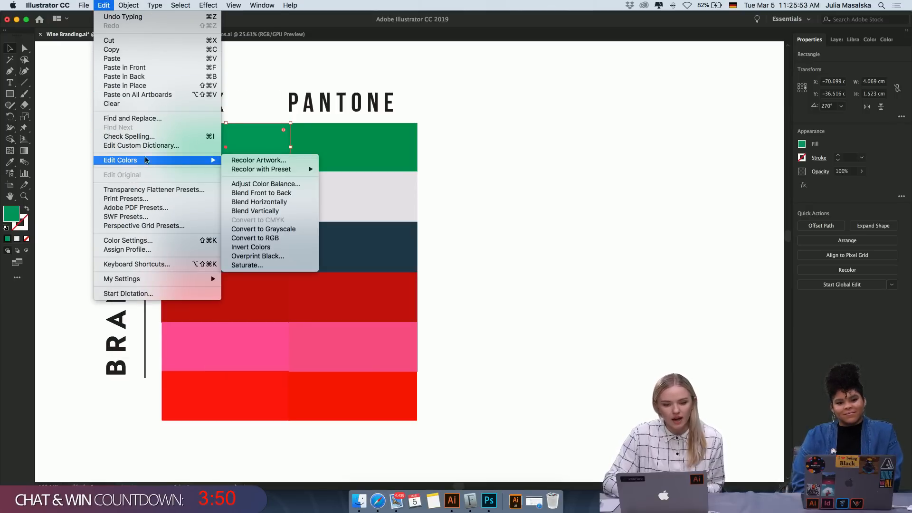
pyautogui.click(246, 161)
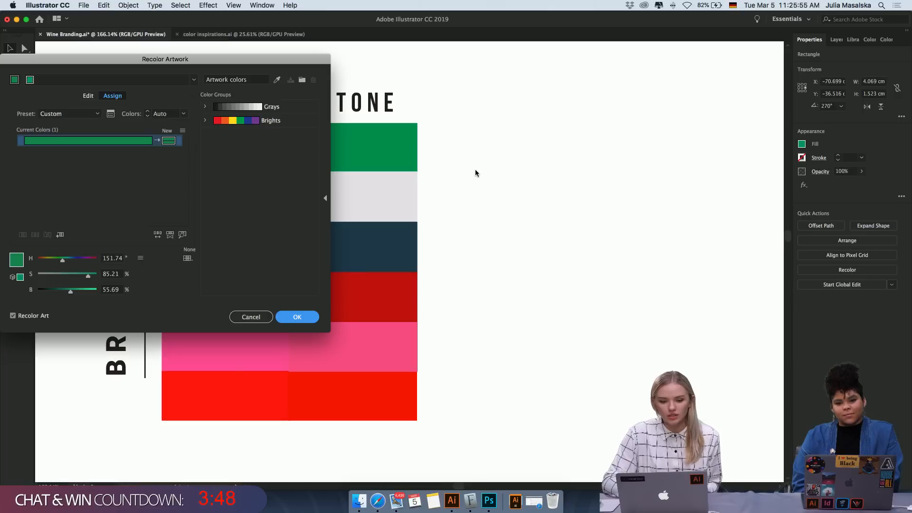
pyautogui.click(190, 261)
pyautogui.moveTo(212, 312)
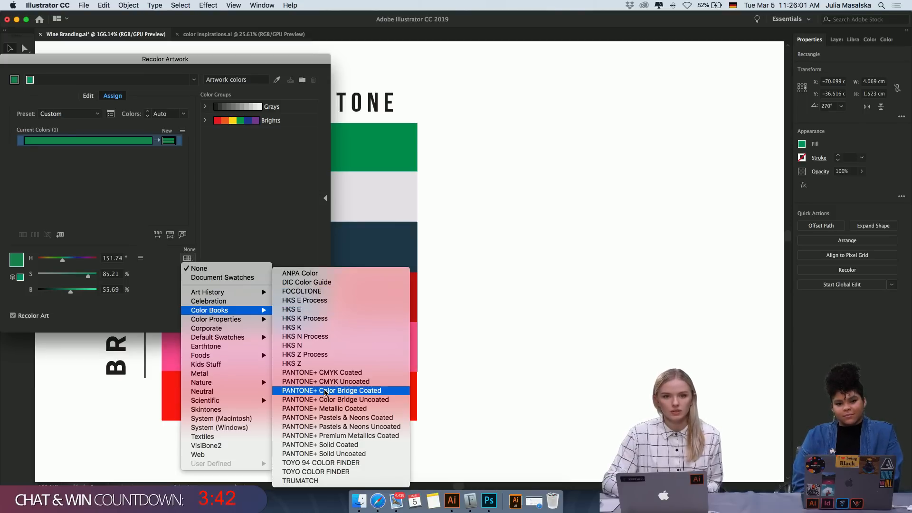
pyautogui.click(344, 449)
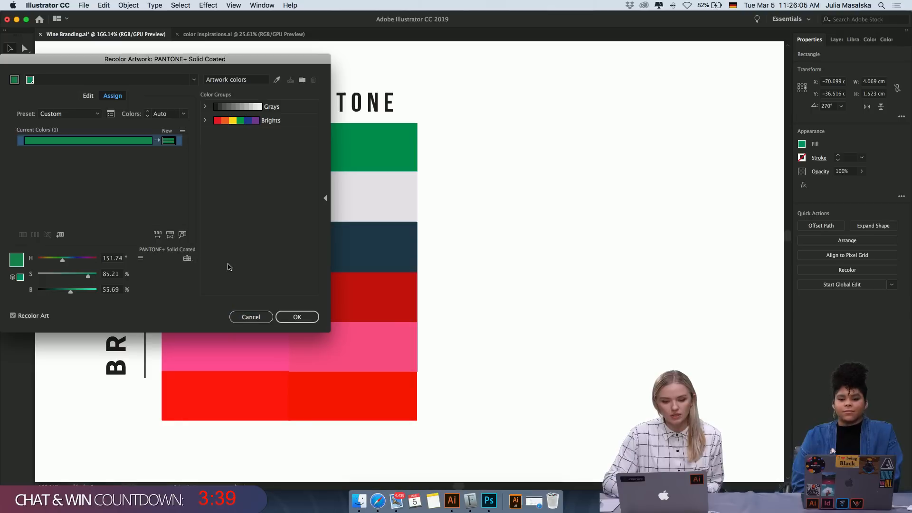
pyautogui.click(299, 315)
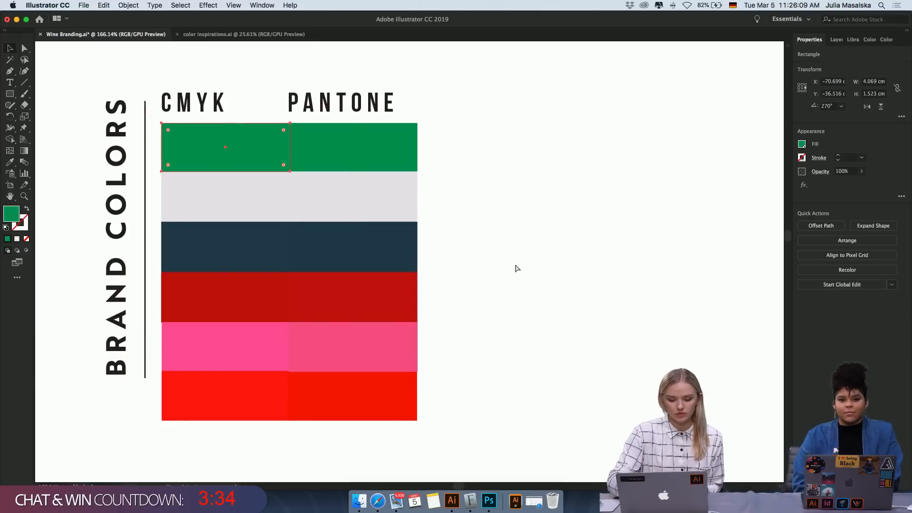
pyautogui.click(473, 270)
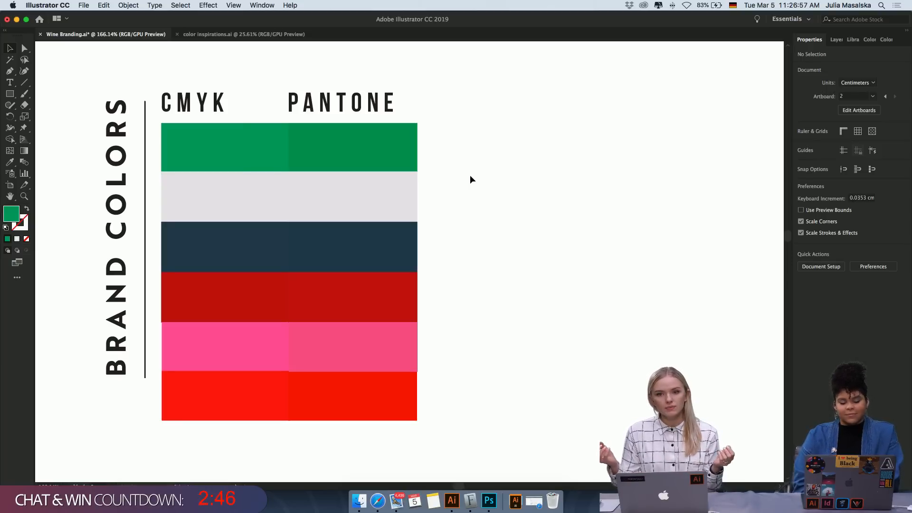
# Review the CMYK and Pantone brand colors chart together with the beginning of the Shapes section below it.
pyautogui.scroll(-3, 470, 179)
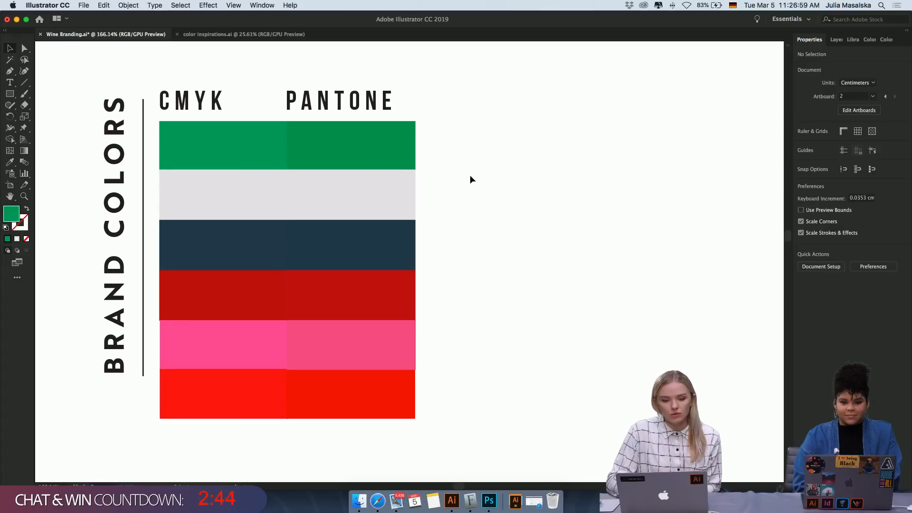
pyautogui.scroll(-1, 470, 176)
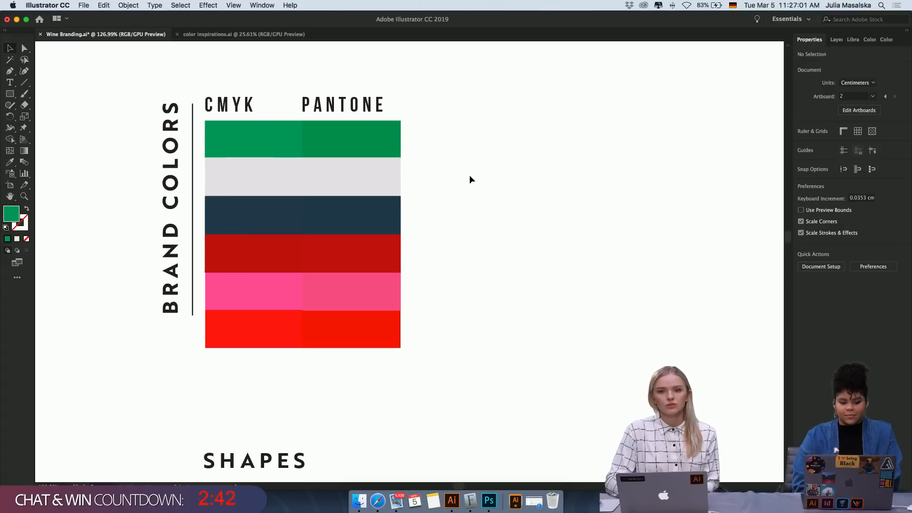
pyautogui.hscroll(1, 470, 175)
pyautogui.scroll(-4, 469, 176)
pyautogui.scroll(5, 469, 179)
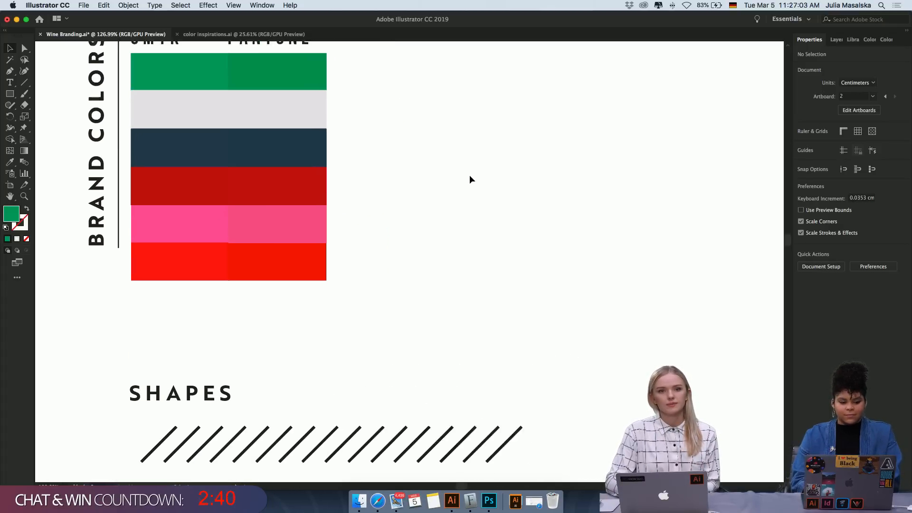
pyautogui.scroll(-3, 469, 179)
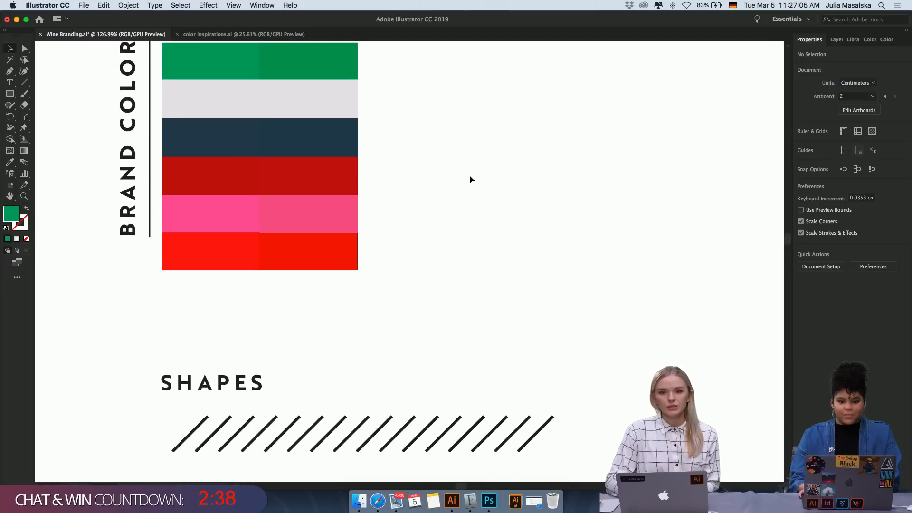
pyautogui.scroll(2, 469, 179)
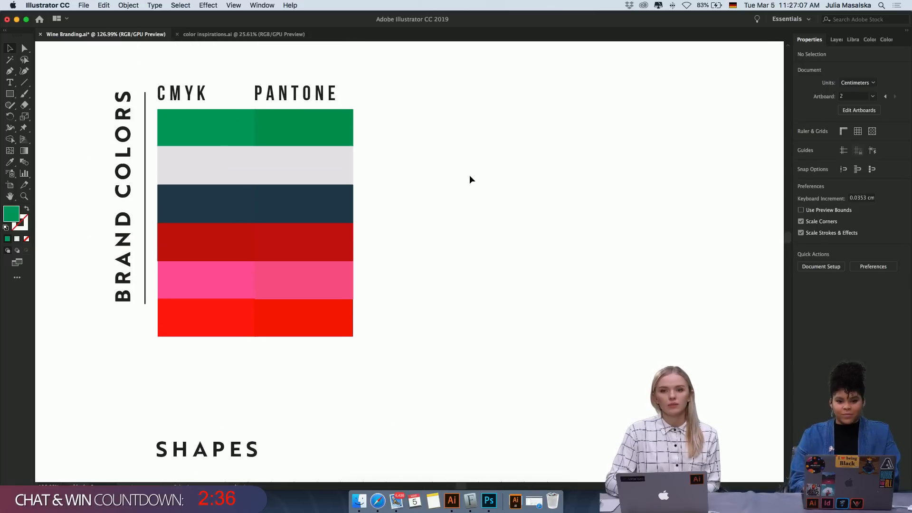
pyautogui.scroll(2, 469, 176)
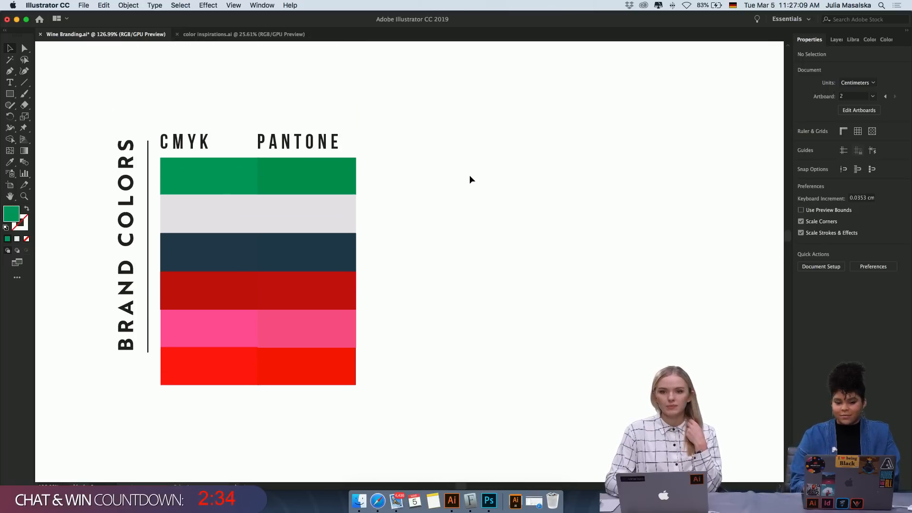
# Examine the diagonal and vertical line patterns in the Shapes section up close.
pyautogui.scroll(-10, 469, 177)
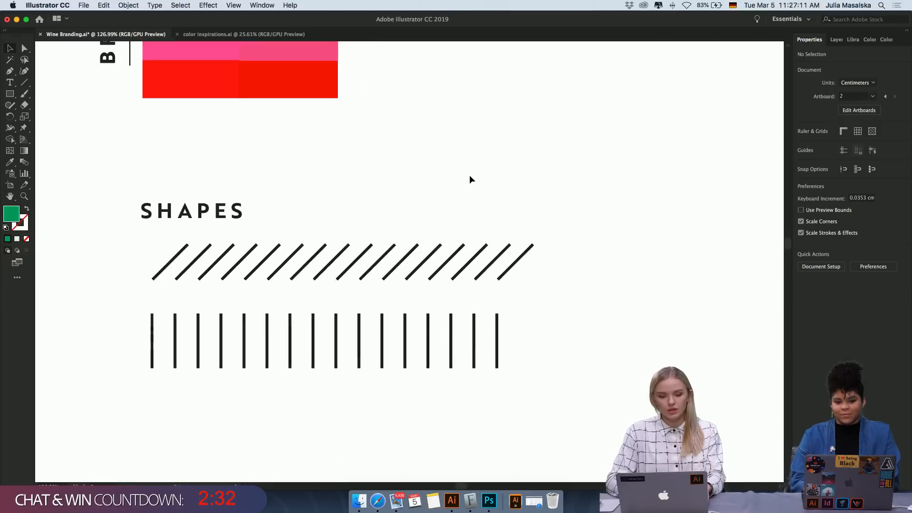
pyautogui.scroll(-1, 470, 175)
pyautogui.scroll(3, 557, 280)
pyautogui.hscroll(-2, 557, 281)
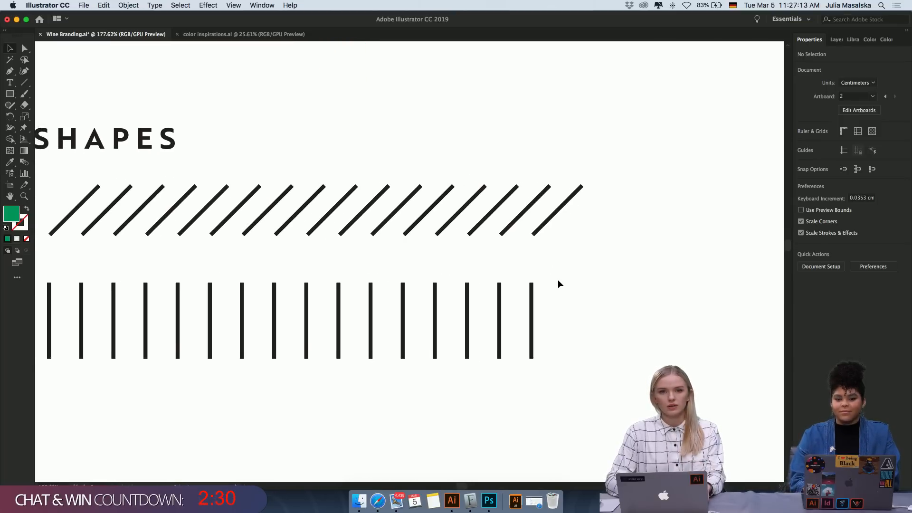
pyautogui.hscroll(-3, 558, 279)
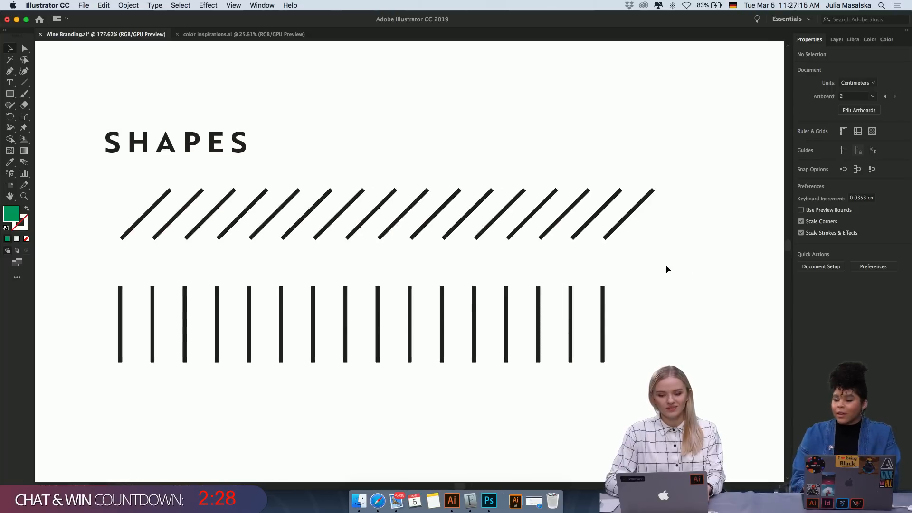
pyautogui.scroll(-1, 665, 265)
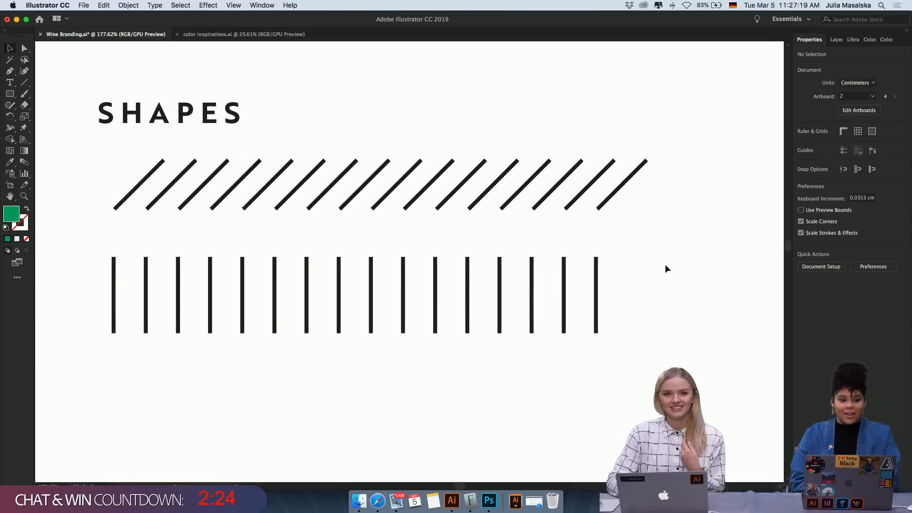
# Review the diagonal and vertical line patterns in the Shapes section and go back to the brand colors chart above.
pyautogui.scroll(-2, 665, 265)
pyautogui.scroll(-1, 665, 265)
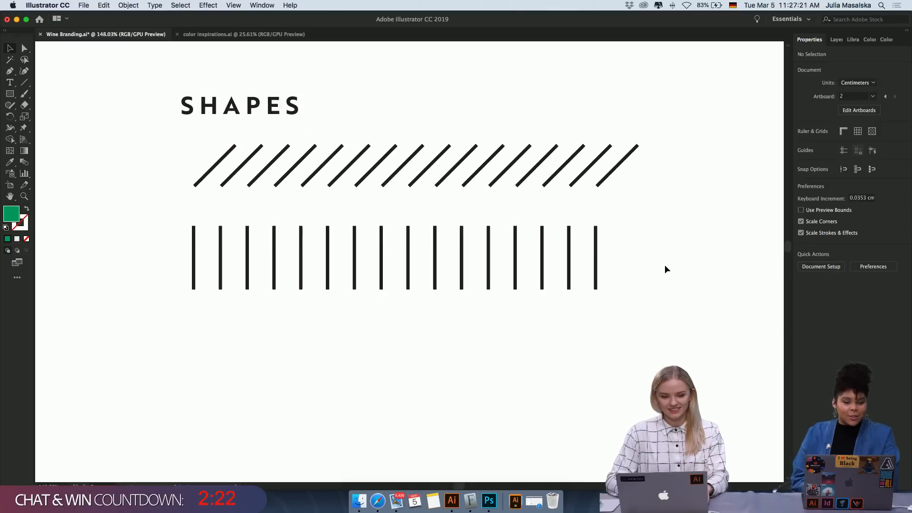
pyautogui.hscroll(2, 665, 264)
pyautogui.scroll(1, 665, 269)
pyautogui.hscroll(1, 665, 269)
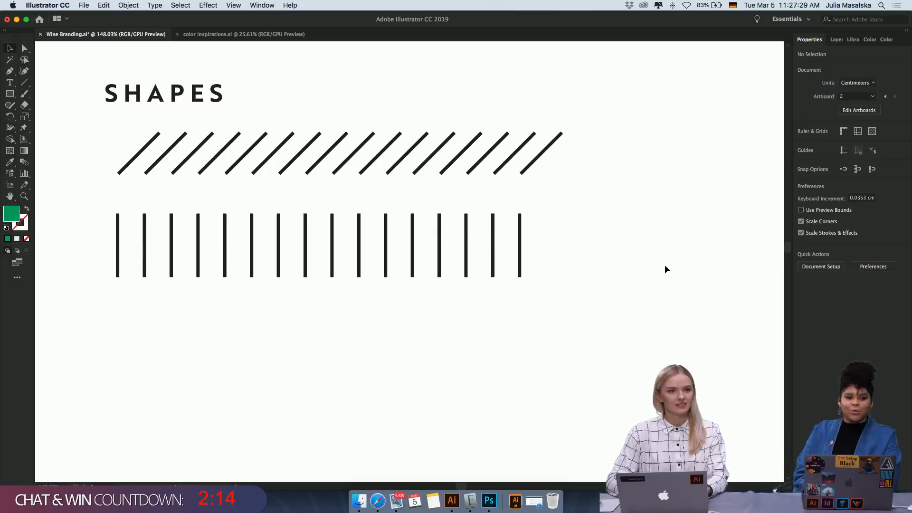
pyautogui.scroll(10, 665, 269)
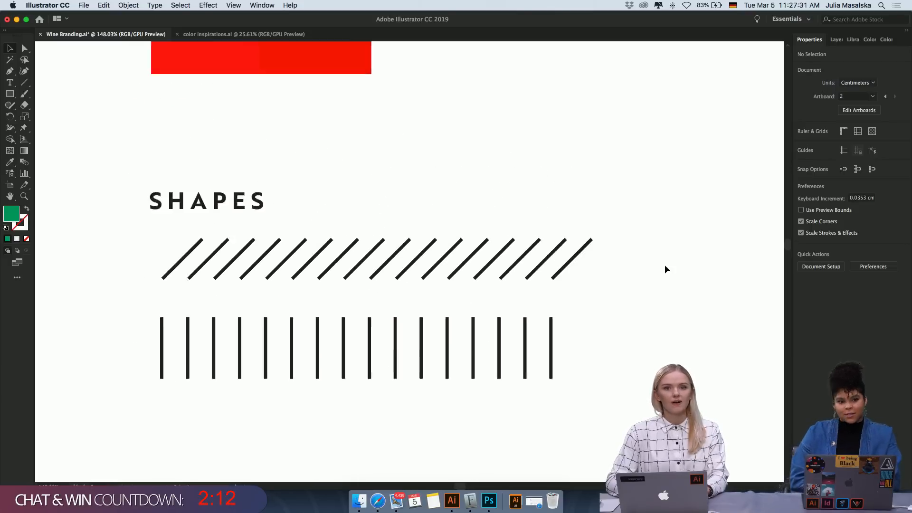
pyautogui.scroll(-2, 665, 269)
pyautogui.scroll(2, 520, 242)
pyautogui.scroll(5, 521, 242)
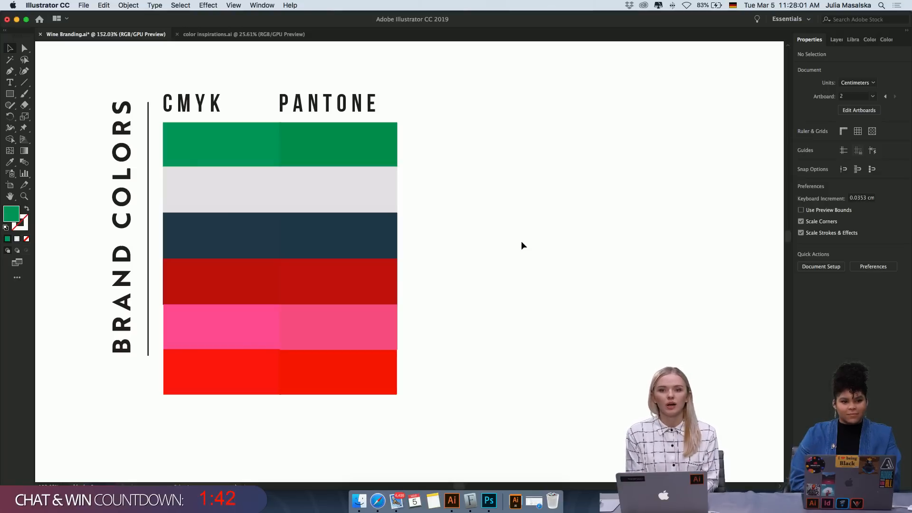
# Compare the CMYK and Pantone columns of the brand colors chart, and return to the Shapes section's line patterns.
pyautogui.scroll(-3, 520, 241)
pyautogui.hscroll(2, 520, 240)
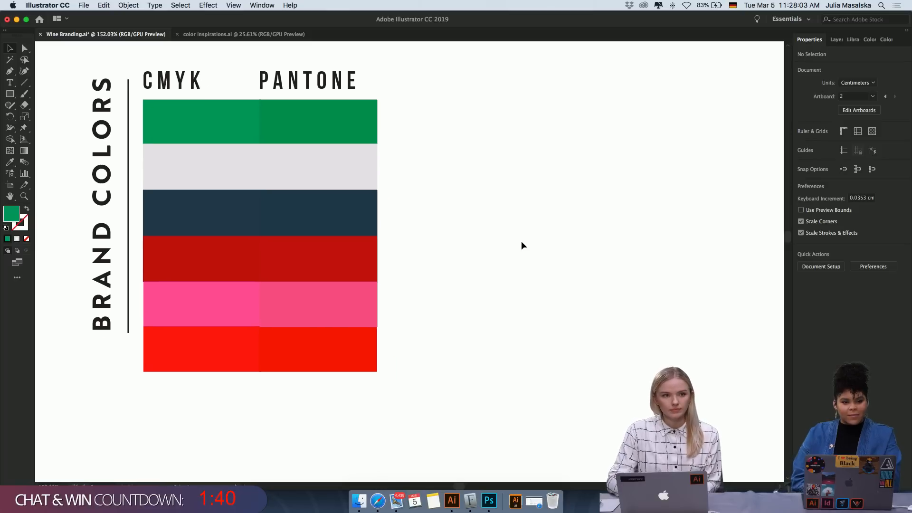
pyautogui.scroll(2, 520, 241)
pyautogui.hscroll(1, 521, 240)
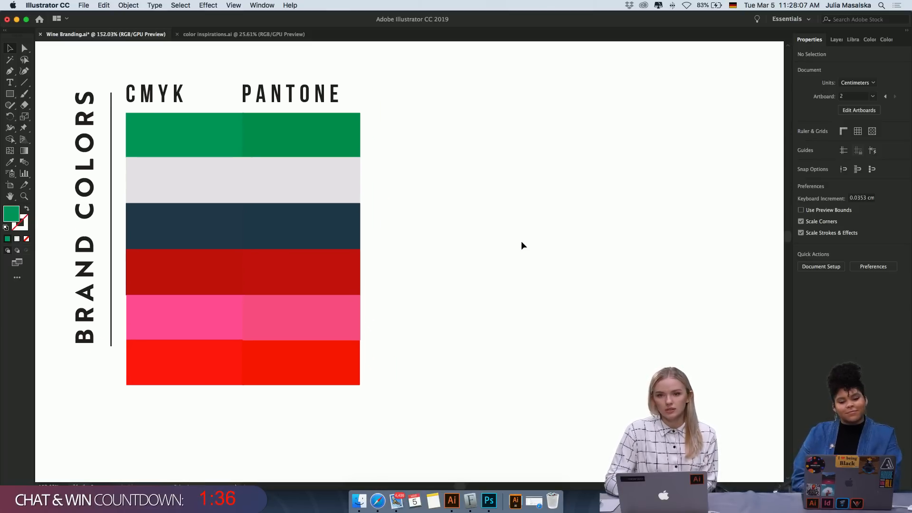
pyautogui.scroll(1, 521, 241)
pyautogui.hscroll(-2, 521, 241)
pyautogui.scroll(-20, 521, 245)
pyautogui.hscroll(6, 521, 245)
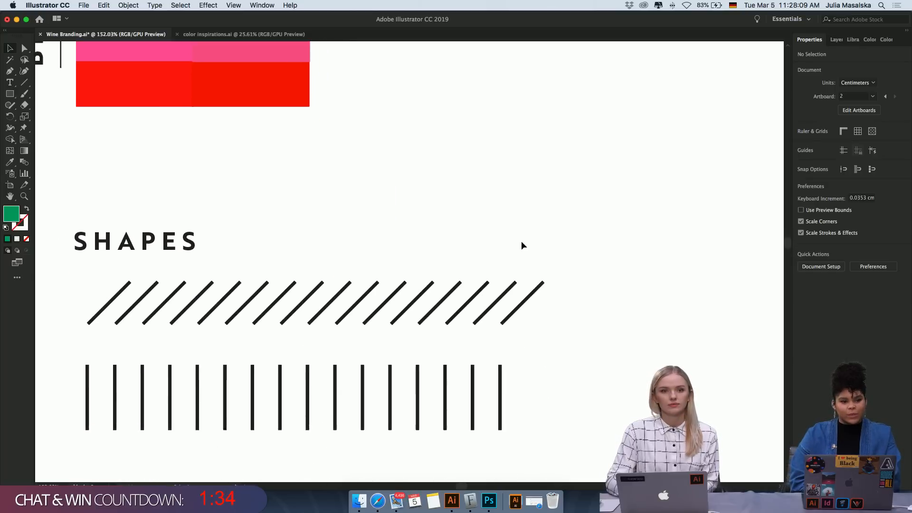
pyautogui.scroll(-4, 521, 245)
pyautogui.hscroll(-1, 522, 245)
pyautogui.scroll(-2, 546, 308)
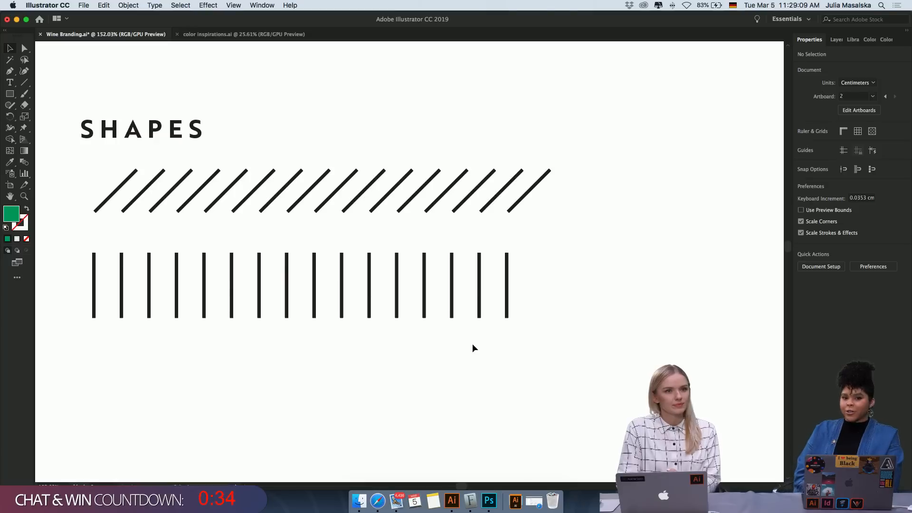
# Select the WINEOLOGY title in the Label section to check its character settings, and deselect it.
pyautogui.scroll(-3, 472, 343)
pyautogui.scroll(10, 471, 344)
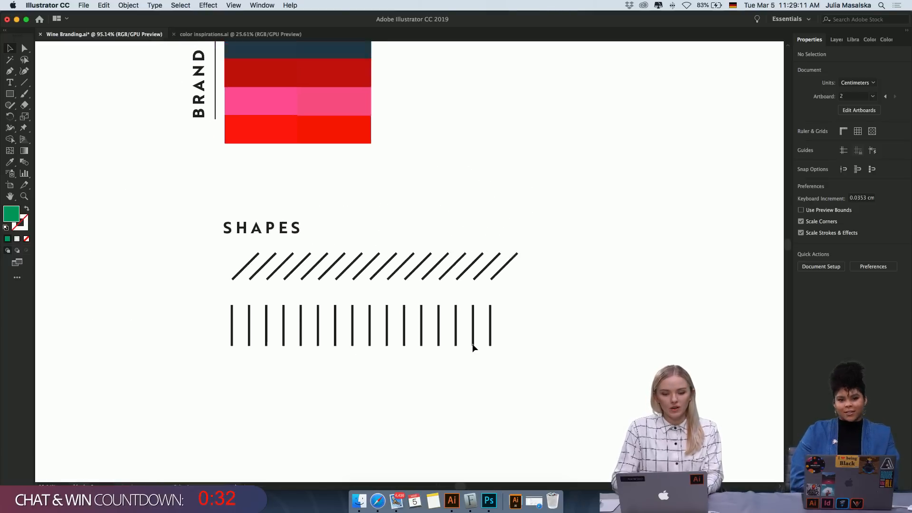
pyautogui.scroll(4, 336, 75)
pyautogui.click(251, 97)
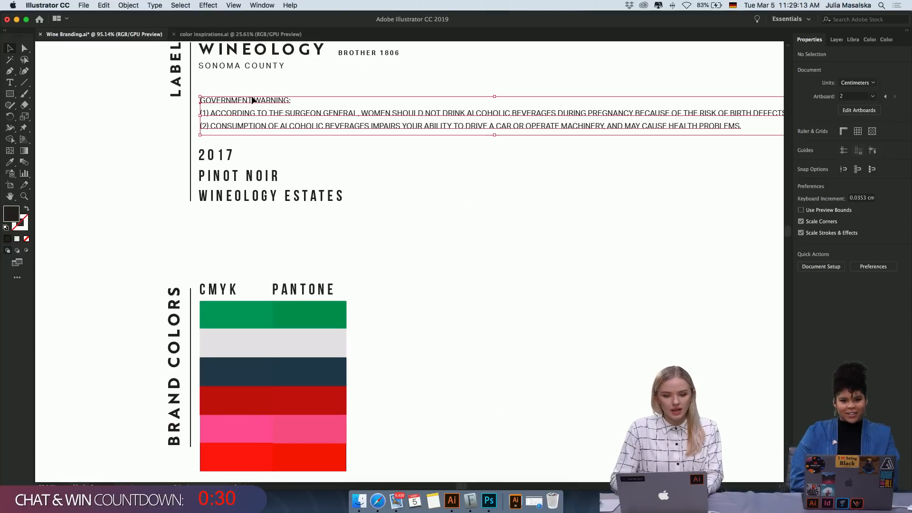
pyautogui.scroll(3, 251, 97)
pyautogui.scroll(1, 252, 114)
pyautogui.scroll(4, 251, 124)
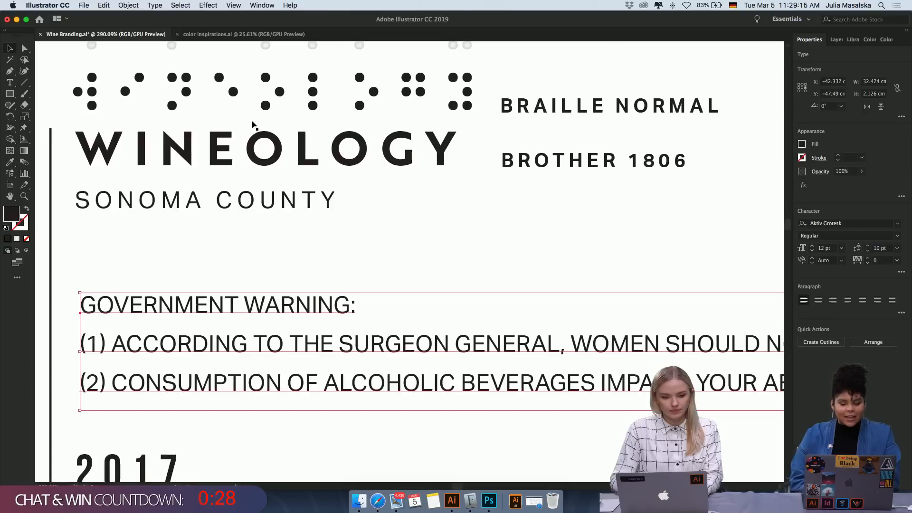
pyautogui.click(259, 156)
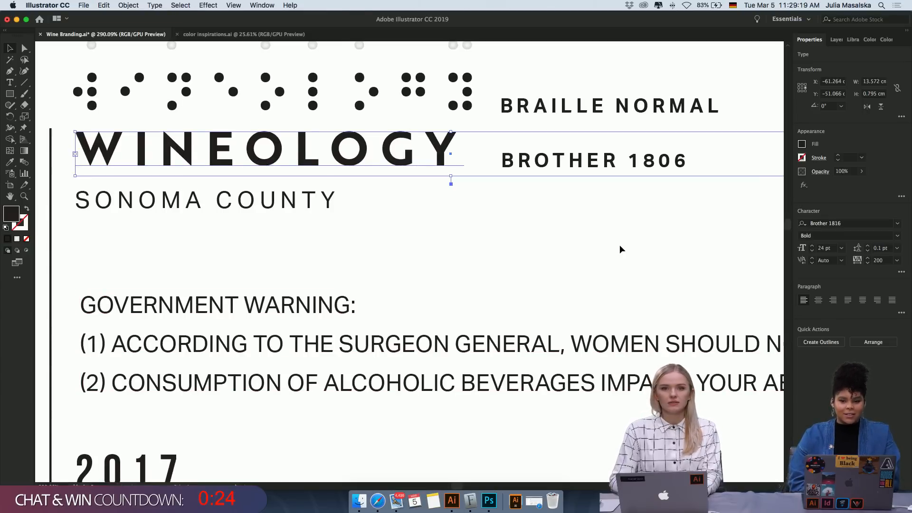
pyautogui.scroll(-2, 619, 245)
pyautogui.scroll(-3, 619, 245)
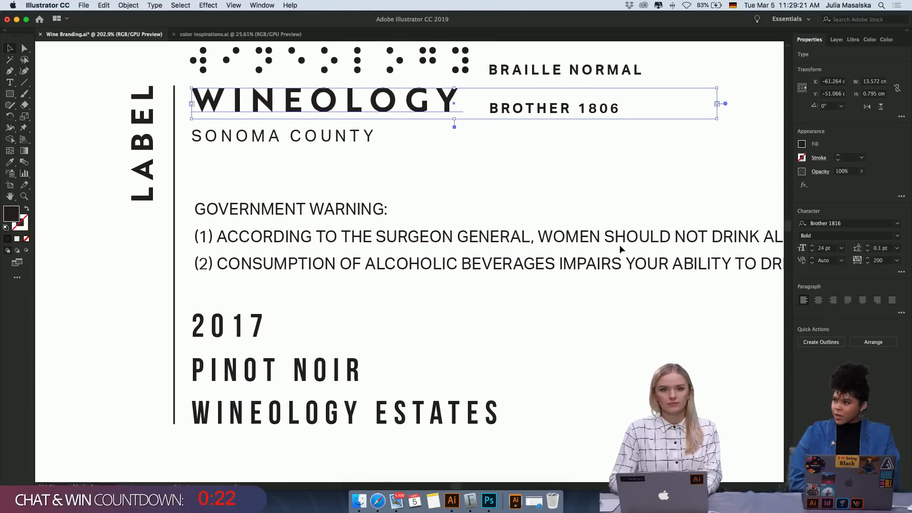
pyautogui.scroll(2, 619, 246)
pyautogui.hscroll(-2, 620, 247)
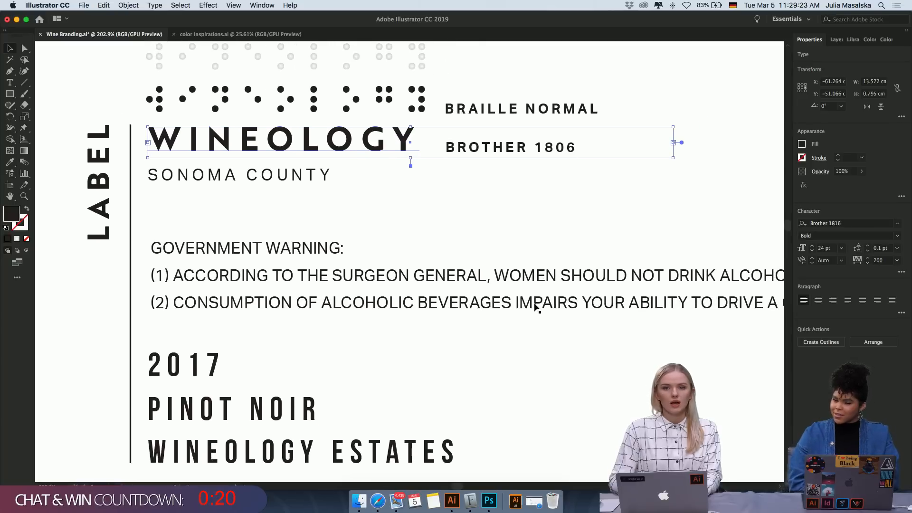
pyautogui.click(495, 340)
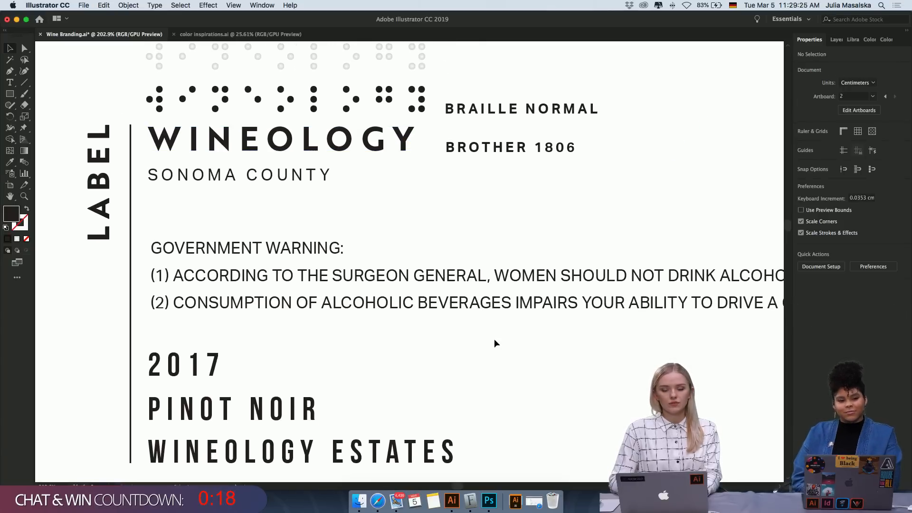
# Switch to Safari and search Adobe Fonts for "brother".
pyautogui.click(378, 501)
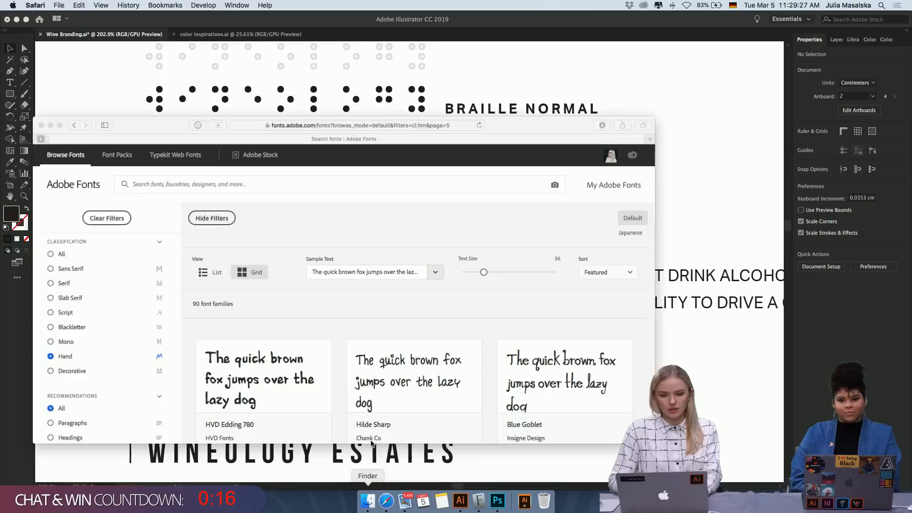
pyautogui.click(304, 169)
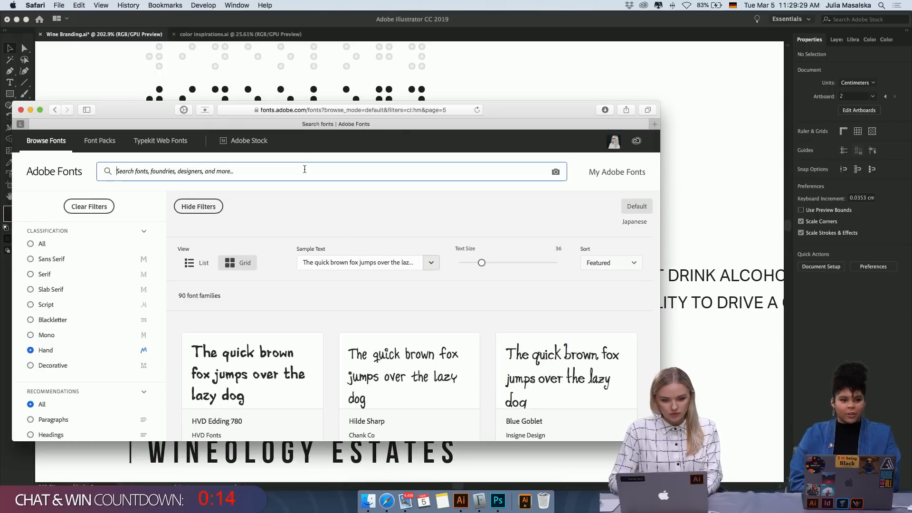
pyautogui.write('brother')
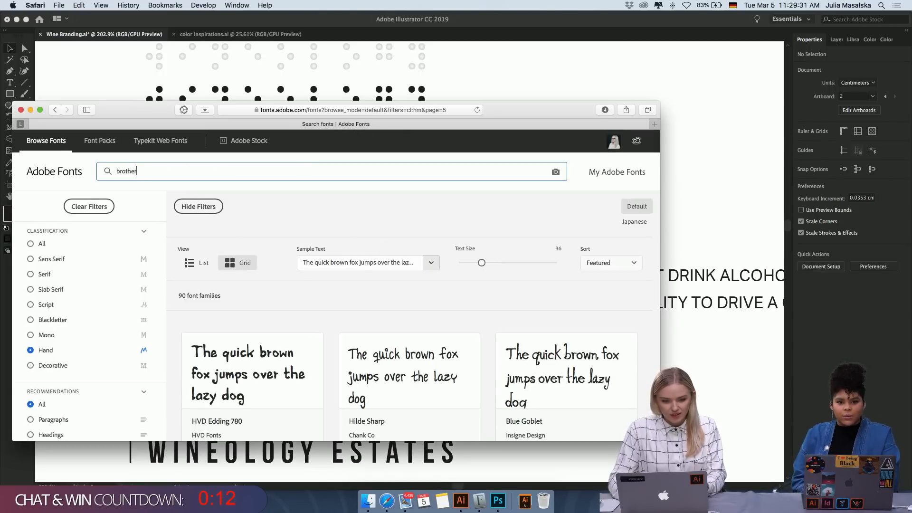
pyautogui.press('Return')
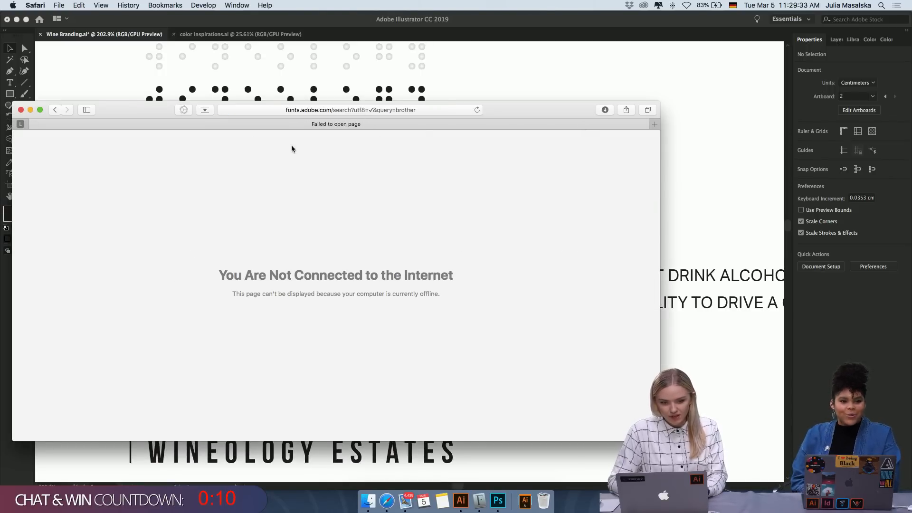
# Go back to the previous Adobe Fonts page, turn on Wi-Fi and open the list of available networks.
pyautogui.click(56, 110)
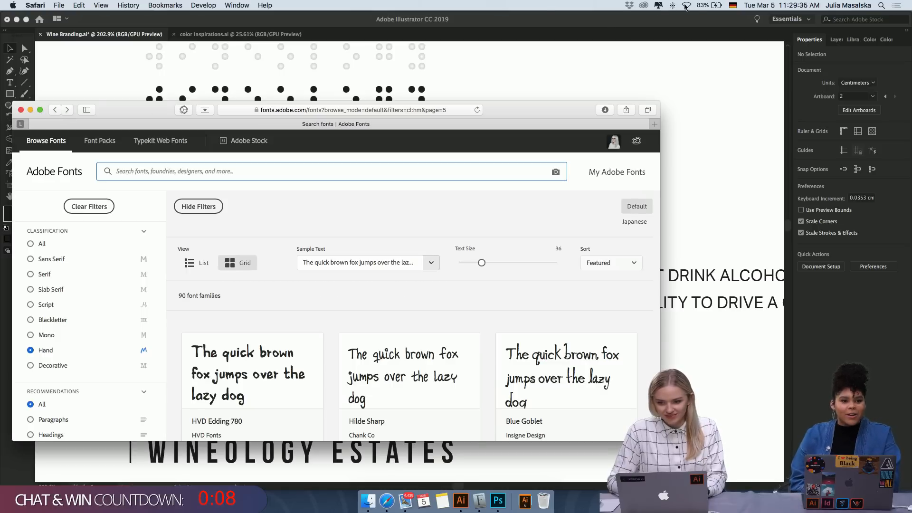
pyautogui.click(688, 7)
pyautogui.click(693, 26)
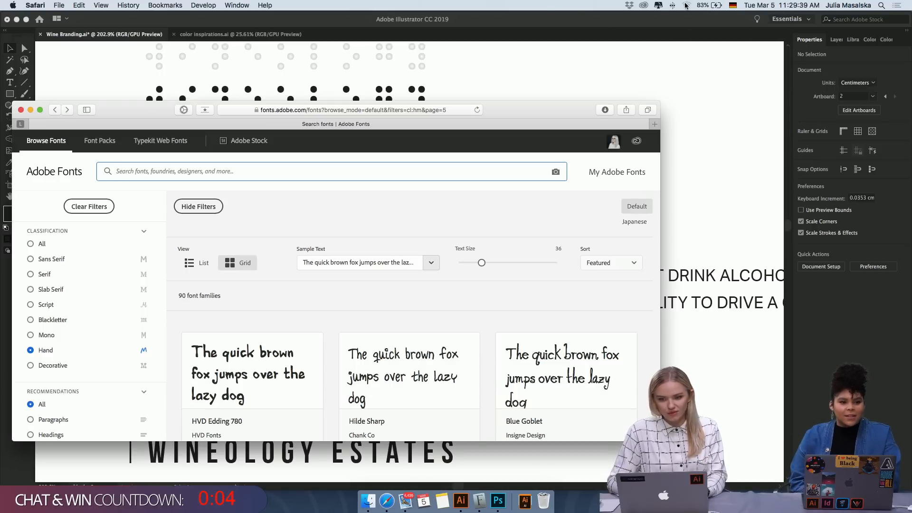
pyautogui.click(686, 6)
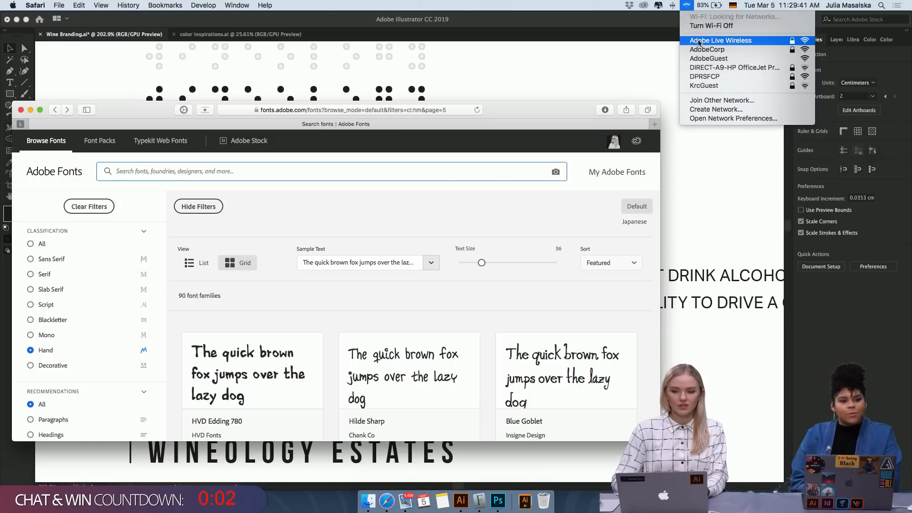
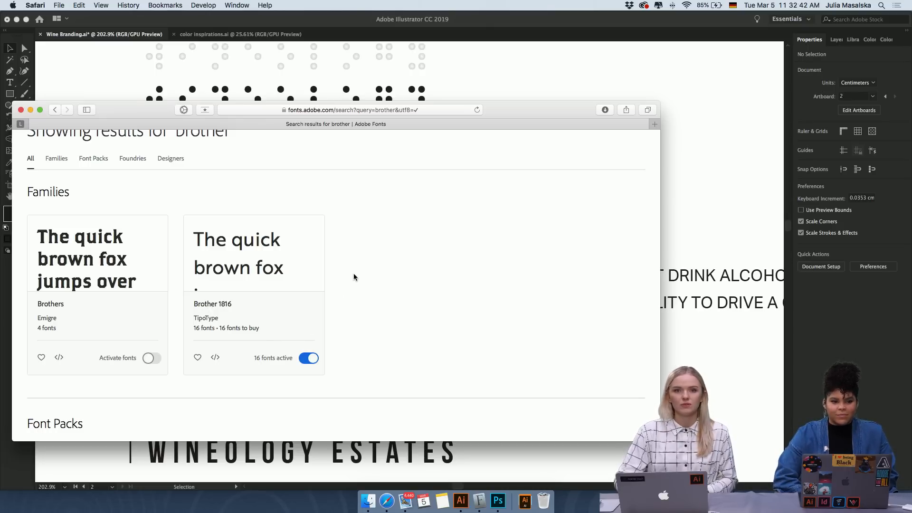
# Examine the Brother 1816 family in the Adobe Fonts search results, and minimize the browser window to return to Illustrator.
pyautogui.scroll(2, 353, 278)
pyautogui.scroll(-3, 354, 277)
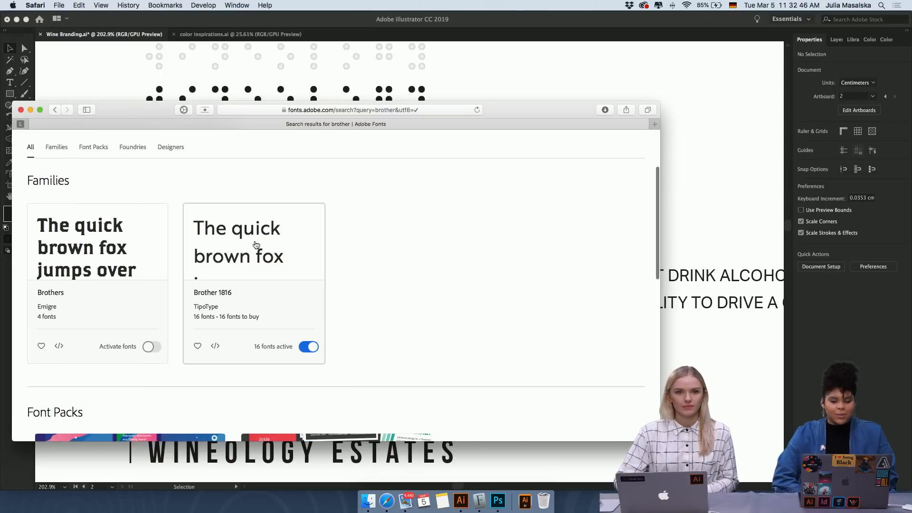
pyautogui.scroll(3, 317, 305)
pyautogui.scroll(-1, 317, 306)
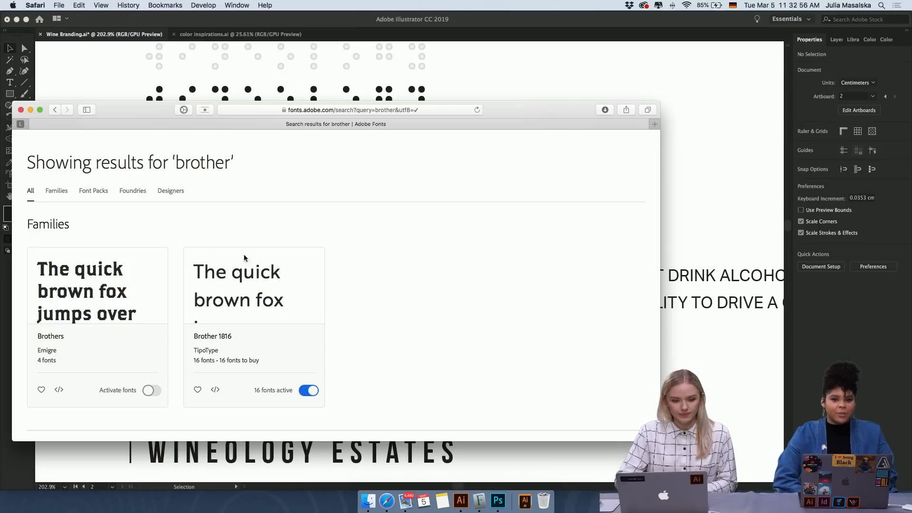
pyautogui.scroll(2, 283, 272)
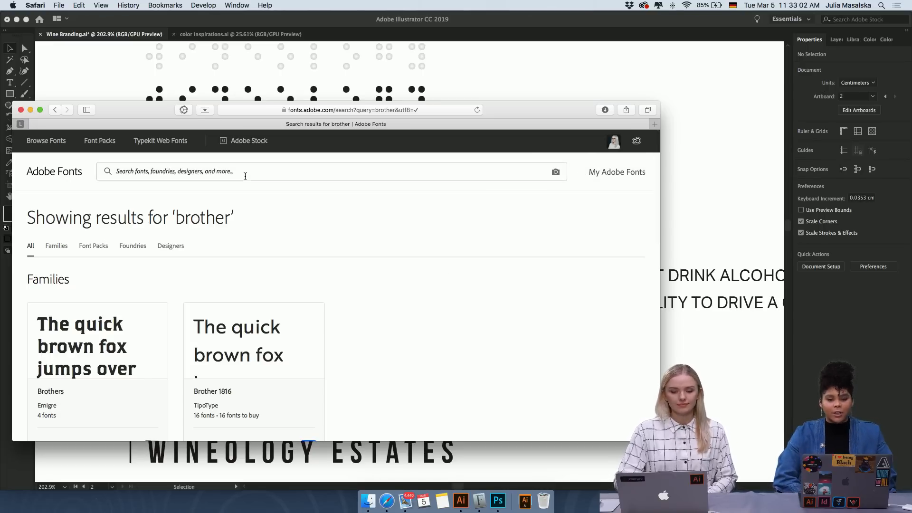
pyautogui.click(30, 109)
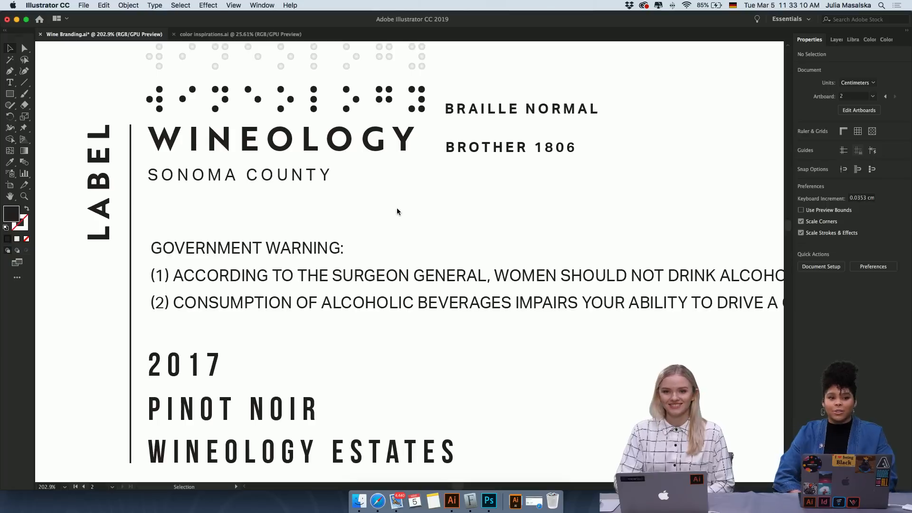
# Select the WINEOLOGY title, inspect the pointed corners of its letter N up close, and deselect it.
pyautogui.click(309, 145)
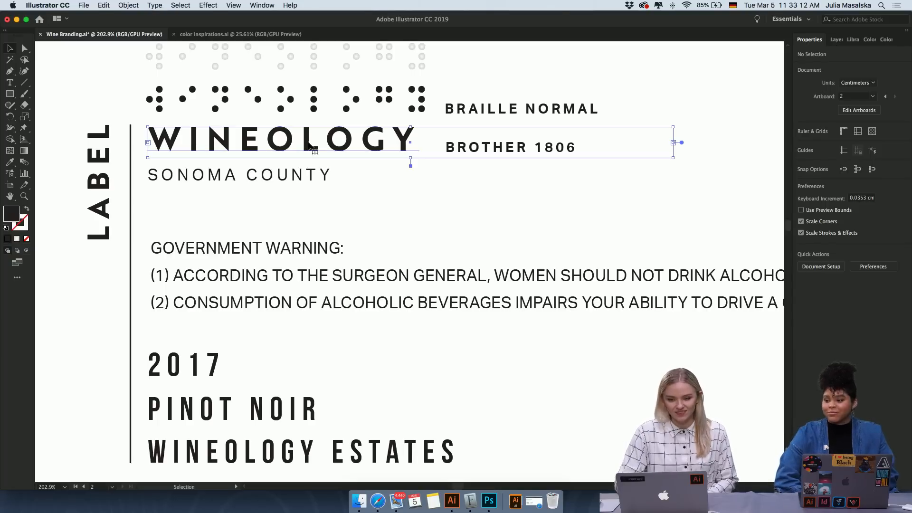
pyautogui.keyDown('alt'); pyautogui.scroll(10, 216, 128); pyautogui.keyUp('alt')
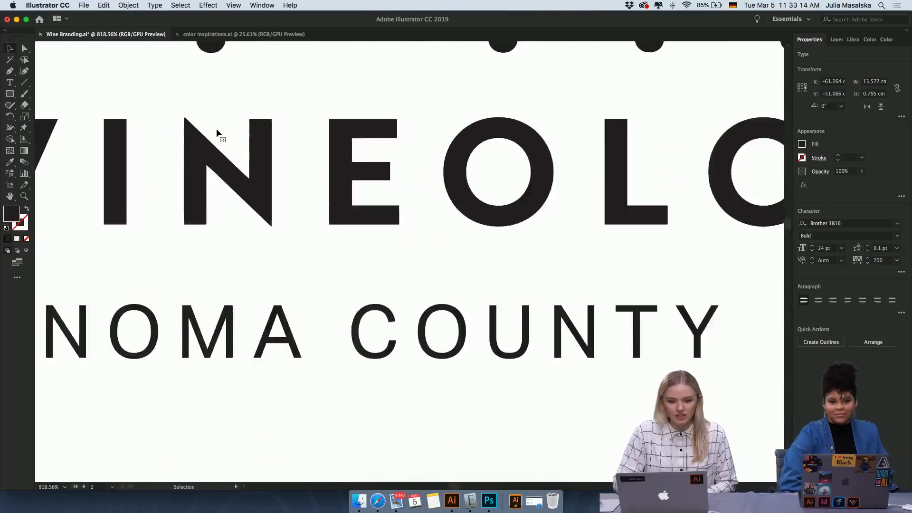
pyautogui.keyDown('alt'); pyautogui.scroll(2, 208, 135); pyautogui.keyUp('alt')
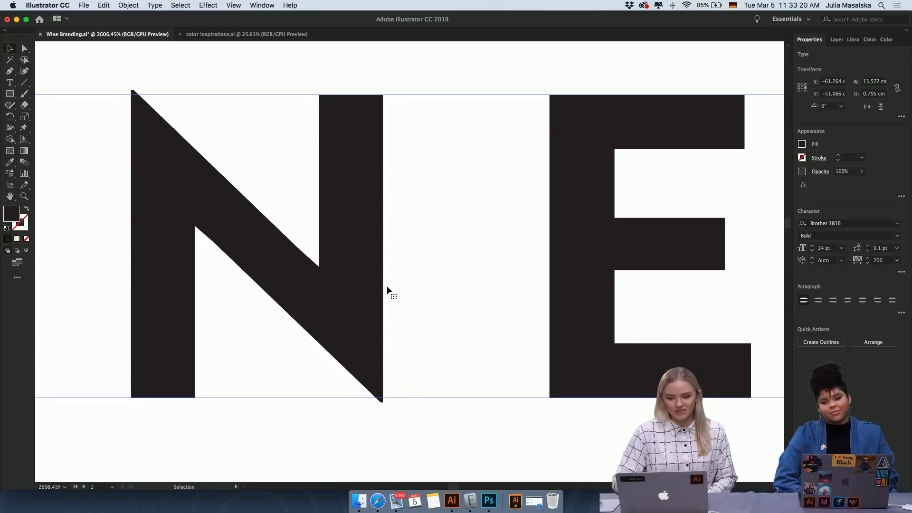
pyautogui.keyDown('alt'); pyautogui.scroll(-8, 386, 322); pyautogui.keyUp('alt')
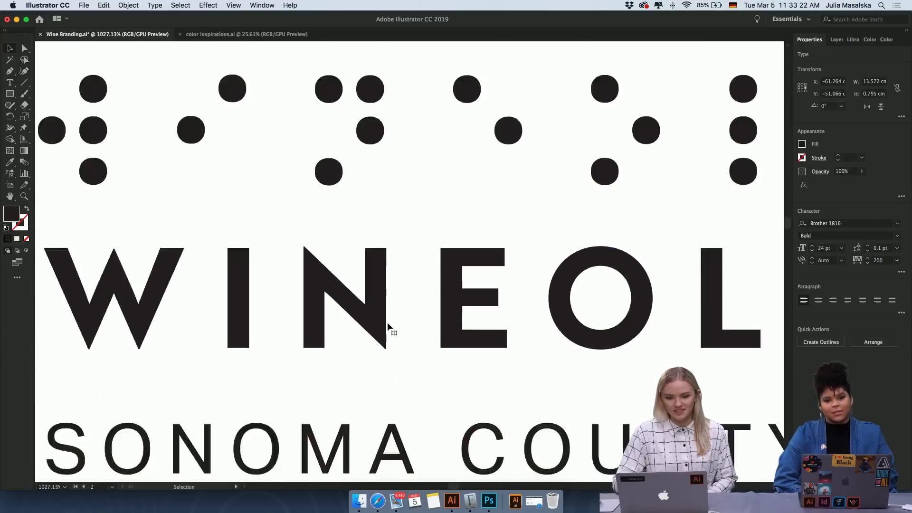
pyautogui.hscroll(4, 549, 372)
pyautogui.scroll(-2, 549, 373)
pyautogui.click(557, 374)
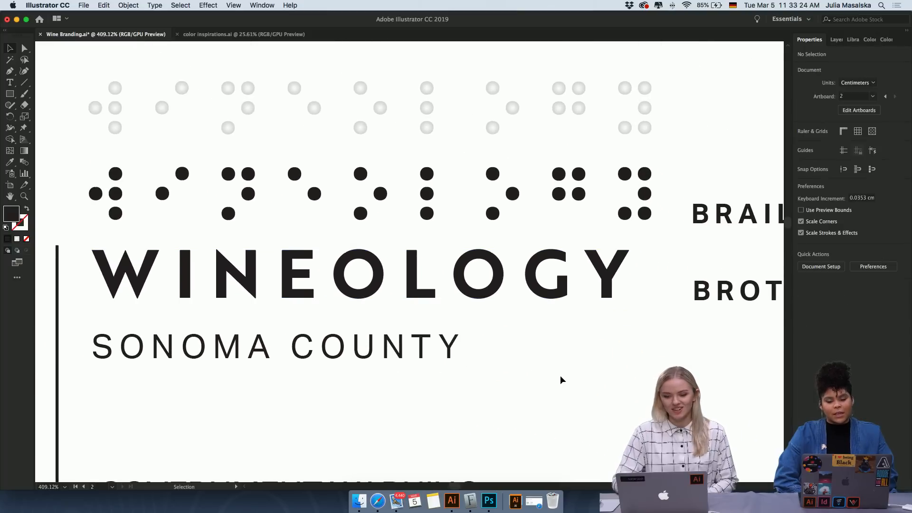
# Review the braille dots and title lettering in the Label section, and continue down to the brand colors chart.
pyautogui.keyDown('alt'); pyautogui.scroll(1, 560, 375); pyautogui.keyUp('alt')
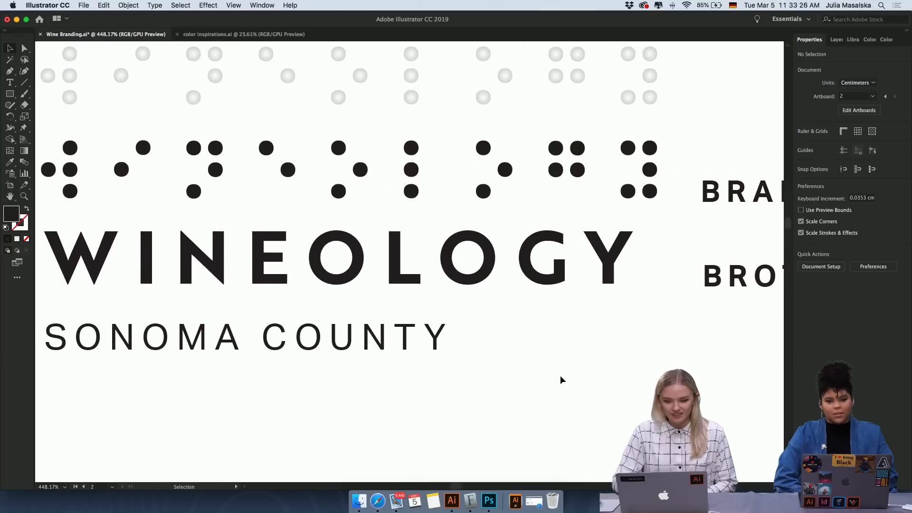
pyautogui.keyDown('alt'); pyautogui.scroll(-2, 560, 375); pyautogui.keyUp('alt')
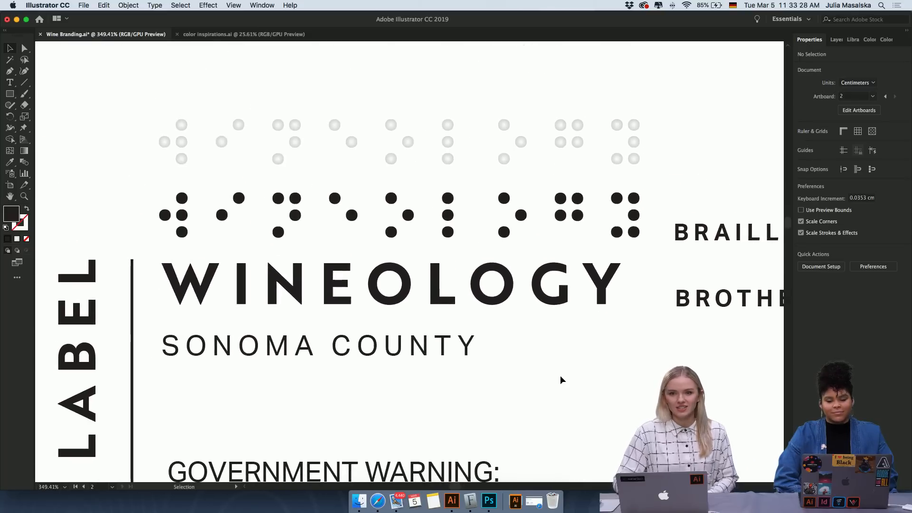
pyautogui.hscroll(-2, 560, 375)
pyautogui.scroll(-2, 560, 376)
pyautogui.keyDown('alt'); pyautogui.scroll(-1, 559, 376); pyautogui.keyUp('alt')
pyautogui.hscroll(2, 560, 375)
pyautogui.scroll(-2, 560, 375)
pyautogui.keyDown('alt'); pyautogui.scroll(-1, 560, 375); pyautogui.keyUp('alt')
pyautogui.scroll(-6, 560, 375)
pyautogui.hscroll(2, 560, 375)
pyautogui.keyDown('alt'); pyautogui.scroll(-1, 561, 376); pyautogui.keyUp('alt')
pyautogui.scroll(-5, 560, 376)
pyautogui.hscroll(1, 558, 376)
pyautogui.scroll(1, 559, 376)
pyautogui.hscroll(1, 559, 376)
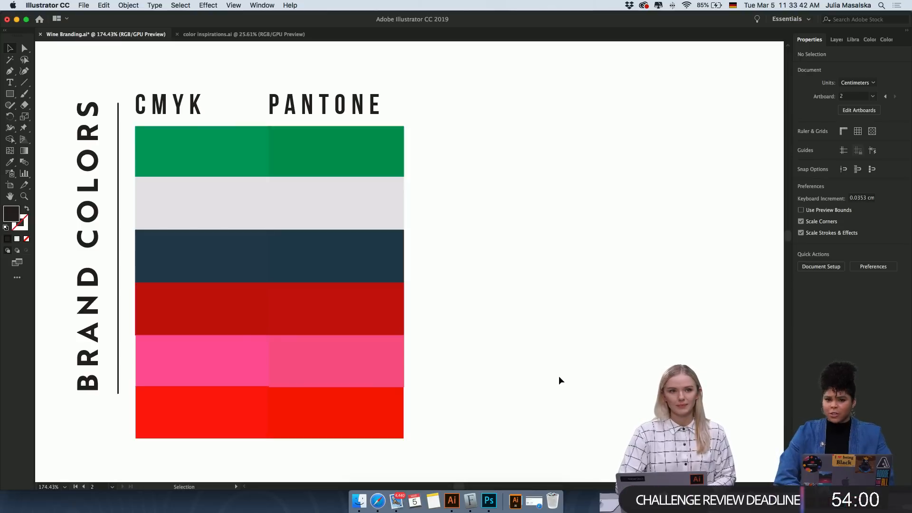
# Review the brand colors chart and the line patterns in the Shapes section, and go back up to the packaging reference images.
pyautogui.keyDown('alt'); pyautogui.scroll(1, 558, 375); pyautogui.keyUp('alt')
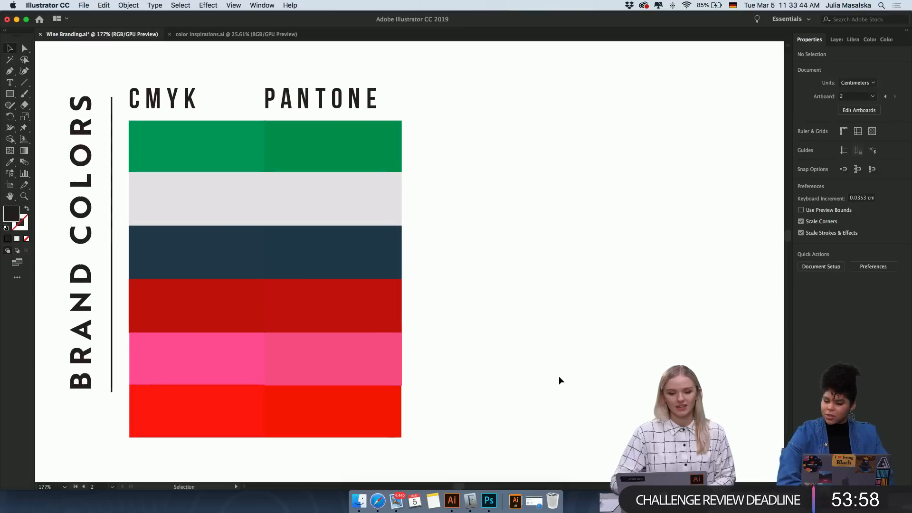
pyautogui.scroll(-15, 559, 377)
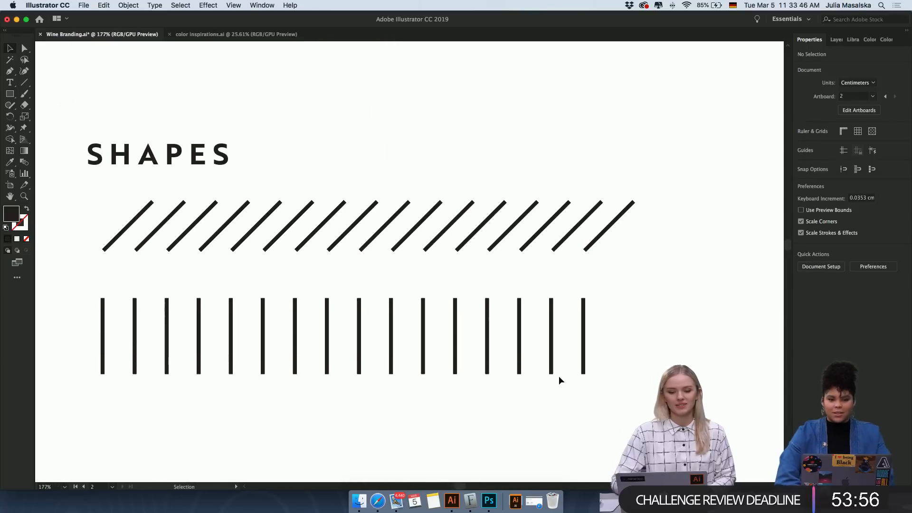
pyautogui.scroll(-2, 559, 380)
pyautogui.scroll(-2, 476, 391)
pyautogui.scroll(1, 477, 390)
pyautogui.scroll(-3, 477, 389)
pyautogui.scroll(18, 477, 389)
pyautogui.scroll(20, 477, 392)
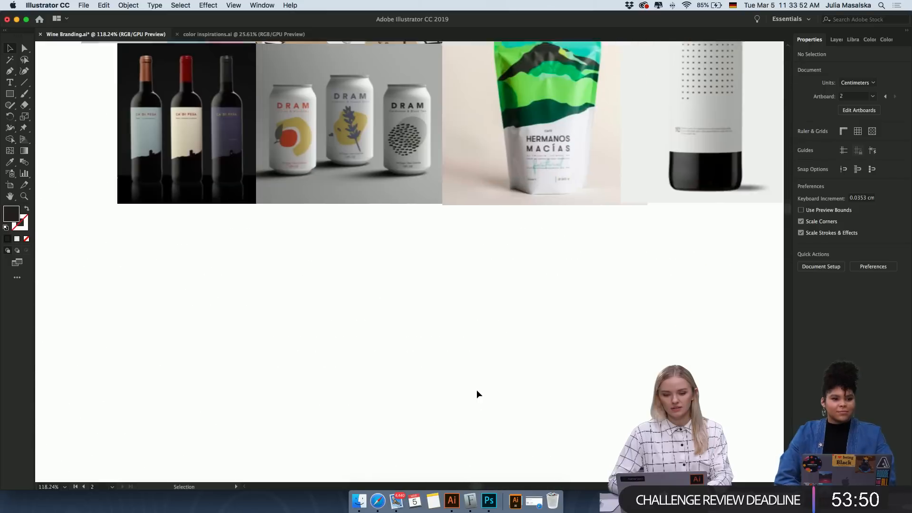
pyautogui.scroll(5, 476, 390)
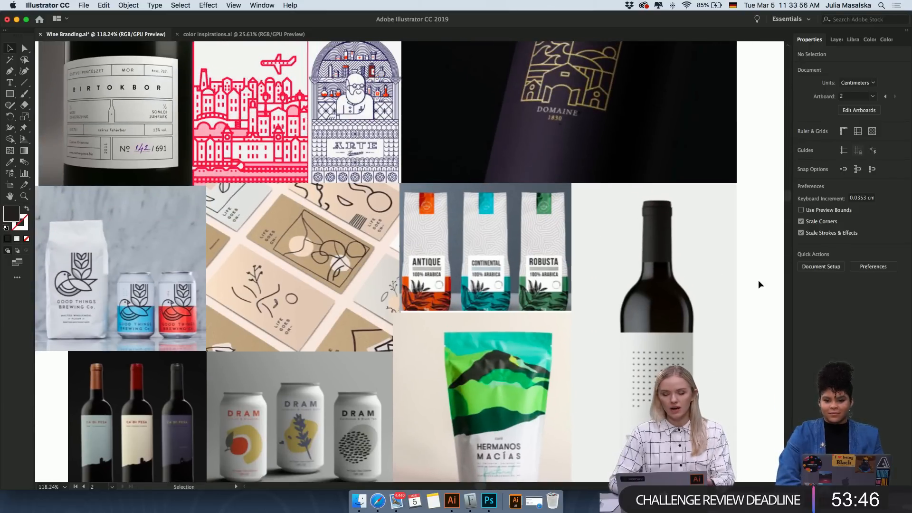
pyautogui.scroll(7, 605, 198)
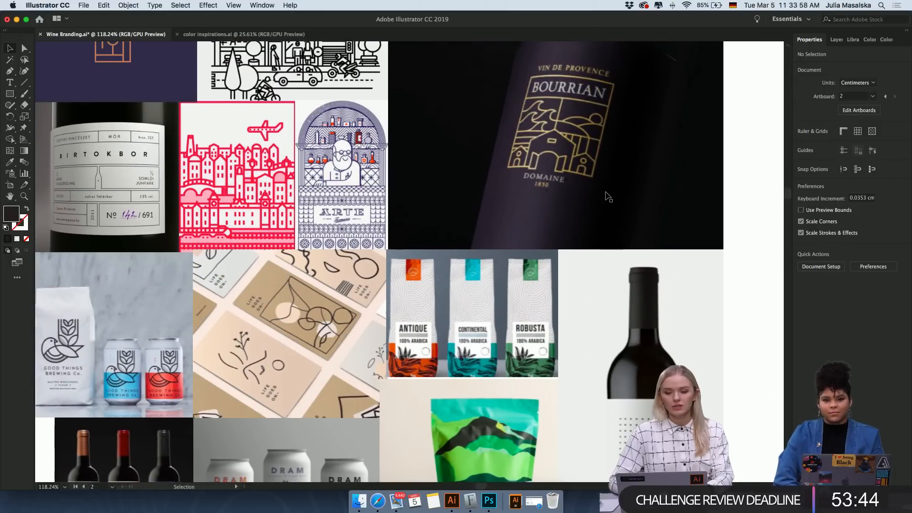
# Examine the packaging references, and return to the rows of diagonal and vertical lines in the Shapes section.
pyautogui.scroll(-3, 604, 198)
pyautogui.scroll(-10, 604, 195)
pyautogui.scroll(-15, 606, 195)
pyautogui.scroll(-2, 605, 193)
pyautogui.scroll(3, 351, 361)
pyautogui.hscroll(-4, 351, 361)
pyautogui.scroll(-3, 351, 362)
pyautogui.scroll(2, 353, 363)
pyautogui.hscroll(-2, 352, 363)
pyautogui.scroll(-2, 352, 363)
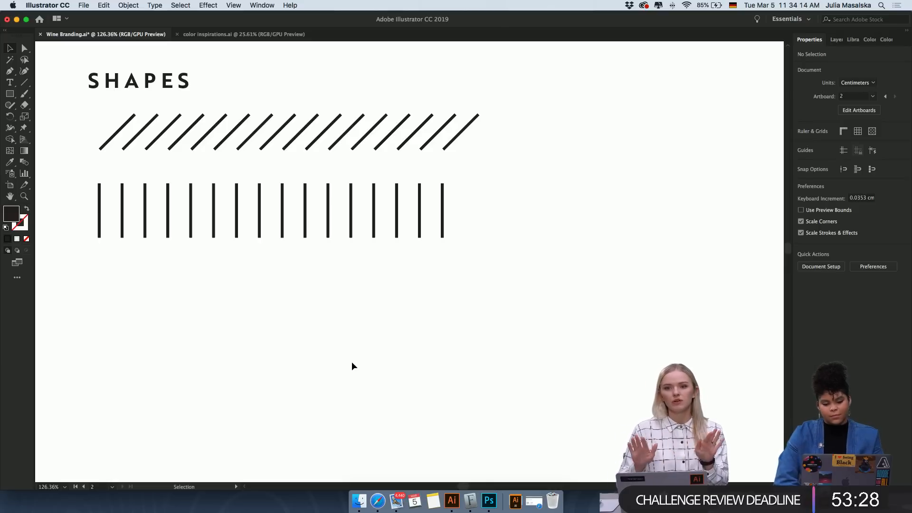
pyautogui.scroll(-2, 351, 366)
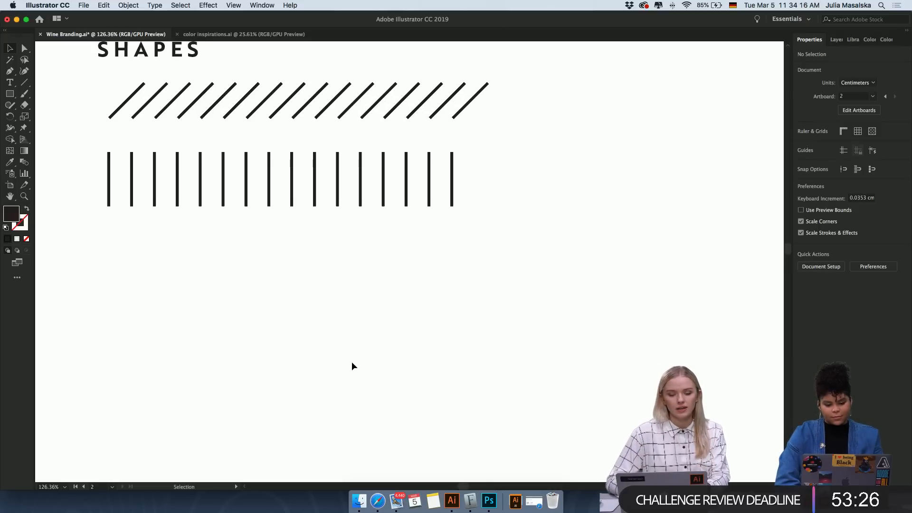
pyautogui.scroll(2, 351, 365)
pyautogui.hscroll(2, 351, 366)
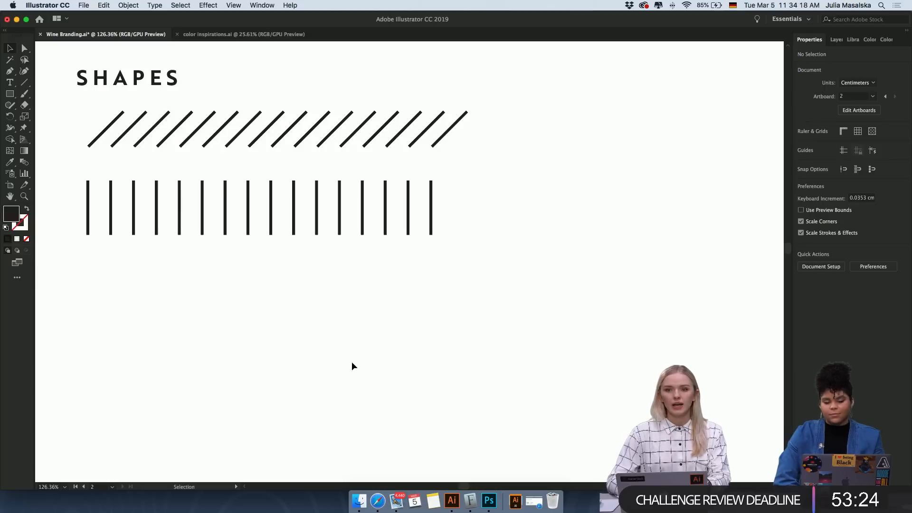
pyautogui.scroll(2, 351, 366)
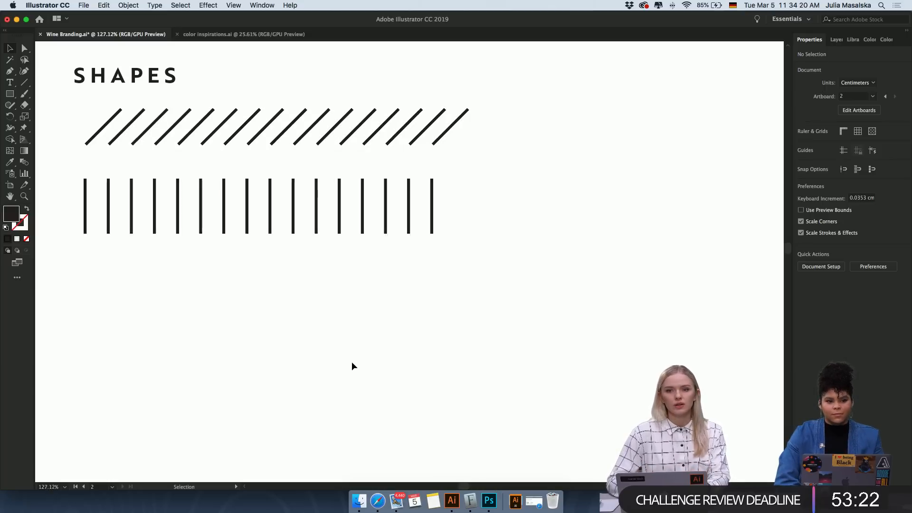
pyautogui.scroll(2, 351, 366)
pyautogui.hscroll(-1, 352, 365)
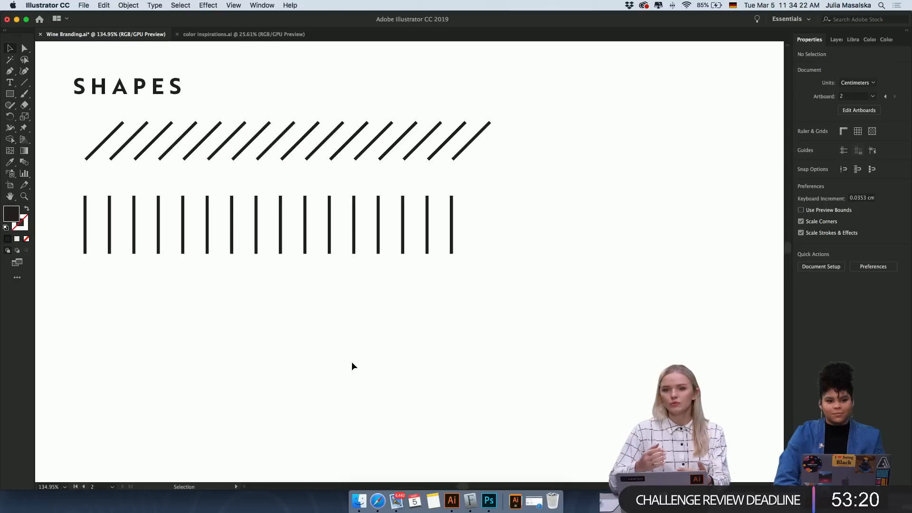
pyautogui.scroll(1, 352, 365)
pyautogui.scroll(2, 351, 365)
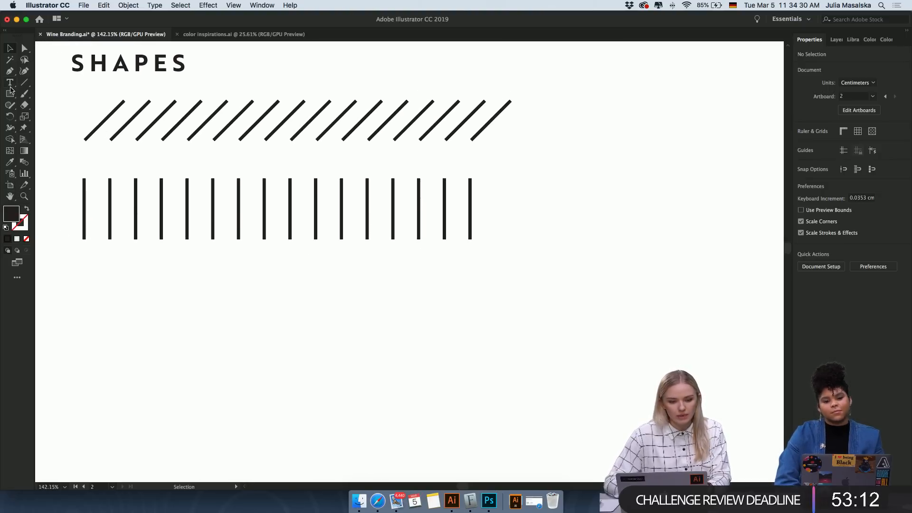
# Draw a circle about 3.26 cm wide below the vertical lines, with no fill and a 3 pt black stroke.
pyautogui.moveTo(9, 94); pyautogui.dragTo(54, 117)
pyautogui.moveTo(89, 275); pyautogui.dragTo(119, 363)
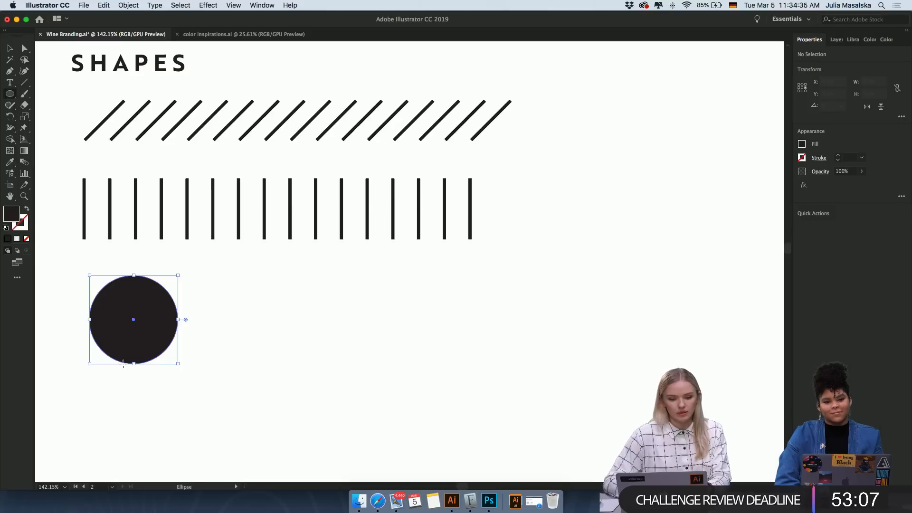
pyautogui.click(26, 212)
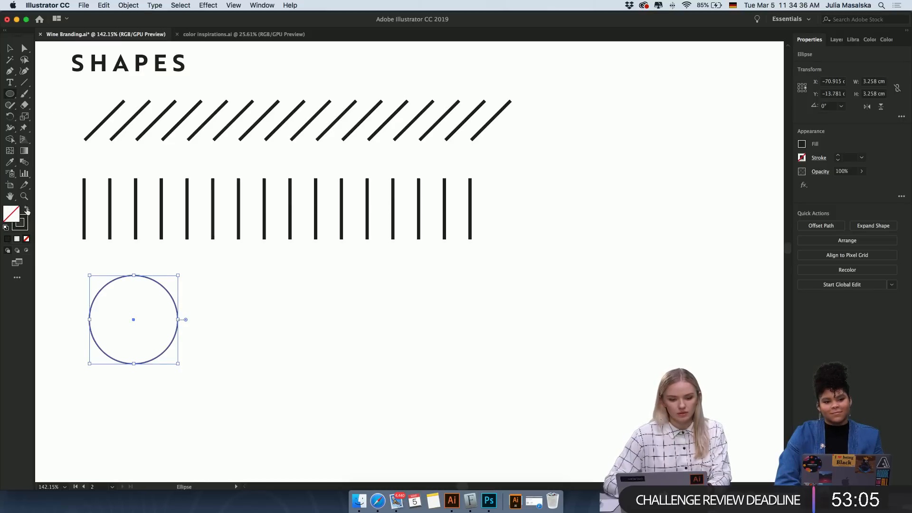
pyautogui.click(838, 155)
pyautogui.click(838, 155)
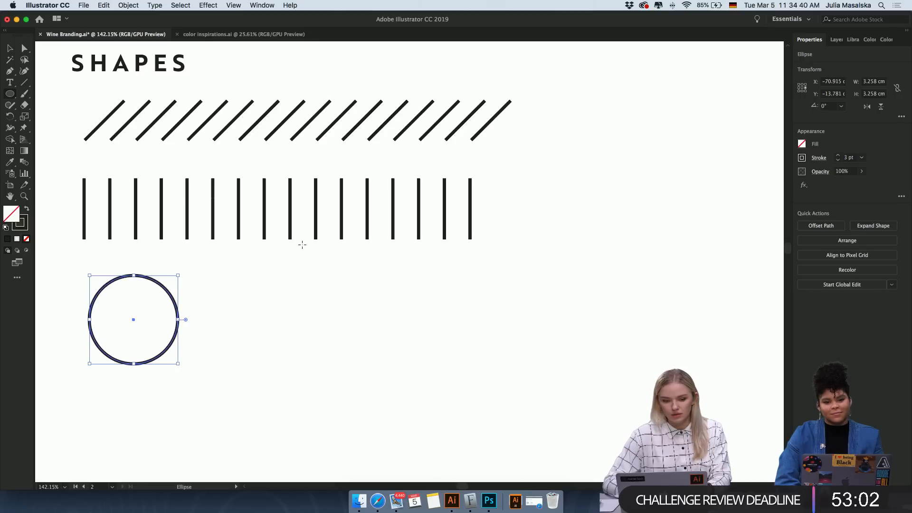
pyautogui.click(9, 45)
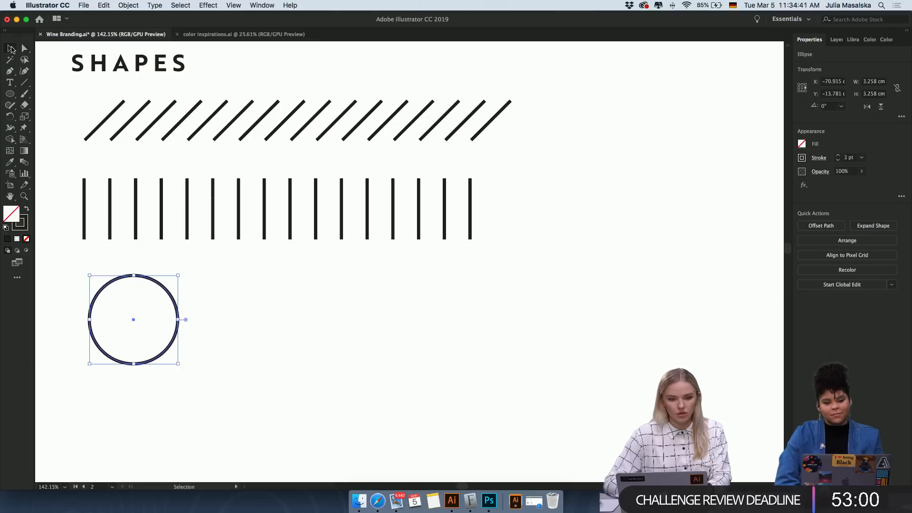
pyautogui.click(273, 329)
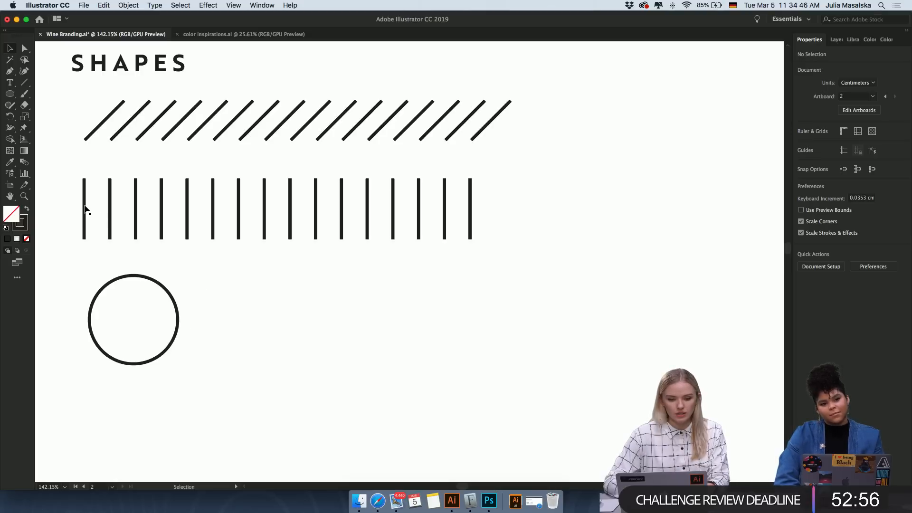
# Copy a vertical line to the circle's bottom as a stem, and scale both down to about 1.2 x 2.02 cm.
pyautogui.moveTo(87, 219); pyautogui.dragTo(134, 392)
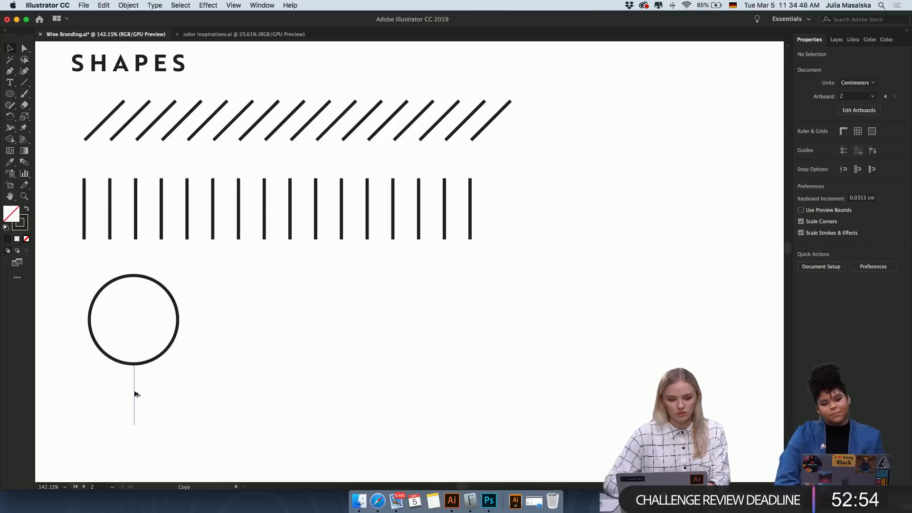
pyautogui.click(159, 389)
pyautogui.scroll(2, 159, 390)
pyautogui.moveTo(178, 329); pyautogui.dragTo(119, 398)
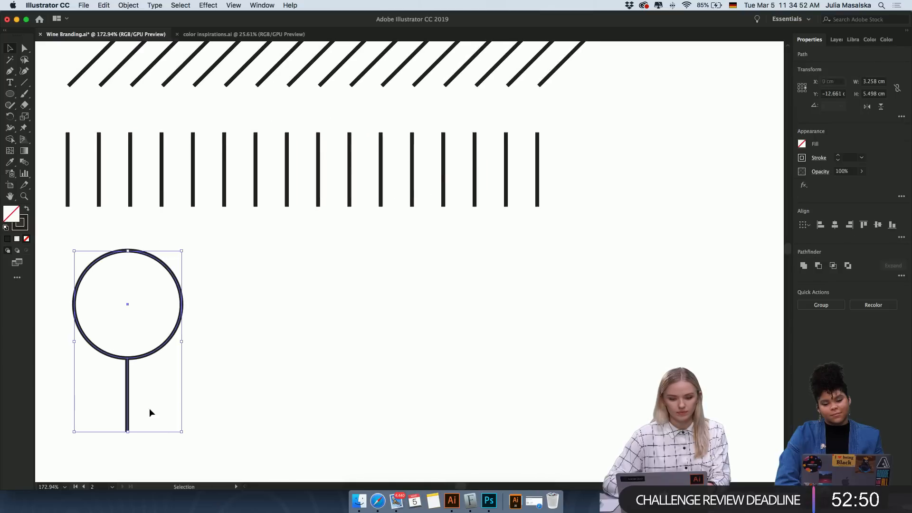
pyautogui.moveTo(181, 432); pyautogui.dragTo(114, 318)
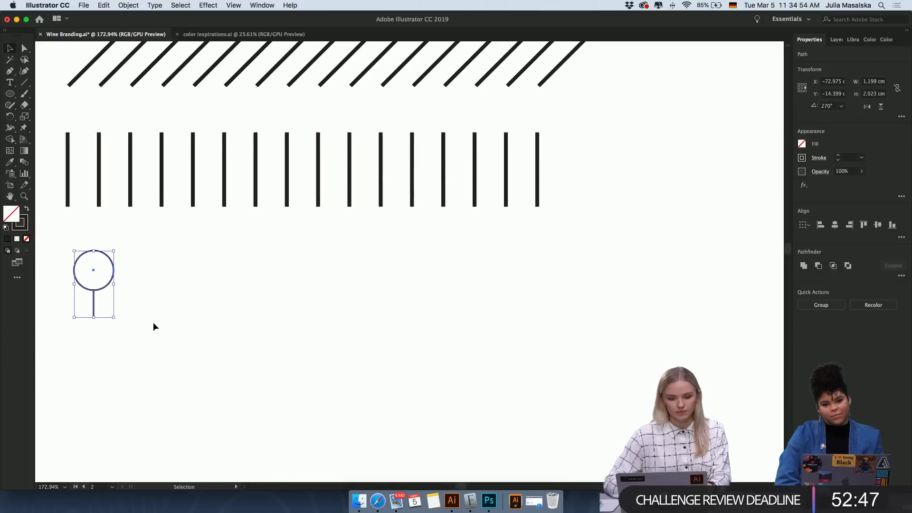
# Set the stroke of the small circle and its stem to 3 pt, and nudge them left toward the line rows' edge.
pyautogui.click(861, 158)
pyautogui.click(877, 220)
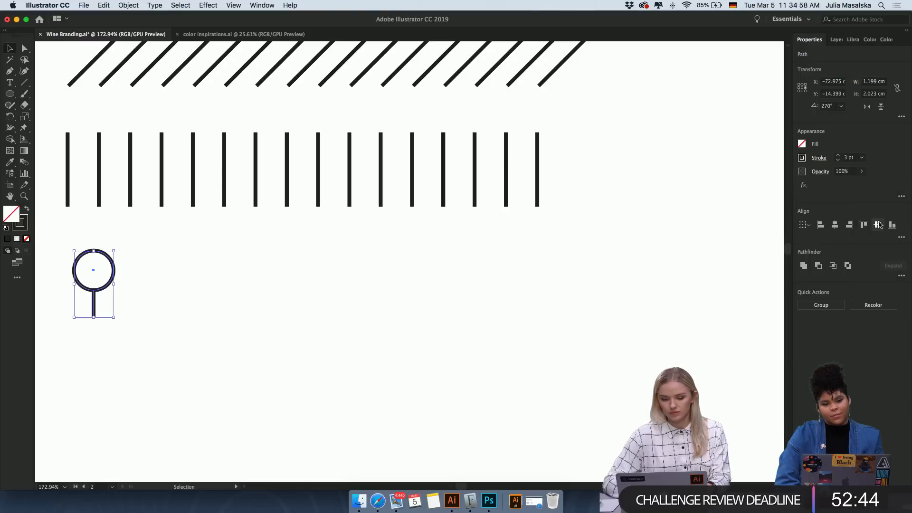
pyautogui.click(178, 312)
pyautogui.moveTo(154, 253); pyautogui.dragTo(96, 299)
pyautogui.press('Left')
pyautogui.press('Left')
pyautogui.press('Left')
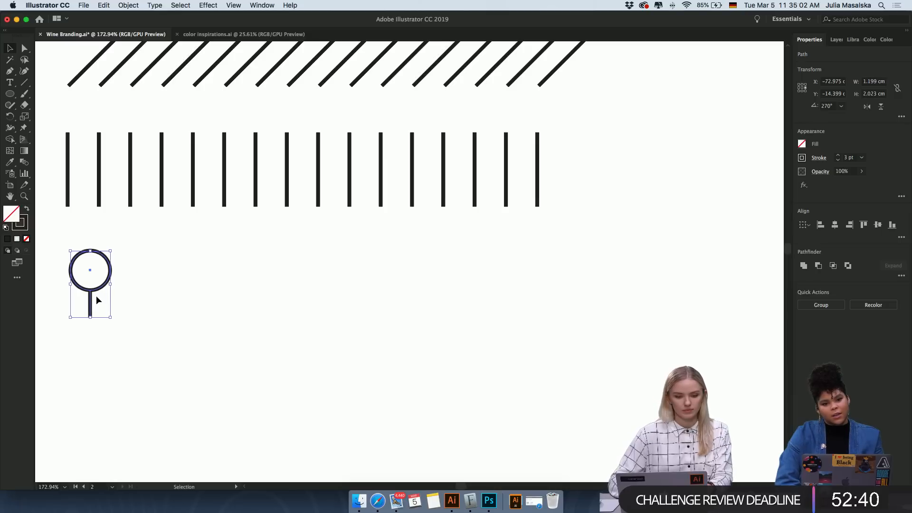
pyautogui.press('Left')
pyautogui.click(143, 291)
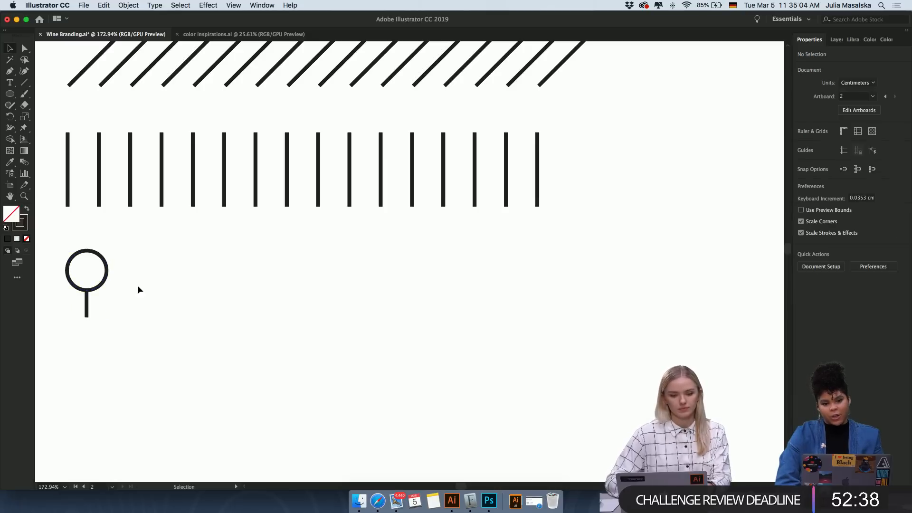
# Group the circle with its stem and deselect the group.
pyautogui.moveTo(125, 260); pyautogui.dragTo(75, 301)
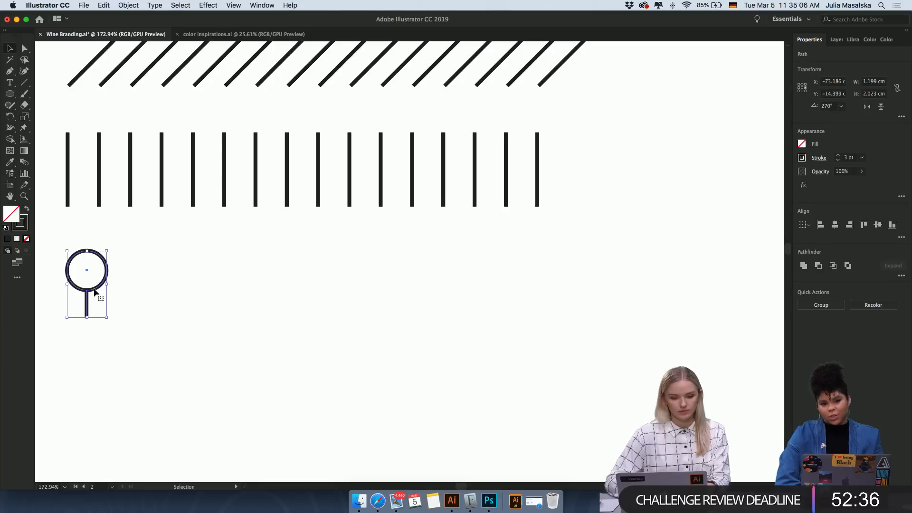
pyautogui.press('super+g')
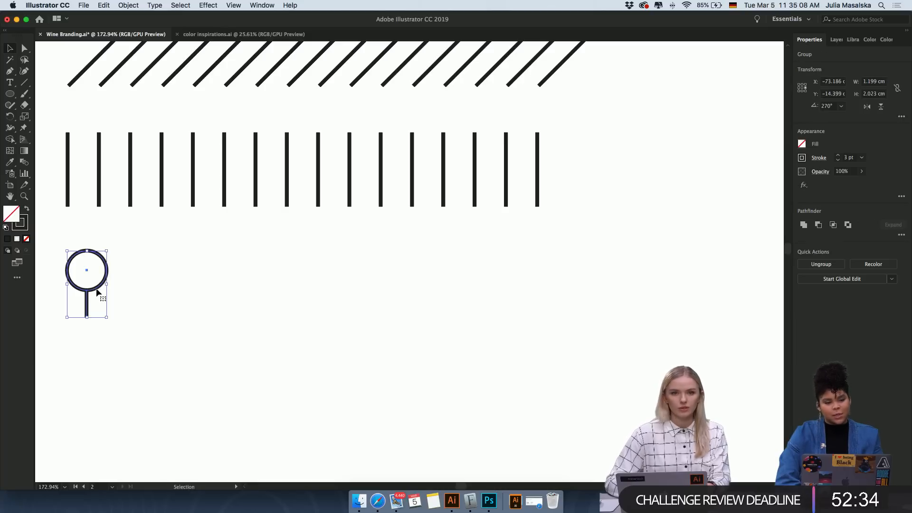
pyautogui.click(127, 288)
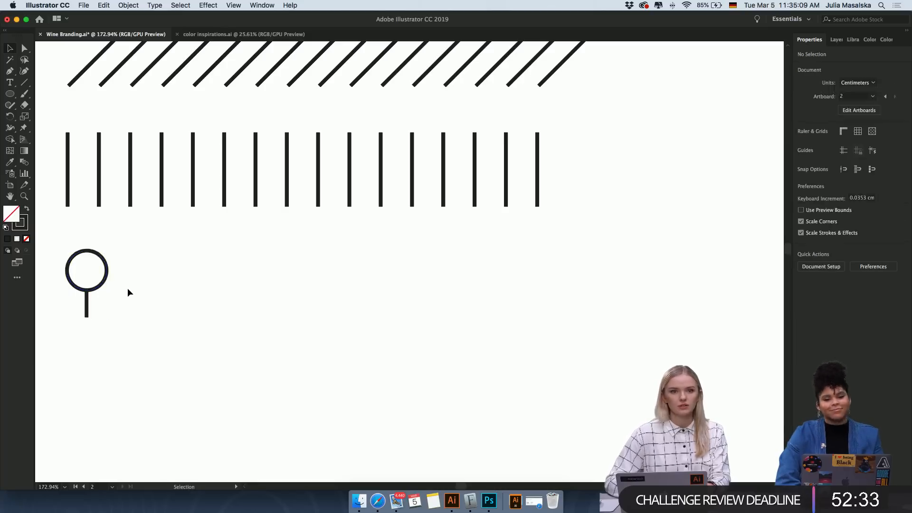
# Duplicate the grouped circle and stem horizontally, leaving a small gap beside the original.
pyautogui.click(95, 291)
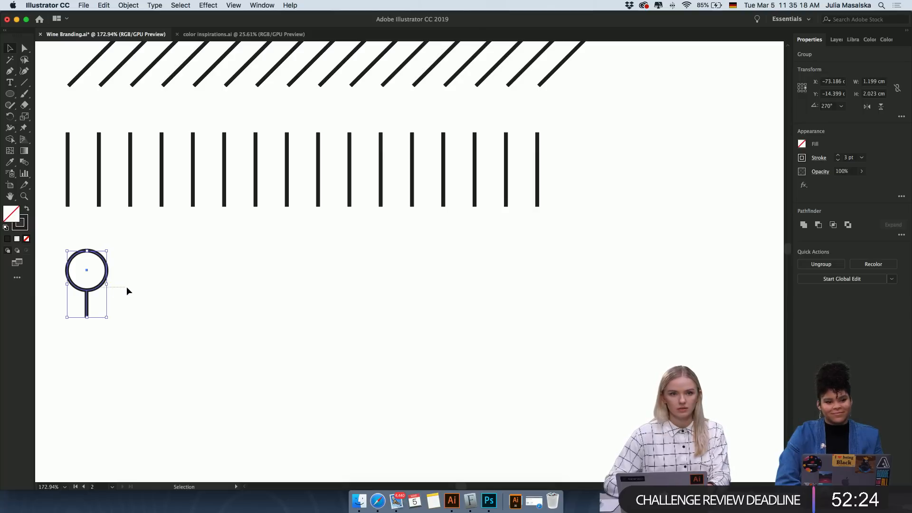
pyautogui.click(117, 288)
pyautogui.moveTo(103, 287); pyautogui.dragTo(141, 293)
pyautogui.click(159, 293)
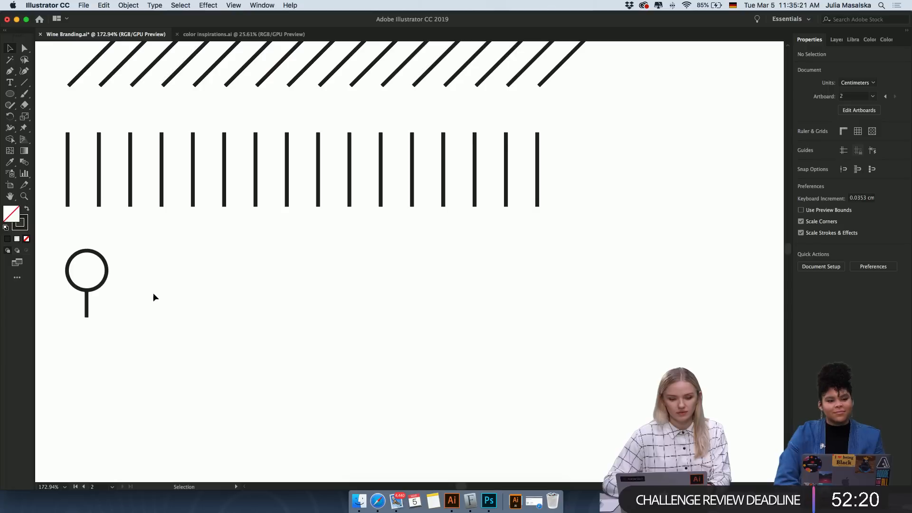
pyautogui.click(101, 288)
pyautogui.moveTo(104, 285); pyautogui.dragTo(157, 286)
pyautogui.click(207, 309)
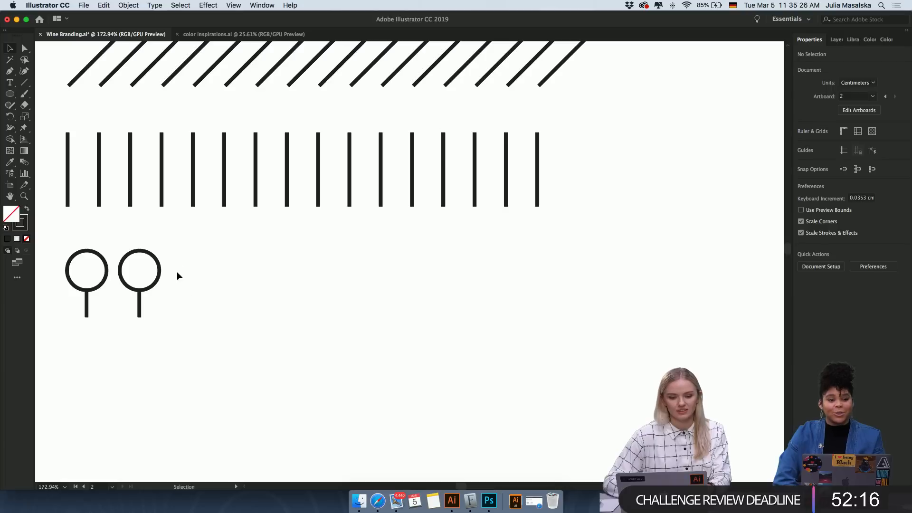
# Duplicate the circle-and-stem shapes in growing sets to build a horizontal row of sixteen.
pyautogui.moveTo(175, 254); pyautogui.dragTo(97, 271)
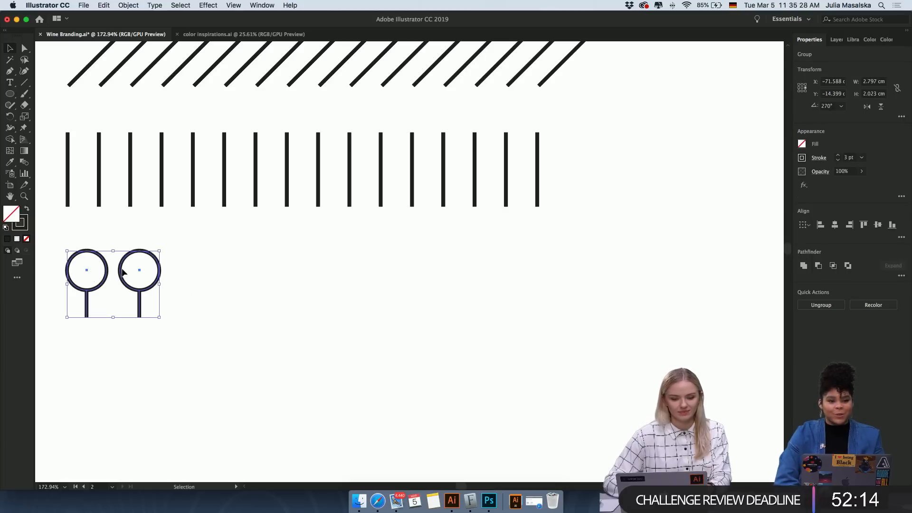
pyautogui.moveTo(177, 275); pyautogui.dragTo(246, 296)
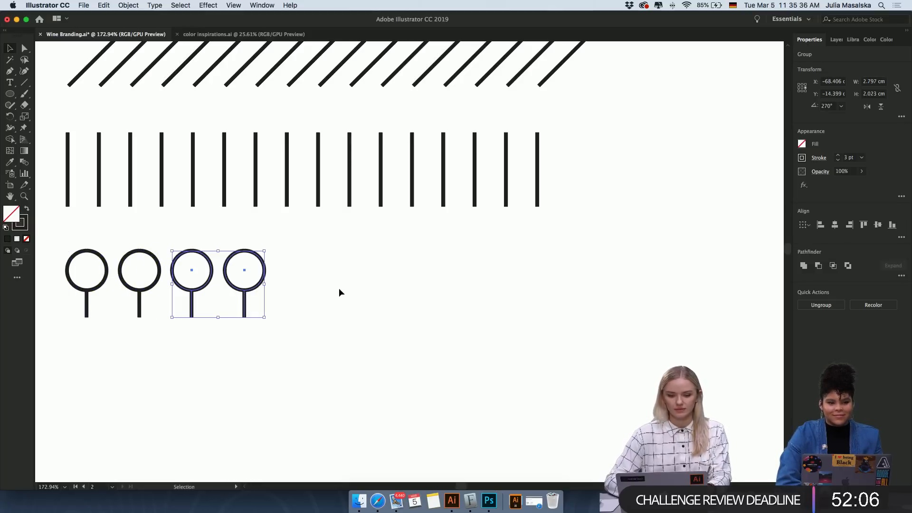
pyautogui.moveTo(318, 264); pyautogui.dragTo(58, 284)
pyautogui.moveTo(187, 290); pyautogui.dragTo(399, 294)
pyautogui.click(525, 291)
pyautogui.moveTo(516, 278); pyautogui.dragTo(515, 297)
pyautogui.click(554, 338)
# Scale the whole circle-and-stem row down to about 17.28 cm wide, keeping it below the vertical lines.
pyautogui.press('super+minus')
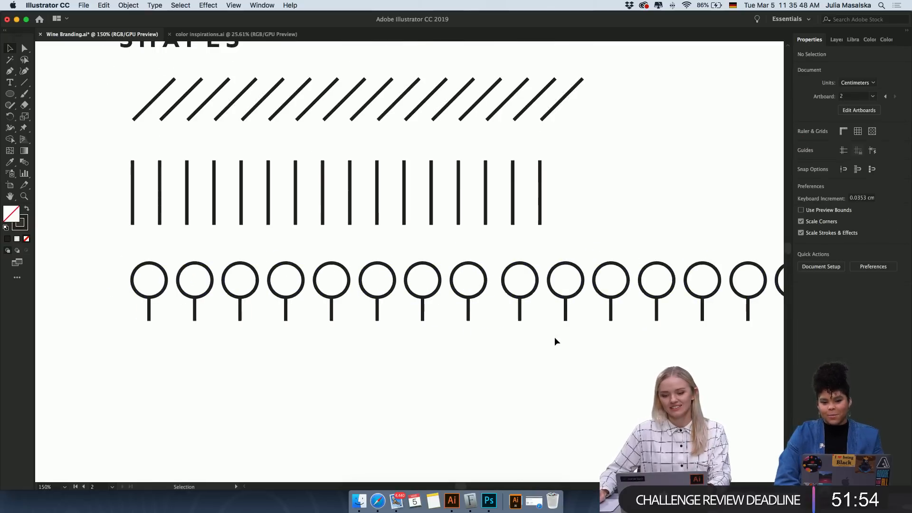
pyautogui.press('super+minus')
pyautogui.hscroll(3, 677, 320)
pyautogui.moveTo(691, 303); pyautogui.dragTo(203, 346)
pyautogui.moveTo(680, 308); pyautogui.dragTo(526, 308)
pyautogui.click(558, 311)
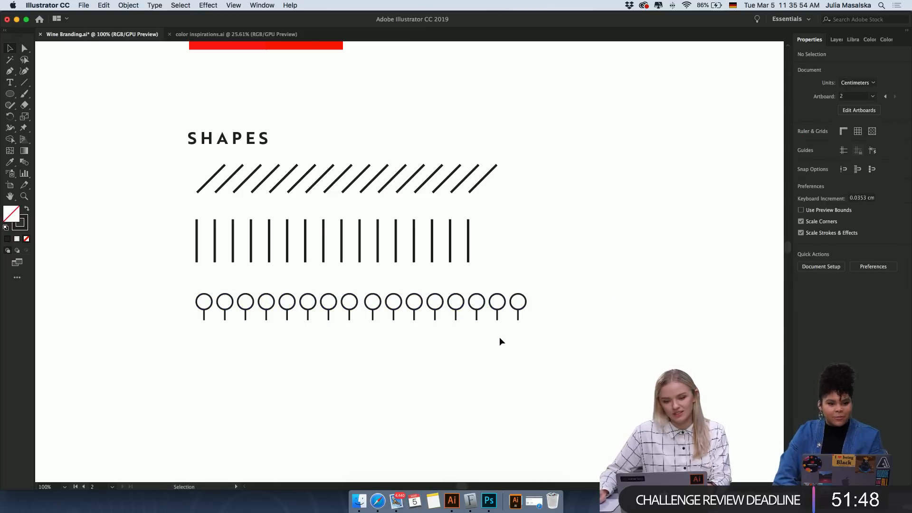
# Distribute the sixteen circle-and-stem shapes with equal horizontal spacing and deselect them.
pyautogui.scroll(2, 500, 337)
pyautogui.scroll(-2, 499, 337)
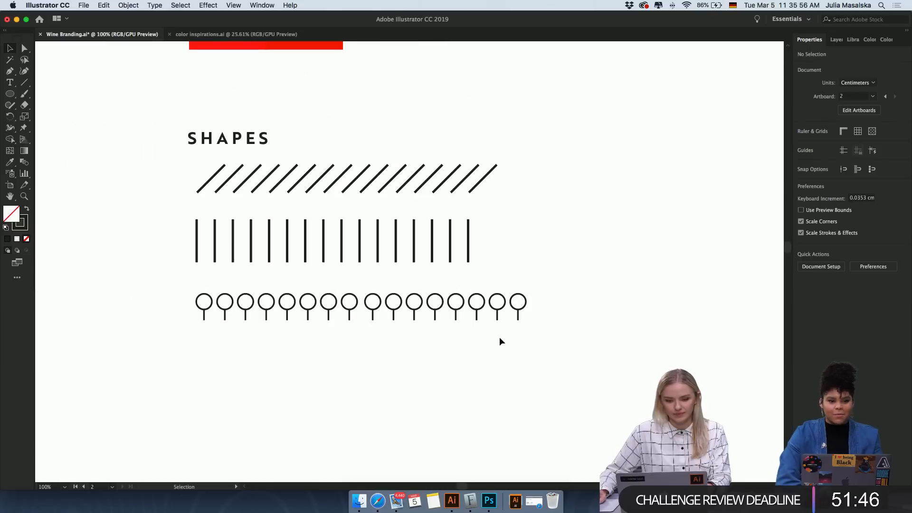
pyautogui.scroll(2, 411, 336)
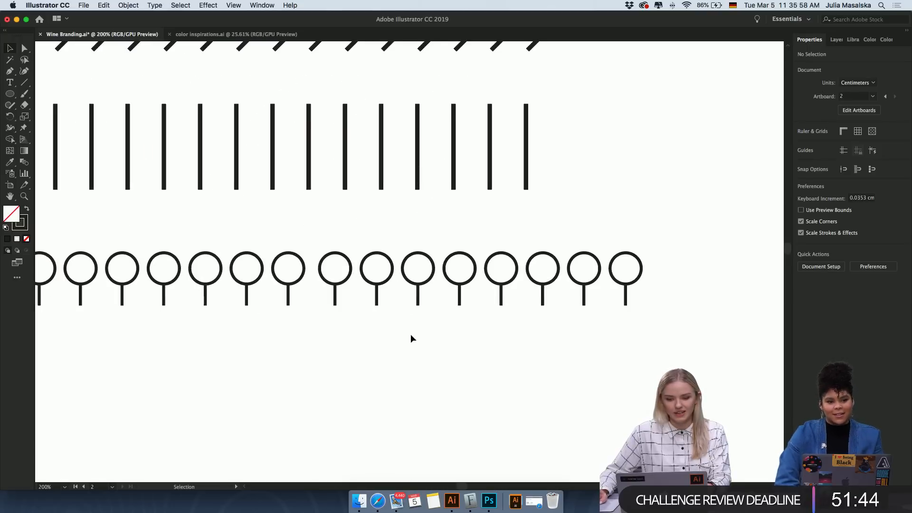
pyautogui.hscroll(1, 411, 334)
pyautogui.scroll(-2, 410, 334)
pyautogui.moveTo(668, 292); pyautogui.dragTo(150, 311)
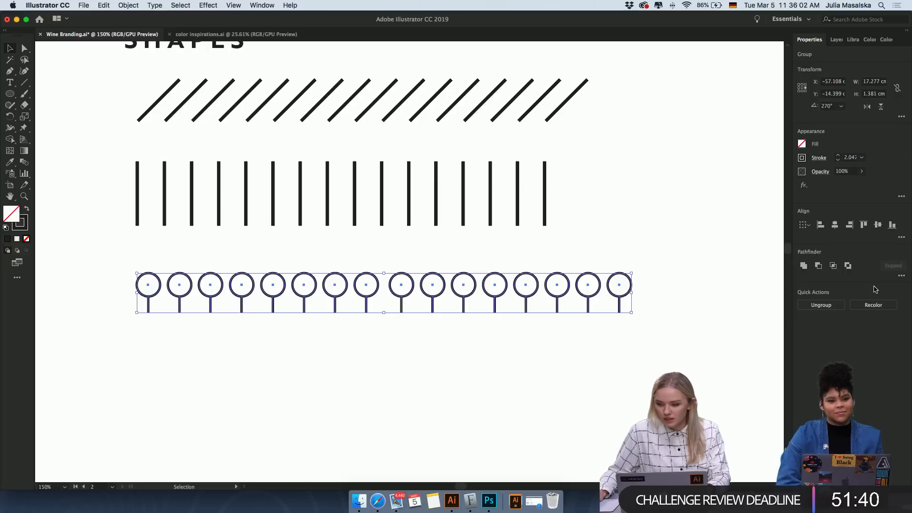
pyautogui.click(901, 237)
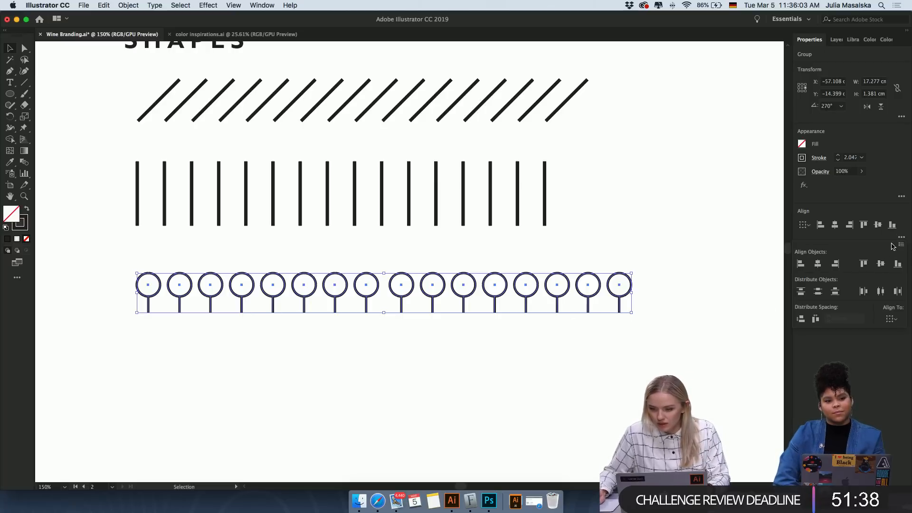
pyautogui.click(815, 319)
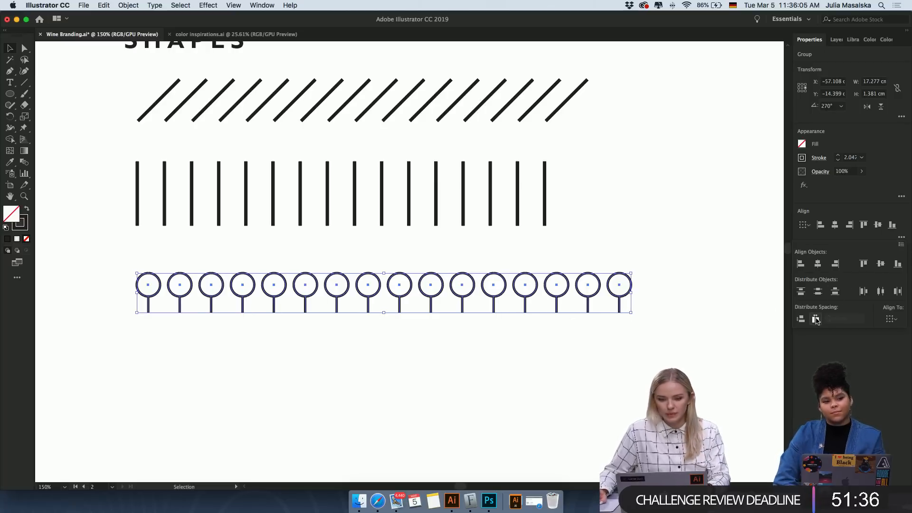
pyautogui.click(674, 349)
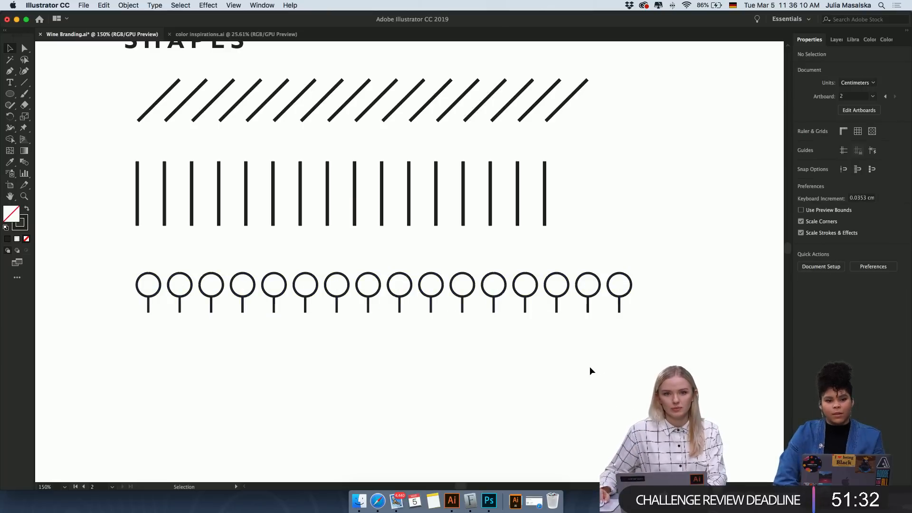
# Move the last eight circle-and-stem shapes beneath the first eight, offset sideways by about half a shape to stagger the rows.
pyautogui.moveTo(665, 273); pyautogui.dragTo(173, 334)
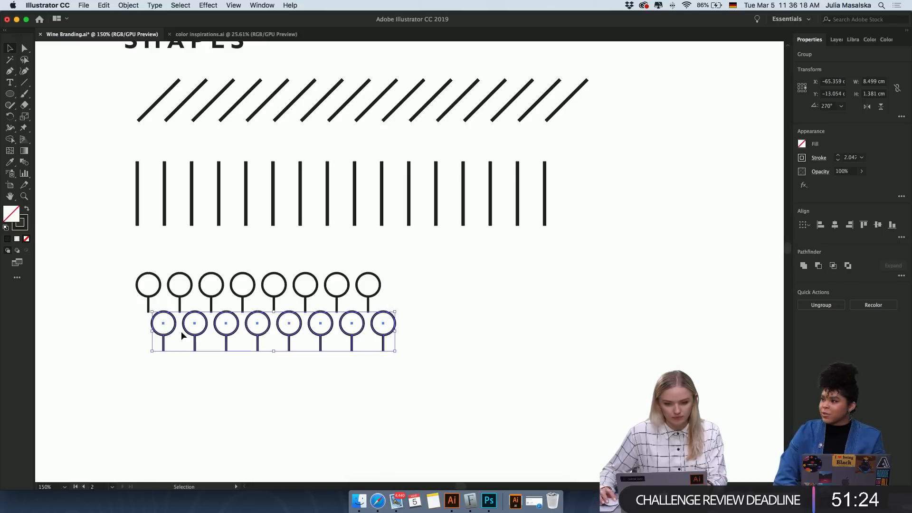
pyautogui.click(436, 360)
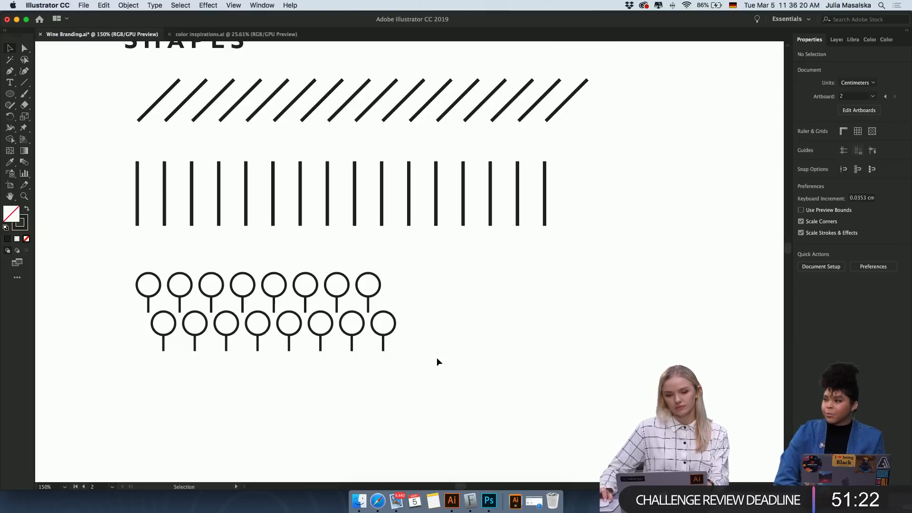
# Set the stroke weight of both staggered circle-and-stem rows to 3 pt.
pyautogui.scroll(3, 433, 360)
pyautogui.hscroll(2, 433, 360)
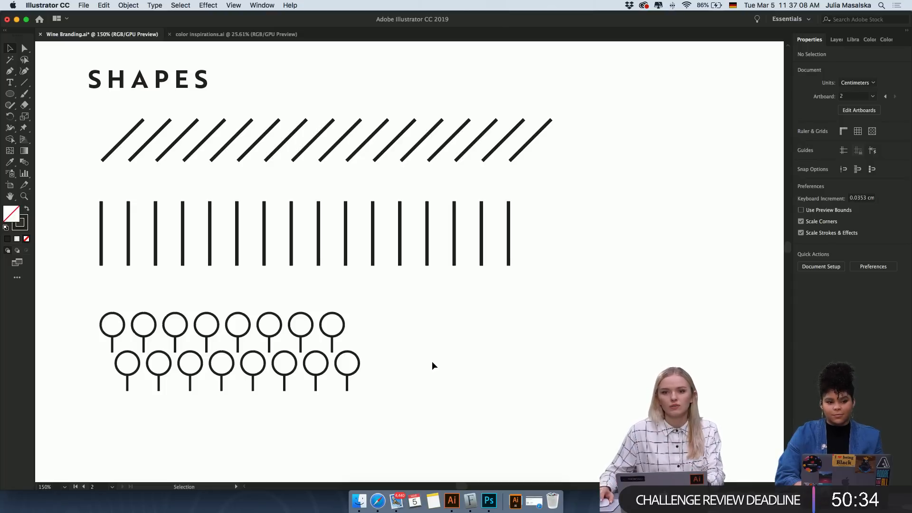
pyautogui.scroll(-5, 434, 376)
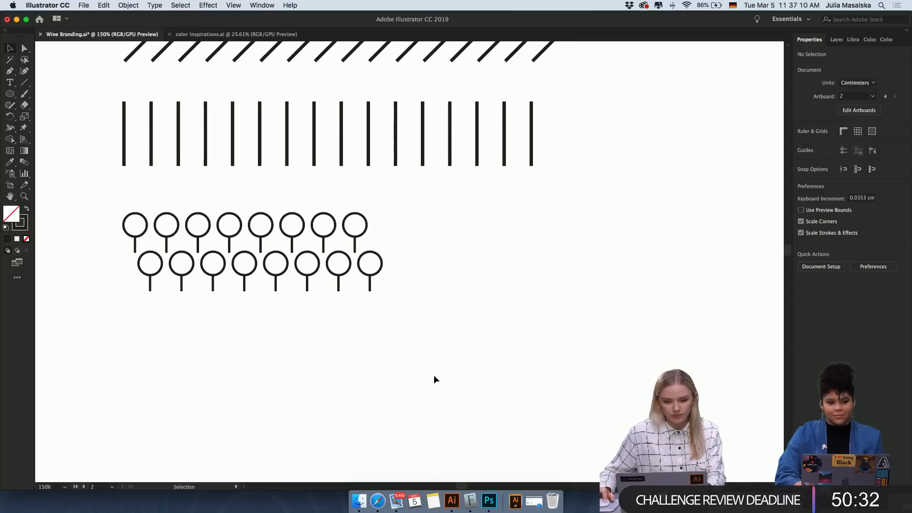
pyautogui.moveTo(437, 223); pyautogui.dragTo(121, 266)
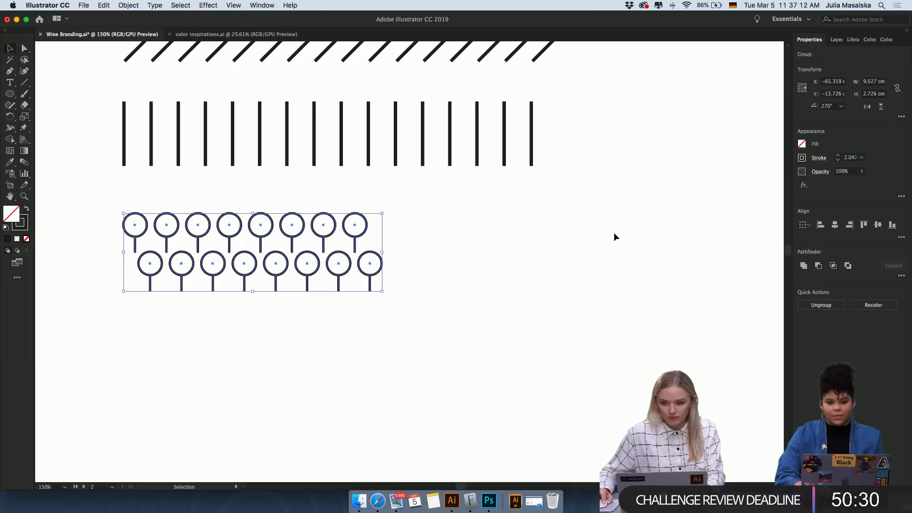
pyautogui.click(861, 157)
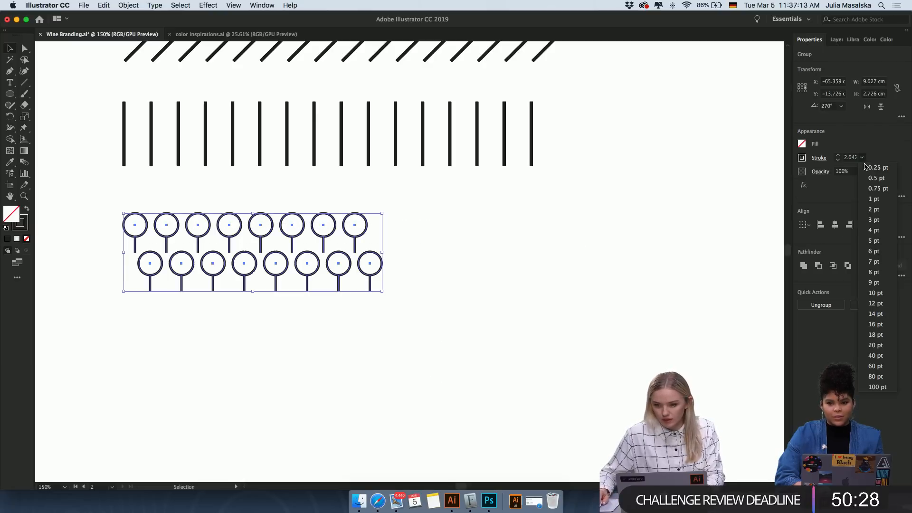
pyautogui.click(876, 224)
pyautogui.click(633, 256)
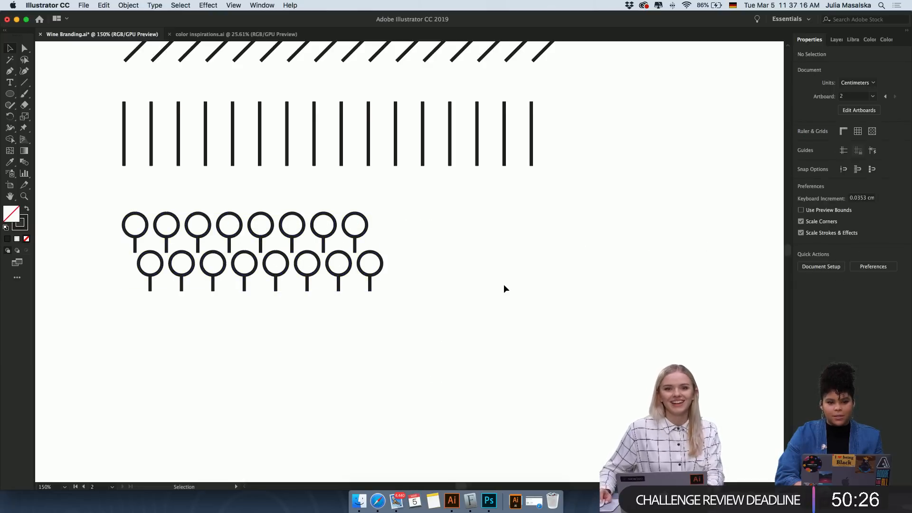
# Draw a tall narrow ellipse about 0.75 cm wide and 2.46 cm high to the right of the circle rows.
pyautogui.scroll(-2, 503, 285)
pyautogui.hscroll(3, 481, 296)
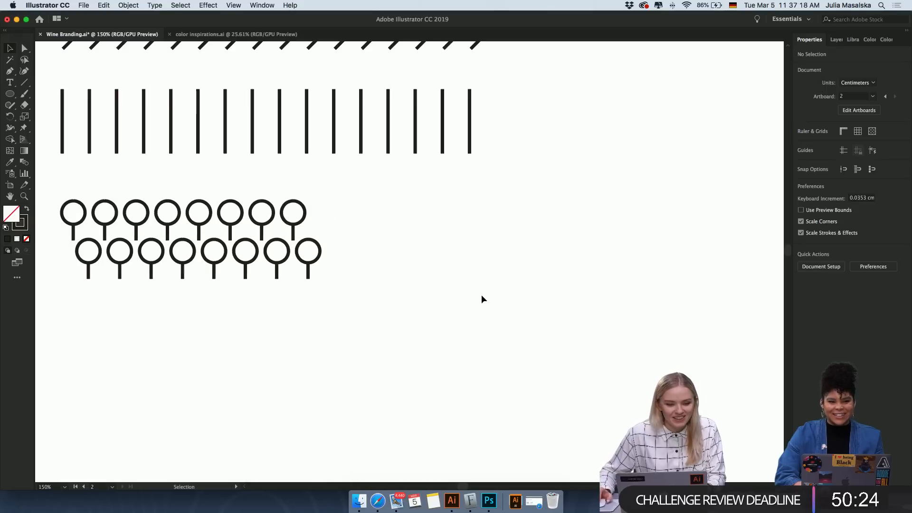
pyautogui.moveTo(10, 96); pyautogui.dragTo(54, 117)
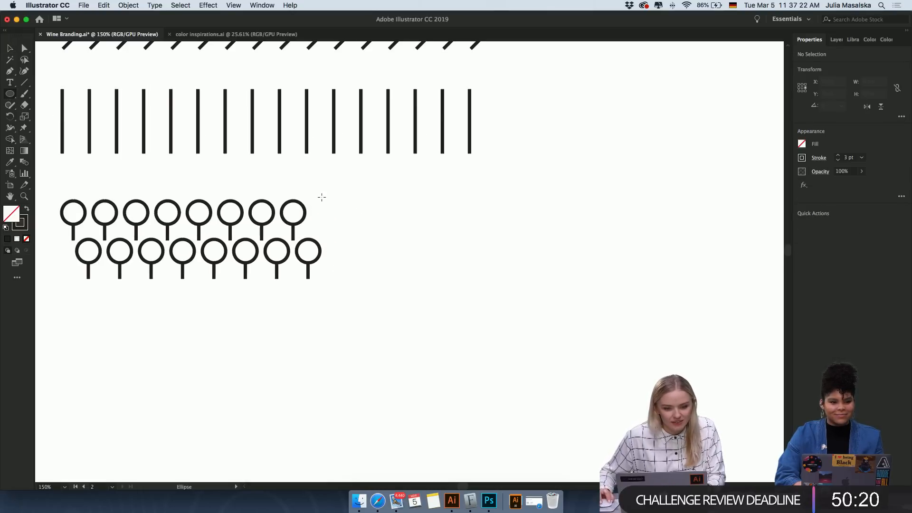
pyautogui.moveTo(401, 192); pyautogui.dragTo(379, 264)
pyautogui.click(10, 49)
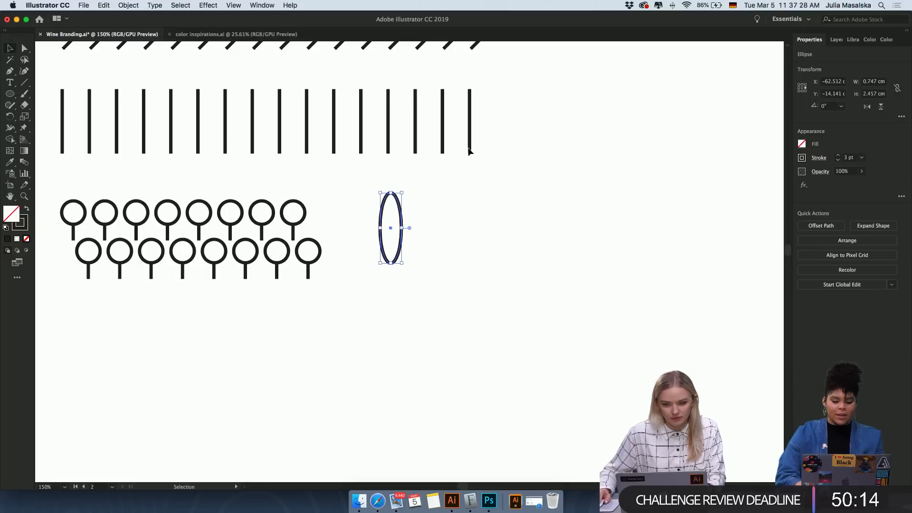
# Copy the last vertical line as a stem about 1 cm long under the ellipse and nudge it against the ellipse's lower end.
pyautogui.moveTo(469, 151); pyautogui.dragTo(390, 294)
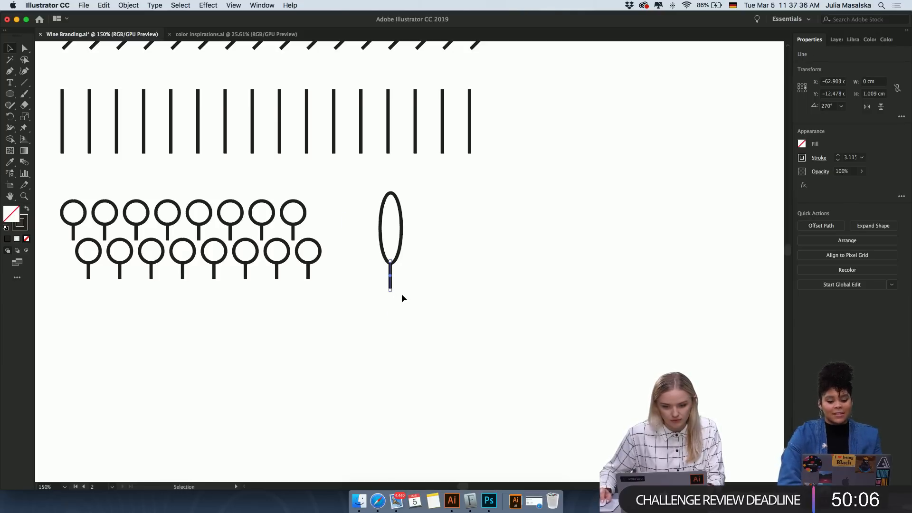
pyautogui.click(401, 294)
pyautogui.scroll(4, 401, 294)
pyautogui.scroll(5, 401, 293)
pyautogui.hscroll(3, 400, 293)
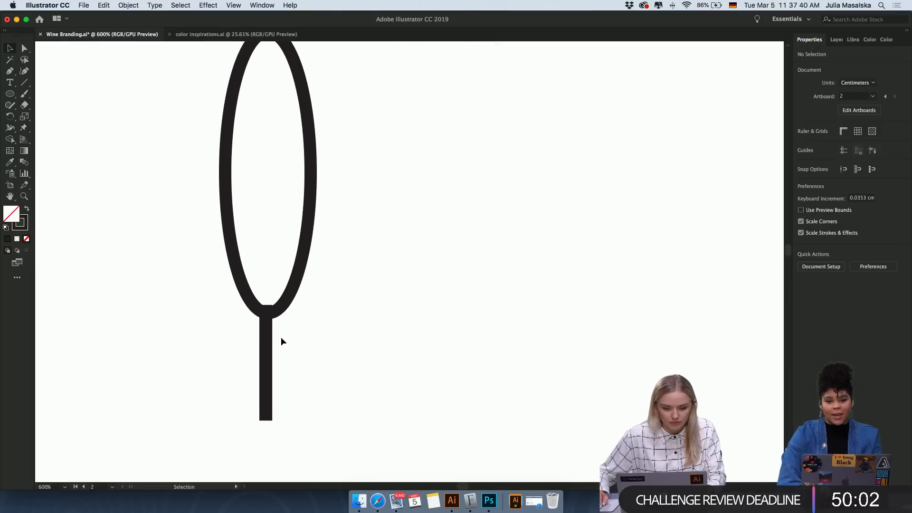
pyautogui.moveTo(266, 345); pyautogui.dragTo(266, 351)
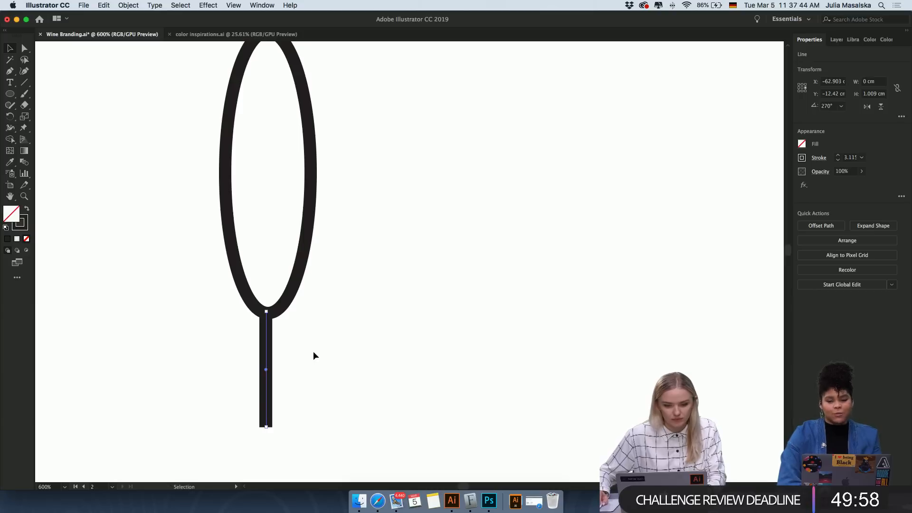
pyautogui.press('Right')
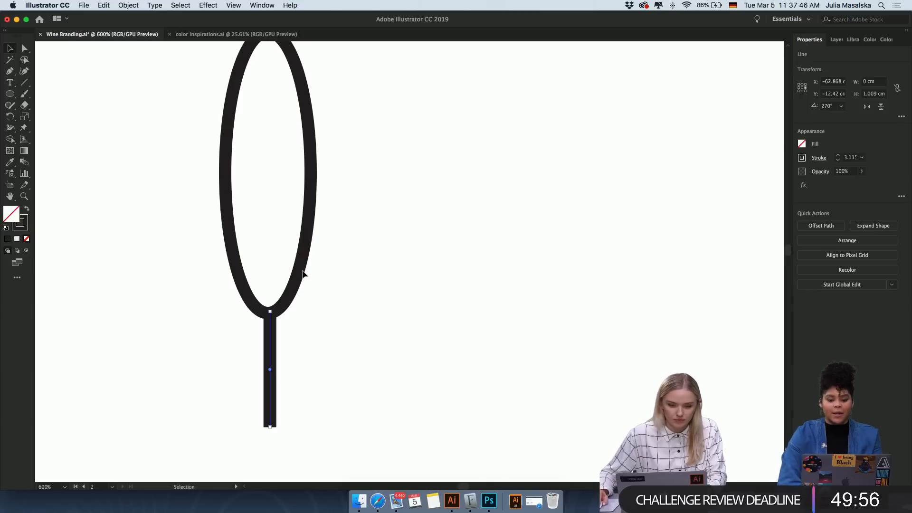
pyautogui.click(352, 261)
pyautogui.moveTo(356, 253); pyautogui.dragTo(327, 278)
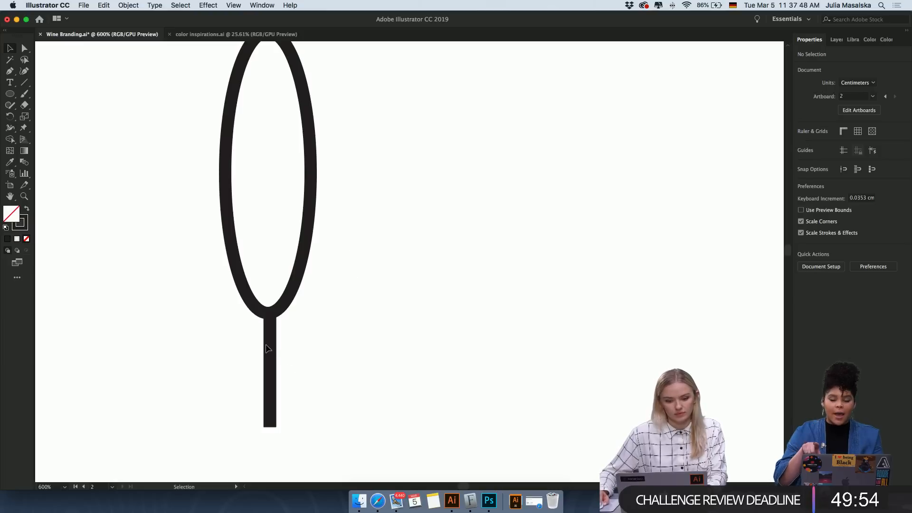
# Inspect up close how well the stem is centred where it joins the ellipse.
pyautogui.click(271, 348)
pyautogui.scroll(3, 281, 317)
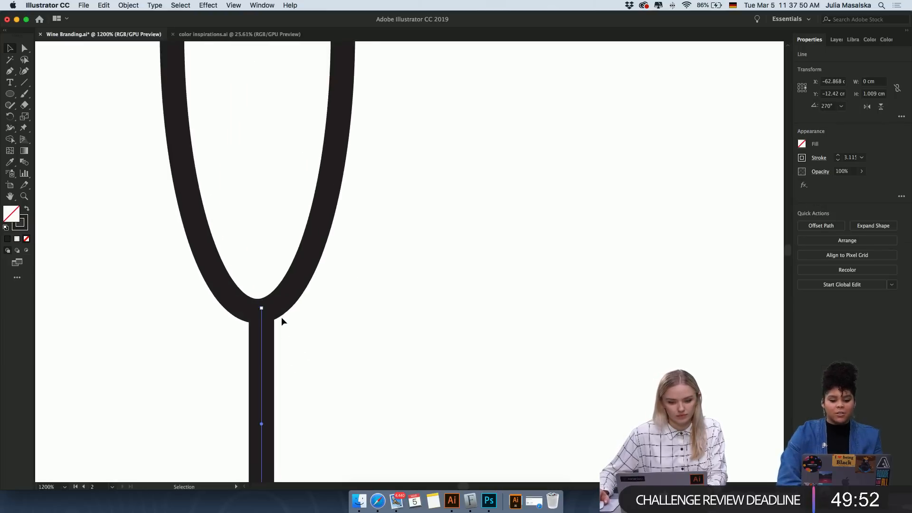
pyautogui.scroll(1, 333, 346)
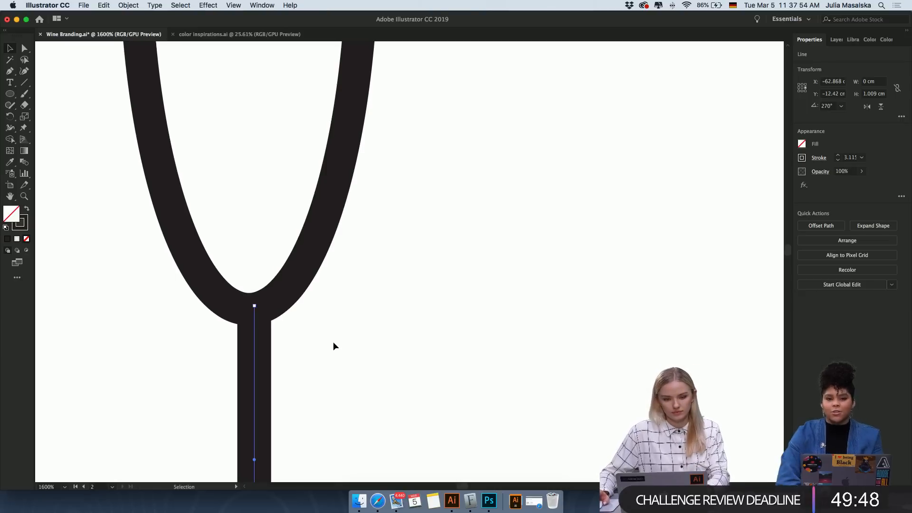
pyautogui.scroll(1, 333, 346)
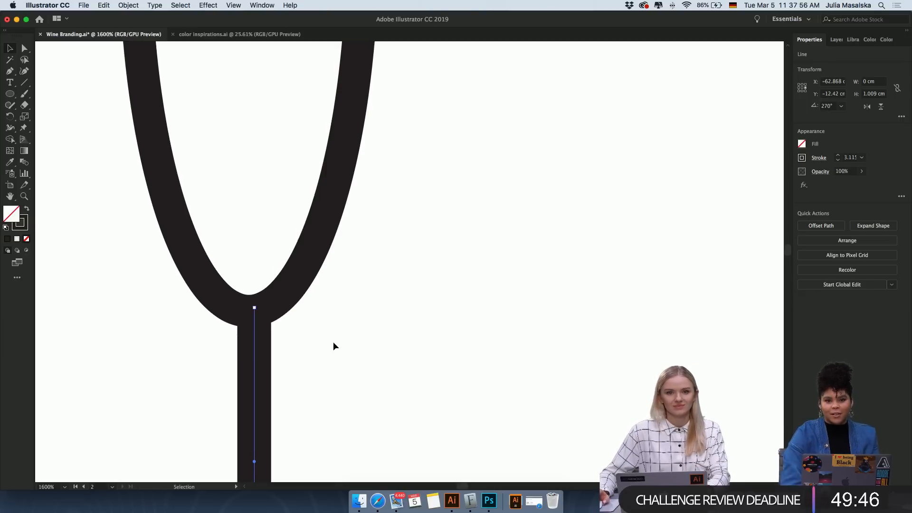
pyautogui.scroll(-2, 333, 341)
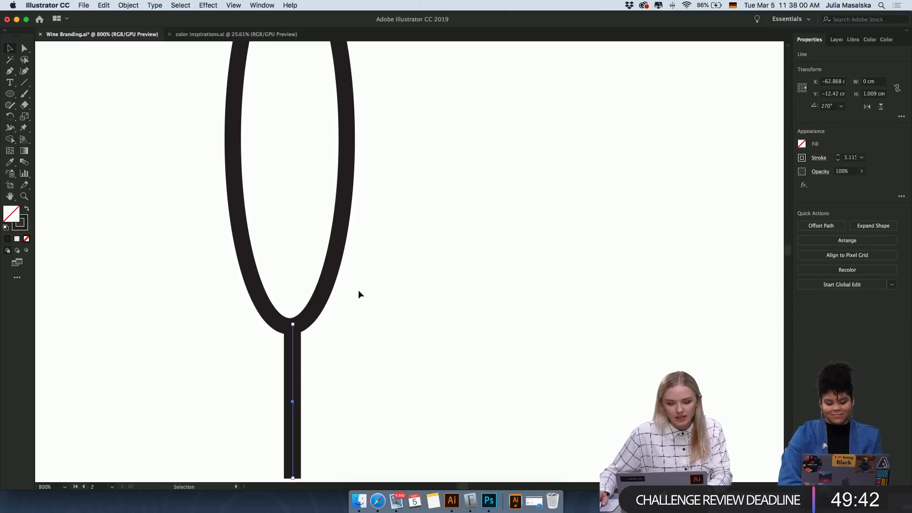
pyautogui.moveTo(358, 289); pyautogui.dragTo(247, 356)
pyautogui.click(226, 340)
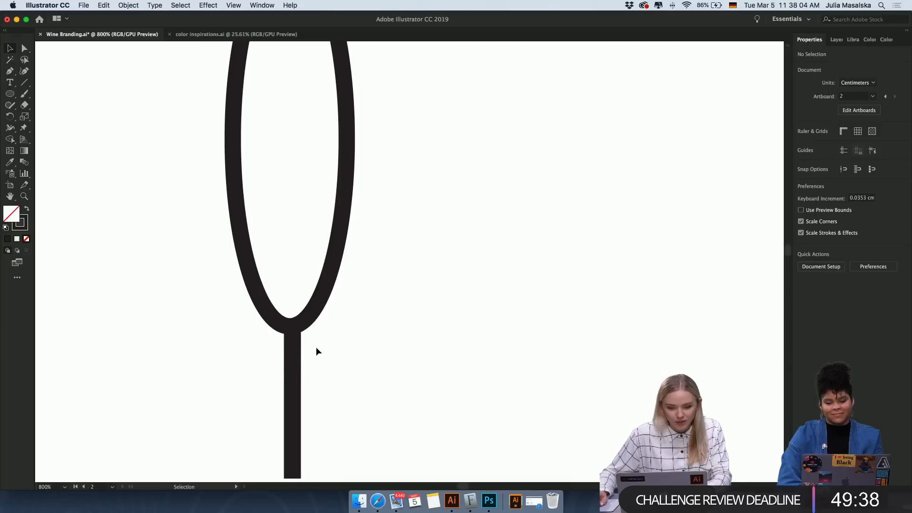
pyautogui.click(285, 365)
pyautogui.moveTo(305, 321); pyautogui.dragTo(245, 352)
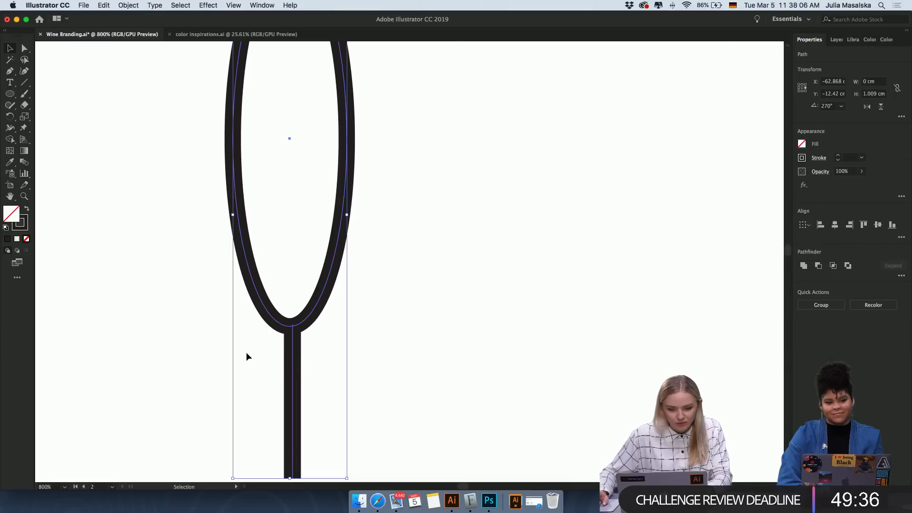
pyautogui.scroll(6, 246, 352)
pyautogui.scroll(-1, 246, 352)
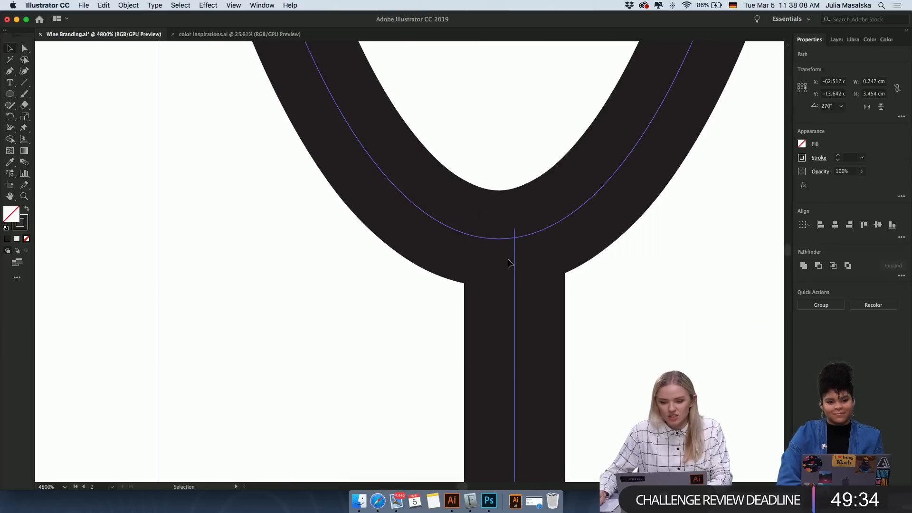
pyautogui.scroll(-1, 484, 271)
pyautogui.scroll(-4, 518, 282)
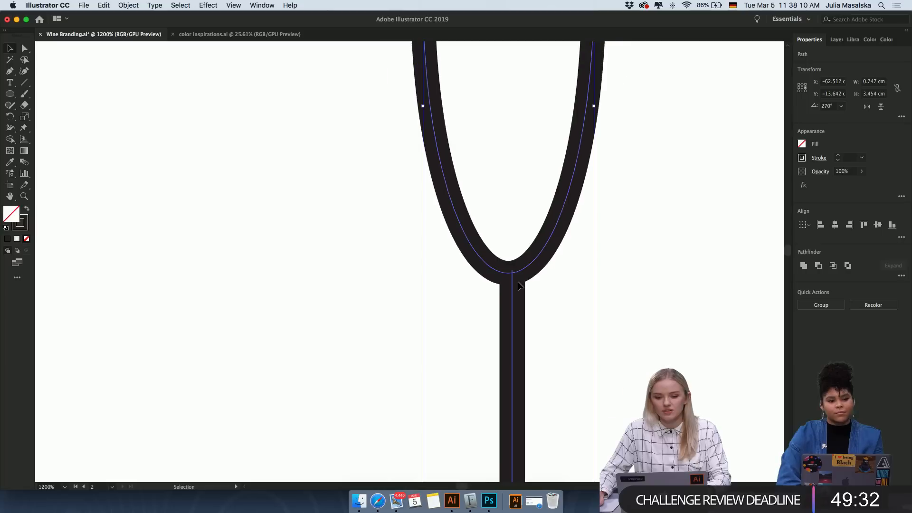
pyautogui.scroll(-3, 518, 282)
pyautogui.hscroll(2, 520, 280)
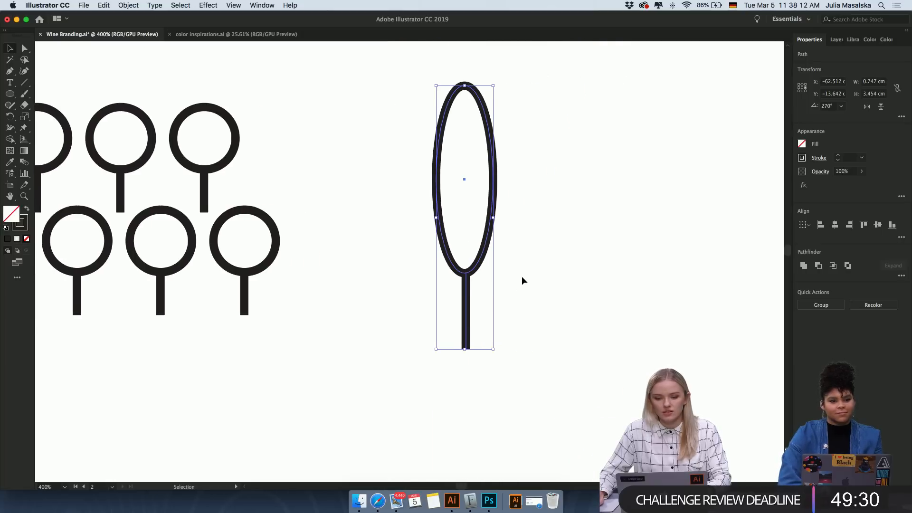
# Align the ellipse and its stem to their common horizontal centre.
pyautogui.scroll(2, 524, 247)
pyautogui.click(475, 259)
pyautogui.moveTo(494, 285); pyautogui.dragTo(319, 340)
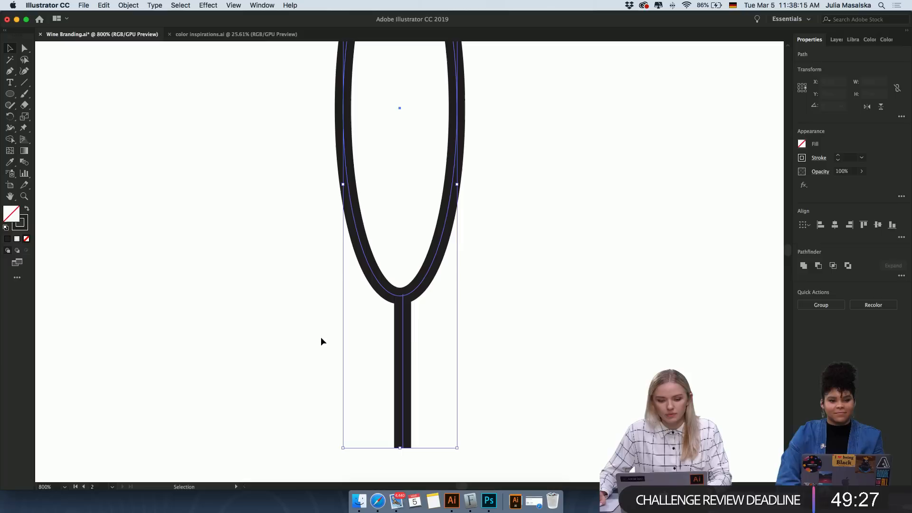
pyautogui.click(831, 266)
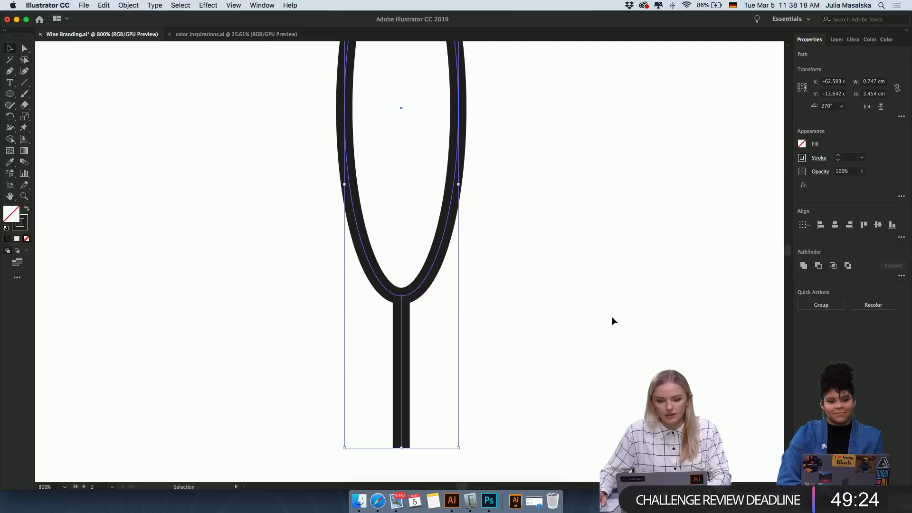
# Duplicate the ellipse and stem about 1.03 cm to the right of the original.
pyautogui.click(594, 354)
pyautogui.scroll(-2, 594, 355)
pyautogui.hscroll(5, 594, 354)
pyautogui.click(392, 325)
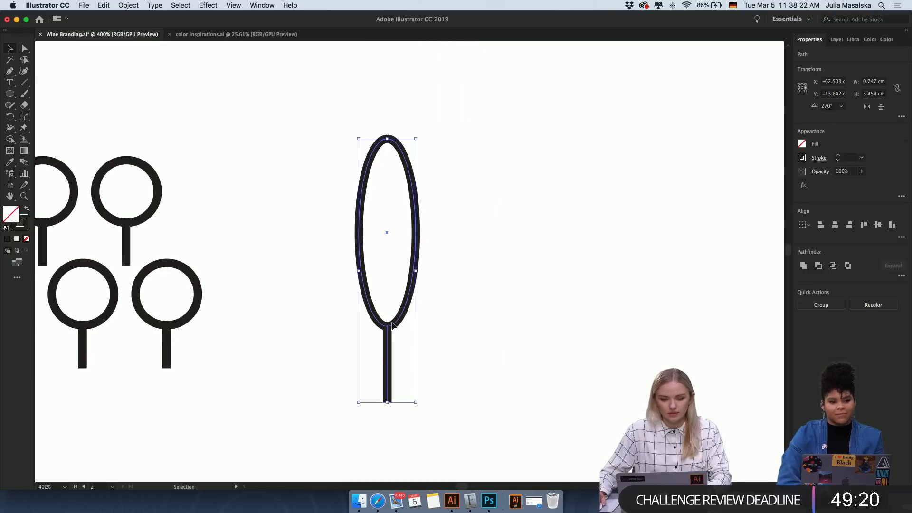
pyautogui.moveTo(398, 332); pyautogui.dragTo(474, 330)
pyautogui.click(537, 333)
# Group the copied ellipse with its stem, and group the original ellipse with its stem.
pyautogui.moveTo(552, 288); pyautogui.dragTo(372, 346)
pyautogui.scroll(-1, 556, 320)
pyautogui.click(556, 319)
pyautogui.moveTo(551, 284); pyautogui.dragTo(461, 370)
pyautogui.press('super+g')
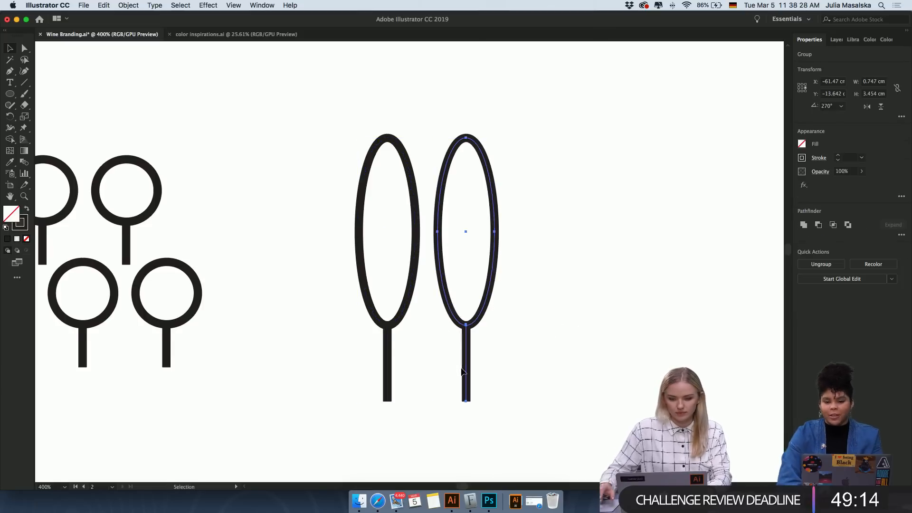
pyautogui.moveTo(333, 325); pyautogui.dragTo(381, 364)
pyautogui.moveTo(357, 310); pyautogui.dragTo(408, 350)
pyautogui.press('super+g')
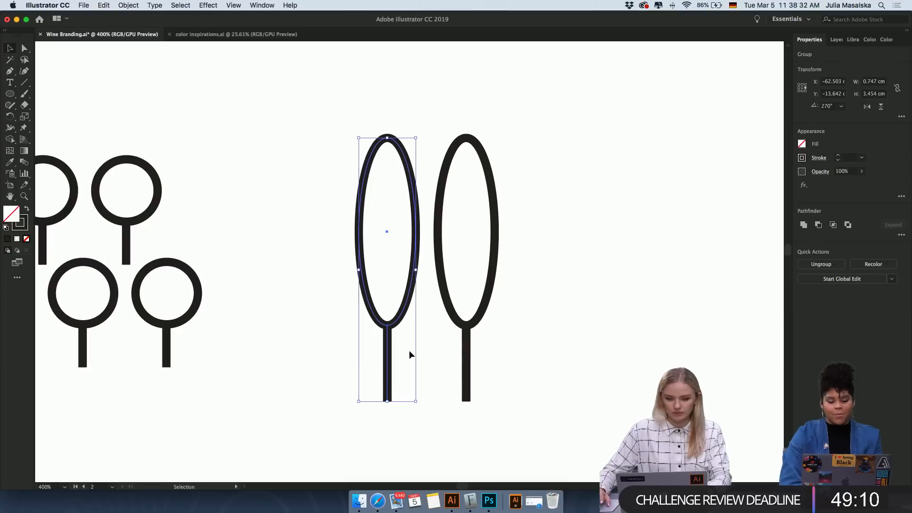
# Repeatedly duplicate the grouped ellipse-and-stem shapes to the right to build an evenly spaced row of eight.
pyautogui.press('super+minus')
pyautogui.moveTo(456, 311); pyautogui.dragTo(511, 326)
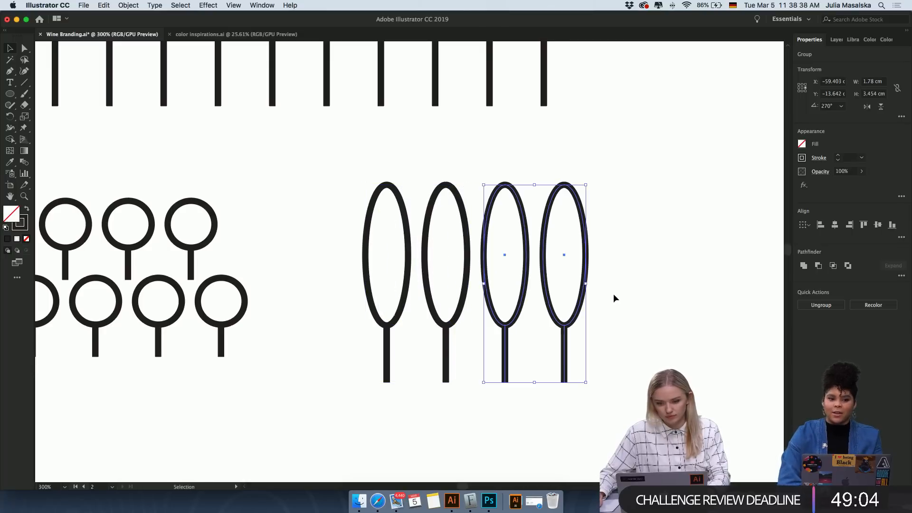
pyautogui.moveTo(619, 309); pyautogui.dragTo(384, 333)
pyautogui.scroll(-2, 452, 340)
pyautogui.hscroll(3, 452, 340)
pyautogui.moveTo(450, 332); pyautogui.dragTo(567, 337)
pyautogui.moveTo(610, 281); pyautogui.dragTo(364, 333)
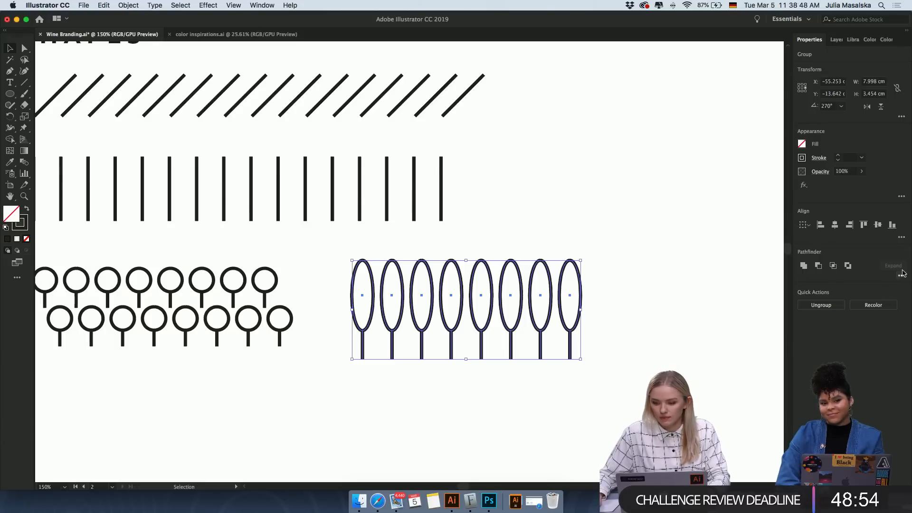
# Even out the row of eight ellipse-and-stem shapes with the align and distribute options.
pyautogui.click(901, 237)
pyautogui.click(862, 264)
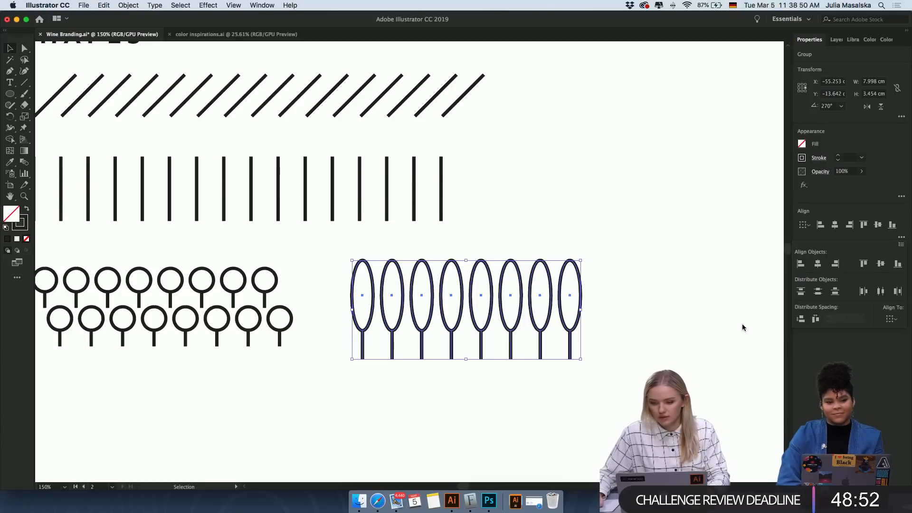
pyautogui.click(644, 399)
# Draw an unfilled rectangle about 7.59 by 1.93 cm below the circle-and-stem rows and set its stroke to 3 pt.
pyautogui.press('super+minus')
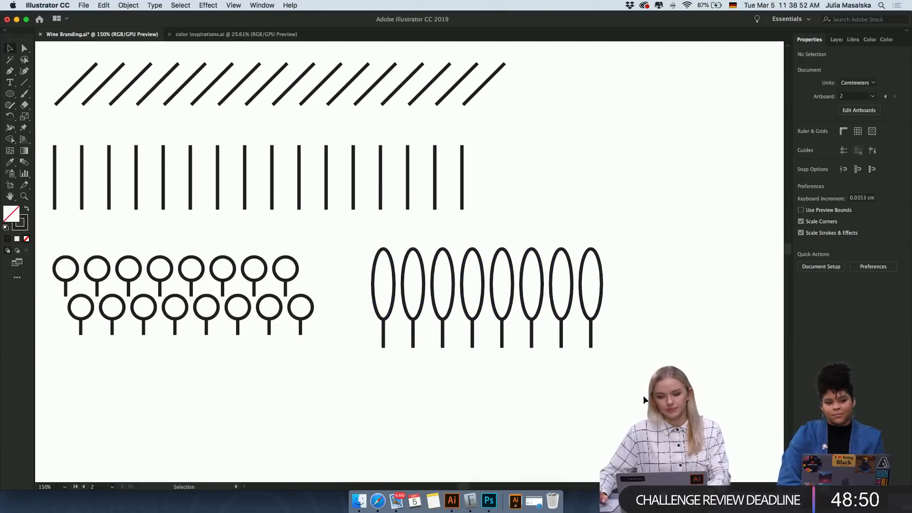
pyautogui.press('super+plus')
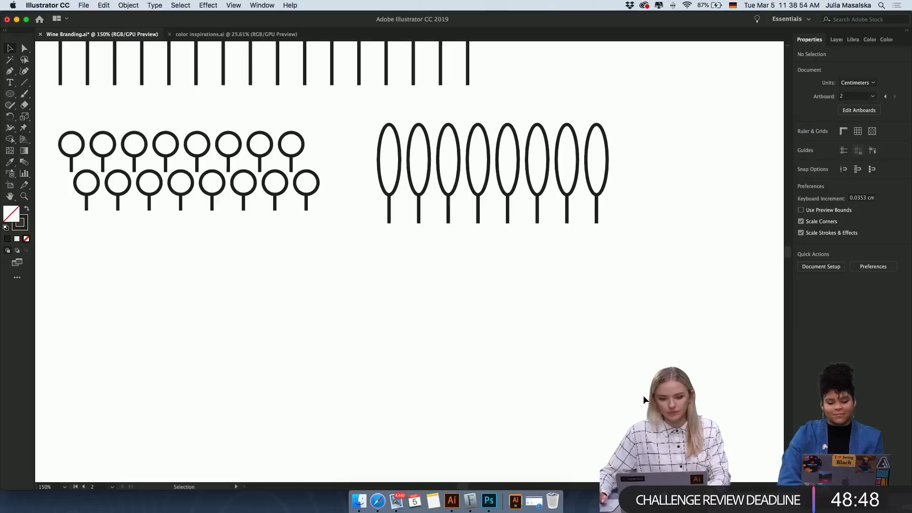
pyautogui.scroll(-5, 644, 399)
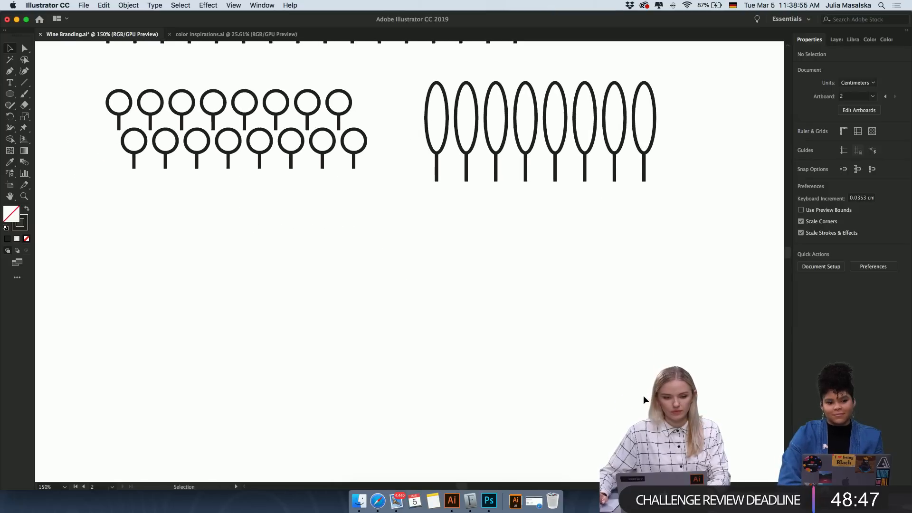
pyautogui.click(10, 94)
pyautogui.click(76, 94)
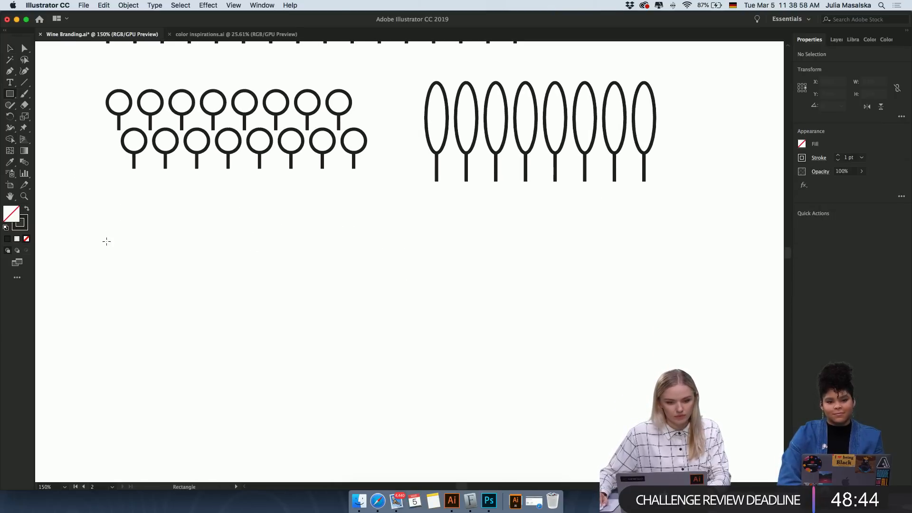
pyautogui.moveTo(106, 257); pyautogui.dragTo(324, 312)
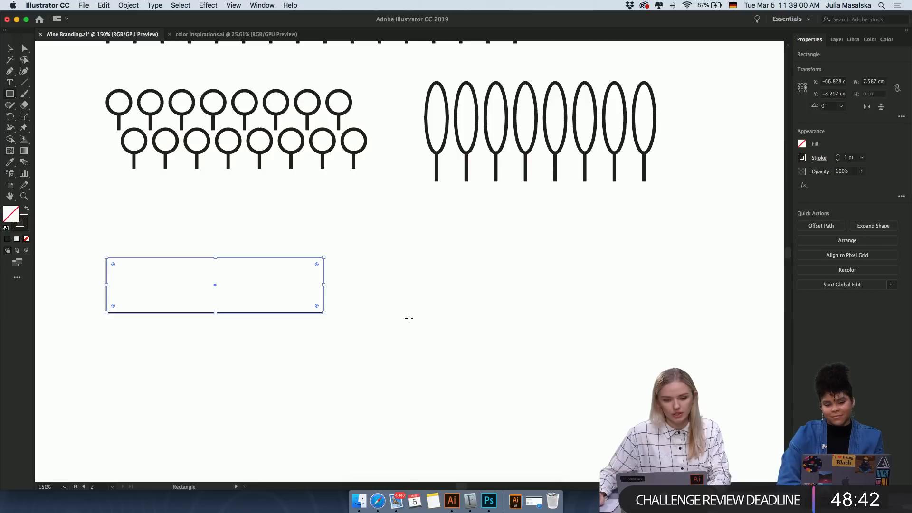
pyautogui.click(837, 155)
pyautogui.click(837, 155)
pyautogui.press('v')
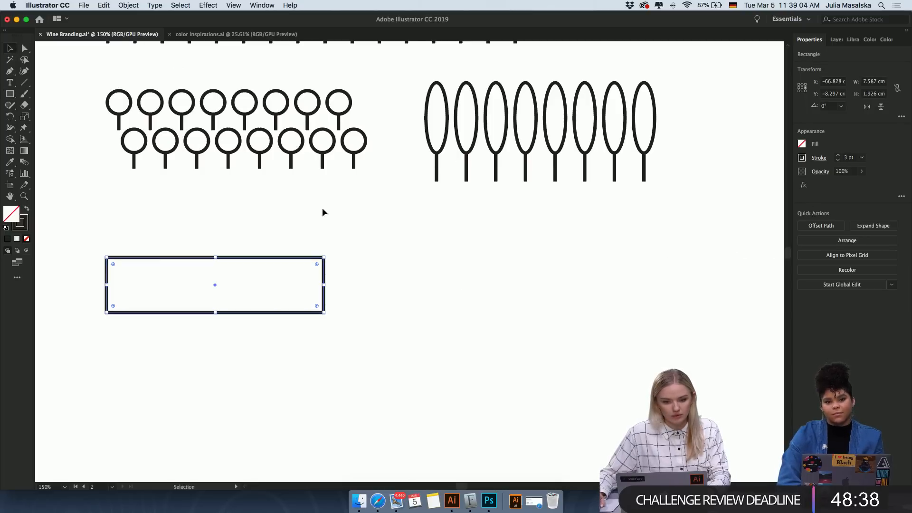
pyautogui.click(425, 257)
# Examine the line-art cityscape and pharmacy illustrations on the packaging inspiration board.
pyautogui.press('super+minus')
pyautogui.press('super+minus')
pyautogui.scroll(15, 425, 257)
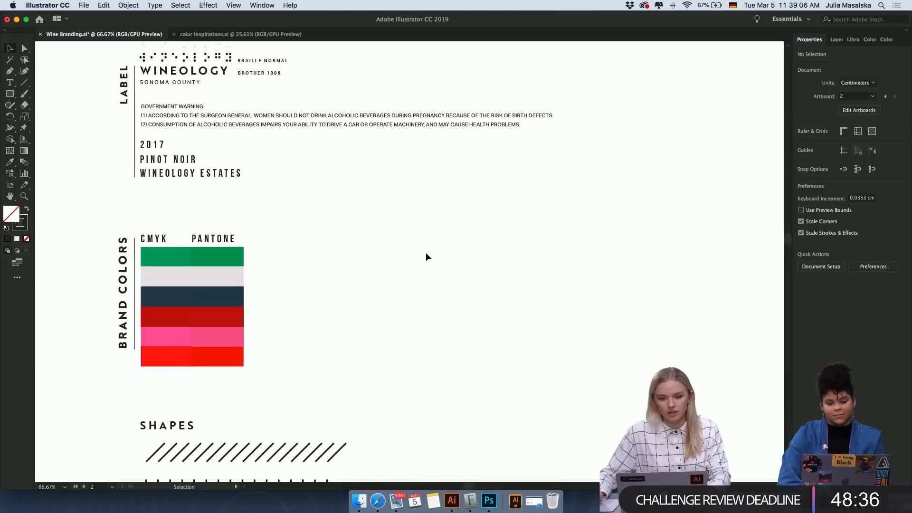
pyautogui.scroll(15, 425, 257)
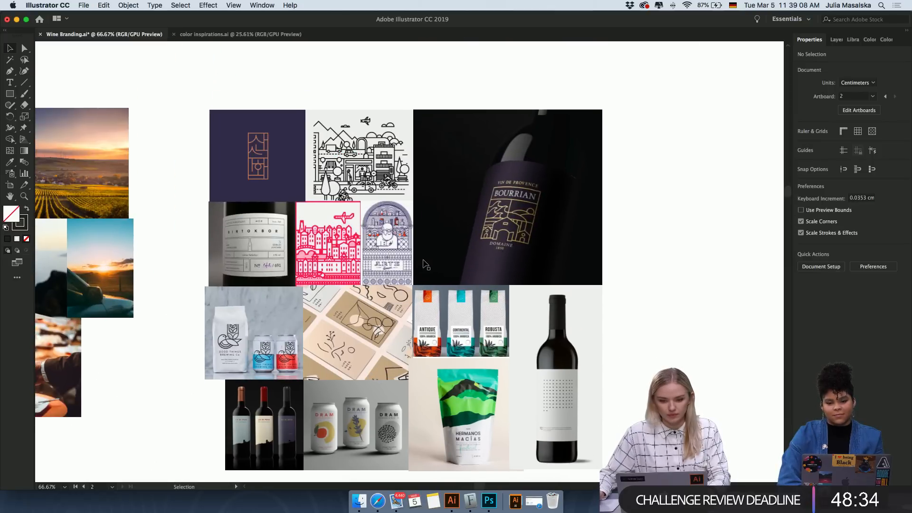
pyautogui.scroll(4, 423, 260)
pyautogui.hscroll(-7, 423, 260)
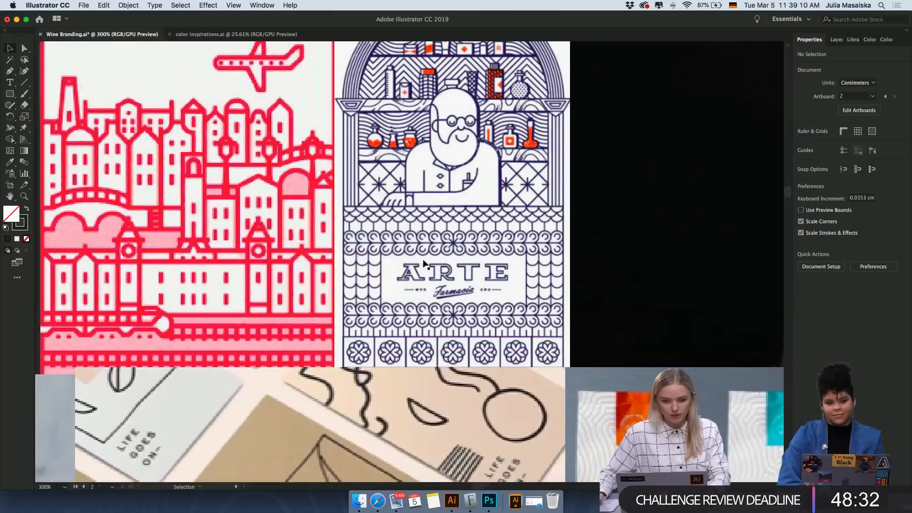
pyautogui.hscroll(-3, 425, 265)
pyautogui.hotkey('ctrl', '-')
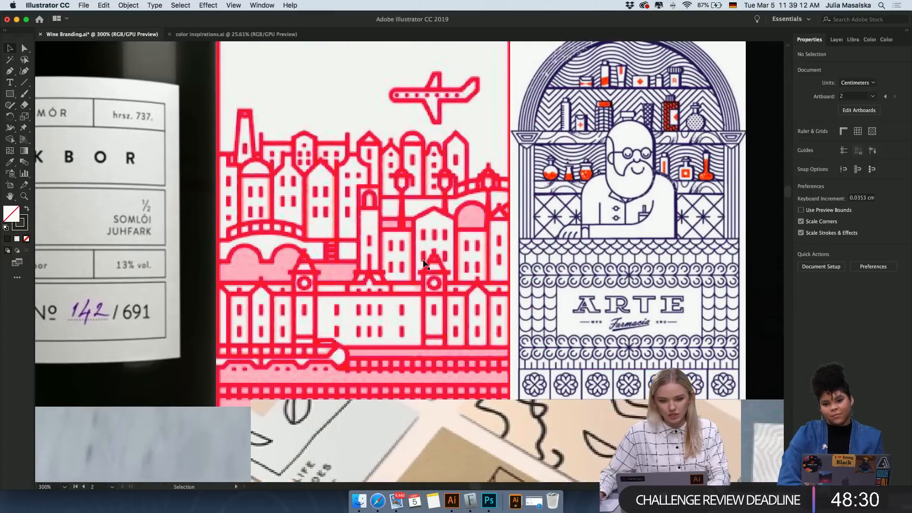
pyautogui.scroll(5, 424, 265)
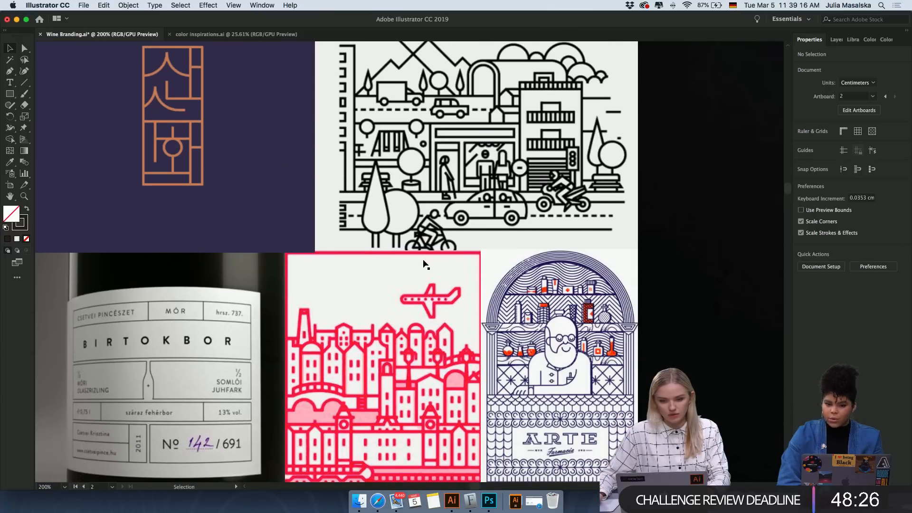
# Examine the street scene illustration, the line-drawn Bourrian wine label and the packaging references below it.
pyautogui.hscroll(1, 424, 265)
pyautogui.hscroll(10, 424, 265)
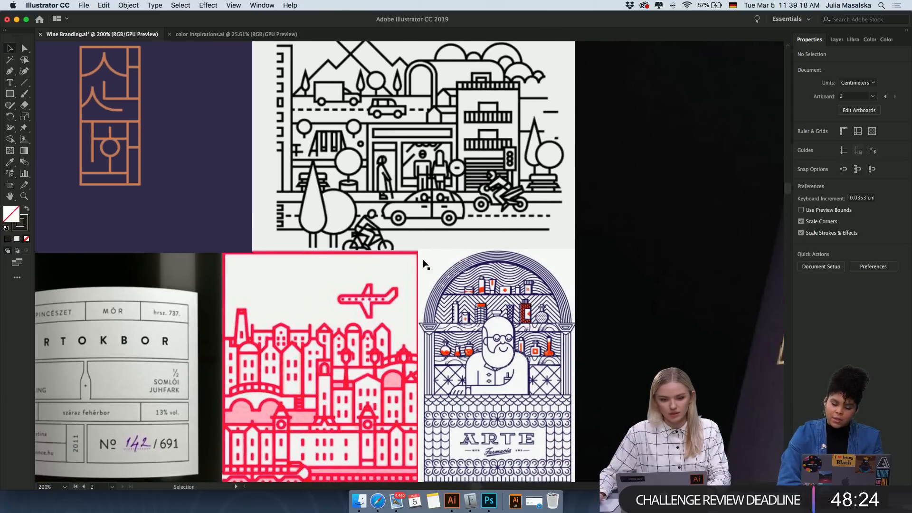
pyautogui.hscroll(10, 424, 265)
pyautogui.scroll(-3, 424, 265)
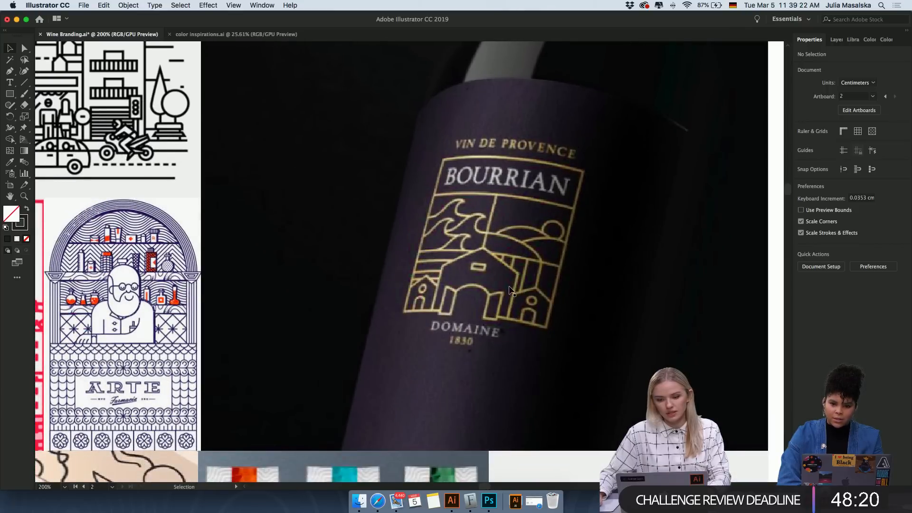
pyautogui.scroll(-1, 472, 284)
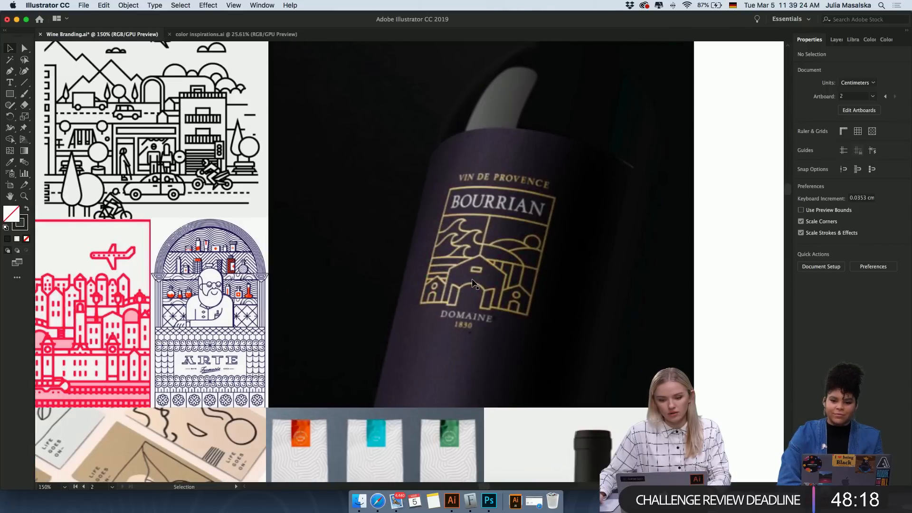
pyautogui.scroll(-6, 472, 283)
pyautogui.scroll(-2, 472, 283)
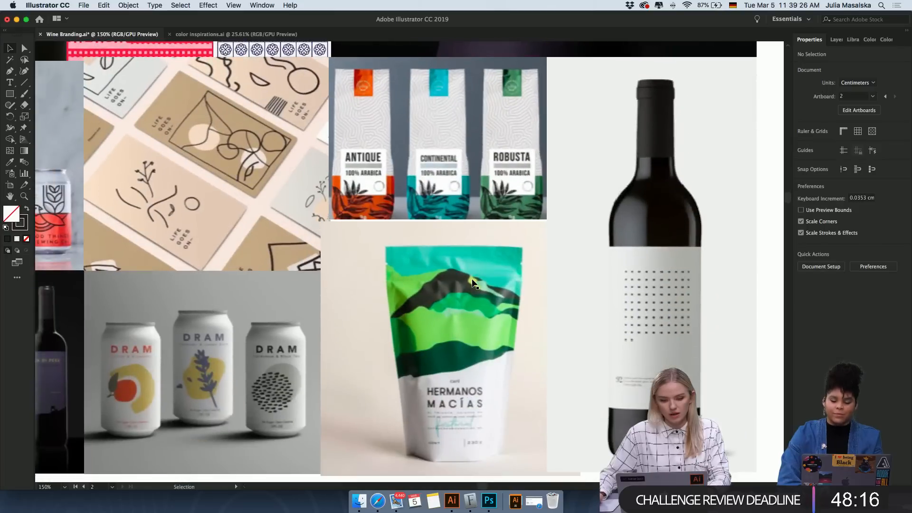
# Examine the silhouette labels on the Ca' di Pesa bottles and return to the Shapes section.
pyautogui.scroll(-5, 472, 283)
pyautogui.scroll(1, 473, 284)
pyautogui.scroll(-10, 474, 282)
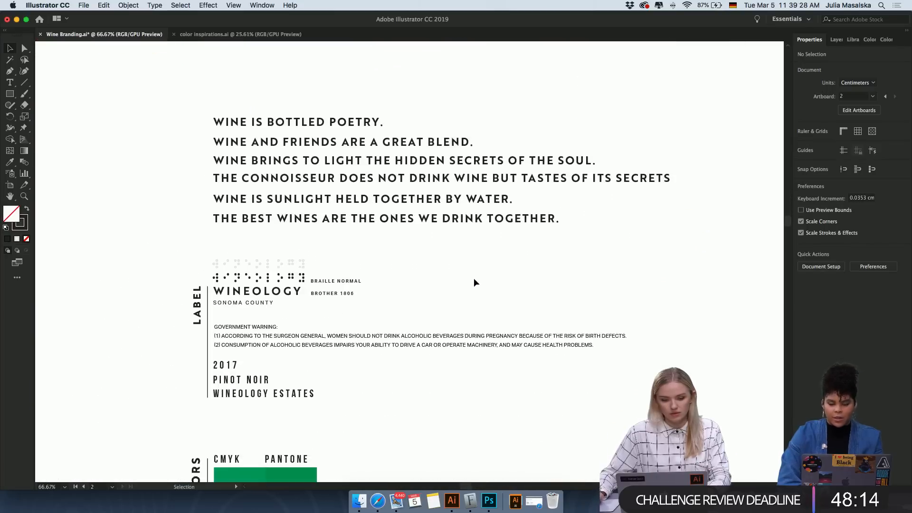
pyautogui.scroll(10, 474, 281)
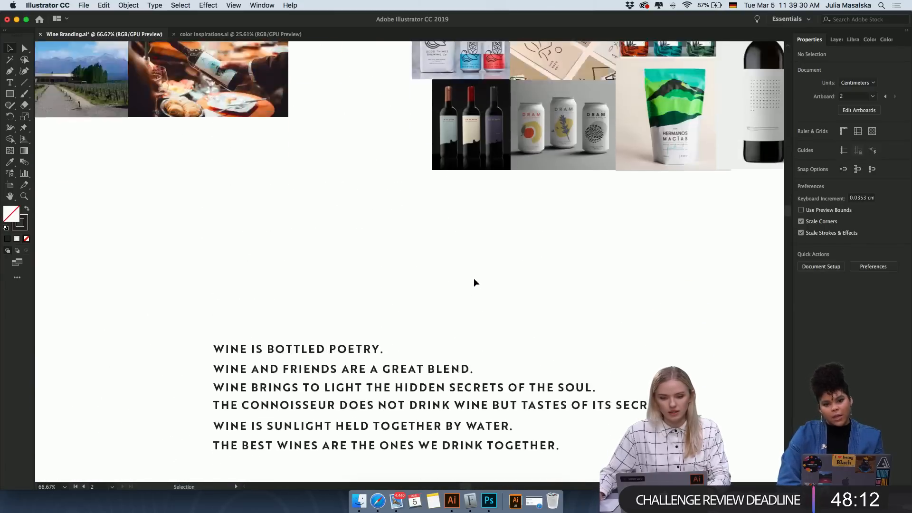
pyautogui.scroll(4, 477, 280)
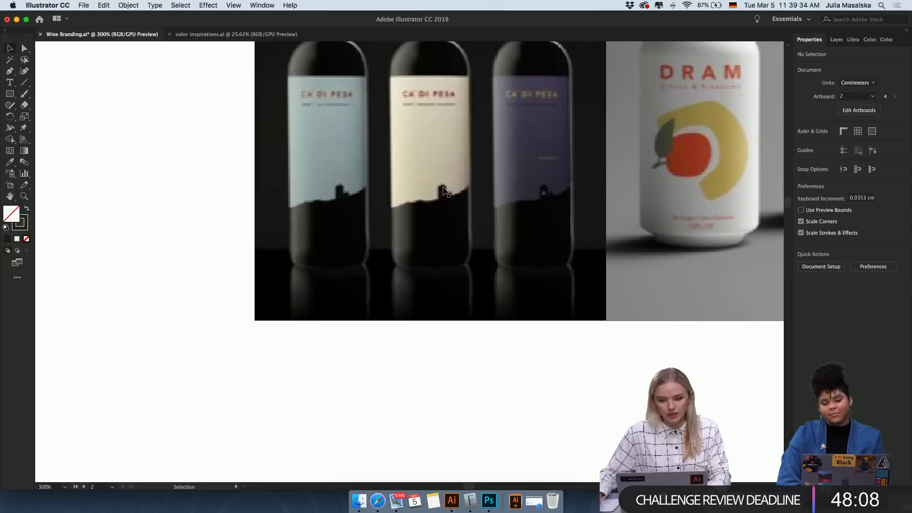
pyautogui.scroll(-3, 430, 189)
pyautogui.scroll(-15, 429, 192)
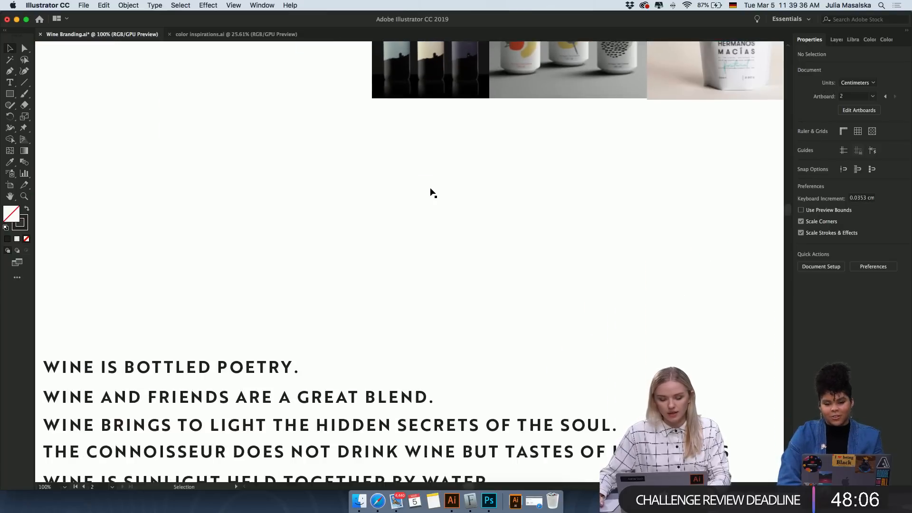
pyautogui.scroll(-15, 477, 149)
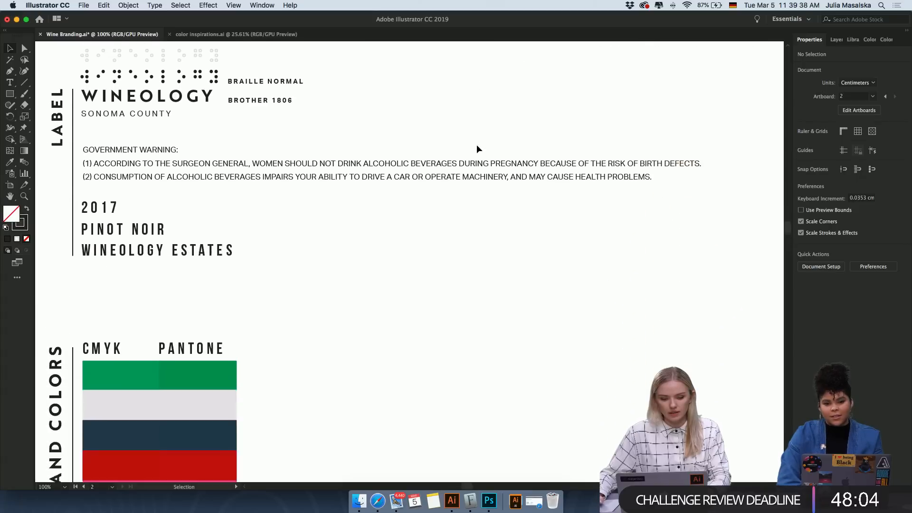
pyautogui.scroll(-6, 477, 149)
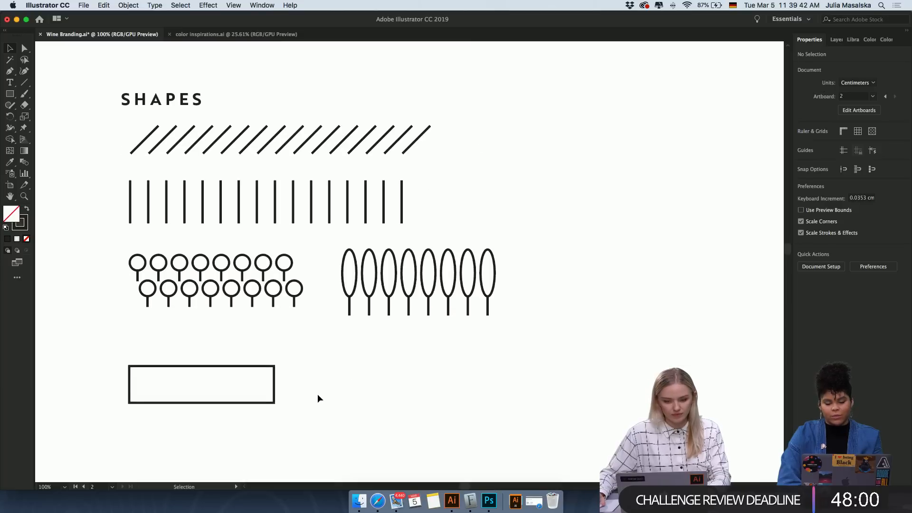
# Add a second, taller rectangle about 3.45 cm high overlapping the first one's right end, with their bottom edges level.
pyautogui.moveTo(275, 393); pyautogui.dragTo(287, 337)
pyautogui.click(326, 384)
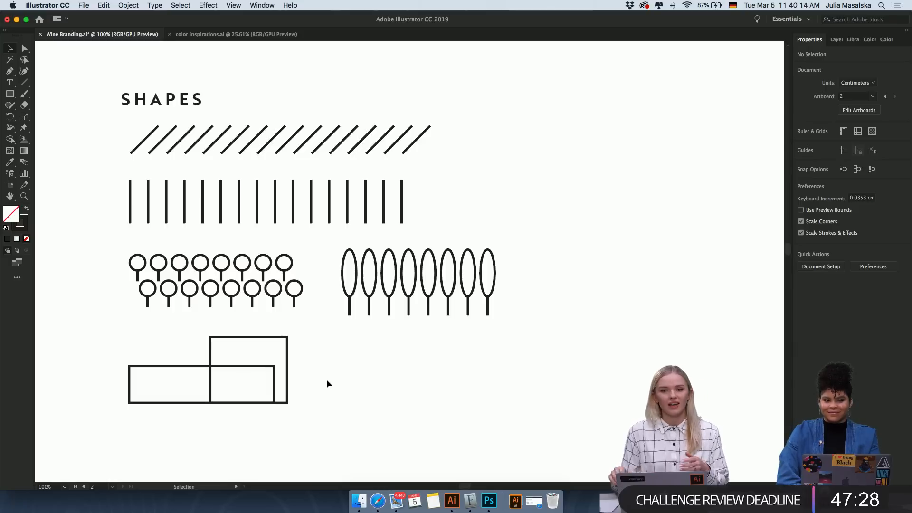
pyautogui.moveTo(328, 344); pyautogui.dragTo(249, 383)
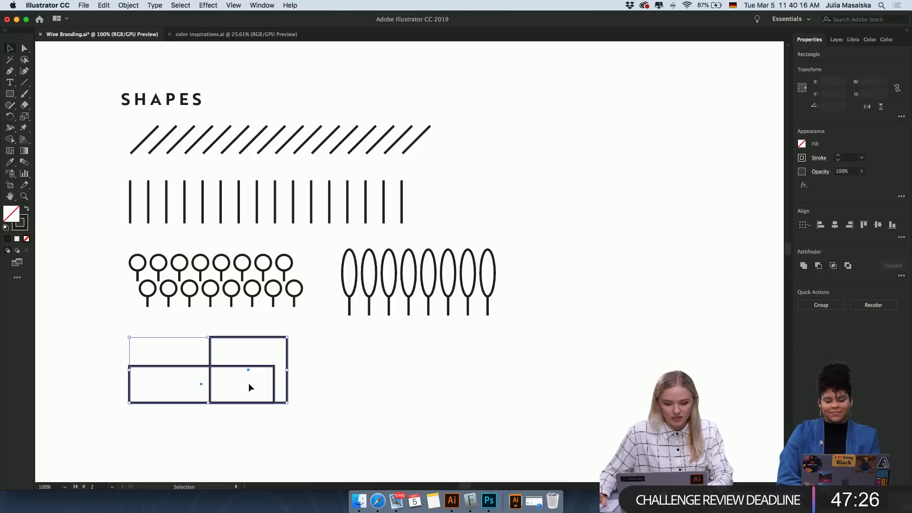
pyautogui.click(319, 370)
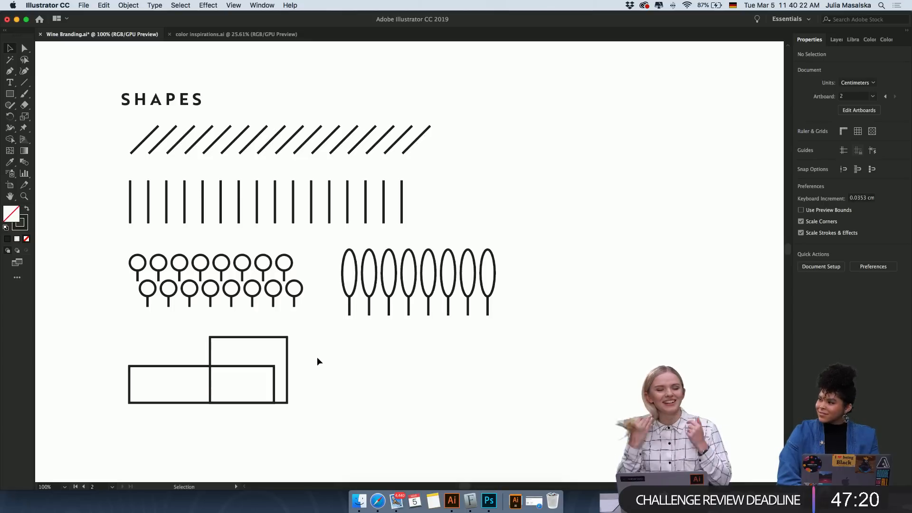
pyautogui.click(288, 371)
pyautogui.click(310, 380)
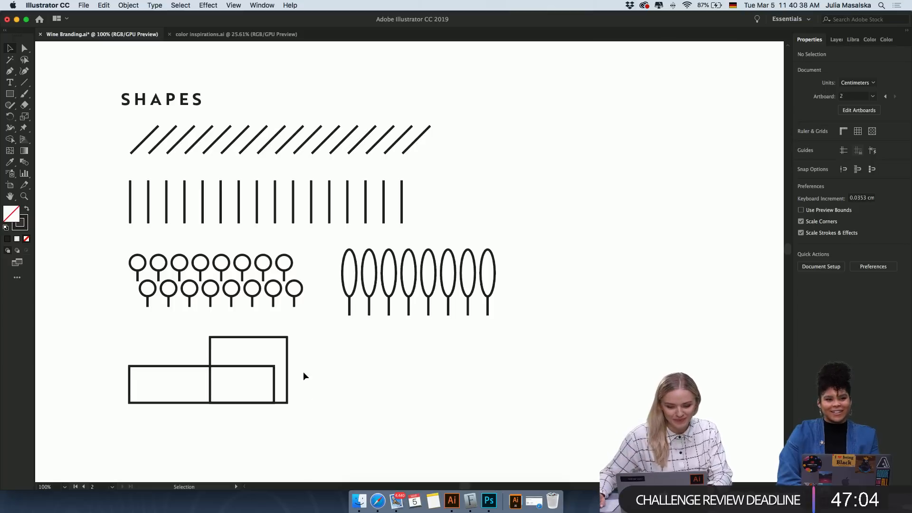
# Split the two overlapping rectangles into separate pieces with the Divide pathfinder.
pyautogui.moveTo(296, 376); pyautogui.dragTo(256, 395)
pyautogui.press('super+equal')
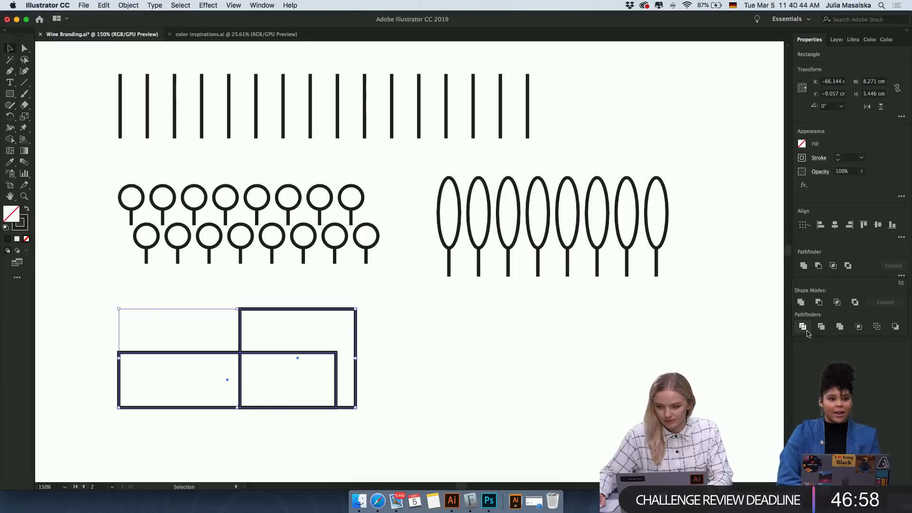
pyautogui.click(562, 392)
# Isolate the divided group and delete the piece where the two rectangles overlap.
pyautogui.doubleClick(317, 354)
pyautogui.click(317, 353)
pyautogui.press('a')
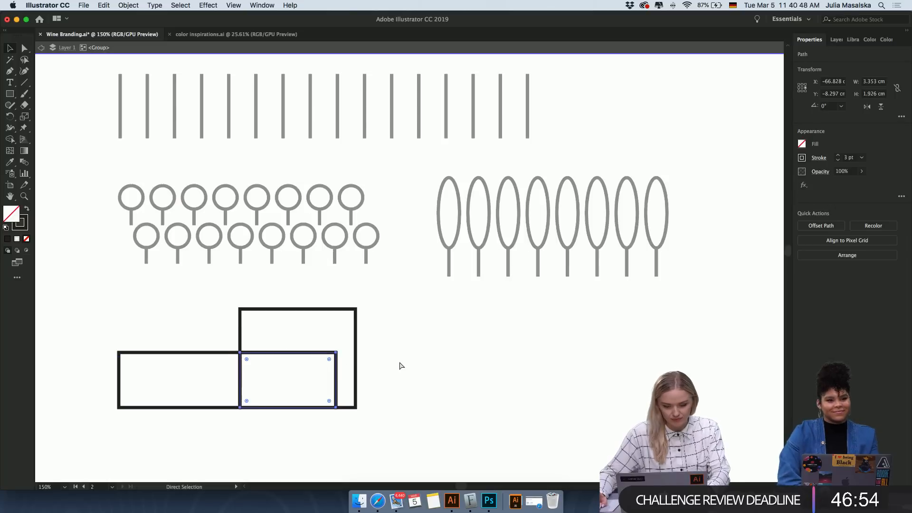
pyautogui.press('super+x')
pyautogui.press('super+z')
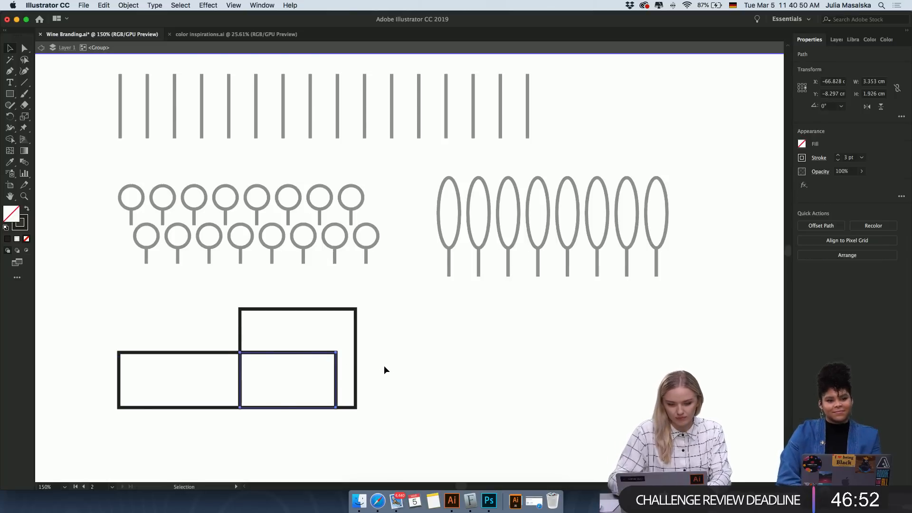
pyautogui.keyDown('alt'); pyautogui.scroll(4, 377, 366); pyautogui.keyUp('alt')
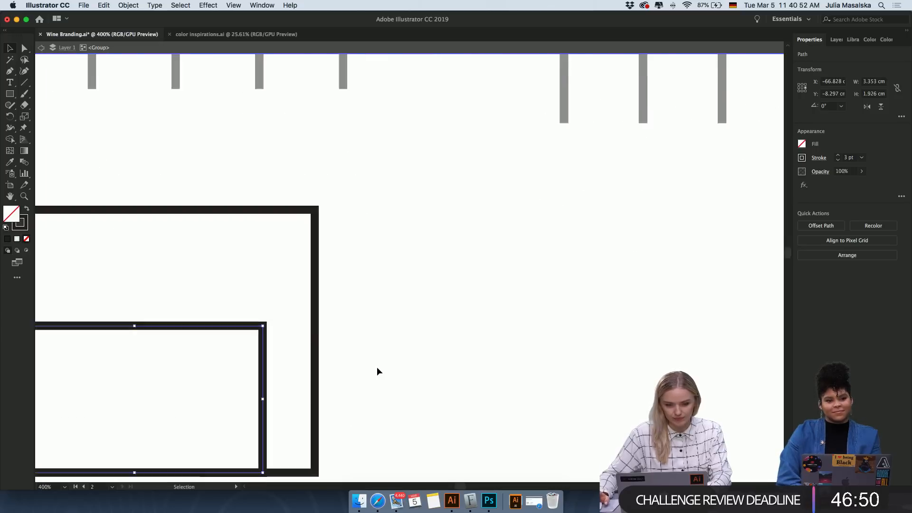
pyautogui.keyDown('alt'); pyautogui.scroll(-2, 377, 366); pyautogui.keyUp('alt')
pyautogui.hscroll(-1, 377, 366)
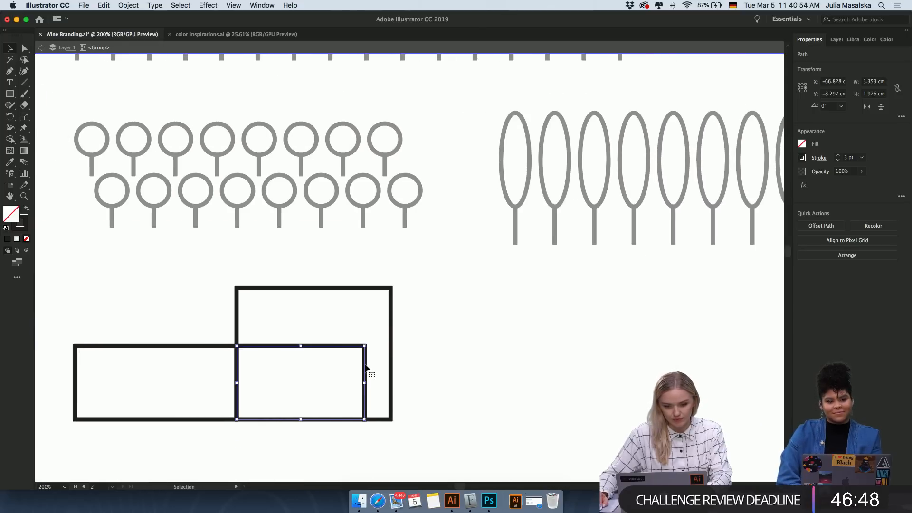
pyautogui.doubleClick(365, 366)
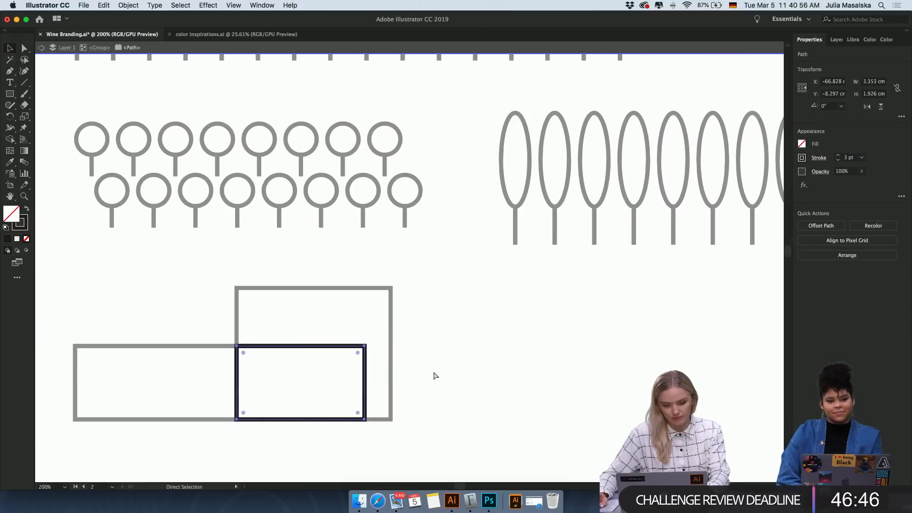
pyautogui.click(415, 381)
pyautogui.doubleClick(415, 381)
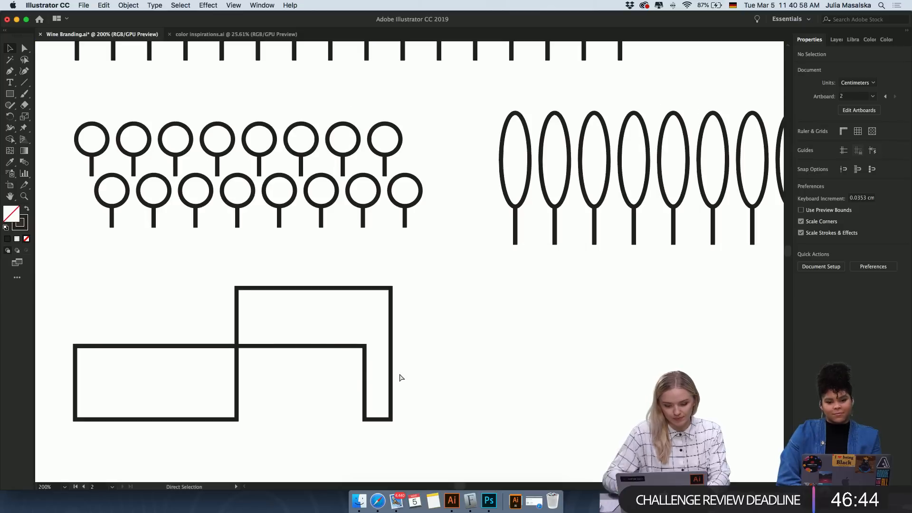
# Undo the deletion, the Divide operation and the second rectangle, leaving only the original wide rectangle.
pyautogui.press('super+z')
pyautogui.press('super+z')
pyautogui.press('super+z')
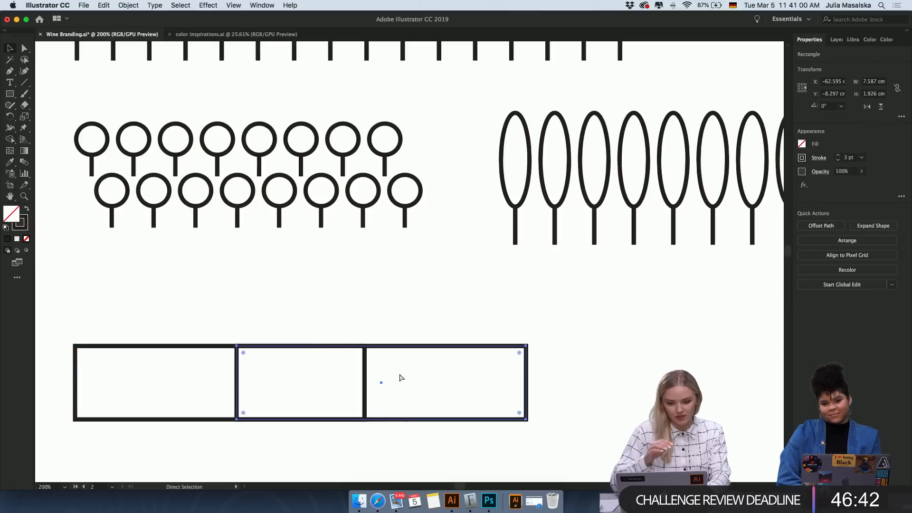
pyautogui.press('super+z')
pyautogui.press('v')
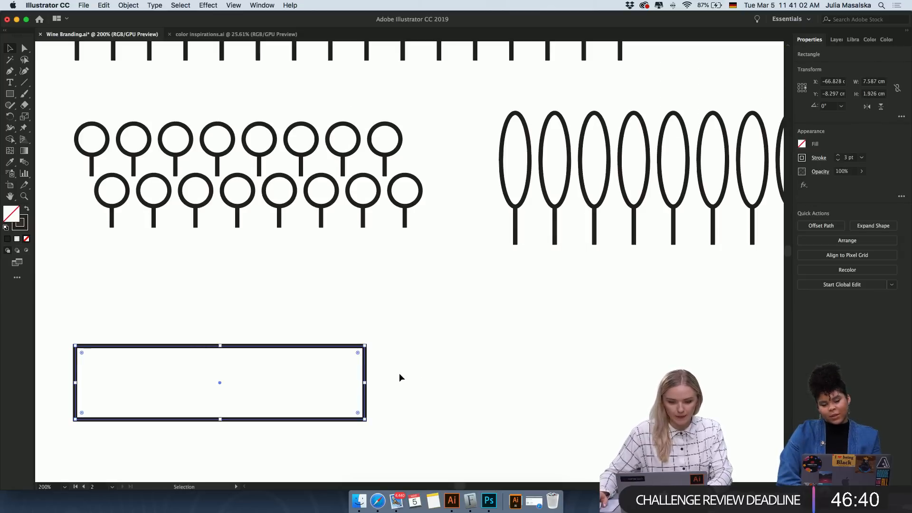
pyautogui.click(399, 372)
# Draw a closed building outline beside the rectangle with the Pen tool: a low flat-roofed part joined to a taller gabled part, about 4.9 × 3.4 cm.
pyautogui.hscroll(3, 397, 351)
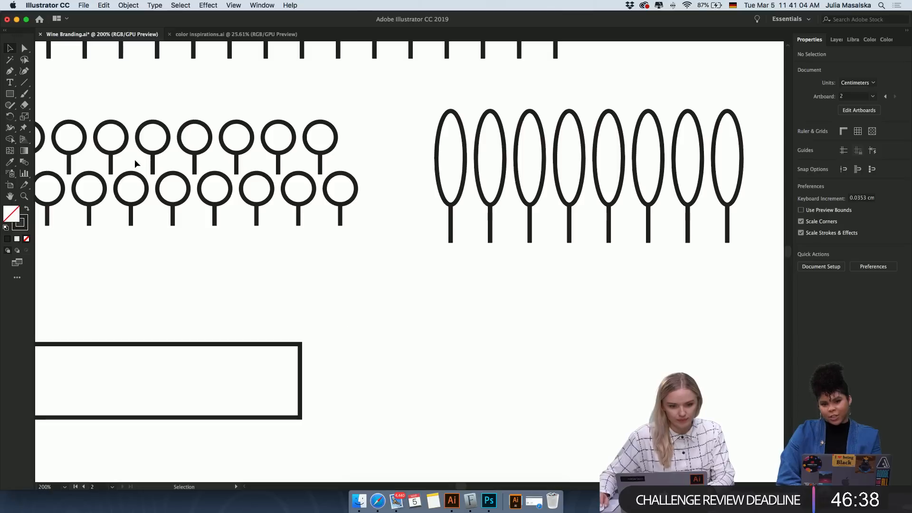
pyautogui.click(9, 71)
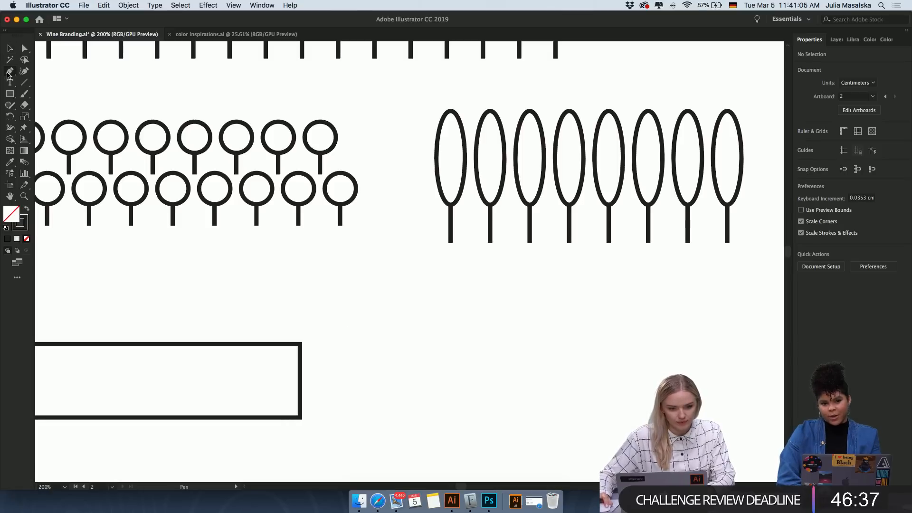
pyautogui.click(339, 418)
pyautogui.click(339, 351)
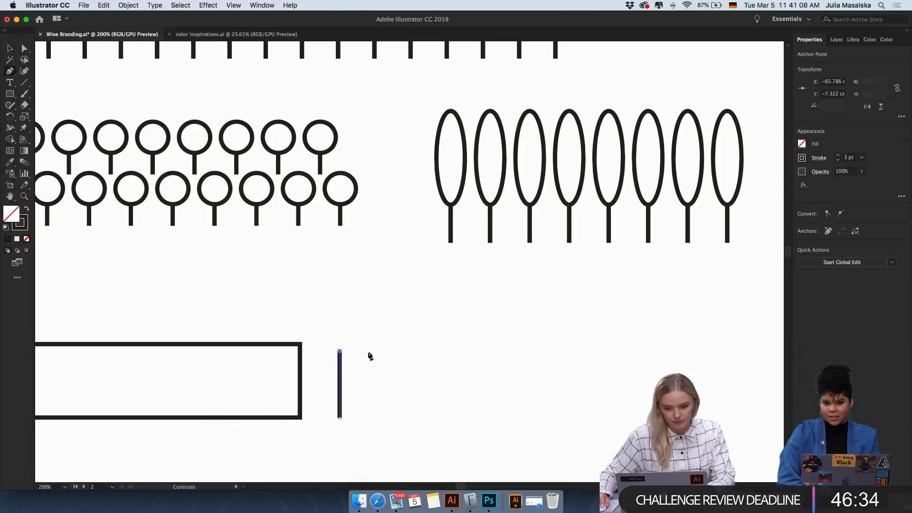
pyautogui.click(440, 351)
pyautogui.click(439, 306)
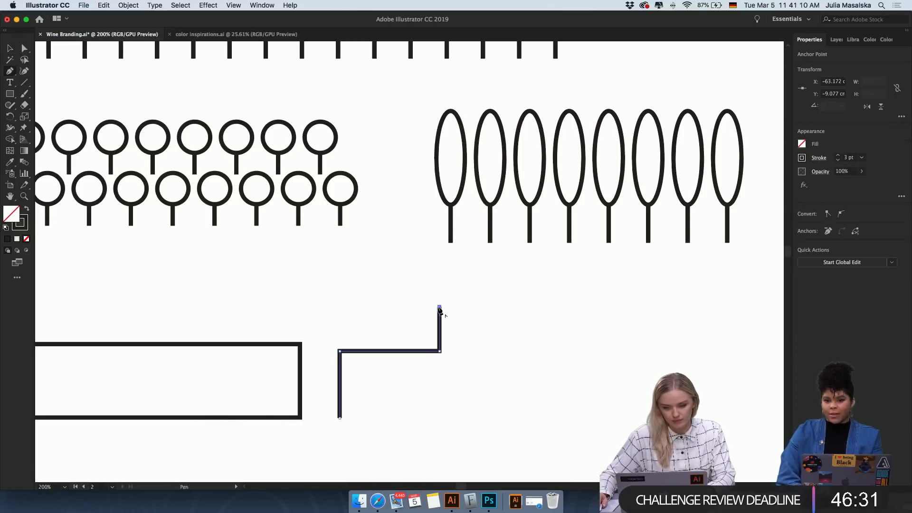
pyautogui.click(483, 287)
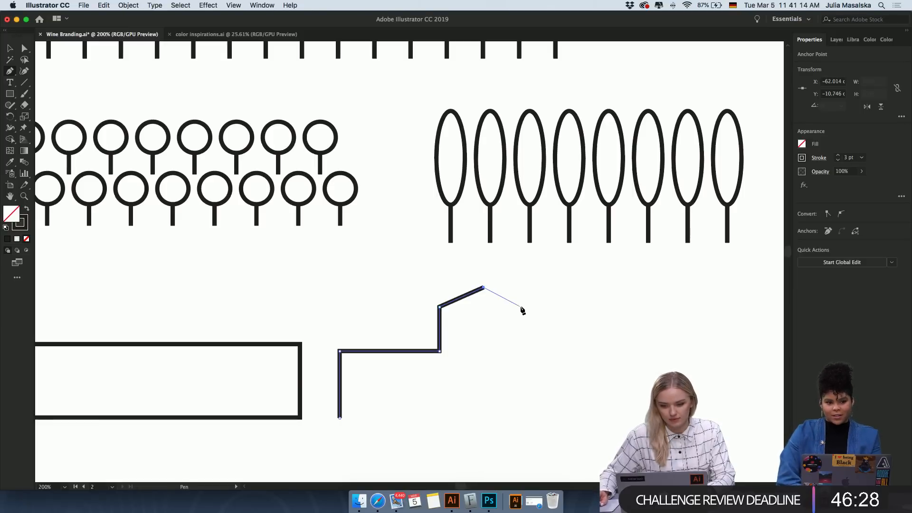
pyautogui.click(526, 308)
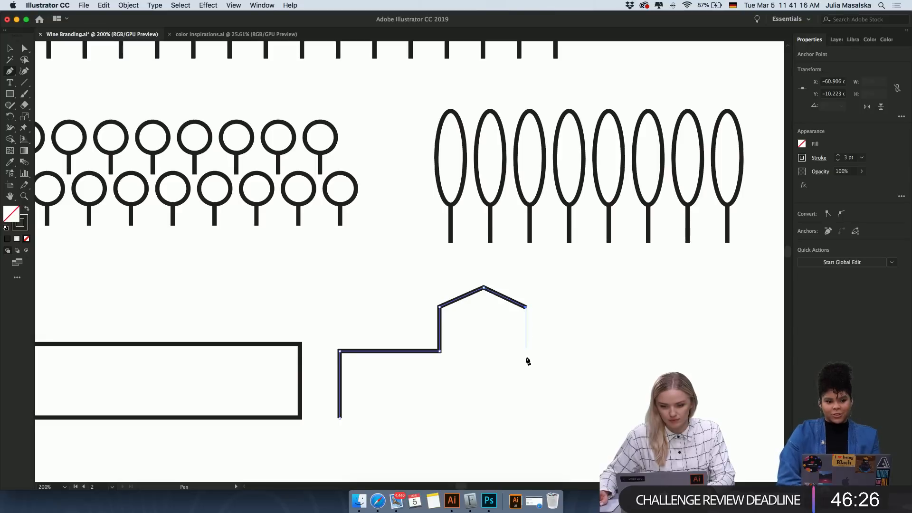
pyautogui.click(525, 418)
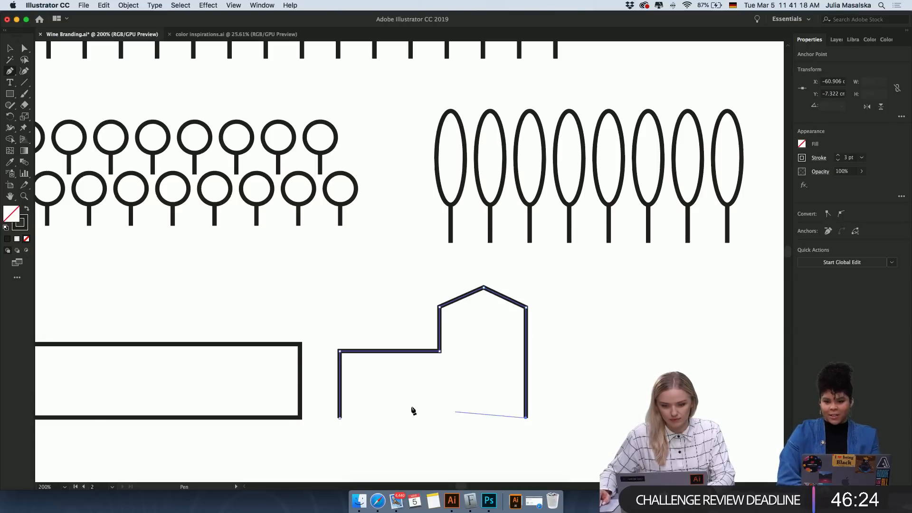
pyautogui.click(339, 419)
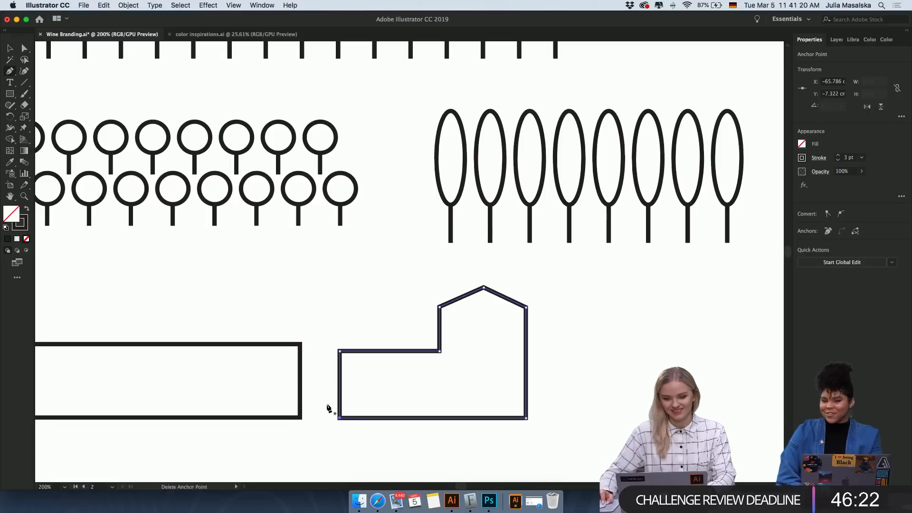
pyautogui.click(9, 48)
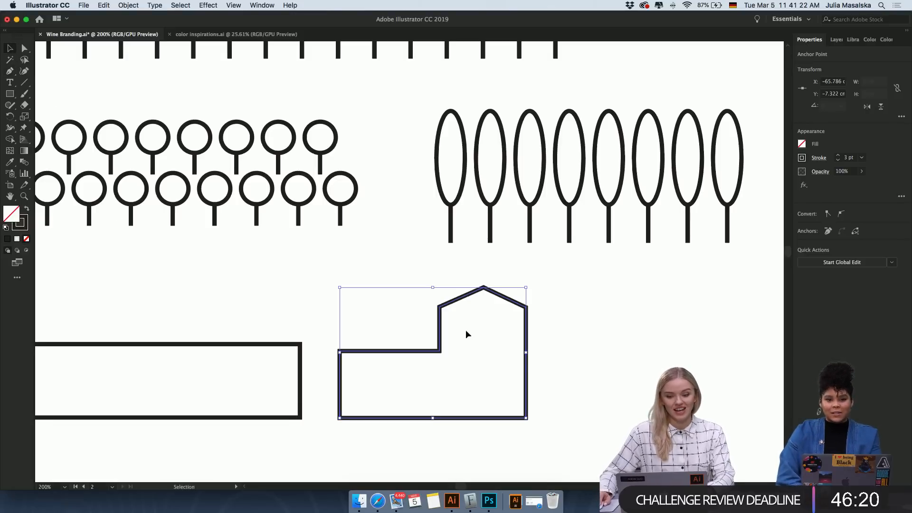
pyautogui.click(571, 365)
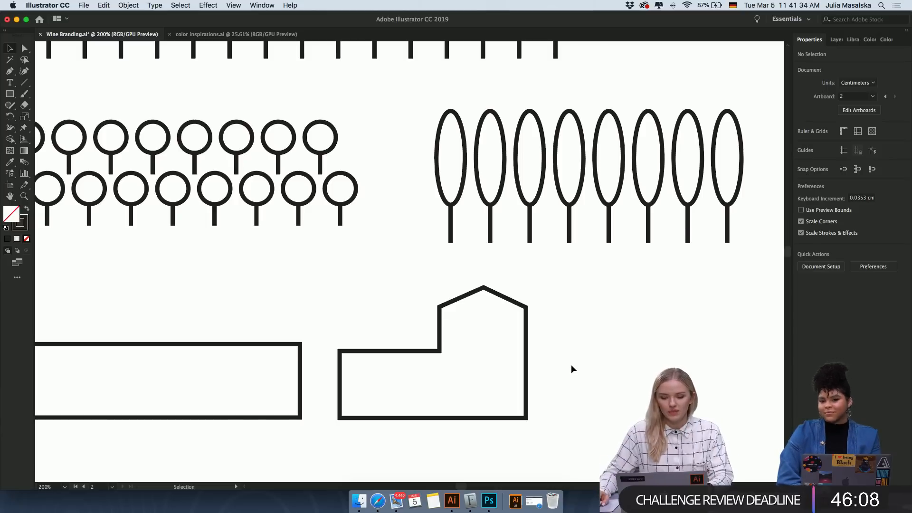
# Move the anchor point at the gabled roof's right eave slightly down, to about Y −10.21 cm.
pyautogui.hscroll(1, 572, 366)
pyautogui.scroll(2, 562, 349)
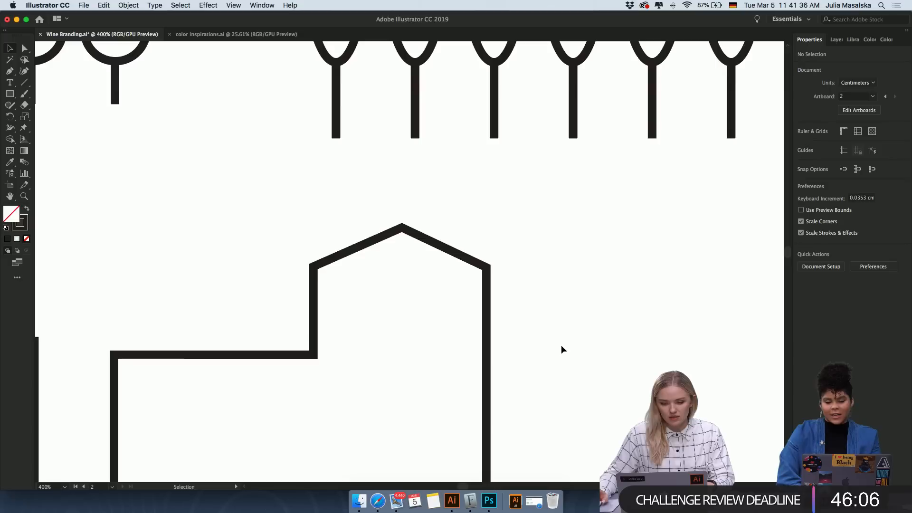
pyautogui.scroll(-1, 562, 349)
pyautogui.scroll(-2, 561, 349)
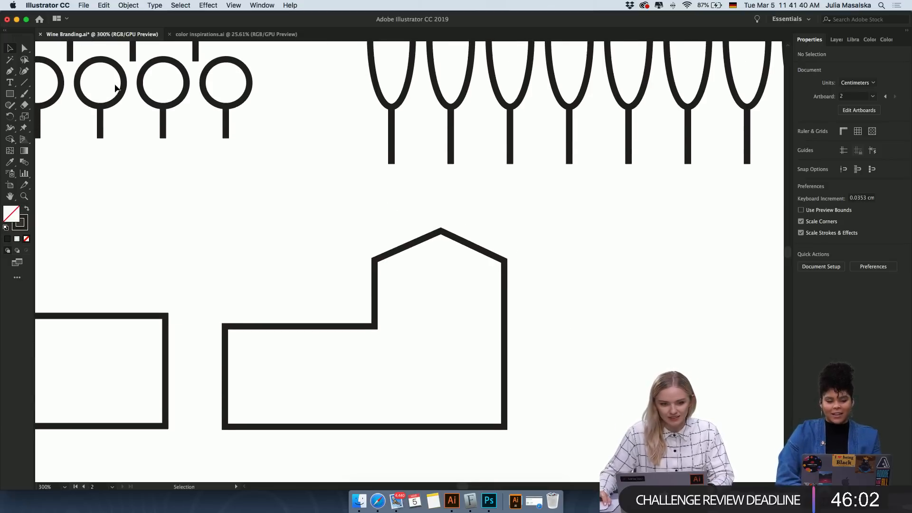
pyautogui.click(25, 48)
pyautogui.scroll(1, 477, 251)
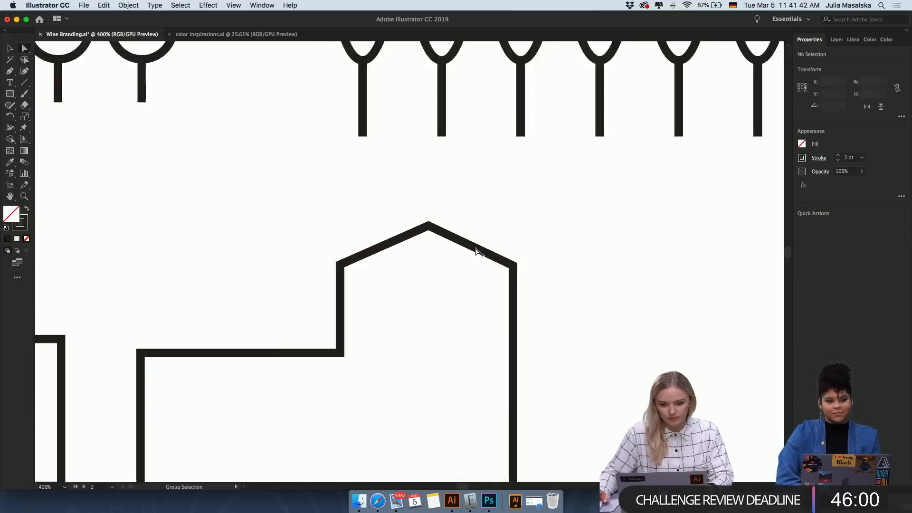
pyautogui.scroll(3, 477, 251)
pyautogui.click(546, 284)
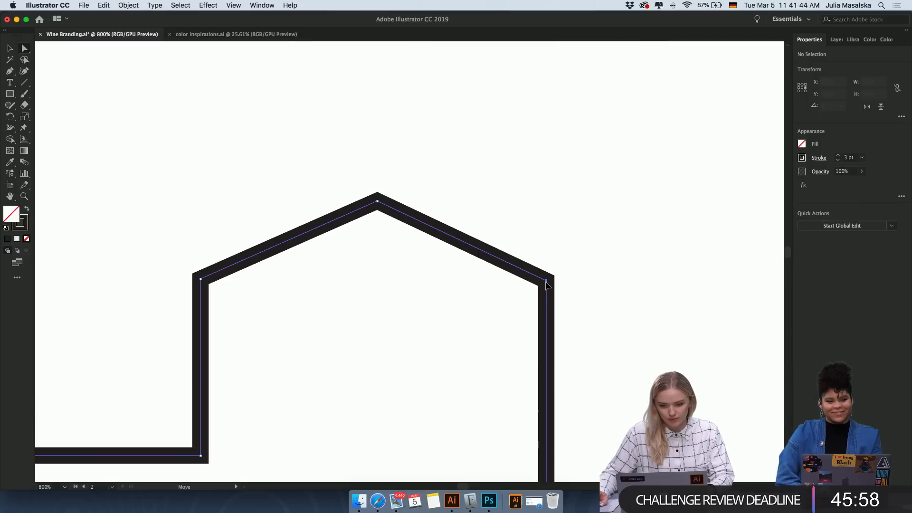
pyautogui.click(547, 281)
pyautogui.moveTo(546, 277); pyautogui.dragTo(545, 283)
pyautogui.click(588, 291)
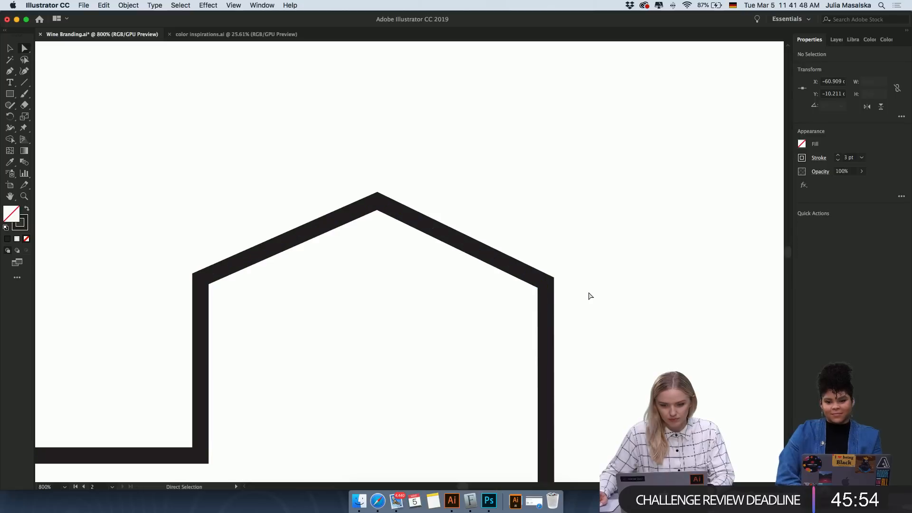
# Place a copy of the gabled building outline to its right on the same baseline, leaving a small gap.
pyautogui.scroll(-5, 588, 294)
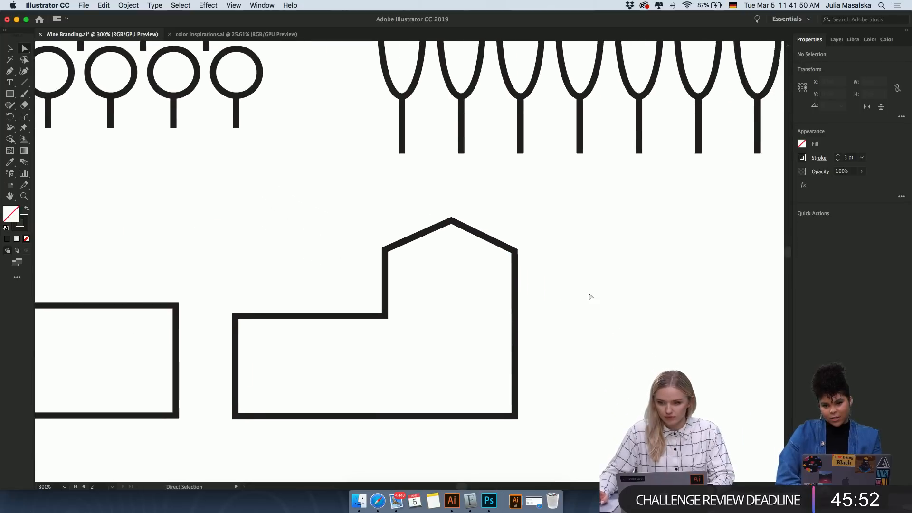
pyautogui.scroll(-1, 589, 296)
pyautogui.hscroll(1, 588, 297)
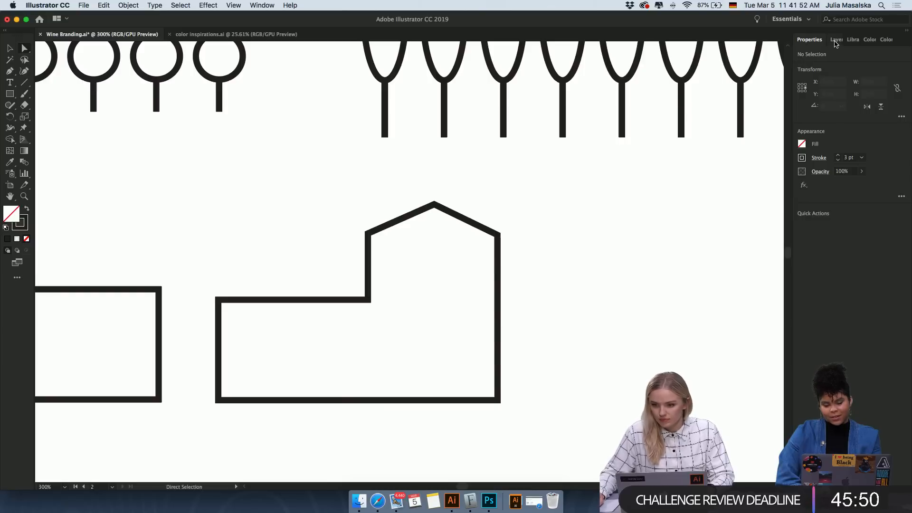
pyautogui.scroll(-3, 587, 279)
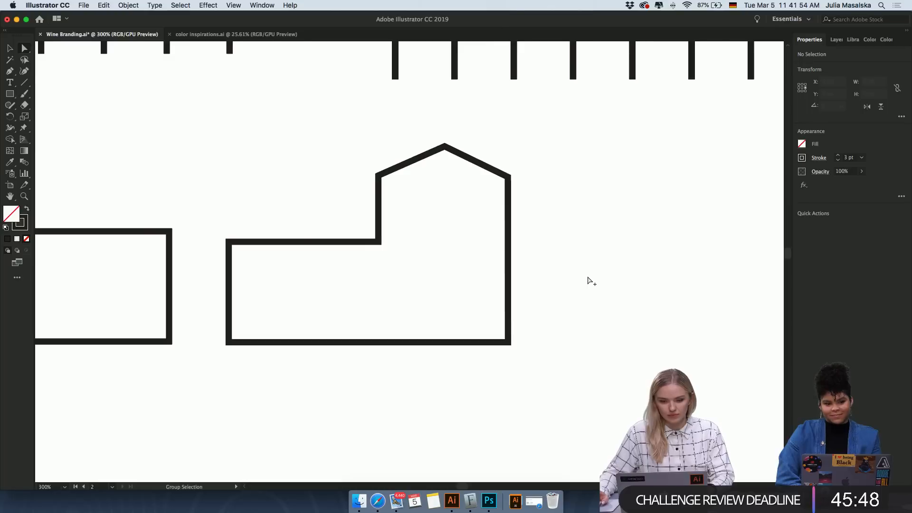
pyautogui.scroll(-3, 588, 280)
pyautogui.hscroll(3, 586, 280)
pyautogui.moveTo(563, 251); pyautogui.dragTo(505, 287)
pyautogui.click(526, 329)
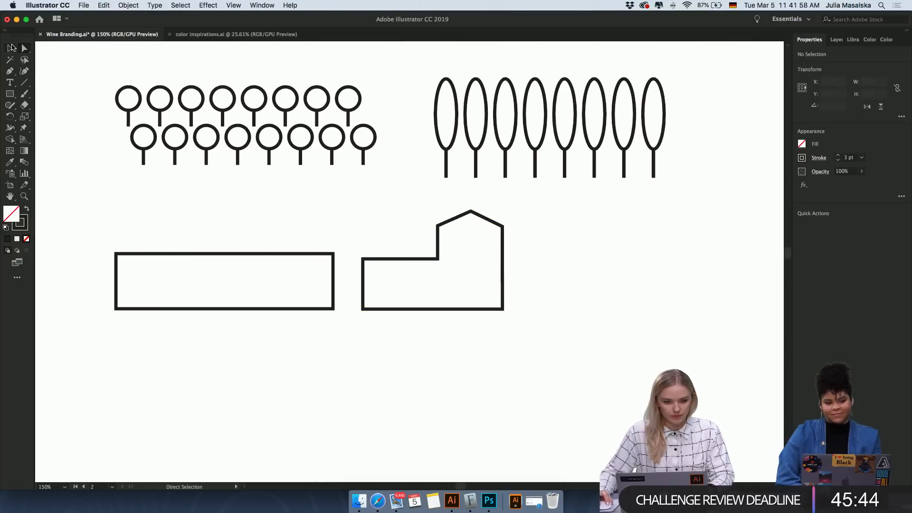
pyautogui.click(9, 48)
pyautogui.hscroll(5, 598, 252)
pyautogui.scroll(-3, 598, 251)
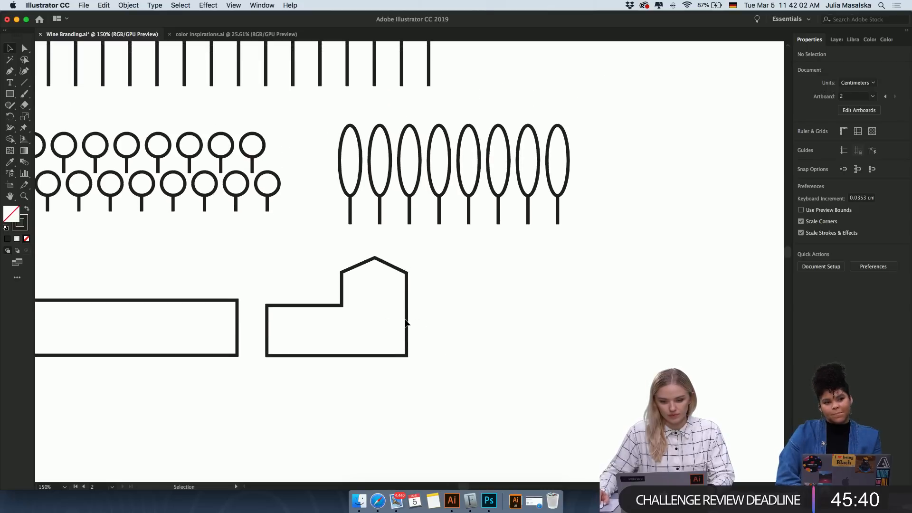
pyautogui.moveTo(405, 324); pyautogui.dragTo(577, 323)
pyautogui.click(663, 330)
# Reflect the copied building outline across the vertical axis so its gabled part faces the original.
pyautogui.scroll(-2, 619, 353)
pyautogui.scroll(2, 619, 353)
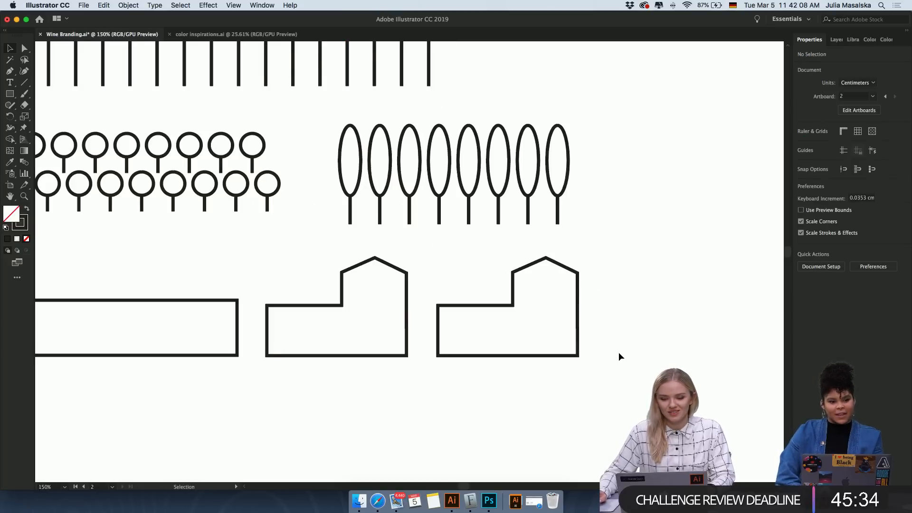
pyautogui.scroll(1, 619, 352)
pyautogui.scroll(-2, 618, 352)
pyautogui.scroll(-1, 618, 352)
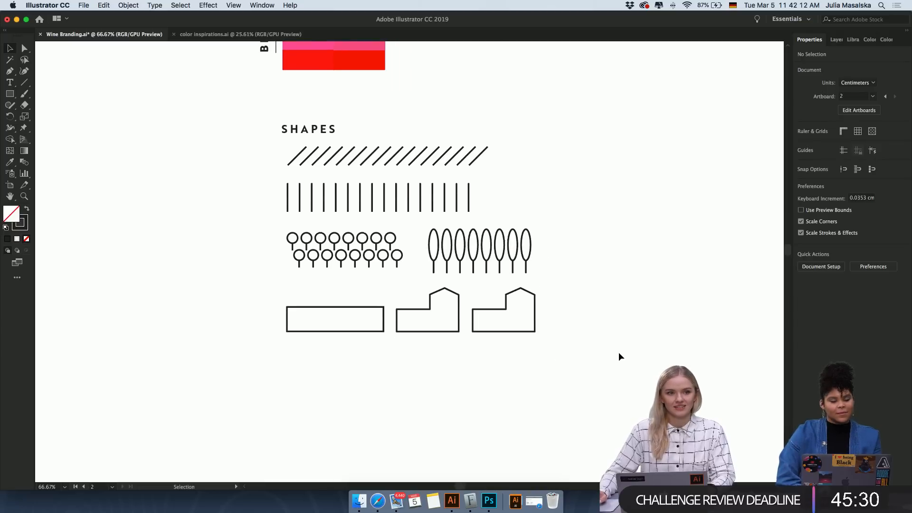
pyautogui.scroll(5, 531, 338)
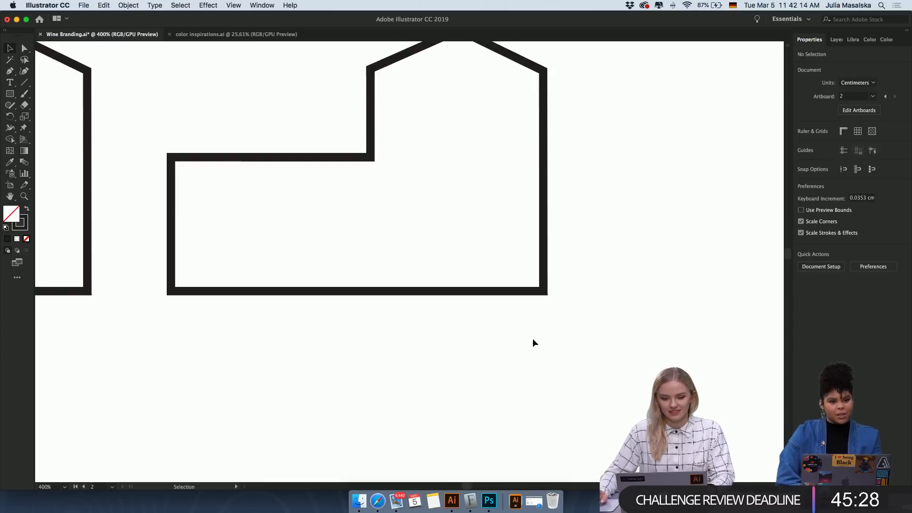
pyautogui.scroll(-1, 533, 342)
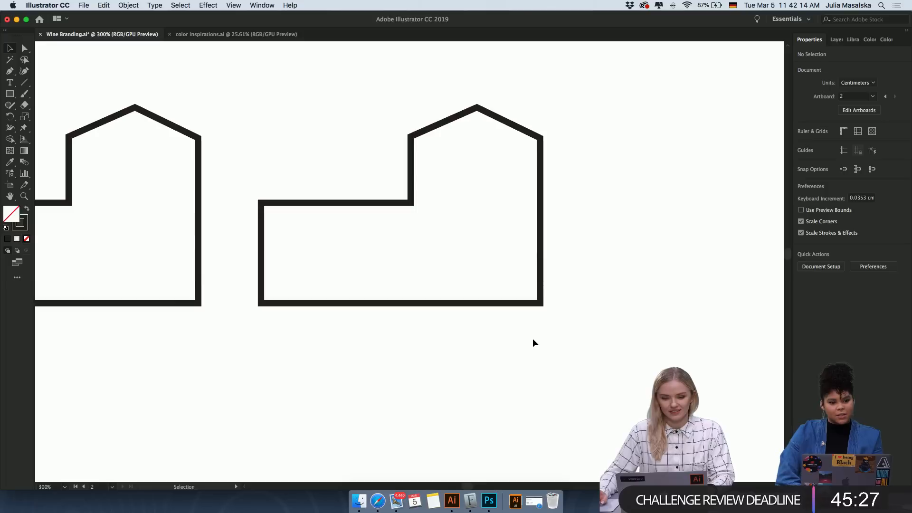
pyautogui.click(530, 305)
pyautogui.rightClick(531, 304)
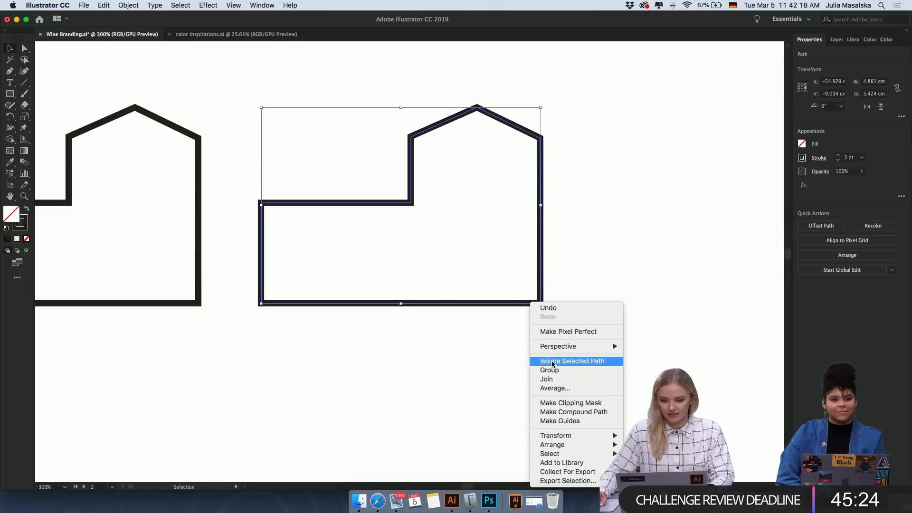
pyautogui.moveTo(603, 435)
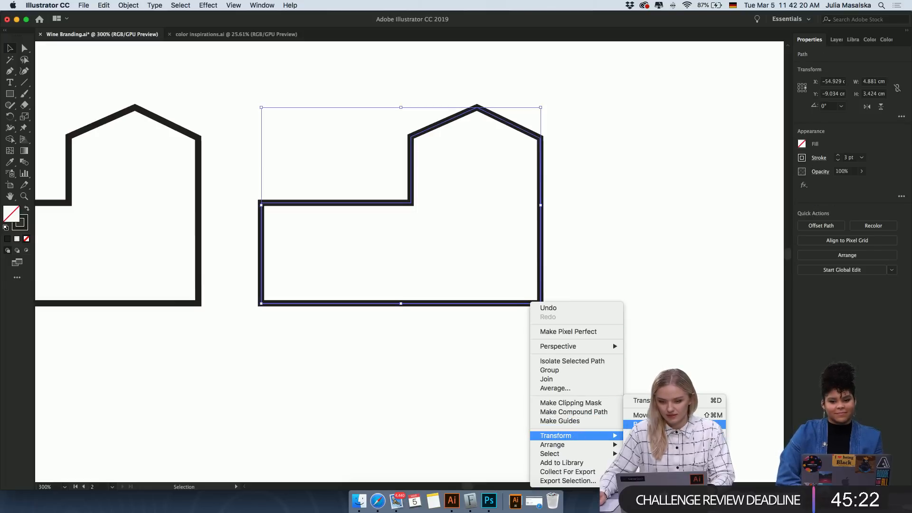
pyautogui.click(655, 433)
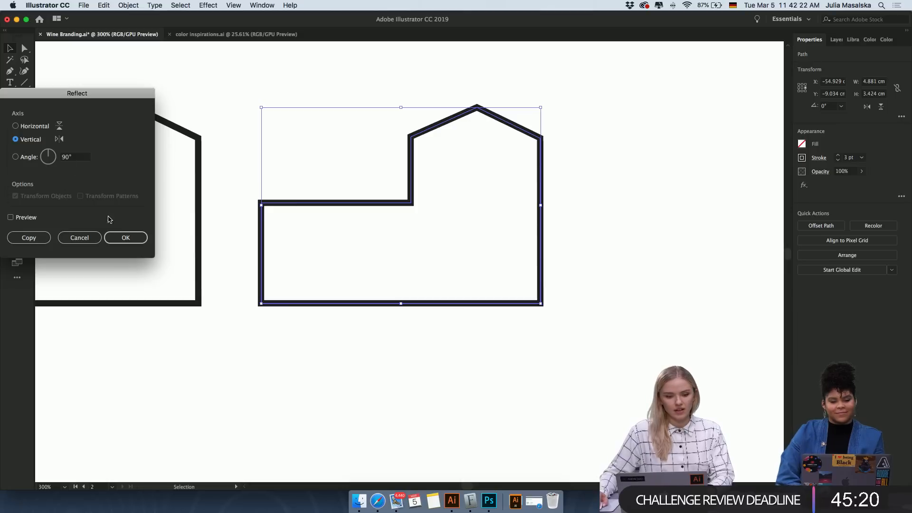
pyautogui.click(125, 238)
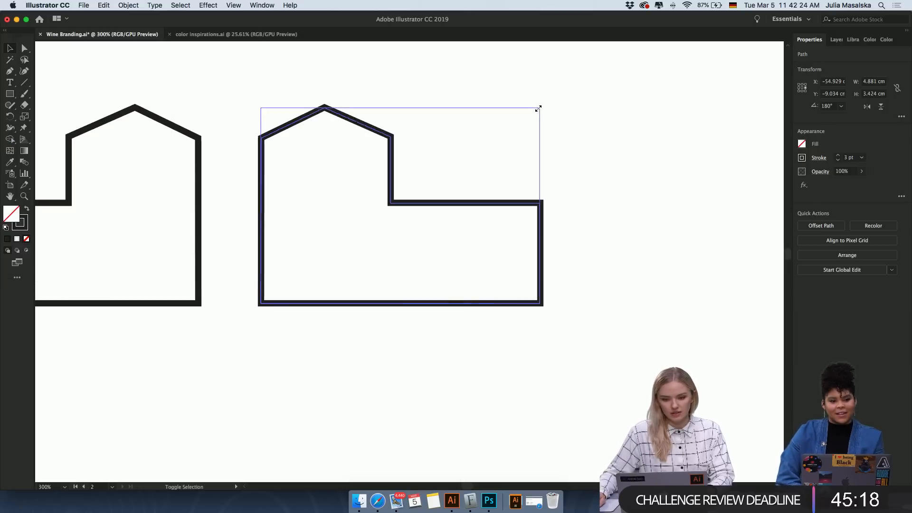
# Scale the reflected building down proportionally to about 2.6 × 1.8 cm and set its stroke weight to 3 pt.
pyautogui.moveTo(540, 107); pyautogui.dragTo(441, 203)
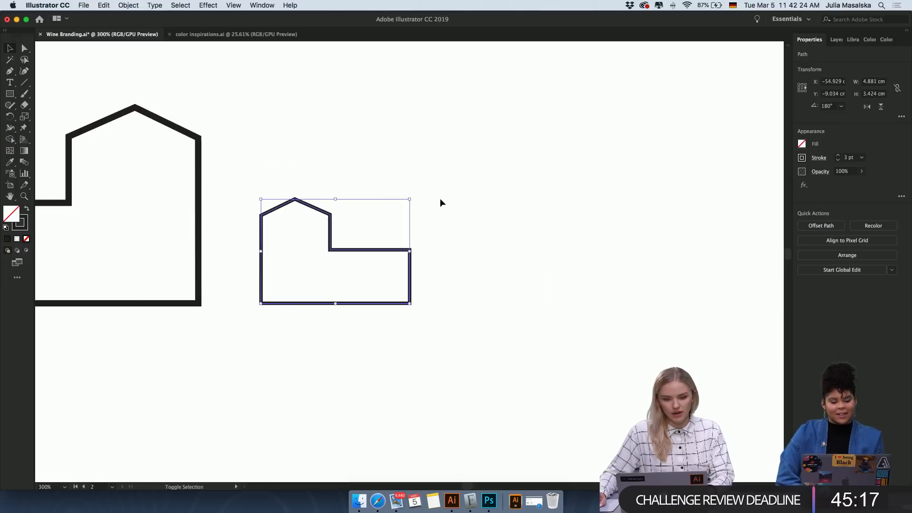
pyautogui.click(861, 157)
pyautogui.click(873, 220)
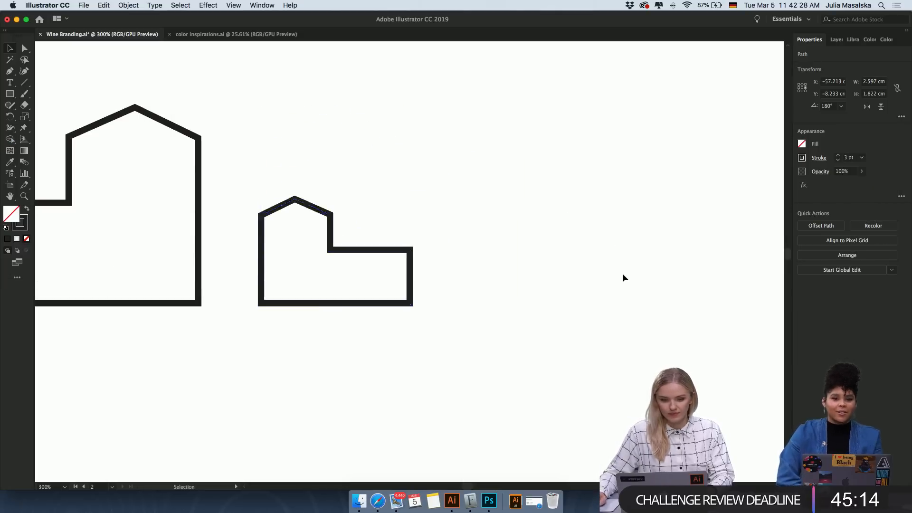
pyautogui.click(620, 276)
# Shift the small building slightly right along the shared baseline to widen its gap from the large one.
pyautogui.press('super+1')
pyautogui.hscroll(2, 593, 291)
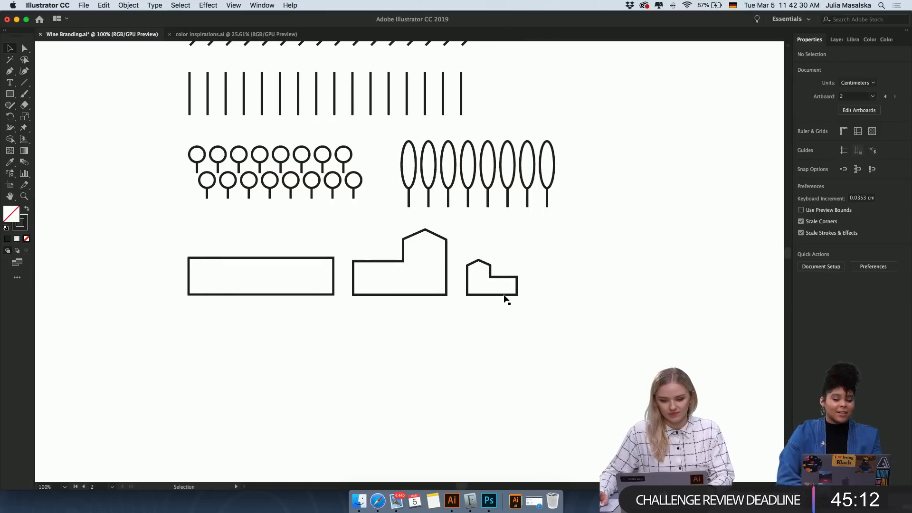
pyautogui.moveTo(504, 295); pyautogui.dragTo(512, 295)
pyautogui.click(598, 296)
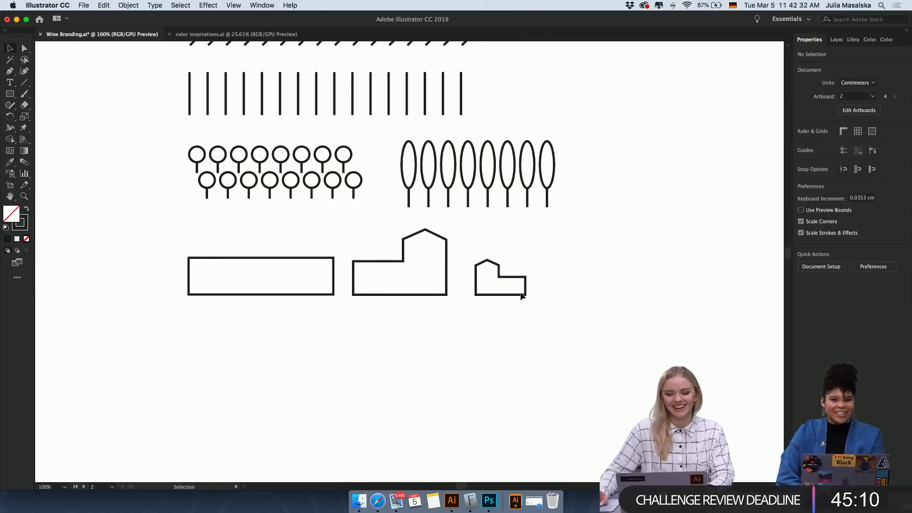
pyautogui.scroll(2, 520, 292)
pyautogui.scroll(-3, 521, 292)
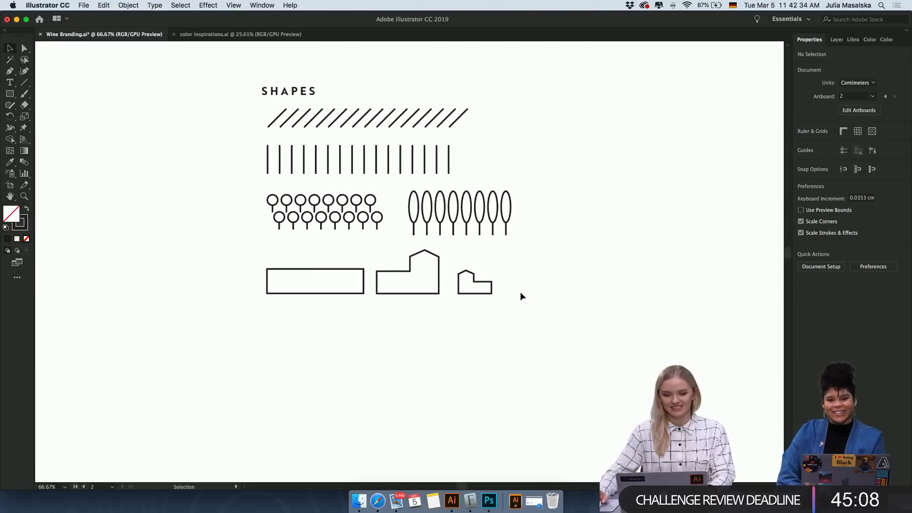
pyautogui.scroll(1, 521, 294)
pyautogui.scroll(-3, 521, 295)
pyautogui.scroll(-2, 521, 296)
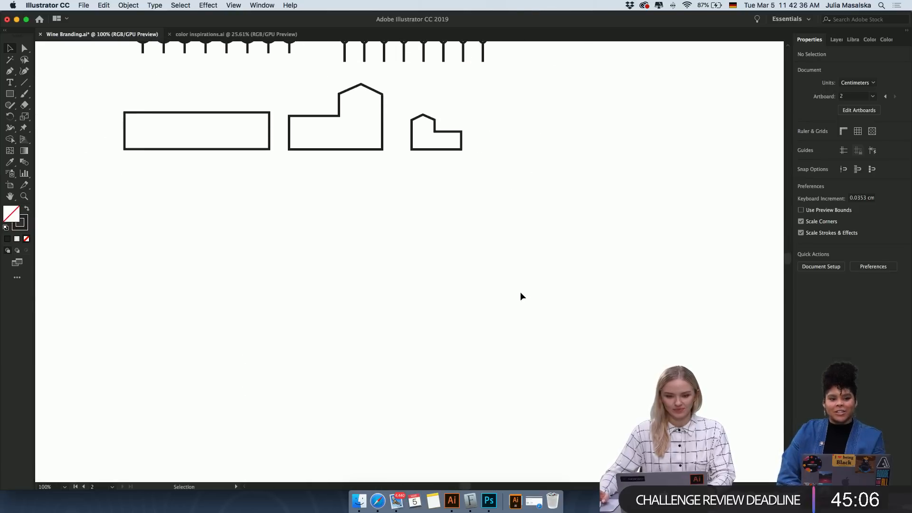
pyautogui.scroll(7, 521, 295)
pyautogui.scroll(2, 521, 295)
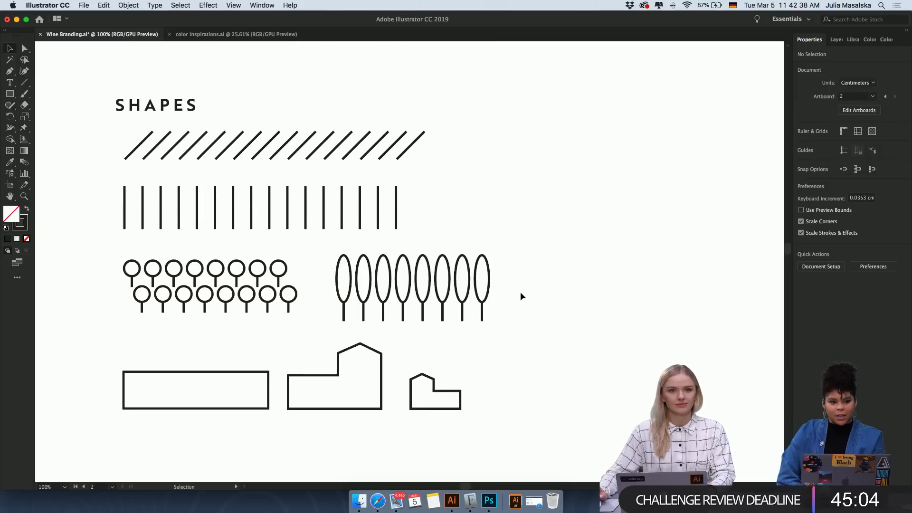
pyautogui.scroll(-1, 521, 295)
pyautogui.scroll(1, 520, 296)
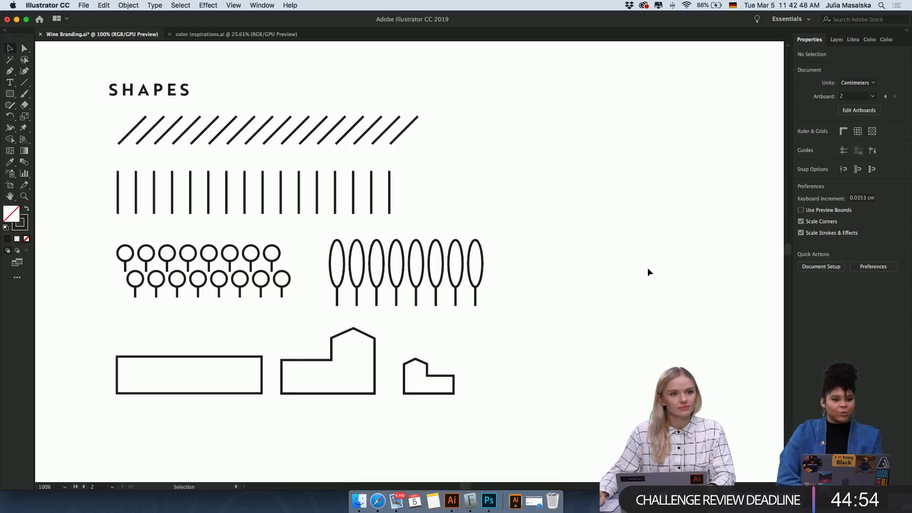
# Draw an unfilled rectangle about 10 × 4.7 cm with a 3 pt stroke in the empty area below the building outlines.
pyautogui.scroll(-3, 606, 299)
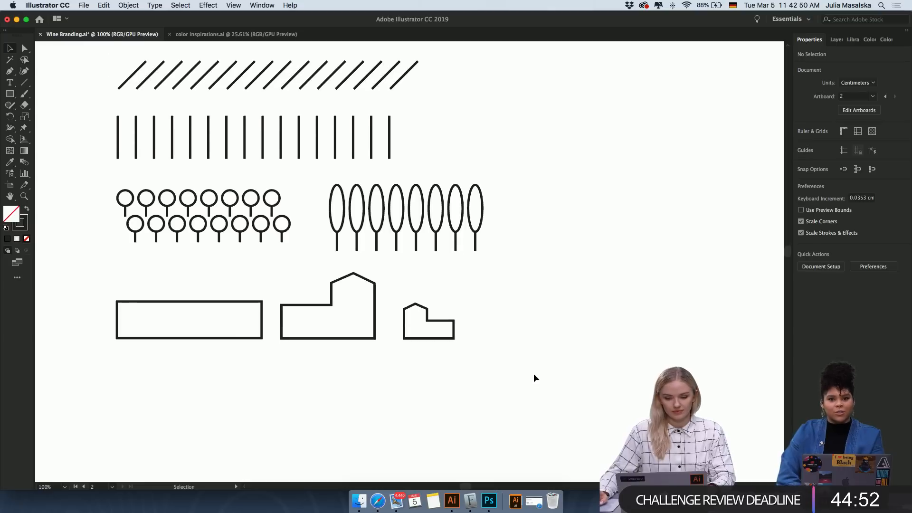
pyautogui.scroll(-2, 344, 248)
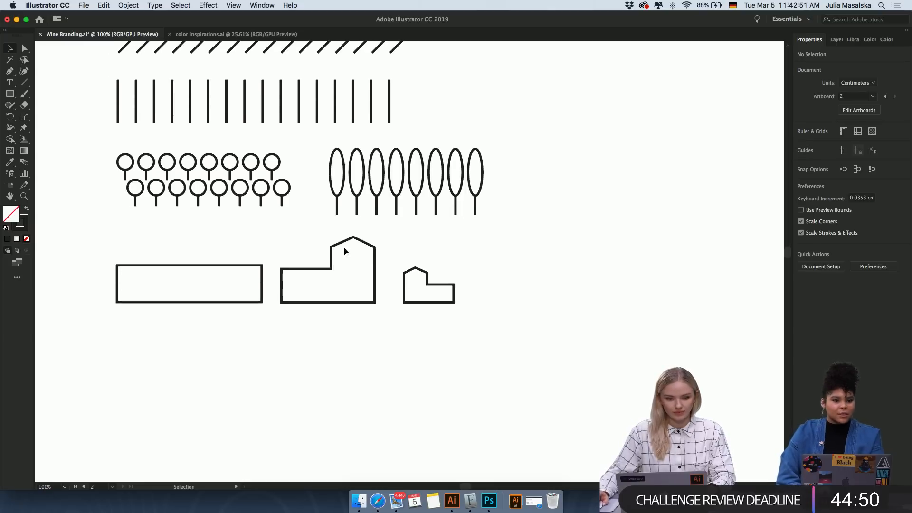
pyautogui.click(10, 94)
pyautogui.moveTo(114, 451); pyautogui.dragTo(306, 362)
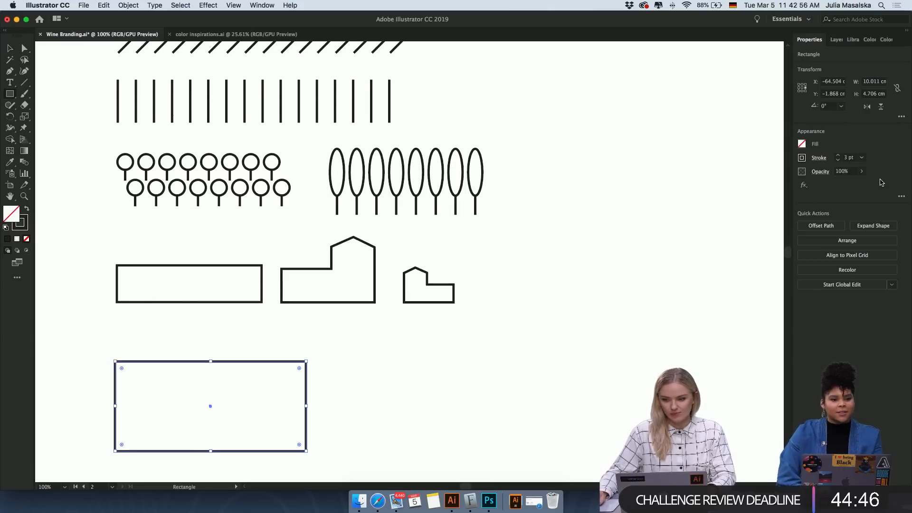
pyautogui.click(8, 50)
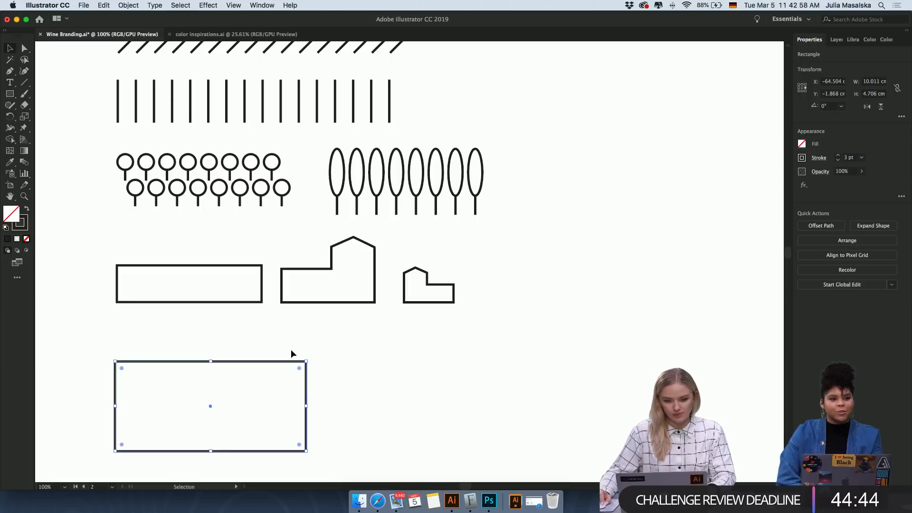
# Move the large rectangle away from the Shapes rows into the open space right of the small building.
pyautogui.moveTo(308, 393); pyautogui.dragTo(526, 392)
pyautogui.press('BackSpace')
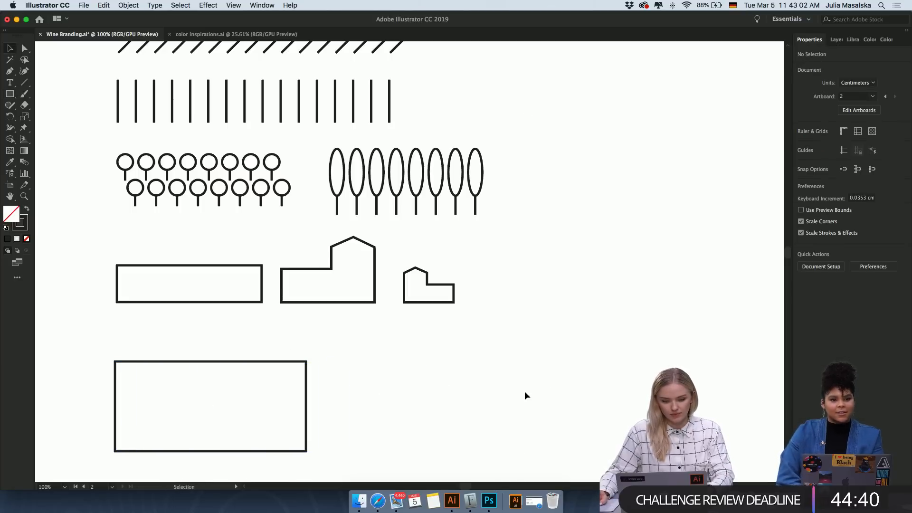
pyautogui.press('super+minus')
pyautogui.press('super+minus')
pyautogui.press('super+minus')
pyautogui.hscroll(1, 524, 391)
pyautogui.scroll(2, 525, 392)
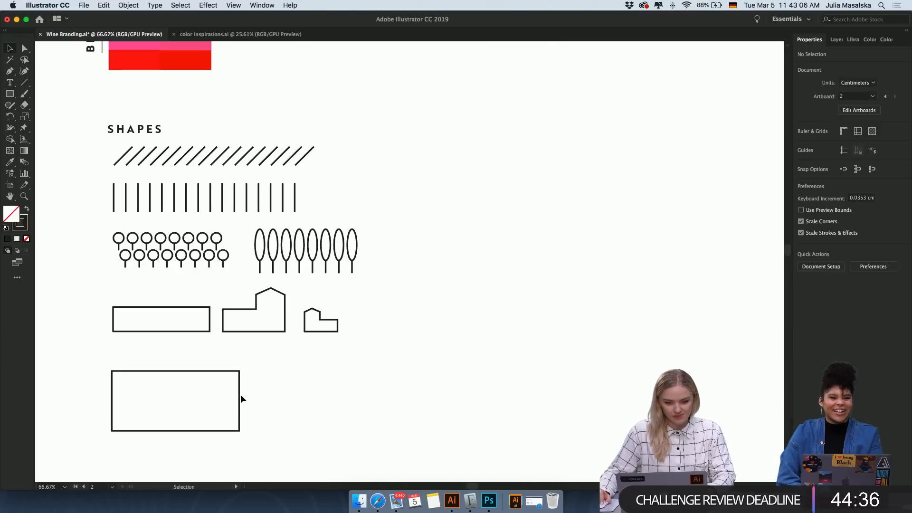
pyautogui.moveTo(240, 397); pyautogui.dragTo(574, 301)
pyautogui.click(650, 313)
# Move the row of diagonal lines onto the large rectangle's top edge, starting at its left corner.
pyautogui.scroll(1, 650, 309)
pyautogui.scroll(3, 650, 309)
pyautogui.hscroll(-3, 650, 309)
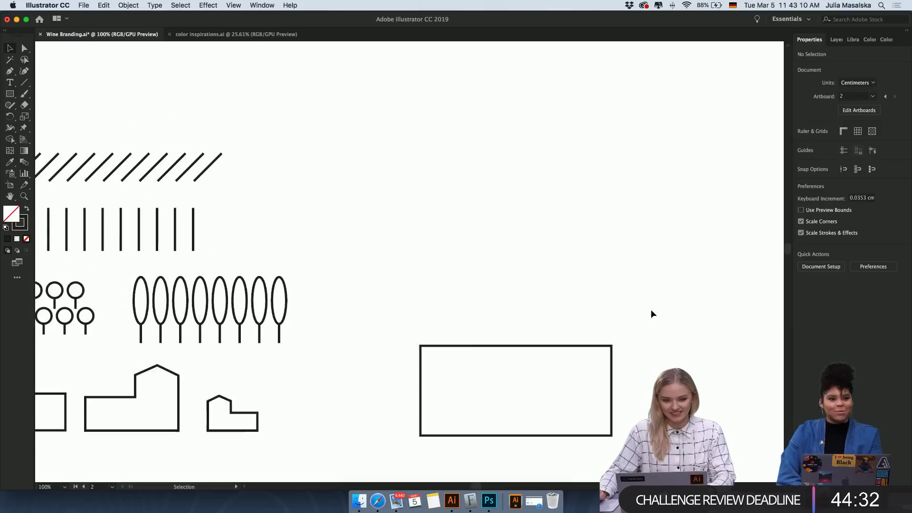
pyautogui.scroll(-2, 651, 309)
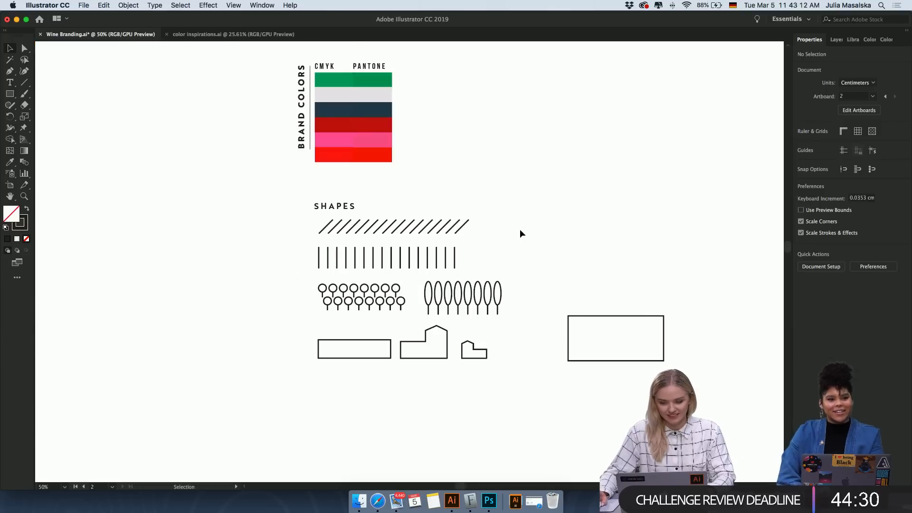
pyautogui.scroll(1, 520, 232)
pyautogui.hscroll(4, 520, 229)
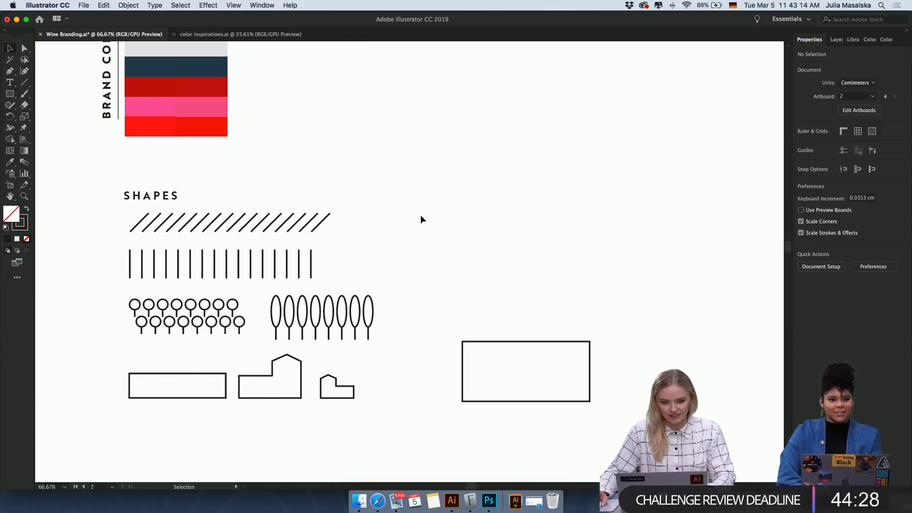
pyautogui.click(126, 232)
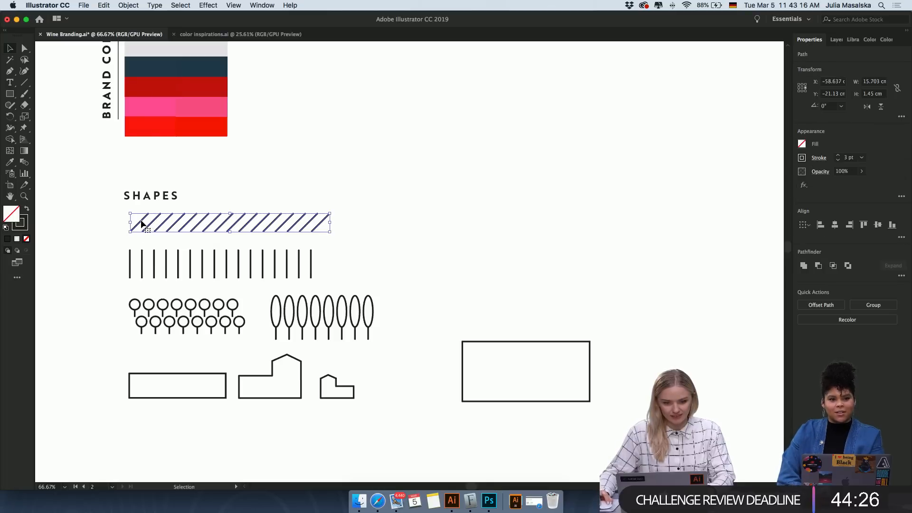
pyautogui.moveTo(141, 232)
pyautogui.mouseDown()
pyautogui.moveTo(320, 237)
pyautogui.moveTo(344, 226)
pyautogui.moveTo(512, 257)
pyautogui.moveTo(649, 334)
pyautogui.mouseUp()
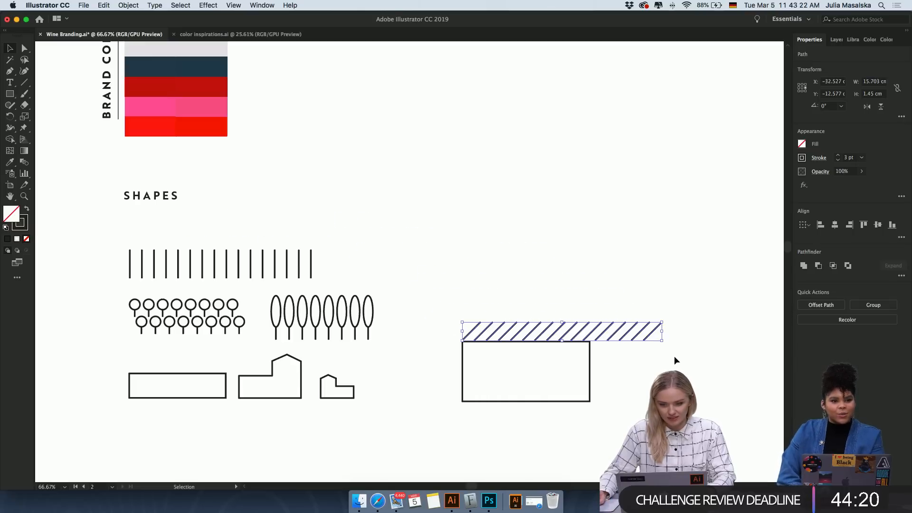
# Widen the rectangle rightward until its right side lines up with the end of the diagonal line row.
pyautogui.scroll(4, 674, 355)
pyautogui.scroll(-3, 674, 355)
pyautogui.scroll(-1, 674, 355)
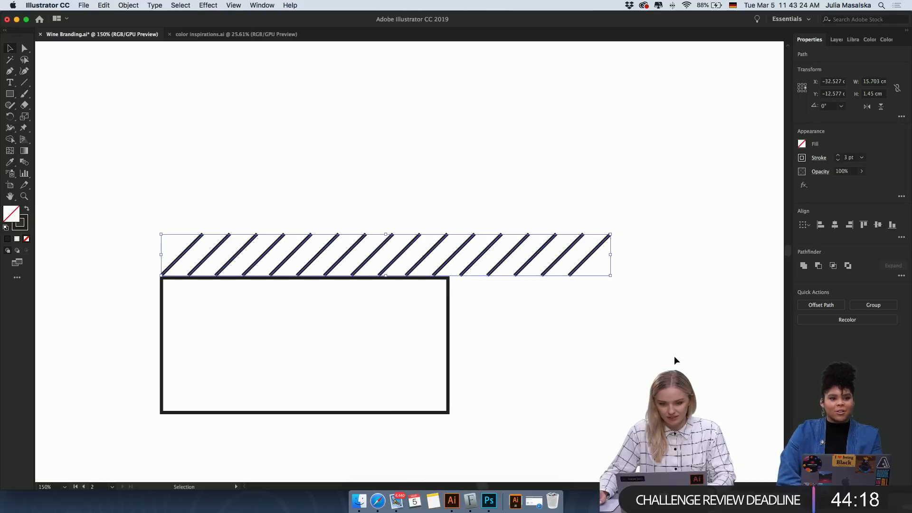
pyautogui.click(517, 343)
pyautogui.click(449, 341)
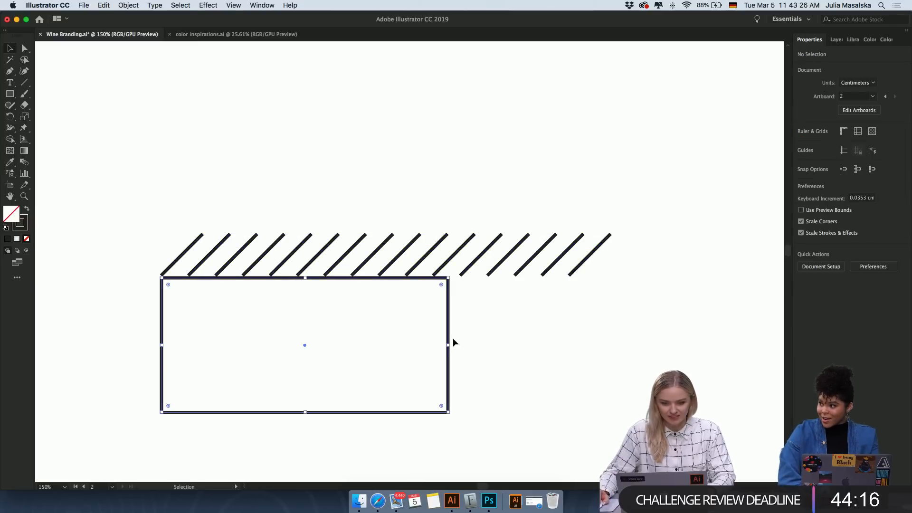
pyautogui.moveTo(449, 345); pyautogui.dragTo(610, 345)
pyautogui.click(631, 345)
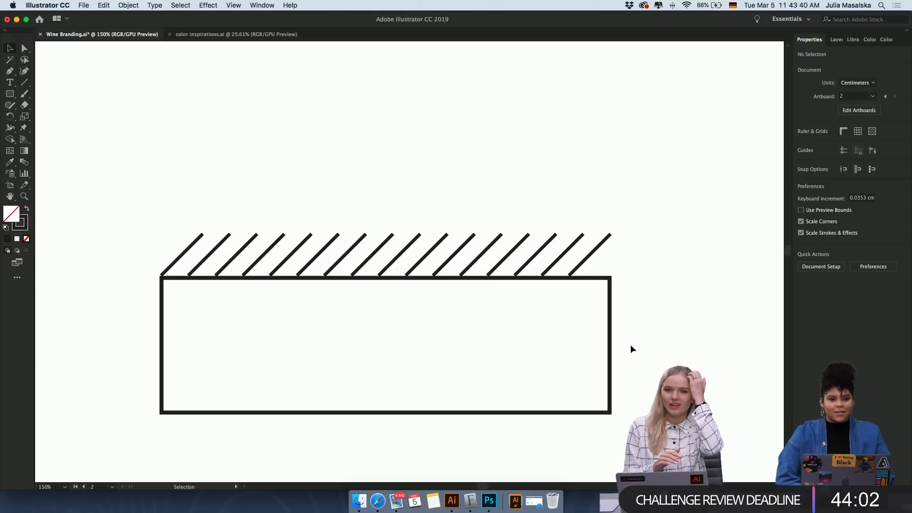
# Raise the rectangle's top edge slightly so it meets the lower ends of the diagonal lines.
pyautogui.click(589, 279)
pyautogui.moveTo(389, 280); pyautogui.dragTo(387, 276)
pyautogui.click(637, 303)
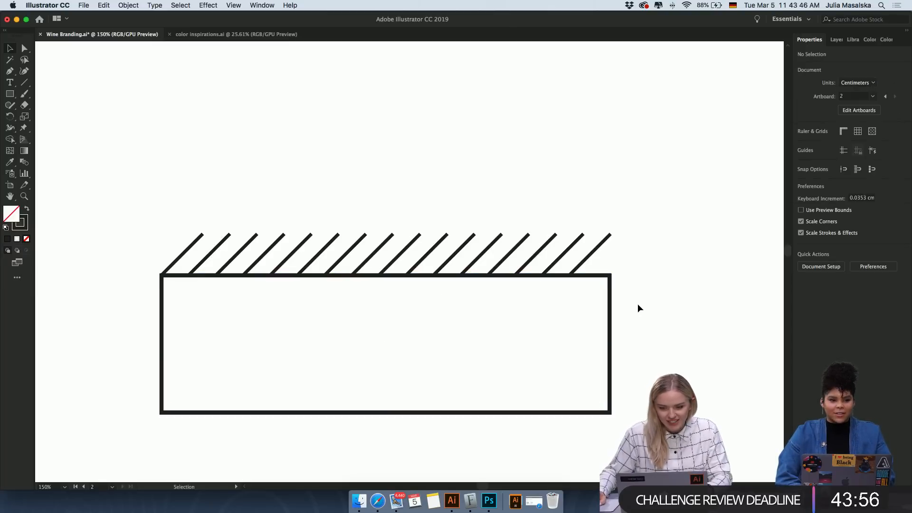
# Nudge all the diagonal lines slightly up and left so their lower ends sit cleanly on the rectangle's top edge and corner.
pyautogui.hscroll(2, 637, 289)
pyautogui.moveTo(605, 212); pyautogui.dragTo(161, 246)
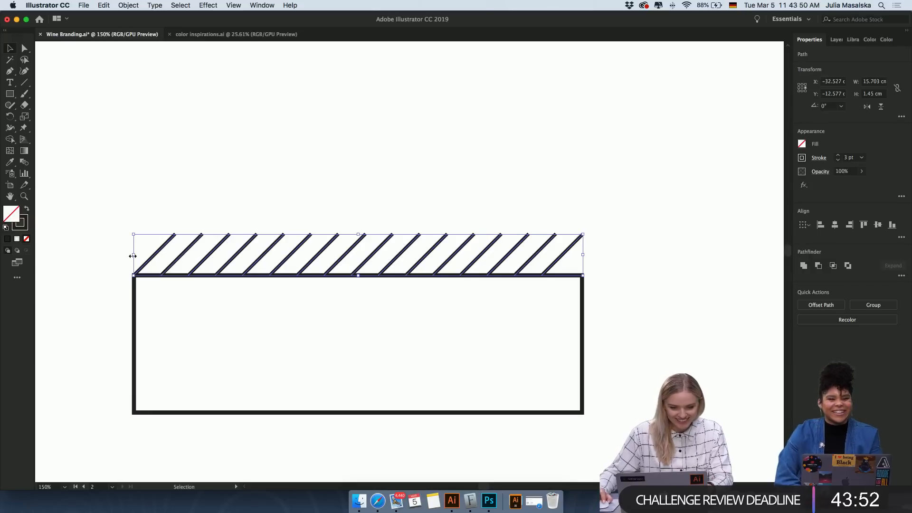
pyautogui.scroll(4, 132, 256)
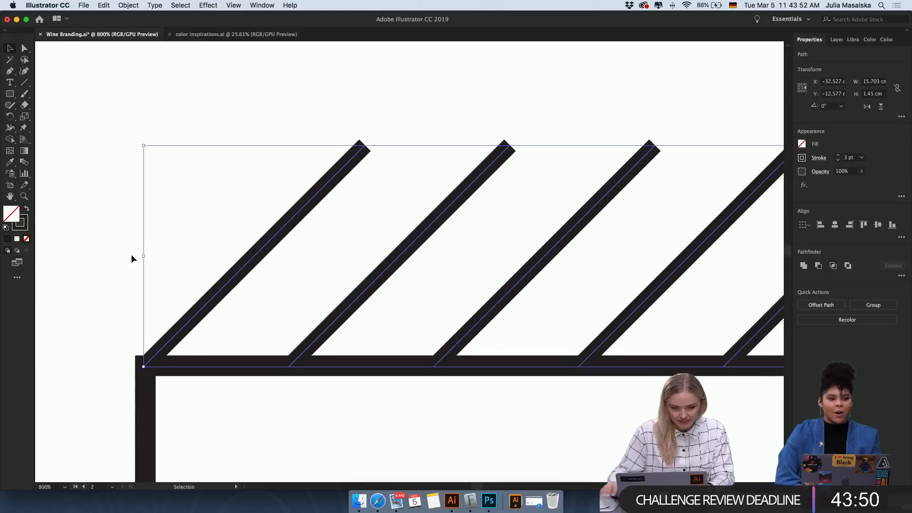
pyautogui.hscroll(1, 131, 254)
pyautogui.press('Up')
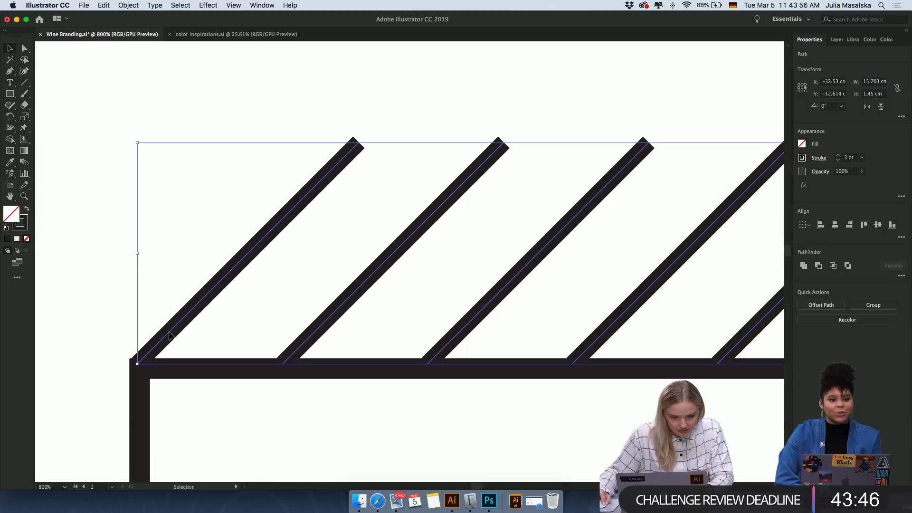
pyautogui.press('Up')
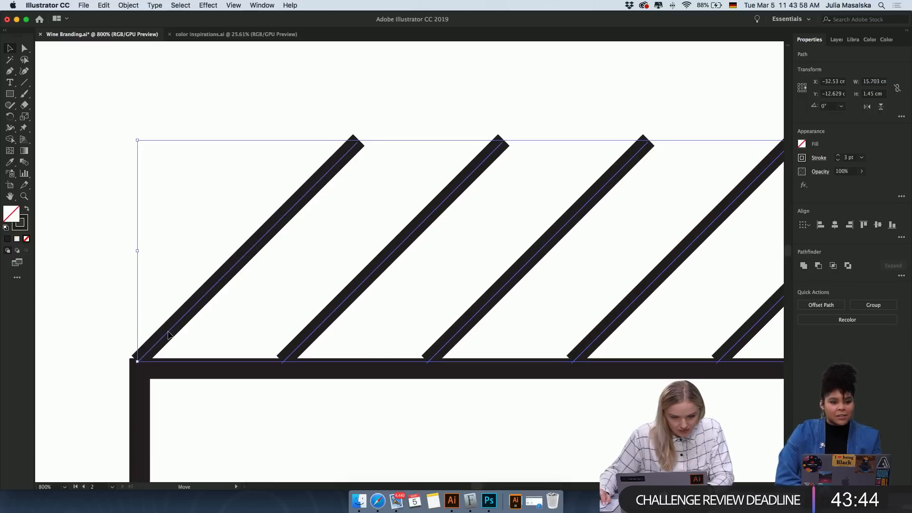
pyautogui.click(106, 336)
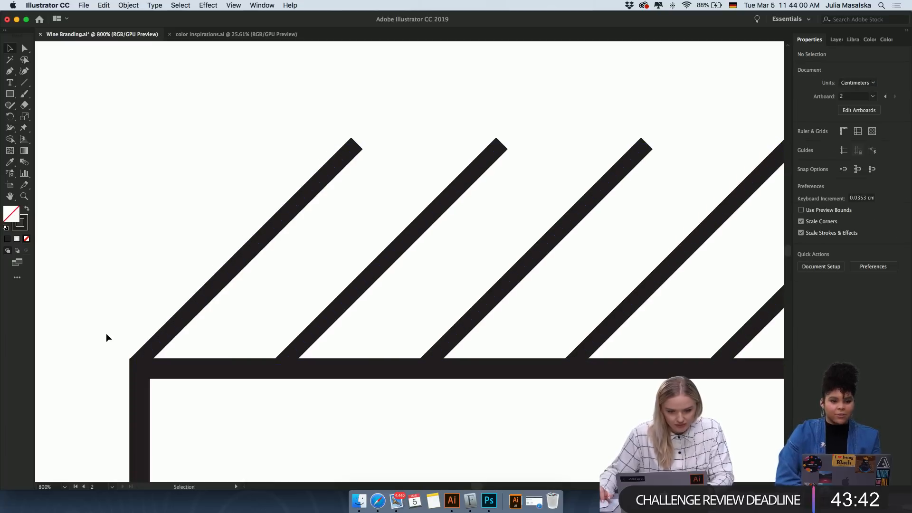
# Draw a horizontal 3 pt line about 15.7 cm long across the upper ends of the diagonal lines, spanning the rectangle's width.
pyautogui.scroll(-5, 106, 332)
pyautogui.scroll(3, 240, 321)
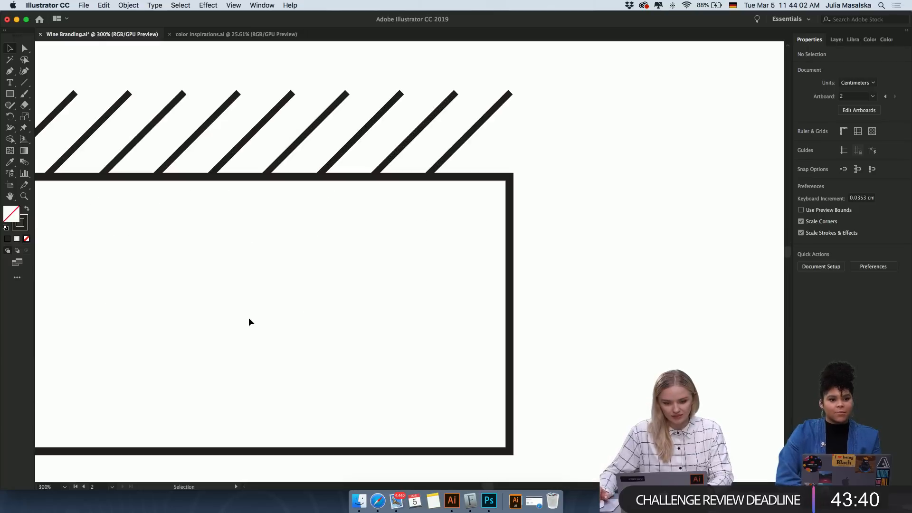
pyautogui.scroll(-3, 248, 322)
pyautogui.hscroll(-5, 249, 322)
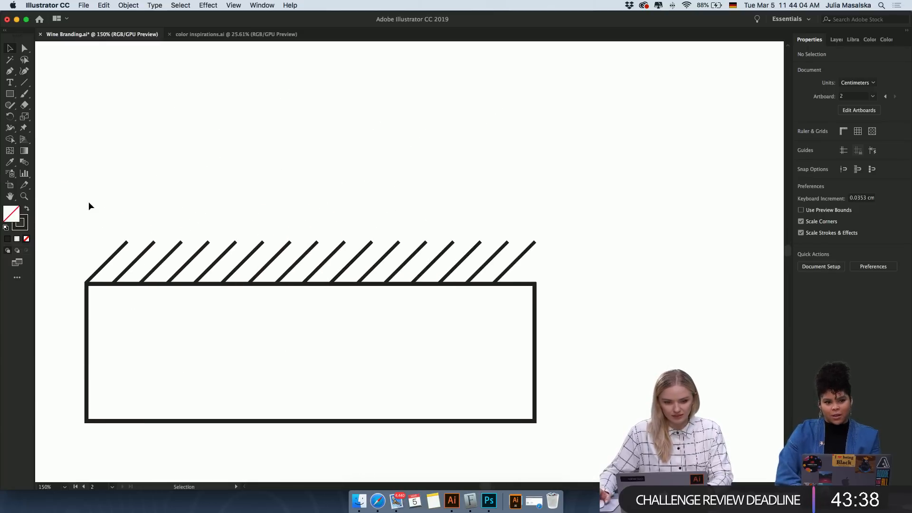
pyautogui.click(24, 82)
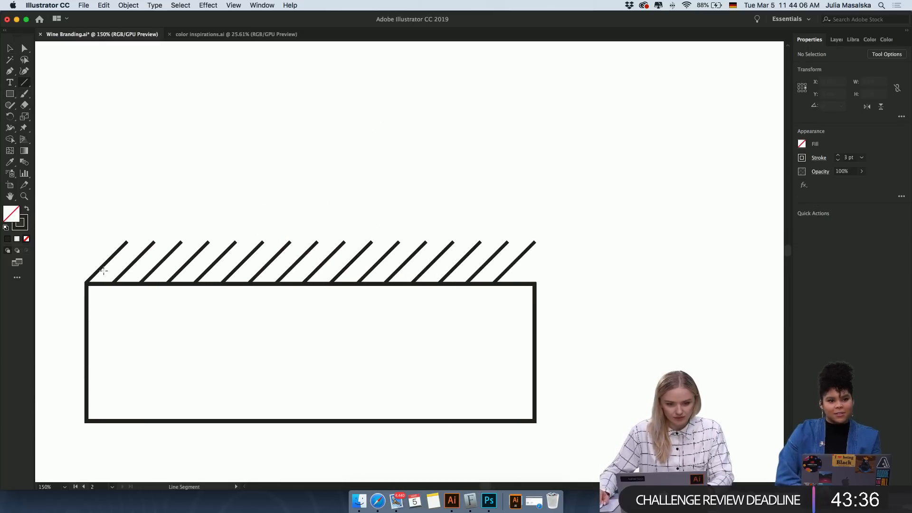
pyautogui.moveTo(87, 240); pyautogui.dragTo(537, 242)
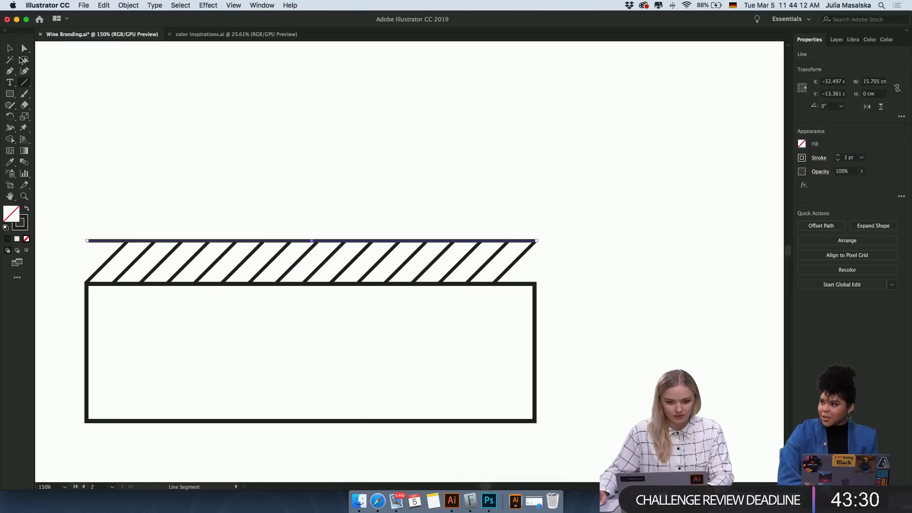
pyautogui.click(9, 48)
pyautogui.click(109, 164)
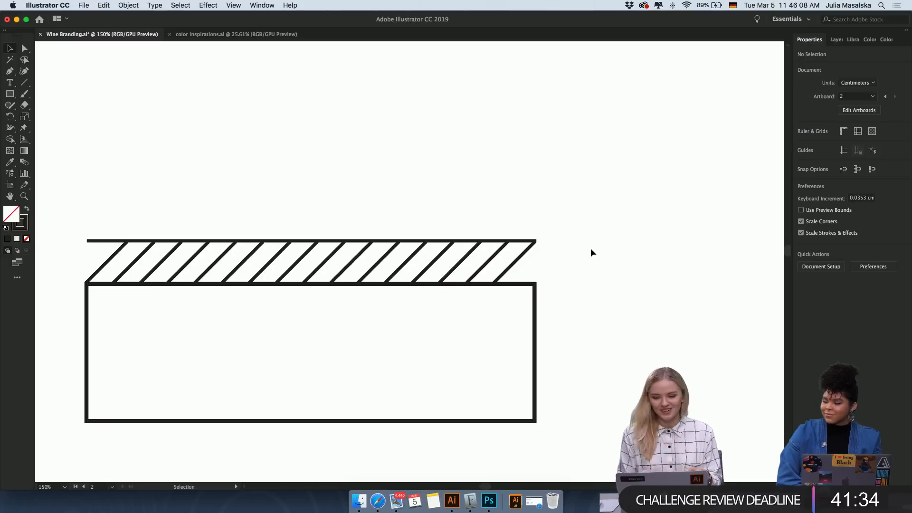
# Copy the last diagonal line to its right, scale it down to about 0.59 × 0.59 cm, and set its stroke to 3 pt.
pyautogui.scroll(2, 531, 264)
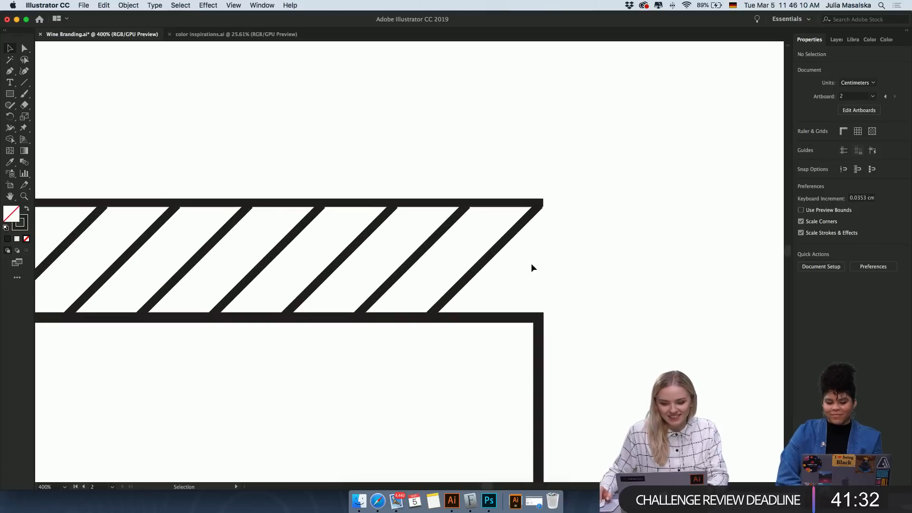
pyautogui.scroll(2, 531, 263)
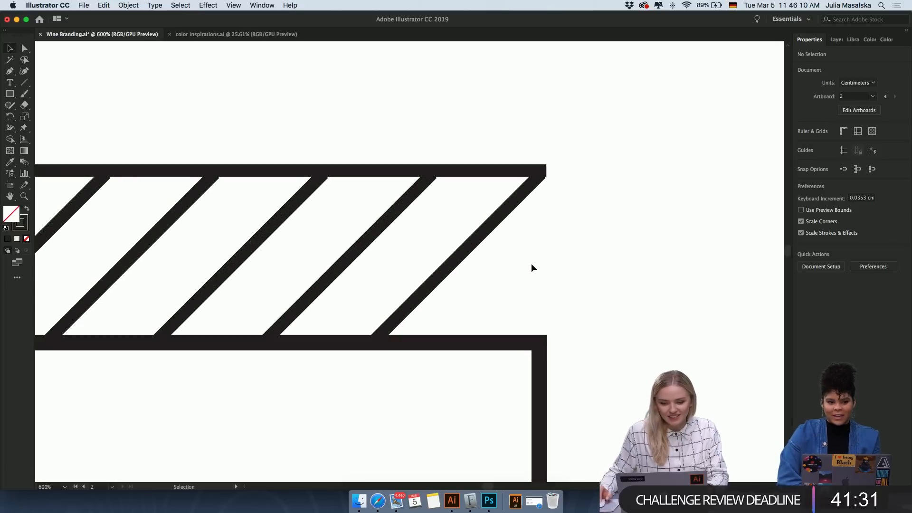
pyautogui.click(485, 253)
pyautogui.moveTo(493, 256); pyautogui.dragTo(569, 257)
pyautogui.moveTo(646, 176); pyautogui.dragTo(561, 274)
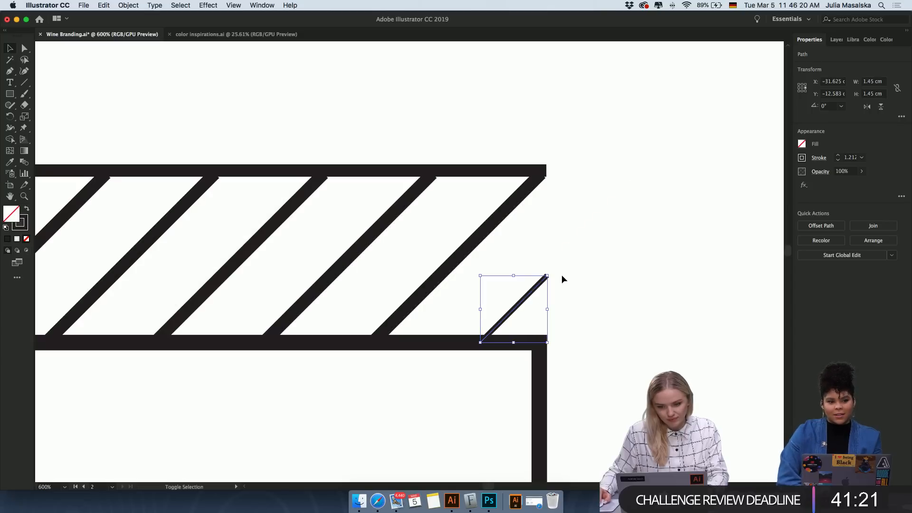
pyautogui.click(862, 158)
pyautogui.click(873, 231)
pyautogui.click(684, 293)
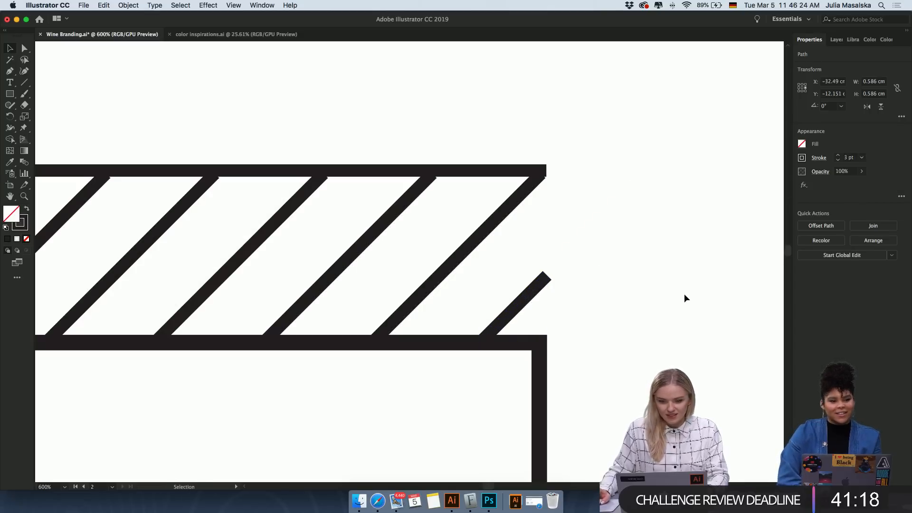
# Copy the short diagonal line from the roof's right end to its left end, with its upper end meeting the top line.
pyautogui.scroll(-4, 677, 284)
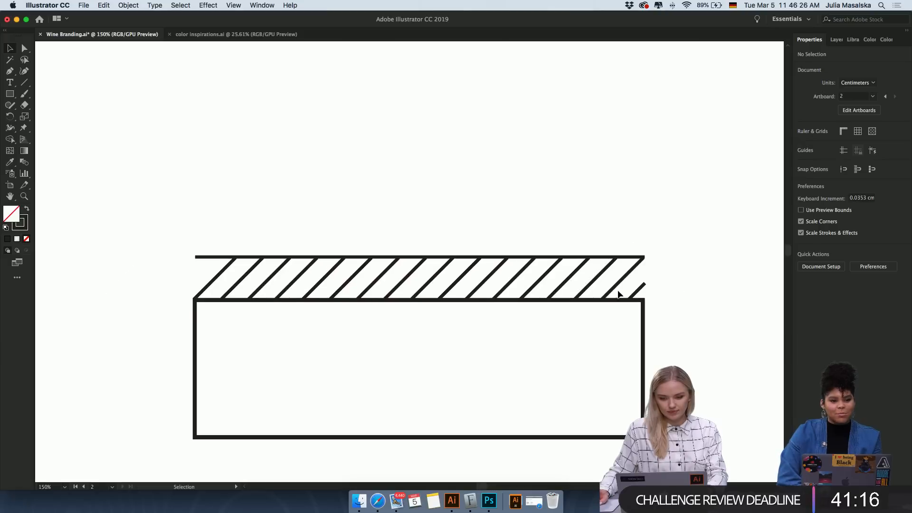
pyautogui.moveTo(635, 291); pyautogui.dragTo(226, 277)
pyautogui.scroll(8, 226, 276)
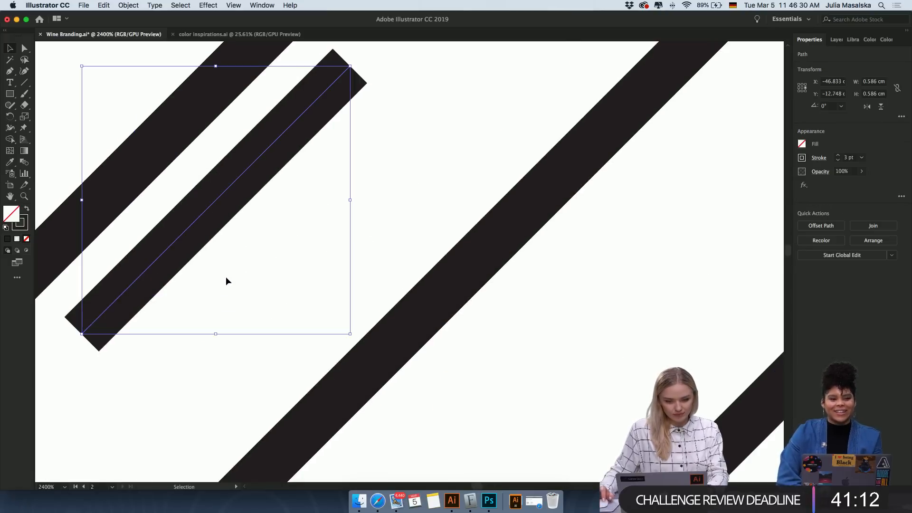
pyautogui.scroll(-5, 226, 280)
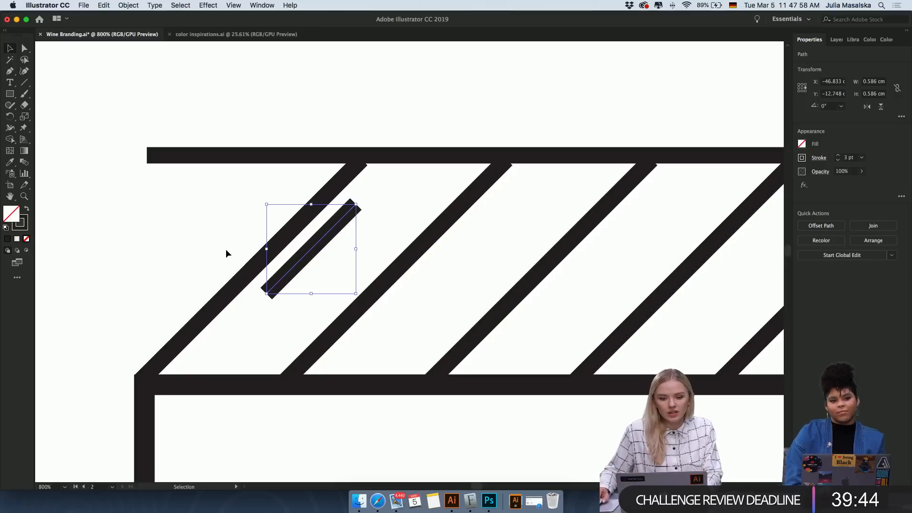
pyautogui.moveTo(306, 264); pyautogui.dragTo(185, 209)
pyautogui.click(155, 285)
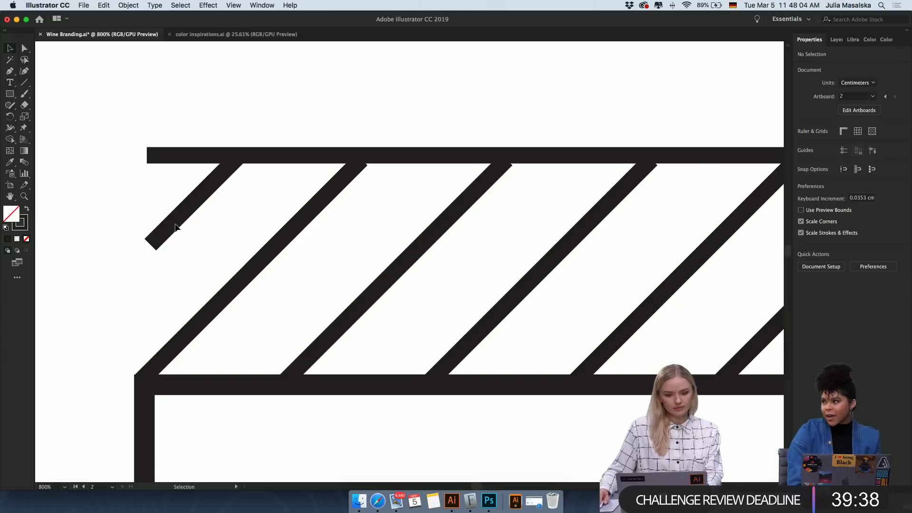
# Shift the copied short diagonal slightly down and left so its lower end lines up with the roof's left edge.
pyautogui.click(175, 227)
pyautogui.click(164, 283)
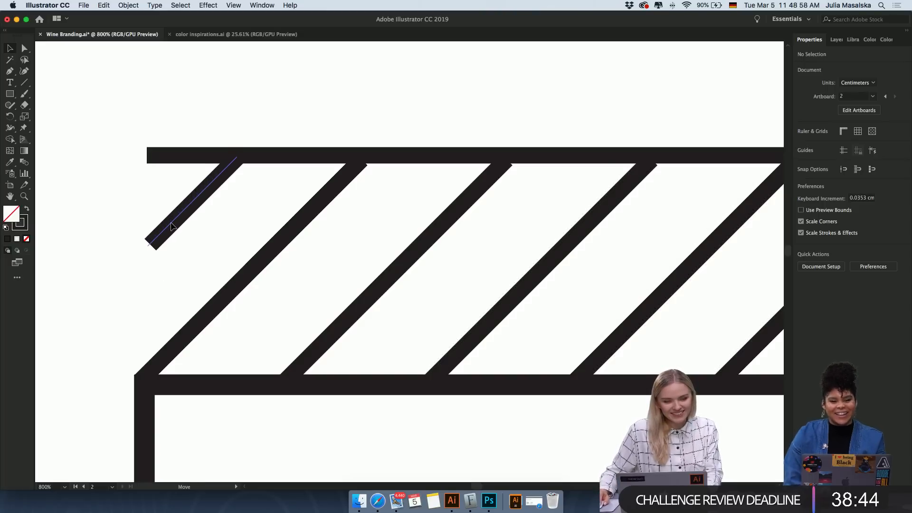
pyautogui.moveTo(171, 226); pyautogui.dragTo(168, 228)
pyautogui.click(211, 231)
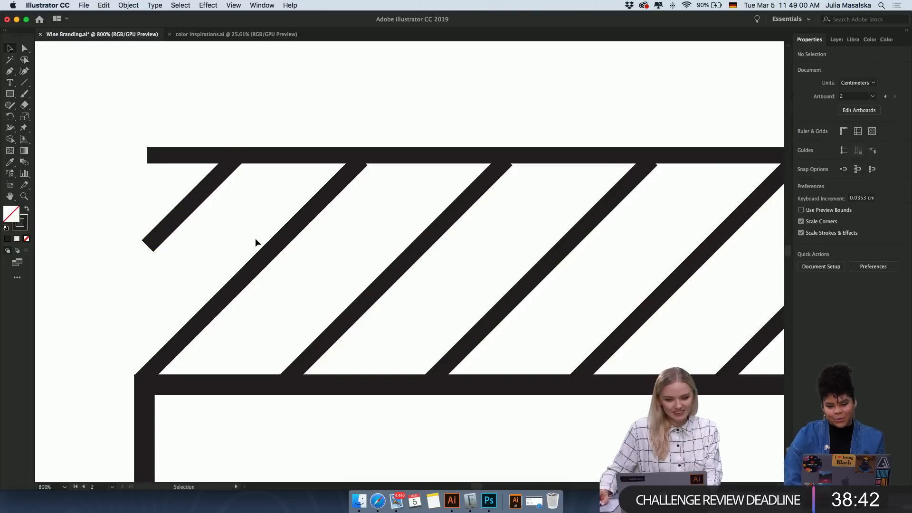
# Examine the finished hatched-roof building and compare it with the existing tree and house shapes.
pyautogui.scroll(-5, 255, 238)
pyautogui.hscroll(1, 255, 238)
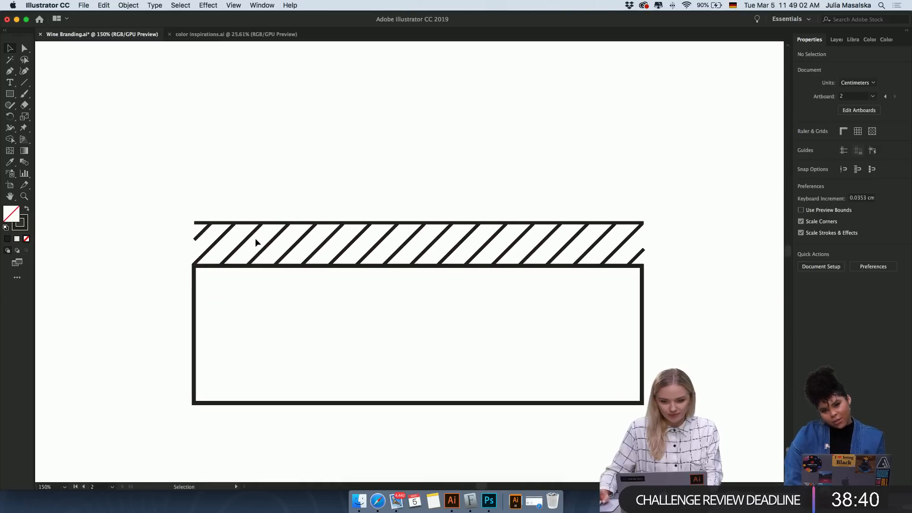
pyautogui.scroll(1, 255, 239)
pyautogui.hscroll(1, 255, 239)
pyautogui.scroll(-1, 255, 239)
pyautogui.scroll(-1, 255, 238)
pyautogui.hscroll(-3, 255, 238)
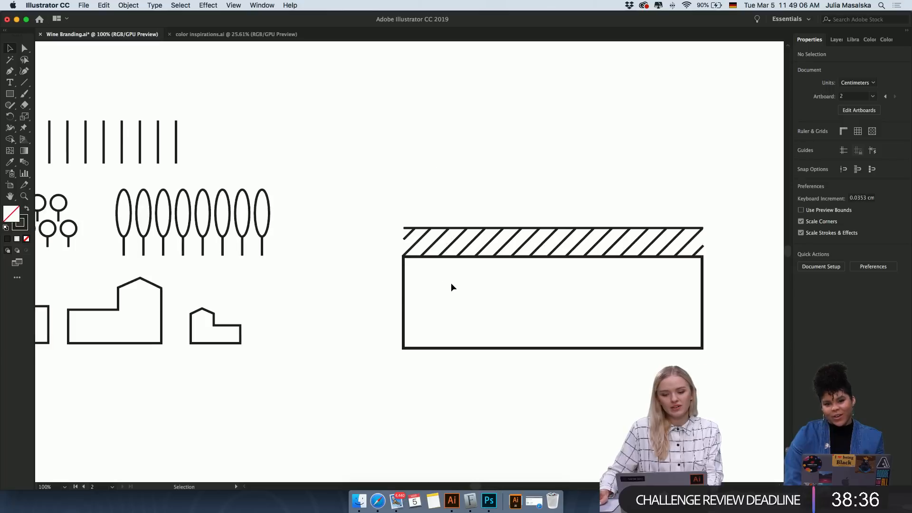
pyautogui.scroll(-1, 415, 335)
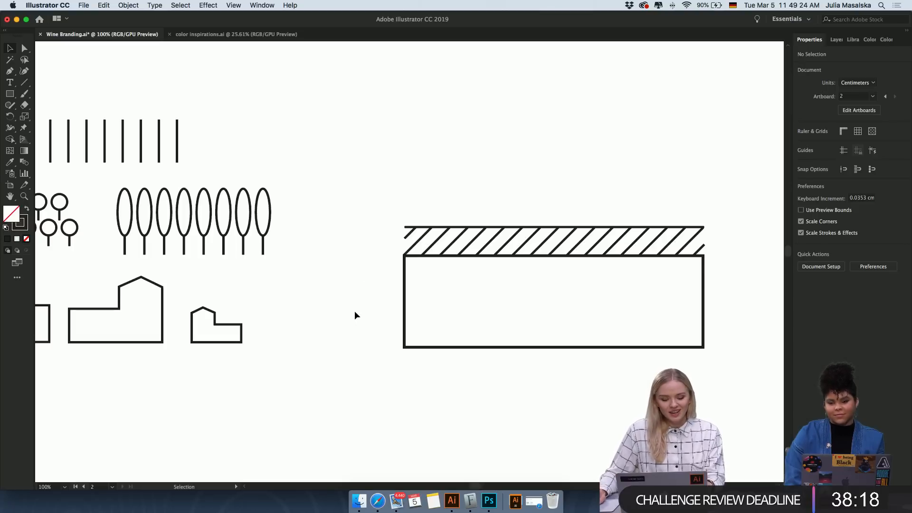
pyautogui.scroll(1, 355, 310)
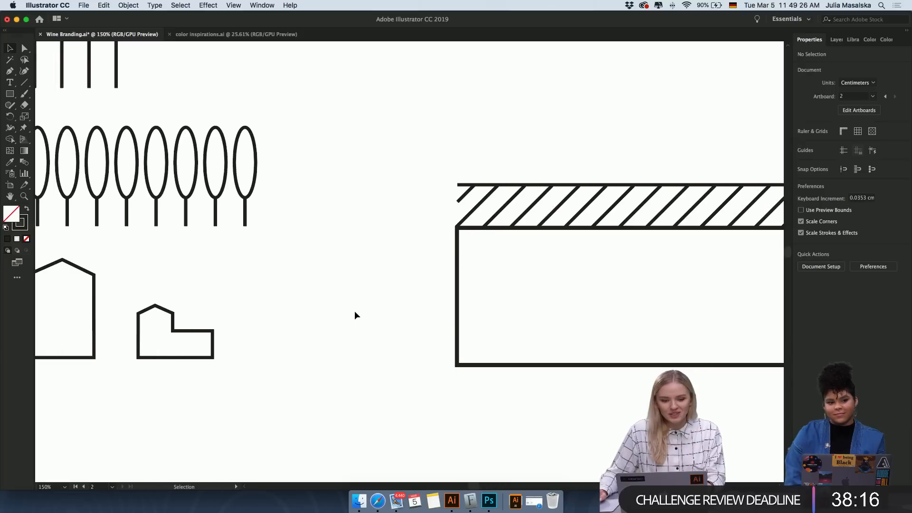
pyautogui.scroll(-3, 355, 311)
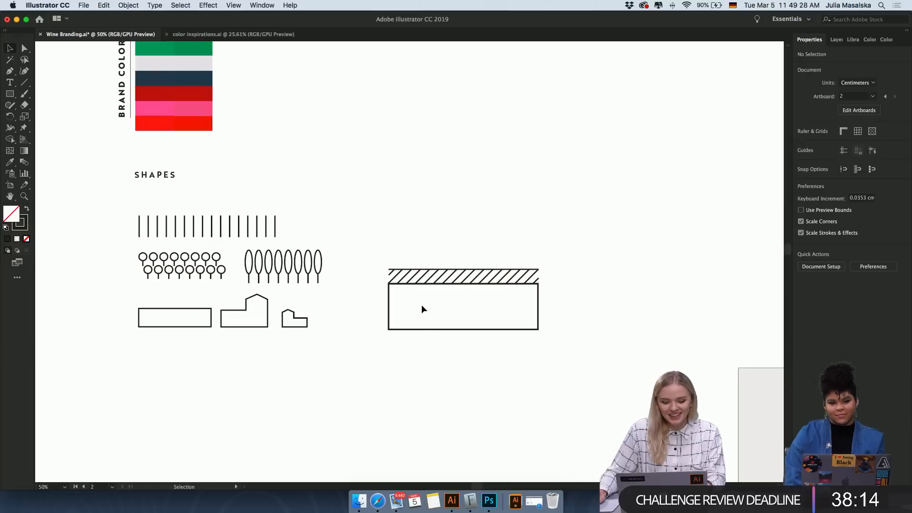
# Place a copy of the group of eight oval trees on the right part of the roof's top line.
pyautogui.scroll(2, 421, 309)
pyautogui.moveTo(237, 210); pyautogui.dragTo(84, 250)
pyautogui.moveTo(241, 214); pyautogui.dragTo(80, 242)
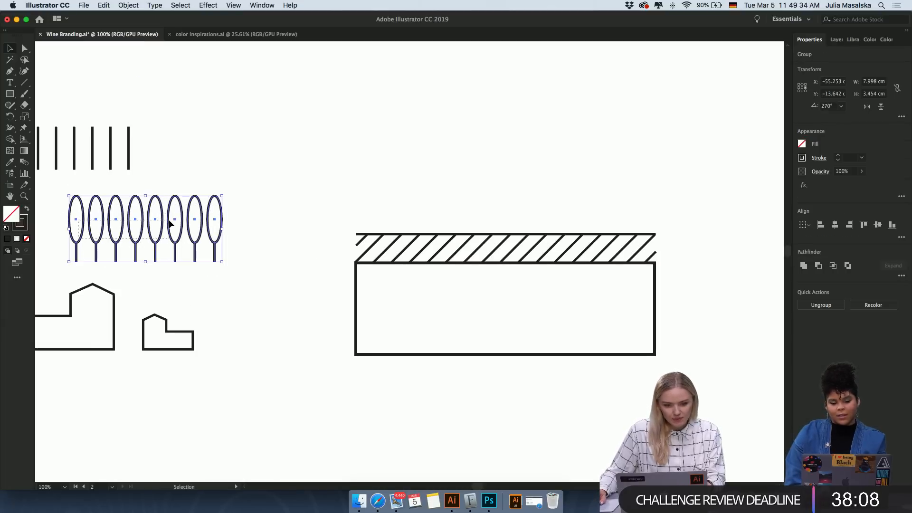
pyautogui.moveTo(251, 217)
pyautogui.mouseDown()
pyautogui.moveTo(81, 242)
pyautogui.moveTo(266, 213)
pyautogui.moveTo(521, 213)
pyautogui.mouseUp()
pyautogui.click(676, 271)
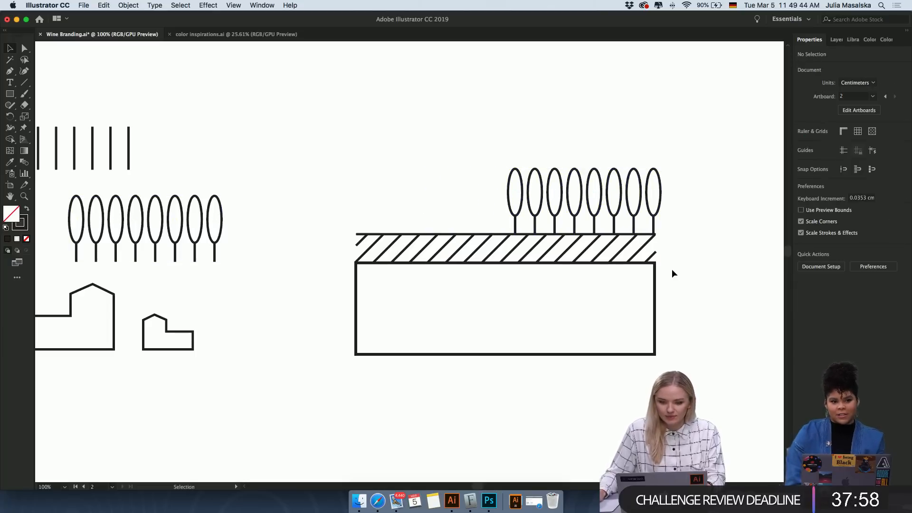
# Nudge the copied tree group left until its last tree lines up with the building's right edge.
pyautogui.scroll(1, 679, 269)
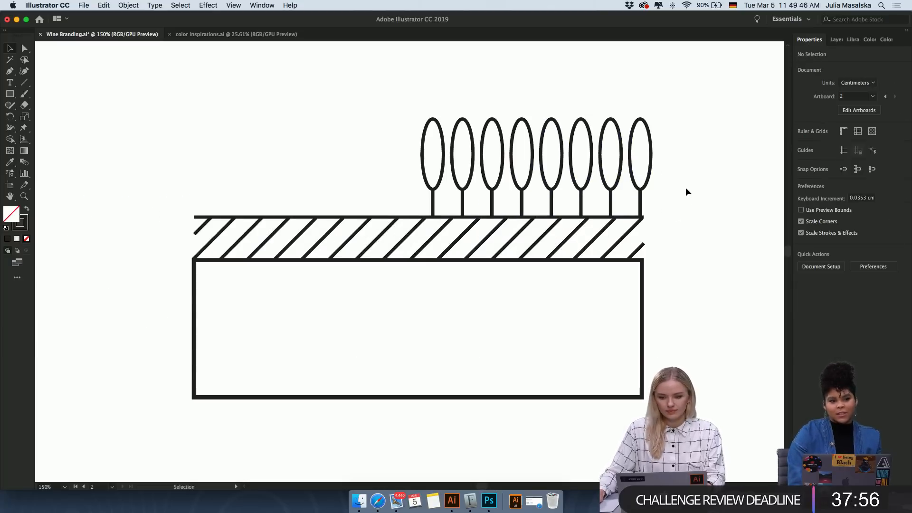
pyautogui.click(563, 153)
pyautogui.press('Left')
pyautogui.press('Left')
pyautogui.press('Left')
pyautogui.press('Left')
pyautogui.press('Left')
pyautogui.press('Left')
pyautogui.press('Left')
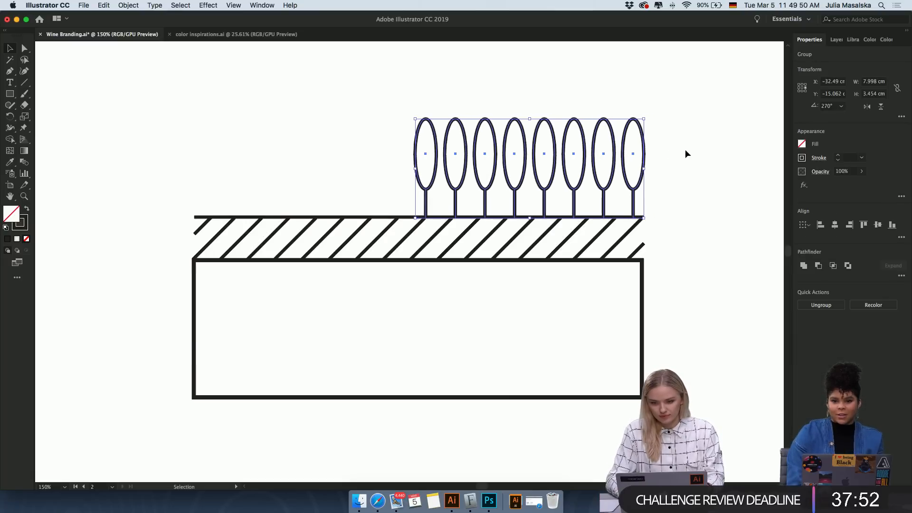
pyautogui.press('Left')
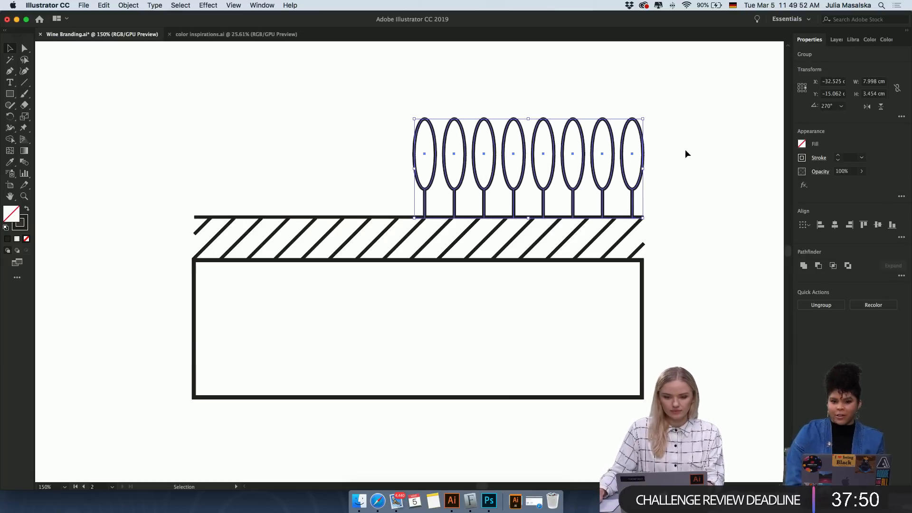
# Copy the tree group leftward to continue the row across the roof and delete the leftmost tree that overhangs the edge.
pyautogui.moveTo(433, 179); pyautogui.dragTo(196, 183)
pyautogui.click(693, 149)
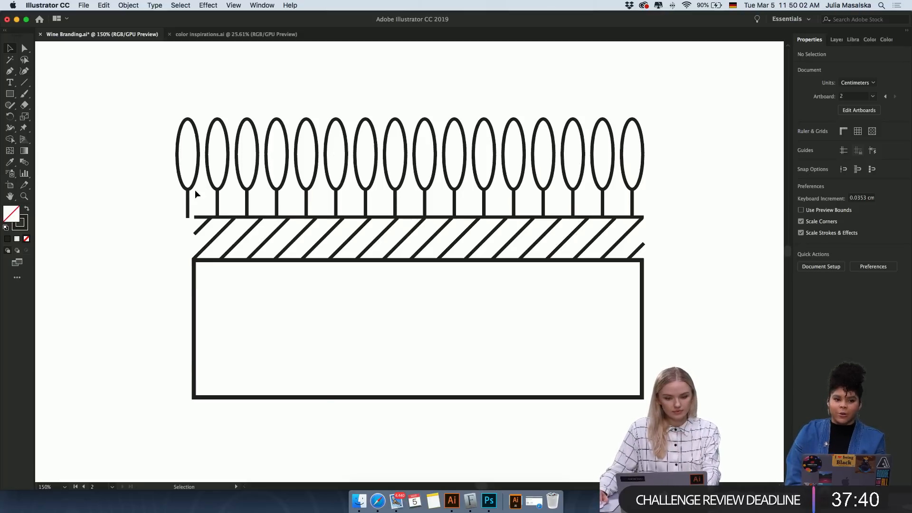
pyautogui.moveTo(192, 192); pyautogui.dragTo(151, 210)
pyautogui.press('Delete')
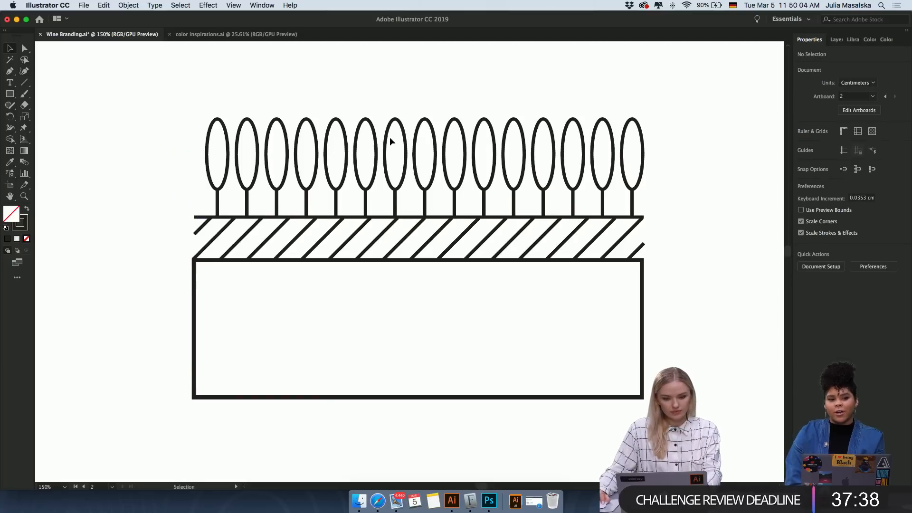
pyautogui.moveTo(692, 115); pyautogui.dragTo(214, 145)
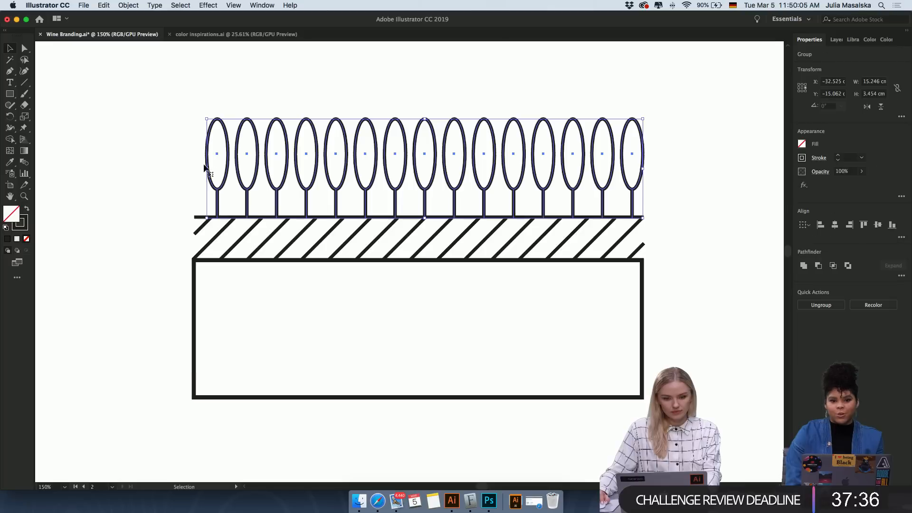
pyautogui.click(143, 143)
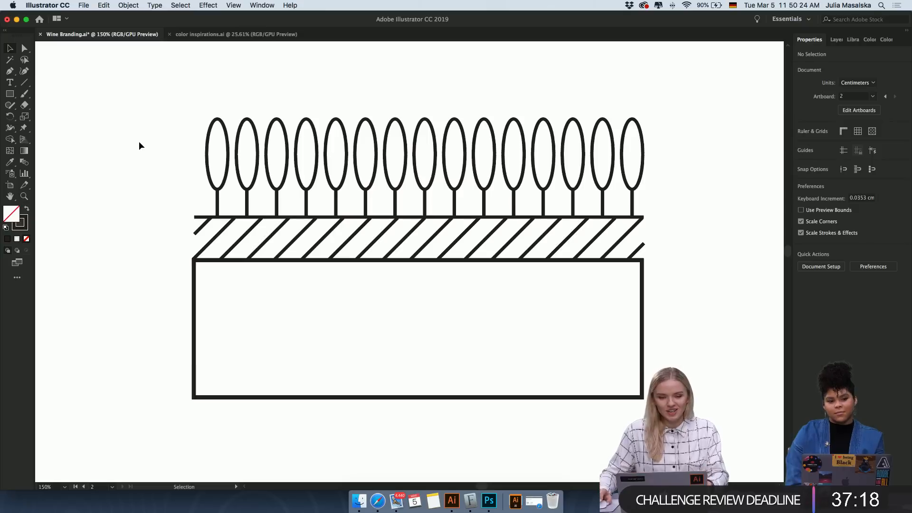
pyautogui.scroll(10, 187, 228)
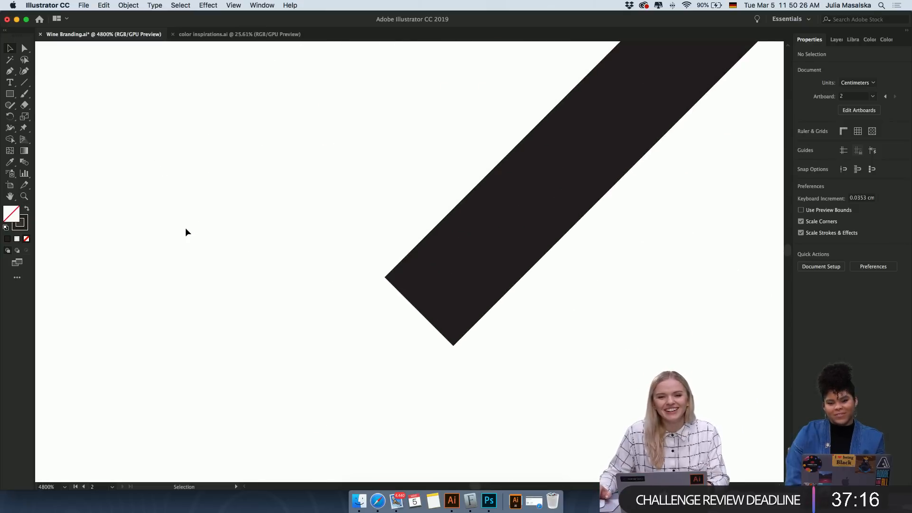
pyautogui.scroll(-9, 186, 230)
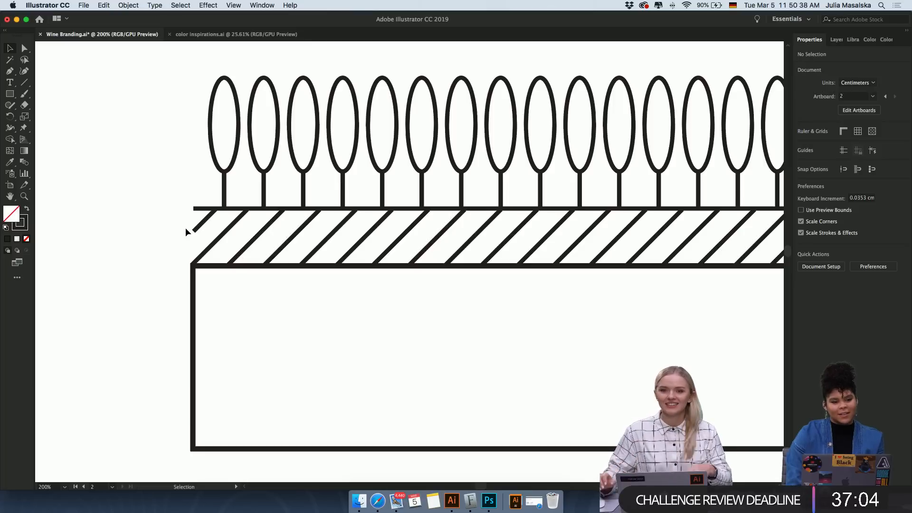
pyautogui.press('super+minus')
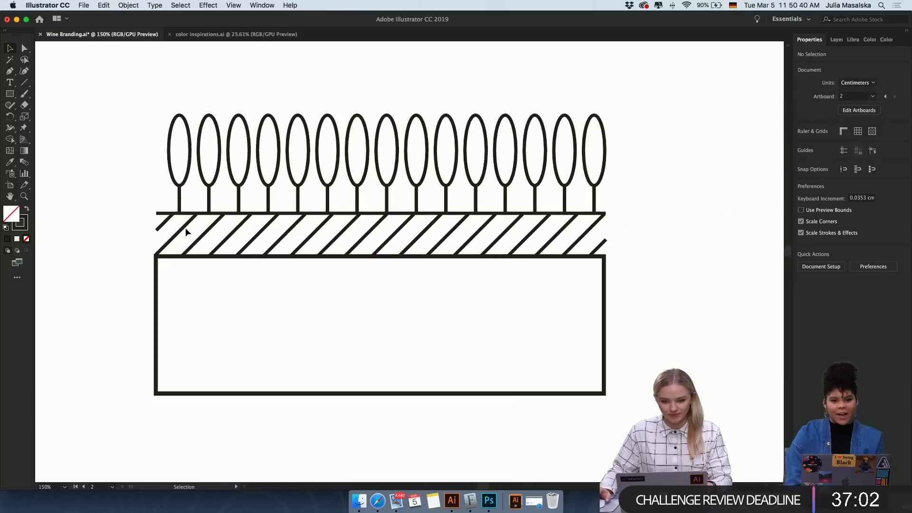
pyautogui.scroll(1, 186, 227)
pyautogui.hscroll(2, 185, 227)
# Spread the row of tall oval trees evenly across the full width of the hatched band.
pyautogui.moveTo(609, 125)
pyautogui.mouseDown()
pyautogui.moveTo(456, 152)
pyautogui.moveTo(140, 175)
pyautogui.mouseUp()
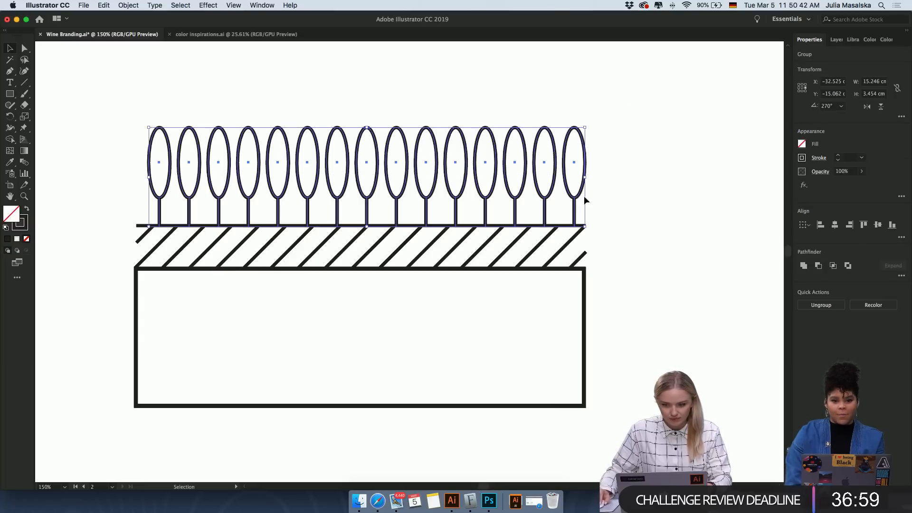
pyautogui.click(900, 239)
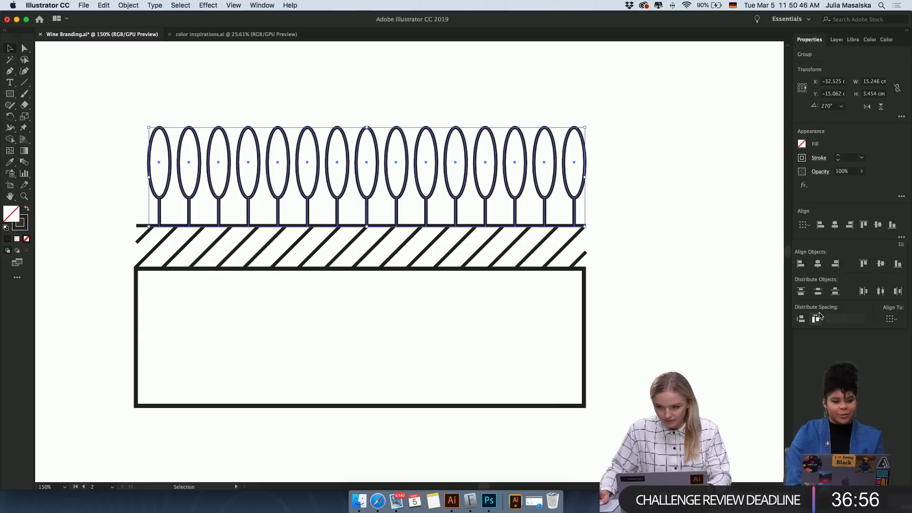
pyautogui.click(673, 308)
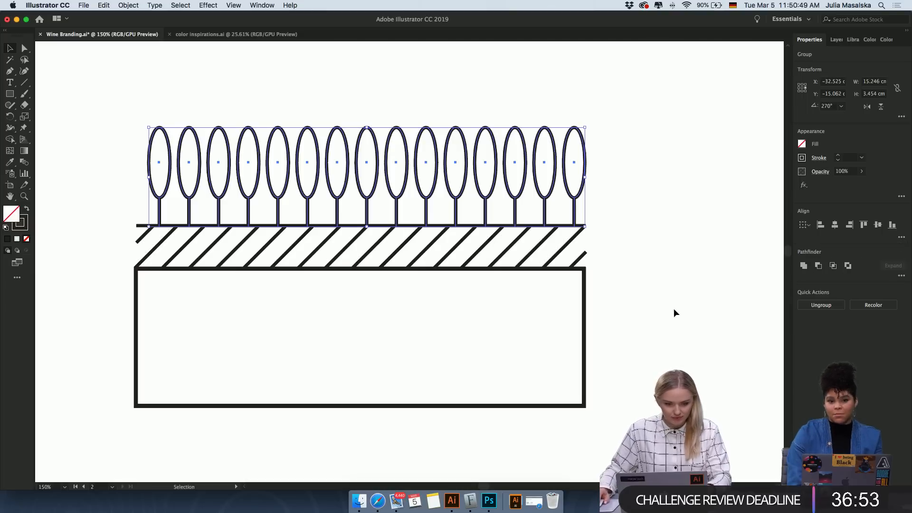
pyautogui.click(633, 165)
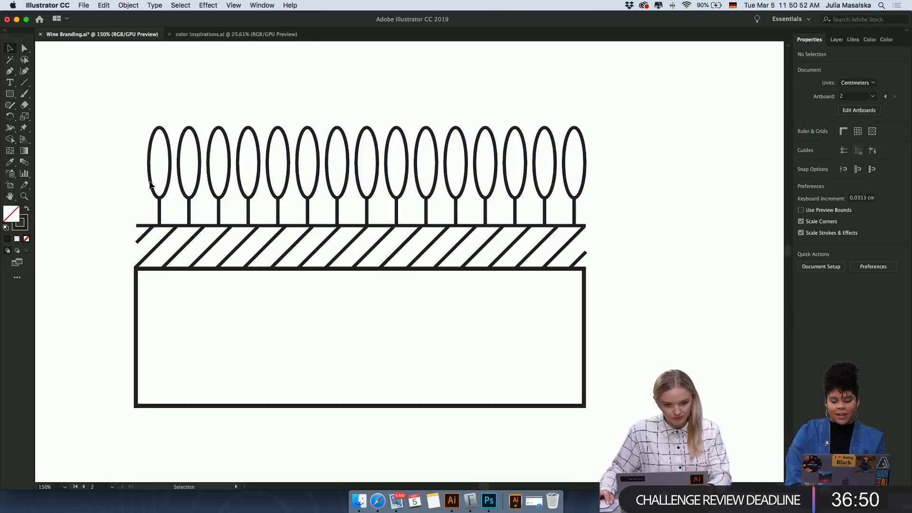
pyautogui.moveTo(549, 155); pyautogui.dragTo(137, 178)
pyautogui.click(97, 179)
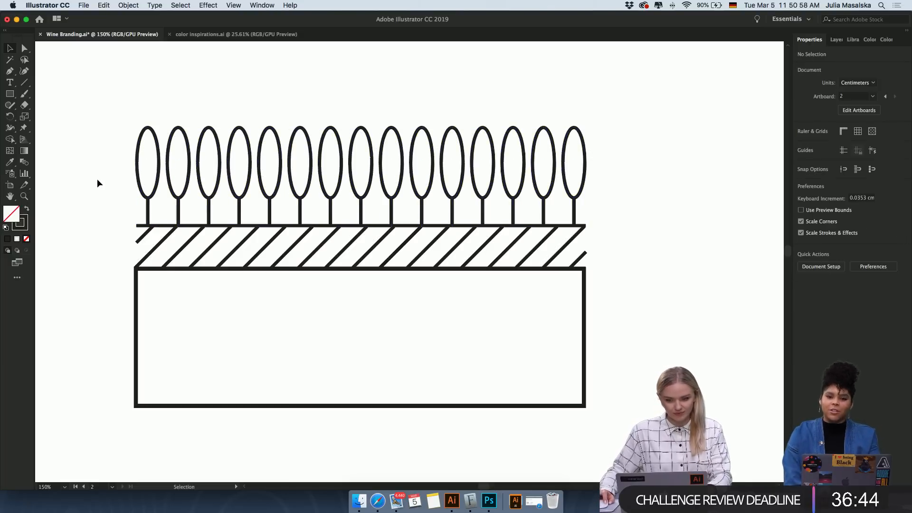
# Move the lower row of eight round trees from the shapes collection onto the bottom edge of the large rectangle, starting near its left corner.
pyautogui.scroll(-2, 97, 178)
pyautogui.hscroll(-3, 97, 178)
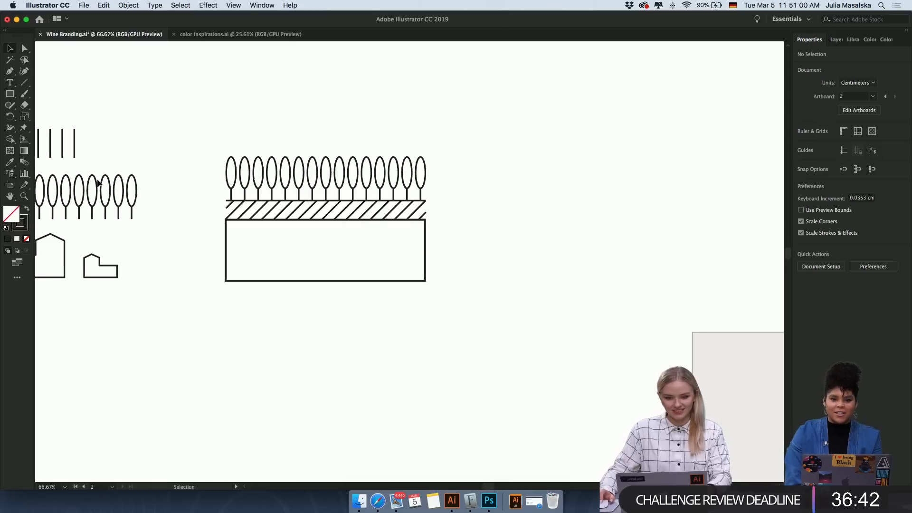
pyautogui.scroll(-1, 97, 178)
pyautogui.hscroll(-3, 98, 182)
pyautogui.scroll(1, 98, 183)
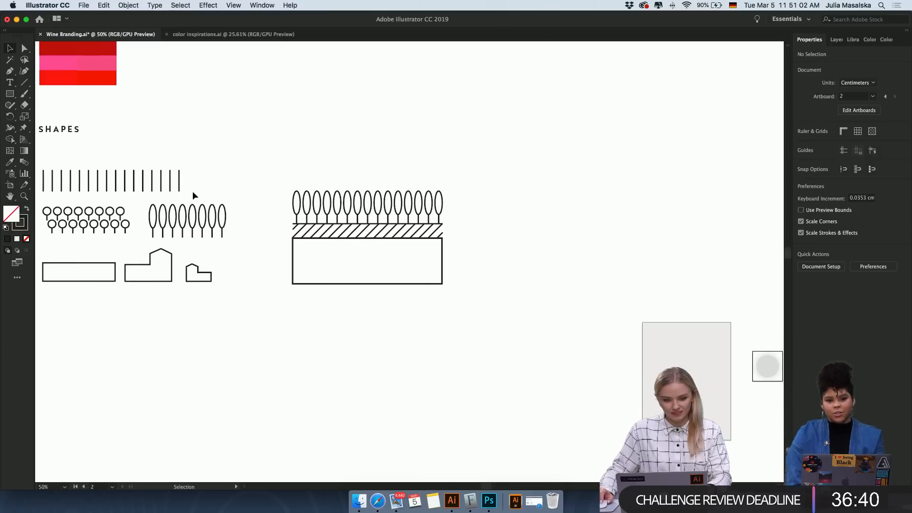
pyautogui.moveTo(44, 236); pyautogui.dragTo(44, 236)
pyautogui.moveTo(127, 228); pyautogui.dragTo(382, 178)
pyautogui.scroll(5, 235, 156)
pyautogui.scroll(-5, 236, 155)
pyautogui.moveTo(342, 186); pyautogui.dragTo(332, 285)
pyautogui.scroll(4, 346, 290)
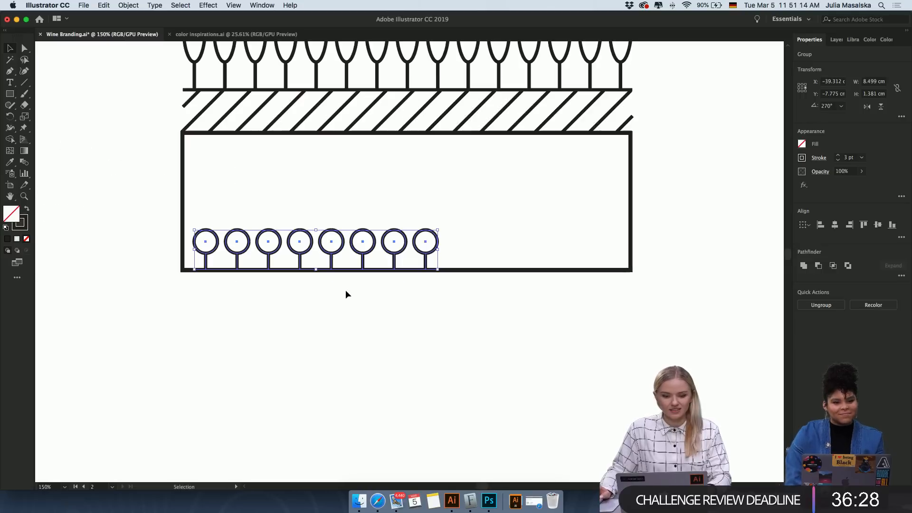
pyautogui.scroll(3, 346, 294)
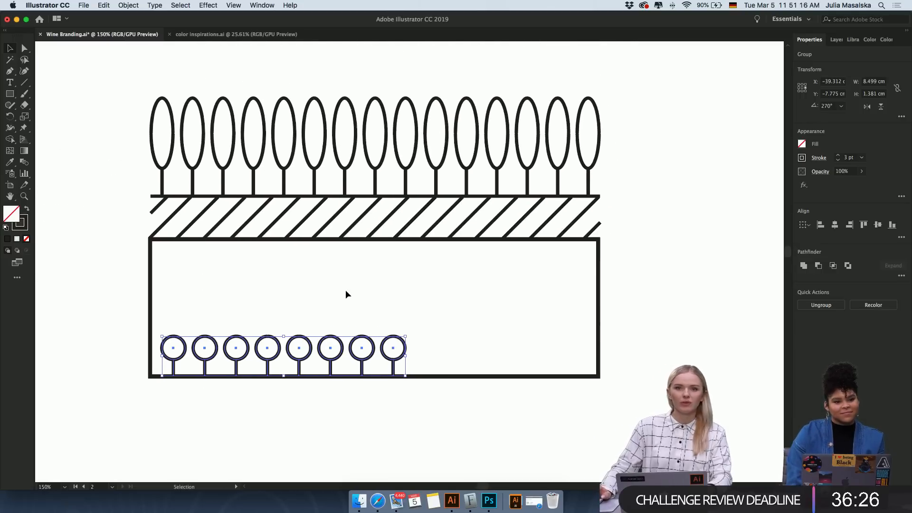
# Nudge the row of eight round trees slightly left, closer to the rectangle's left edge.
pyautogui.scroll(-2, 346, 290)
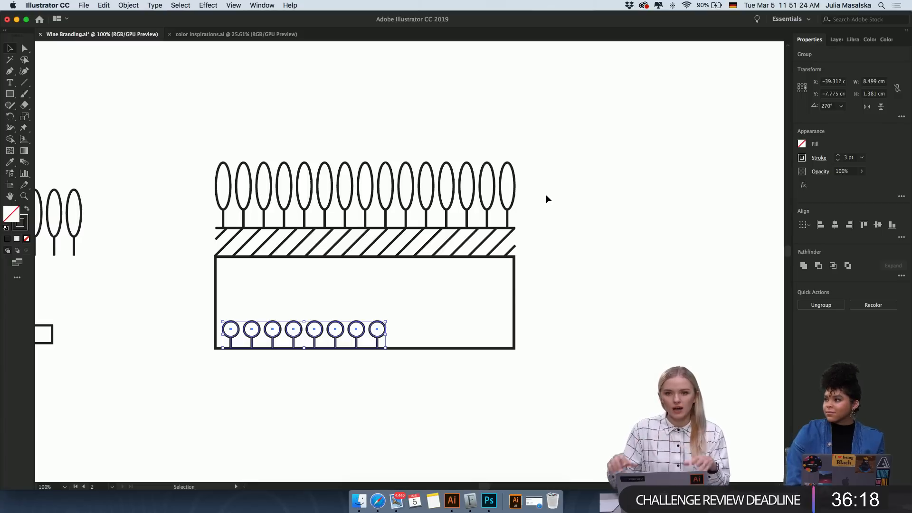
pyautogui.hscroll(-10, 238, 289)
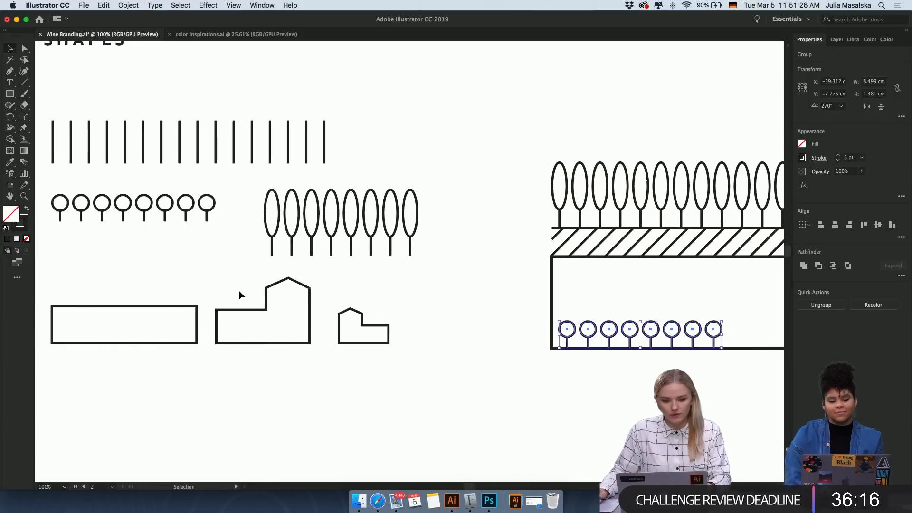
pyautogui.hscroll(8, 239, 290)
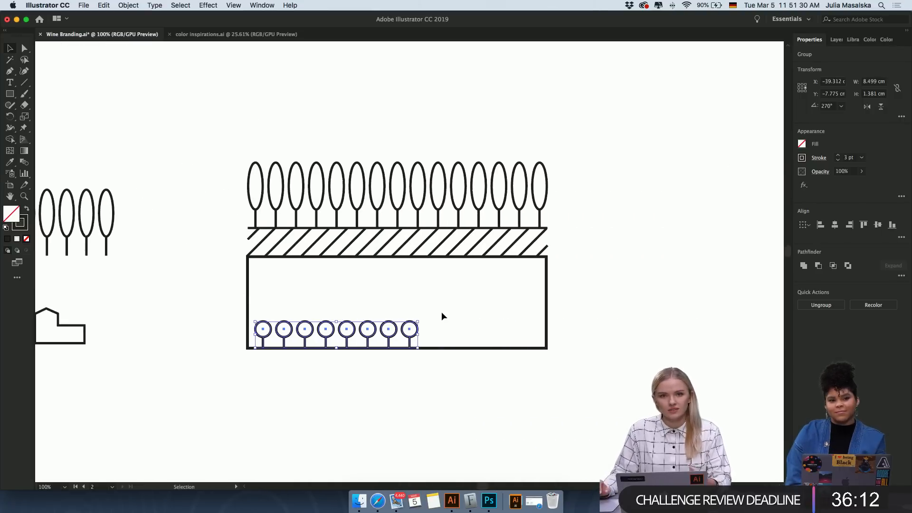
pyautogui.scroll(1, 441, 312)
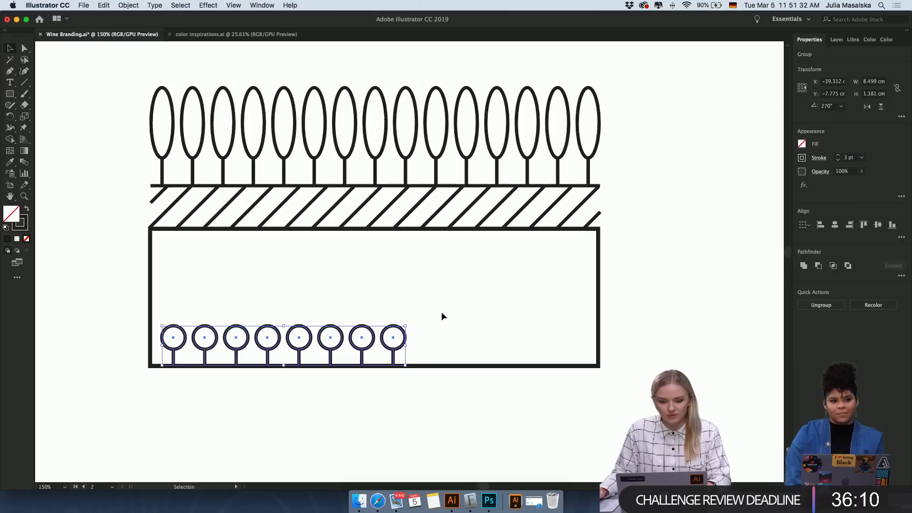
pyautogui.scroll(2, 441, 313)
pyautogui.hscroll(2, 442, 313)
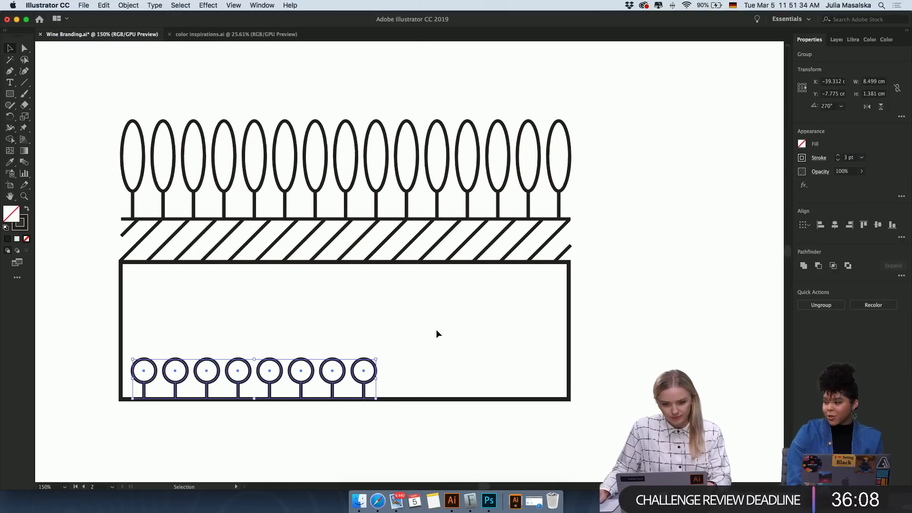
pyautogui.moveTo(428, 342); pyautogui.dragTo(164, 374)
pyautogui.press('Left')
pyautogui.press('Left')
pyautogui.press('Left')
pyautogui.press('Left')
pyautogui.press('Left')
pyautogui.press('Left')
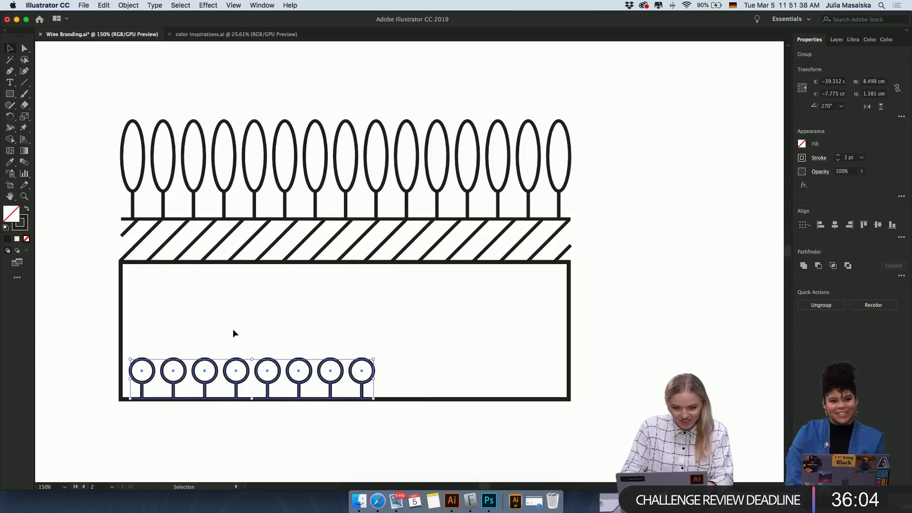
pyautogui.press('Right')
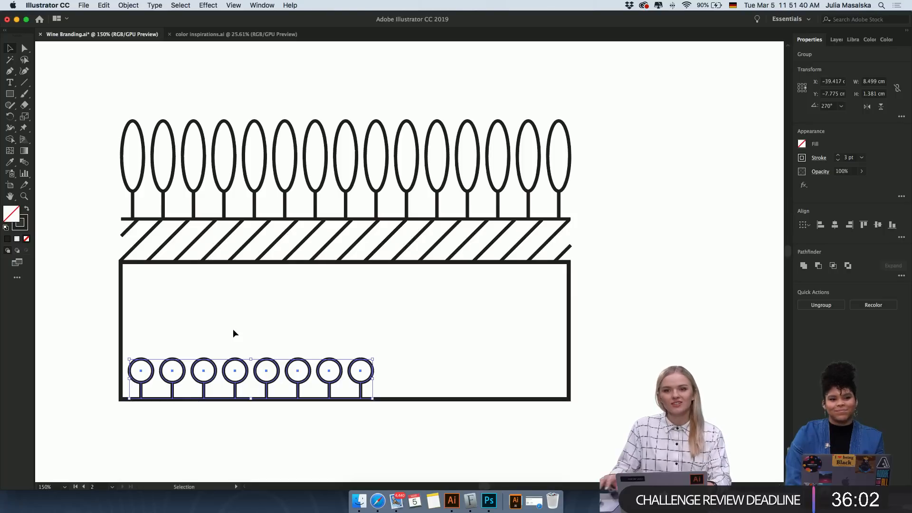
# Extend the round-tree row to fourteen trees with copies that fill the rest of the rectangle's bottom edge.
pyautogui.moveTo(403, 347); pyautogui.dragTo(222, 381)
pyautogui.click(241, 382)
pyautogui.moveTo(394, 352); pyautogui.dragTo(392, 380)
# Distribute the fourteen round trees with equal horizontal spacing.
pyautogui.moveTo(371, 338); pyautogui.dragTo(142, 378)
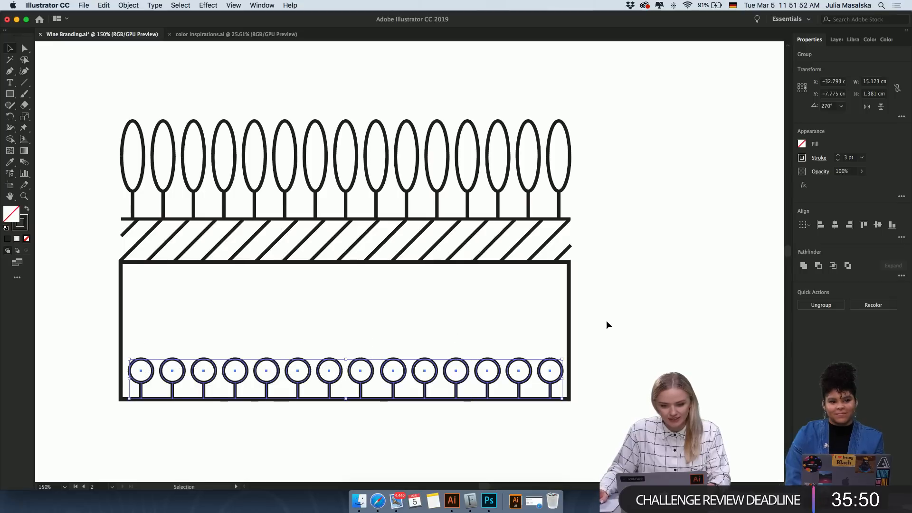
pyautogui.click(901, 237)
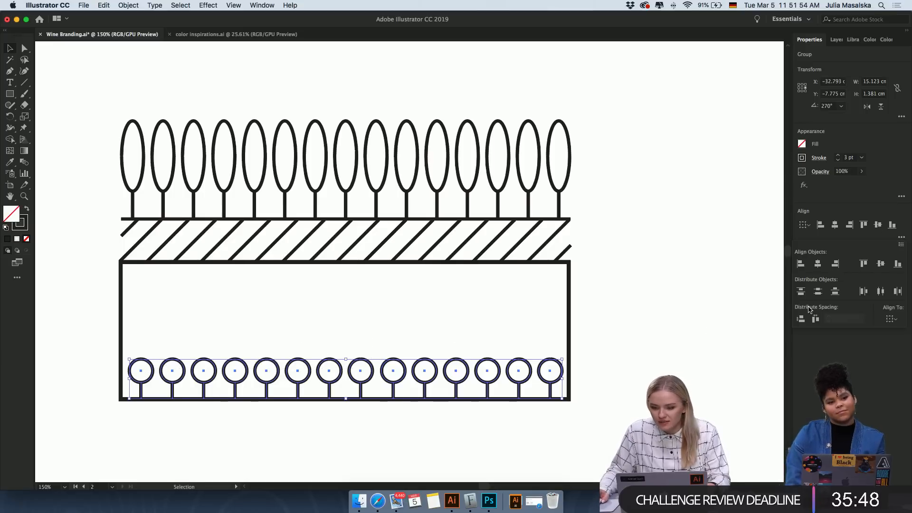
pyautogui.click(815, 320)
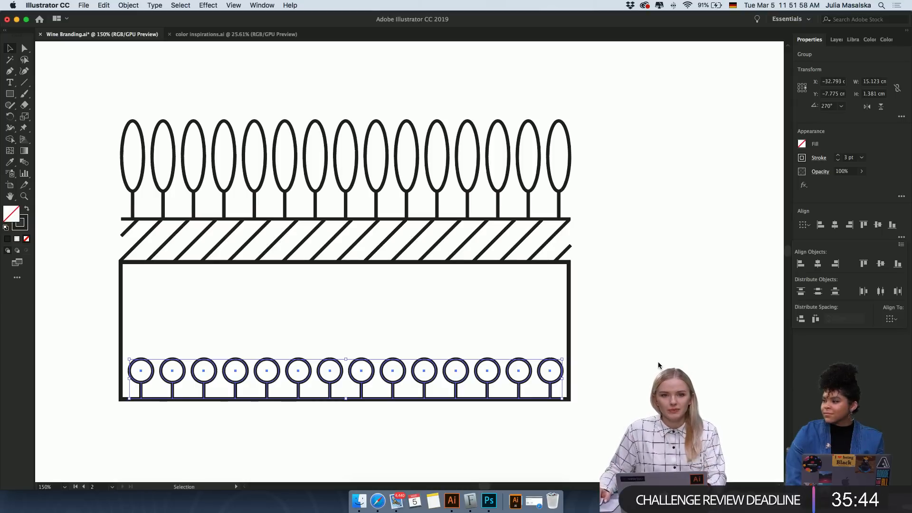
pyautogui.press('Escape')
# Nudge the row of fourteen round trees slightly left to centre it inside the rectangle.
pyautogui.press('Left')
pyautogui.press('Right')
pyautogui.press('Left')
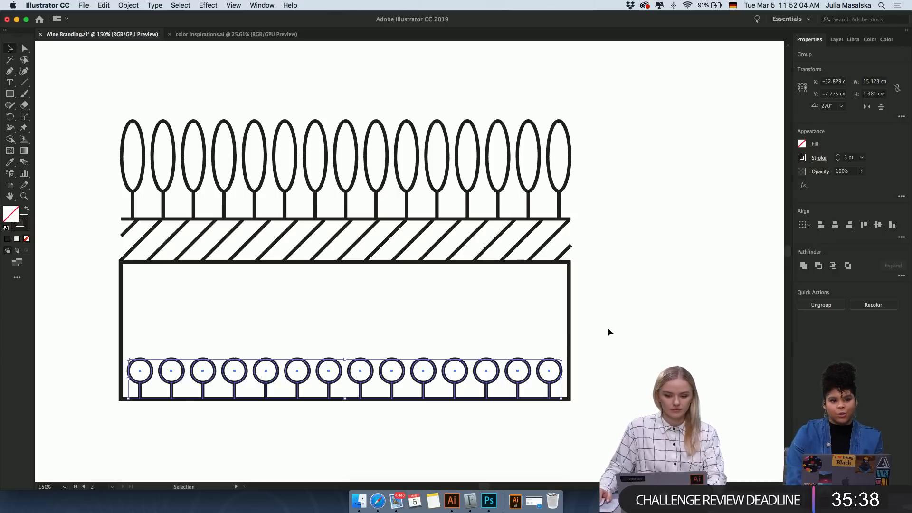
pyautogui.press('a')
pyautogui.press('v')
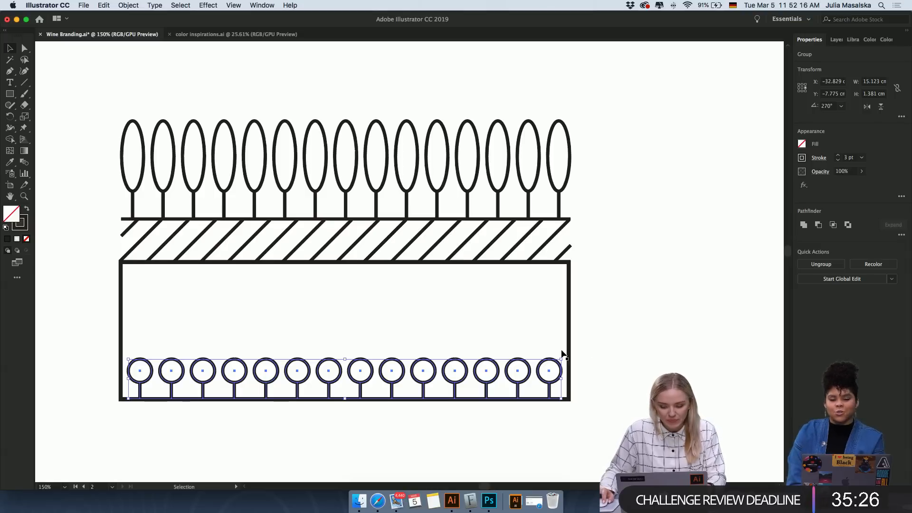
pyautogui.click(594, 350)
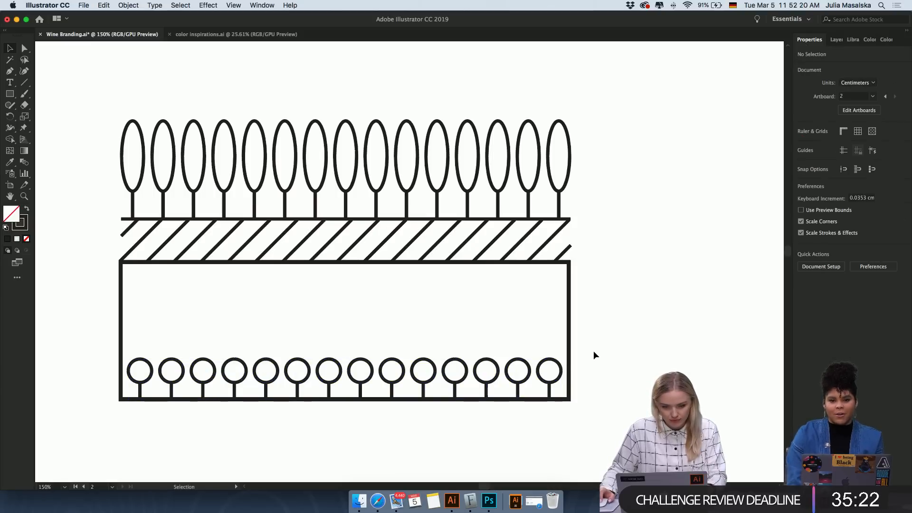
# Duplicate the round-tree row just above the original, shifted right by about half a tree spacing.
pyautogui.hscroll(-3, 594, 354)
pyautogui.hscroll(3, 594, 354)
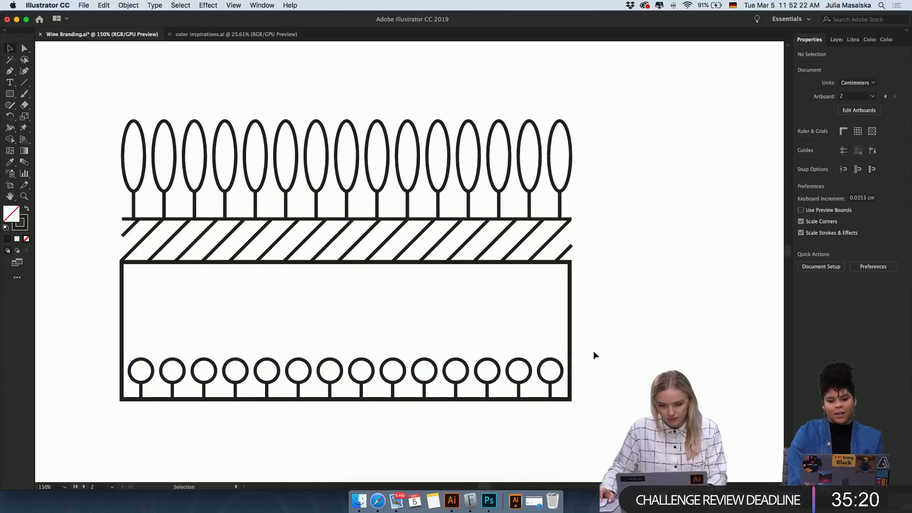
pyautogui.moveTo(554, 347); pyautogui.dragTo(167, 349)
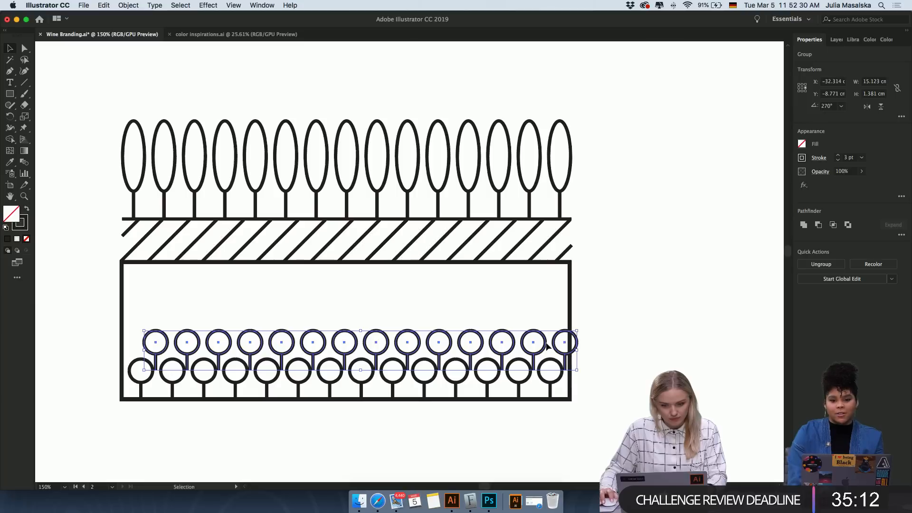
# Fine-tune the upper round-tree row so its stems sit midway between the lower trees and reach down between their crowns.
pyautogui.press('Up')
pyautogui.press('Up')
pyautogui.press('Up')
pyautogui.press('Up')
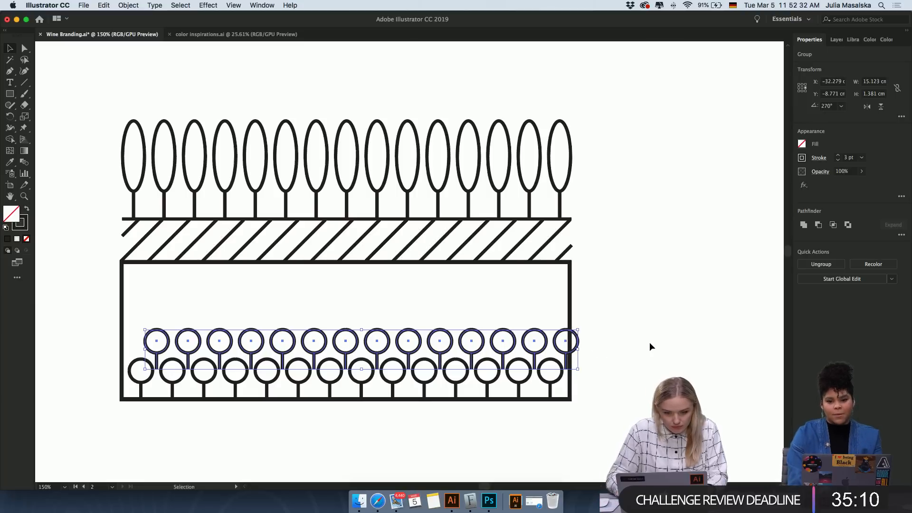
pyautogui.press('Right')
pyautogui.press('Down')
pyautogui.press('Down')
pyautogui.press('Down')
pyautogui.press('Down')
pyautogui.press('Down')
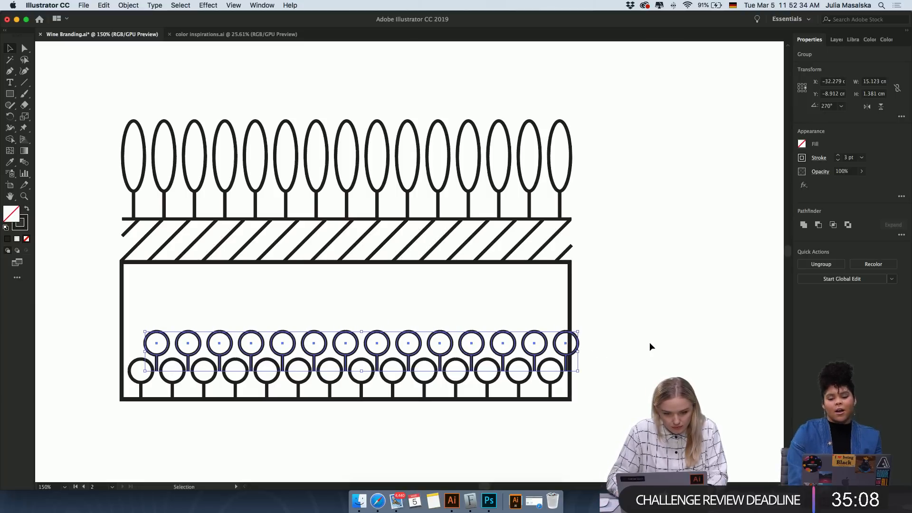
pyautogui.click(574, 411)
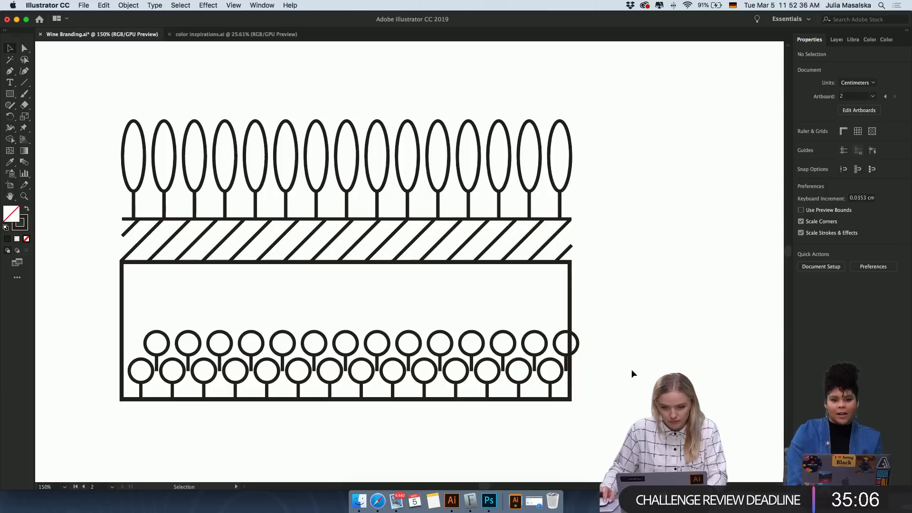
# Delete the last tree of the upper round-tree row that overlaps the rectangle's right edge.
pyautogui.click(577, 352)
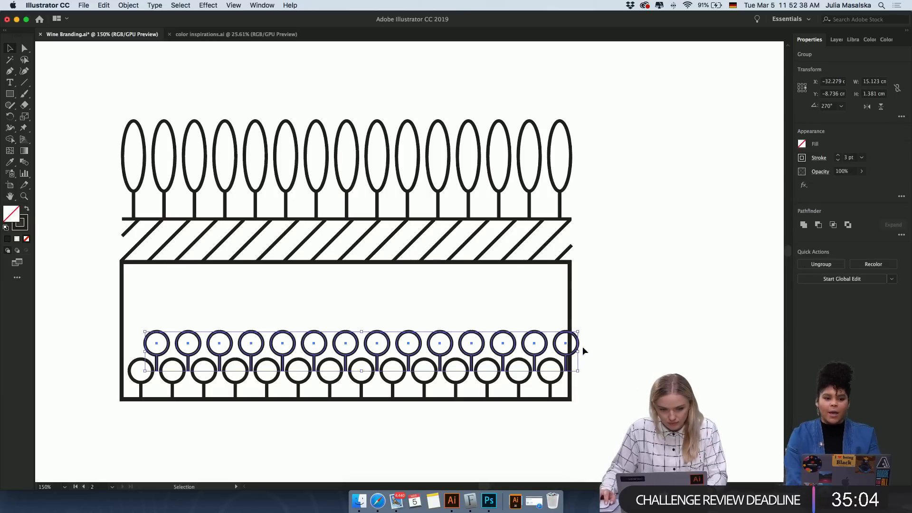
pyautogui.doubleClick(578, 351)
pyautogui.click(577, 351)
pyautogui.press('Delete')
pyautogui.press('Escape')
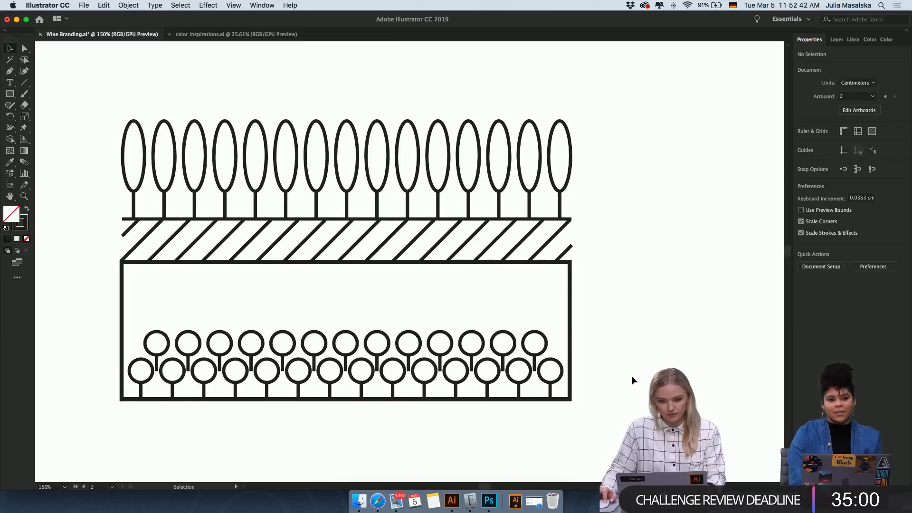
pyautogui.hscroll(-1, 631, 376)
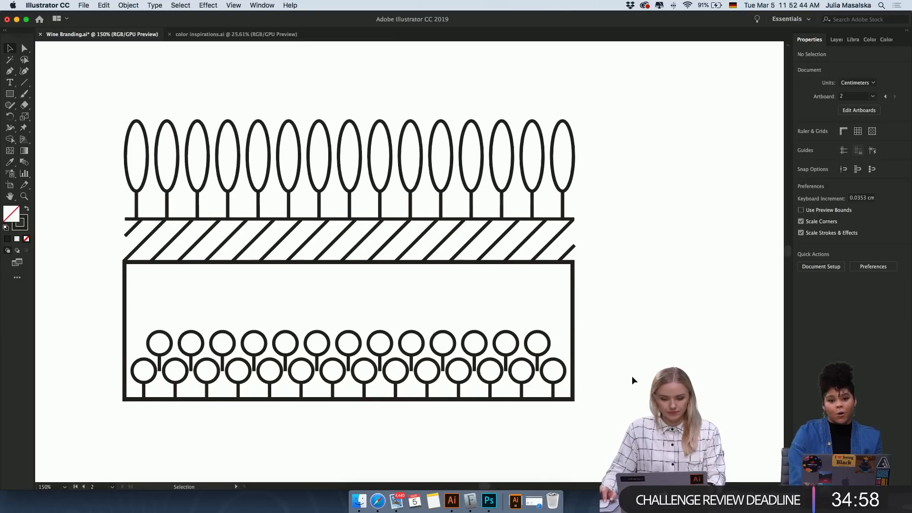
pyautogui.hscroll(-3, 632, 381)
pyautogui.scroll(2, 631, 380)
pyautogui.scroll(-2, 631, 381)
pyautogui.scroll(-5, 632, 380)
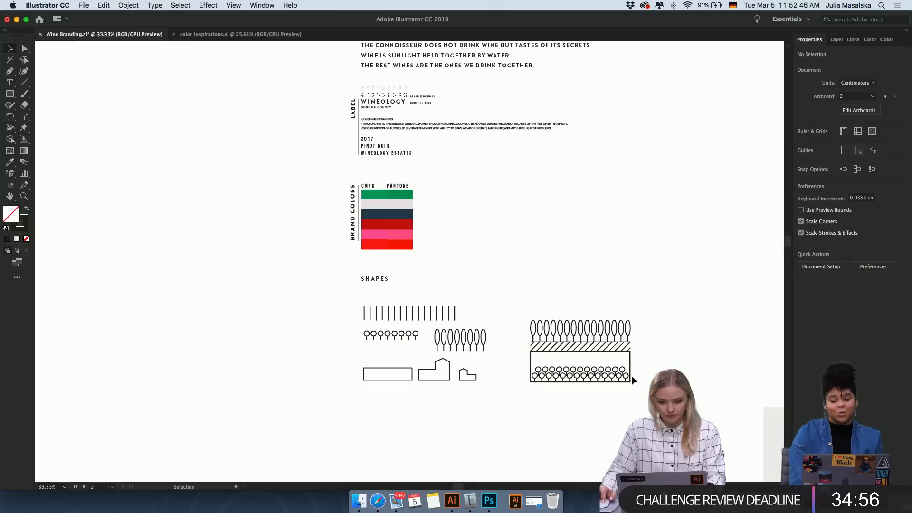
pyautogui.scroll(6, 632, 380)
pyautogui.hscroll(1, 631, 380)
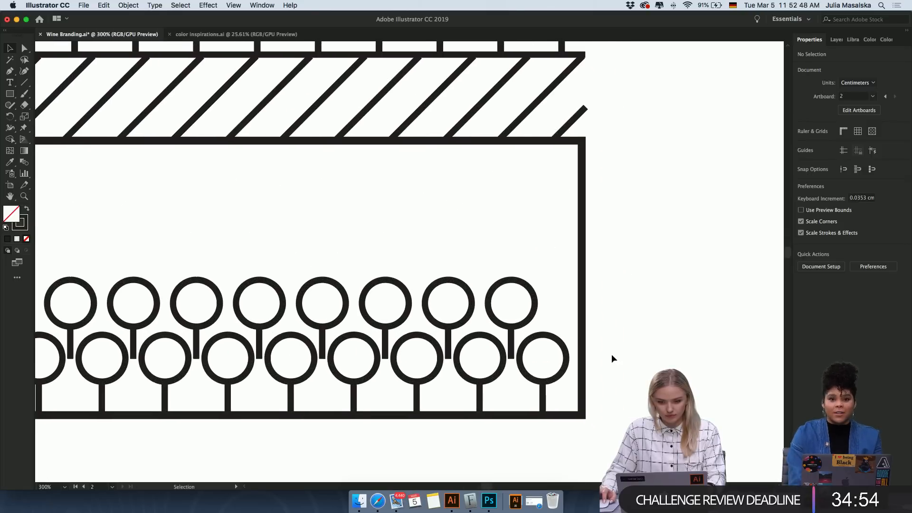
pyautogui.click(532, 323)
pyautogui.moveTo(532, 321); pyautogui.dragTo(568, 324)
pyautogui.press('super+z')
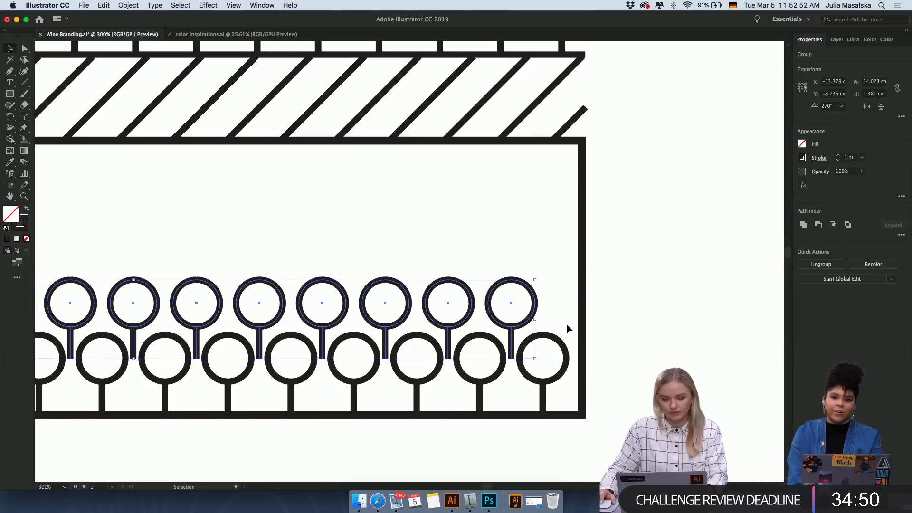
# Inside the upper round-tree group, duplicate the last tree to the right so its stem sits on the rectangle's right edge.
pyautogui.click(566, 324)
pyautogui.press('v')
pyautogui.click(524, 326)
pyautogui.doubleClick(524, 325)
pyautogui.click(524, 326)
pyautogui.moveTo(545, 328); pyautogui.dragTo(593, 326)
pyautogui.click(682, 332)
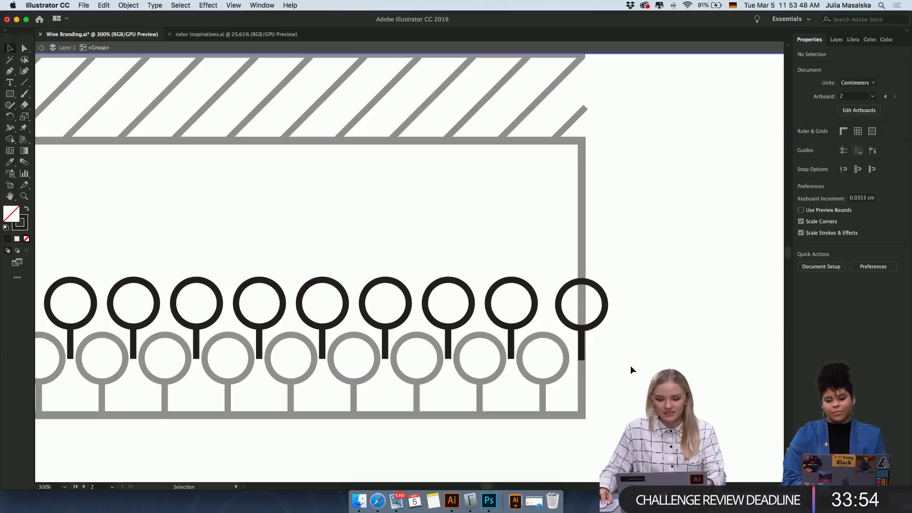
pyautogui.scroll(3, 628, 354)
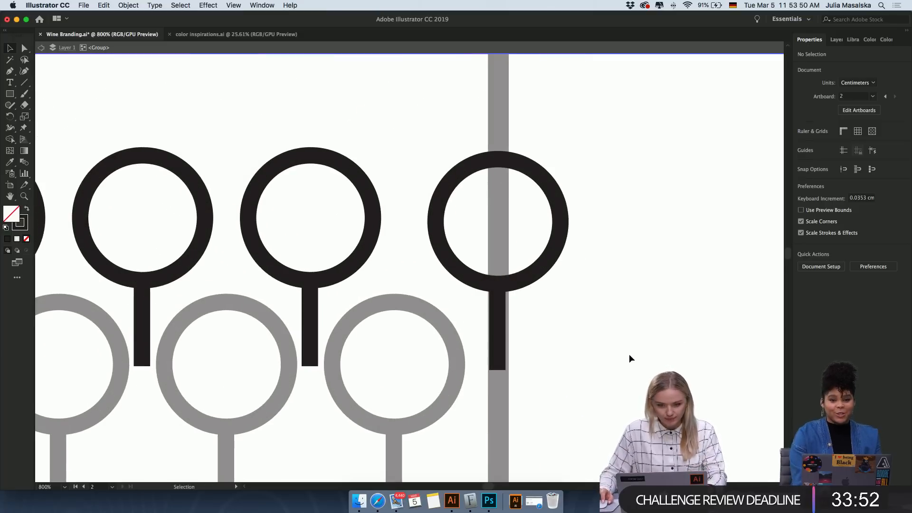
pyautogui.click(535, 274)
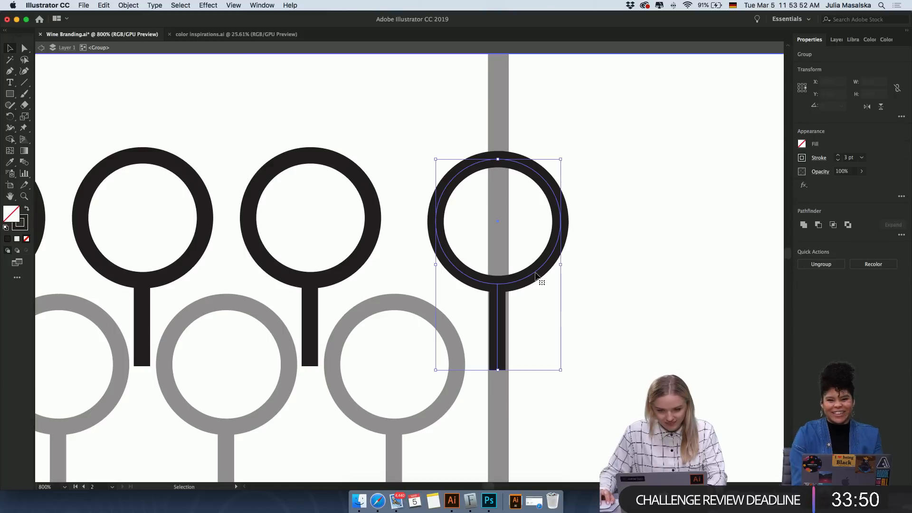
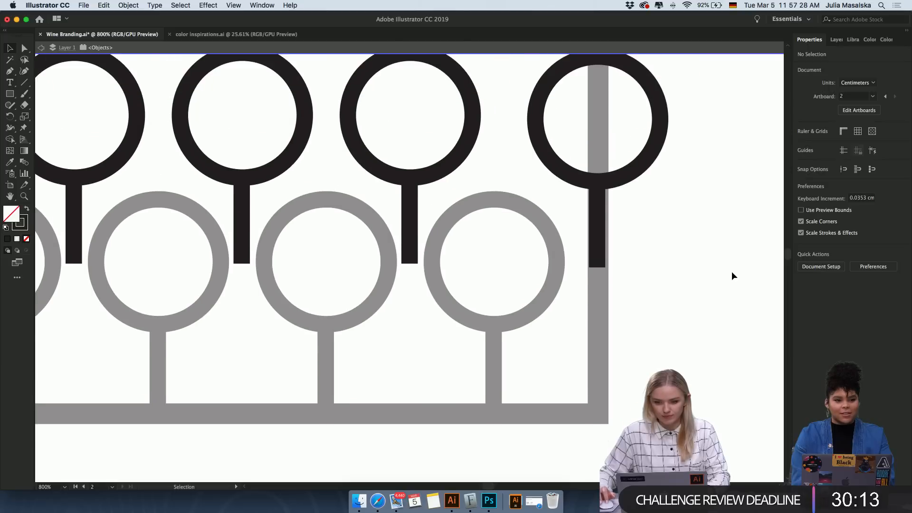
# Try to distribute all fifteen upper-row round trees with equal horizontal spacing between the rectangle's two side edges.
pyautogui.click(605, 247)
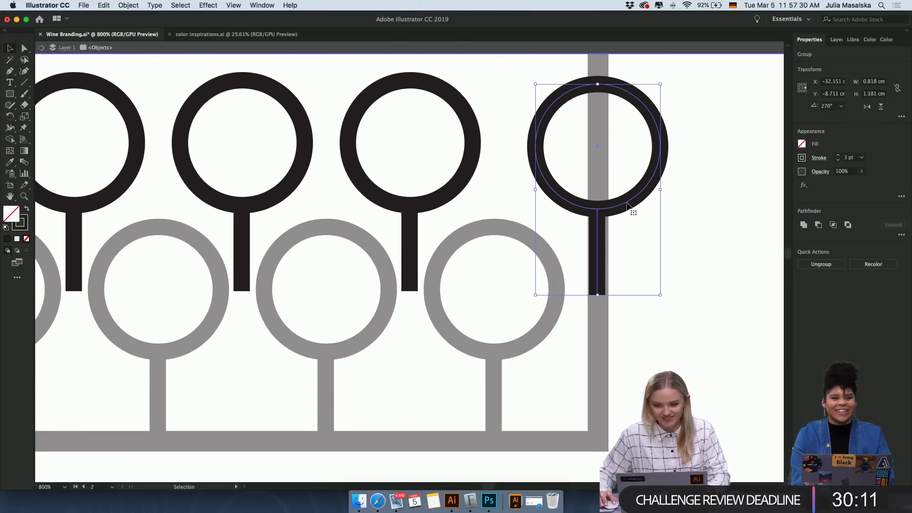
pyautogui.press('a')
pyautogui.press('v')
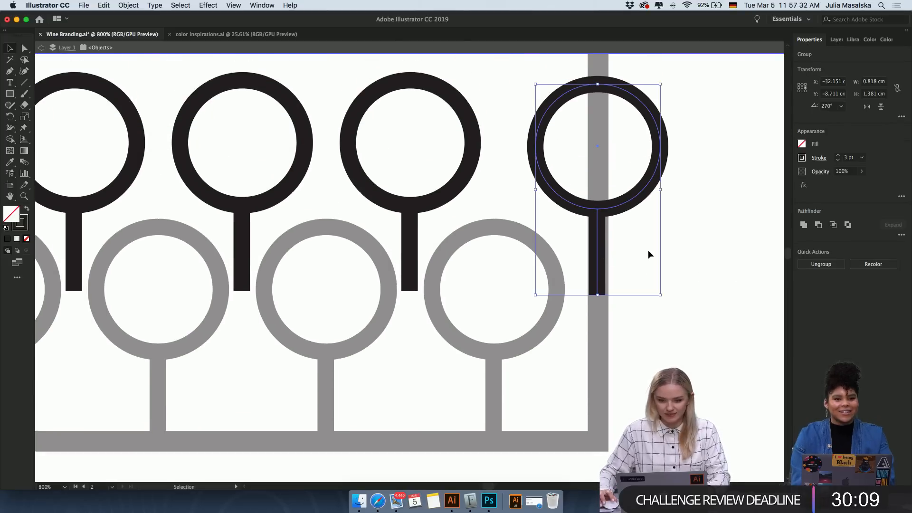
pyautogui.scroll(-5, 648, 252)
pyautogui.hscroll(-3, 647, 250)
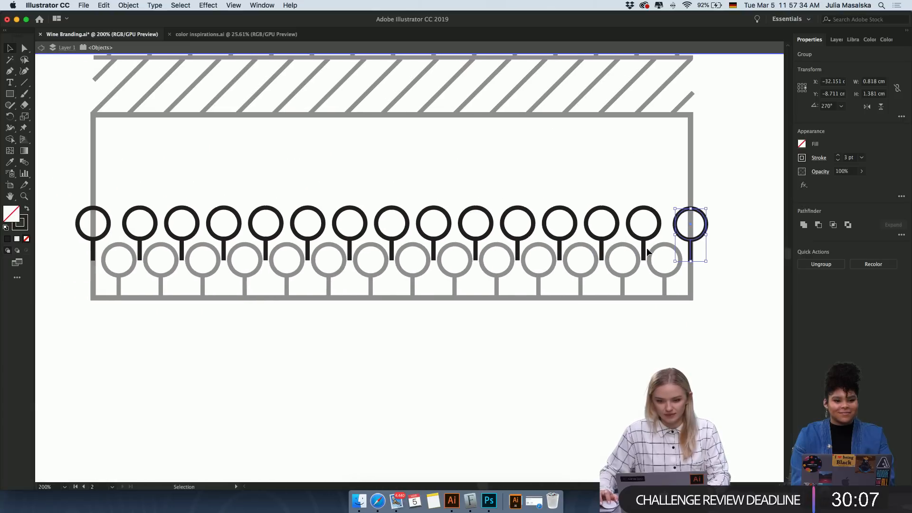
pyautogui.click(660, 221)
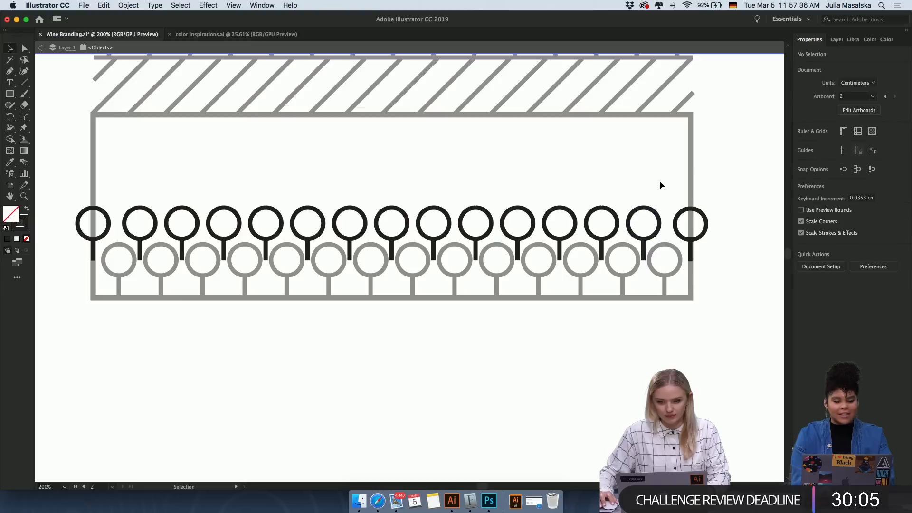
pyautogui.moveTo(659, 180); pyautogui.dragTo(181, 213)
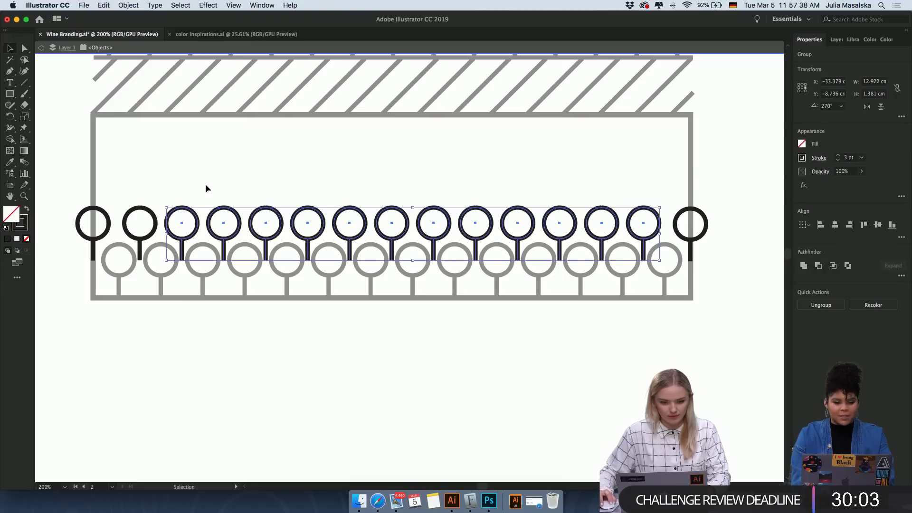
pyautogui.click(151, 199)
pyautogui.click(122, 218)
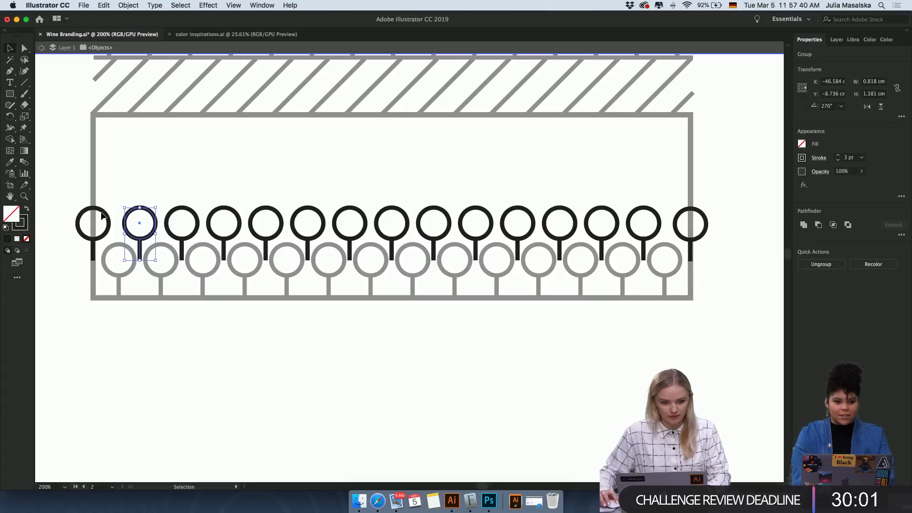
pyautogui.click(107, 216)
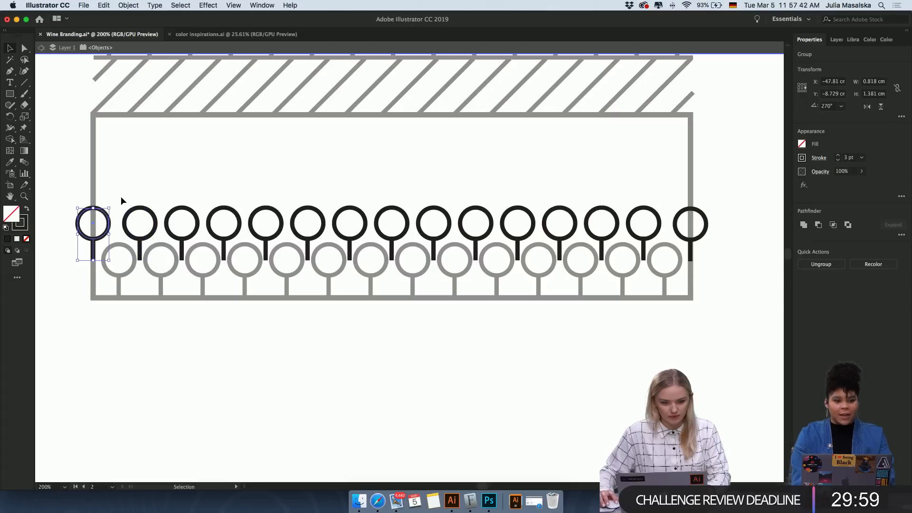
pyautogui.moveTo(715, 201); pyautogui.dragTo(95, 215)
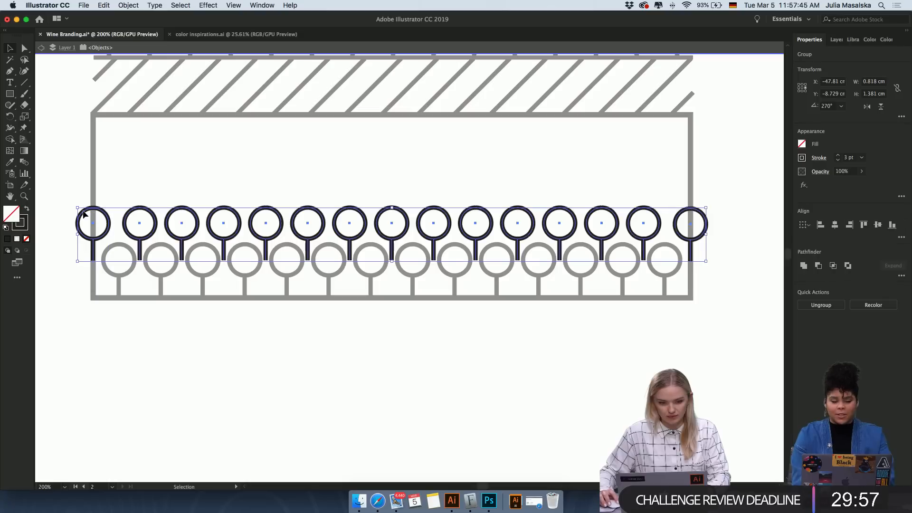
pyautogui.click(901, 237)
pyautogui.click(814, 319)
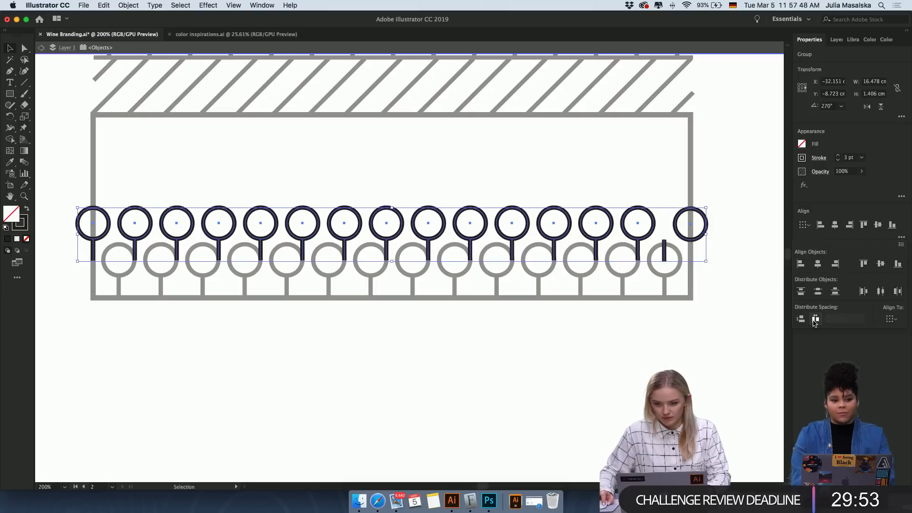
pyautogui.doubleClick(730, 268)
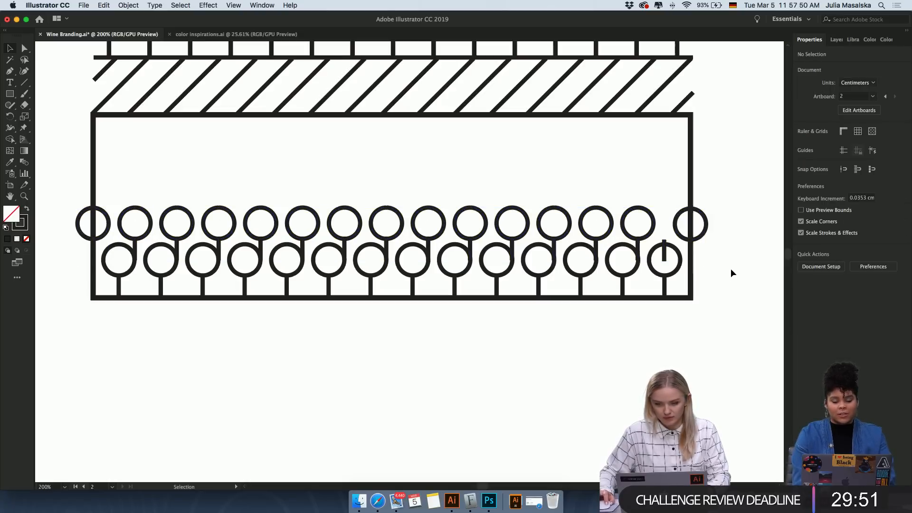
# Undo the horizontal spacing distribution of the upper round-tree row.
pyautogui.scroll(2, 730, 269)
pyautogui.scroll(1, 731, 269)
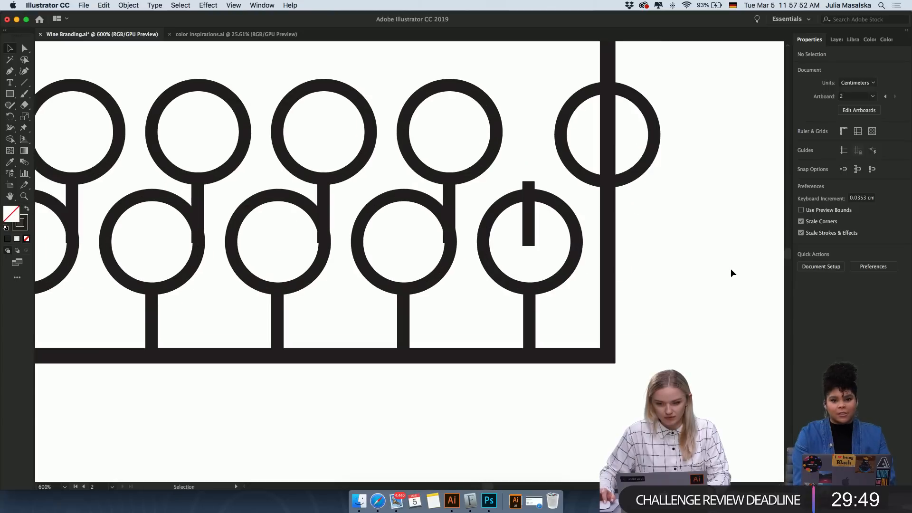
pyautogui.press('super+z')
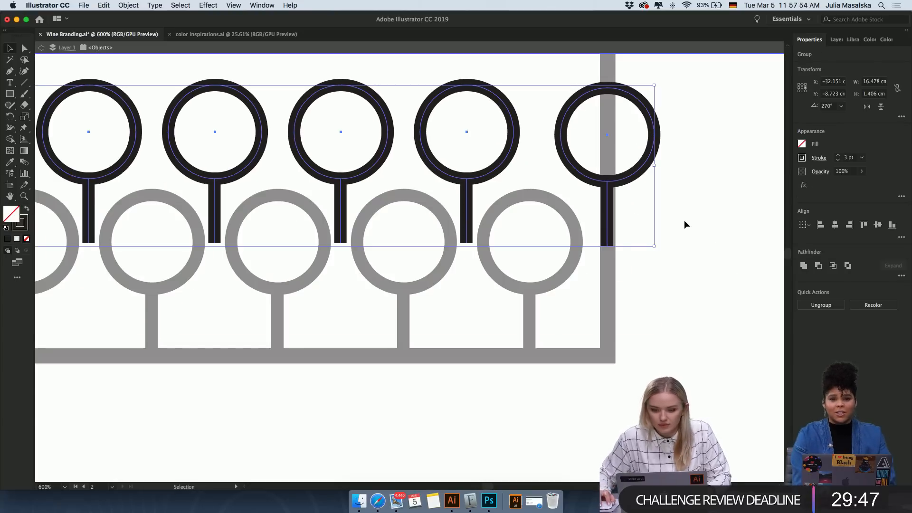
# Delete the stem of the round tree on the rectangle's right edge, keeping only its circle.
pyautogui.scroll(-2, 685, 224)
pyautogui.scroll(2, 685, 224)
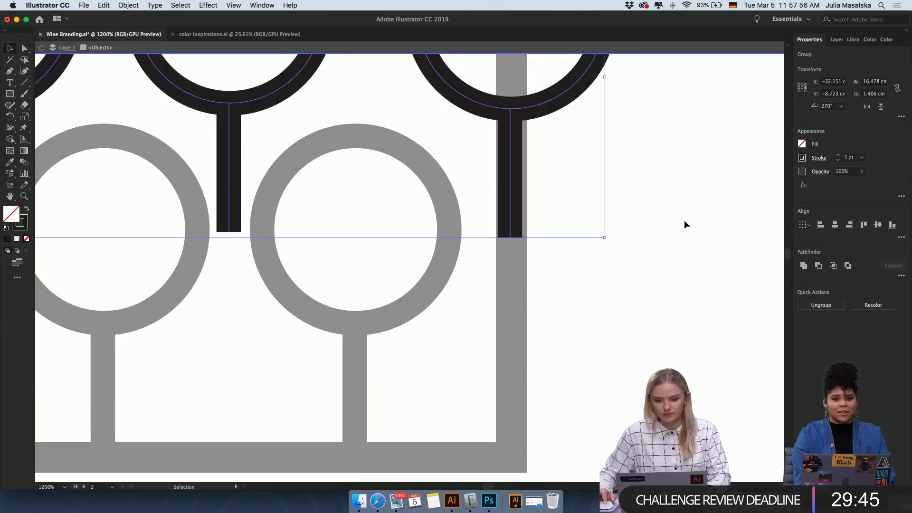
pyautogui.scroll(5, 684, 224)
pyautogui.click(679, 233)
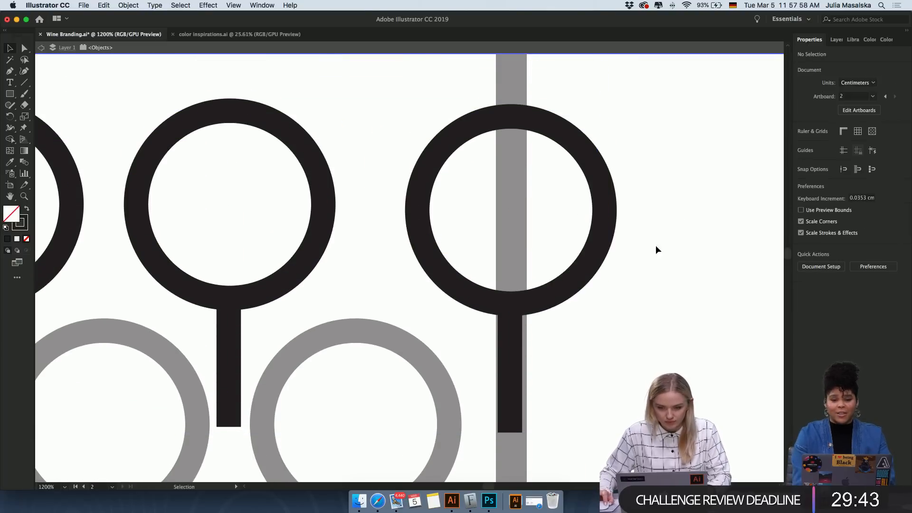
pyautogui.doubleClick(572, 283)
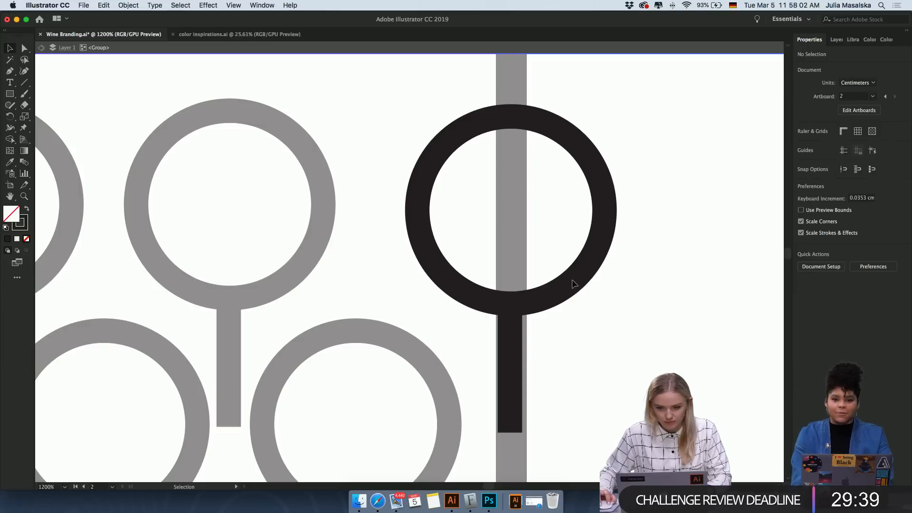
pyautogui.press('Escape')
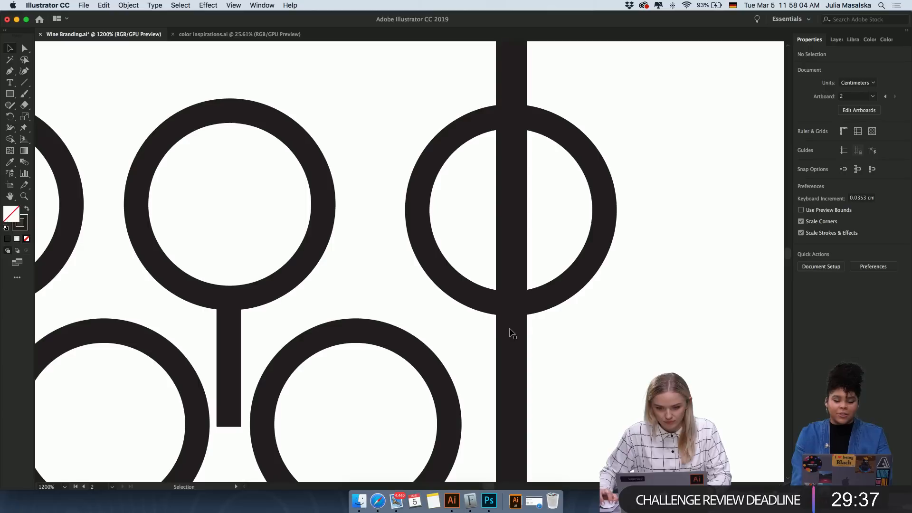
pyautogui.doubleClick(562, 292)
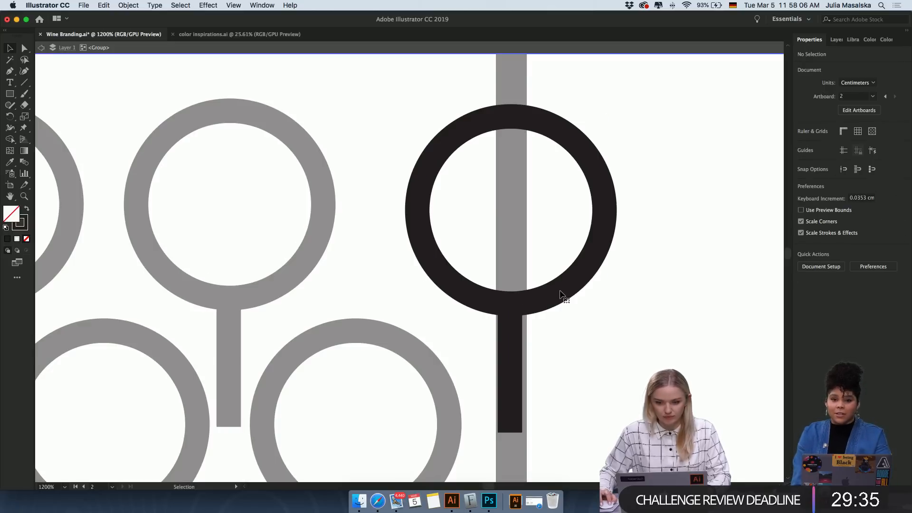
pyautogui.click(511, 329)
pyautogui.click(617, 326)
pyautogui.press('Escape')
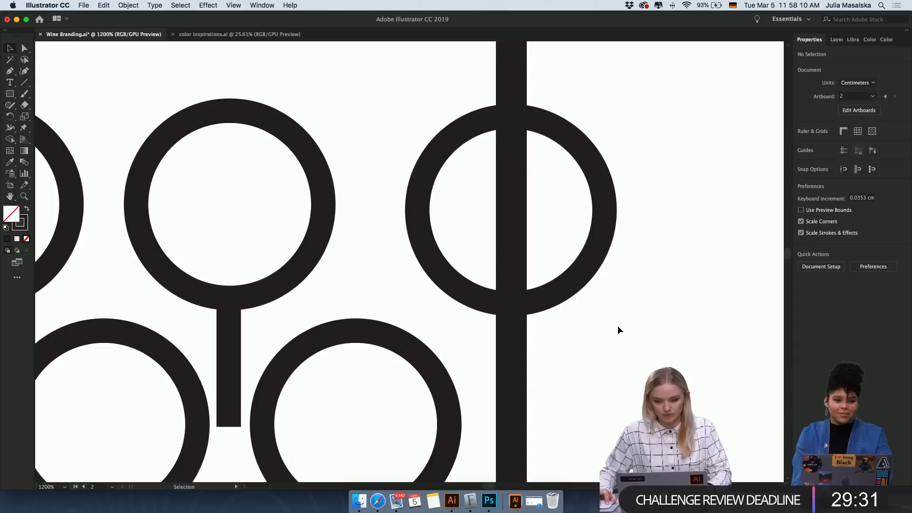
pyautogui.scroll(-5, 618, 326)
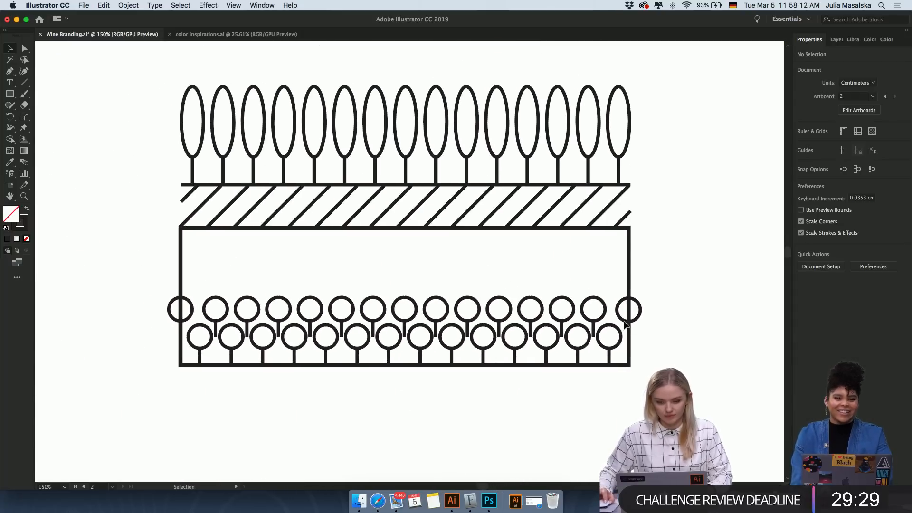
pyautogui.click(639, 314)
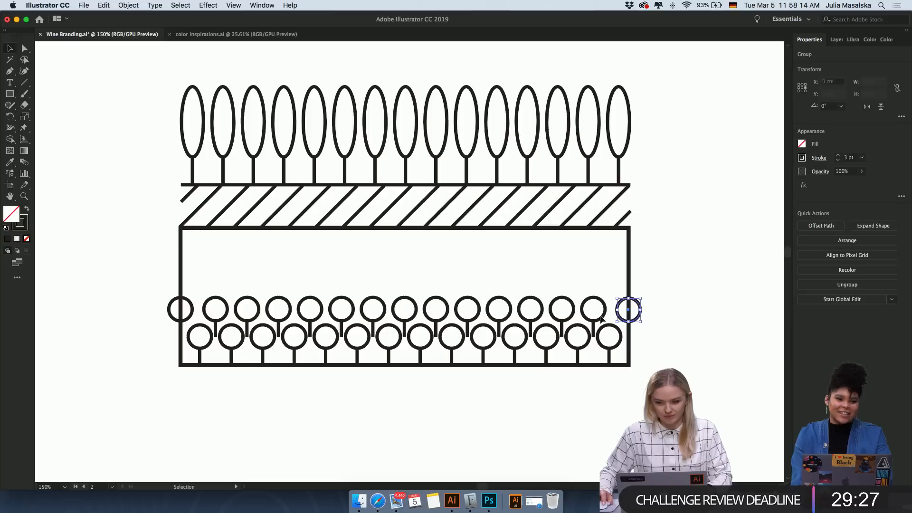
pyautogui.keyDown('shift'); pyautogui.click(189, 319); pyautogui.keyUp('shift')
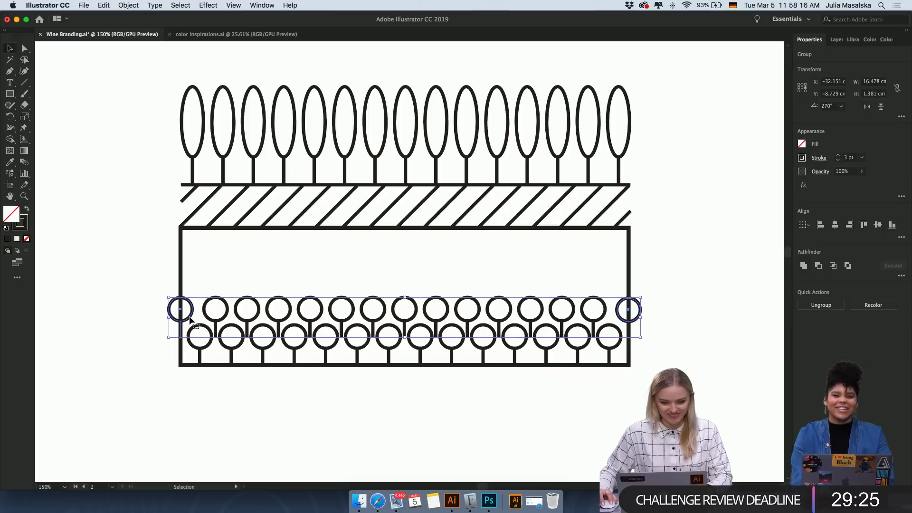
pyautogui.rightClick(190, 320)
pyautogui.click(162, 327)
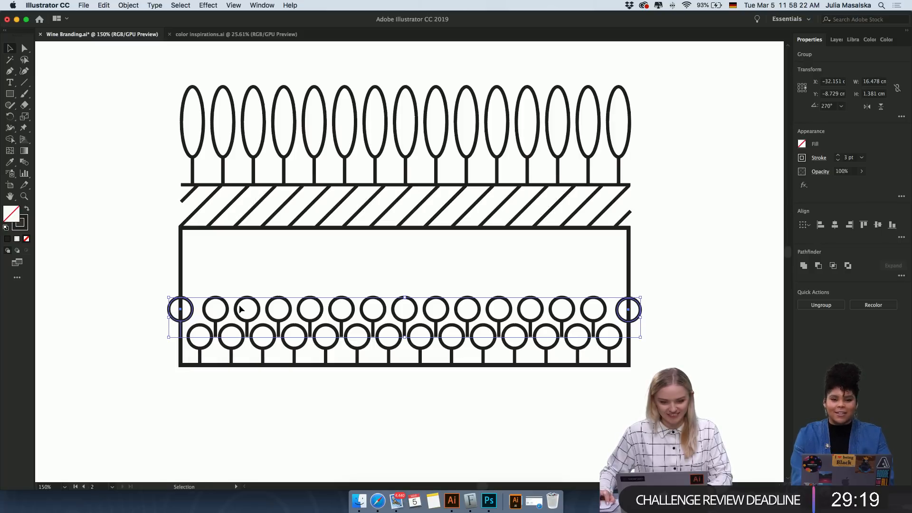
pyautogui.click(654, 308)
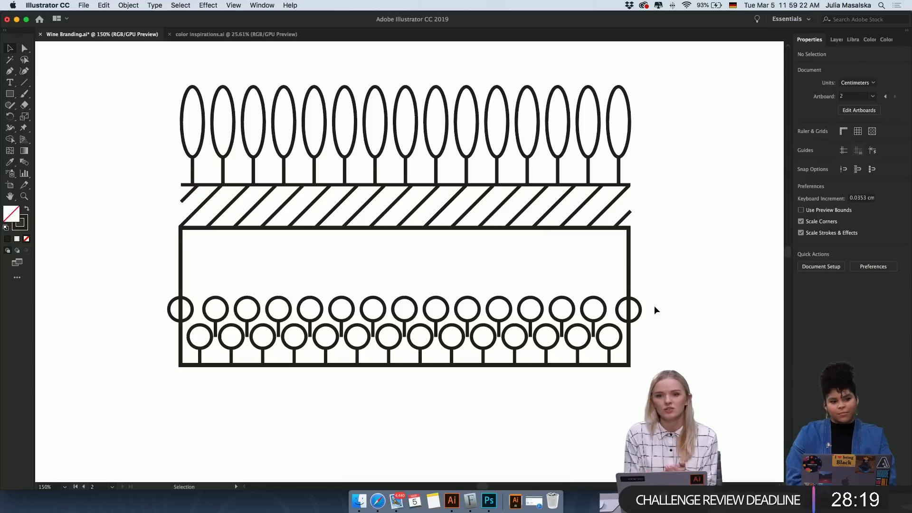
# Draw a rectangle about 0.72 × 1.25 cm covering the outer half of the circle on the field rectangle's right edge.
pyautogui.scroll(5, 643, 309)
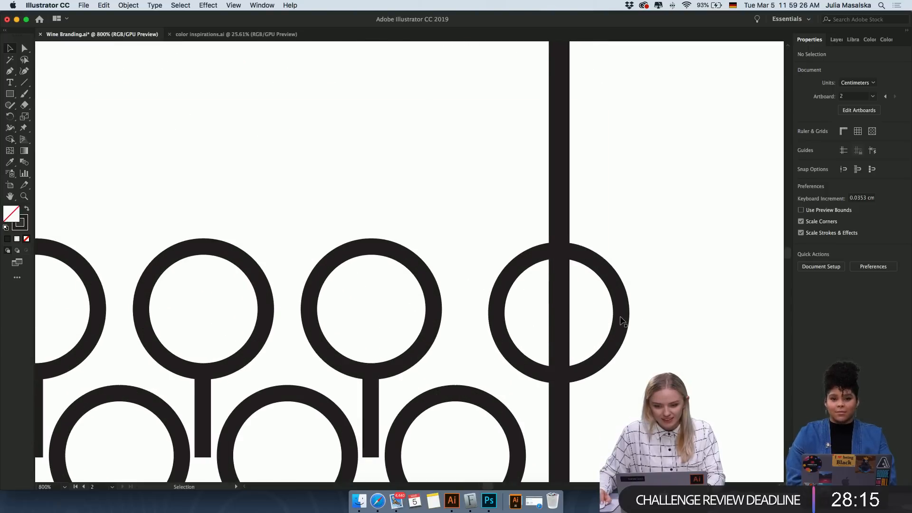
pyautogui.click(623, 319)
pyautogui.press('m')
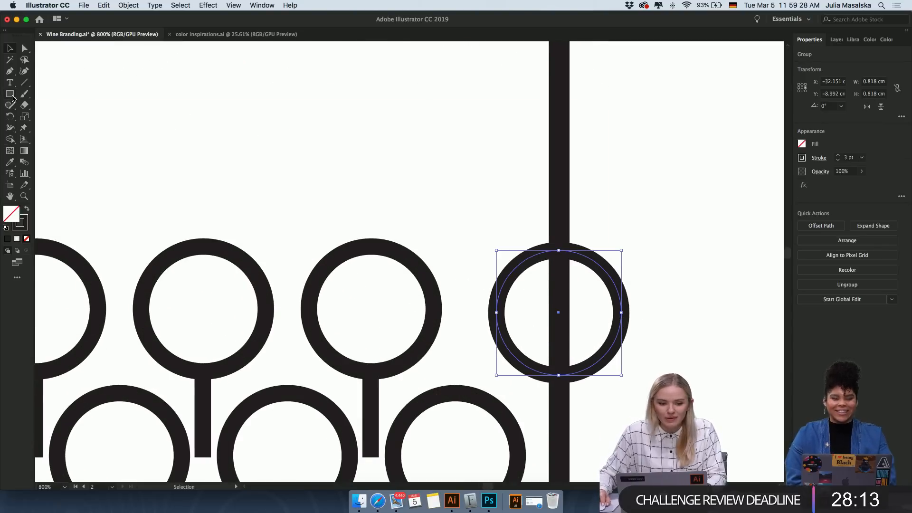
pyautogui.moveTo(668, 214); pyautogui.dragTo(558, 404)
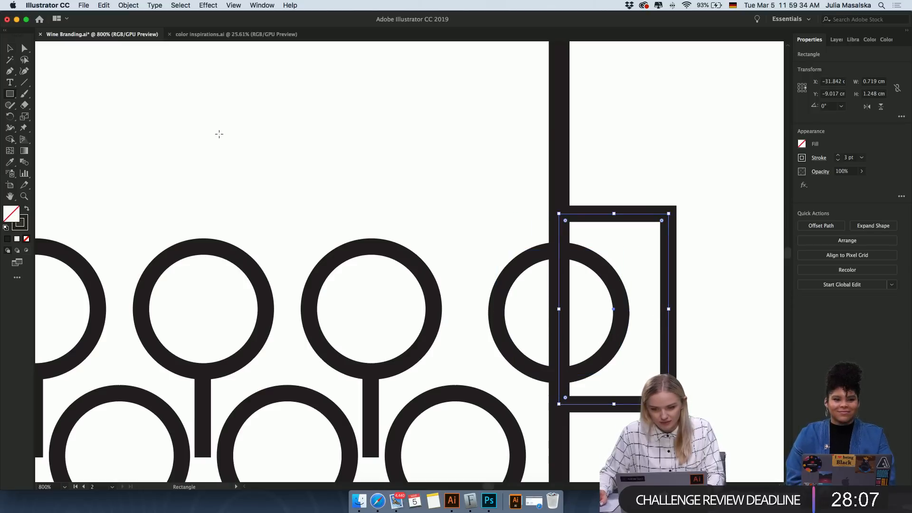
pyautogui.press('v')
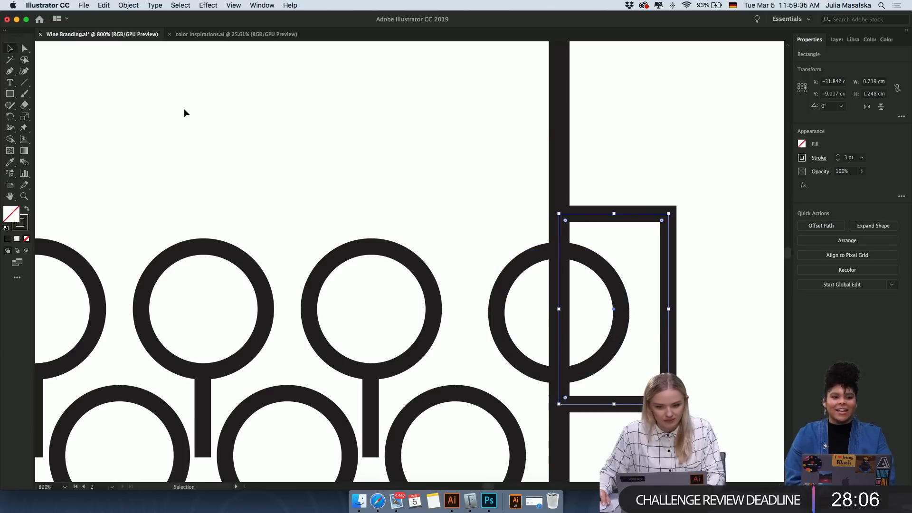
# Split the right-edge circle with the overlapping small rectangle using the Divide pathfinder.
pyautogui.keyDown('shift'); pyautogui.click(622, 323); pyautogui.keyUp('shift')
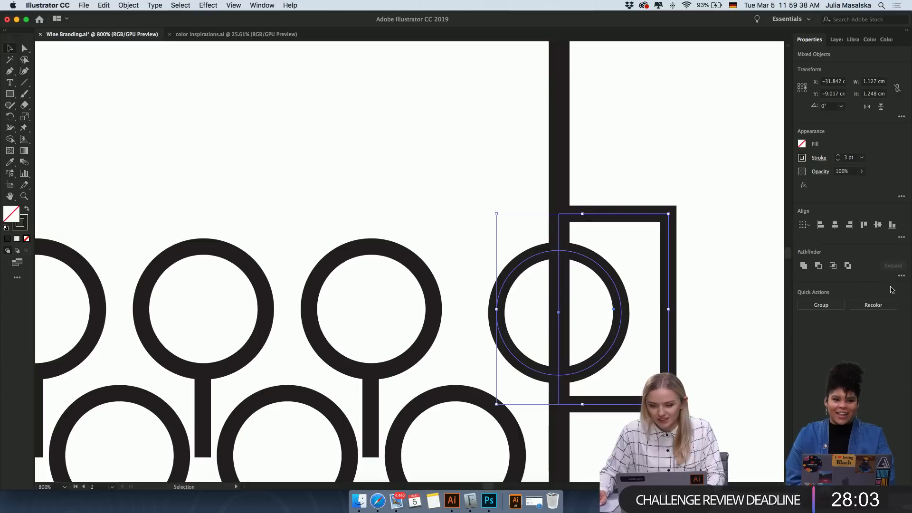
pyautogui.click(901, 276)
pyautogui.click(804, 327)
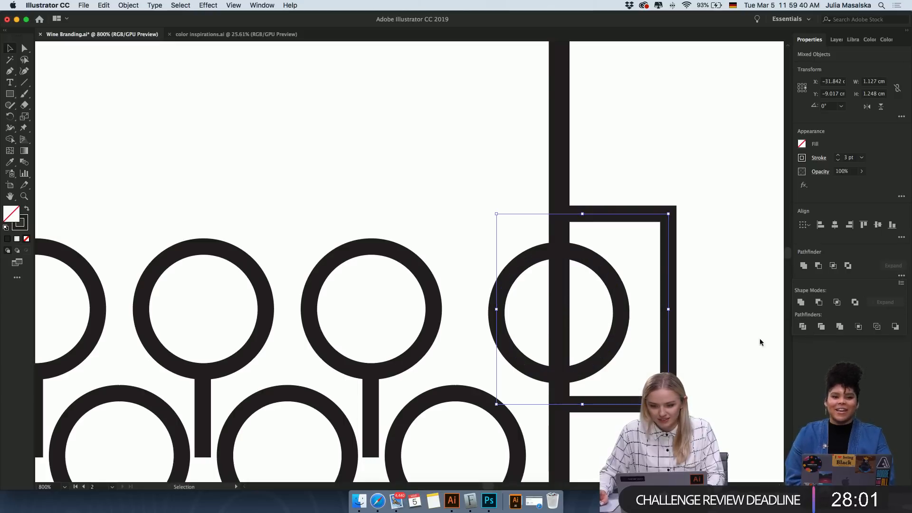
pyautogui.click(714, 355)
# Inside the divided group, delete the cutting rectangle's remainder and the outer half of the circle, leaving only the inner half circle.
pyautogui.click(670, 330)
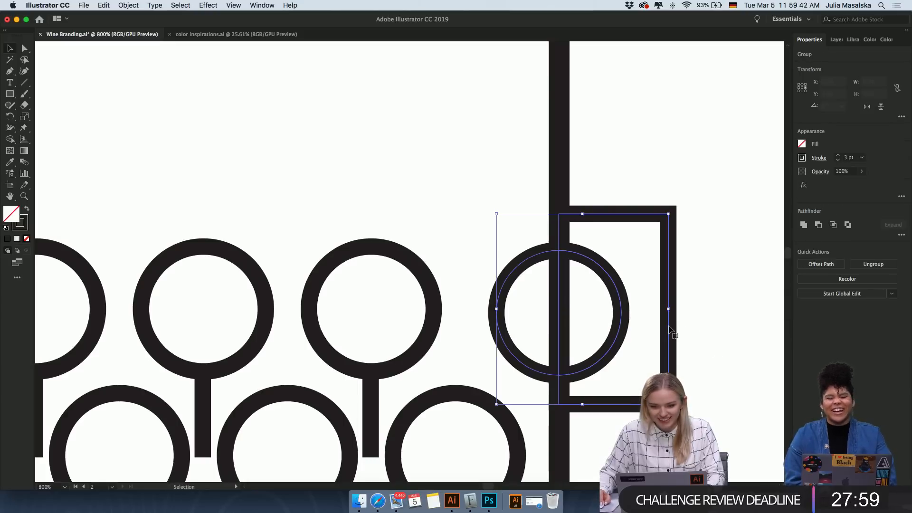
pyautogui.doubleClick(669, 329)
pyautogui.click(668, 328)
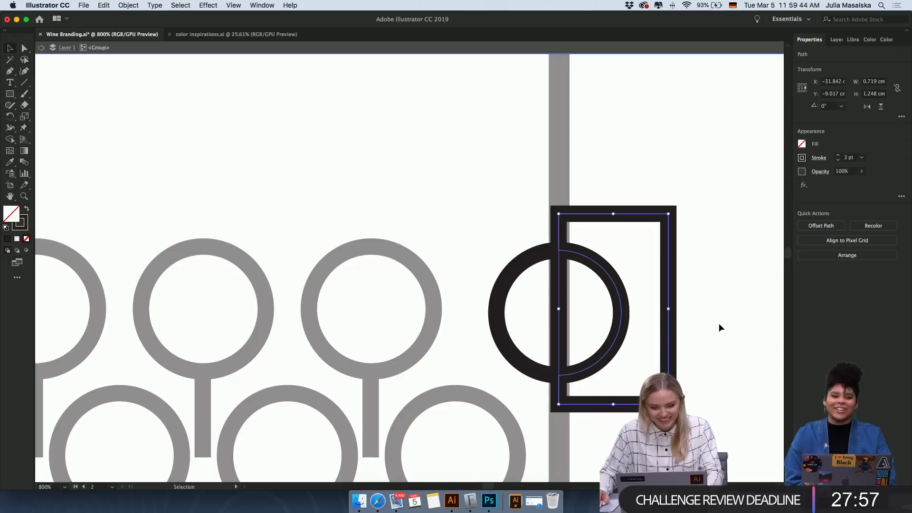
pyautogui.press('a')
pyautogui.press('Delete')
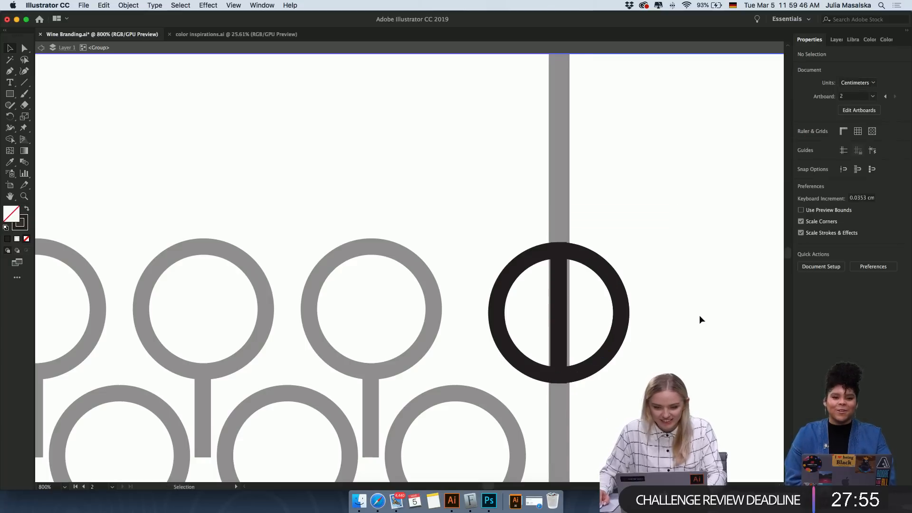
pyautogui.press('v')
pyautogui.doubleClick(699, 316)
pyautogui.doubleClick(623, 325)
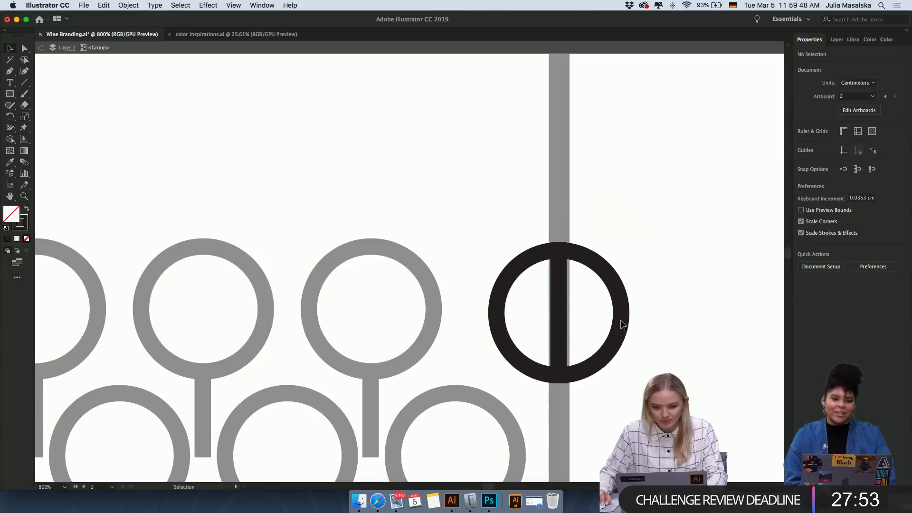
pyautogui.click(622, 326)
pyautogui.press('Delete')
pyautogui.press('Escape')
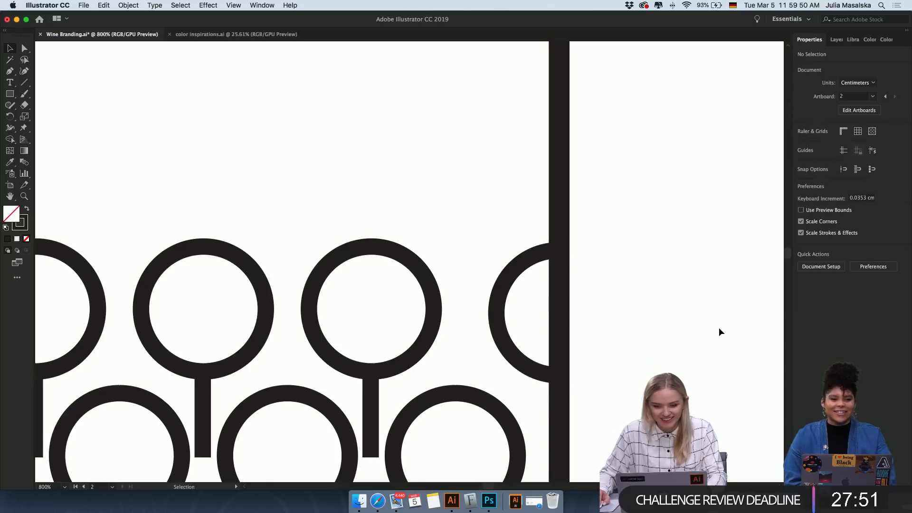
pyautogui.scroll(-2, 719, 331)
pyautogui.scroll(-2, 719, 331)
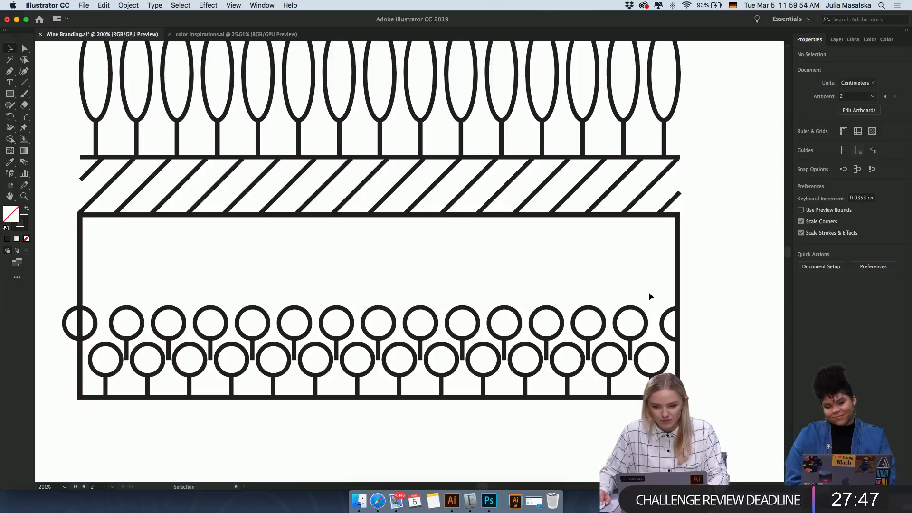
pyautogui.moveTo(654, 295); pyautogui.dragTo(128, 320)
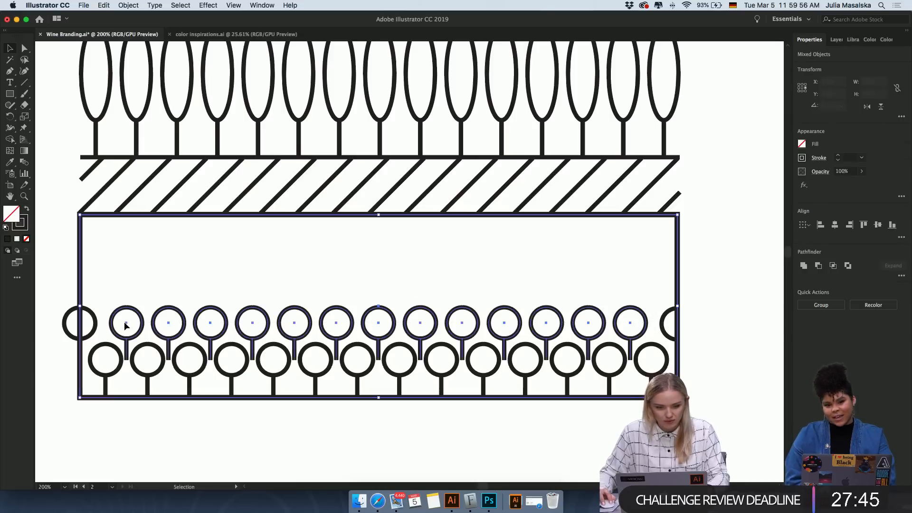
pyautogui.doubleClick(615, 327)
pyautogui.doubleClick(623, 295)
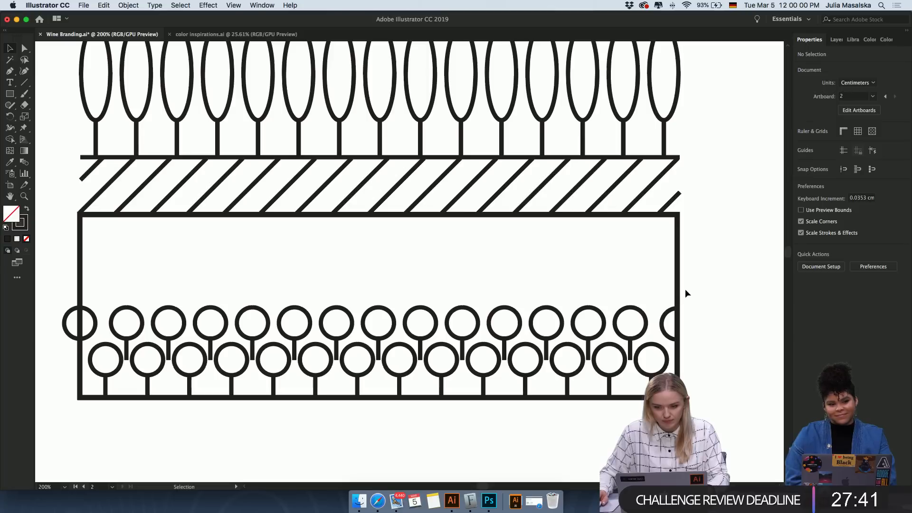
pyautogui.click(623, 308)
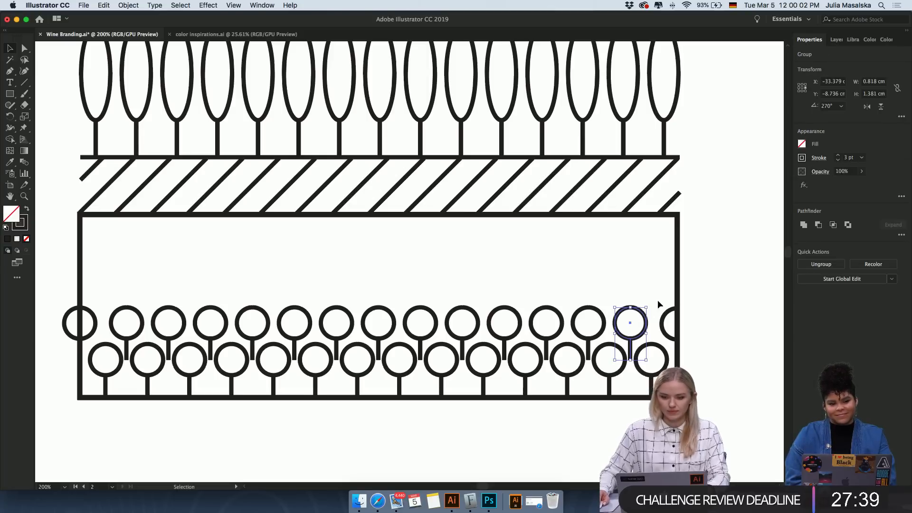
pyautogui.moveTo(621, 307); pyautogui.dragTo(129, 306)
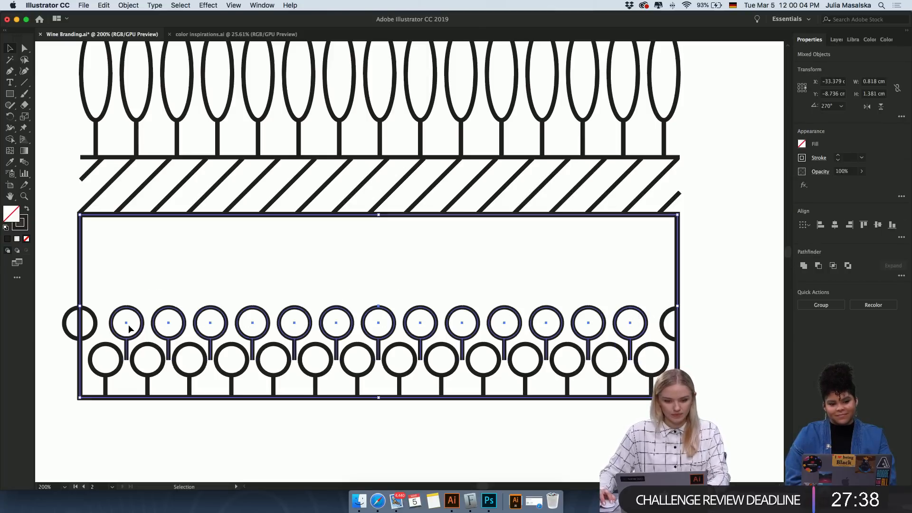
pyautogui.click(185, 291)
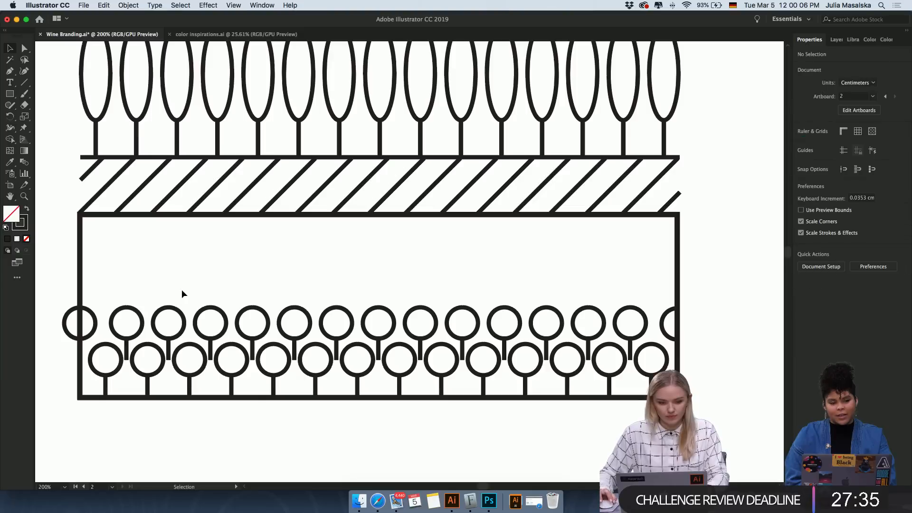
pyautogui.moveTo(216, 321); pyautogui.dragTo(636, 328)
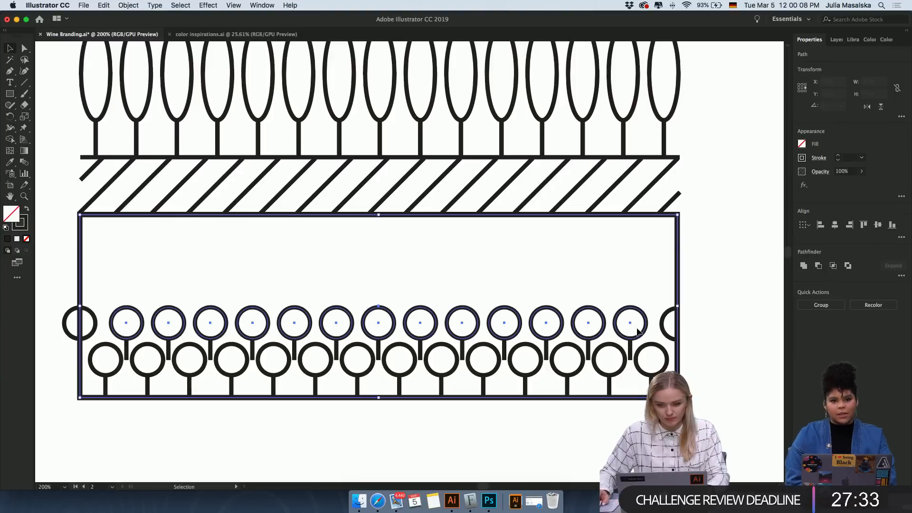
pyautogui.click(722, 331)
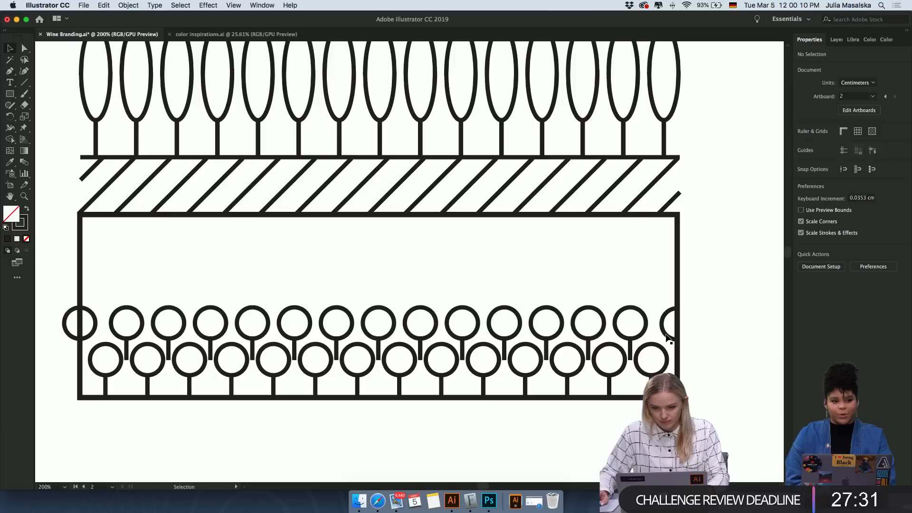
pyautogui.click(666, 338)
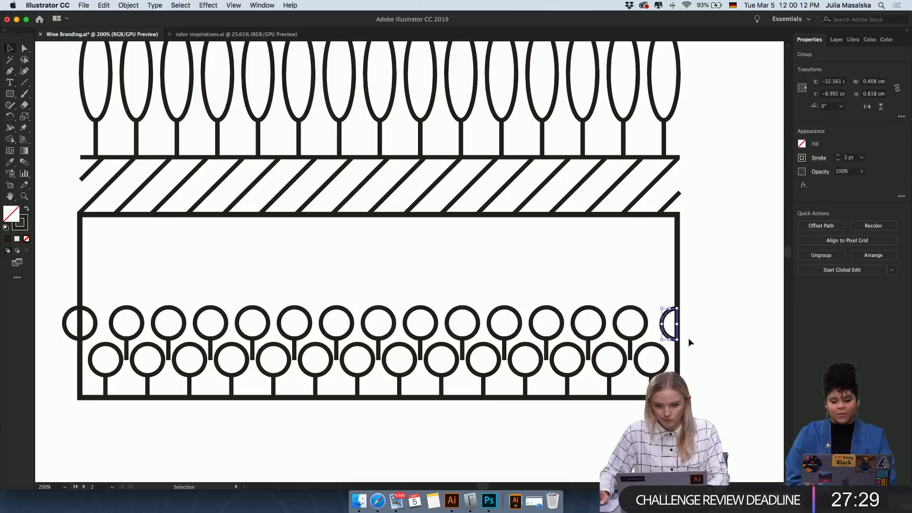
# Select all full round trees in both rows without the field rectangle and stretch them horizontally at both ends to about 15.35 cm wide.
pyautogui.moveTo(649, 288); pyautogui.dragTo(109, 370)
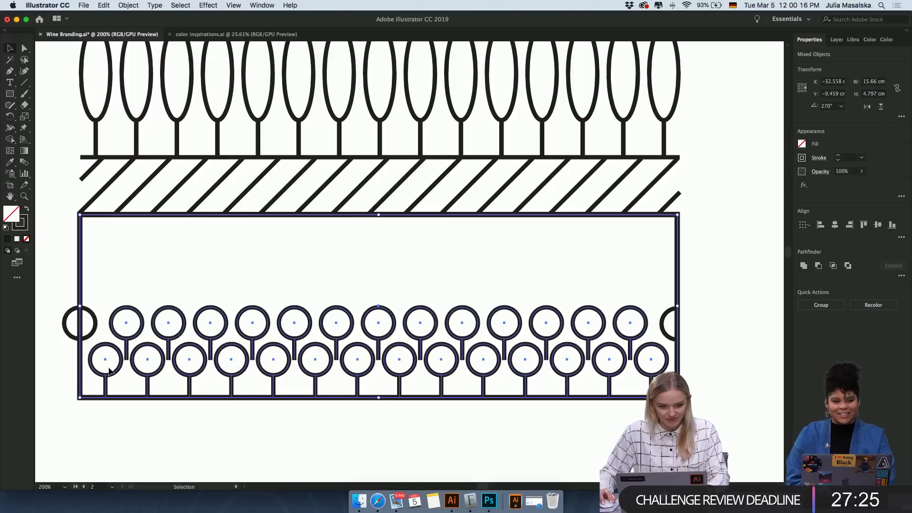
pyautogui.keyDown('shift'); pyautogui.click(80, 267); pyautogui.keyUp('shift')
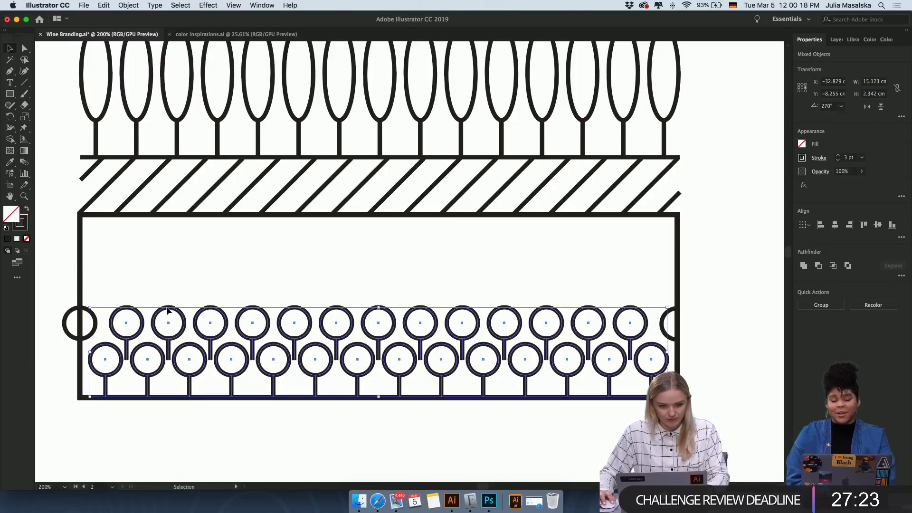
pyautogui.moveTo(667, 352); pyautogui.dragTo(673, 354)
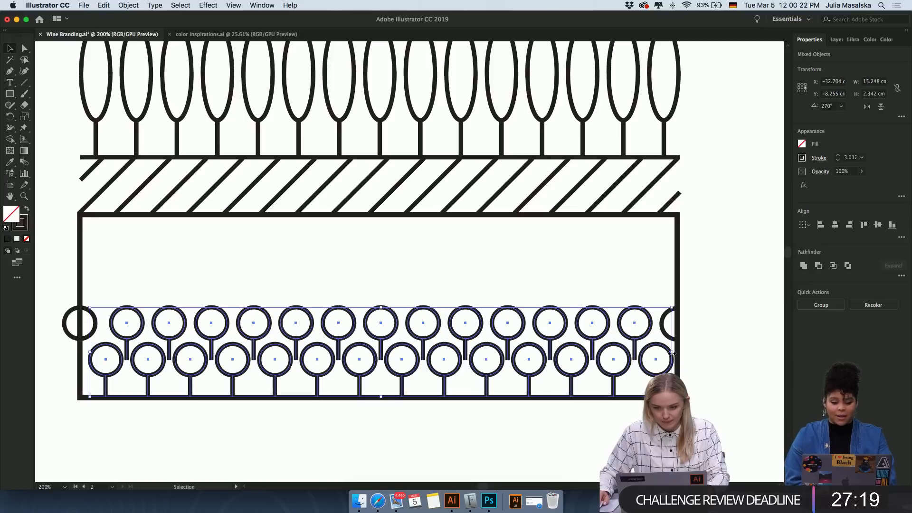
pyautogui.moveTo(90, 353); pyautogui.dragTo(86, 354)
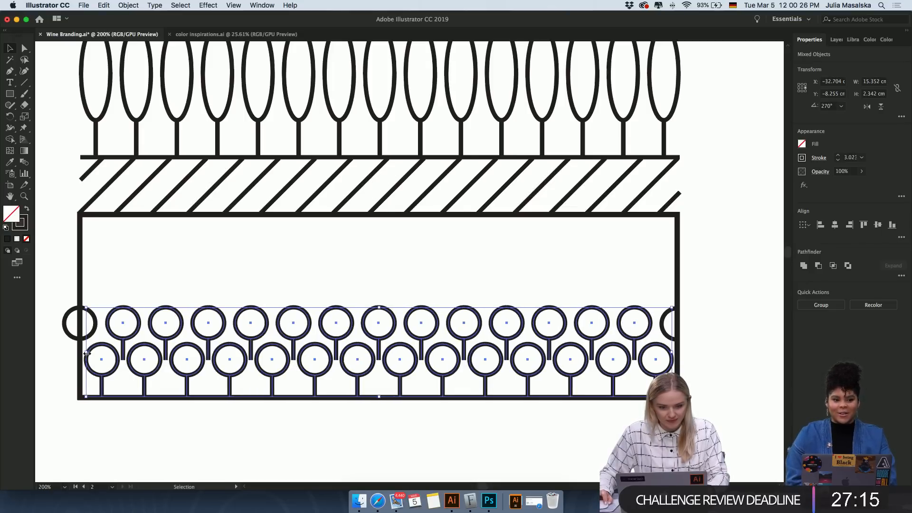
pyautogui.scroll(2, 87, 353)
pyautogui.scroll(-2, 87, 353)
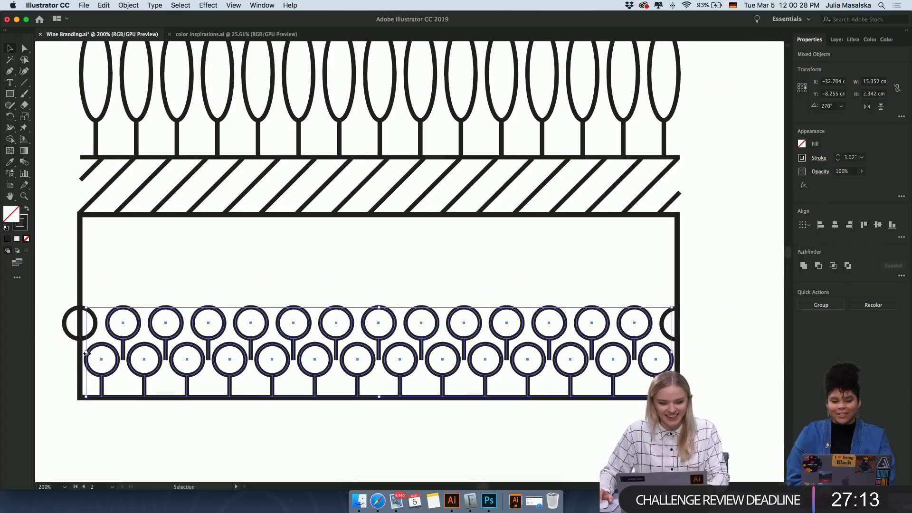
pyautogui.hscroll(5, 411, 352)
pyautogui.scroll(2, 525, 359)
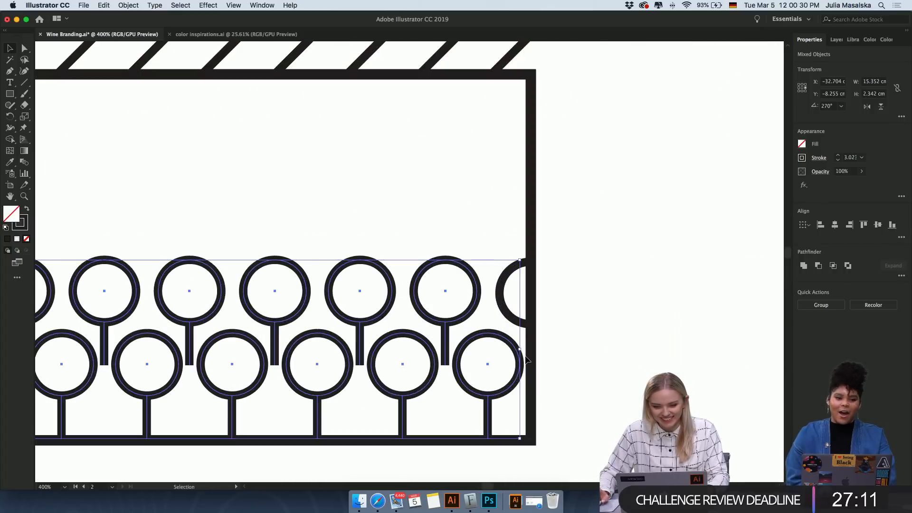
pyautogui.click(597, 372)
pyautogui.scroll(-1, 598, 374)
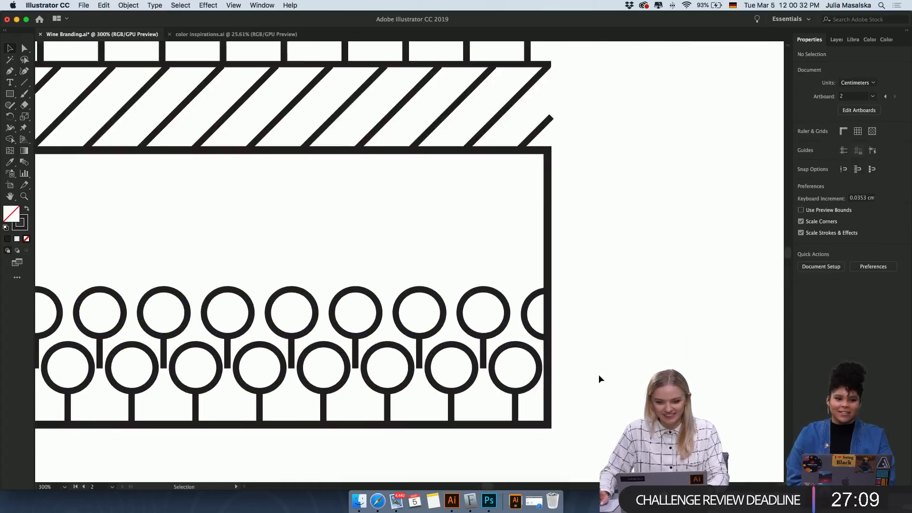
# Delete the round tree that straddles the field rectangle's left edge.
pyautogui.scroll(-2, 598, 374)
pyautogui.hscroll(-1, 511, 386)
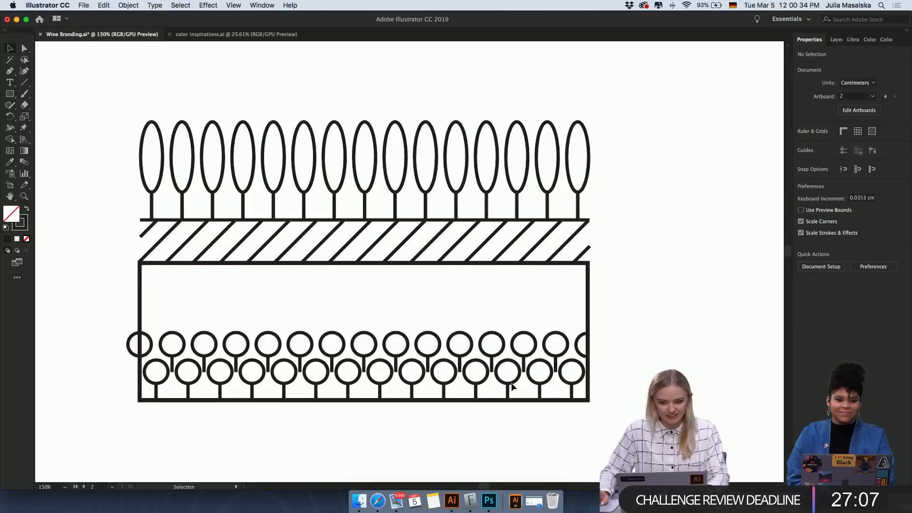
pyautogui.click(133, 350)
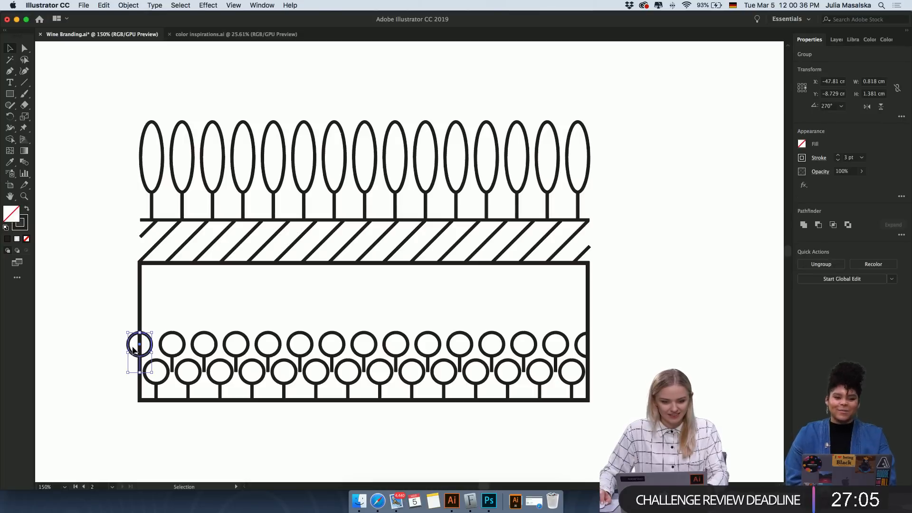
pyautogui.press('Delete')
# Copy the half circle from the right edge, rotate the copy 180° and place it against the field rectangle's left edge.
pyautogui.click(578, 349)
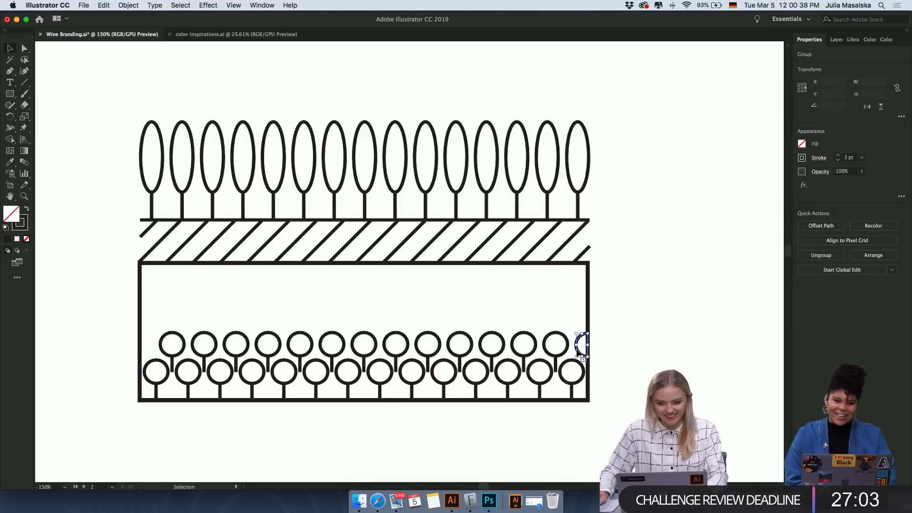
pyautogui.press('super+c')
pyautogui.press('super+v')
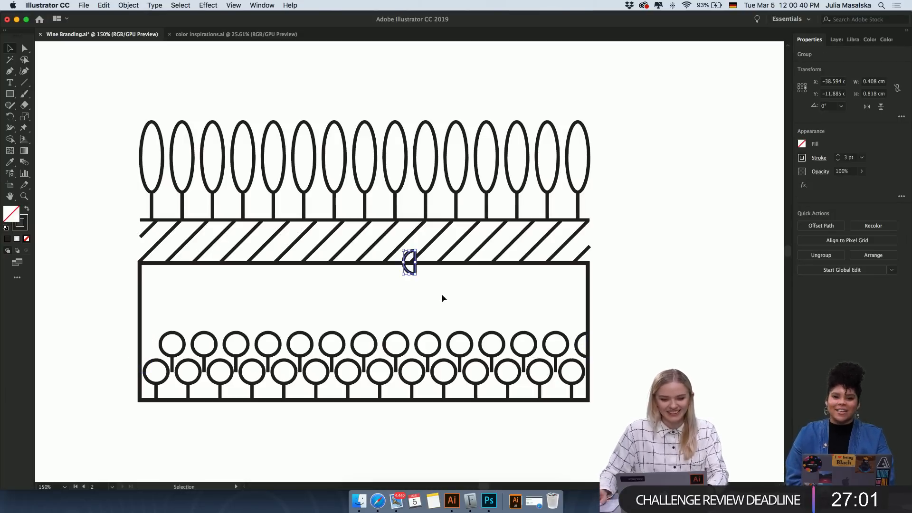
pyautogui.moveTo(403, 278); pyautogui.dragTo(416, 233)
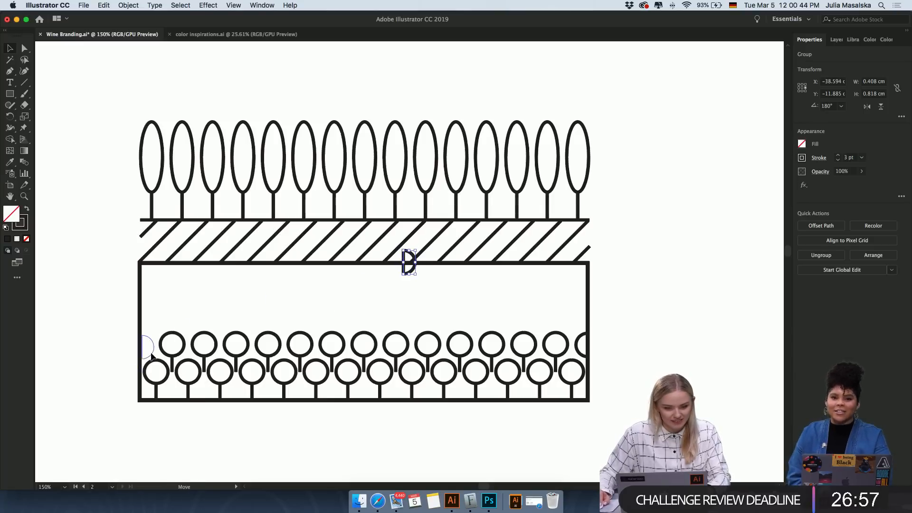
pyautogui.moveTo(151, 355); pyautogui.dragTo(150, 354)
pyautogui.scroll(5, 150, 354)
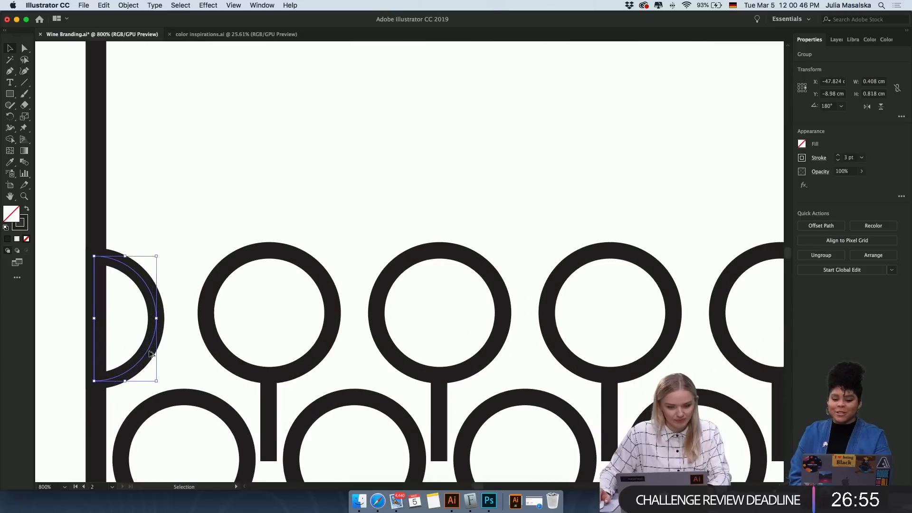
# Align the half circle at the field rectangle's left edge to the neighbouring full circle's vertical centre, using that circle as key object.
pyautogui.scroll(-1, 149, 352)
pyautogui.moveTo(146, 354); pyautogui.dragTo(147, 348)
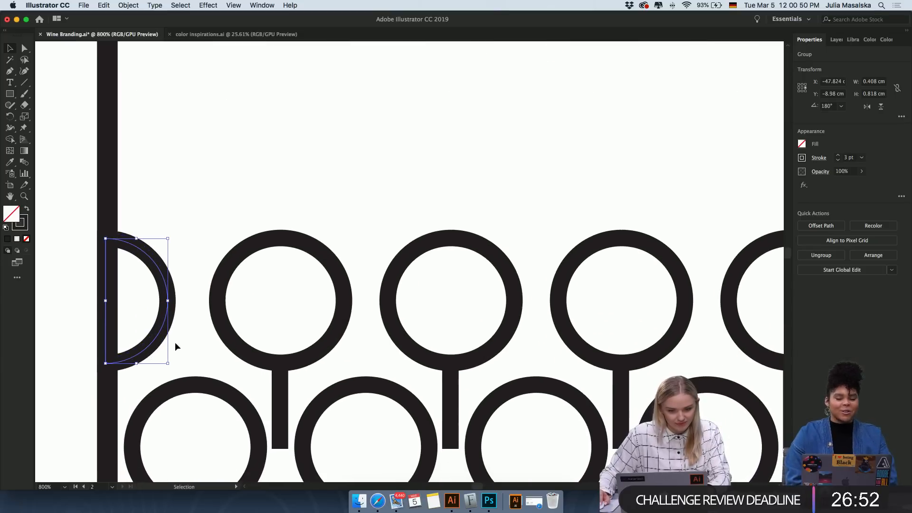
pyautogui.keyDown('shift'); pyautogui.click(225, 333); pyautogui.keyUp('shift')
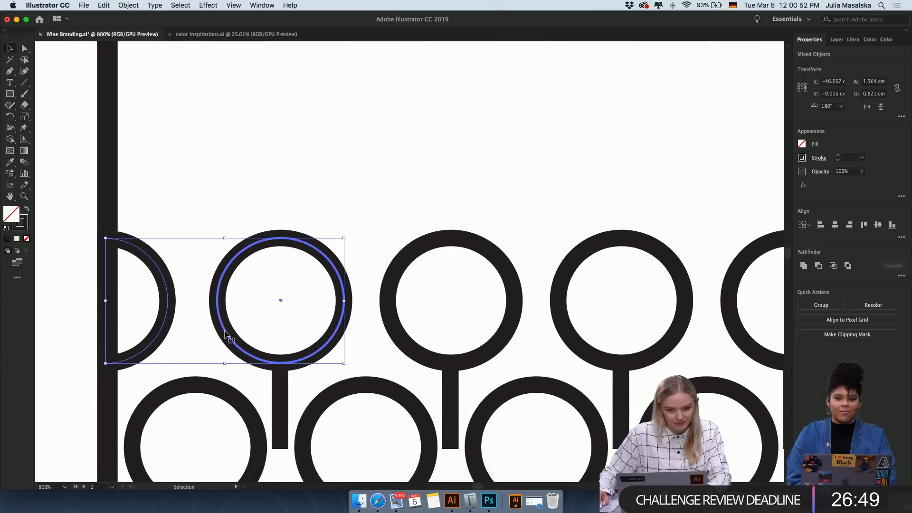
pyautogui.click(382, 206)
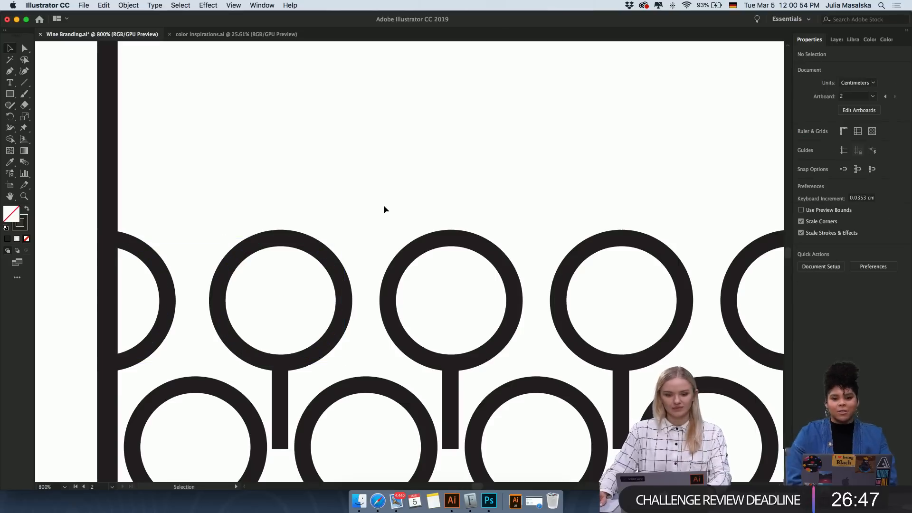
pyautogui.hscroll(-3, 384, 204)
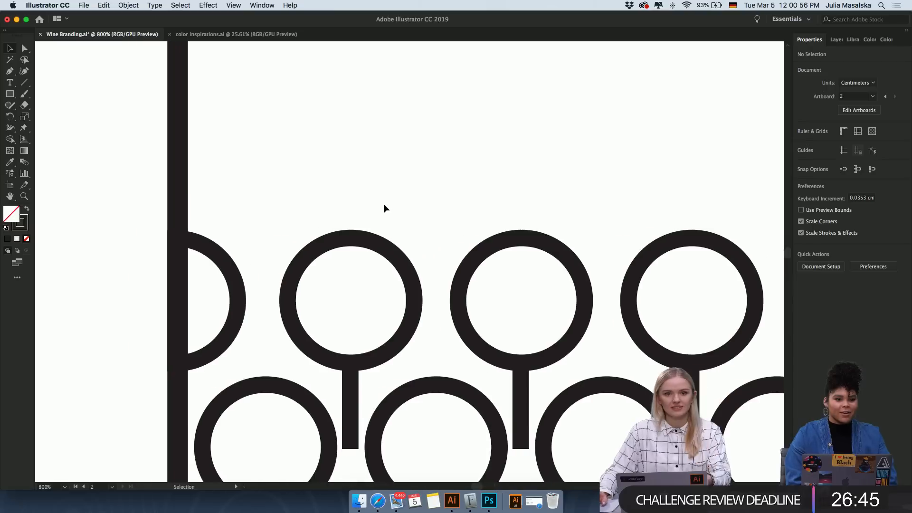
pyautogui.press('super+equal')
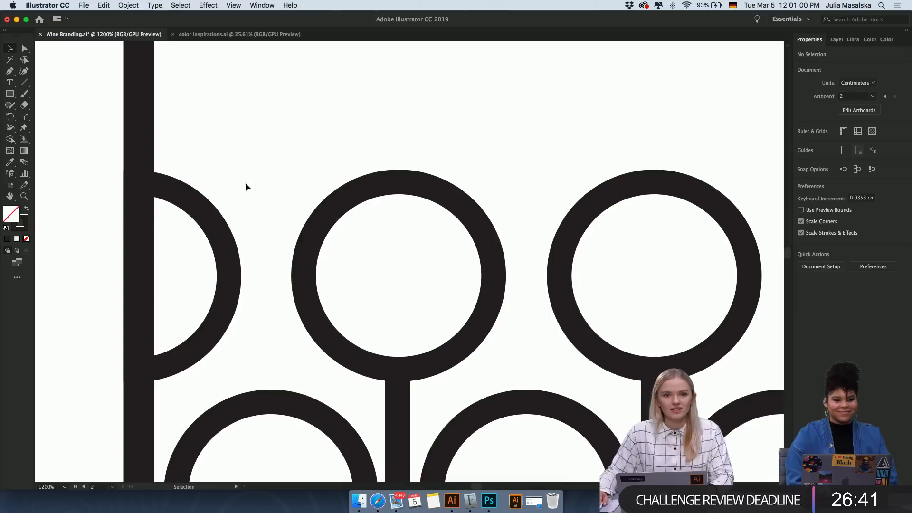
pyautogui.click(227, 254)
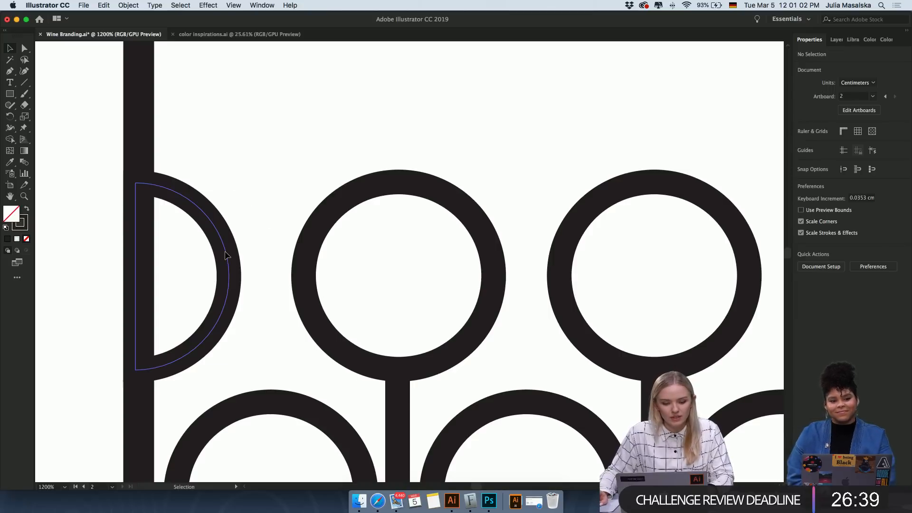
pyautogui.keyDown('shift'); pyautogui.click(312, 244); pyautogui.keyUp('shift')
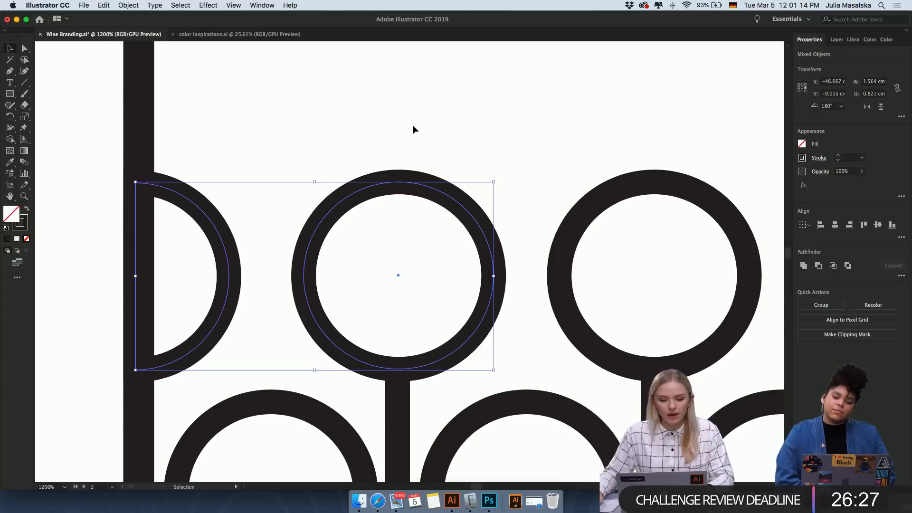
pyautogui.moveTo(434, 127); pyautogui.dragTo(325, 232)
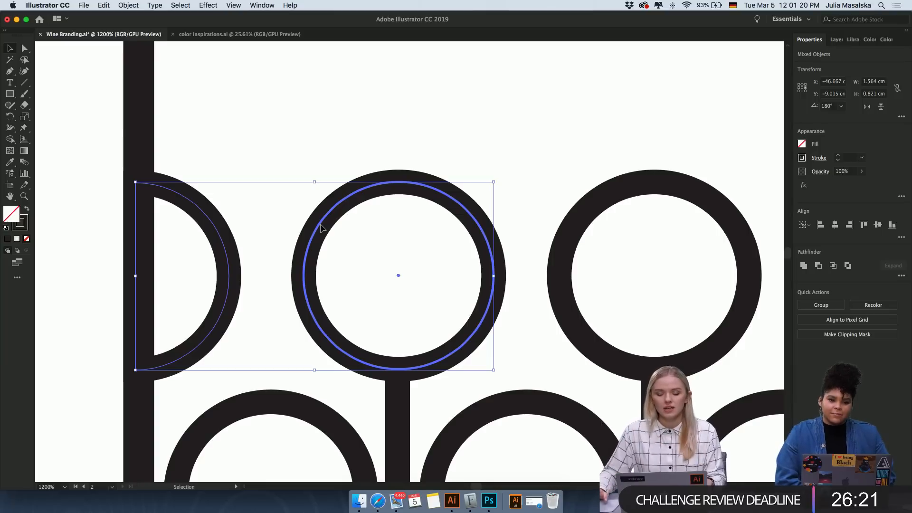
pyautogui.click(877, 224)
pyautogui.click(427, 156)
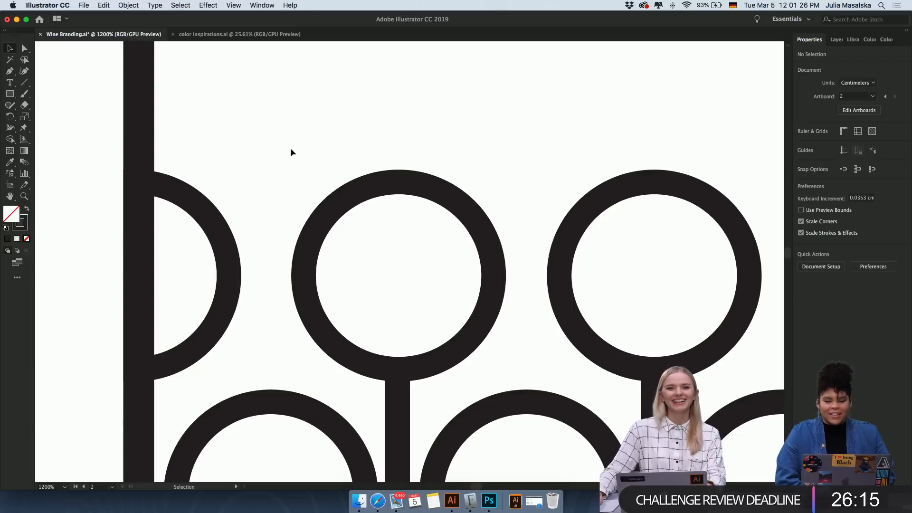
# Draw a circle about 1.19 cm in diameter on the empty canvas left of the field rectangle.
pyautogui.scroll(-6, 291, 149)
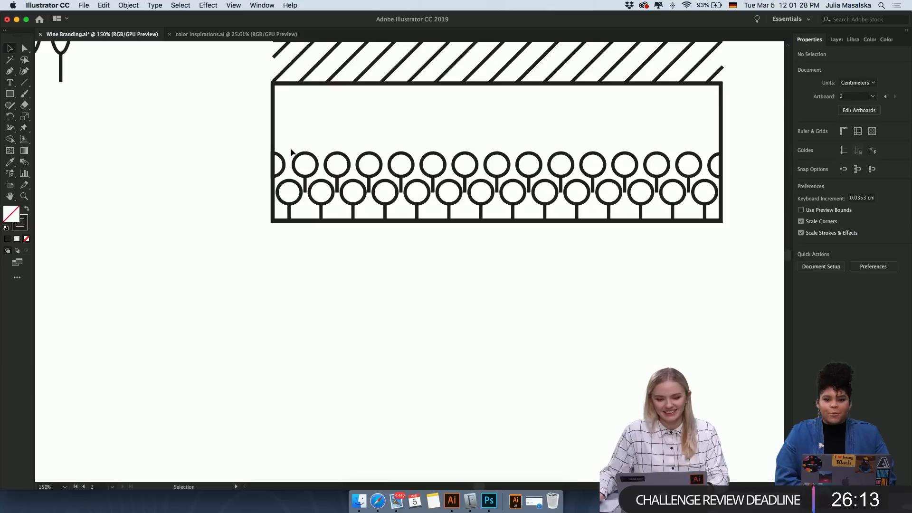
pyautogui.scroll(3, 290, 150)
pyautogui.hscroll(2, 291, 151)
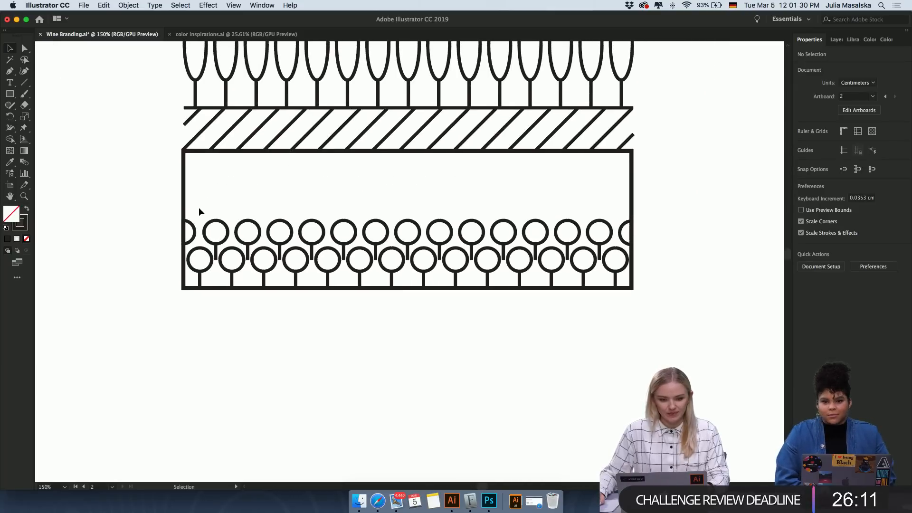
pyautogui.hscroll(-2, 121, 220)
pyautogui.scroll(4, 120, 219)
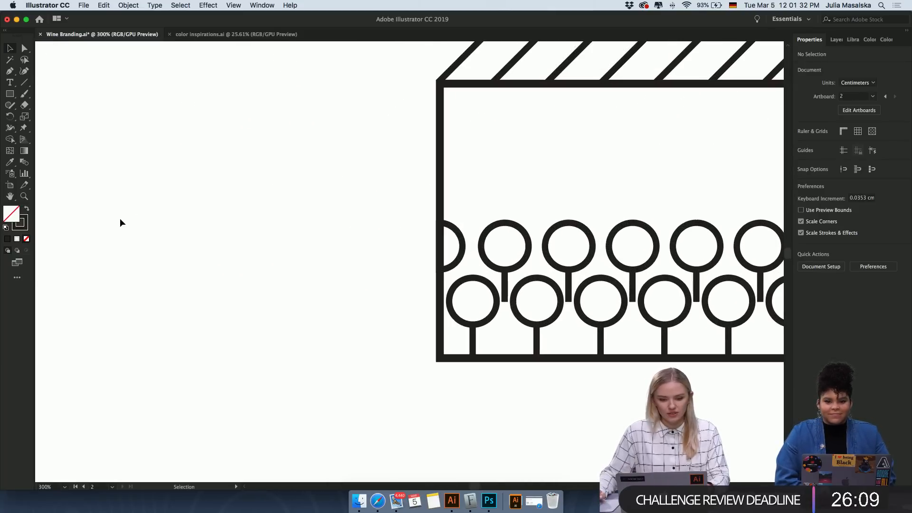
pyautogui.hscroll(1, 120, 219)
pyautogui.moveTo(13, 94); pyautogui.dragTo(48, 116)
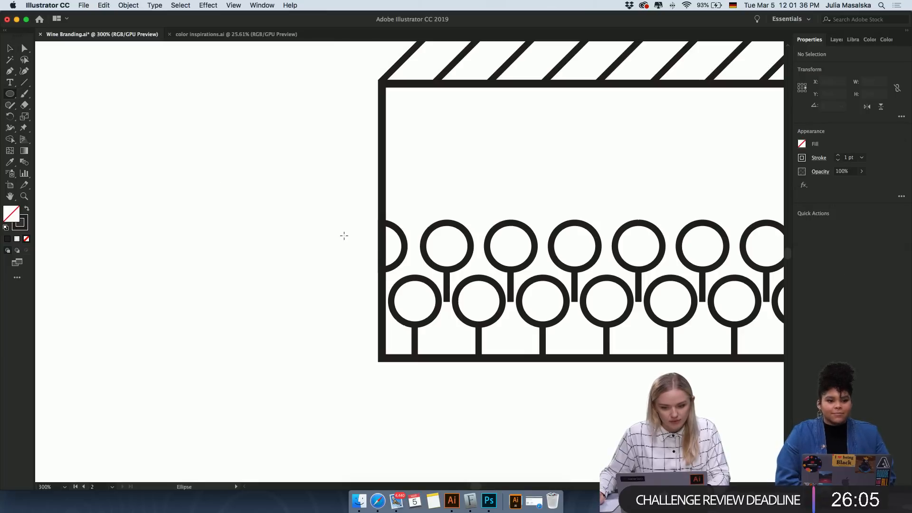
pyautogui.moveTo(346, 234); pyautogui.dragTo(277, 302)
# Draw a square about 2.02 cm wide over the left half of the separate circle, with its right side through the circle's centre.
pyautogui.scroll(2, 318, 307)
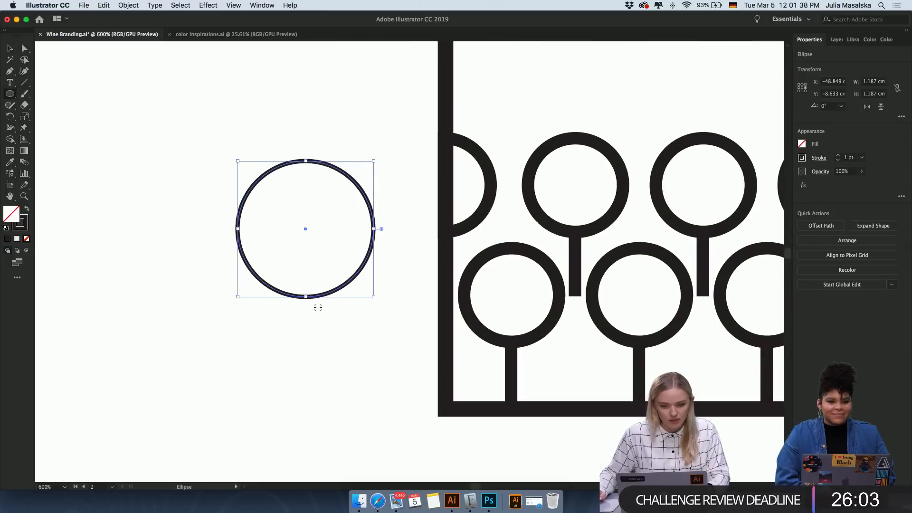
pyautogui.scroll(1, 318, 307)
pyautogui.hscroll(-1, 318, 307)
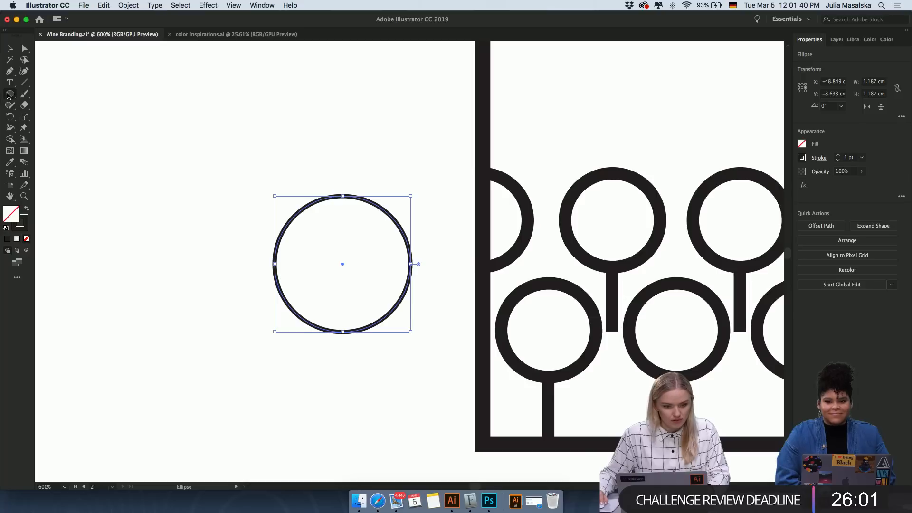
pyautogui.moveTo(9, 94); pyautogui.dragTo(75, 94)
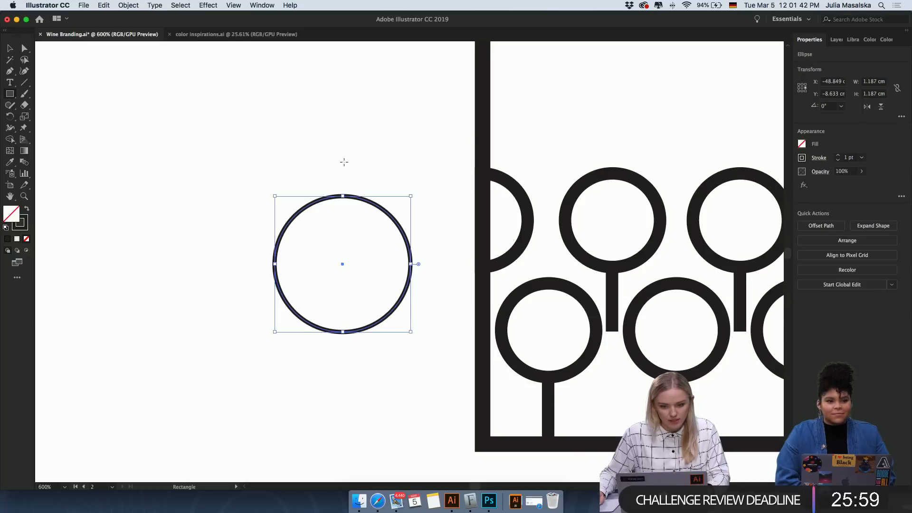
pyautogui.moveTo(342, 162)
pyautogui.mouseDown()
pyautogui.moveTo(322, 258)
pyautogui.moveTo(219, 394)
pyautogui.mouseUp()
pyautogui.click(9, 49)
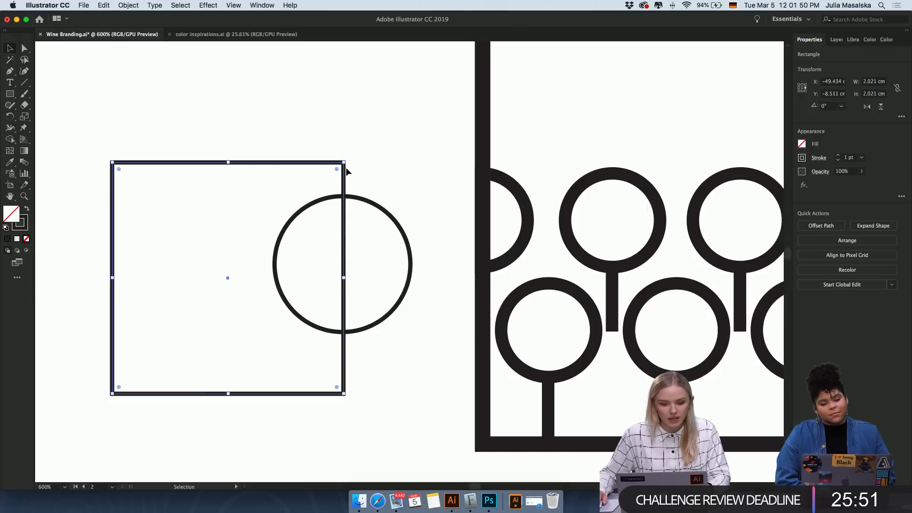
# Select the separate circle and the overlapping square and split them with the Pathfinder's Divide operation.
pyautogui.moveTo(427, 170); pyautogui.dragTo(327, 229)
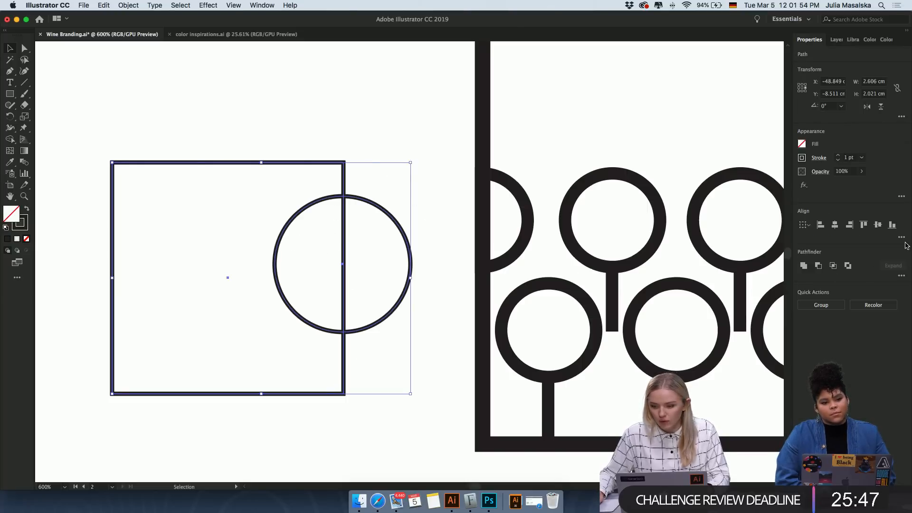
pyautogui.click(900, 275)
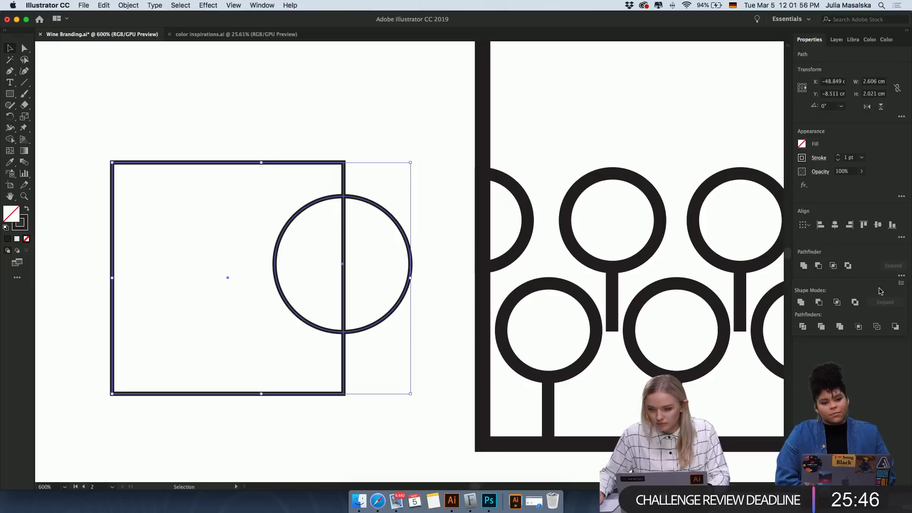
pyautogui.click(802, 327)
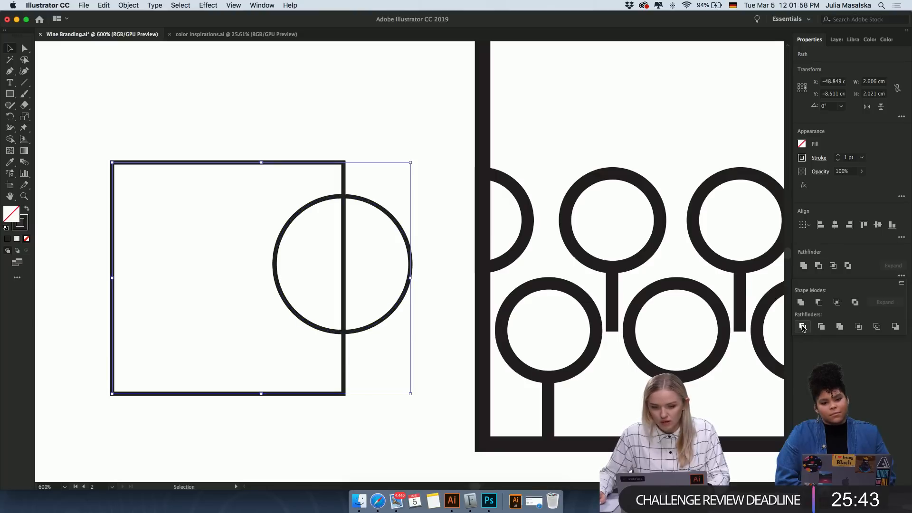
# Inside the divided group, delete the square's remainder and the circle's left half, and leave isolation mode.
pyautogui.click(297, 99)
pyautogui.click(270, 164)
pyautogui.doubleClick(271, 164)
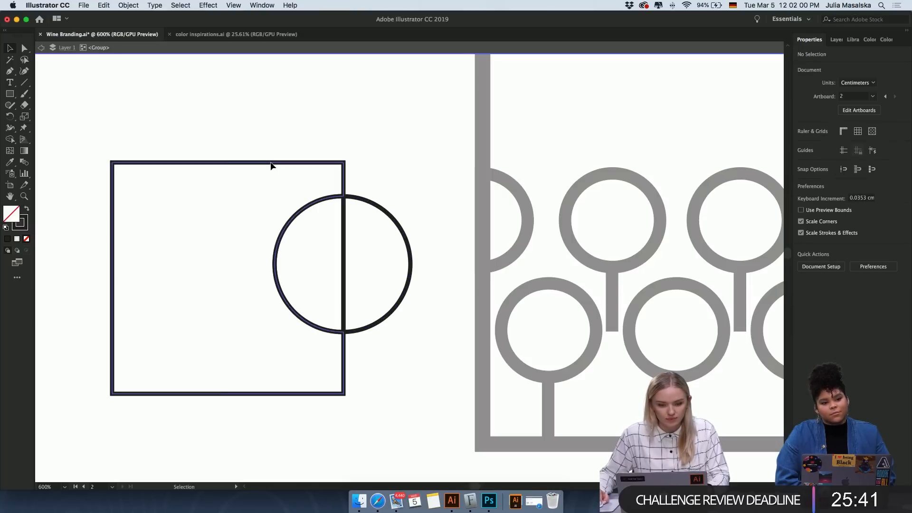
pyautogui.press('Delete')
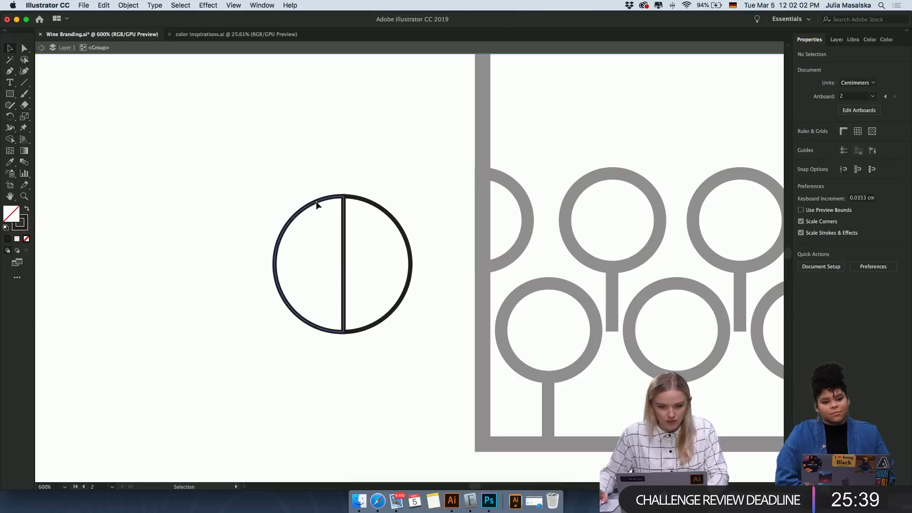
pyautogui.click(317, 202)
pyautogui.press('Delete')
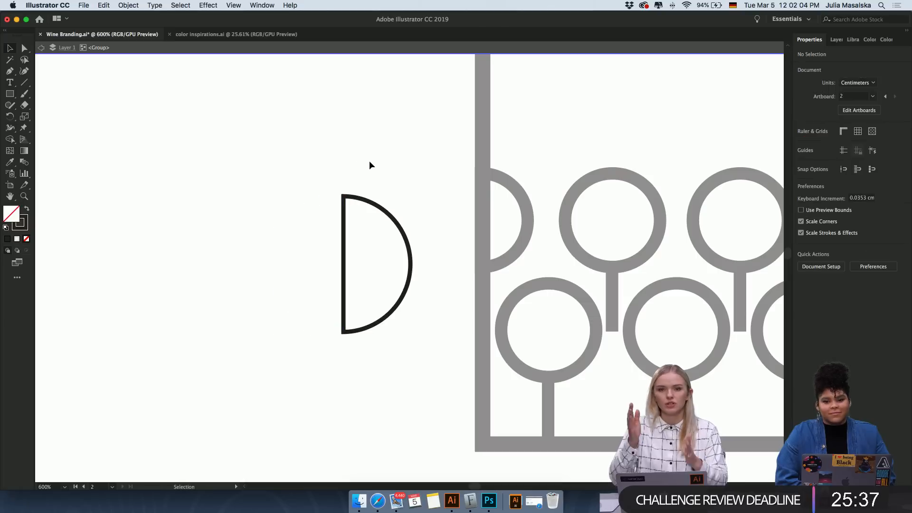
pyautogui.doubleClick(403, 182)
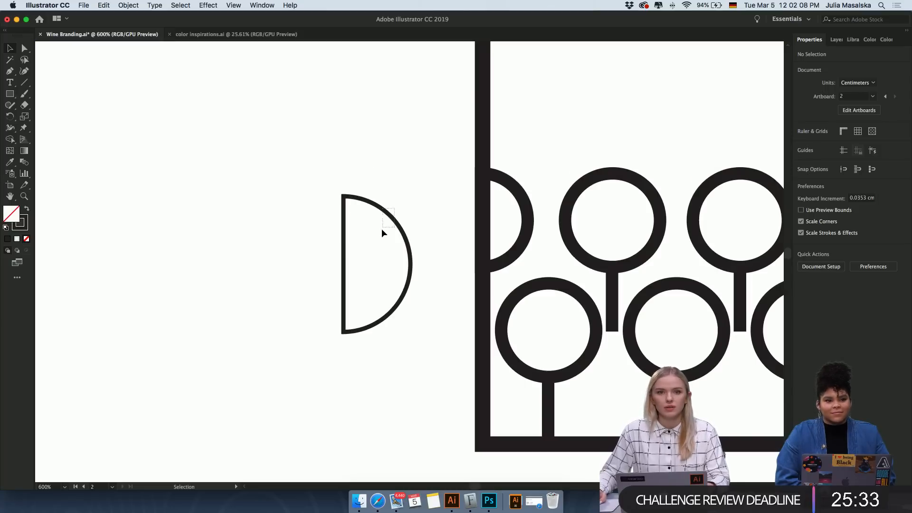
# Delete the remaining practice half circle outside the field rectangle.
pyautogui.click(394, 216)
pyautogui.click(427, 180)
pyautogui.moveTo(389, 240); pyautogui.dragTo(389, 242)
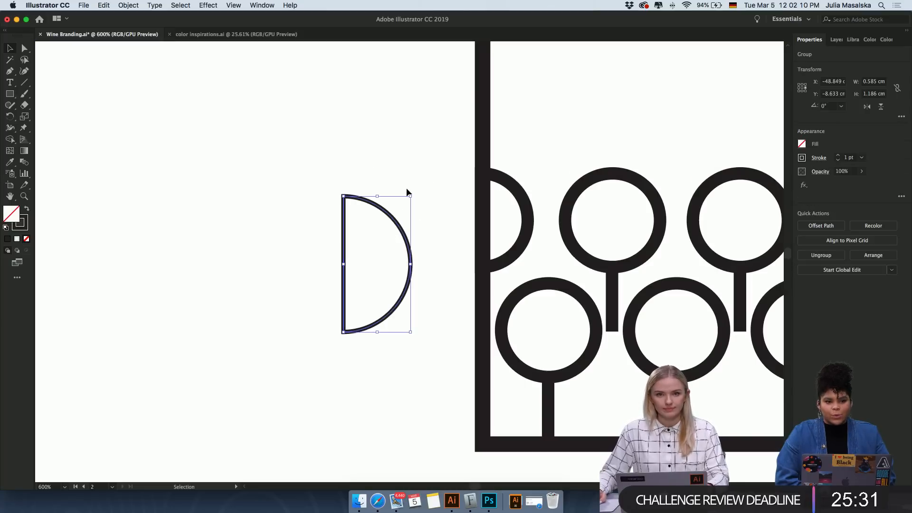
pyautogui.press('Delete')
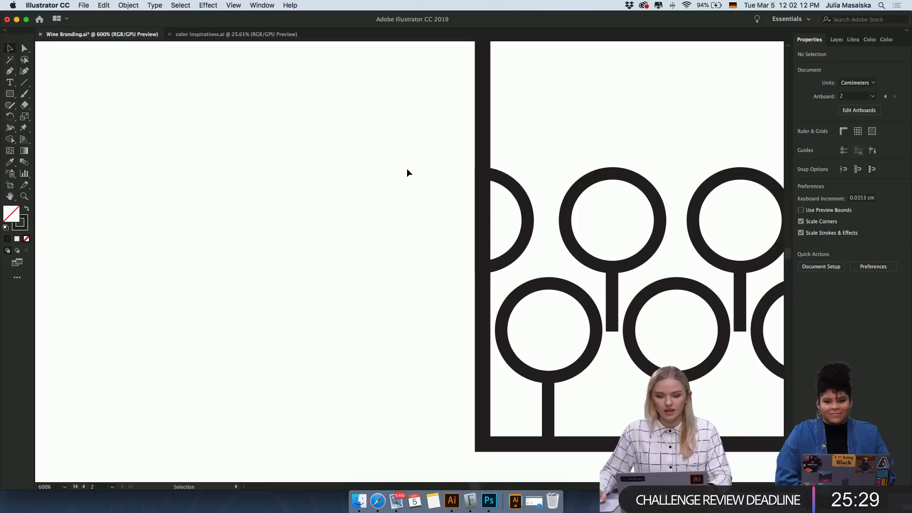
# Examine the whole landscape, from the round-tree rows in the field rectangle up to the hatched strip and oval trees.
pyautogui.press('super+minus')
pyautogui.press('super+minus')
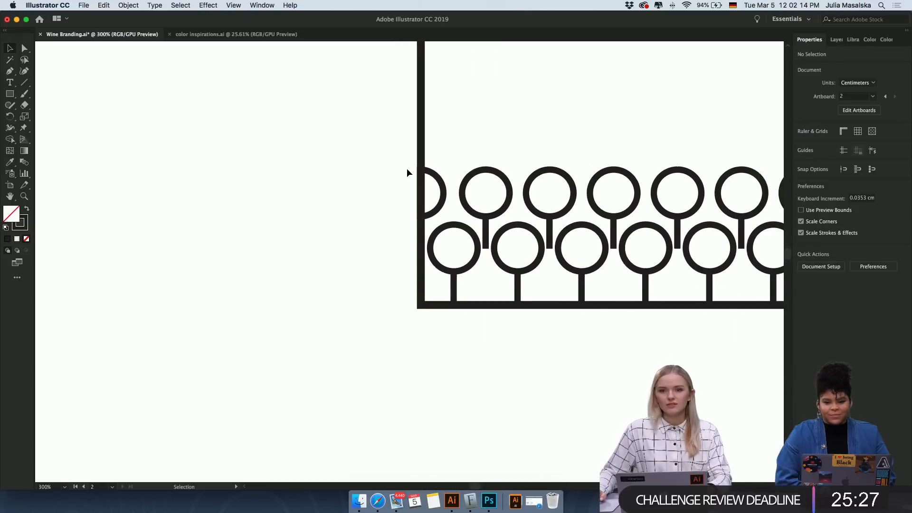
pyautogui.hscroll(10, 407, 172)
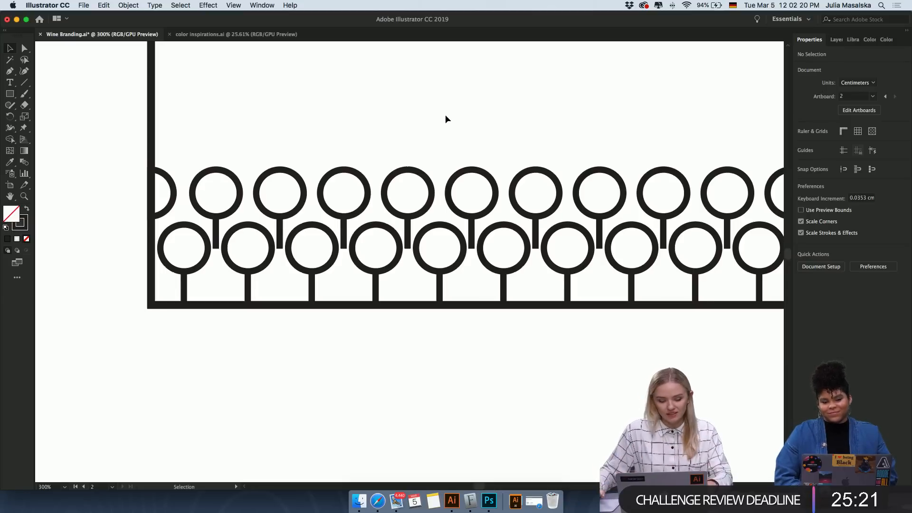
pyautogui.hscroll(5, 445, 115)
pyautogui.press('super+minus')
pyautogui.press('super+minus')
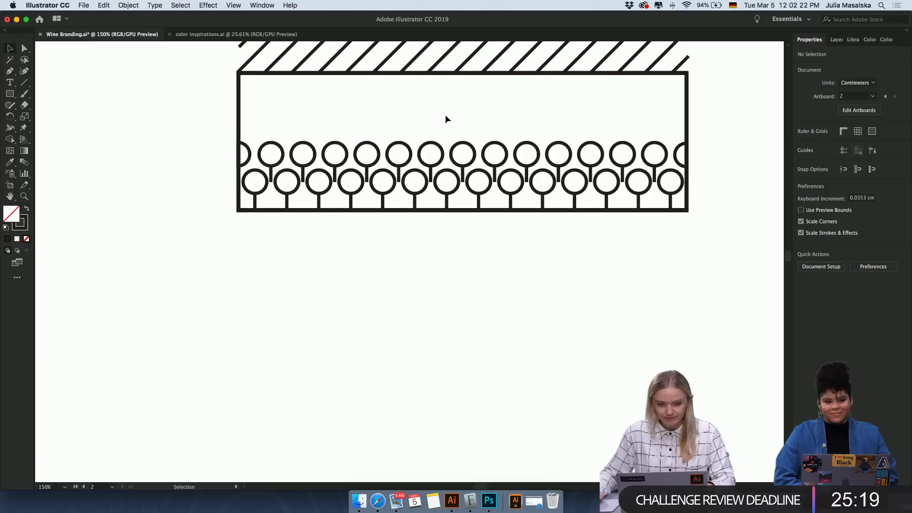
pyautogui.scroll(5, 445, 115)
pyautogui.scroll(1, 641, 144)
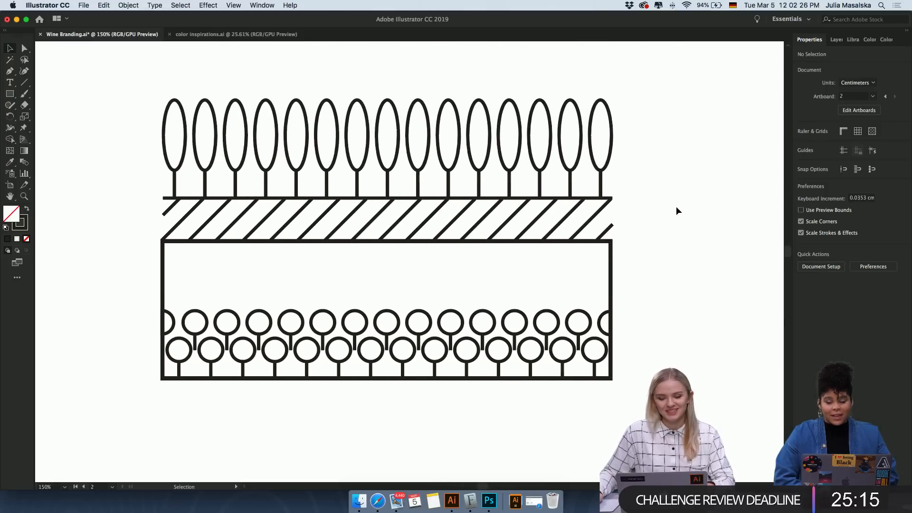
pyautogui.hscroll(3, 676, 206)
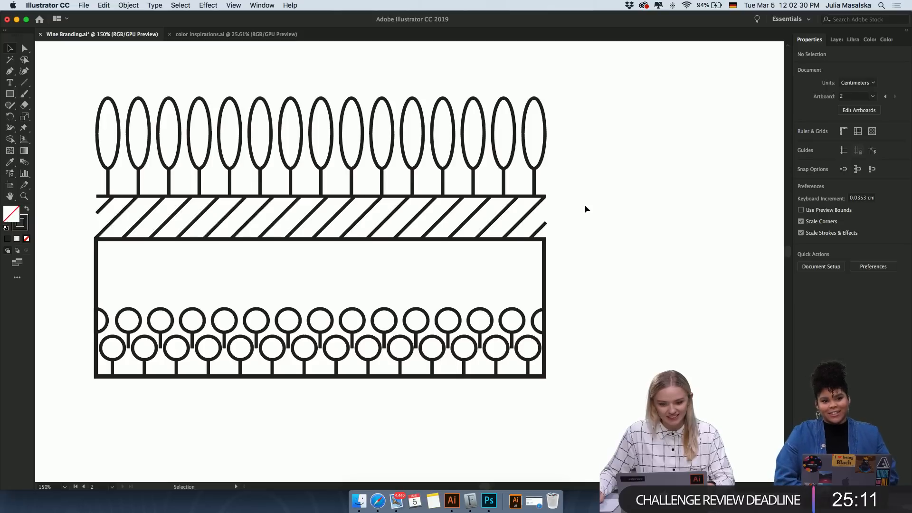
pyautogui.scroll(1, 584, 204)
pyautogui.scroll(-1, 584, 204)
pyautogui.hscroll(1, 584, 204)
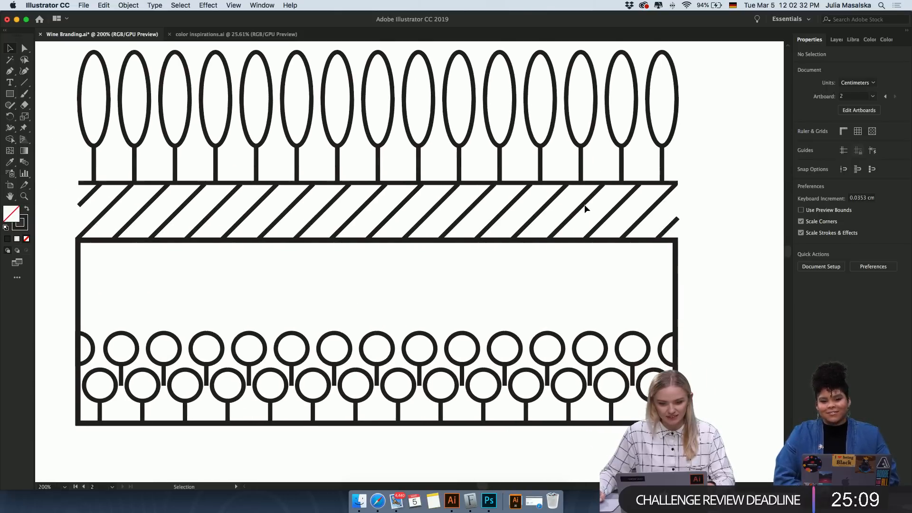
# Duplicate both round-tree rows with their half circles, without the field rectangle, straight up to continue the staggered pattern.
pyautogui.moveTo(653, 305); pyautogui.dragTo(81, 380)
pyautogui.keyDown('shift'); pyautogui.click(263, 234); pyautogui.keyUp('shift')
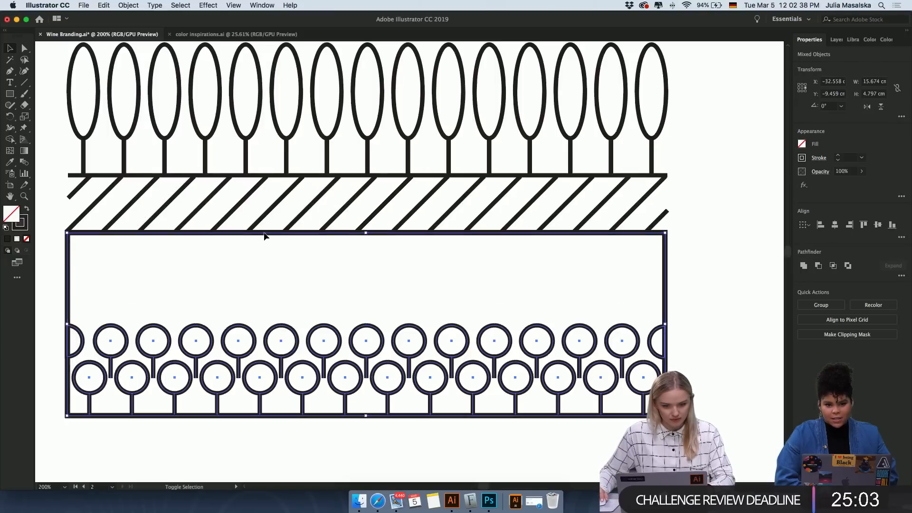
pyautogui.keyDown('shift'); pyautogui.click(264, 233); pyautogui.keyUp('shift')
pyautogui.moveTo(297, 340); pyautogui.dragTo(297, 267)
pyautogui.click(701, 240)
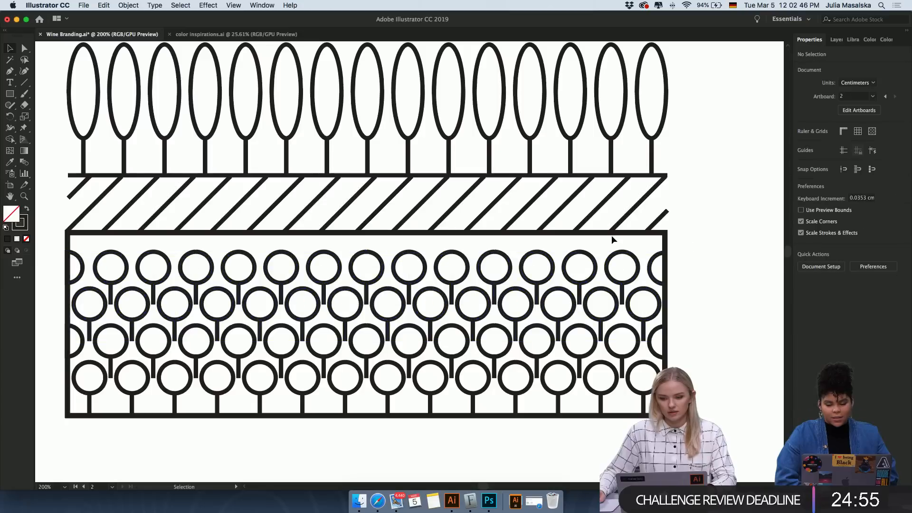
# Lower the upper edge of the field rectangle slightly, leaving a narrow gap beneath the hatched strip.
pyautogui.click(565, 233)
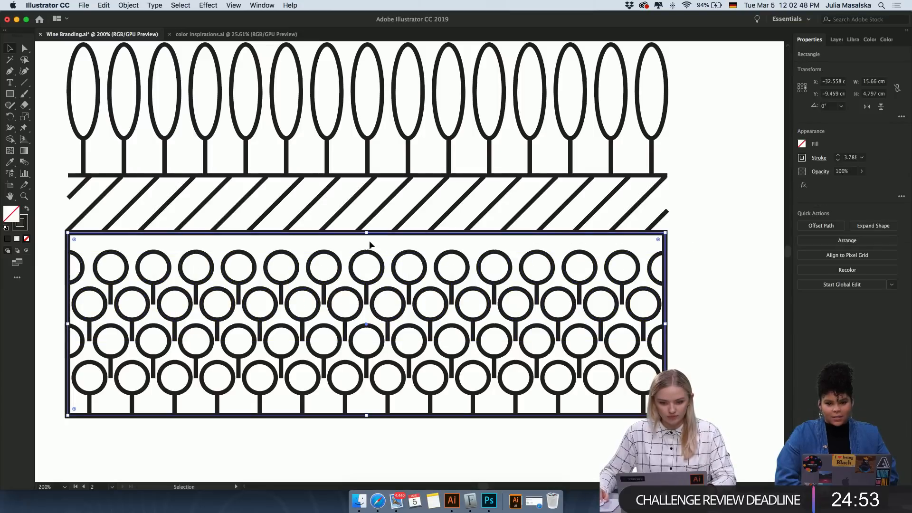
pyautogui.moveTo(369, 234); pyautogui.dragTo(367, 244)
pyautogui.click(685, 256)
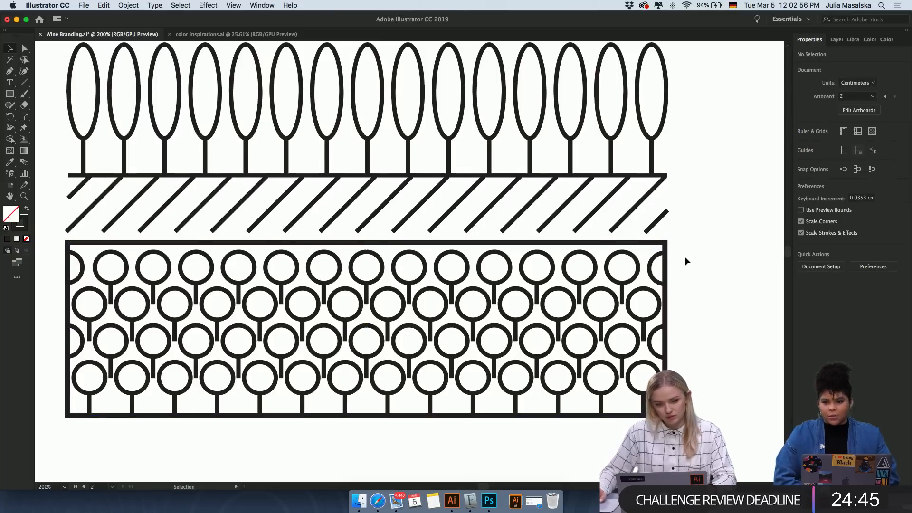
# Compare the basic lines, trees and buildings under SHAPES with the landscape composition built from them.
pyautogui.press('super+minus')
pyautogui.press('super+minus')
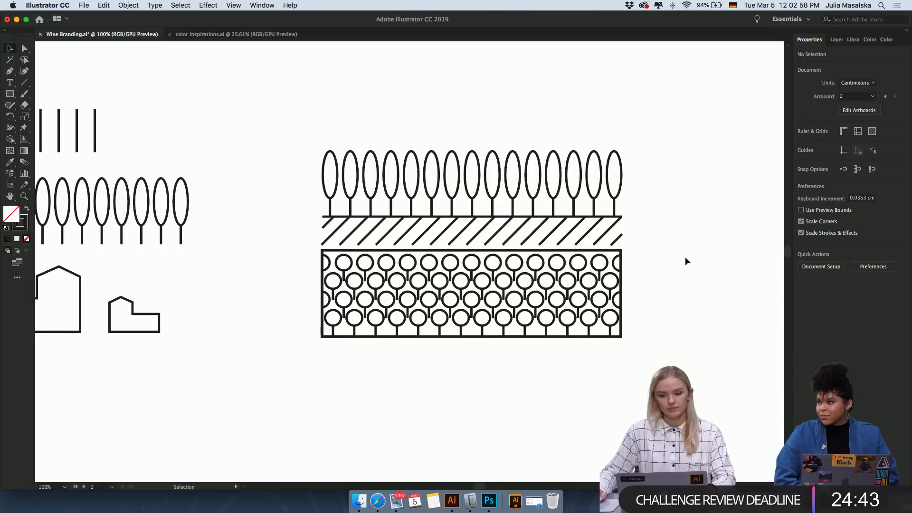
pyautogui.press('super+minus')
pyautogui.scroll(3, 685, 256)
pyautogui.hscroll(2, 684, 256)
pyautogui.scroll(-1, 684, 257)
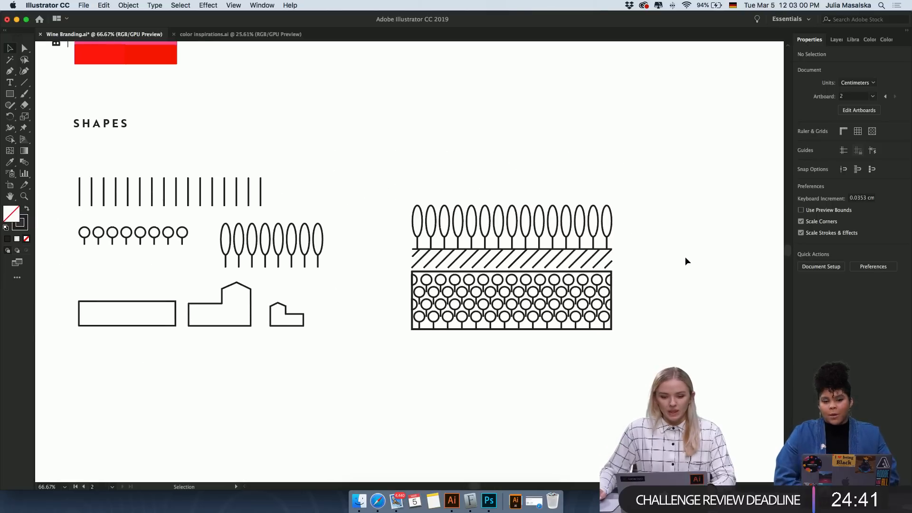
pyautogui.hscroll(-2, 684, 256)
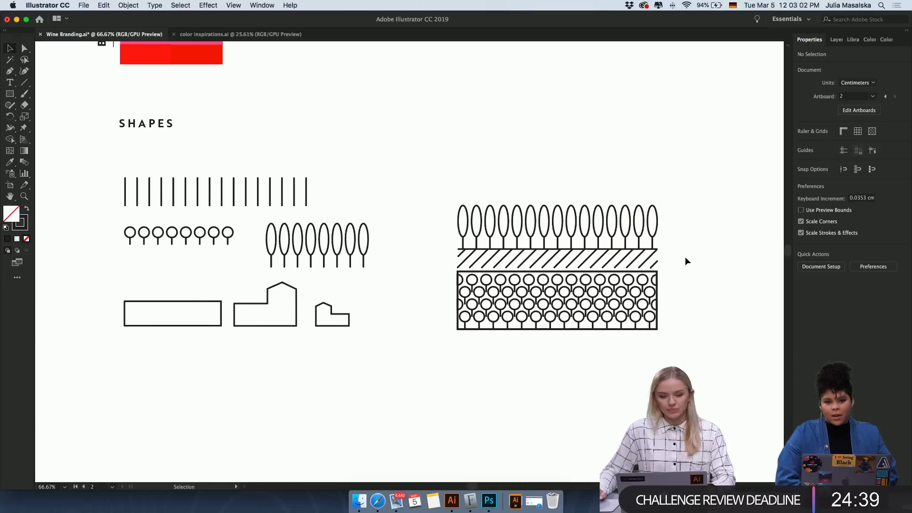
pyautogui.scroll(1, 685, 256)
pyautogui.hscroll(-5, 684, 256)
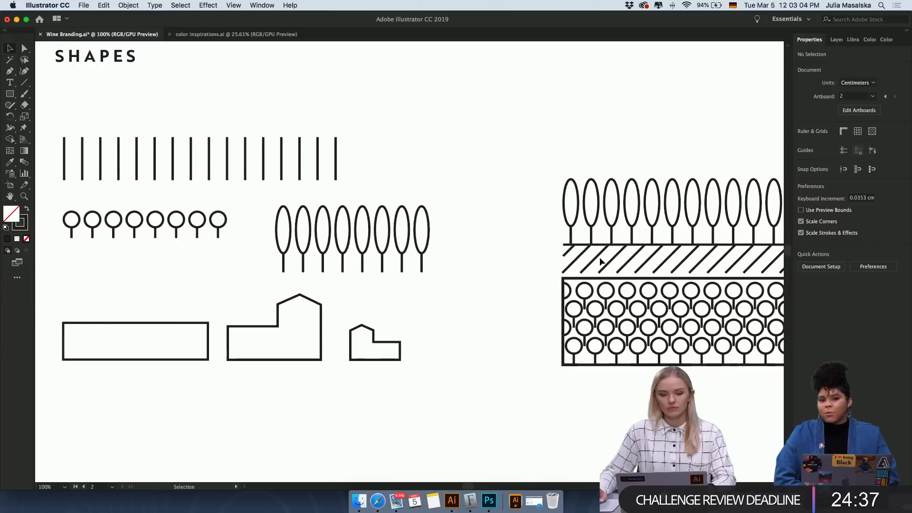
pyautogui.scroll(1, 481, 263)
pyautogui.hscroll(-1, 481, 262)
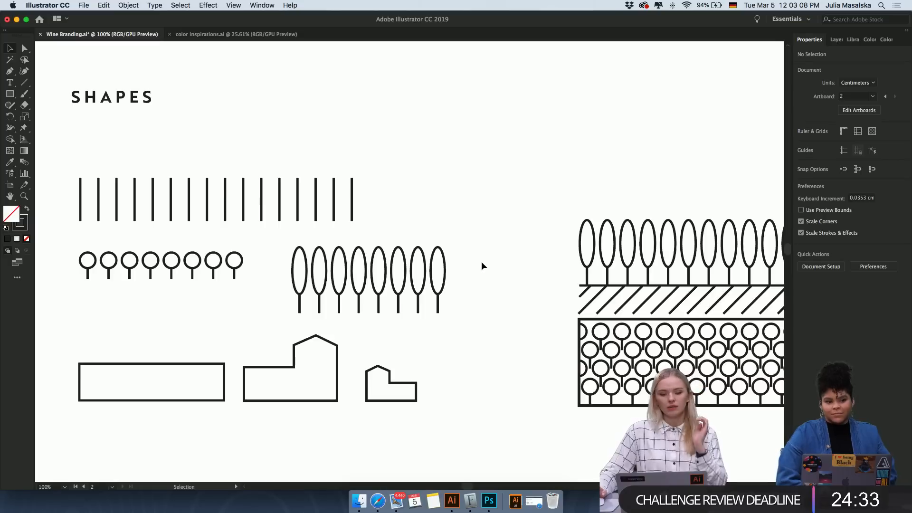
pyautogui.scroll(-1, 481, 261)
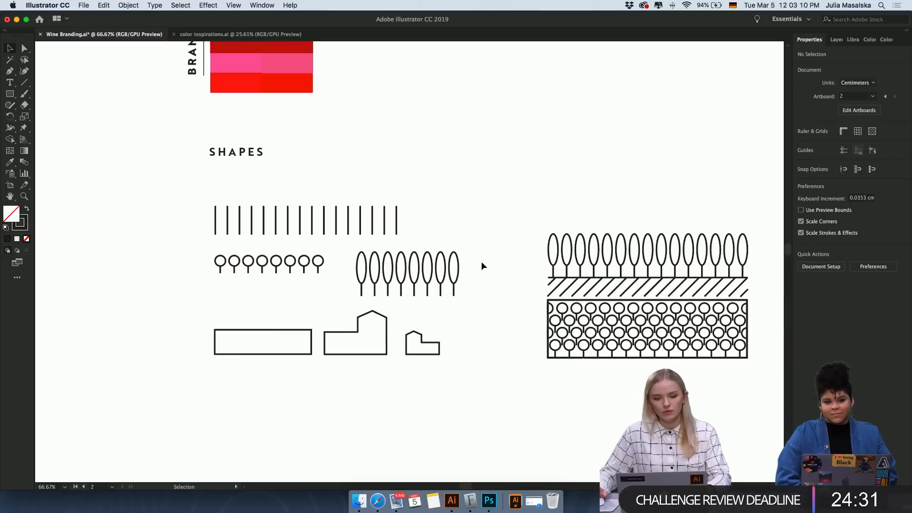
pyautogui.hscroll(1, 481, 261)
pyautogui.scroll(2, 480, 262)
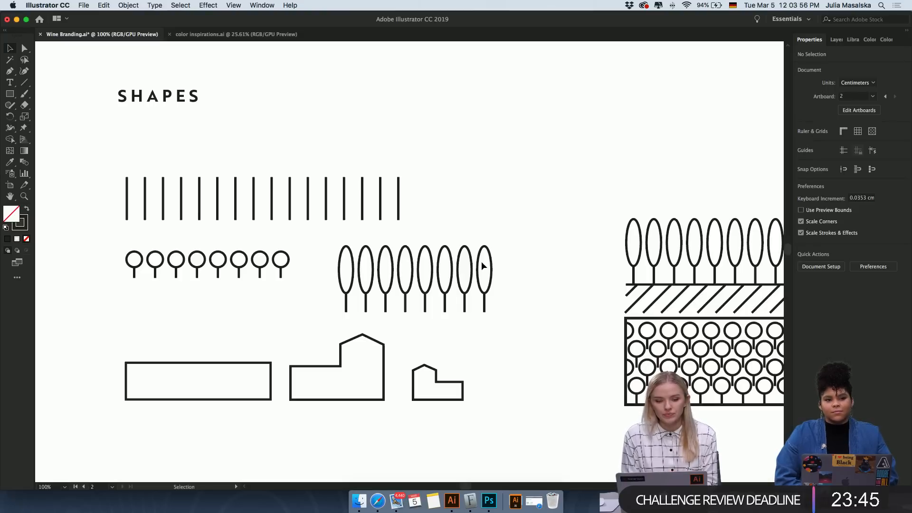
pyautogui.scroll(-1, 482, 266)
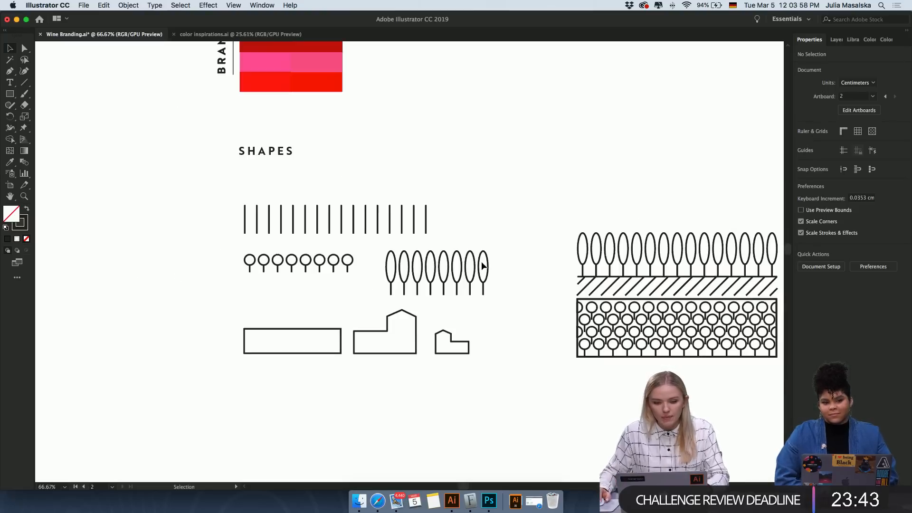
pyautogui.scroll(1, 481, 265)
pyautogui.hscroll(2, 481, 265)
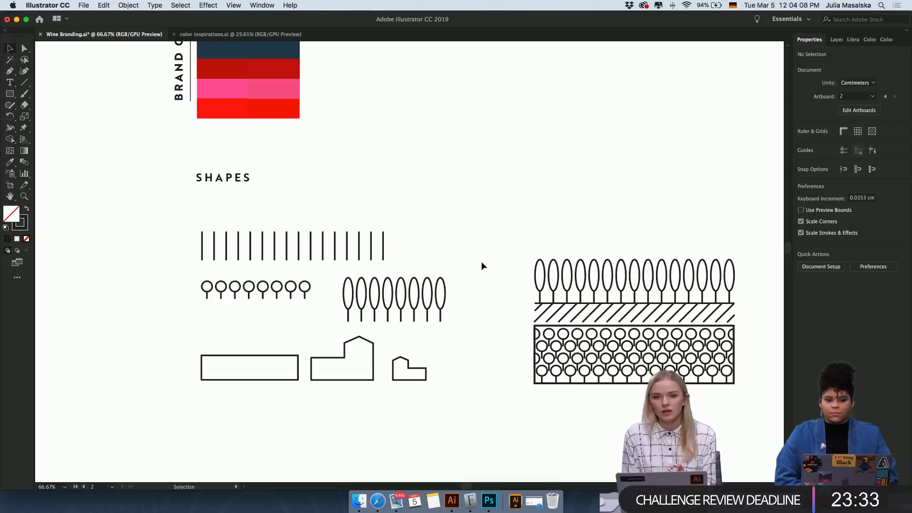
# Review the moodboard's vineyard photos and its packaging and line-illustration references above the wine quotes.
pyautogui.scroll(15, 480, 261)
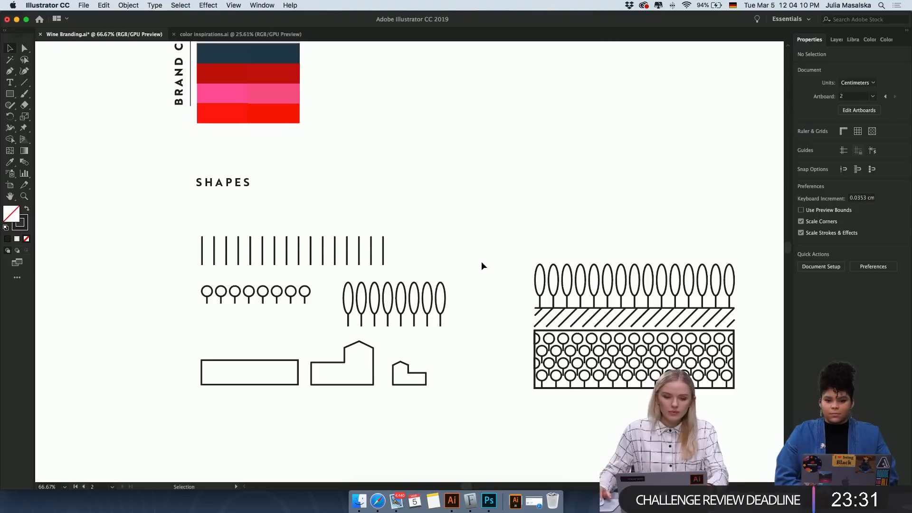
pyautogui.scroll(3, 482, 265)
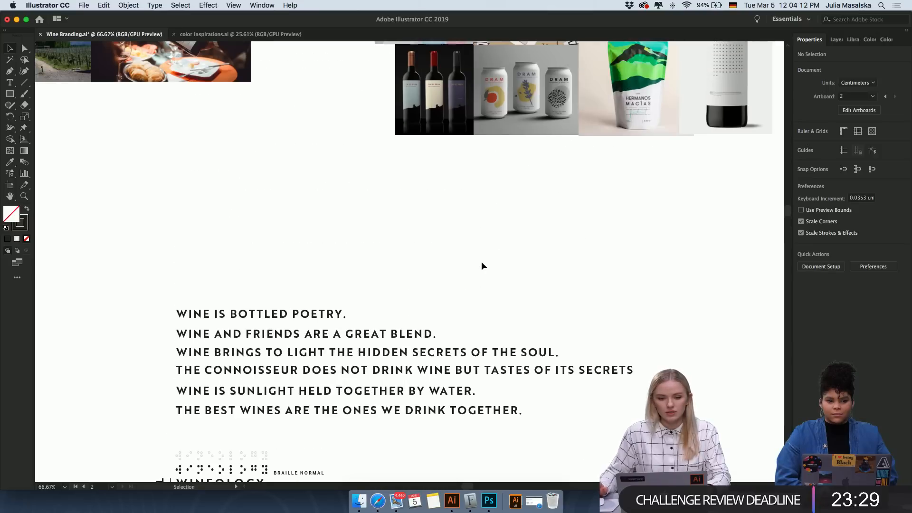
pyautogui.scroll(10, 482, 265)
pyautogui.hscroll(-10, 481, 261)
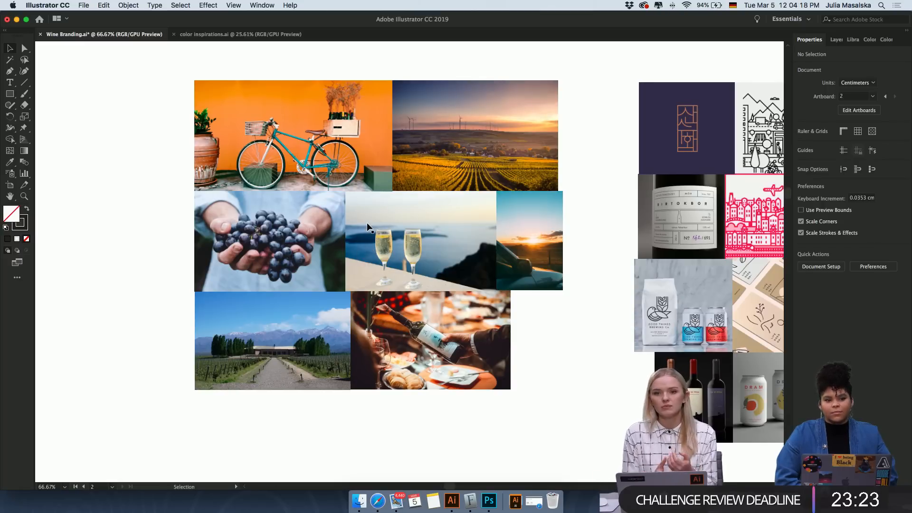
pyautogui.hscroll(9, 367, 227)
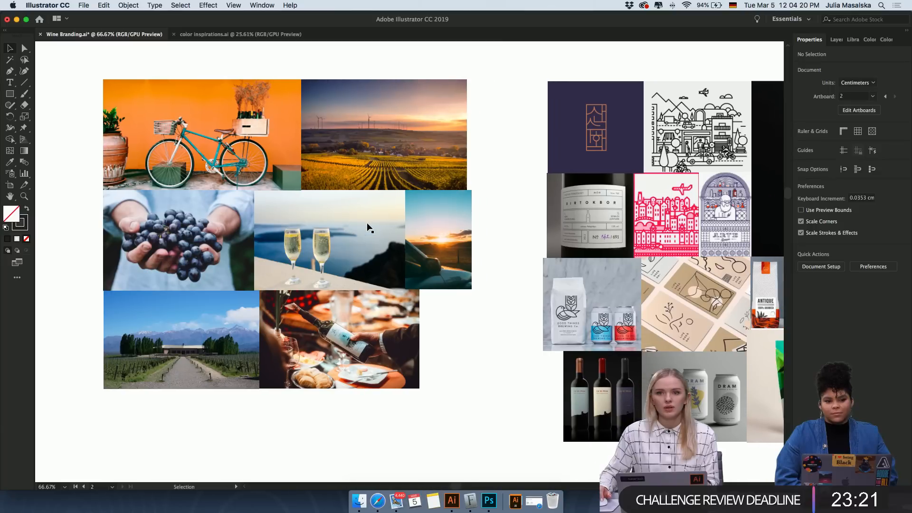
pyautogui.hscroll(3, 367, 227)
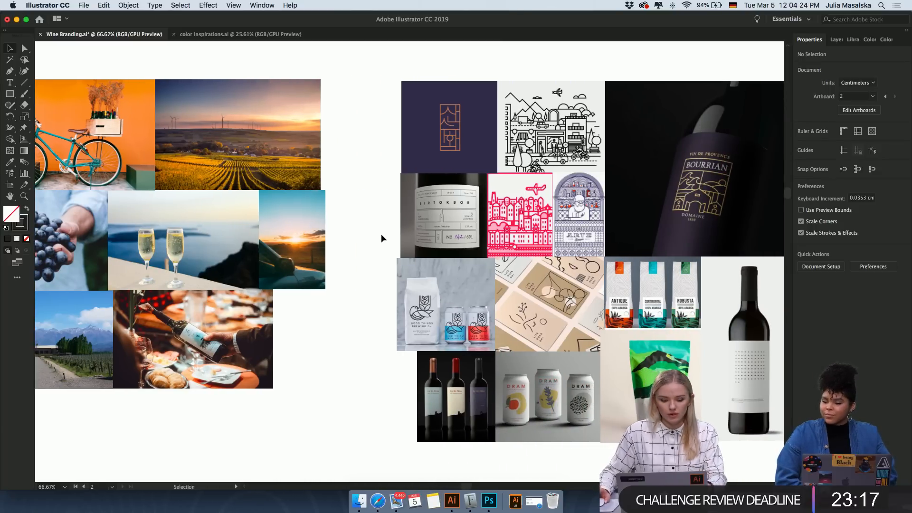
pyautogui.scroll(-5, 381, 234)
pyautogui.scroll(-15, 381, 233)
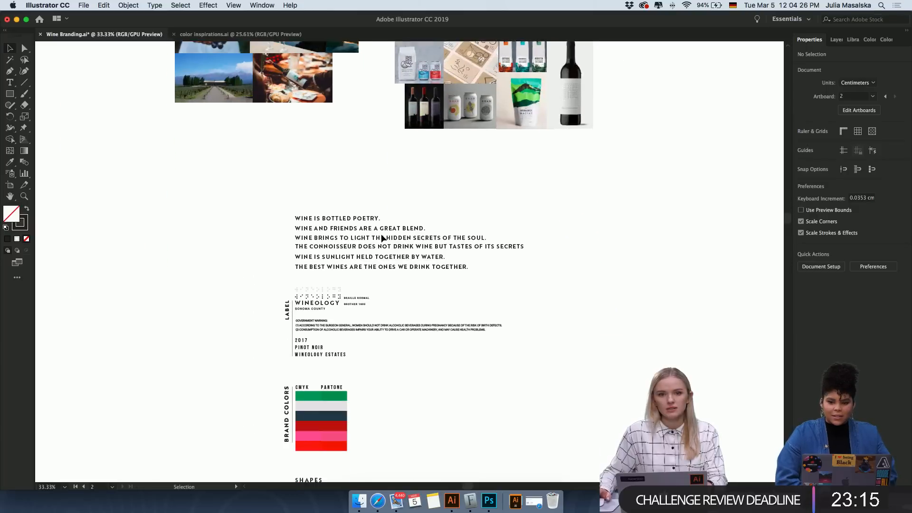
# Examine the SHAPES elements again, along with the landscape's oval trees, hatched strip and round-tree field.
pyautogui.scroll(5, 404, 263)
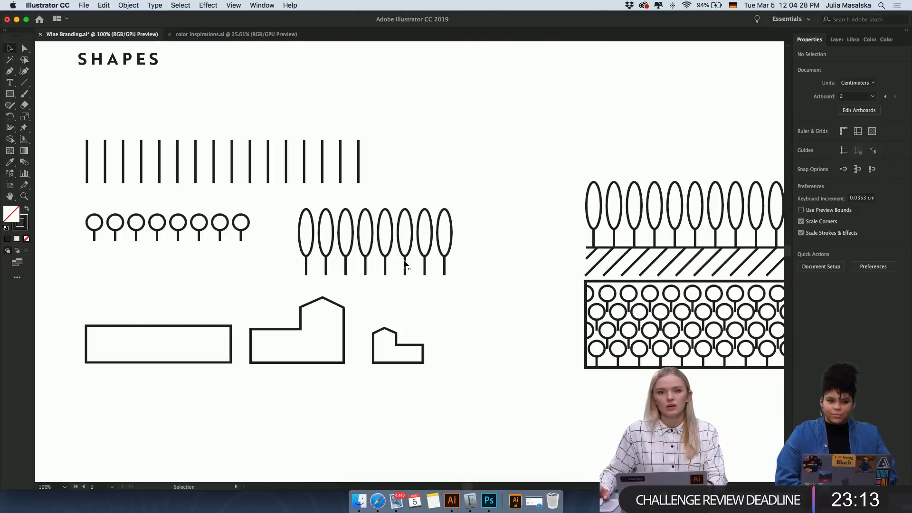
pyautogui.scroll(2, 405, 264)
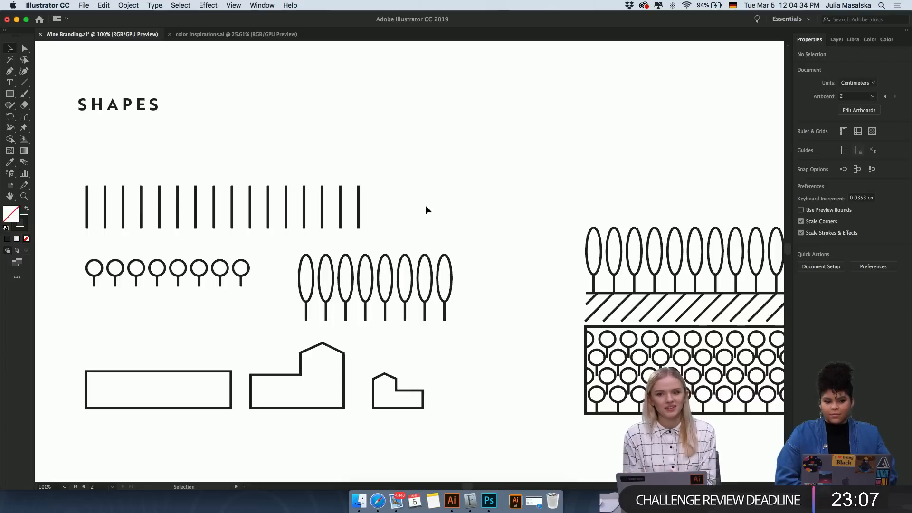
pyautogui.scroll(1, 426, 205)
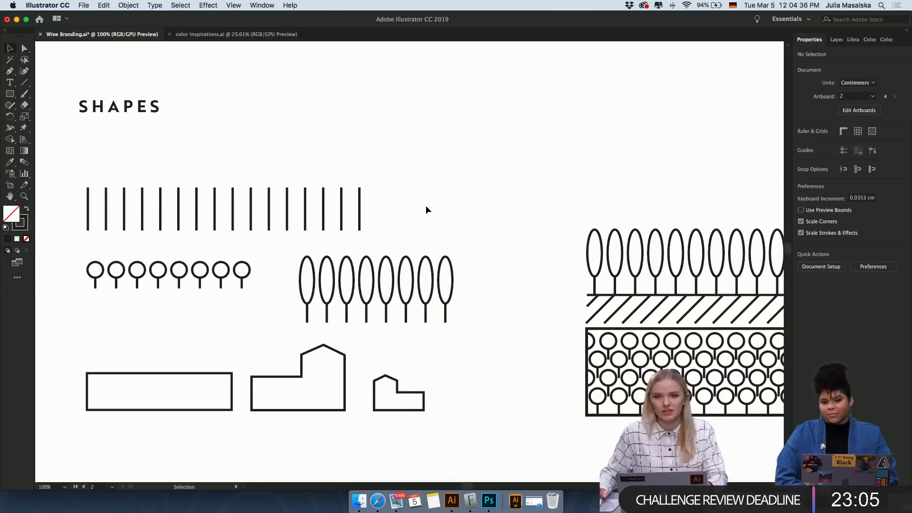
pyautogui.hscroll(10, 426, 209)
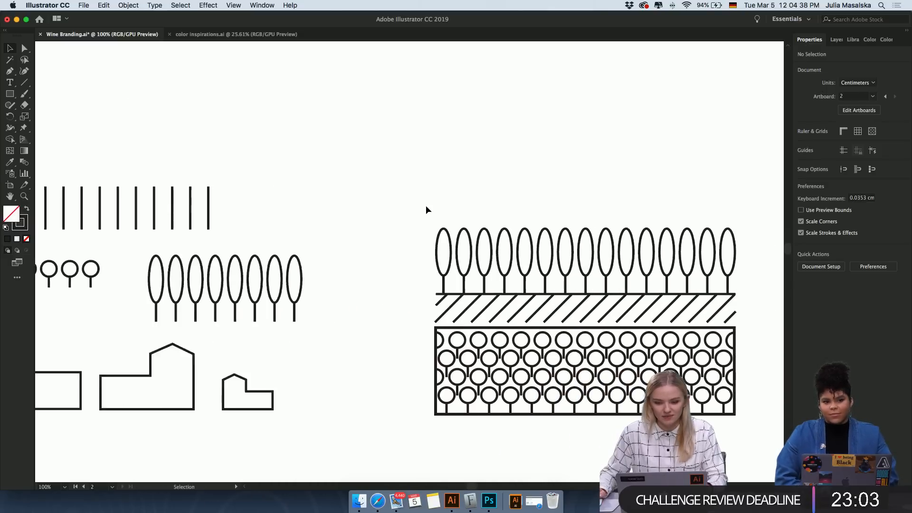
pyautogui.scroll(1, 607, 296)
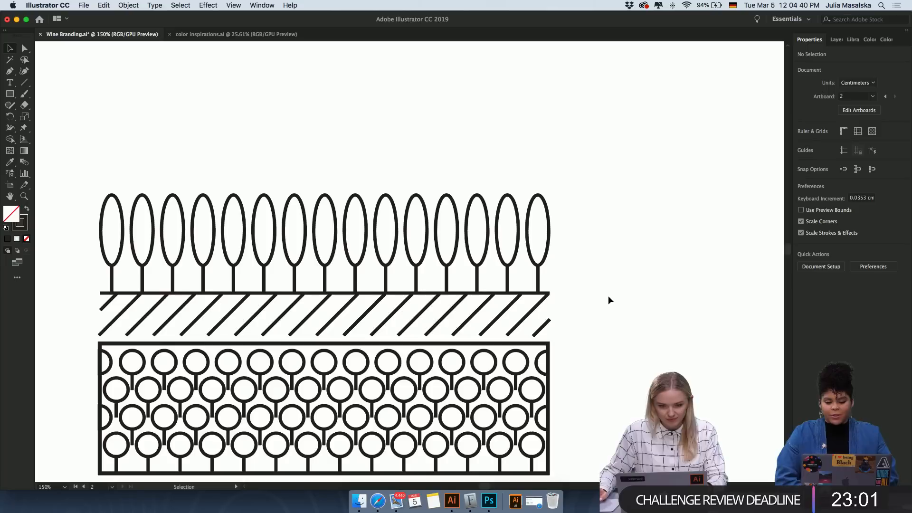
pyautogui.scroll(-3, 608, 295)
pyautogui.moveTo(608, 205)
pyautogui.mouseDown()
pyautogui.moveTo(538, 227)
pyautogui.moveTo(76, 267)
pyautogui.mouseUp()
pyautogui.click(605, 303)
pyautogui.scroll(-3, 606, 303)
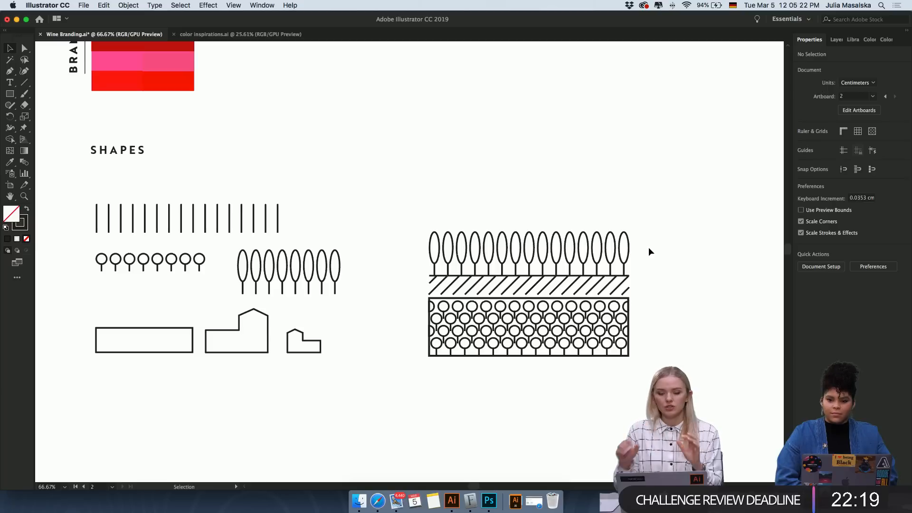
# Draw a circle about 10.65 cm in diameter in the empty space above the shapes and the landscape.
pyautogui.moveTo(9, 95); pyautogui.dragTo(47, 116)
pyautogui.moveTo(299, 75); pyautogui.dragTo(435, 210)
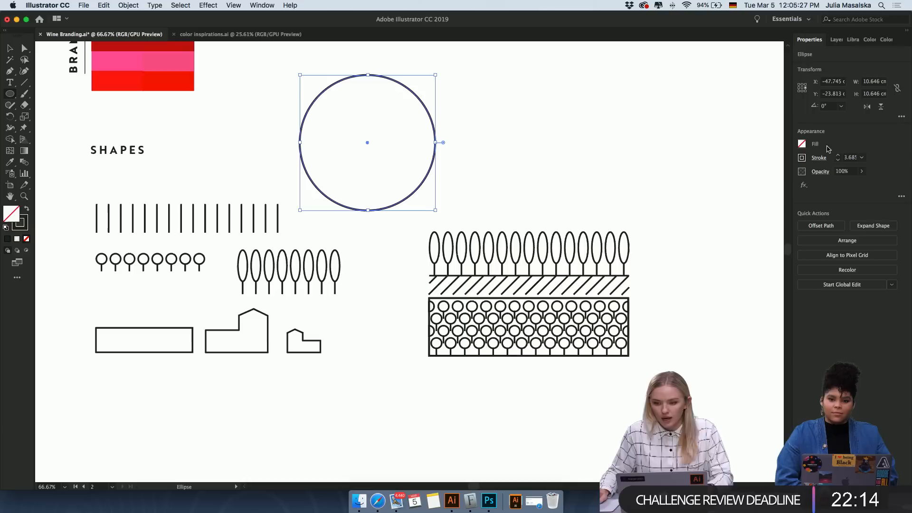
# Show the swatches and fill the circle with the brown swirl pattern.
pyautogui.click(870, 40)
pyautogui.click(886, 39)
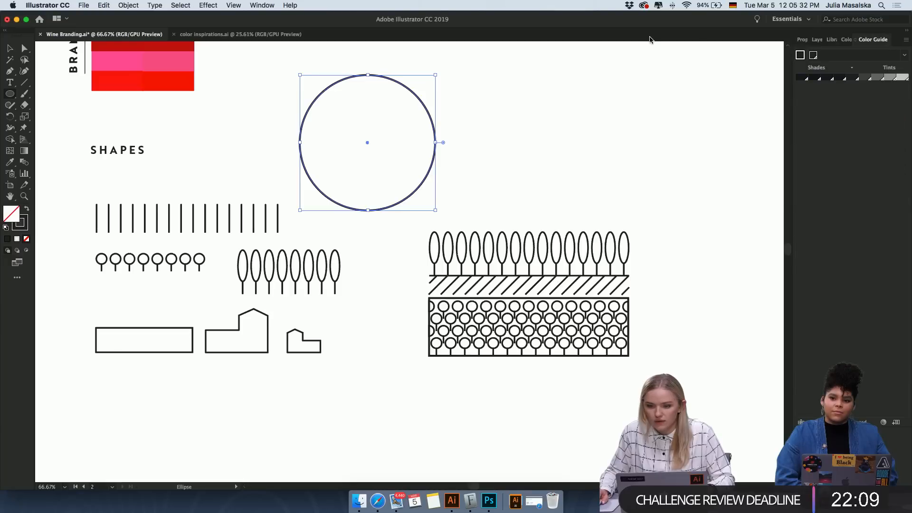
pyautogui.click(260, 6)
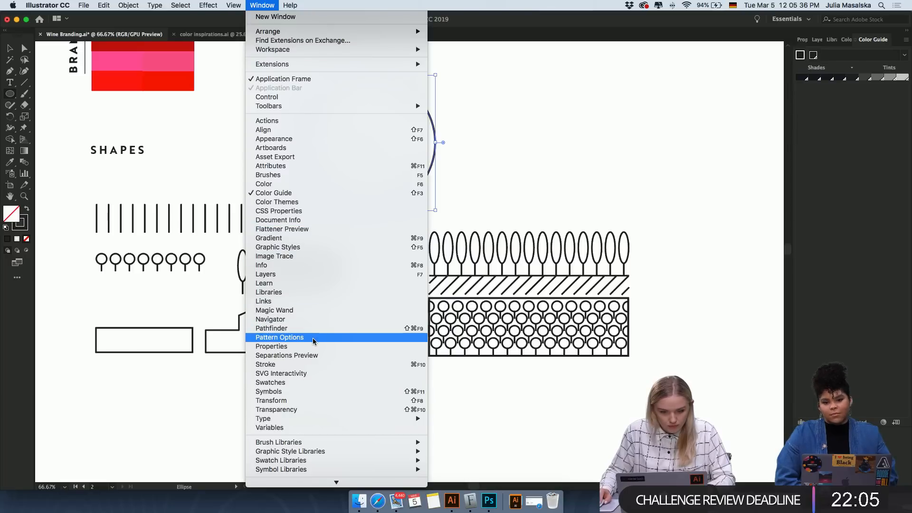
pyautogui.click(303, 382)
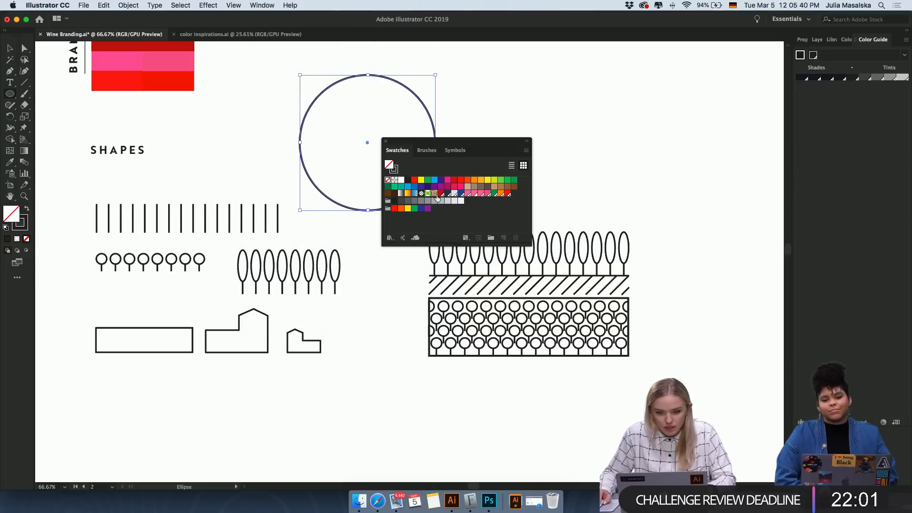
pyautogui.moveTo(454, 144); pyautogui.dragTo(798, 141)
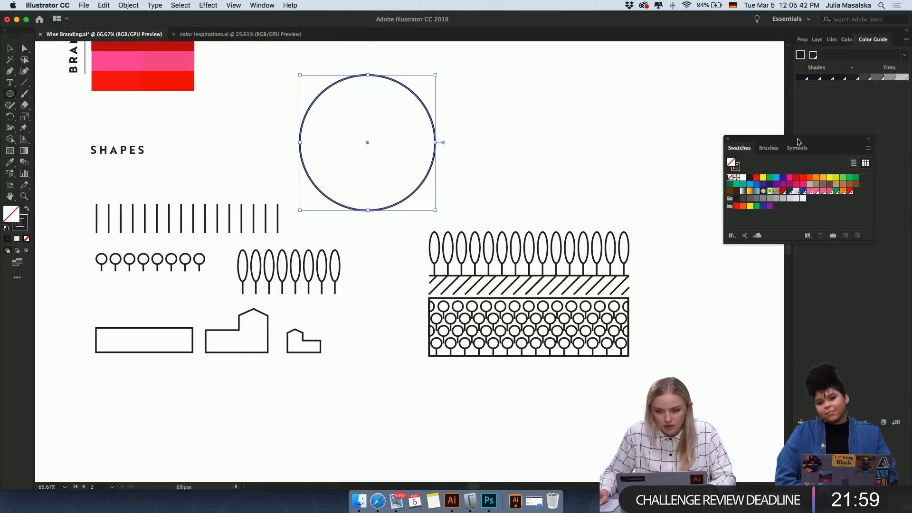
pyautogui.click(778, 191)
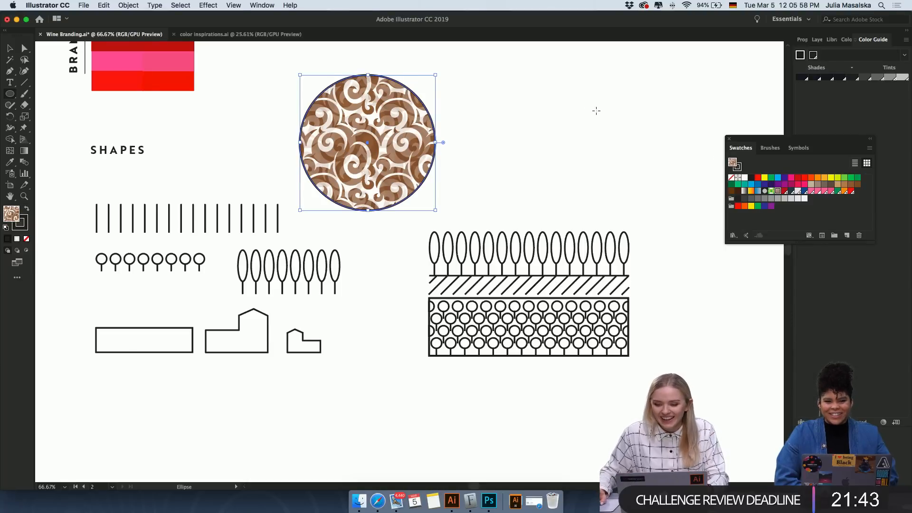
# Close the swatches, delete the pattern-filled circle and return to the Selection tool.
pyautogui.click(728, 140)
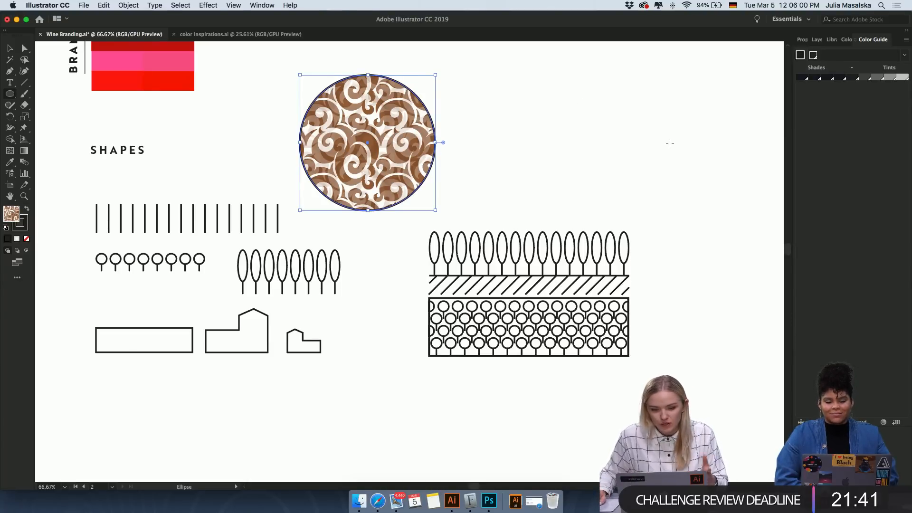
pyautogui.press('Delete')
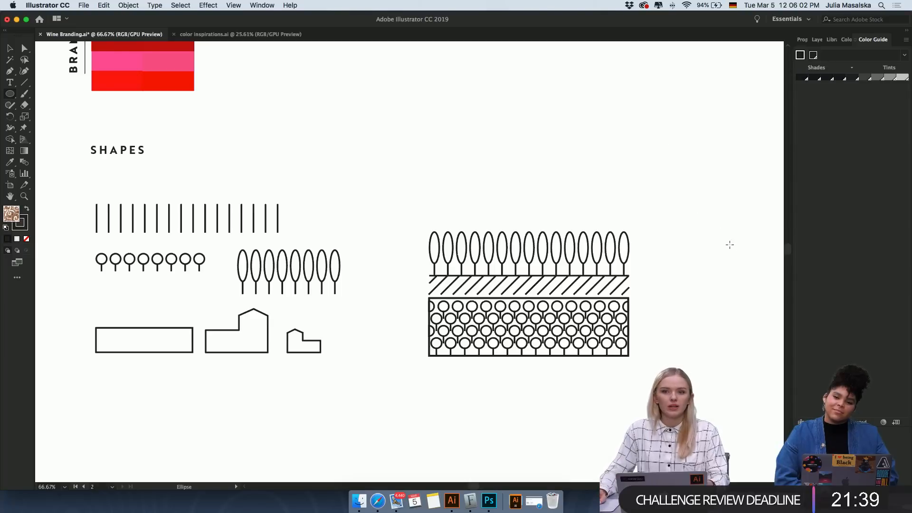
pyautogui.scroll(-3, 702, 278)
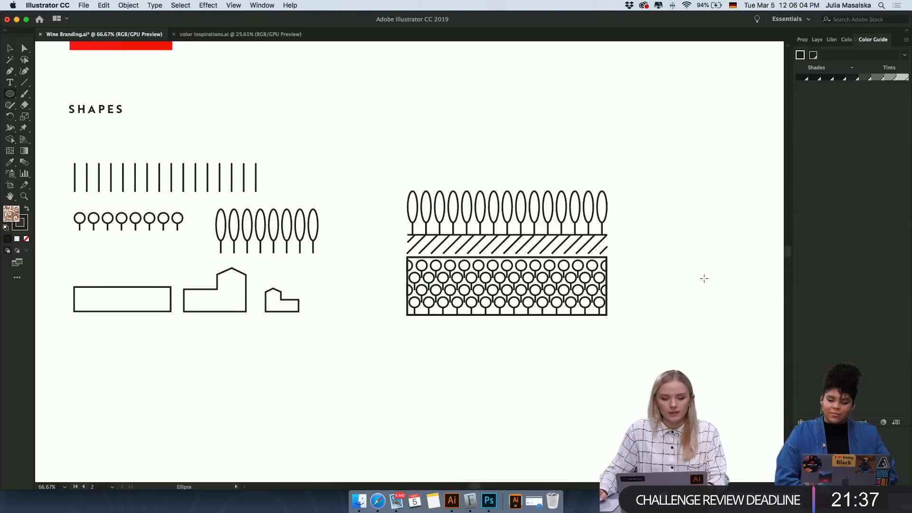
pyautogui.scroll(1, 703, 278)
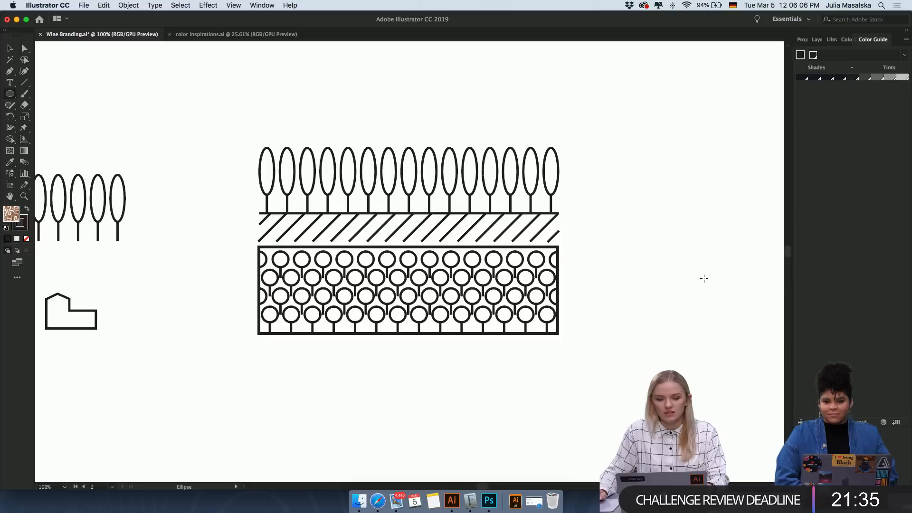
pyautogui.scroll(1, 703, 278)
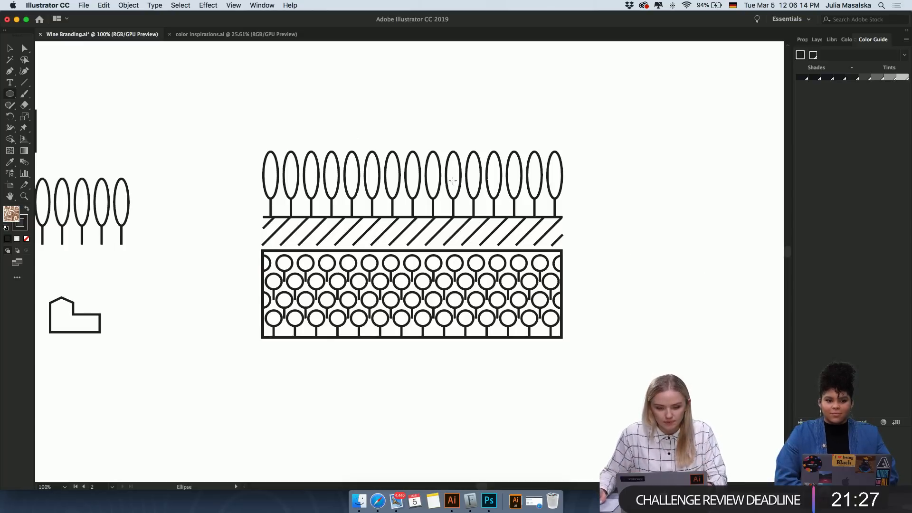
pyautogui.press('v')
pyautogui.scroll(2, 323, 89)
pyautogui.hscroll(-3, 322, 90)
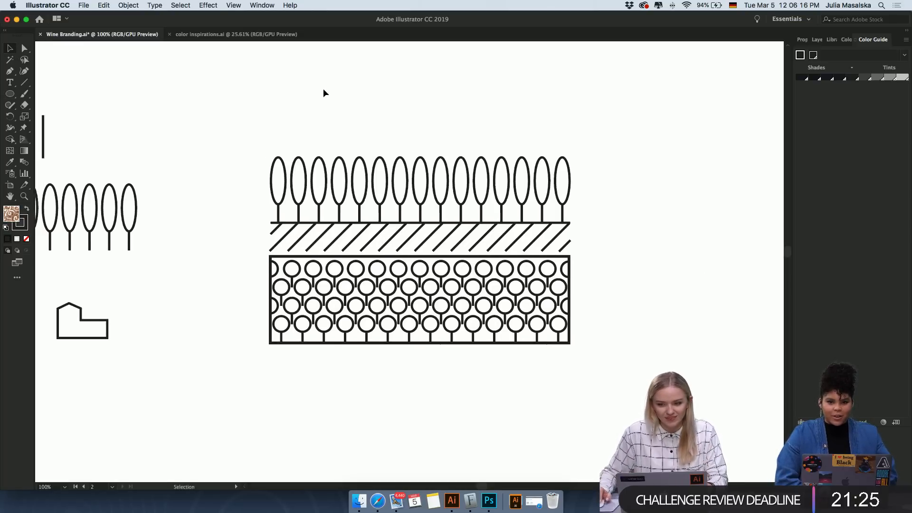
# Move the oval-tree row and the hatched strip down together to meet the top edge of the round-tree field.
pyautogui.press('super+equal')
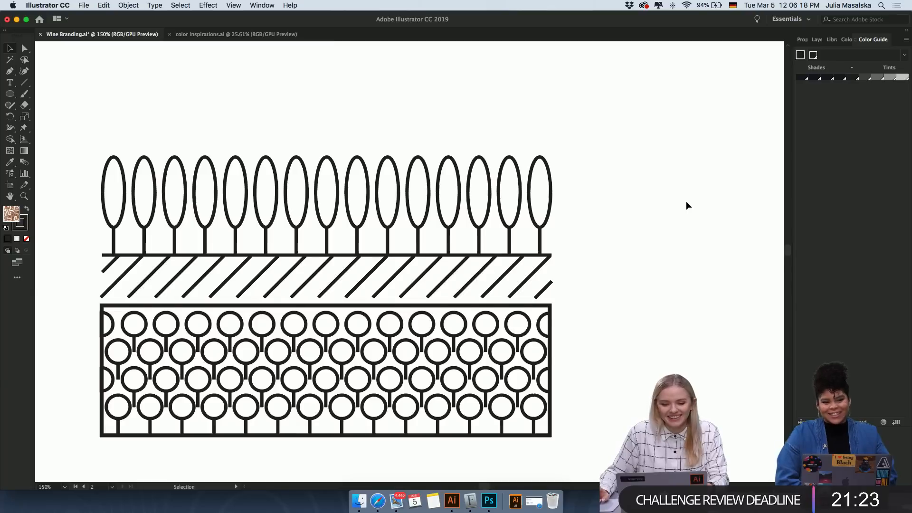
pyautogui.moveTo(674, 136); pyautogui.dragTo(161, 245)
pyautogui.press('Down')
pyautogui.press('Down')
pyautogui.press('Down')
pyautogui.press('Down')
pyautogui.press('Down')
pyautogui.press('Down')
pyautogui.press('Down')
pyautogui.press('Down')
pyautogui.press('Down')
pyautogui.press('Down')
pyautogui.press('Down')
pyautogui.press('Down')
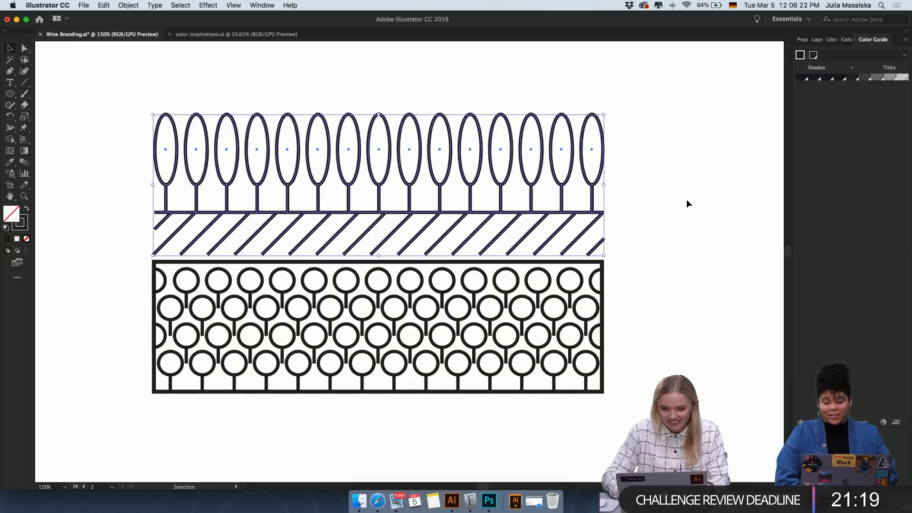
pyautogui.press('Up')
pyautogui.press('Up')
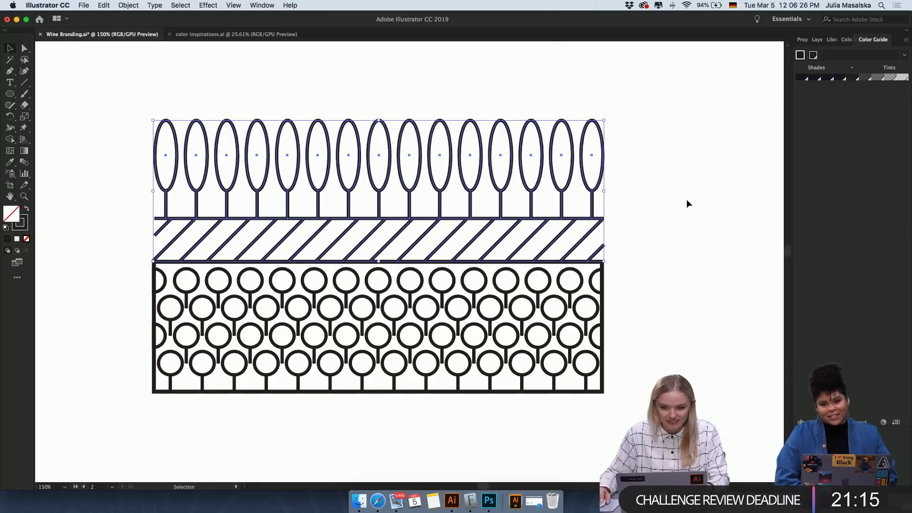
pyautogui.click(685, 199)
# Examine the joined landscape beside the SHAPES elements and the brand colors, including the empty area above the oval trees.
pyautogui.scroll(-2, 678, 209)
pyautogui.scroll(4, 677, 206)
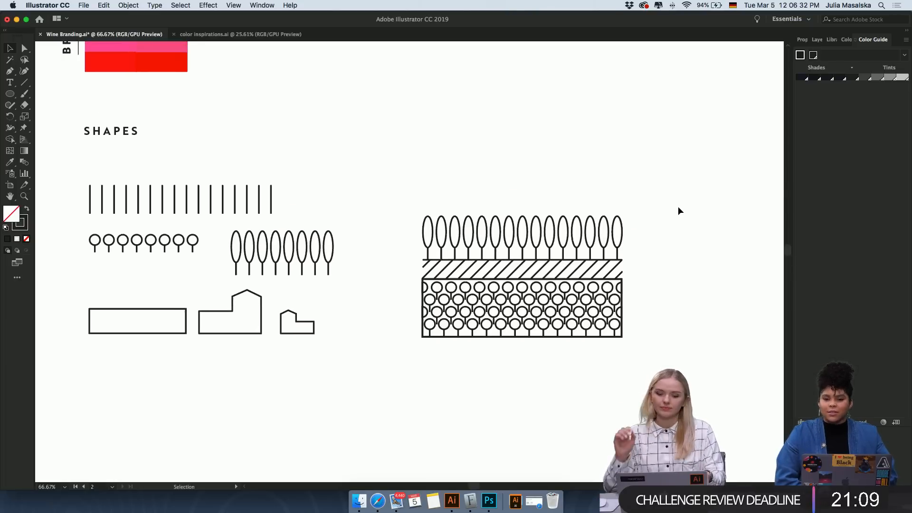
pyautogui.hscroll(-1, 677, 206)
pyautogui.scroll(2, 678, 206)
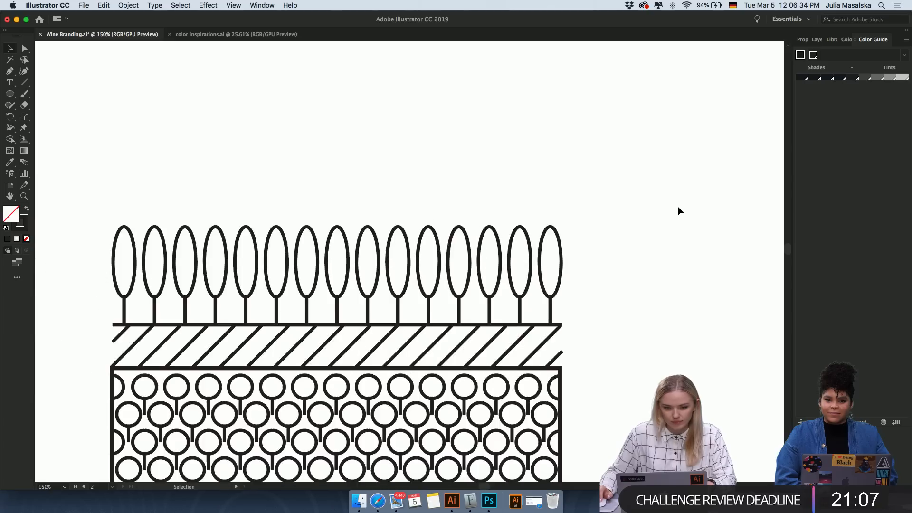
pyautogui.scroll(-1, 677, 206)
pyautogui.scroll(-1, 677, 207)
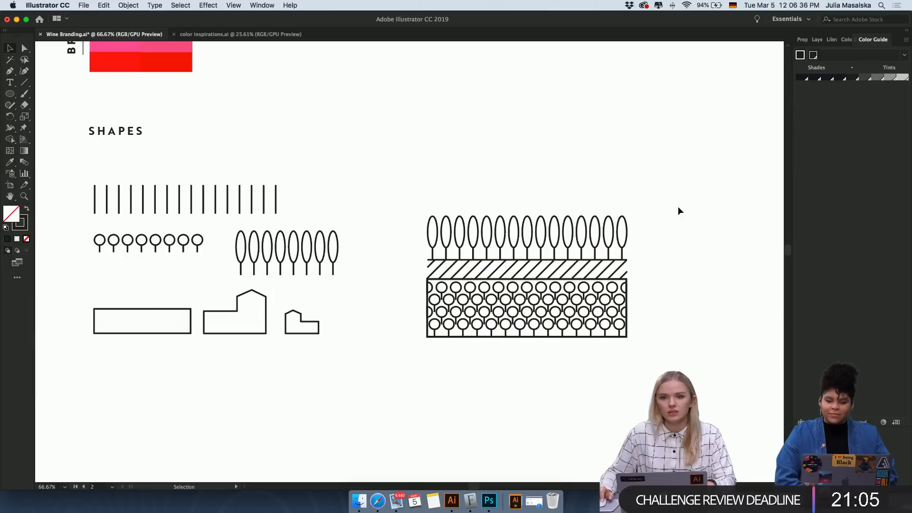
pyautogui.scroll(3, 677, 206)
pyautogui.hscroll(-1, 678, 206)
pyautogui.scroll(2, 678, 206)
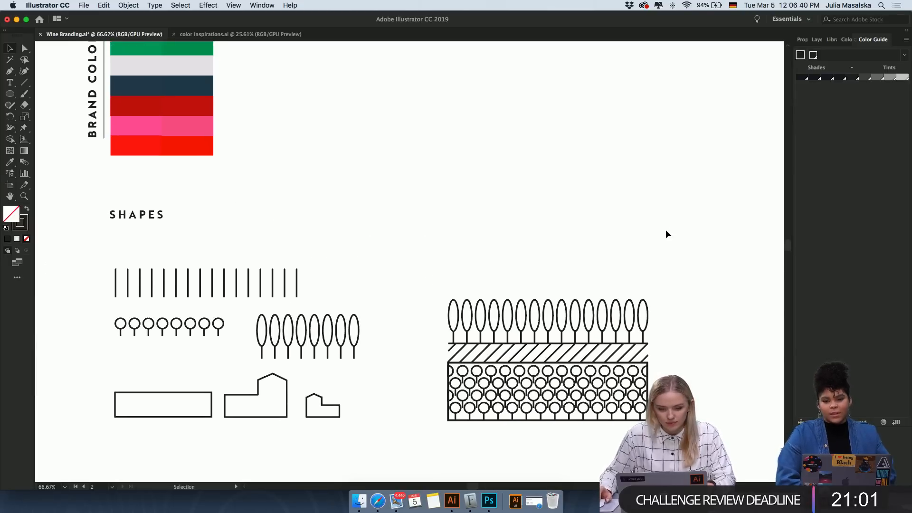
pyautogui.scroll(-2, 666, 231)
pyautogui.scroll(-4, 666, 230)
pyautogui.hscroll(1, 666, 230)
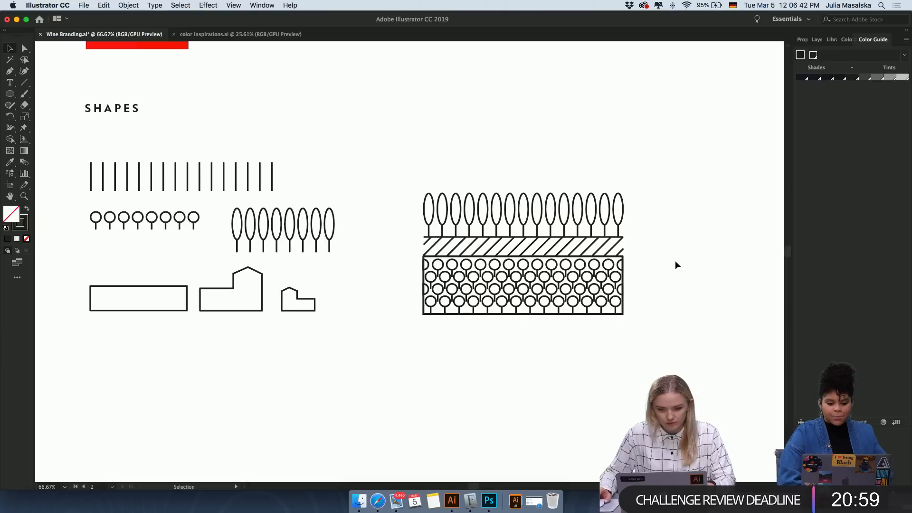
pyautogui.hscroll(1, 677, 264)
pyautogui.scroll(4, 677, 264)
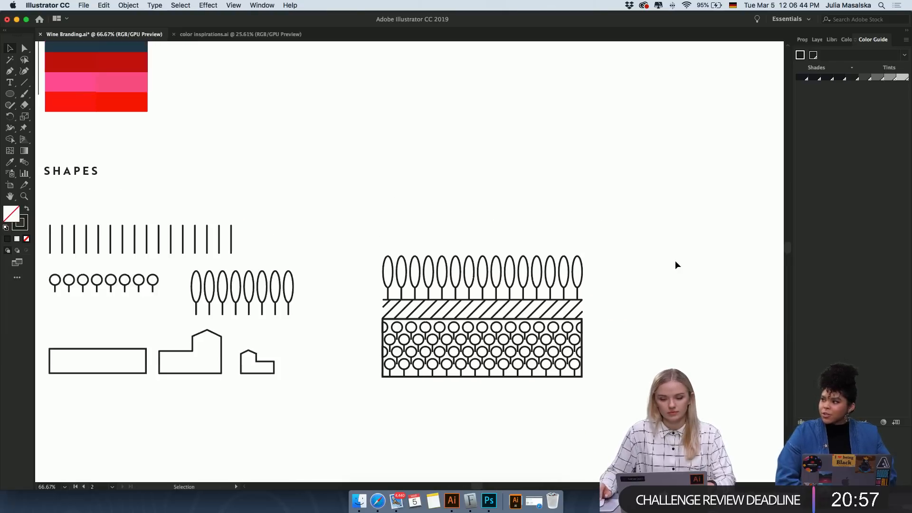
pyautogui.hscroll(-1, 677, 264)
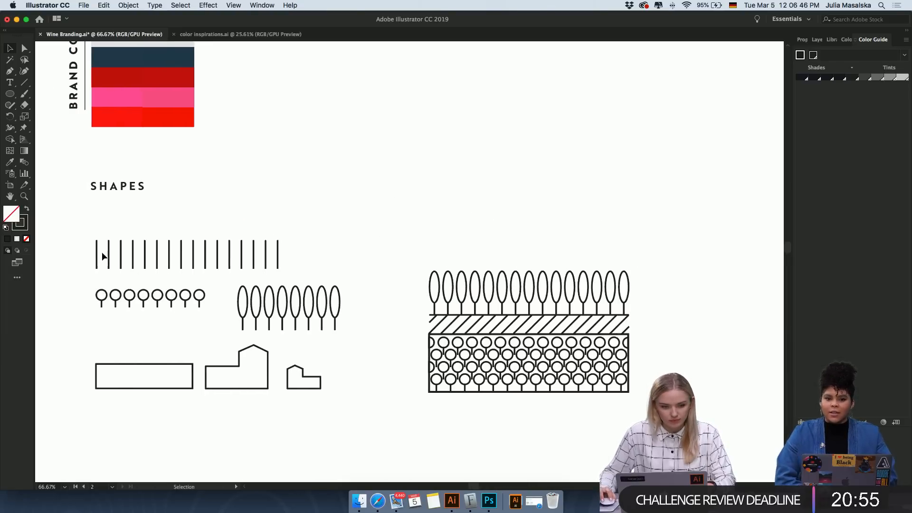
# Draw a wide unfilled rectangle just above the oval trees, spanning the landscape's width, and deselect it.
pyautogui.moveTo(9, 94); pyautogui.dragTo(28, 92)
pyautogui.moveTo(430, 265); pyautogui.dragTo(629, 212)
pyautogui.scroll(3, 635, 255)
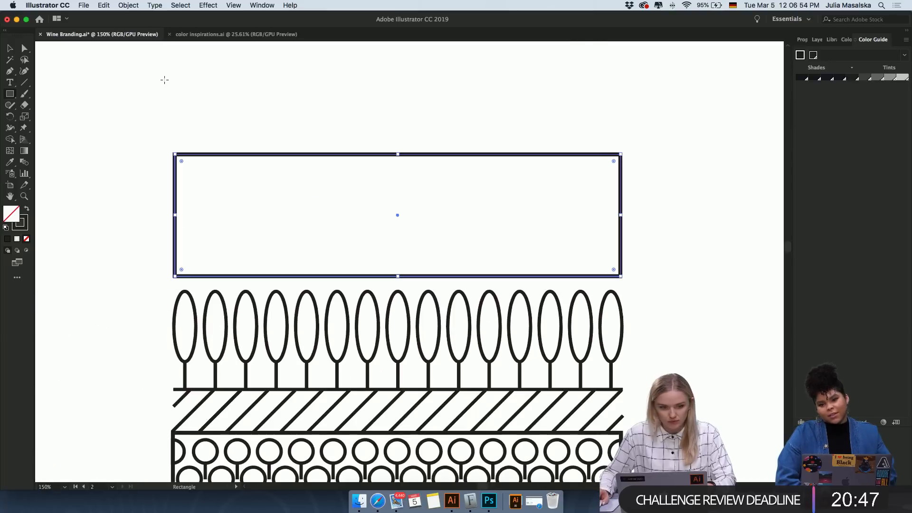
pyautogui.click(25, 83)
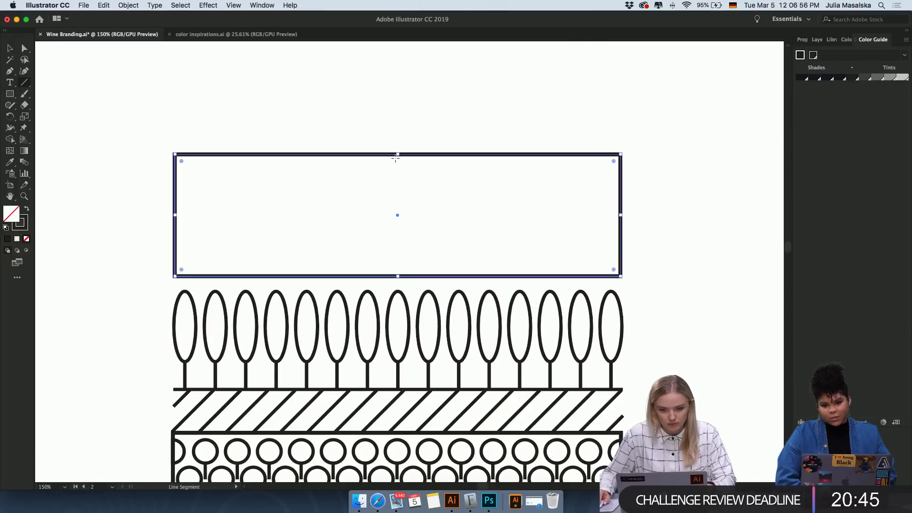
pyautogui.scroll(-1, 394, 177)
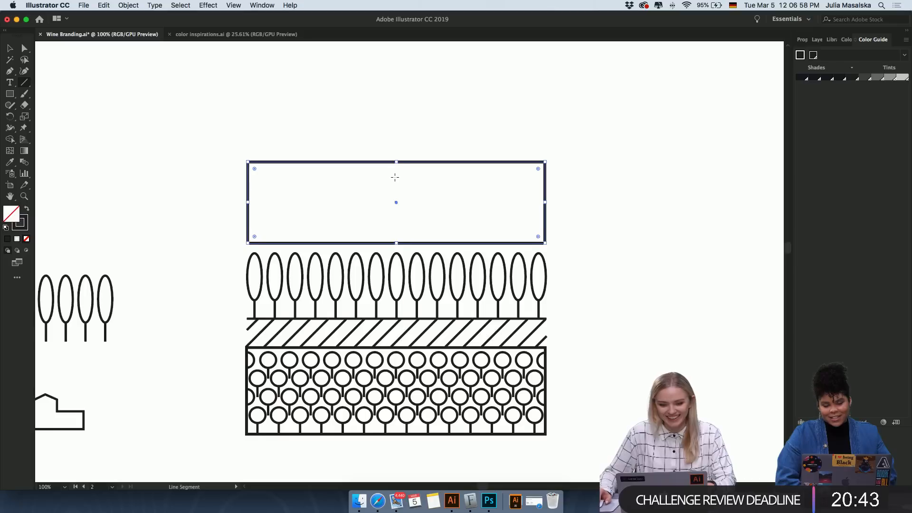
pyautogui.hscroll(-5, 395, 177)
pyautogui.hscroll(2, 394, 177)
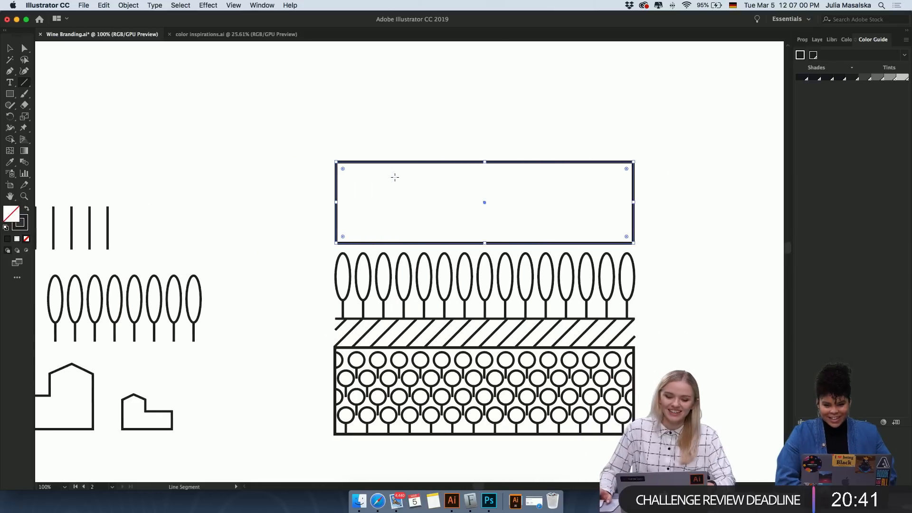
pyautogui.click(9, 48)
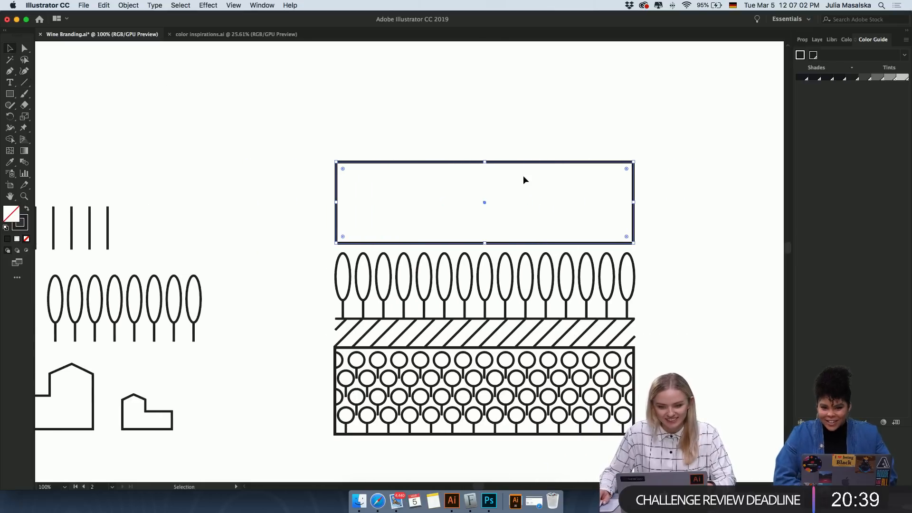
pyautogui.click(513, 148)
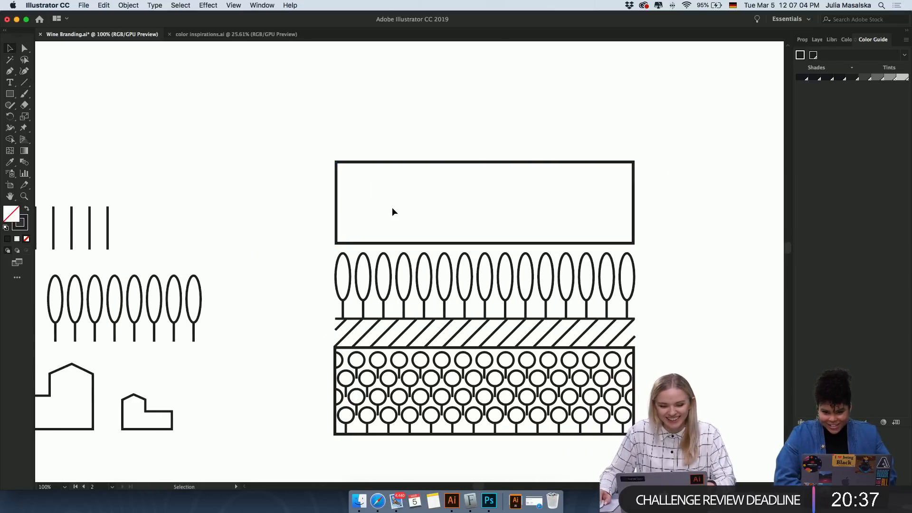
# Show the layers and add a new layer above Layer 1 for line work inside the rectangle.
pyautogui.scroll(-1, 392, 207)
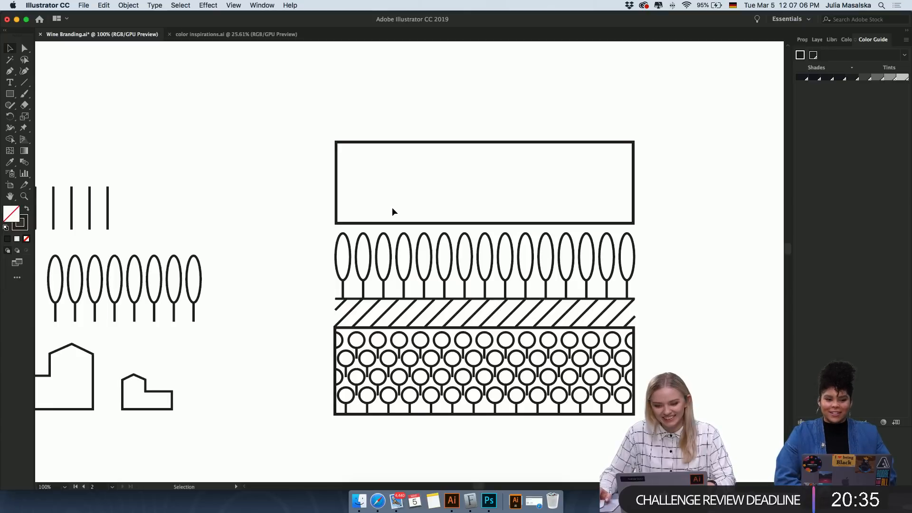
pyautogui.hscroll(3, 392, 207)
pyautogui.scroll(1, 391, 207)
pyautogui.scroll(-1, 392, 207)
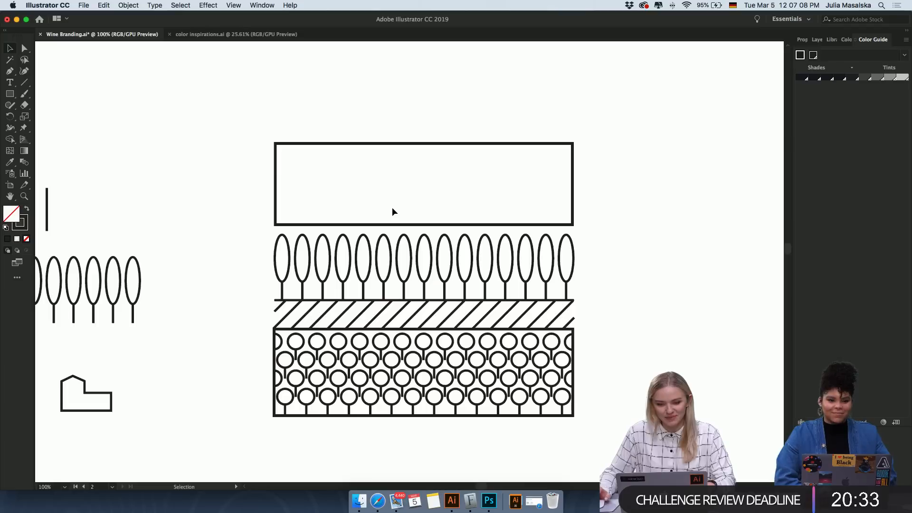
pyautogui.hscroll(-2, 385, 207)
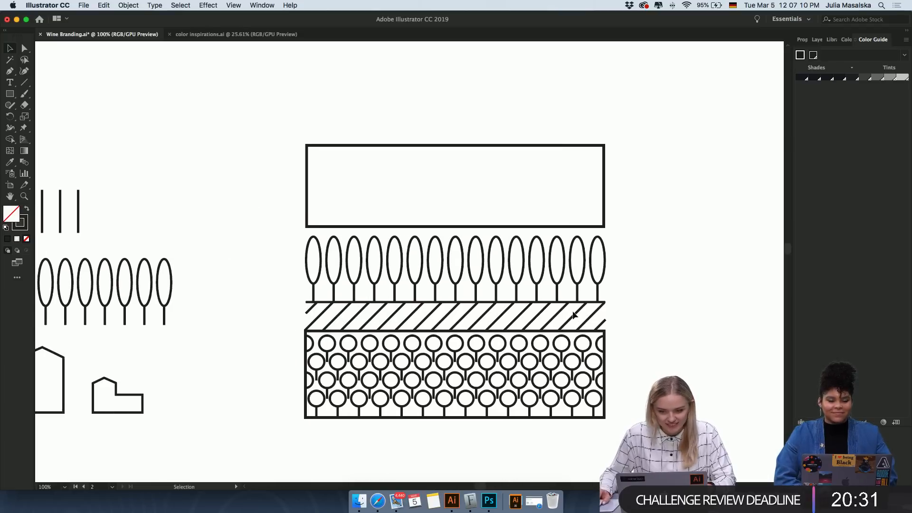
pyautogui.click(24, 82)
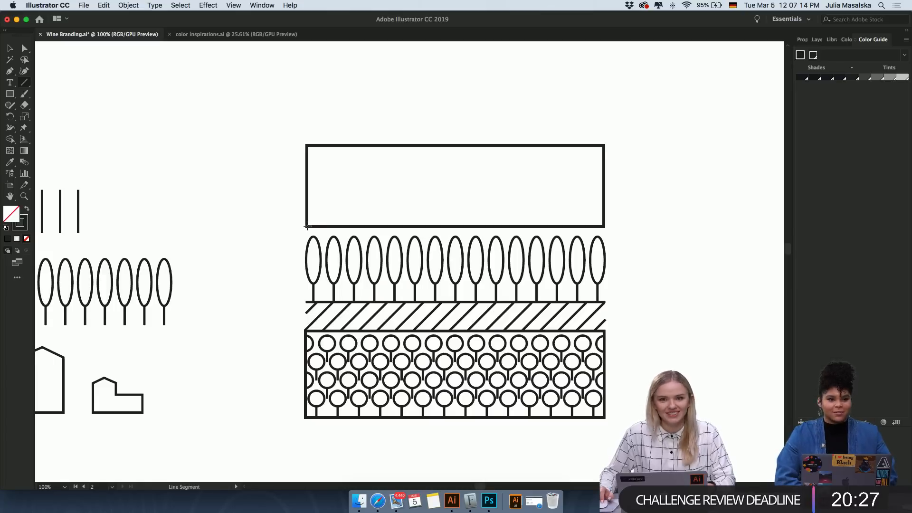
pyautogui.scroll(1, 308, 225)
pyautogui.hscroll(4, 308, 226)
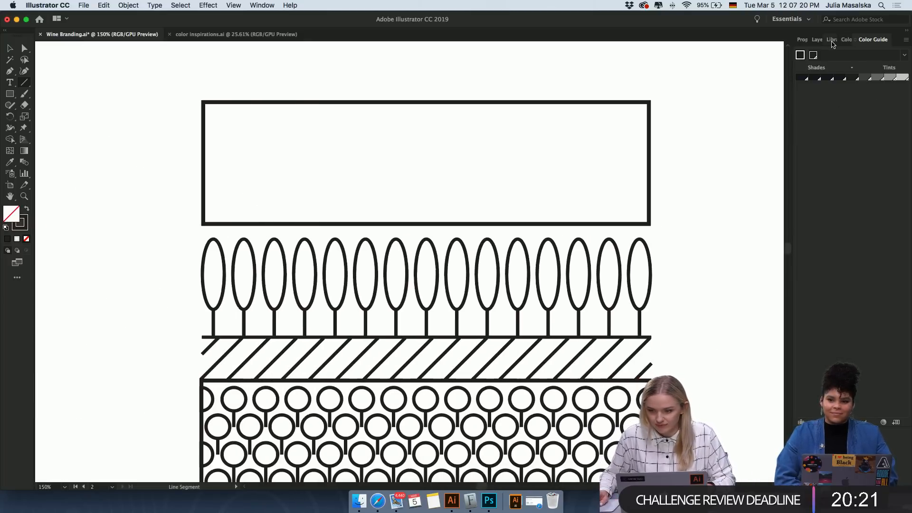
pyautogui.click(816, 39)
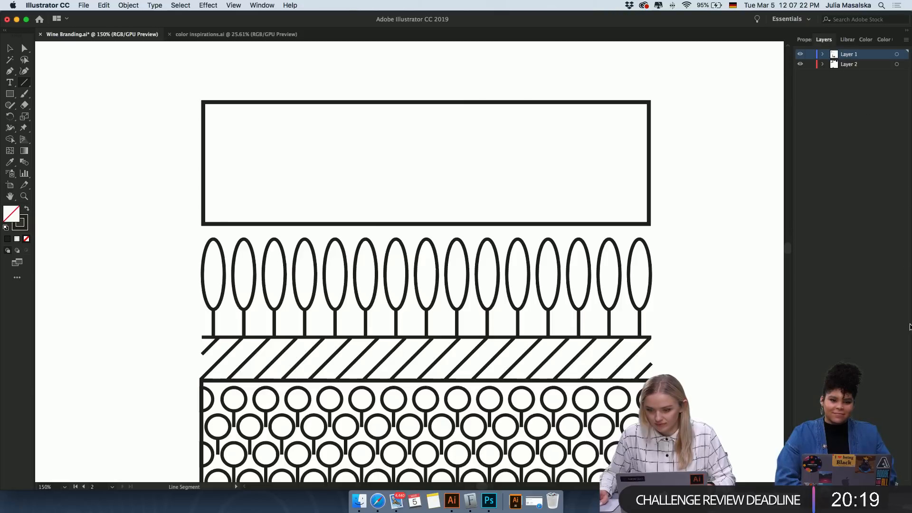
pyautogui.press('super+l')
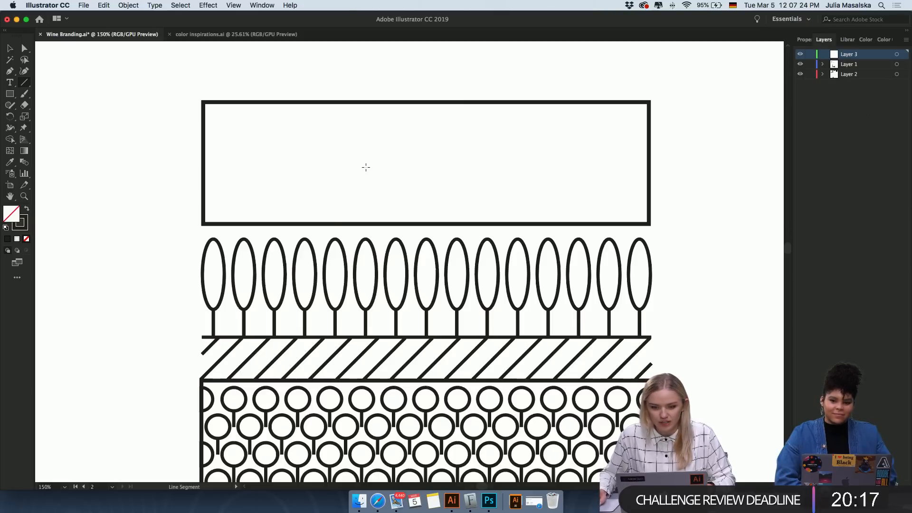
# Draw two diagonal lines from the rectangle's lower corners up to its top edge, ending just either side of the middle.
pyautogui.click(203, 222)
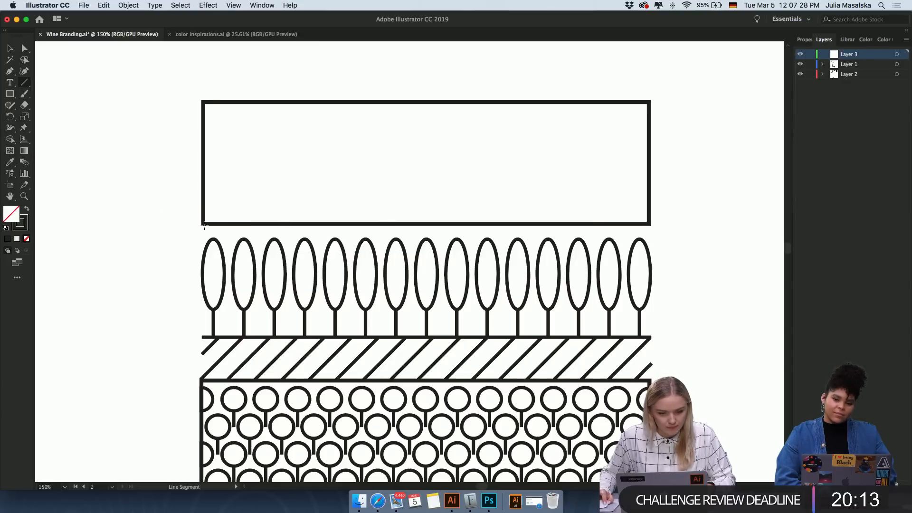
pyautogui.moveTo(202, 223); pyautogui.dragTo(418, 102)
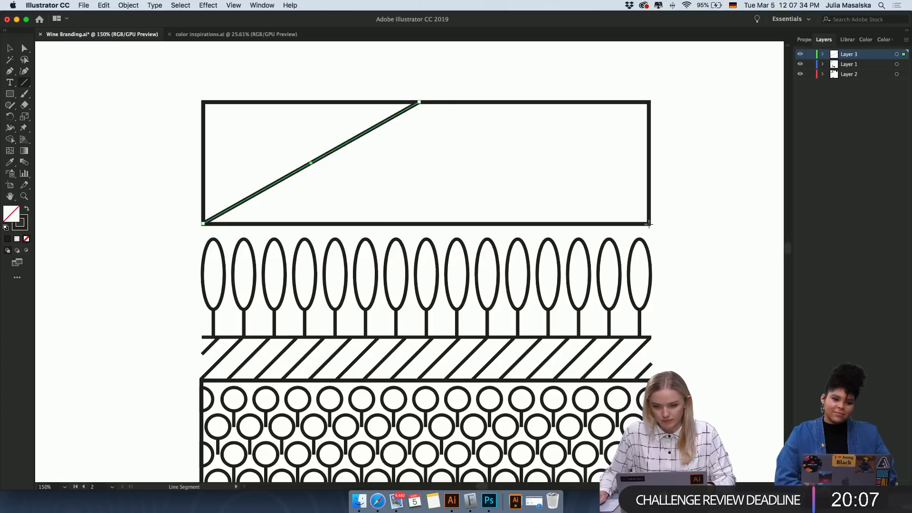
pyautogui.moveTo(646, 223); pyautogui.dragTo(431, 101)
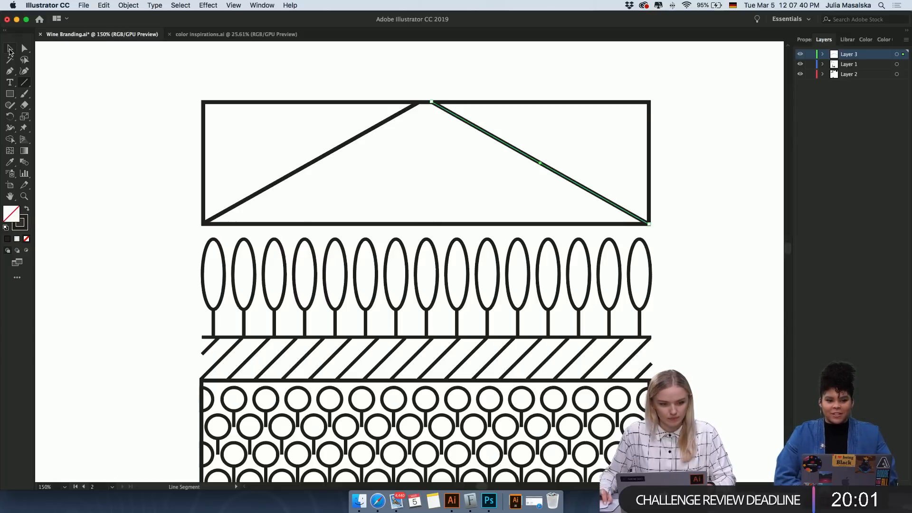
pyautogui.scroll(-3, 176, 162)
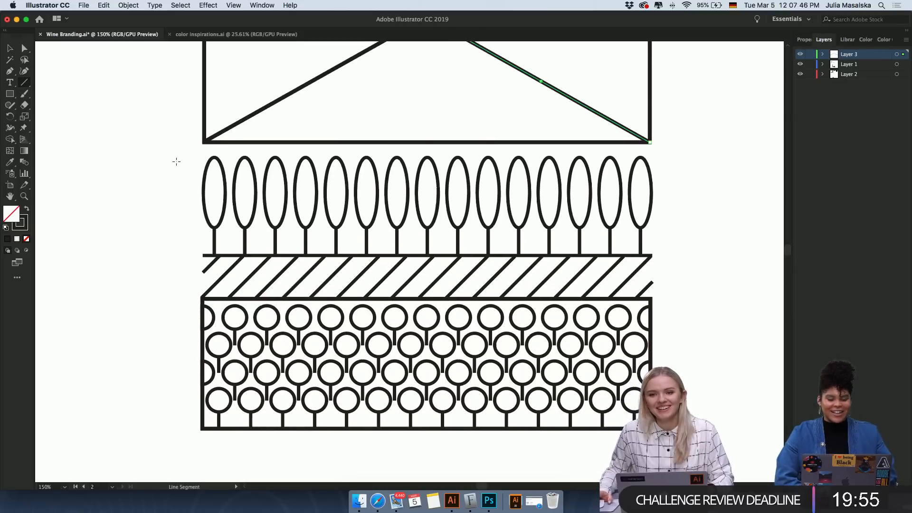
pyautogui.scroll(5, 176, 161)
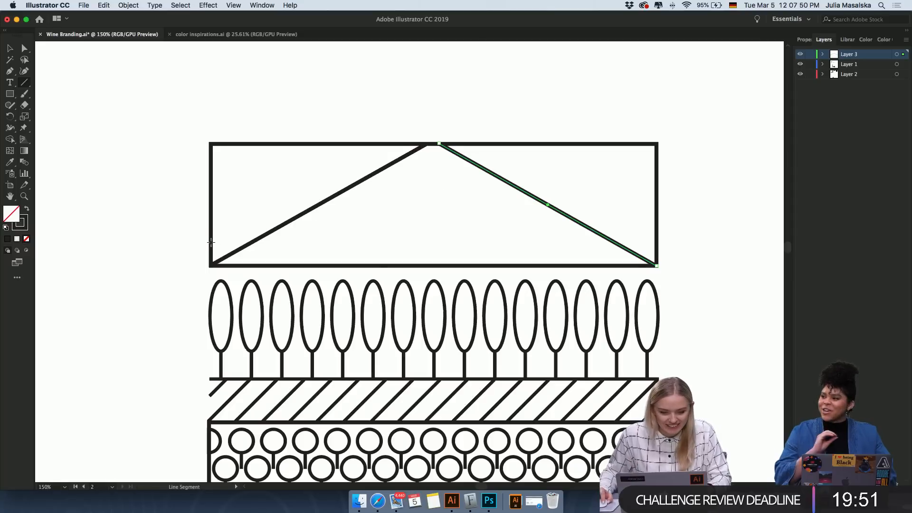
pyautogui.click(10, 47)
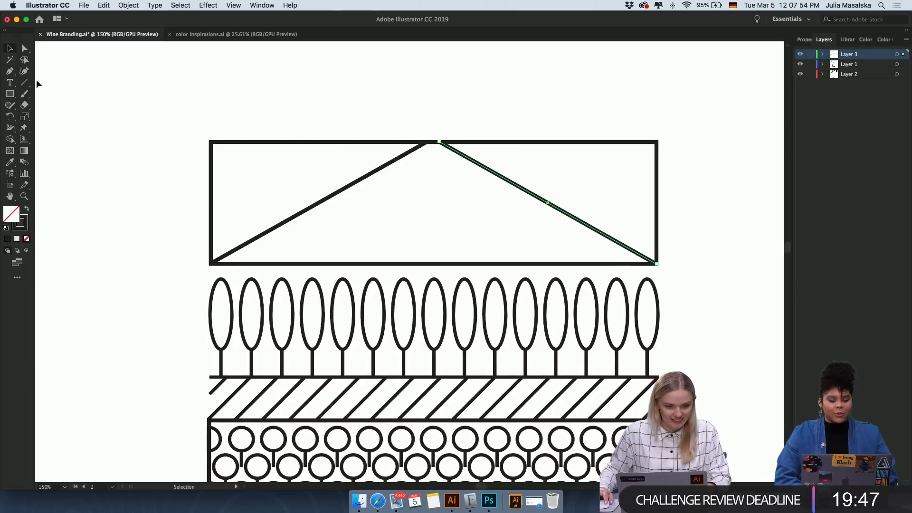
pyautogui.scroll(-1, 36, 78)
pyautogui.click(10, 71)
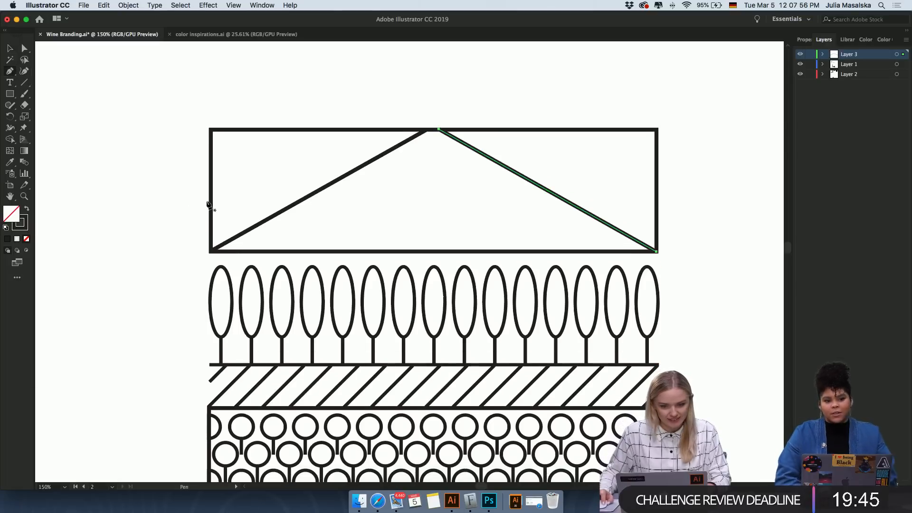
pyautogui.moveTo(211, 222); pyautogui.dragTo(346, 169)
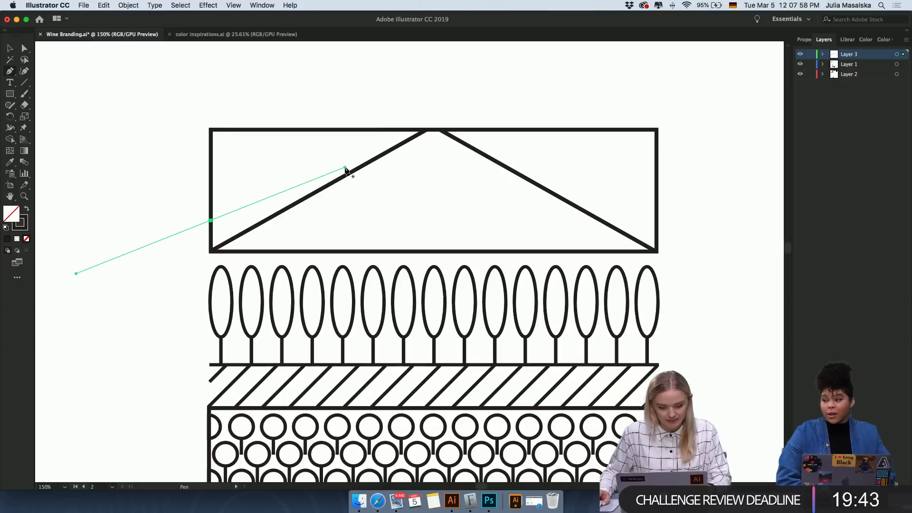
pyautogui.press('super+z')
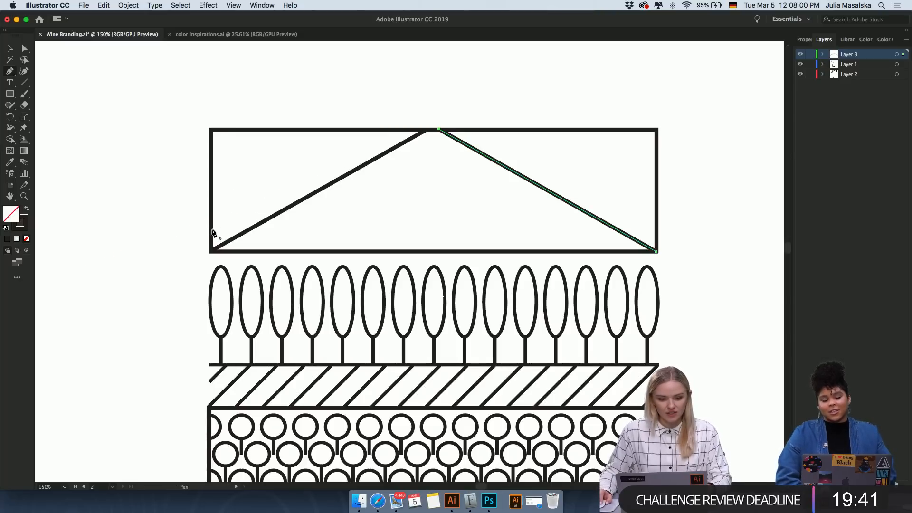
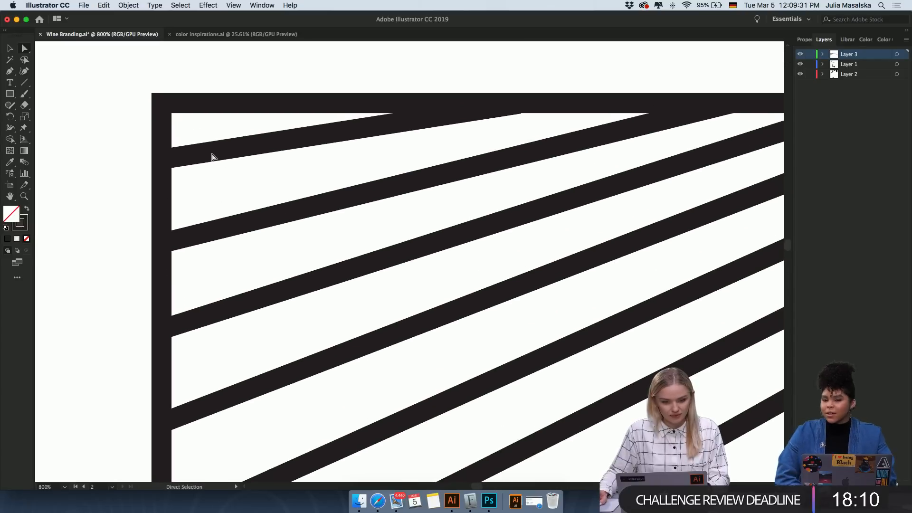
pyautogui.click(212, 158)
pyautogui.click(216, 181)
pyautogui.scroll(-4, 217, 181)
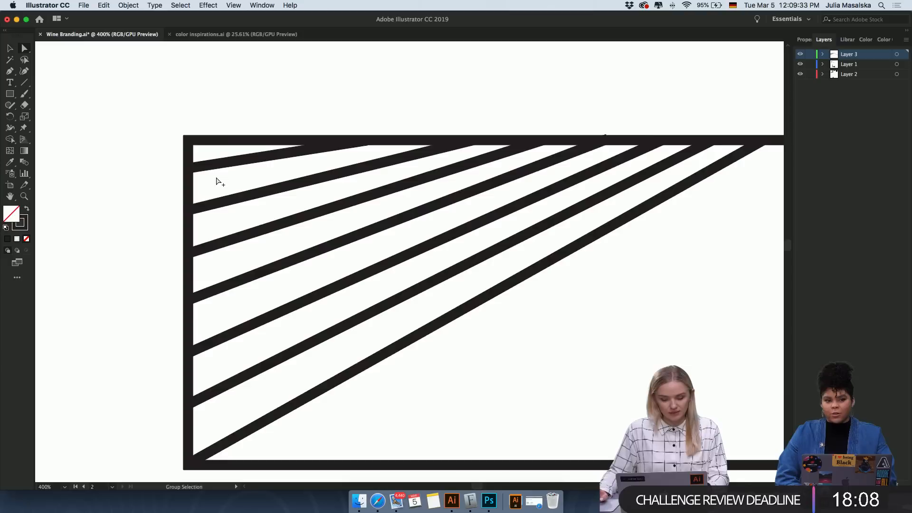
pyautogui.scroll(-4, 216, 181)
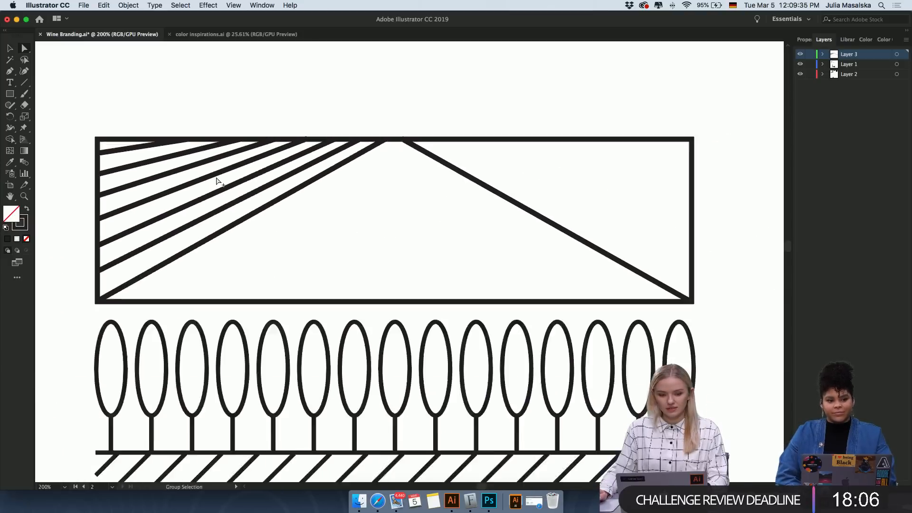
# Delete the long diagonal line that descends to the rectangle's lower-right corner, and deselect everything.
pyautogui.scroll(4, 217, 181)
pyautogui.scroll(-3, 216, 181)
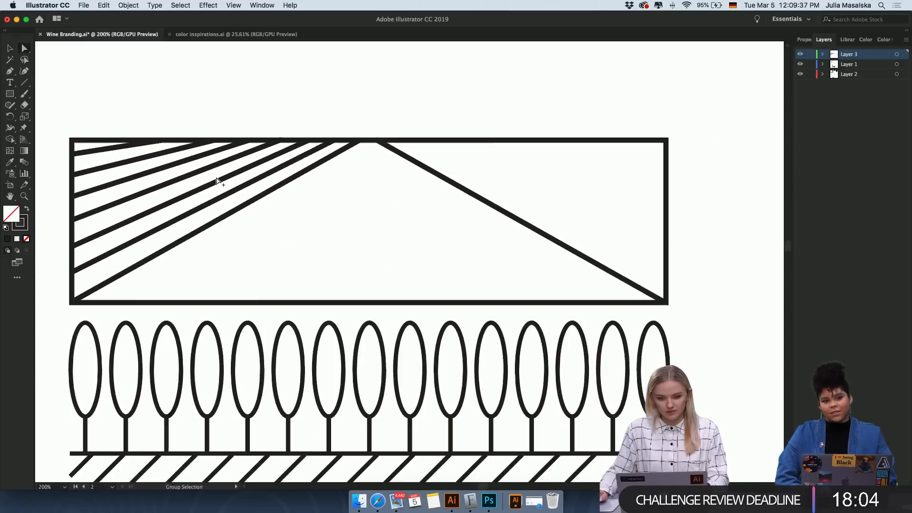
pyautogui.click(407, 193)
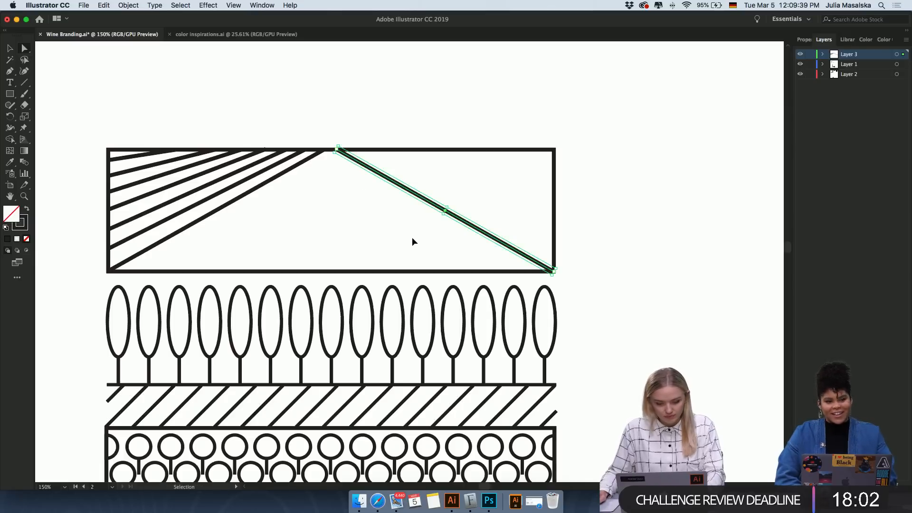
pyautogui.press('Delete')
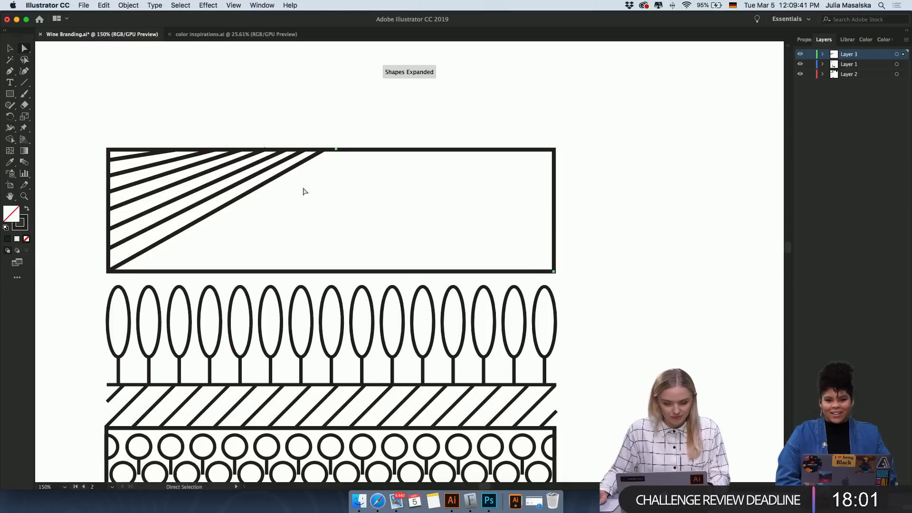
pyautogui.click(9, 48)
pyautogui.click(292, 113)
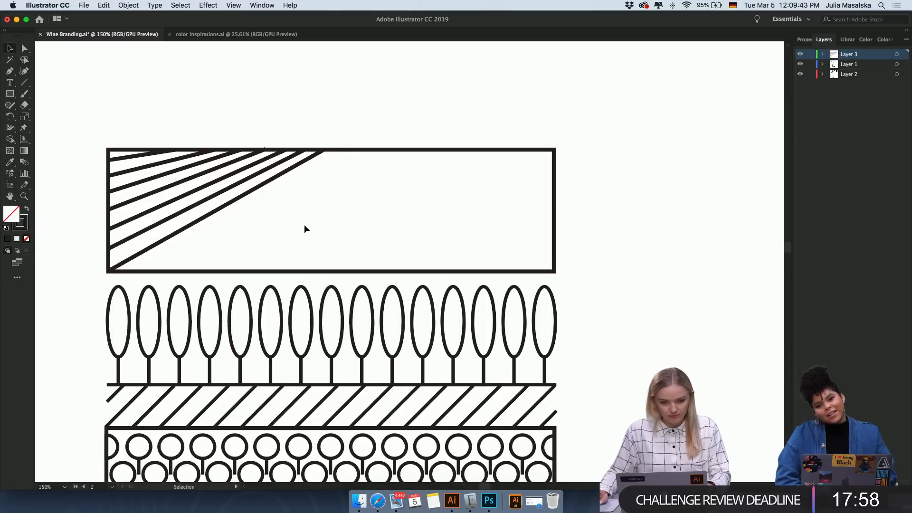
# Examine the fan of diagonal lines in the rectangle, including where the line ends meet its top edge.
pyautogui.scroll(3, 304, 226)
pyautogui.scroll(-2, 304, 226)
pyautogui.hscroll(-2, 305, 226)
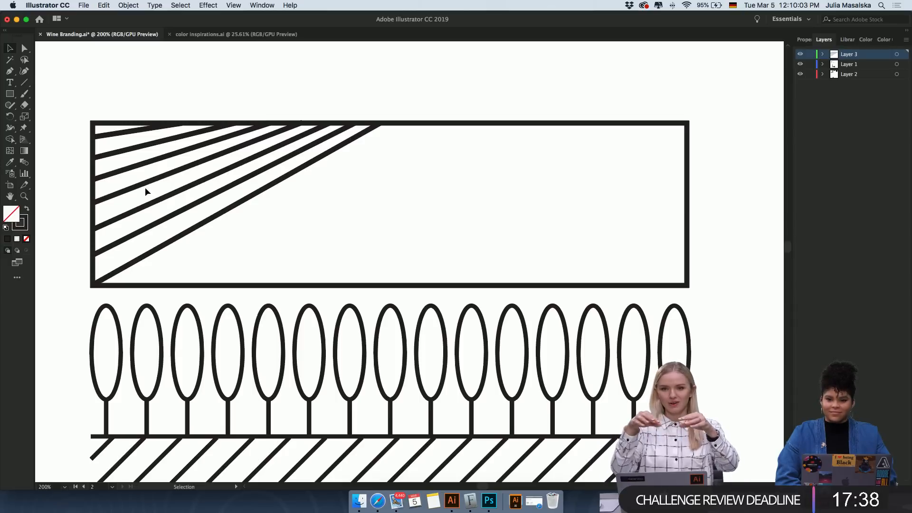
pyautogui.scroll(-1, 145, 188)
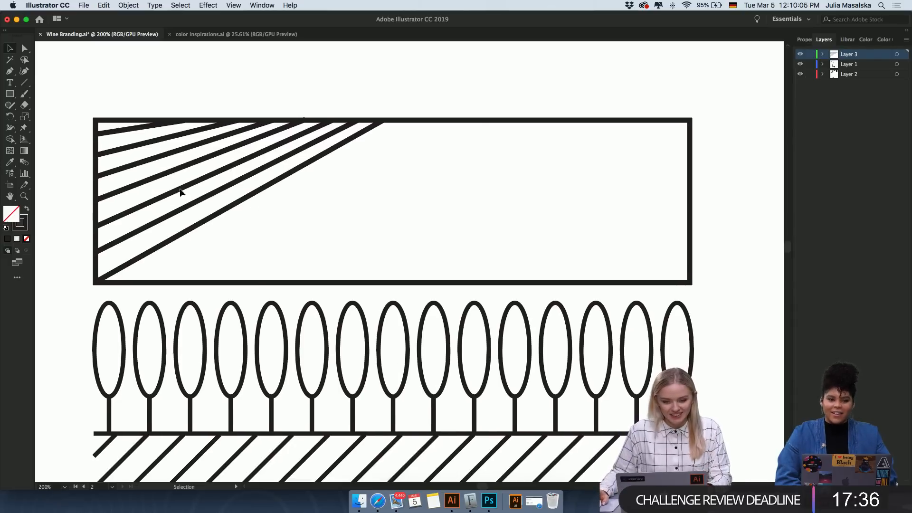
pyautogui.scroll(2, 294, 129)
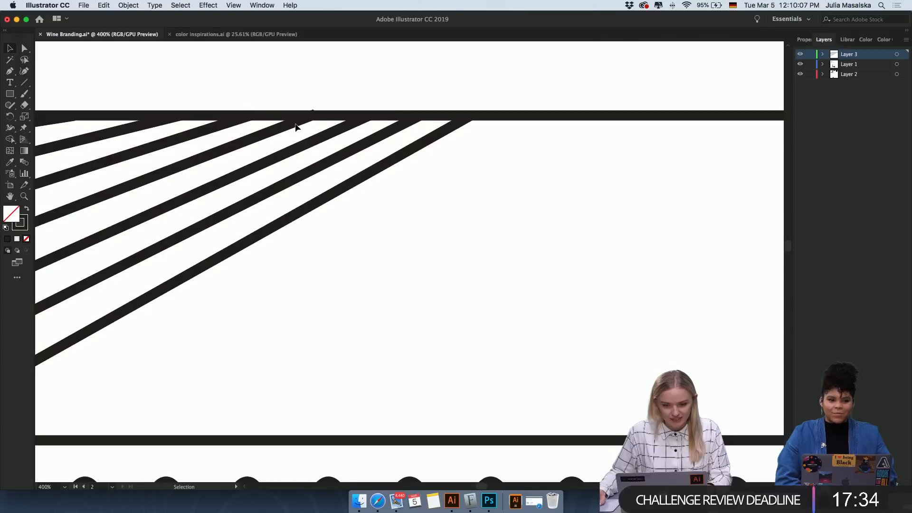
pyautogui.click(295, 126)
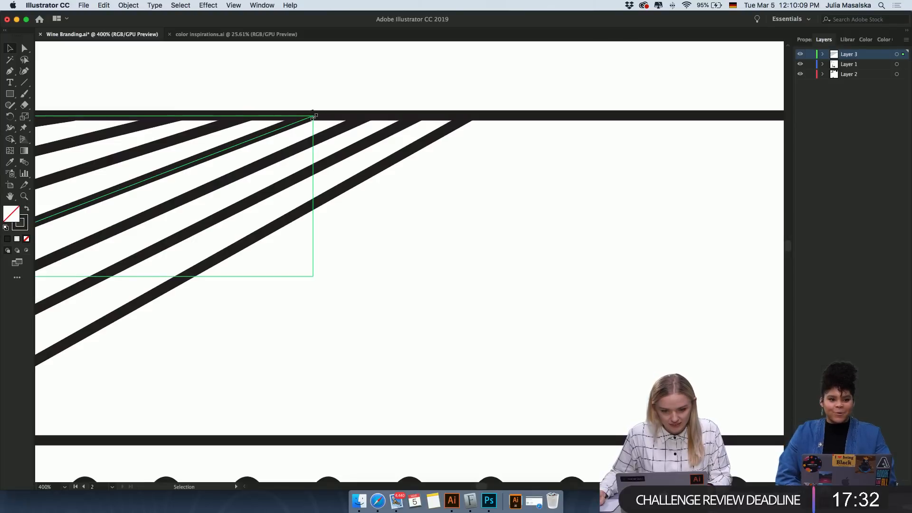
pyautogui.click(336, 99)
pyautogui.scroll(-3, 338, 101)
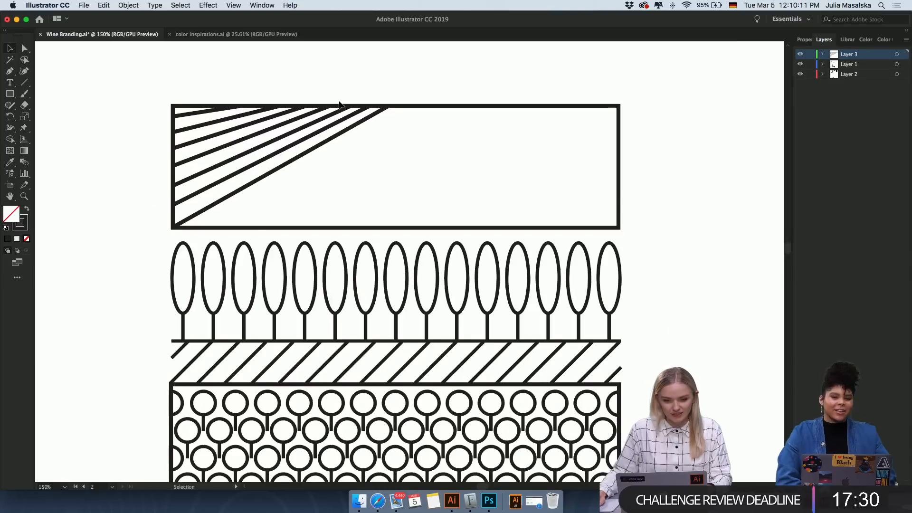
pyautogui.hscroll(3, 339, 104)
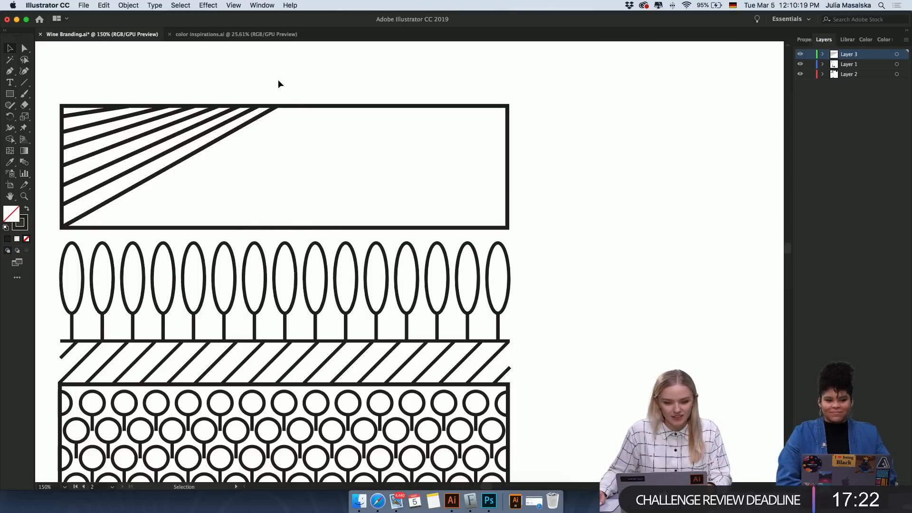
pyautogui.hscroll(-2, 278, 80)
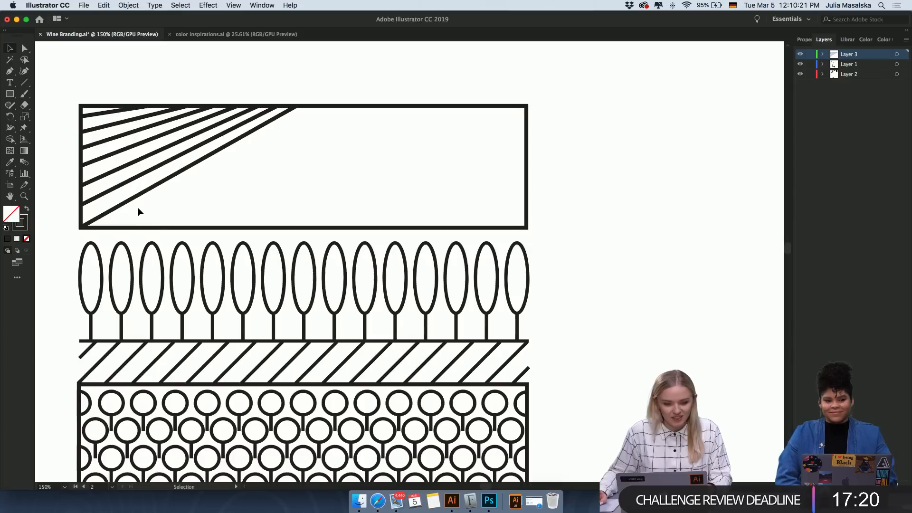
pyautogui.click(11, 71)
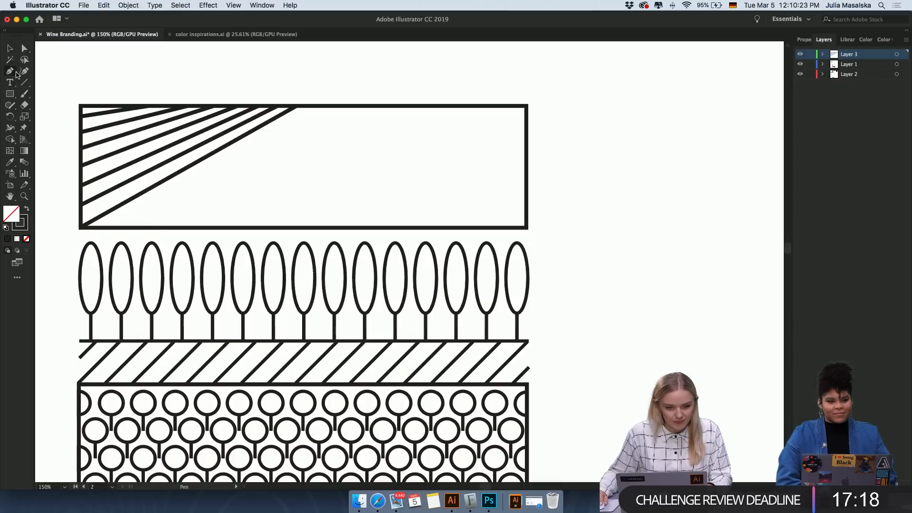
pyautogui.scroll(1, 119, 159)
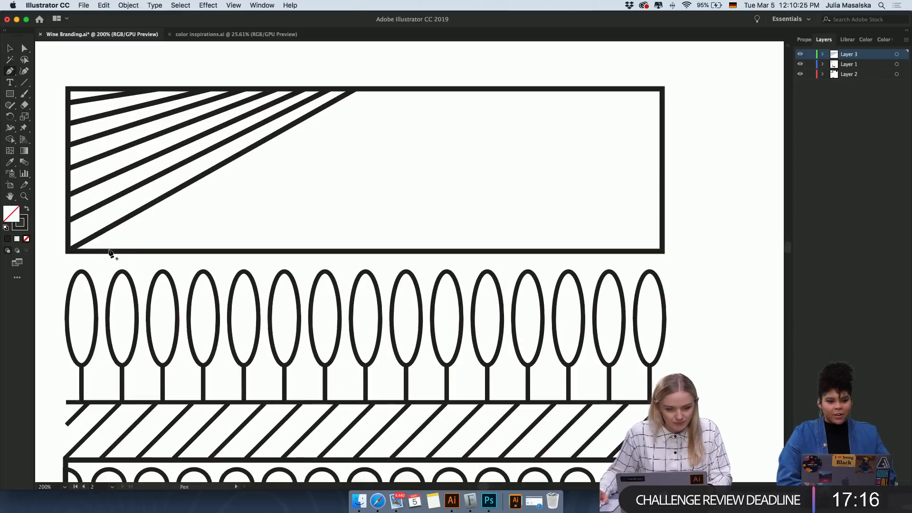
pyautogui.moveTo(104, 252); pyautogui.dragTo(221, 195)
pyautogui.press('super+z')
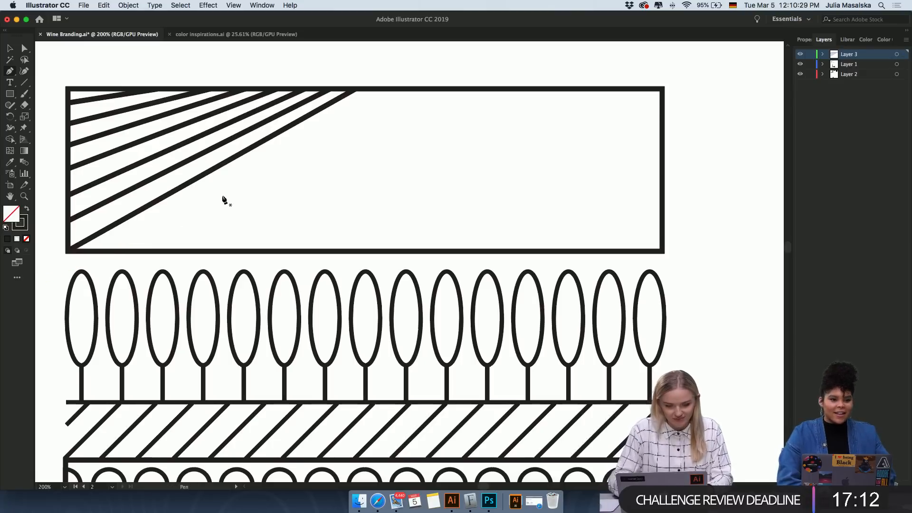
pyautogui.click(104, 250)
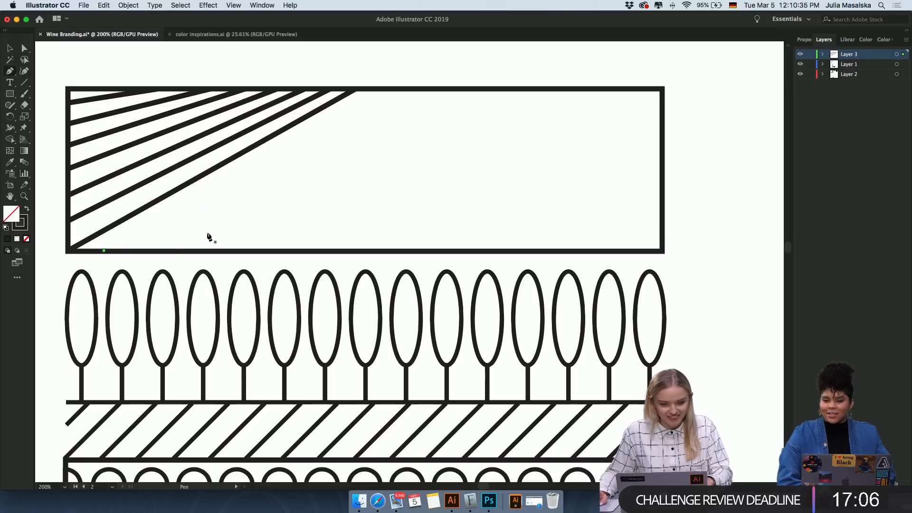
pyautogui.press('super+z')
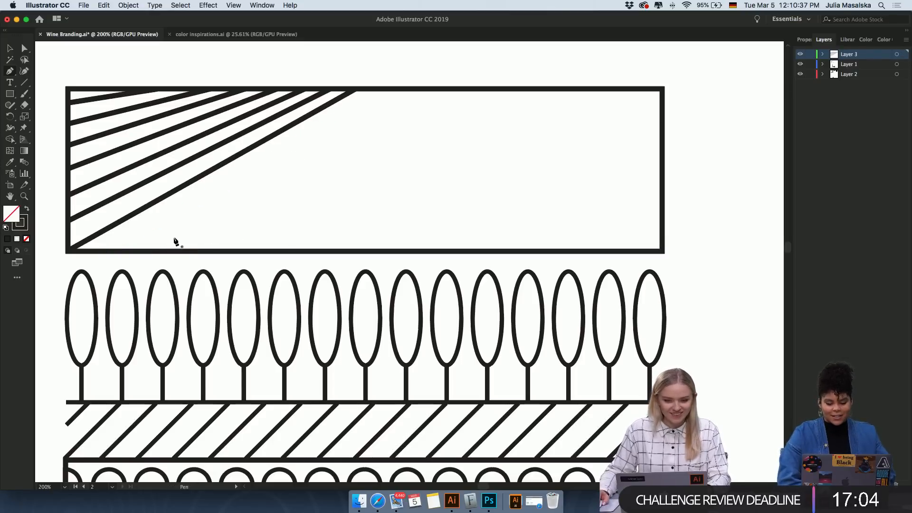
# Draw three separate Pen lines beside the existing fan, rising from the rectangle's bottom edge to its top edge, each steeper and more closely spaced at the top.
pyautogui.click(114, 251)
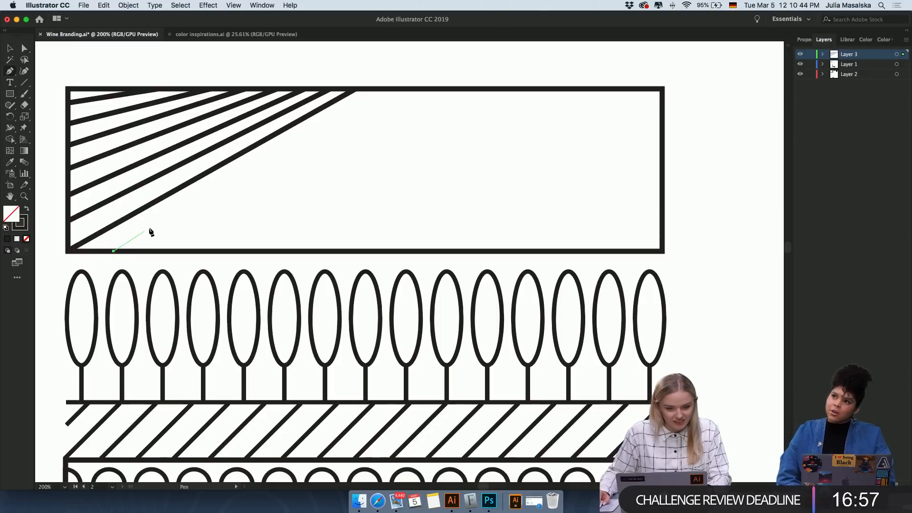
pyautogui.click(372, 90)
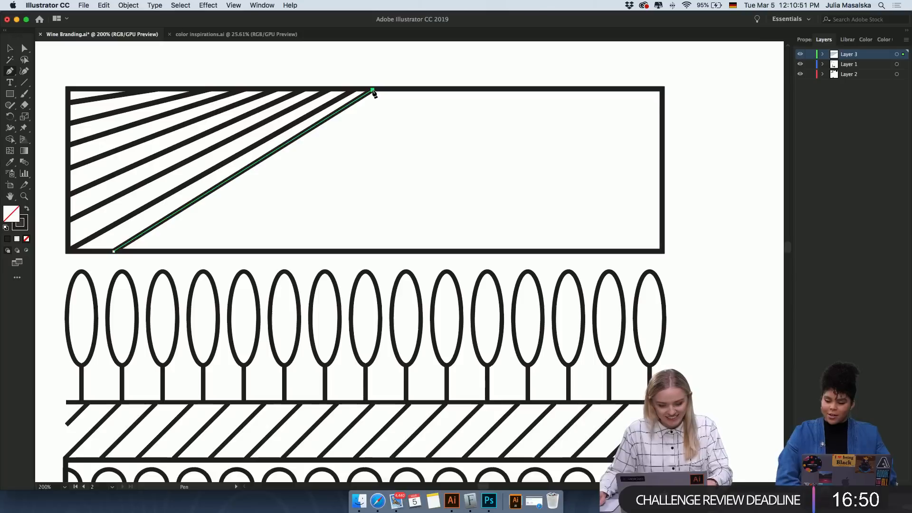
pyautogui.press('Escape')
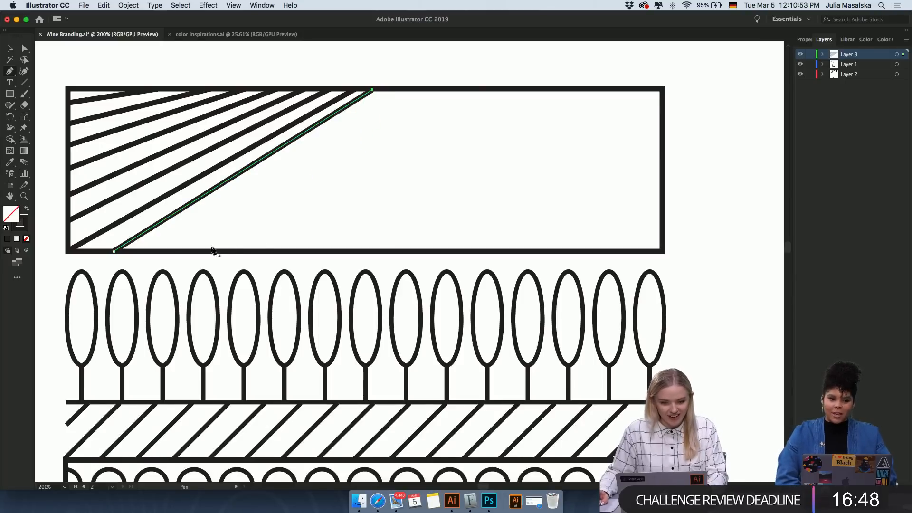
pyautogui.click(10, 71)
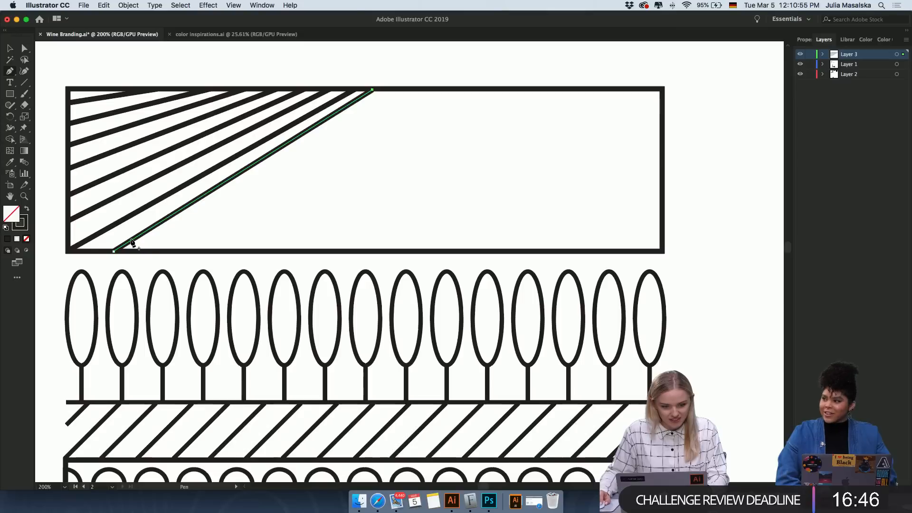
pyautogui.click(169, 252)
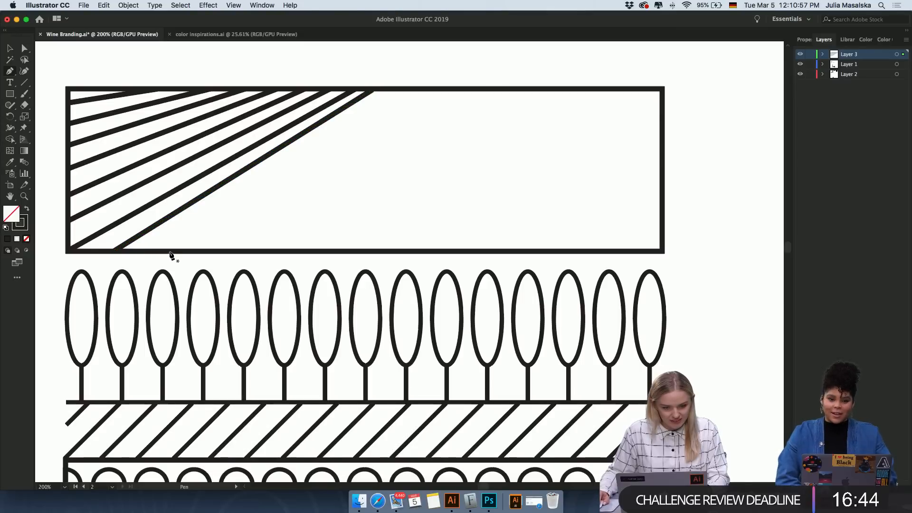
pyautogui.click(389, 89)
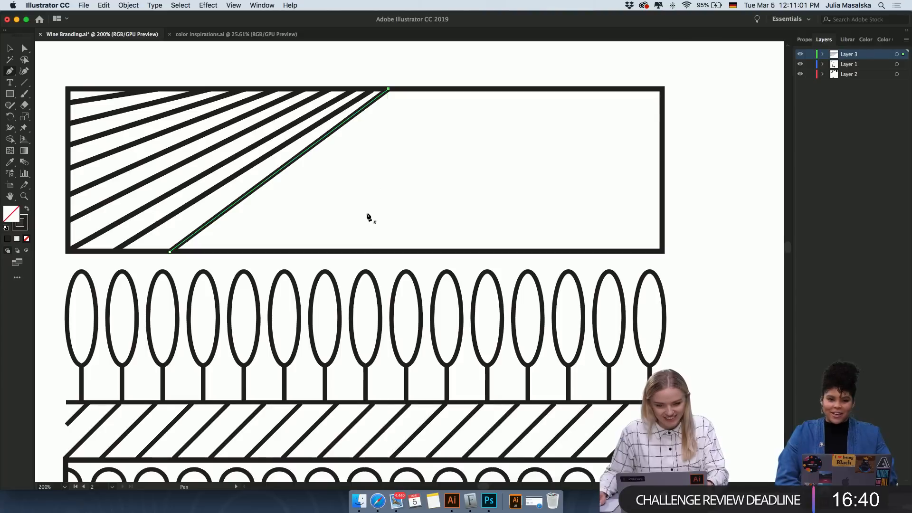
pyautogui.click(225, 250)
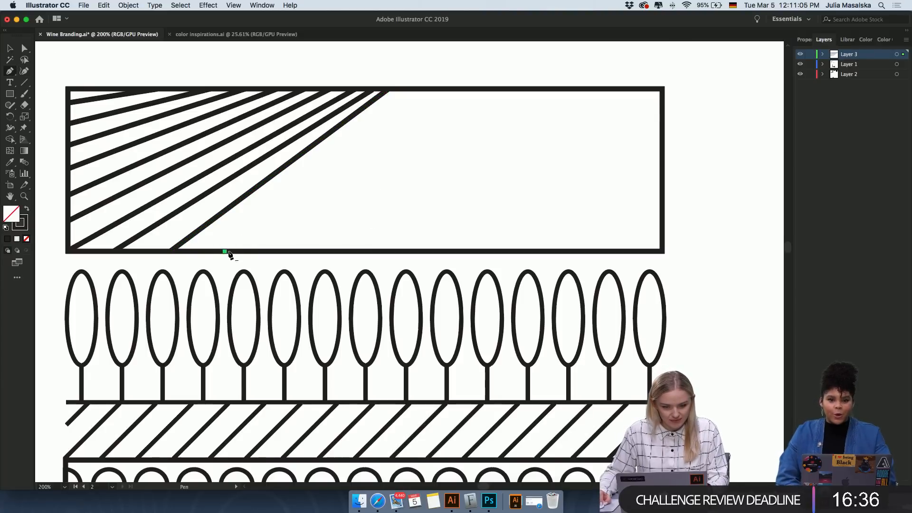
pyautogui.click(401, 89)
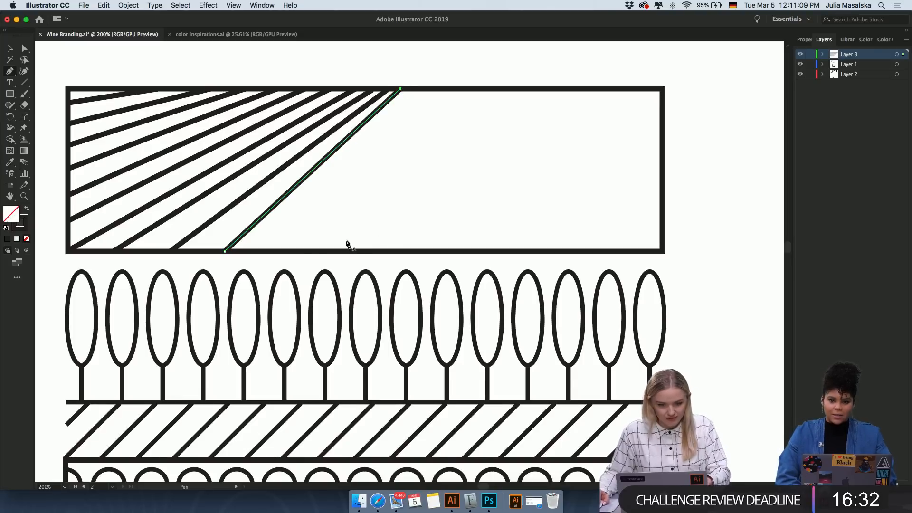
# Continue the fan with three steeper lines from the bottom edge, converging closely just short of the top edge's middle.
pyautogui.click(279, 252)
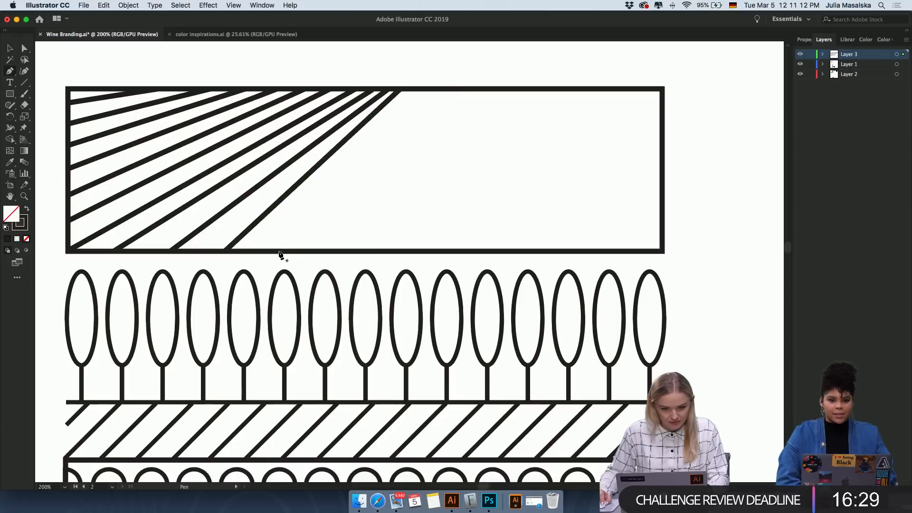
pyautogui.click(408, 88)
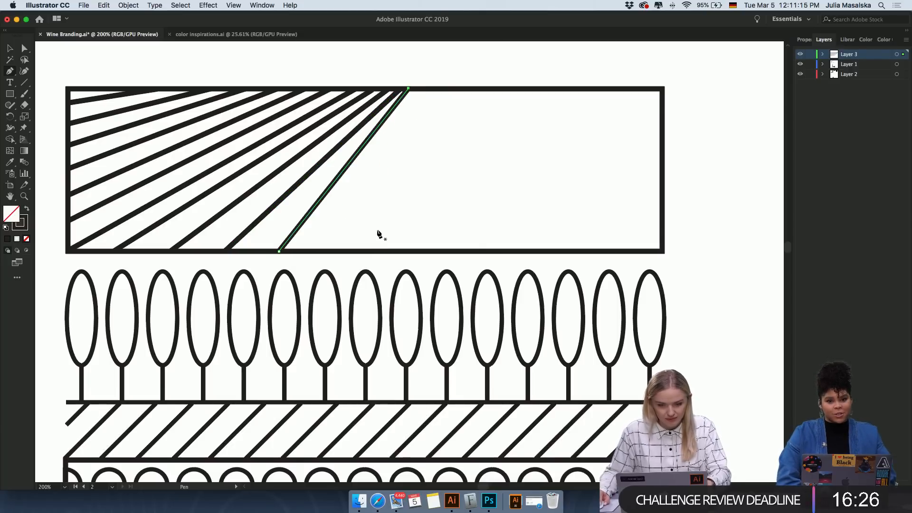
pyautogui.click(332, 252)
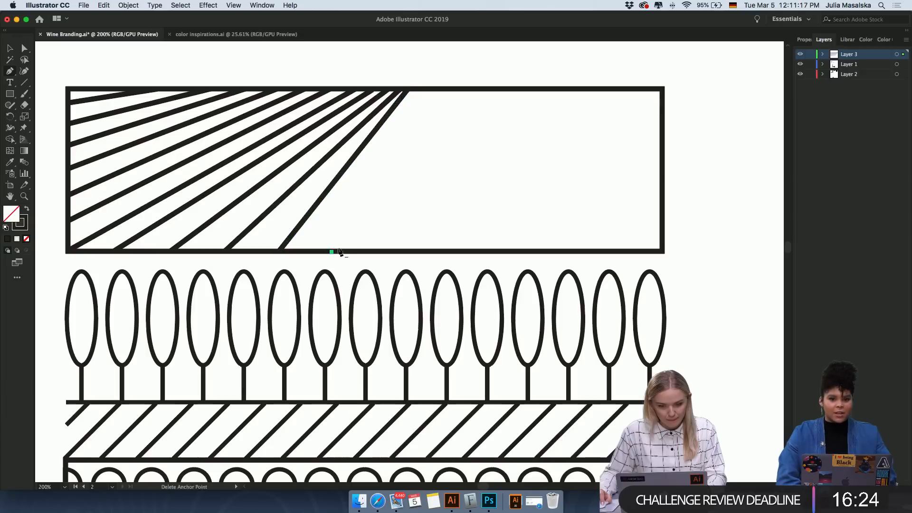
pyautogui.click(413, 89)
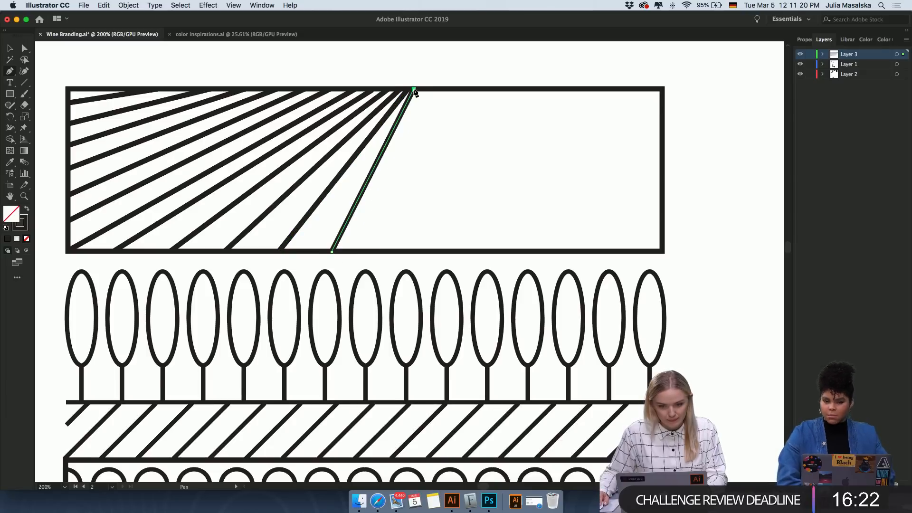
pyautogui.click(383, 251)
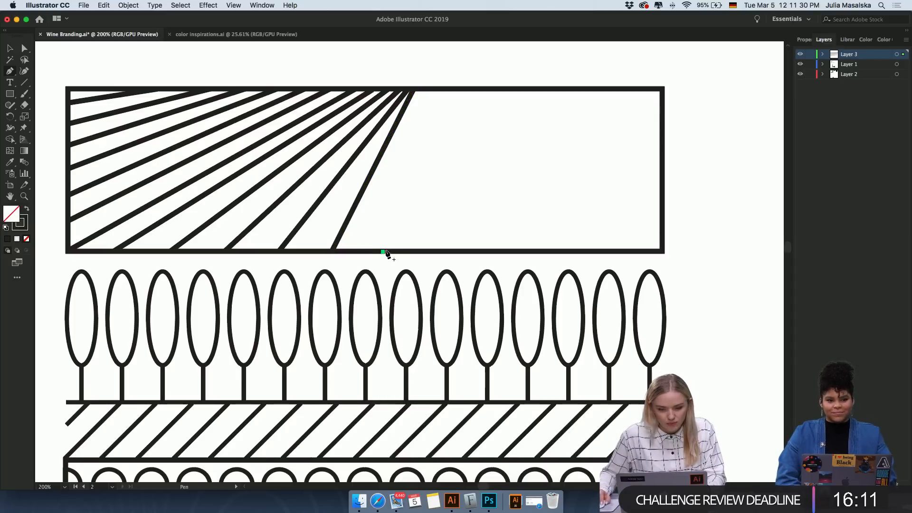
pyautogui.click(418, 89)
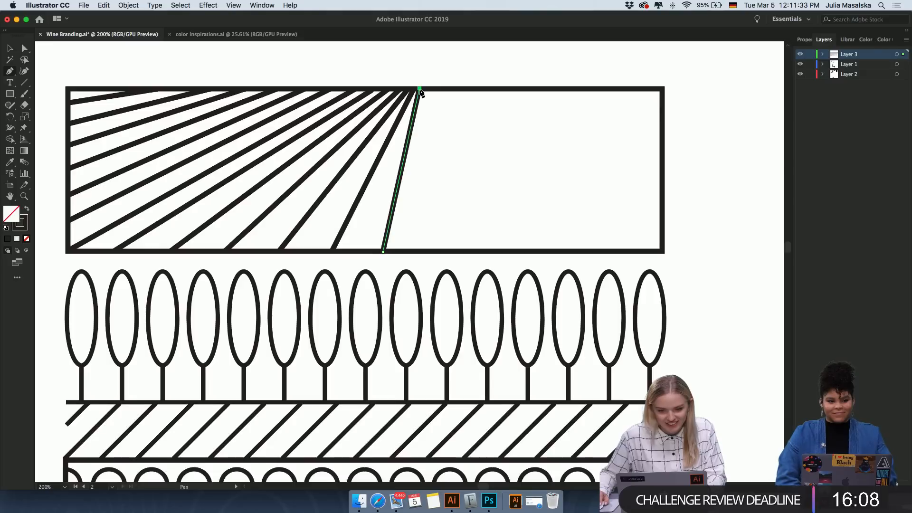
pyautogui.press('Escape')
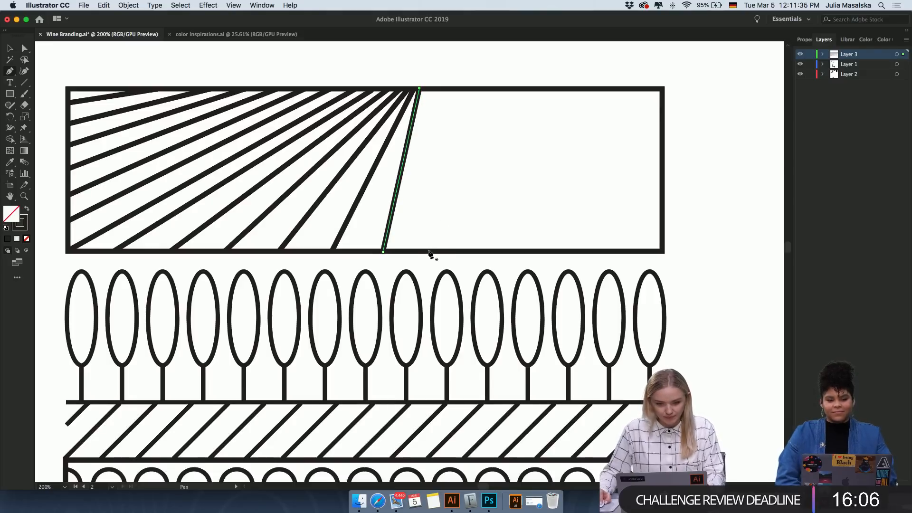
# Add a nearly vertical line past the fan's steepest row and another beside it whose lower end slants right.
pyautogui.click(429, 250)
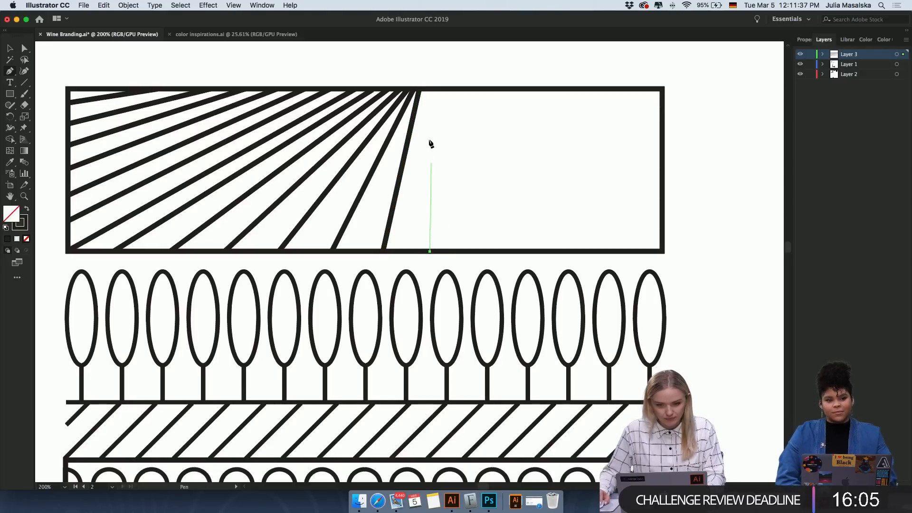
pyautogui.click(424, 89)
pyautogui.press('Escape')
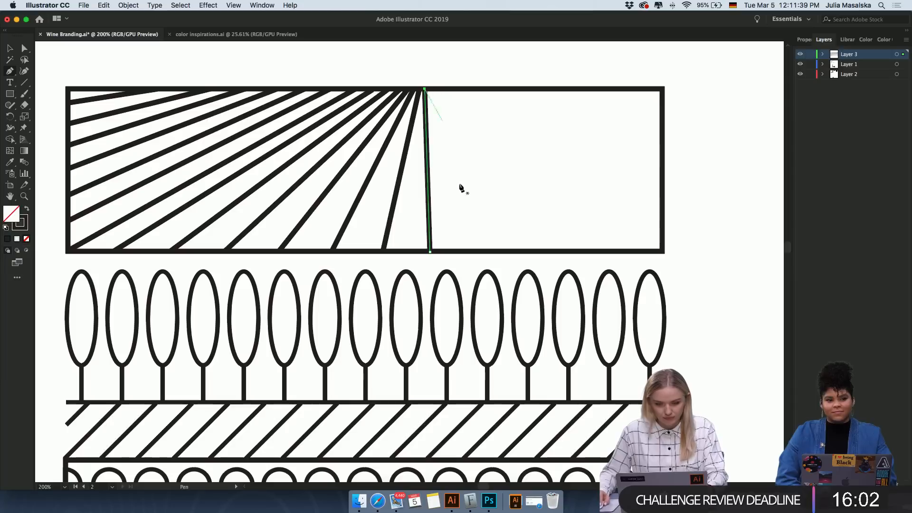
pyautogui.click(476, 250)
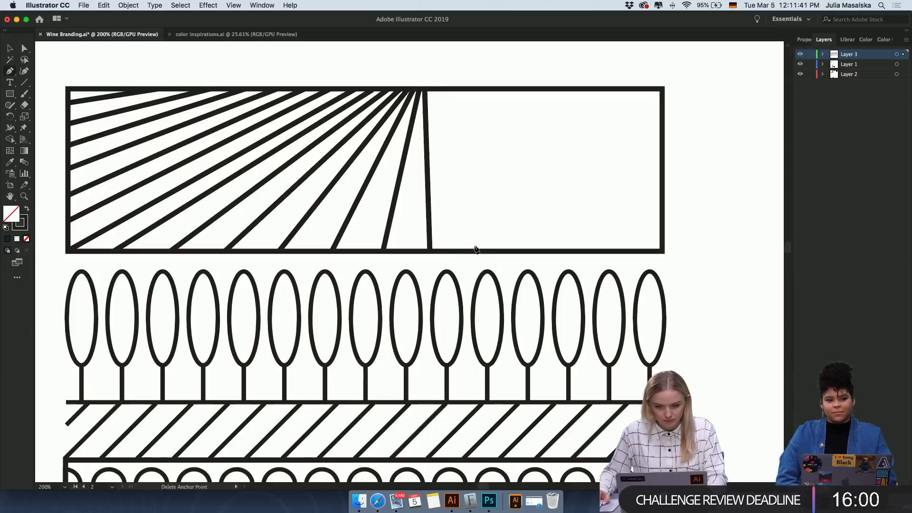
pyautogui.click(431, 89)
pyautogui.press('Escape')
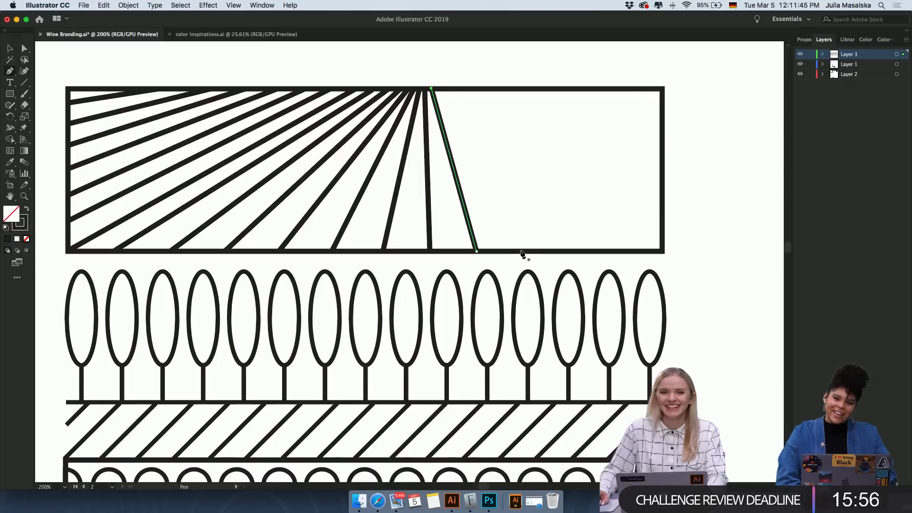
# Draw two more Pen lines from the rectangle's bottom edge to its top edge, slanting progressively further right and converging toward the fan's top.
pyautogui.click(521, 250)
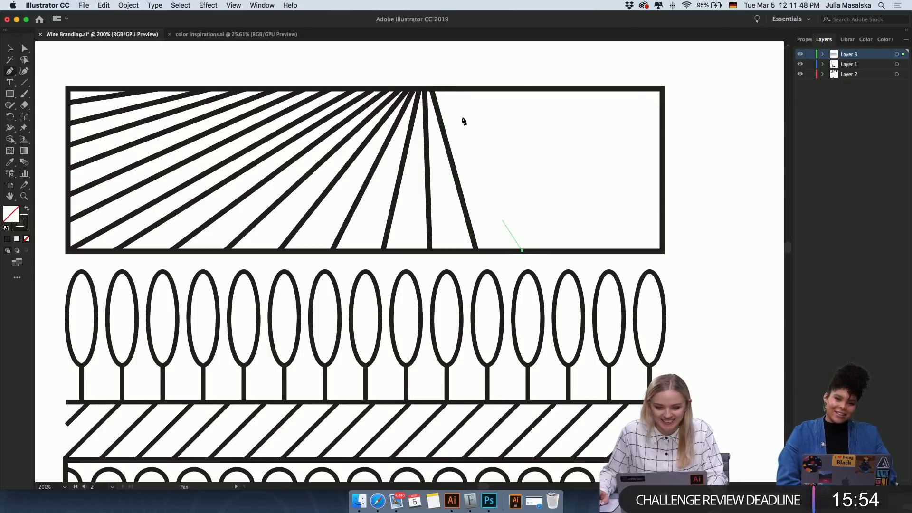
pyautogui.click(437, 89)
pyautogui.press('Escape')
pyautogui.click(571, 251)
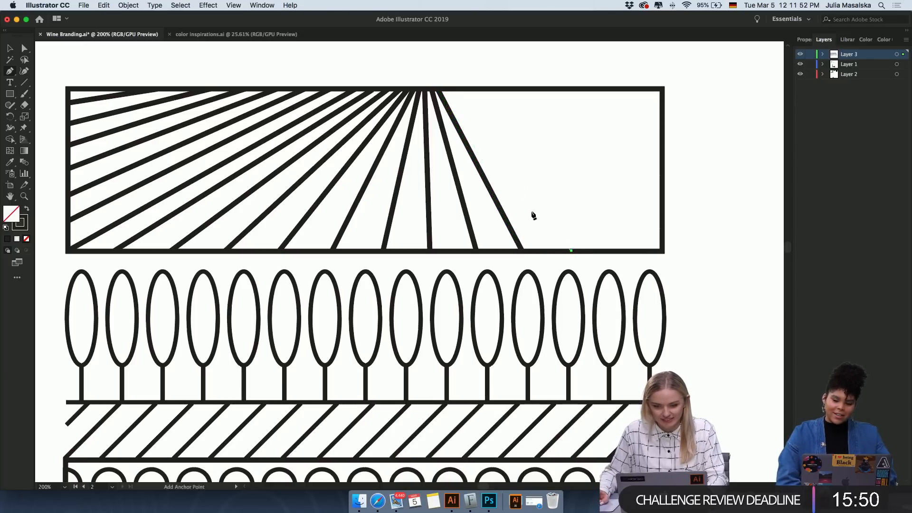
pyautogui.click(443, 89)
pyautogui.press('Escape')
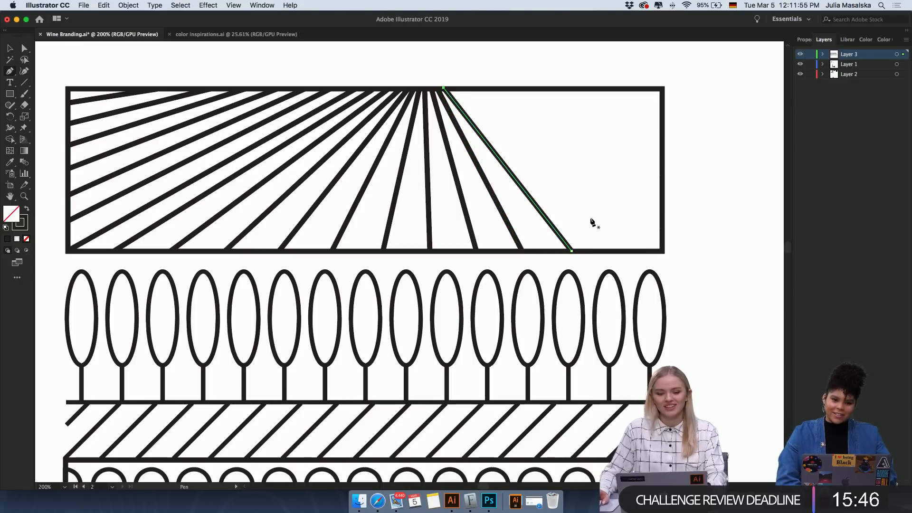
# Examine the vineyard rows in the sunset photo with wind turbines as a reference for the converging field lines.
pyautogui.scroll(-5, 593, 222)
pyautogui.scroll(10, 592, 222)
pyautogui.scroll(15, 592, 222)
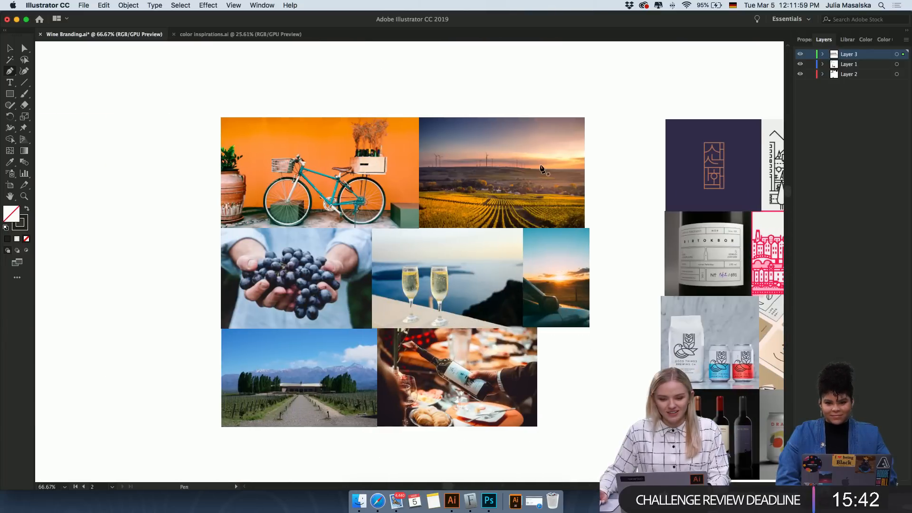
pyautogui.scroll(6, 538, 171)
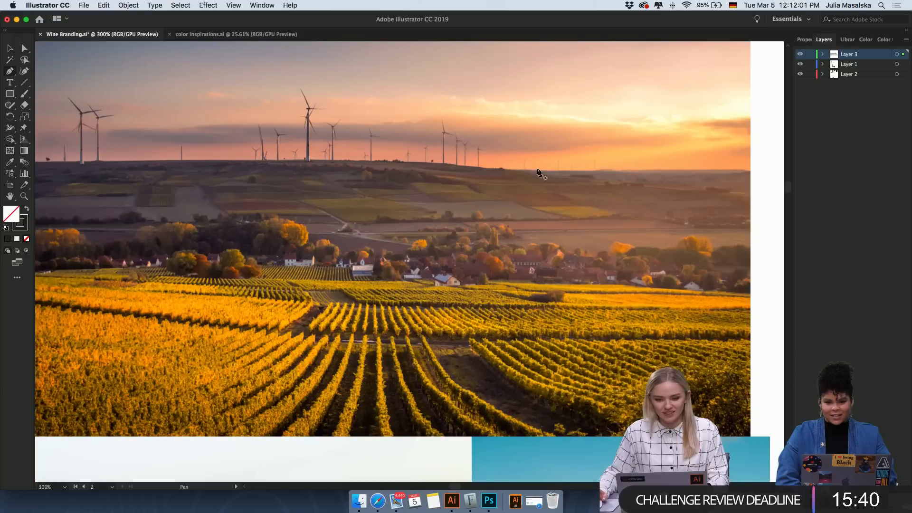
pyautogui.scroll(-3, 537, 172)
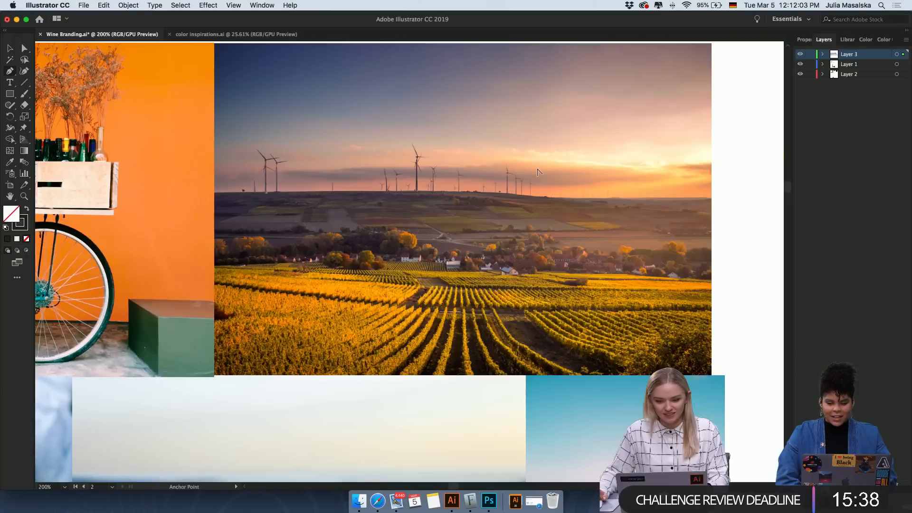
pyautogui.scroll(-4, 538, 172)
pyautogui.scroll(-5, 538, 172)
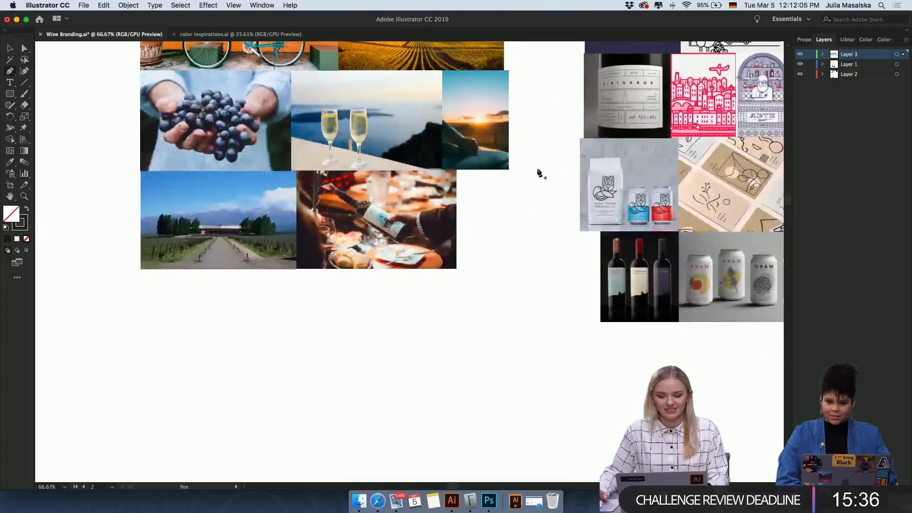
pyautogui.scroll(-8, 538, 172)
pyautogui.scroll(-2, 544, 278)
pyautogui.scroll(5, 532, 283)
pyautogui.hscroll(-3, 534, 284)
pyautogui.scroll(-3, 533, 284)
pyautogui.hscroll(2, 534, 284)
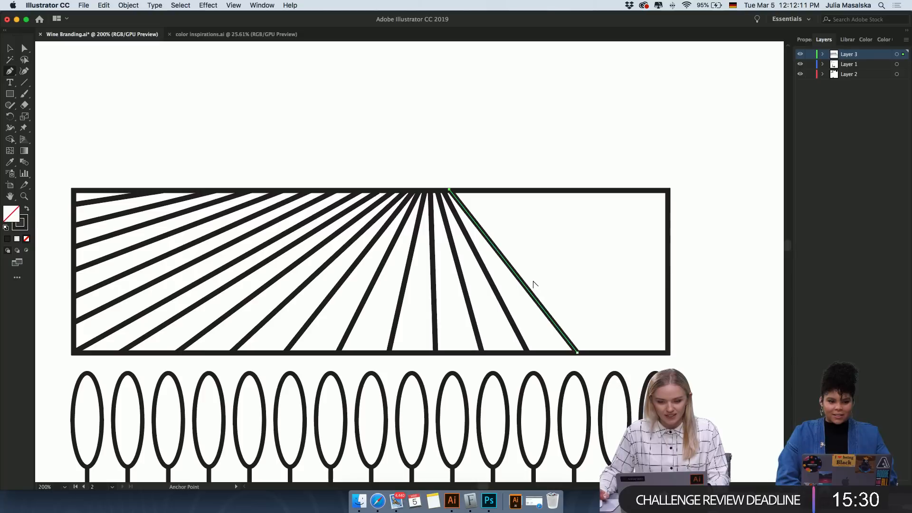
# Duplicate the fan's outermost right line just beside it, widen the copy's slant along the bottom edge, and pull its top end closer to the fan.
pyautogui.scroll(2, 533, 284)
pyautogui.click(9, 49)
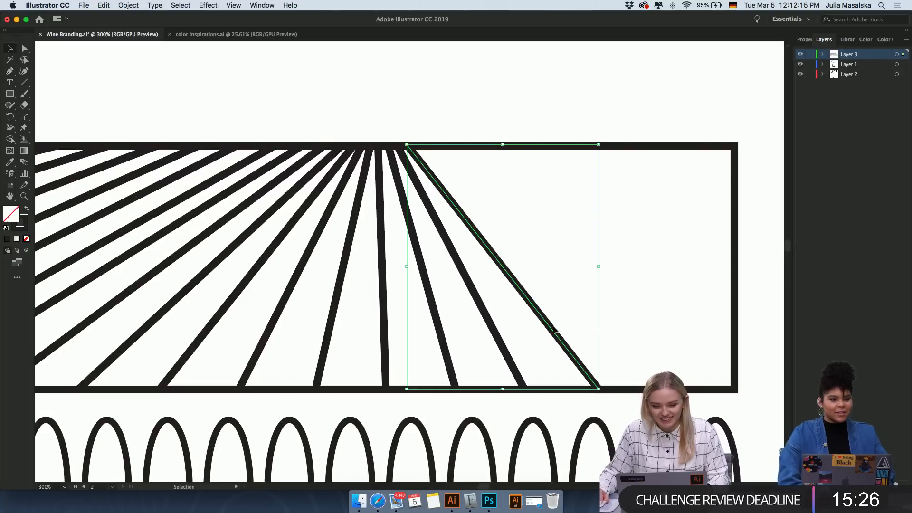
pyautogui.moveTo(553, 329)
pyautogui.mouseDown()
pyautogui.moveTo(583, 332)
pyautogui.moveTo(570, 331)
pyautogui.mouseUp()
pyautogui.moveTo(617, 392); pyautogui.dragTo(665, 388)
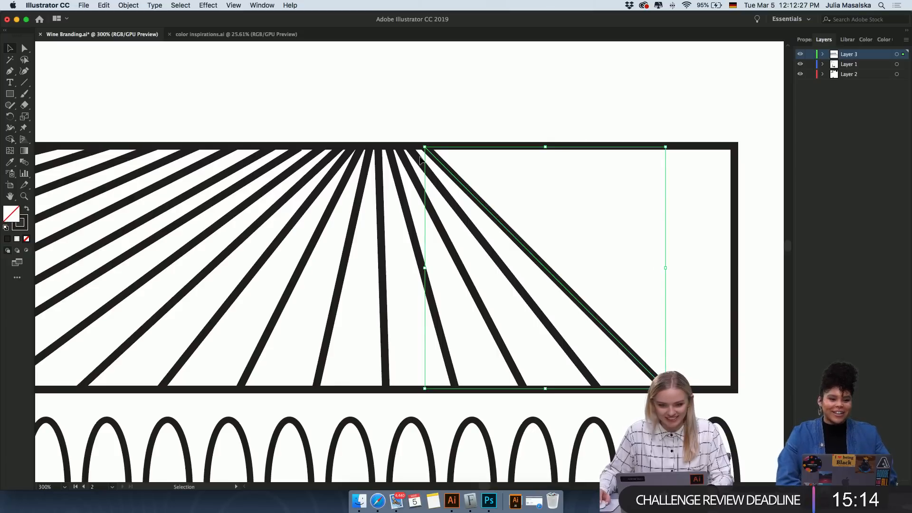
pyautogui.scroll(3, 422, 158)
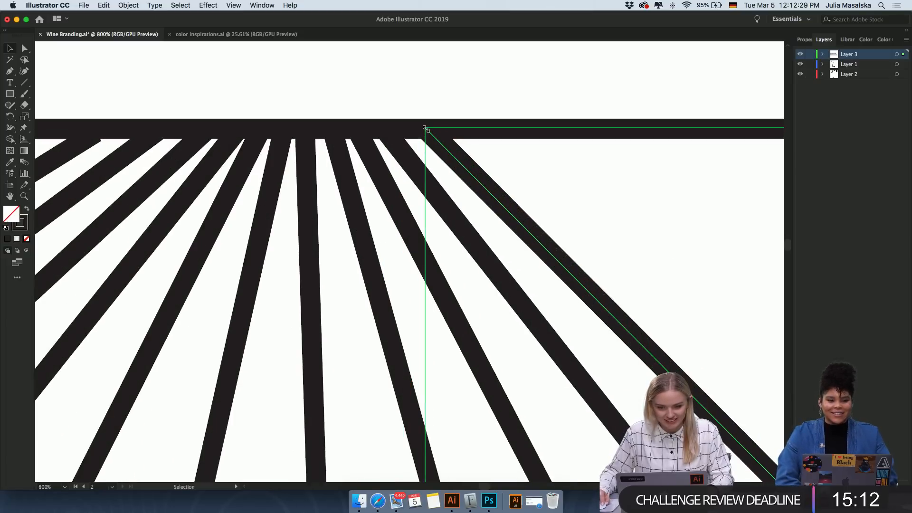
pyautogui.scroll(-4, 458, 164)
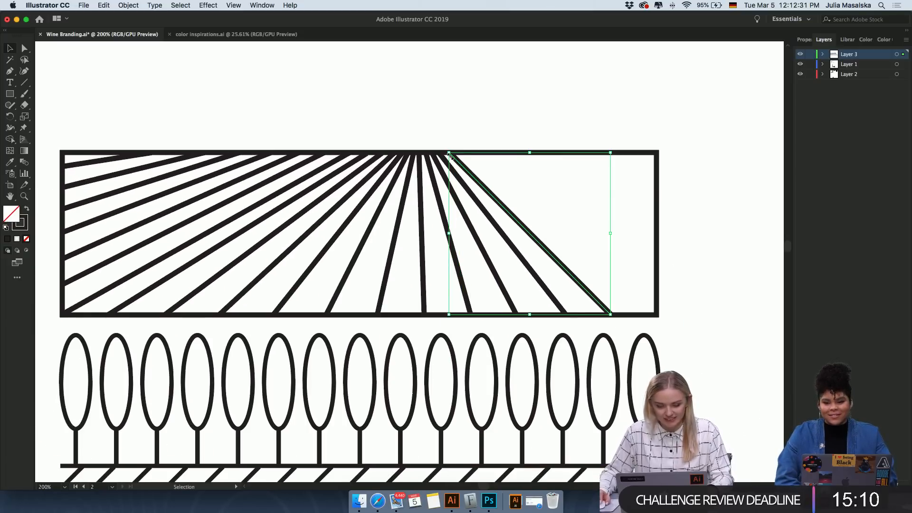
pyautogui.scroll(5, 449, 156)
pyautogui.moveTo(445, 114); pyautogui.dragTo(430, 113)
pyautogui.scroll(-5, 478, 174)
pyautogui.scroll(-5, 479, 177)
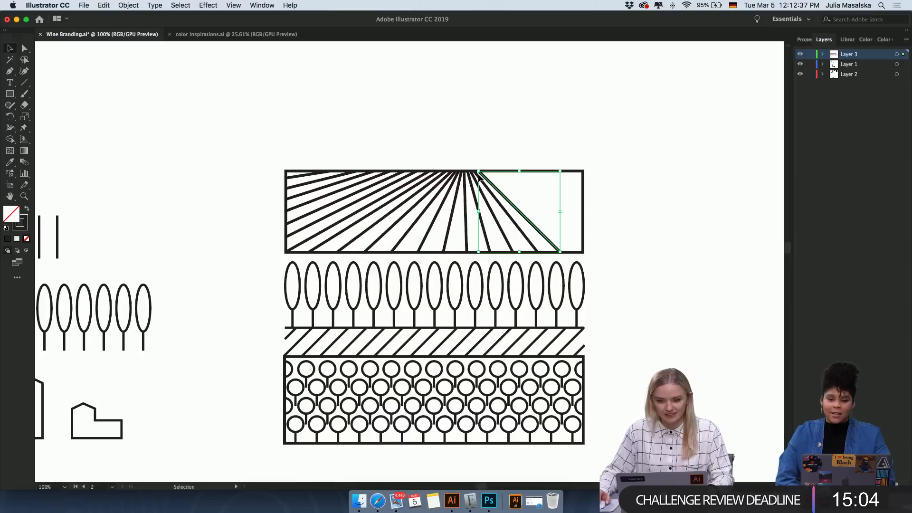
# Duplicate the new outermost line into the rectangle's lower-right corner and stretch the copy's top end back toward the fan.
pyautogui.scroll(4, 529, 198)
pyautogui.hscroll(2, 528, 196)
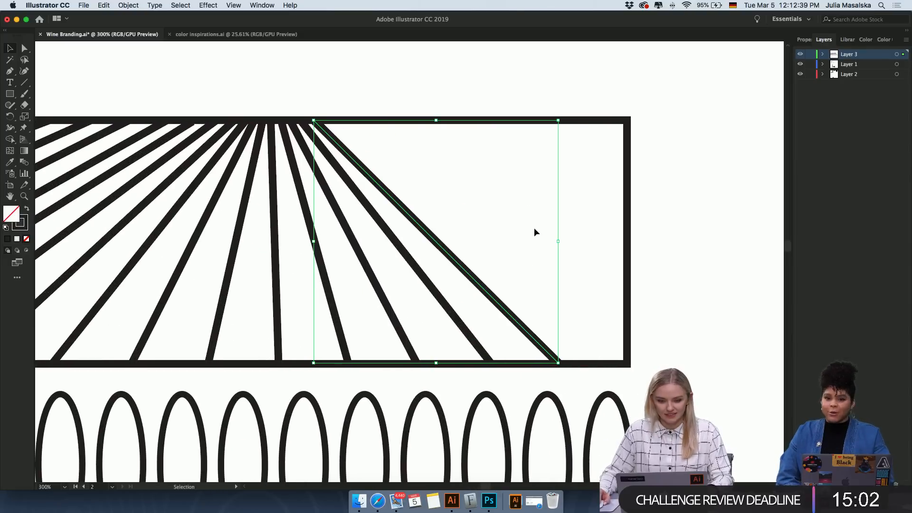
pyautogui.moveTo(499, 308); pyautogui.dragTo(566, 307)
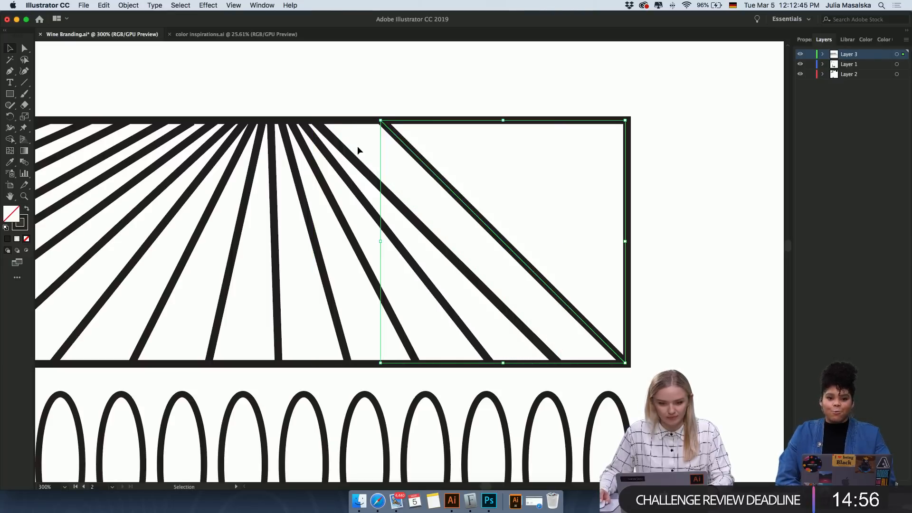
pyautogui.scroll(8, 357, 147)
pyautogui.scroll(3, 357, 147)
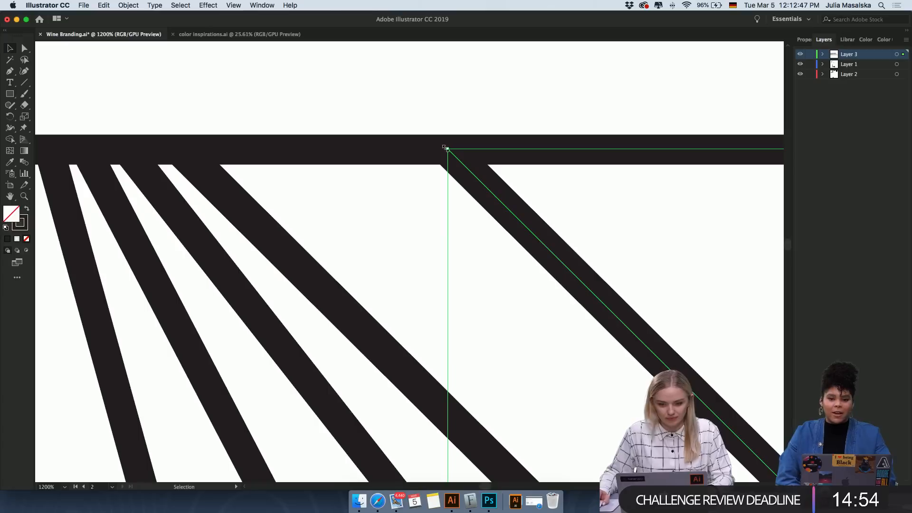
pyautogui.moveTo(446, 147); pyautogui.dragTo(284, 151)
pyautogui.moveTo(259, 152); pyautogui.dragTo(251, 151)
pyautogui.scroll(-1, 252, 151)
pyautogui.scroll(-2, 252, 151)
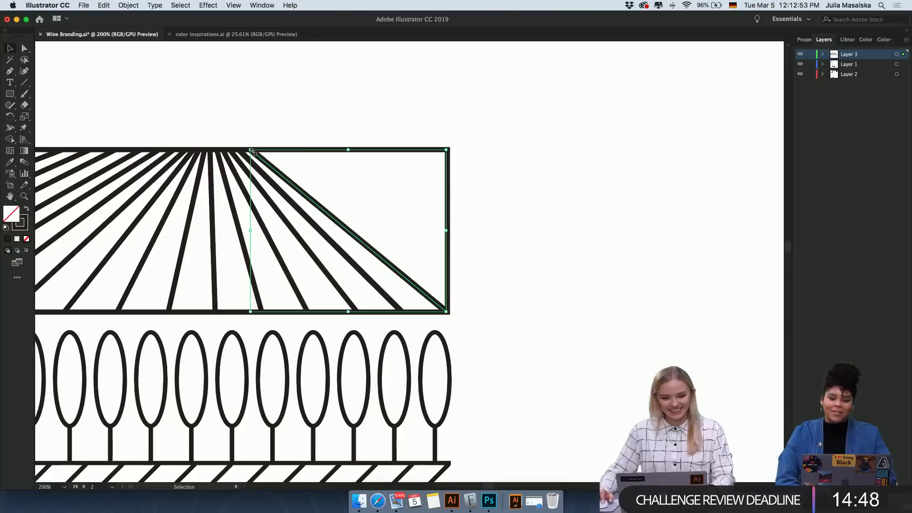
pyautogui.click(456, 233)
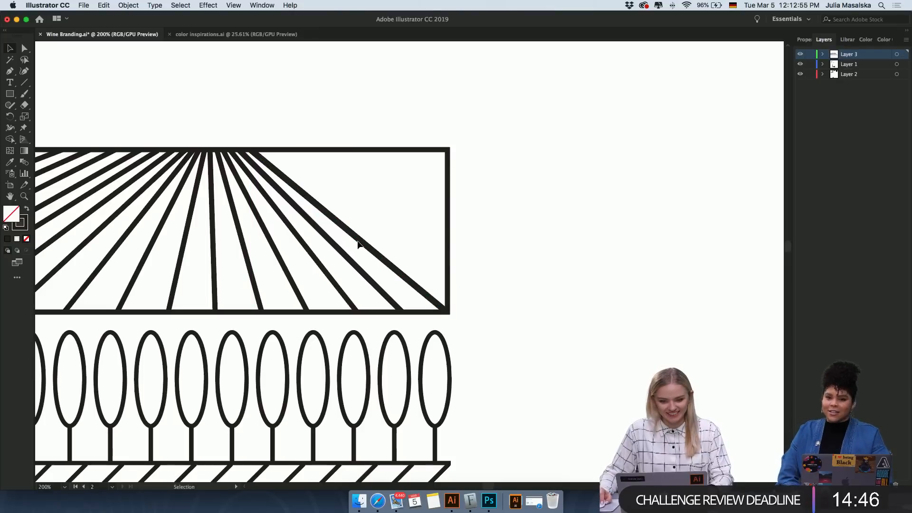
# Draw a flatter Pen line from the rectangle's right edge, just above the lower corner, to the top edge beside the fan.
pyautogui.hscroll(-10, 360, 243)
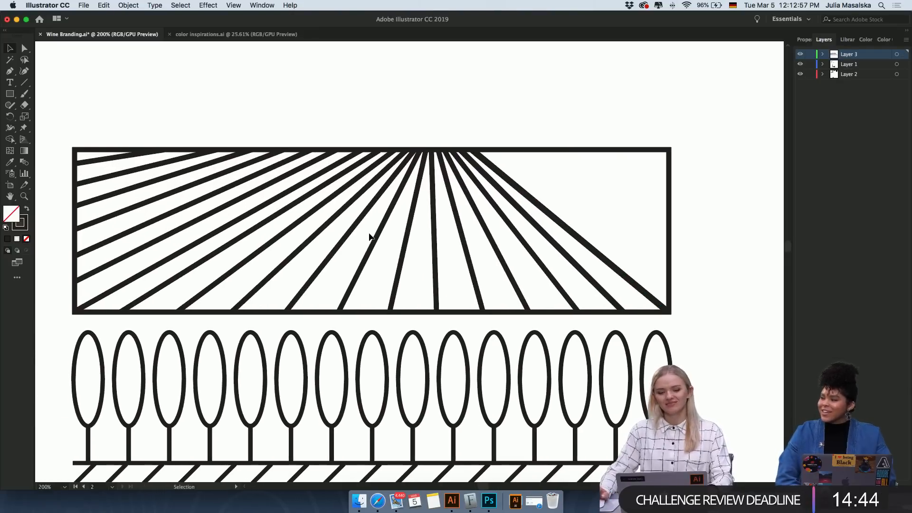
pyautogui.hscroll(5, 369, 234)
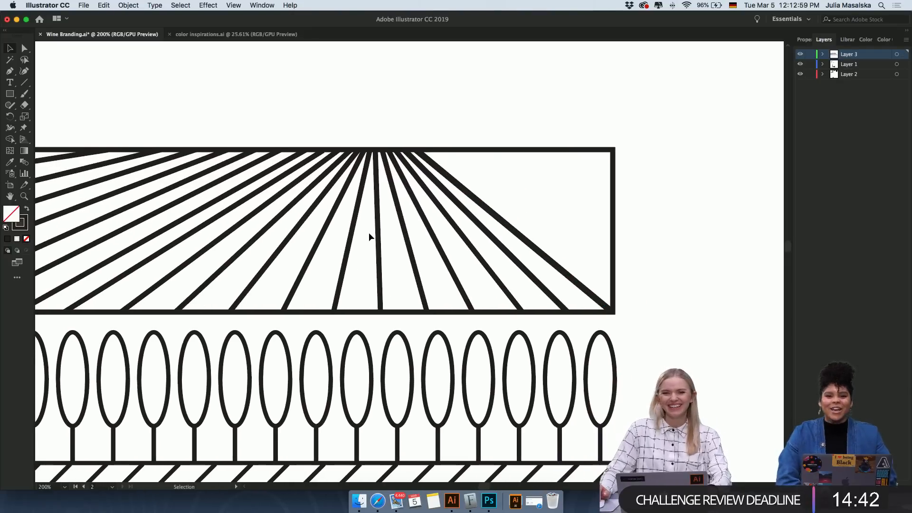
pyautogui.hscroll(2, 368, 233)
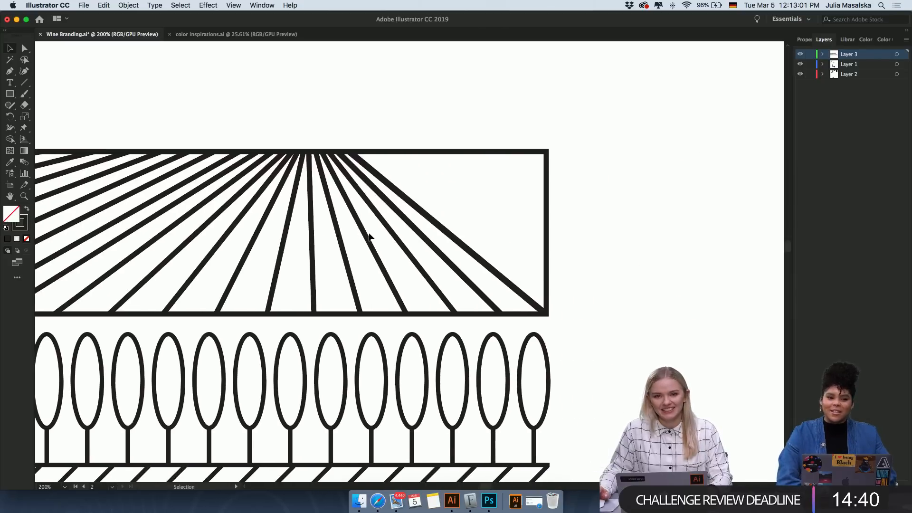
pyautogui.keyDown('alt'); pyautogui.scroll(1, 407, 227); pyautogui.keyUp('alt')
pyautogui.hscroll(3, 409, 228)
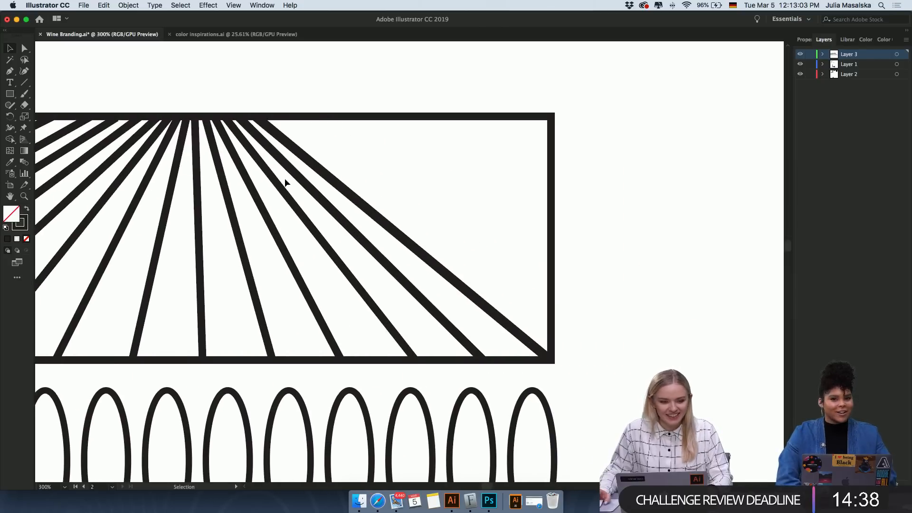
pyautogui.click(10, 71)
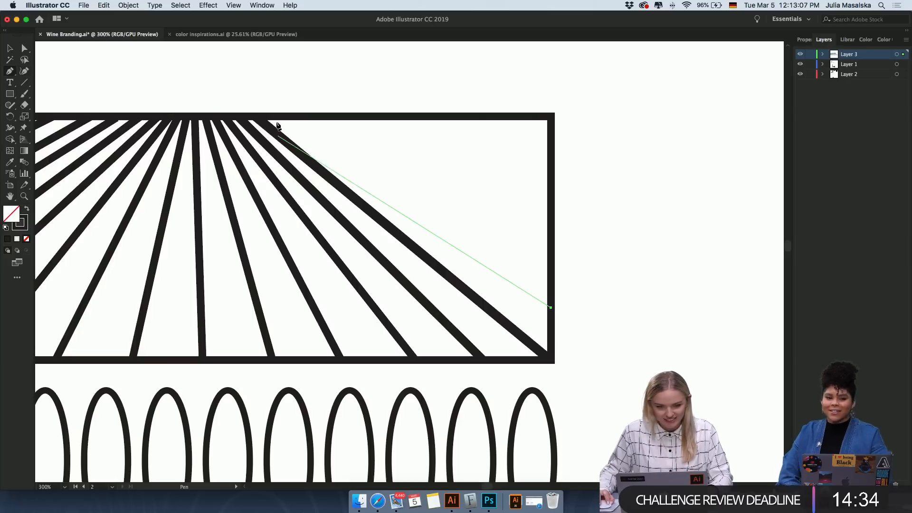
pyautogui.click(274, 114)
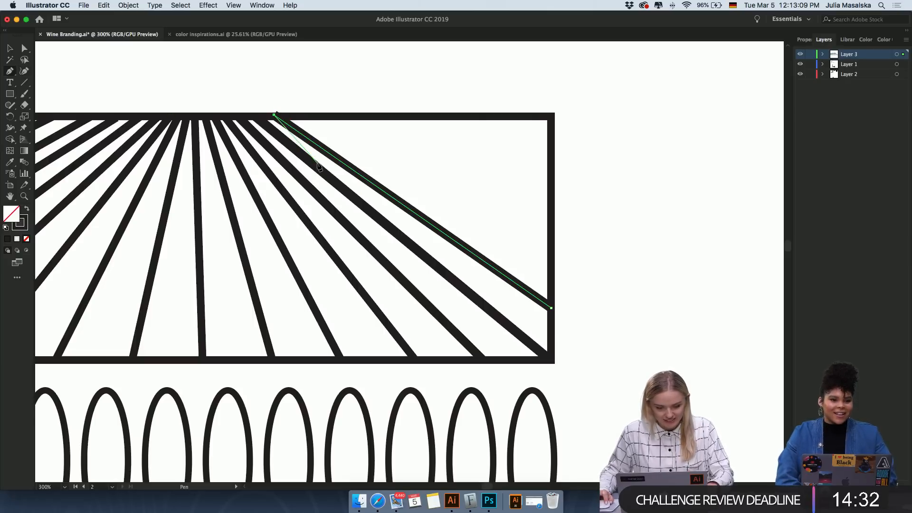
# Move the new line's top anchor point slightly down so its end sits inside the rectangle's top edge, and deselect it.
pyautogui.scroll(5, 275, 118)
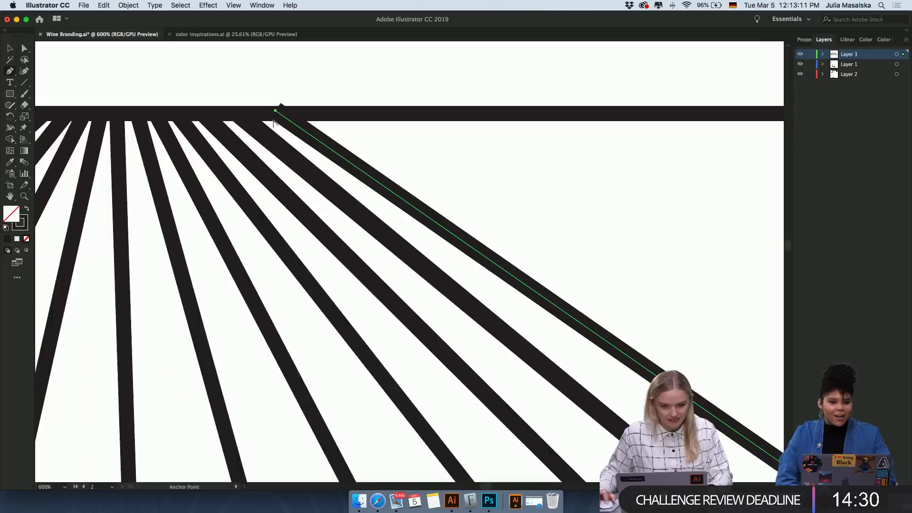
pyautogui.press('a')
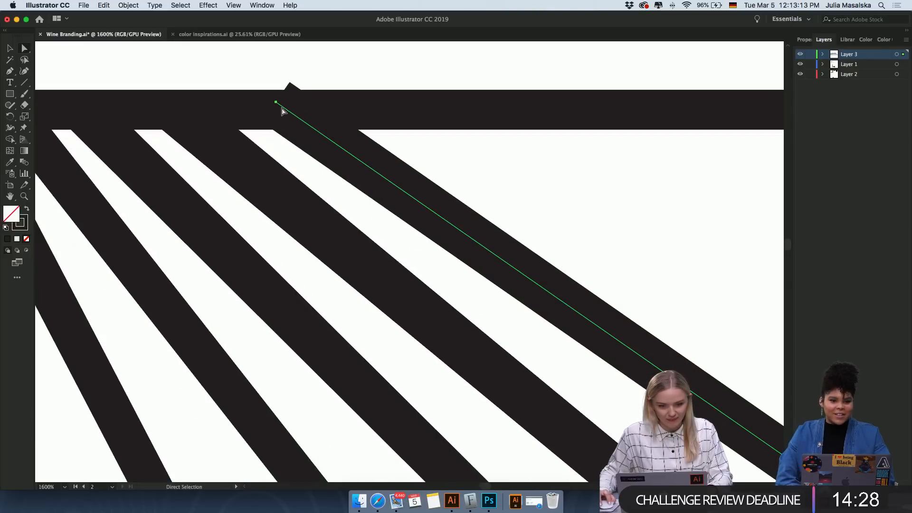
pyautogui.moveTo(276, 102); pyautogui.dragTo(280, 112)
pyautogui.click(354, 88)
pyautogui.scroll(-5, 354, 88)
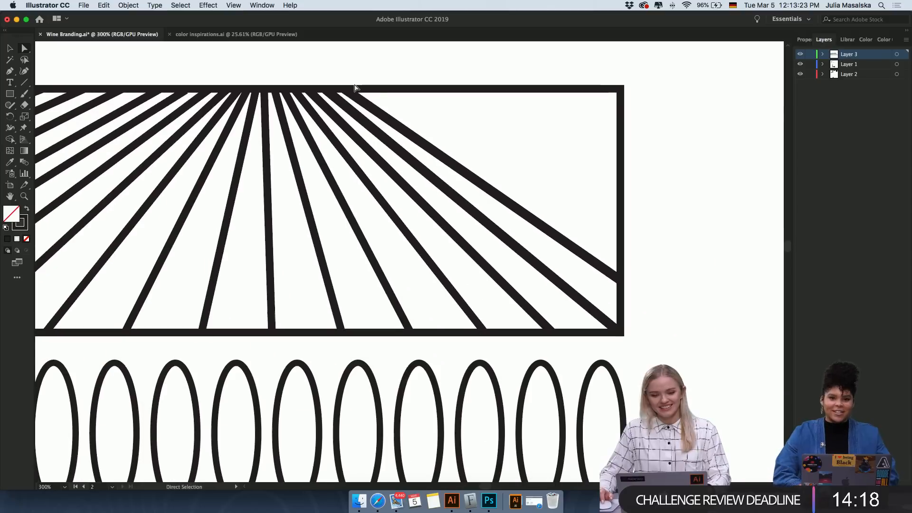
# Draw another, flatter Pen line from higher on the rectangle's right edge to the top edge beside the previous line.
pyautogui.scroll(1, 564, 210)
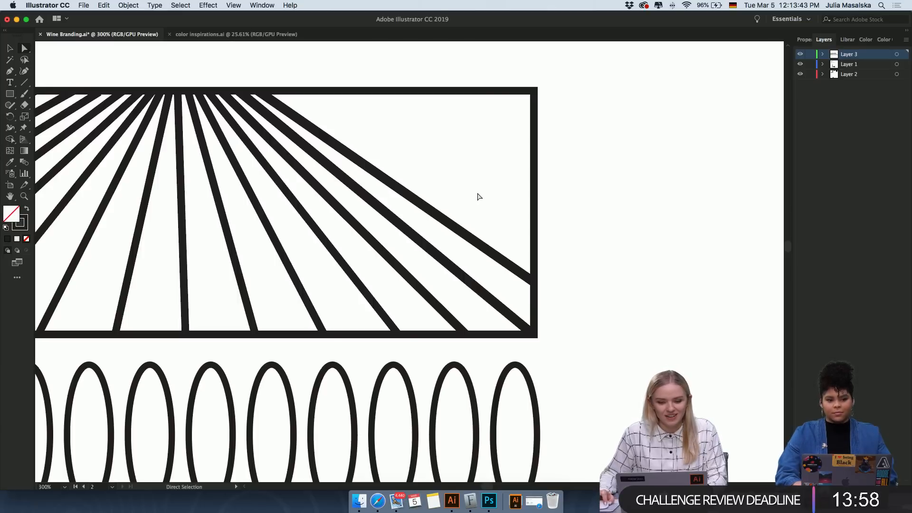
pyautogui.scroll(2, 479, 196)
pyautogui.scroll(3, 478, 195)
pyautogui.press('alt')
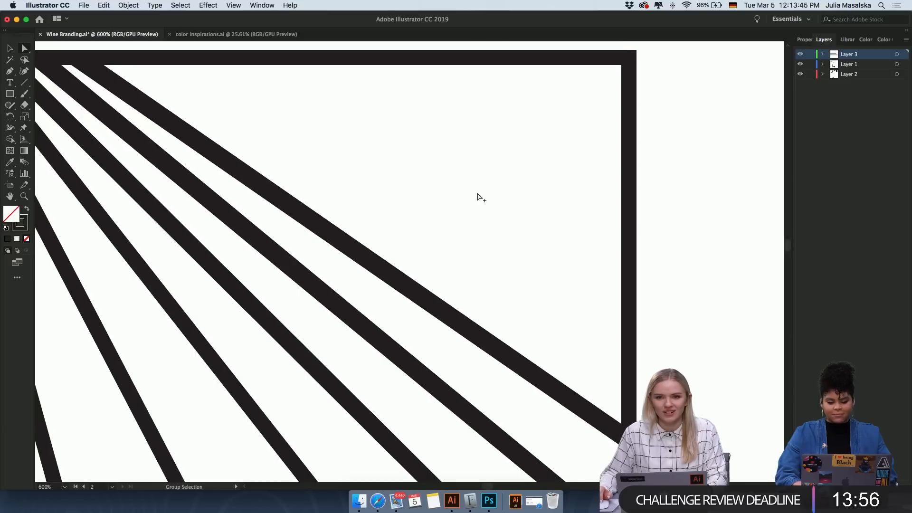
pyautogui.click(9, 71)
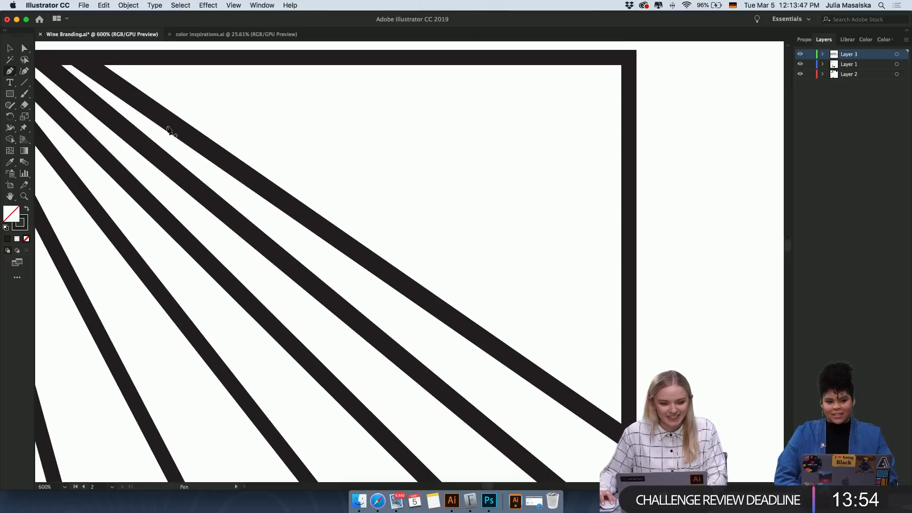
pyautogui.click(627, 332)
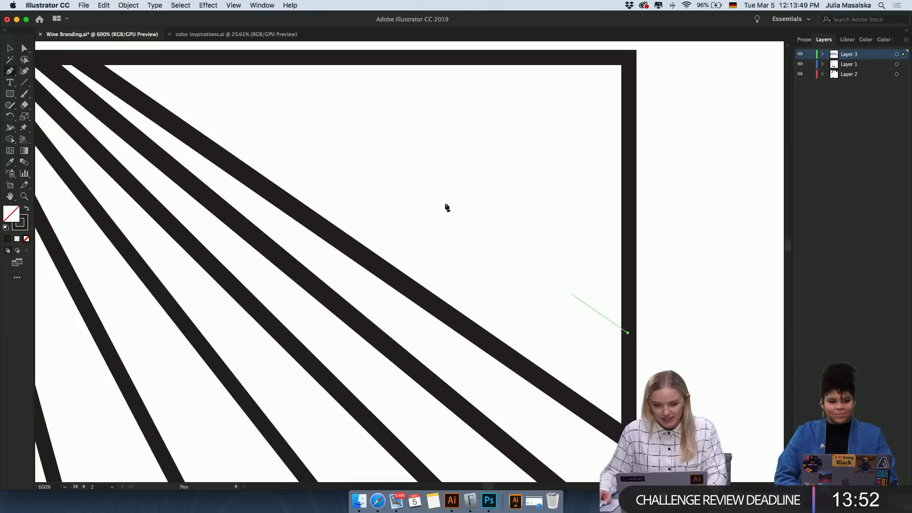
pyautogui.click(127, 57)
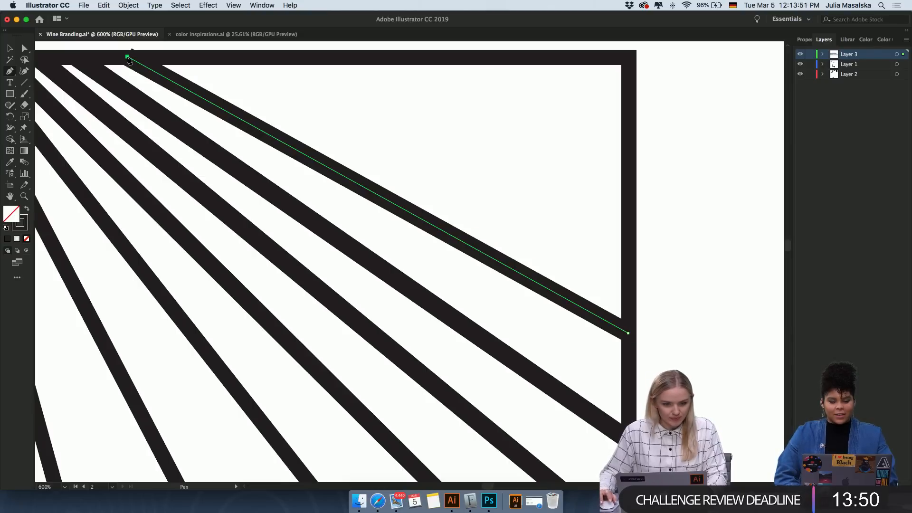
# Adjust the flattest line's top end slightly down and left to fit it within the rectangle's top edge.
pyautogui.scroll(2, 128, 58)
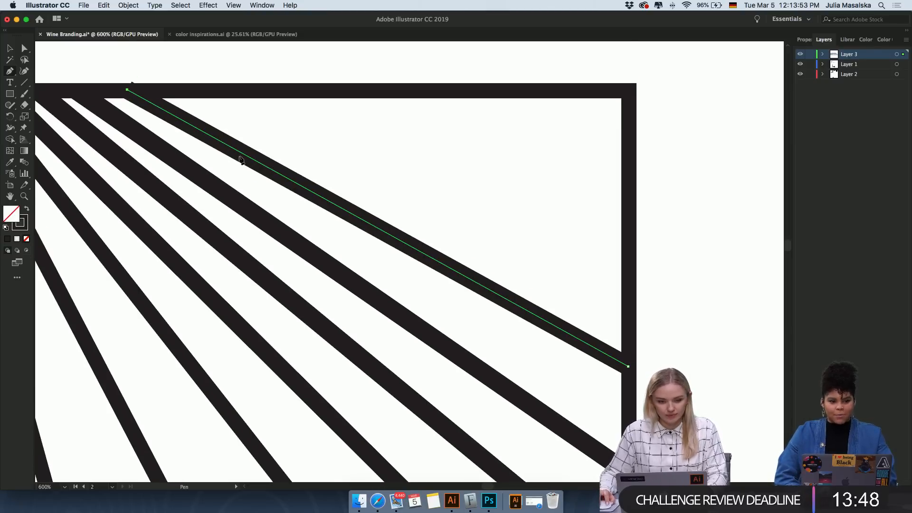
pyautogui.press('v')
pyautogui.scroll(3, 114, 75)
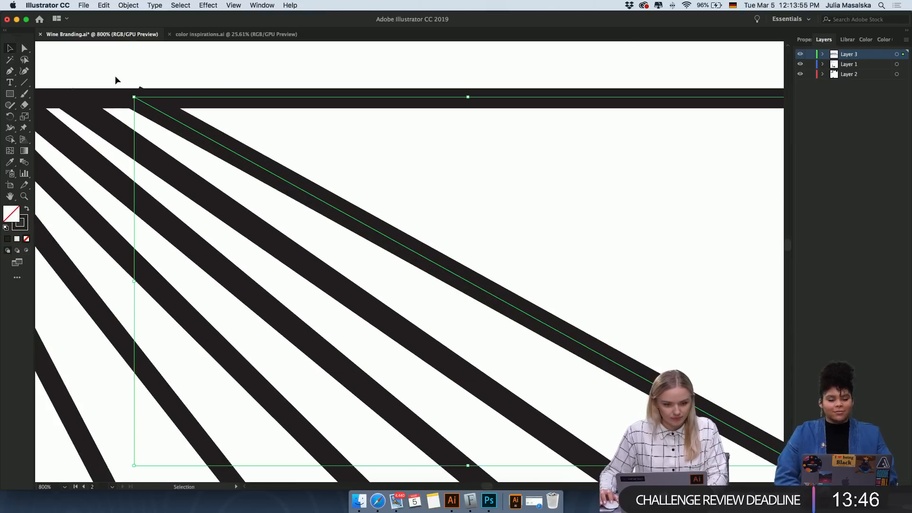
pyautogui.moveTo(149, 122); pyautogui.dragTo(143, 126)
pyautogui.scroll(-5, 143, 126)
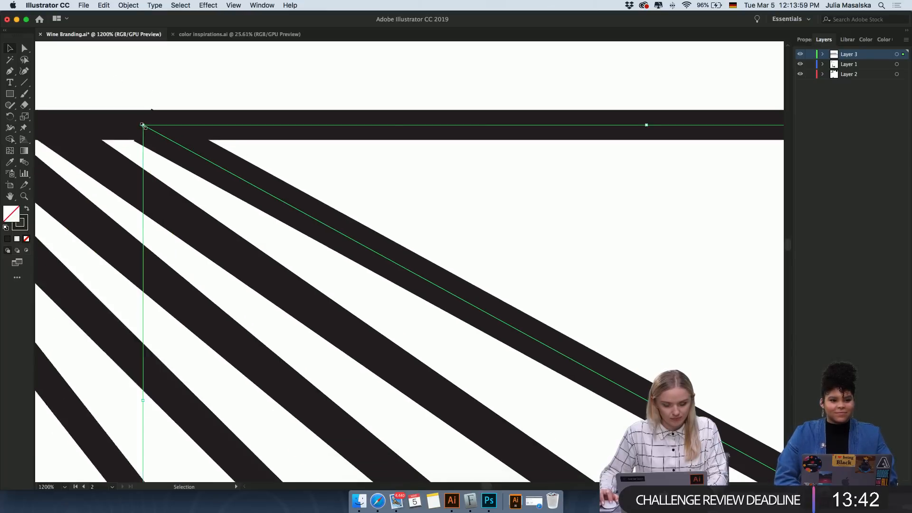
# Set the stroke of the three flattest lines on the fan's right side to 3 pt and deselect them.
pyautogui.hscroll(-10, 326, 205)
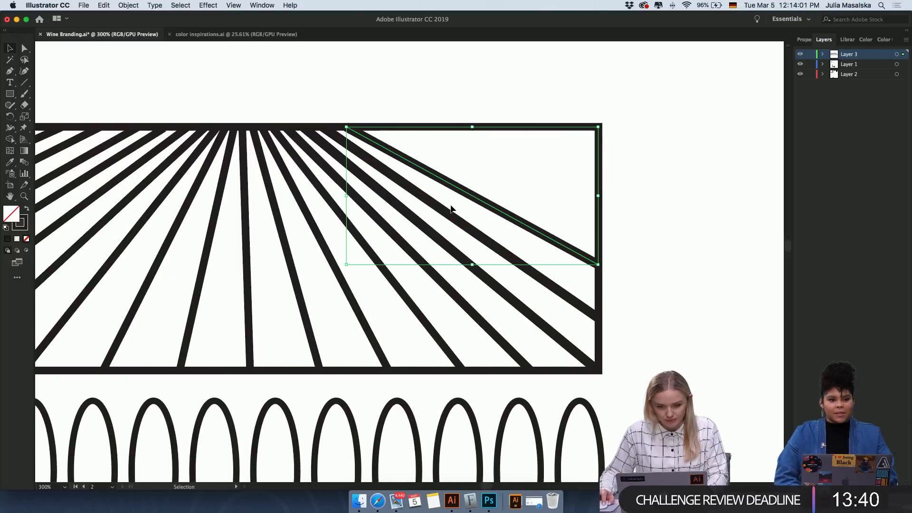
pyautogui.keyDown('shift'); pyautogui.click(450, 219); pyautogui.keyUp('shift')
pyautogui.keyDown('shift'); pyautogui.click(439, 239); pyautogui.keyUp('shift')
pyautogui.click(805, 39)
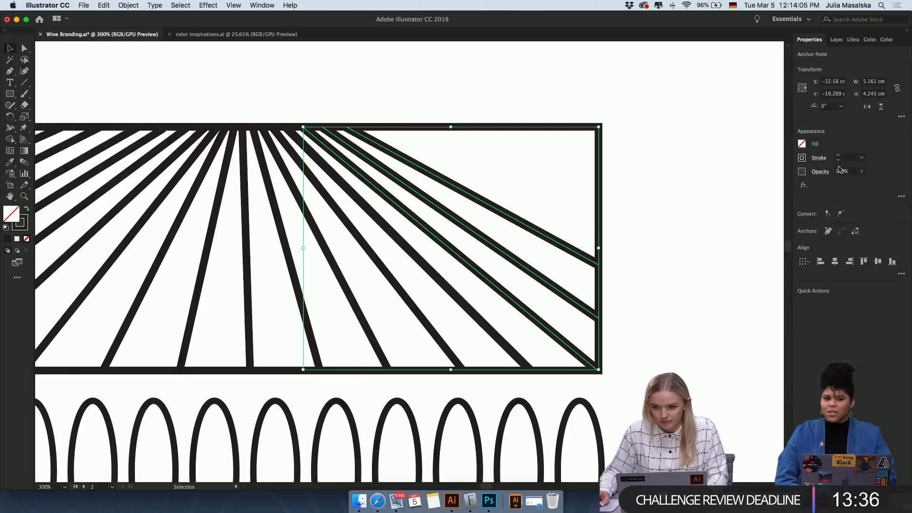
pyautogui.click(861, 157)
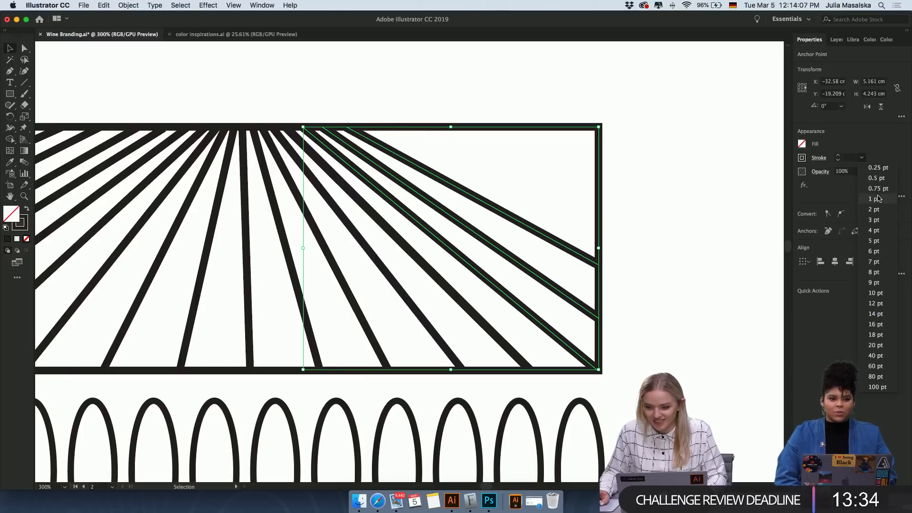
pyautogui.click(877, 220)
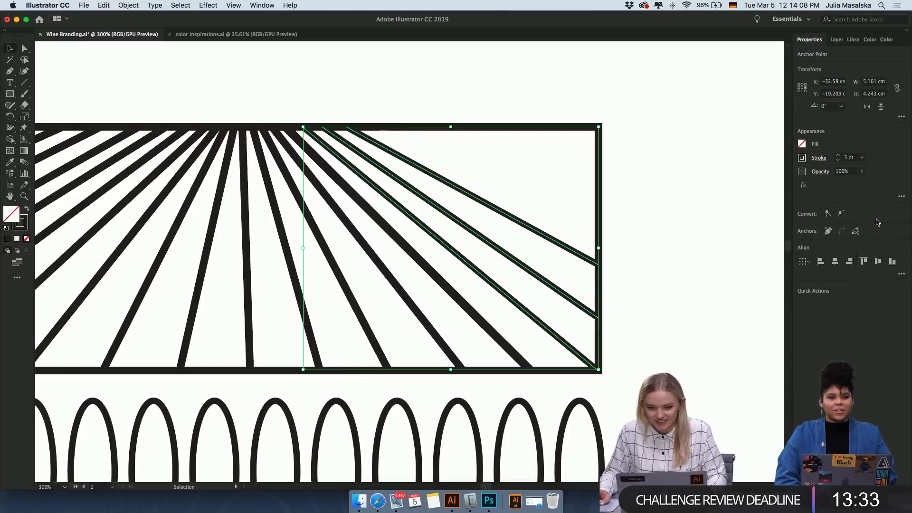
pyautogui.click(660, 216)
# Apply a 3 pt stroke to the rectangle and the fan lines, leaving out the four uppermost lines on the left side.
pyautogui.scroll(-2, 660, 216)
pyautogui.scroll(1, 661, 216)
pyautogui.scroll(3, 660, 217)
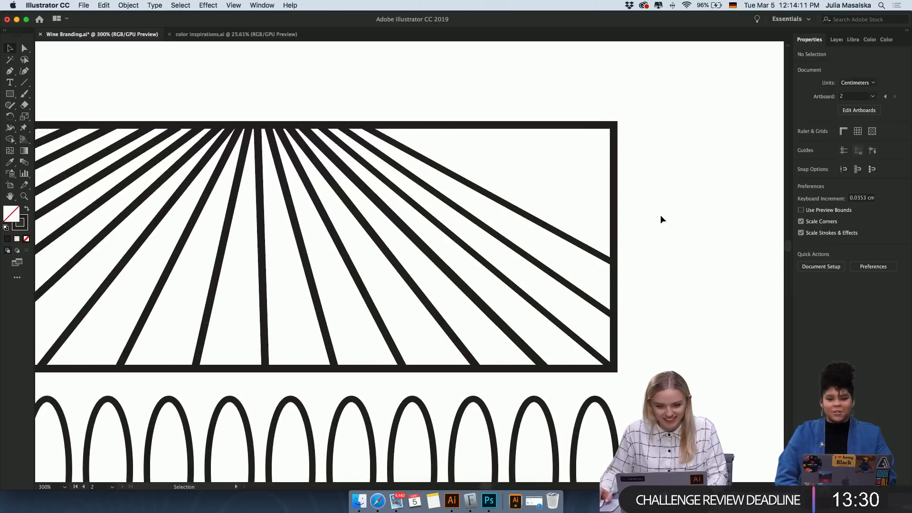
pyautogui.moveTo(676, 175); pyautogui.dragTo(116, 224)
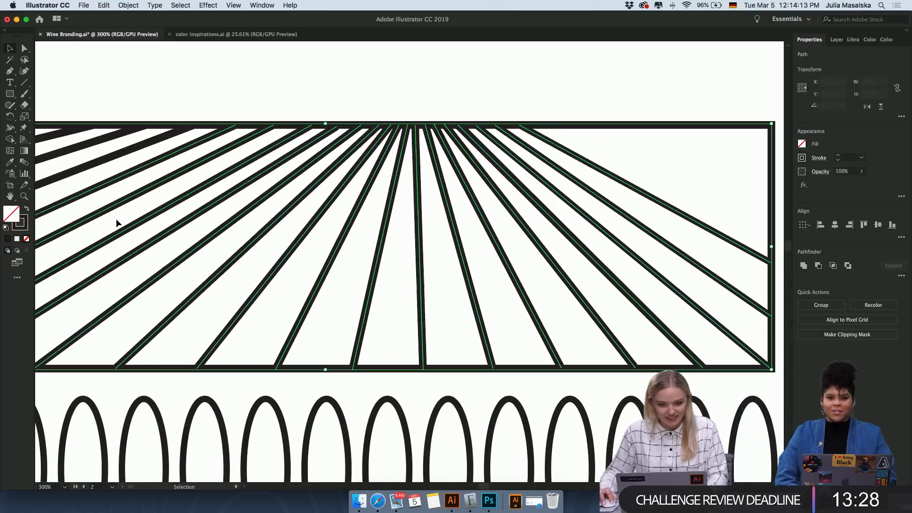
pyautogui.hscroll(-3, 116, 223)
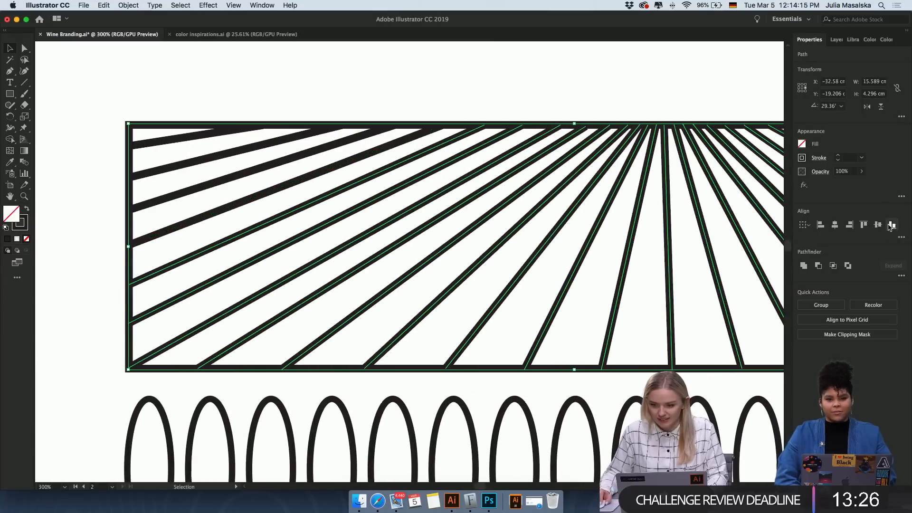
pyautogui.click(861, 157)
pyautogui.click(874, 221)
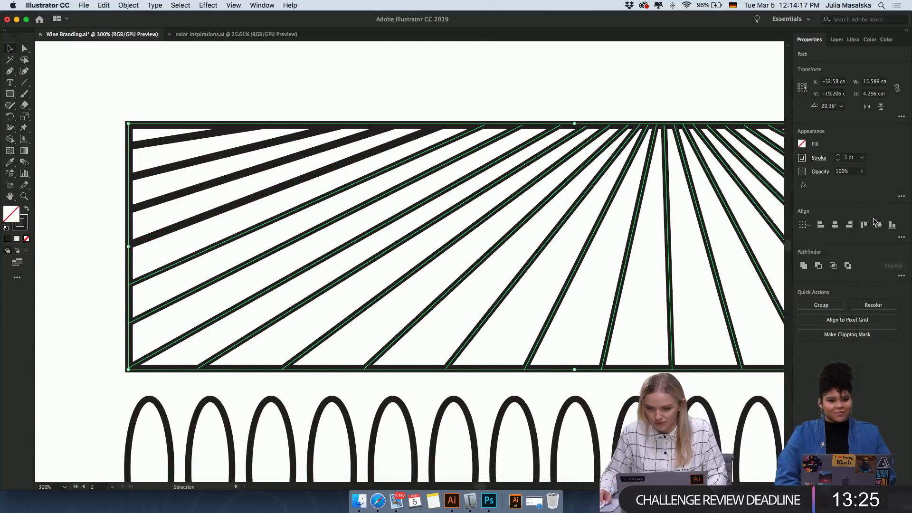
pyautogui.click(715, 101)
# Examine the line ends along the rectangle's top edge on the right side of the fan.
pyautogui.hscroll(10, 715, 101)
pyautogui.hscroll(1, 715, 101)
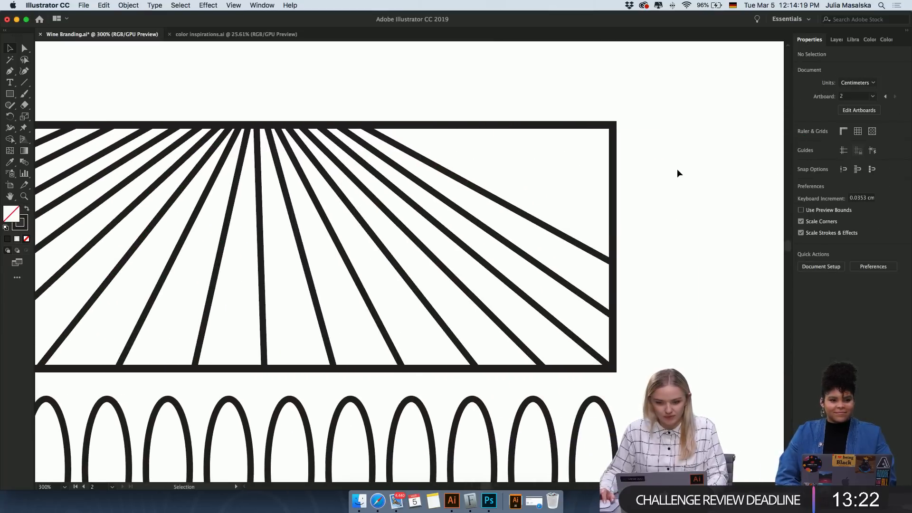
pyautogui.scroll(1, 676, 169)
pyautogui.scroll(2, 676, 169)
pyautogui.hscroll(-2, 677, 169)
pyautogui.scroll(3, 391, 145)
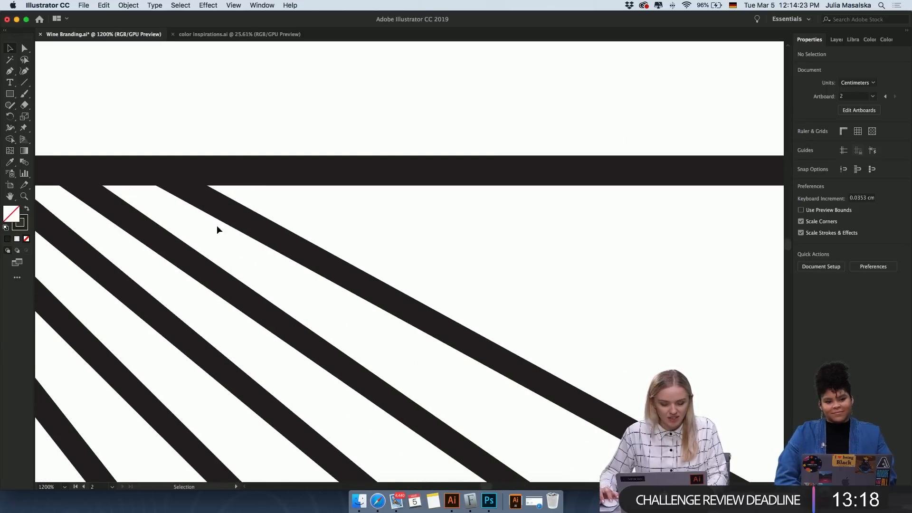
pyautogui.hscroll(-3, 217, 225)
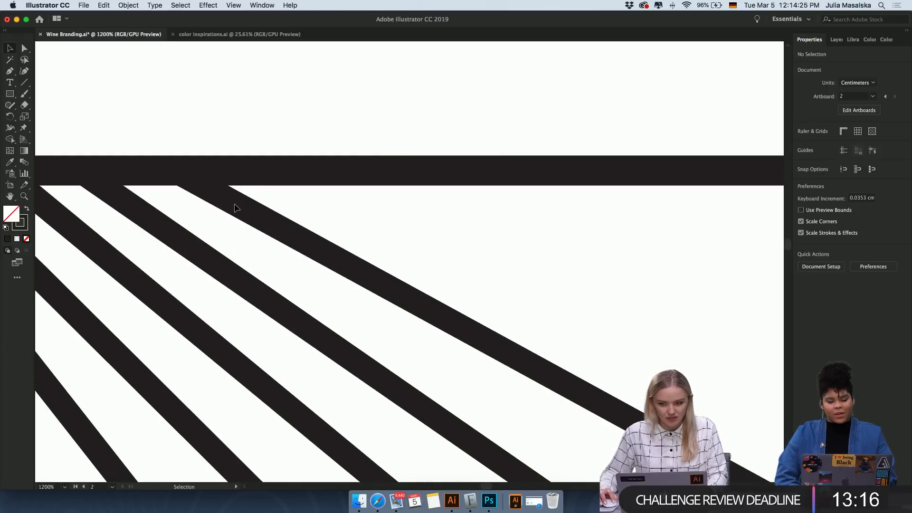
pyautogui.click(835, 40)
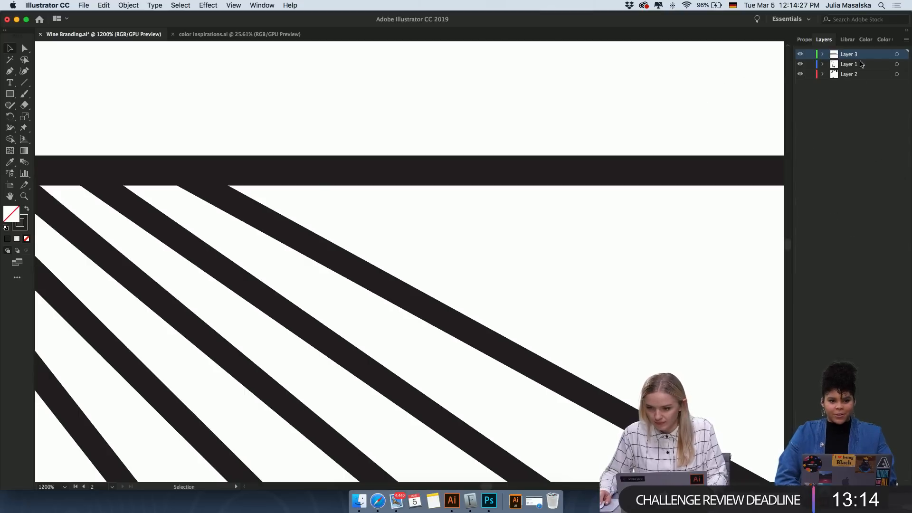
pyautogui.press('super+minus')
pyautogui.press('super+minus')
pyautogui.press('super+minus')
pyautogui.press('super+minus')
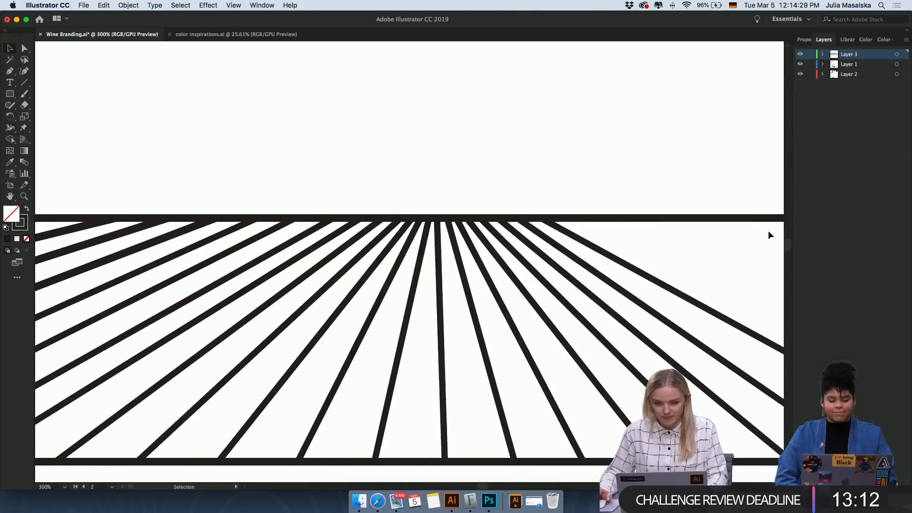
pyautogui.scroll(-2, 693, 249)
# Draw a flatter Pen line from the rectangle's right edge, above the existing lines, to the top edge beside the fan.
pyautogui.press('p')
pyautogui.scroll(3, 556, 249)
pyautogui.scroll(-2, 555, 249)
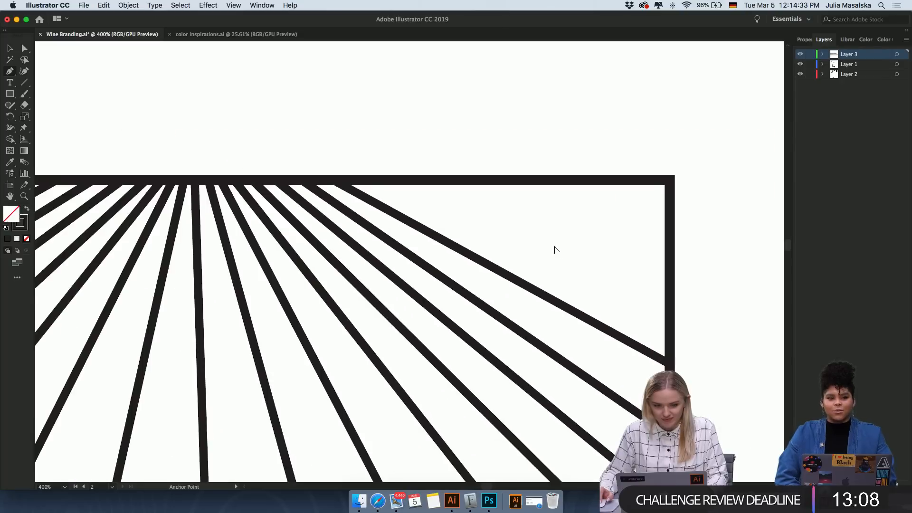
pyautogui.scroll(2, 555, 246)
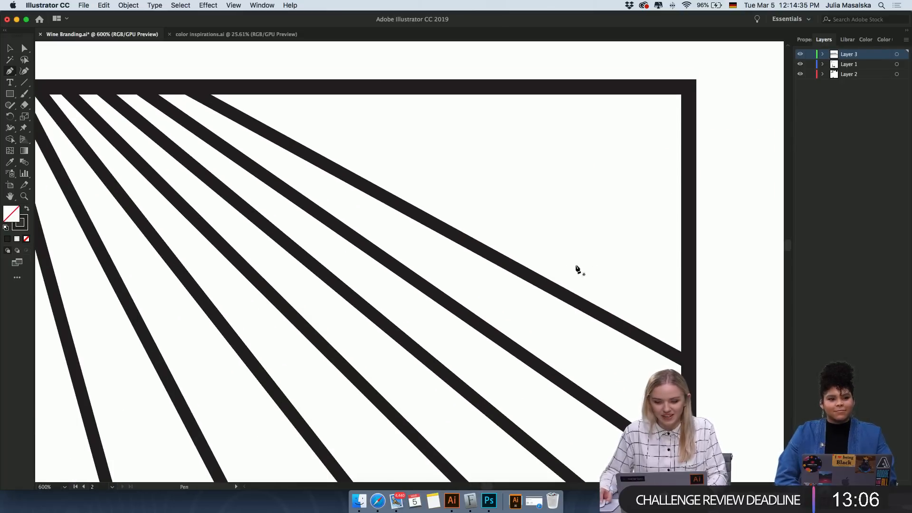
pyautogui.click(686, 273)
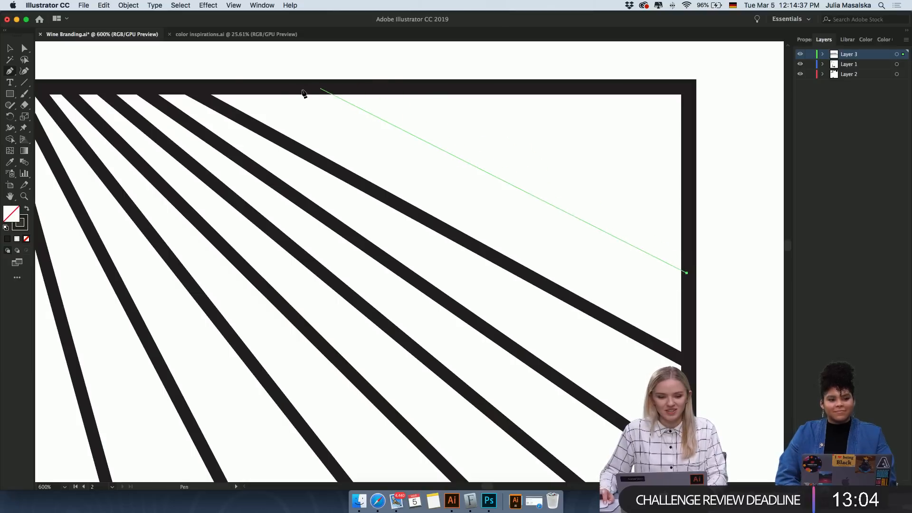
pyautogui.click(244, 87)
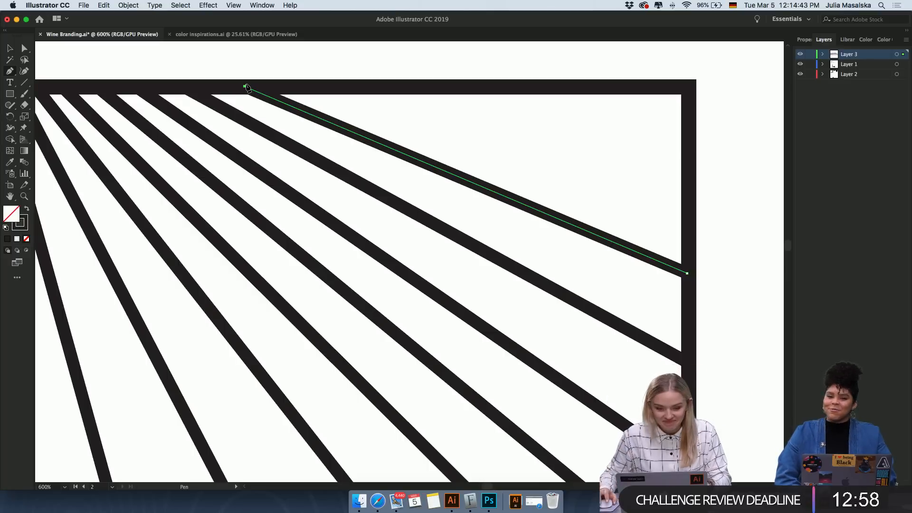
pyautogui.press('Escape')
# Draw another Pen line from higher on the rectangle's right edge to the top edge, right of the previous line.
pyautogui.click(688, 192)
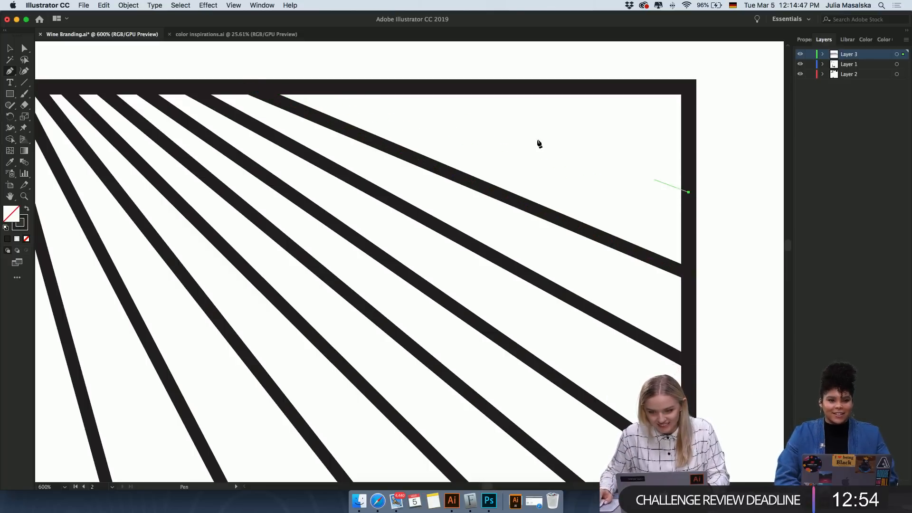
pyautogui.click(323, 87)
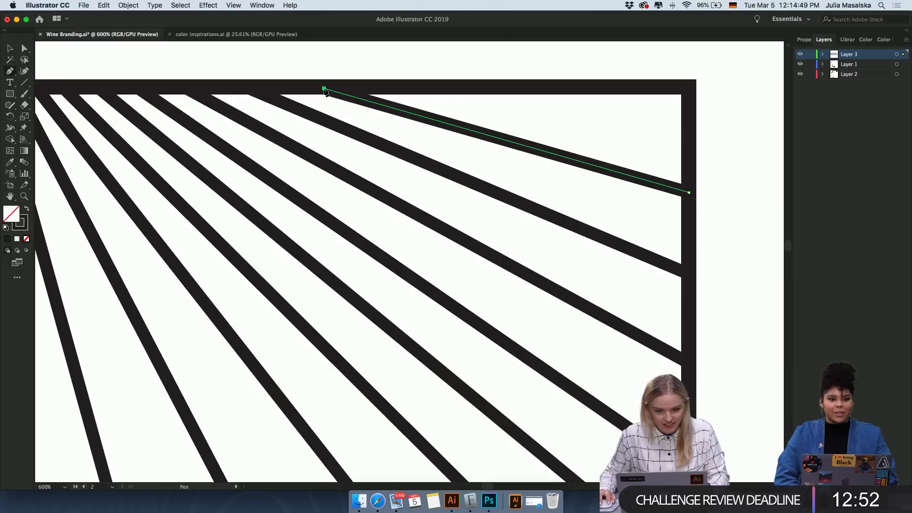
pyautogui.press('Escape')
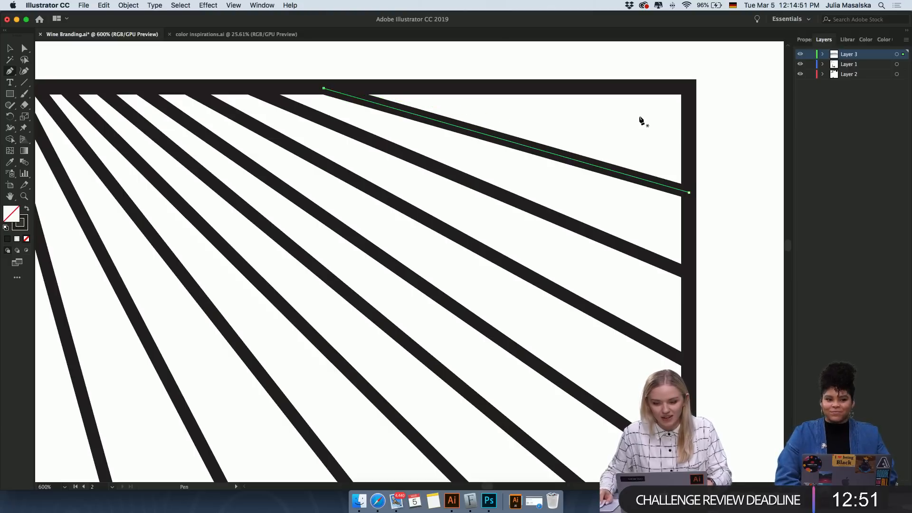
# Draw the flattest Pen line from just below the rectangle's upper-right corner to its top edge, and end the path.
pyautogui.click(688, 130)
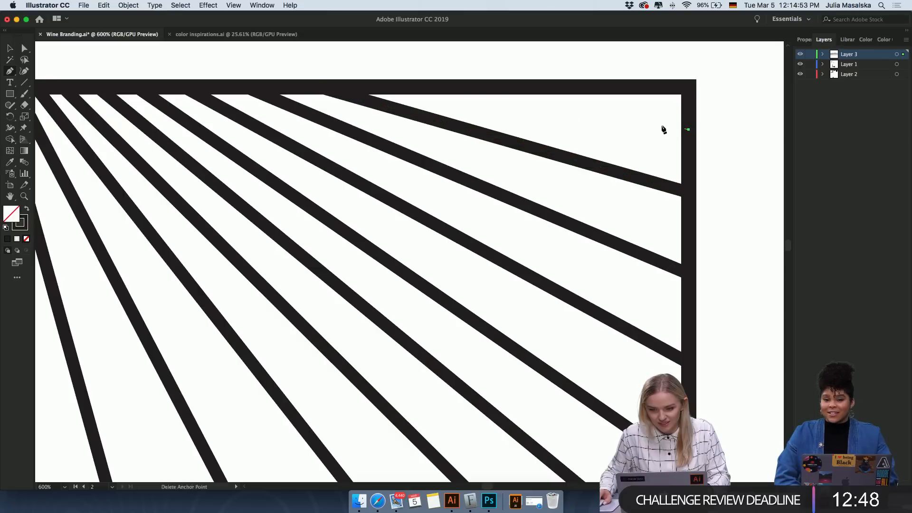
pyautogui.click(446, 88)
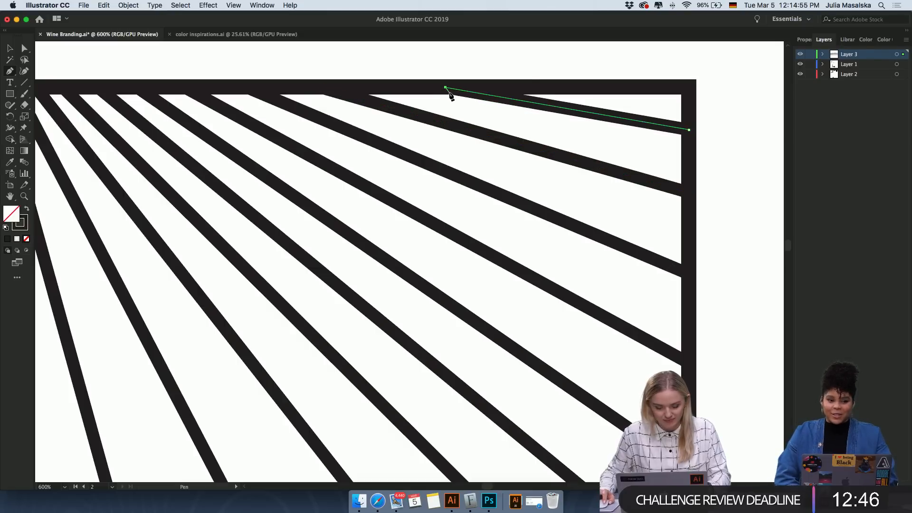
pyautogui.keyDown('super'); pyautogui.click(742, 223); pyautogui.keyUp('super')
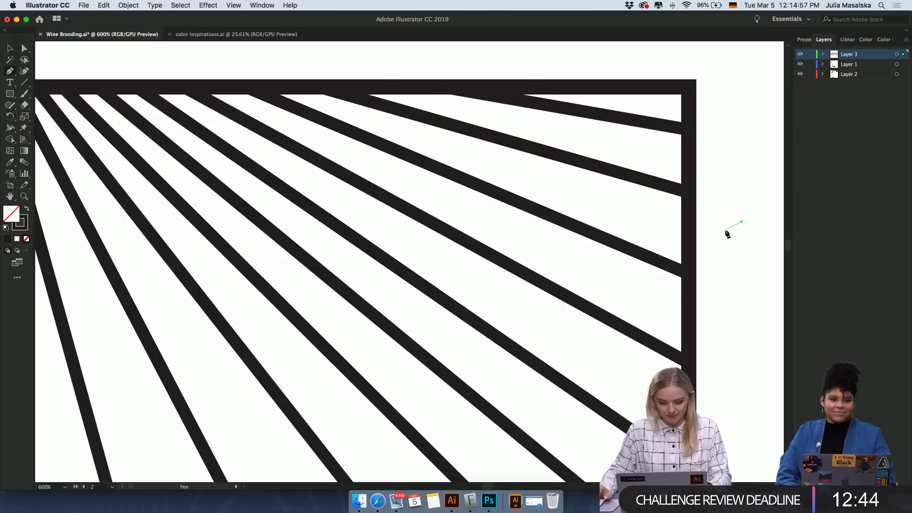
pyautogui.scroll(-4, 725, 231)
pyautogui.hscroll(3, 726, 231)
pyautogui.scroll(-3, 726, 231)
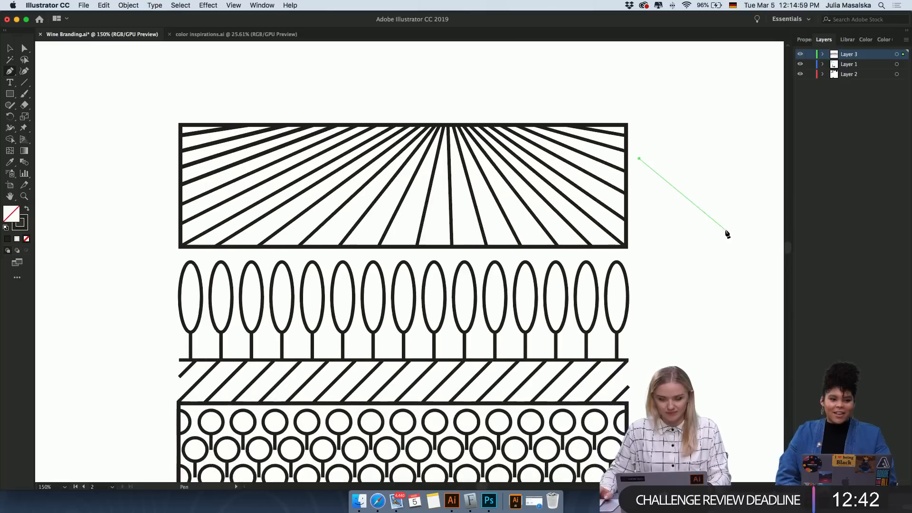
pyautogui.press('Escape')
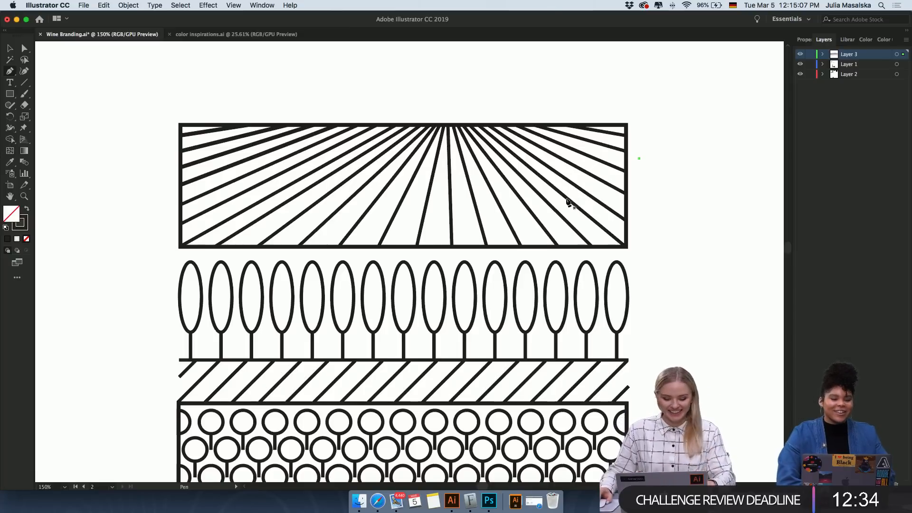
# Switch to the Selection tool and examine the stacked landscape pattern alongside the brand colors and reference shapes.
pyautogui.scroll(-2, 574, 204)
pyautogui.scroll(-1, 572, 202)
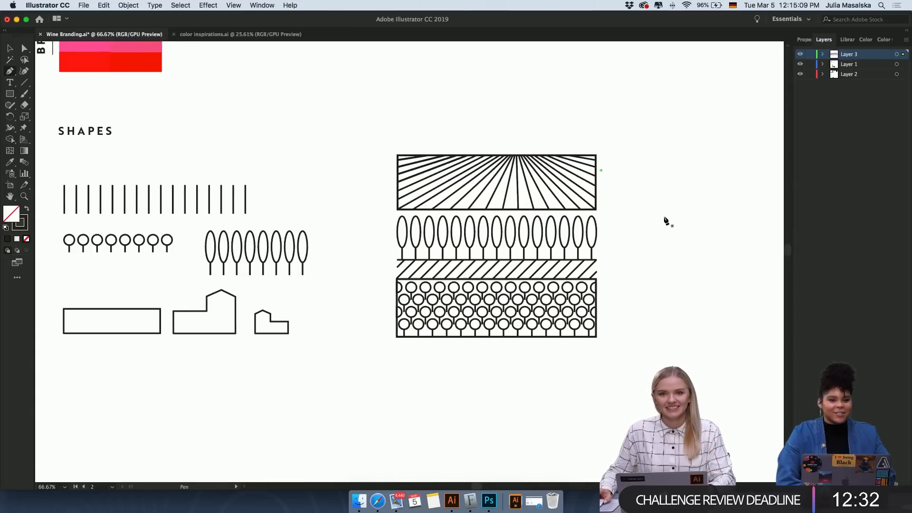
pyautogui.scroll(1, 651, 216)
pyautogui.scroll(1, 651, 215)
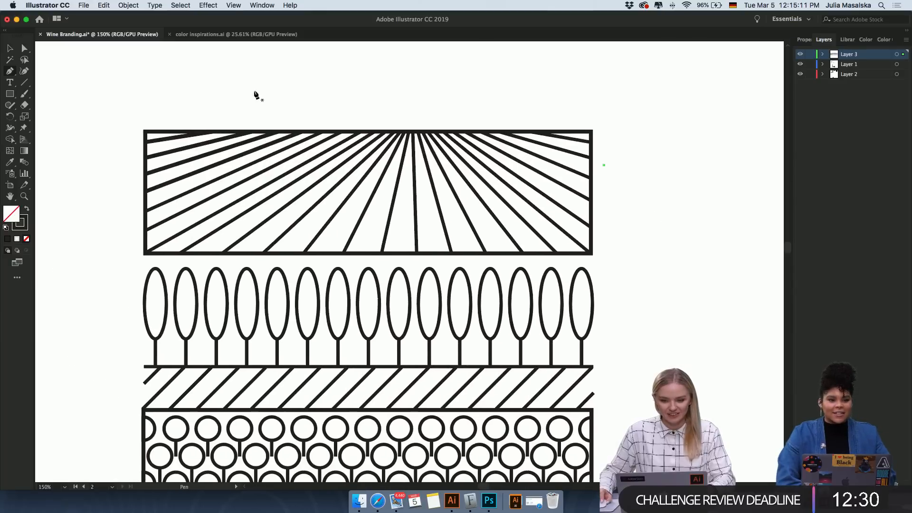
pyautogui.click(9, 48)
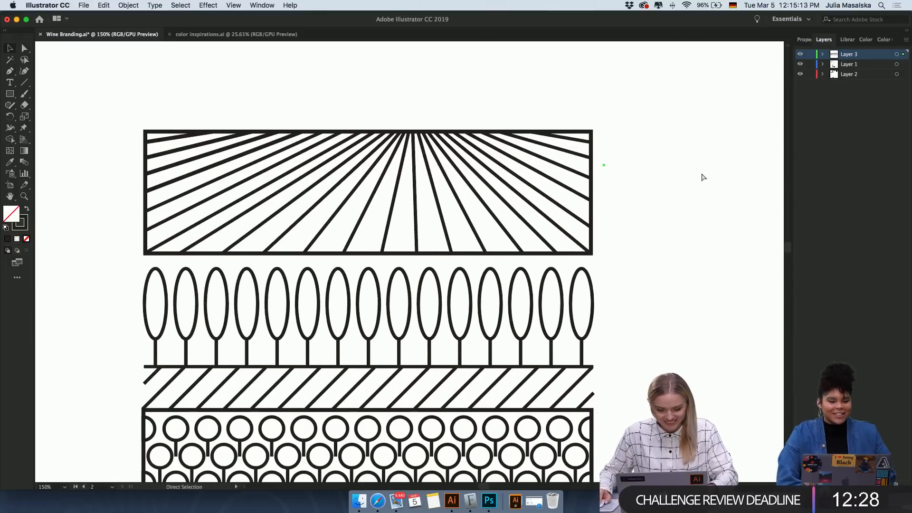
pyautogui.scroll(1, 642, 172)
pyautogui.scroll(-1, 642, 172)
pyautogui.hscroll(2, 642, 172)
pyautogui.hscroll(-5, 642, 172)
pyautogui.scroll(2, 642, 175)
pyautogui.scroll(-2, 642, 175)
pyautogui.hscroll(2, 642, 174)
pyautogui.scroll(2, 642, 175)
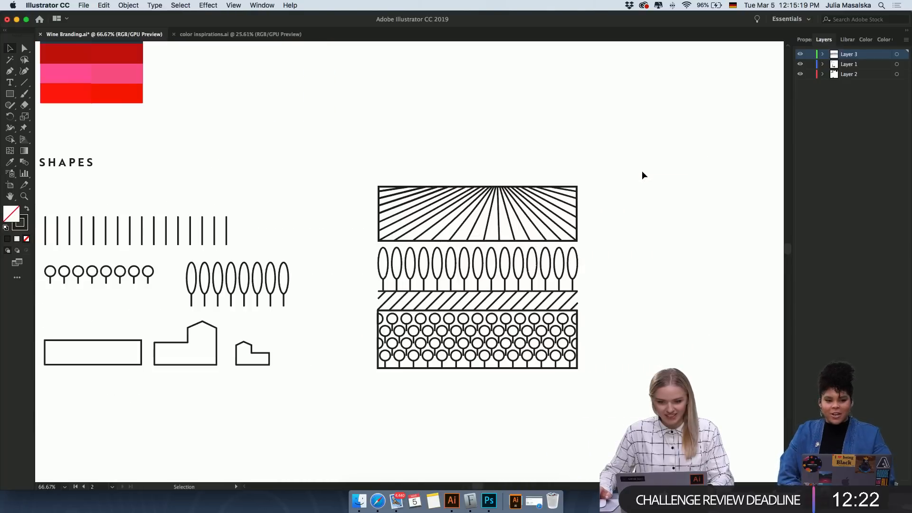
pyautogui.scroll(-2, 642, 171)
pyautogui.hscroll(2, 642, 172)
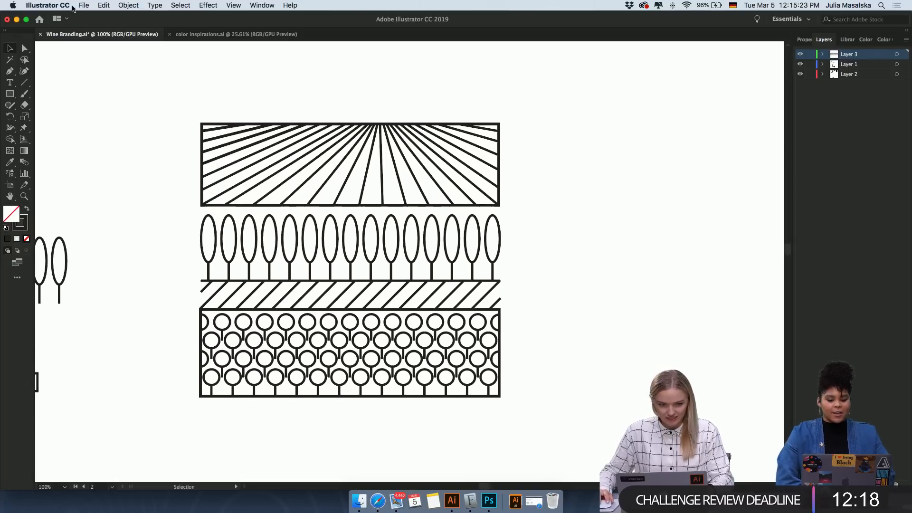
pyautogui.scroll(2, 321, 92)
pyautogui.scroll(1, 320, 93)
pyautogui.scroll(-2, 321, 92)
pyautogui.hscroll(-2, 321, 93)
pyautogui.scroll(3, 320, 93)
pyautogui.hscroll(-5, 320, 93)
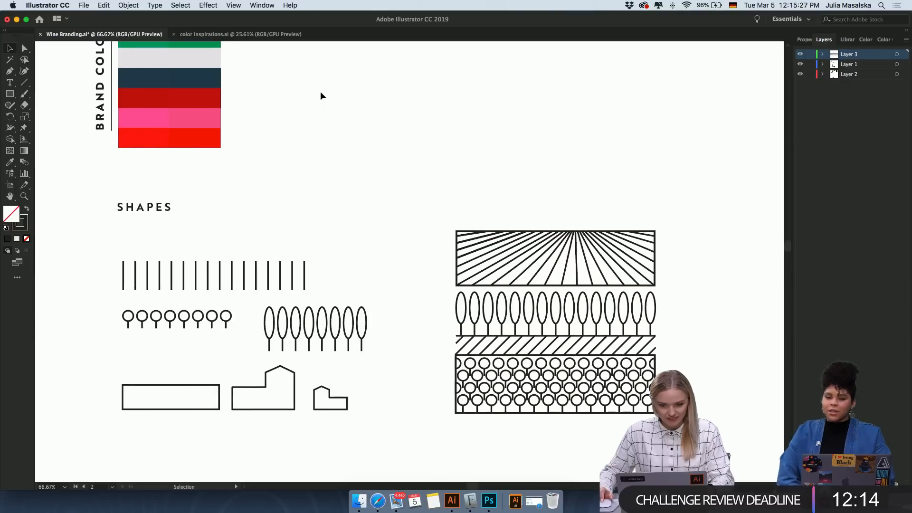
pyautogui.hscroll(1, 314, 95)
pyautogui.moveTo(330, 253); pyautogui.dragTo(72, 286)
pyautogui.click(306, 240)
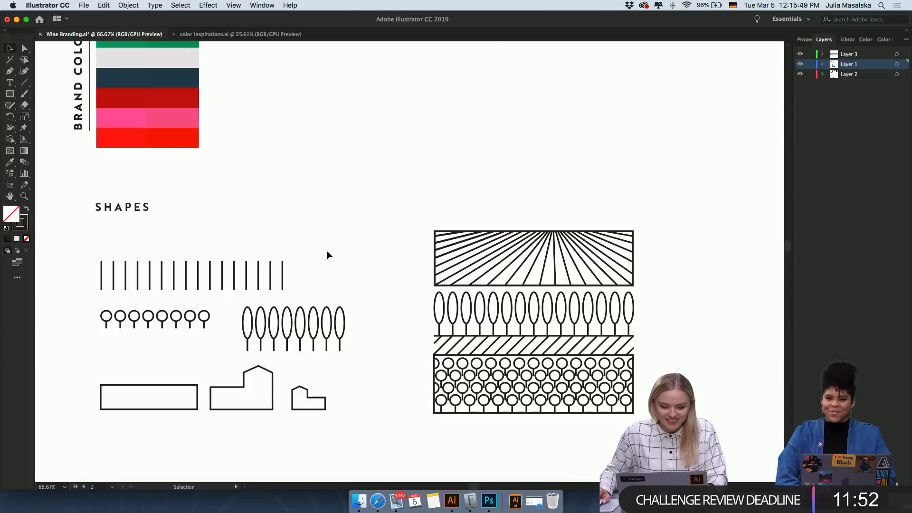
# Place a copy of the larger house outline from the reference shapes just above the fan rectangle.
pyautogui.moveTo(259, 404); pyautogui.dragTo(517, 222)
pyautogui.click(616, 213)
pyautogui.scroll(3, 582, 210)
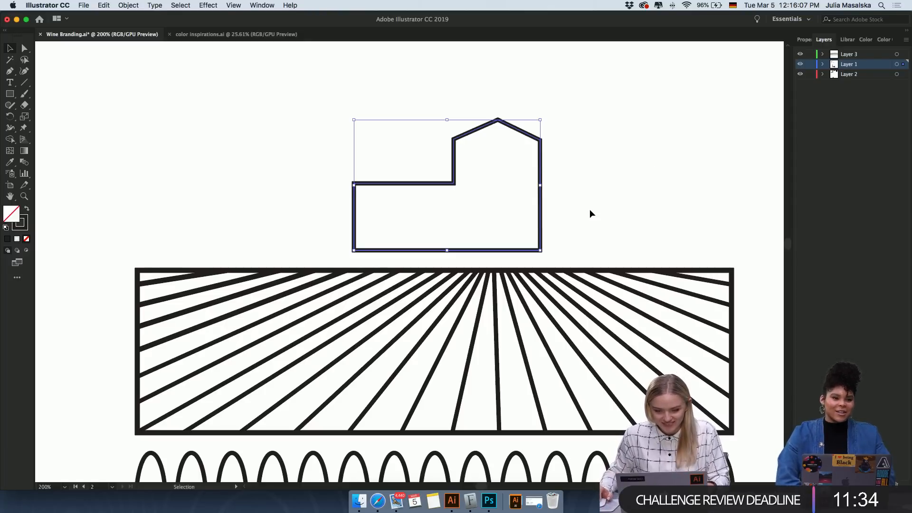
# Move the copied house higher to leave a clear gap above the fan rectangle, and deselect it.
pyautogui.scroll(-1, 589, 209)
pyautogui.scroll(-3, 589, 209)
pyautogui.scroll(3, 590, 214)
pyautogui.hscroll(4, 590, 213)
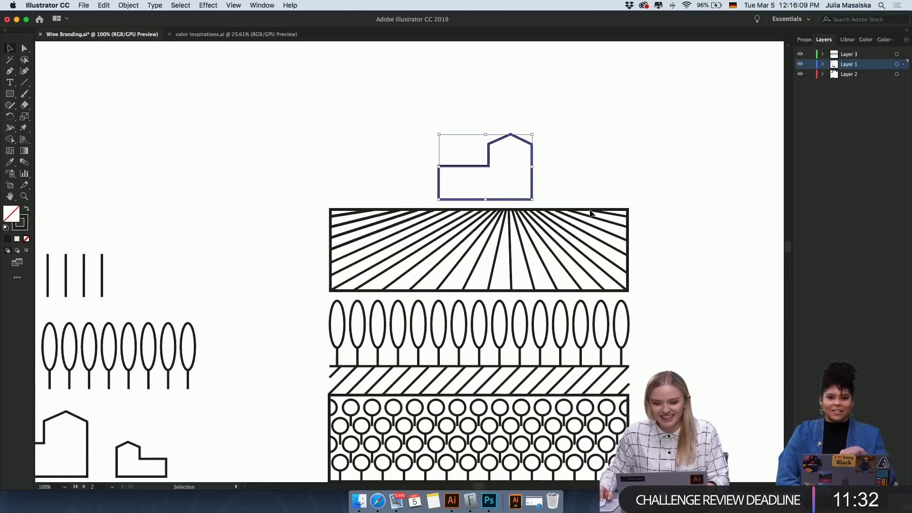
pyautogui.moveTo(489, 233); pyautogui.dragTo(489, 195)
pyautogui.click(536, 216)
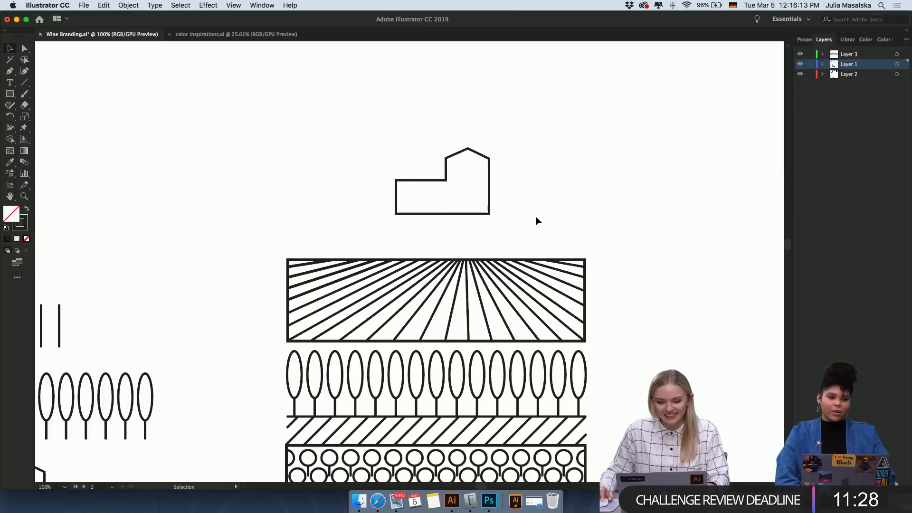
# Scale the copied house outline down to about 2.31 cm wide and place it just above the fan rectangle.
pyautogui.scroll(-1, 536, 216)
pyautogui.hscroll(-3, 535, 216)
pyautogui.hscroll(-1, 536, 216)
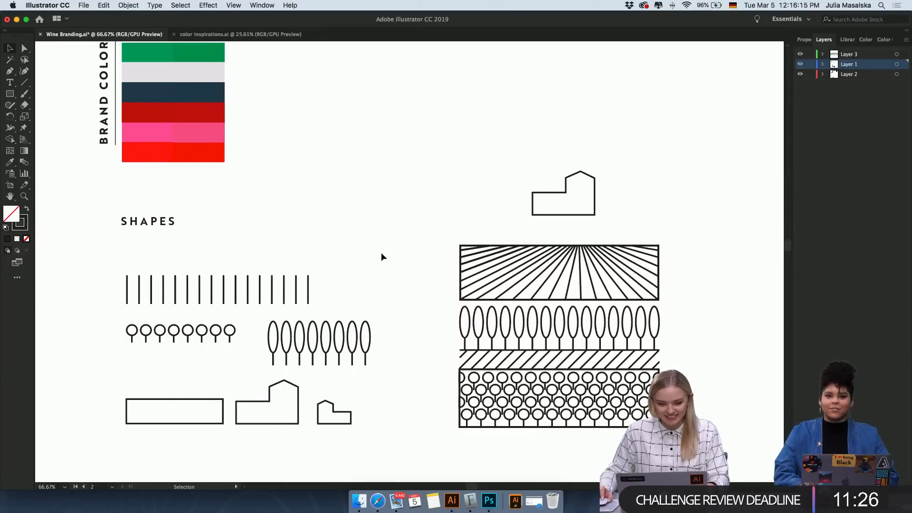
pyautogui.hscroll(5, 409, 313)
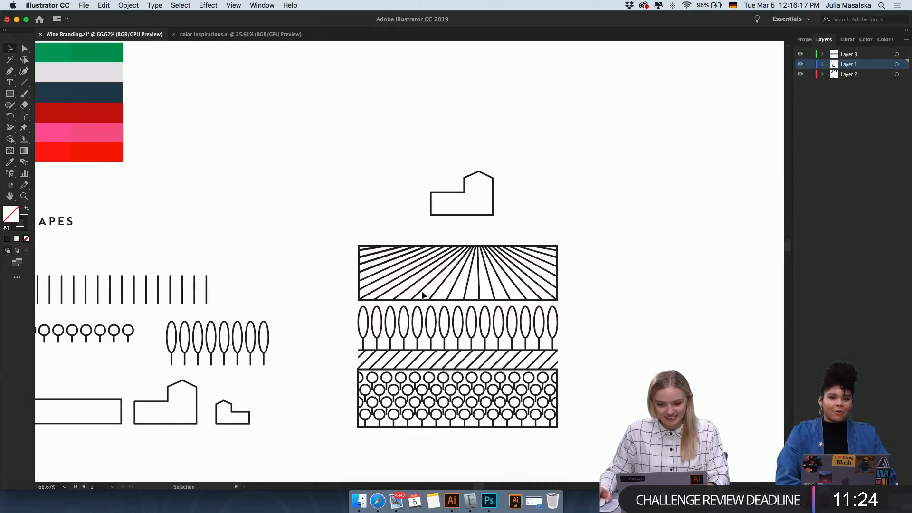
pyautogui.moveTo(487, 239); pyautogui.dragTo(508, 212)
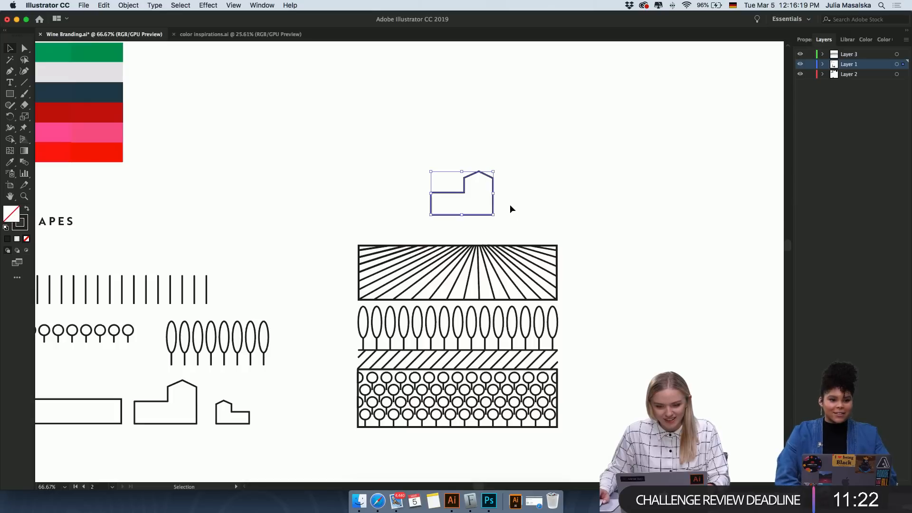
pyautogui.moveTo(489, 180); pyautogui.dragTo(493, 230)
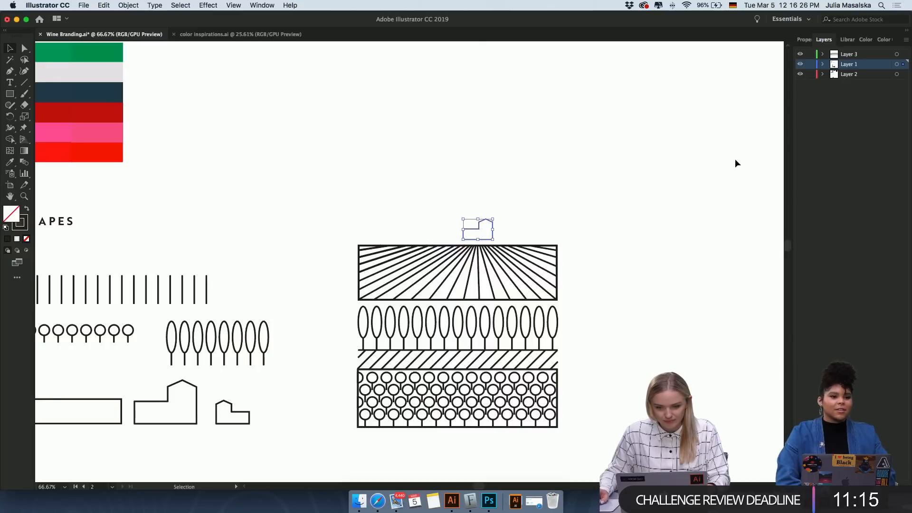
# Set the small house outline's stroke weight to 3 pt and deselect it.
pyautogui.click(804, 40)
pyautogui.click(861, 157)
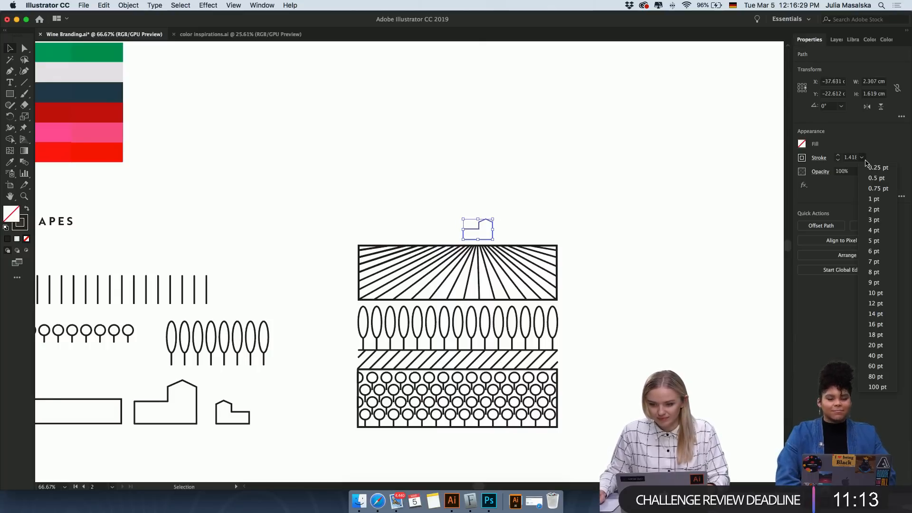
pyautogui.click(877, 224)
pyautogui.click(665, 185)
# Draw a window rectangle about 0.17 × 0.25 cm in the upper part of the house's tower and place a copy beside it.
pyautogui.scroll(2, 597, 200)
pyautogui.hscroll(-3, 597, 200)
pyautogui.scroll(-2, 597, 199)
pyautogui.scroll(4, 491, 188)
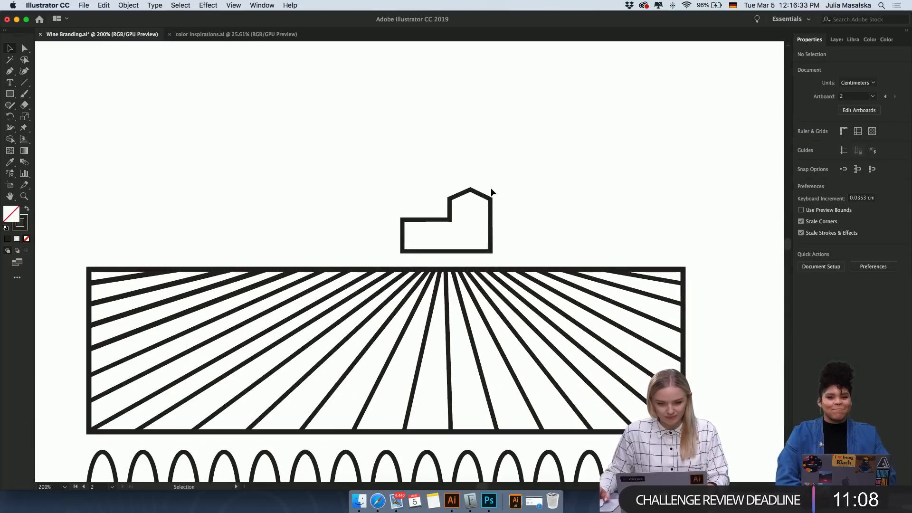
pyautogui.click(9, 94)
pyautogui.moveTo(394, 233); pyautogui.dragTo(413, 260)
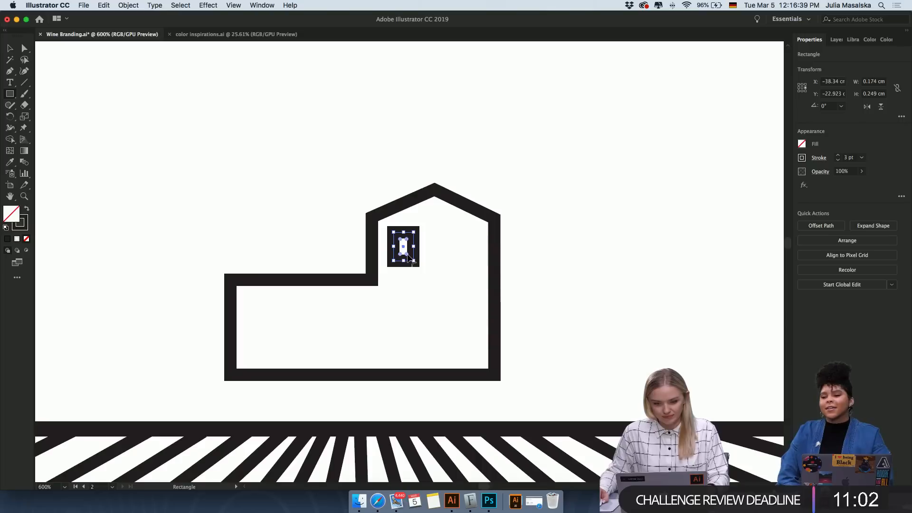
pyautogui.click(9, 49)
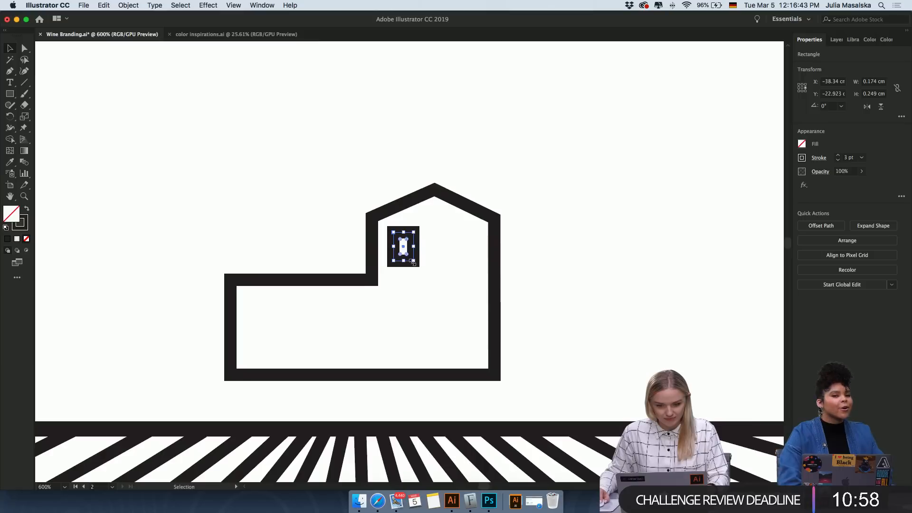
pyautogui.moveTo(402, 247); pyautogui.dragTo(455, 257)
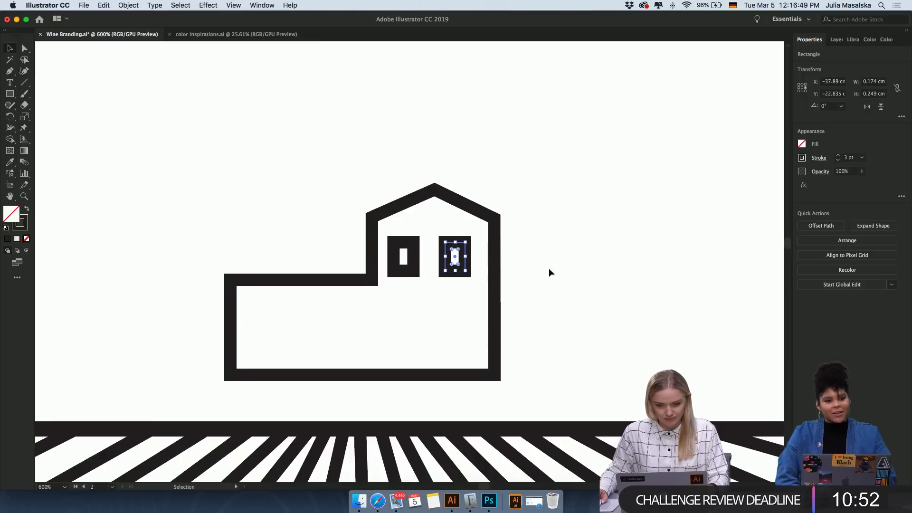
pyautogui.click(563, 269)
# Nudge the two windows slightly closer together and centre the pair under the tower's roof.
pyautogui.moveTo(463, 224); pyautogui.dragTo(388, 272)
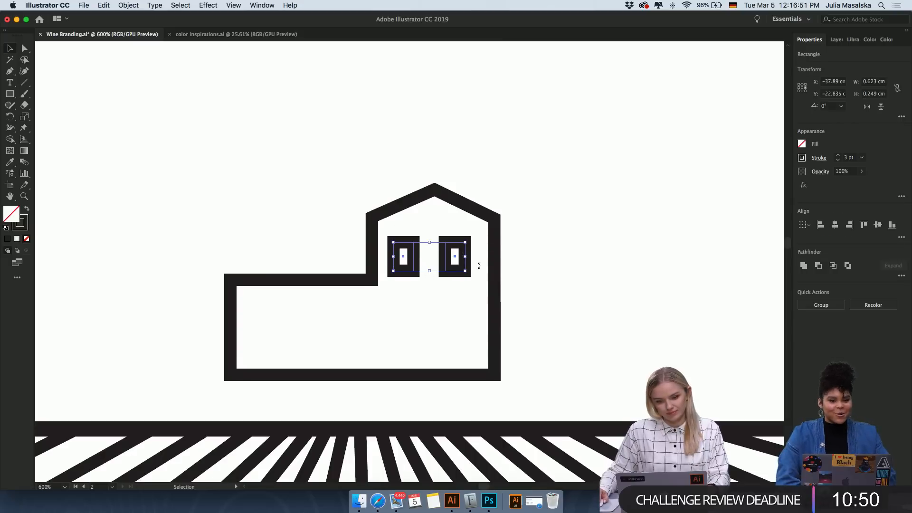
pyautogui.press('Right')
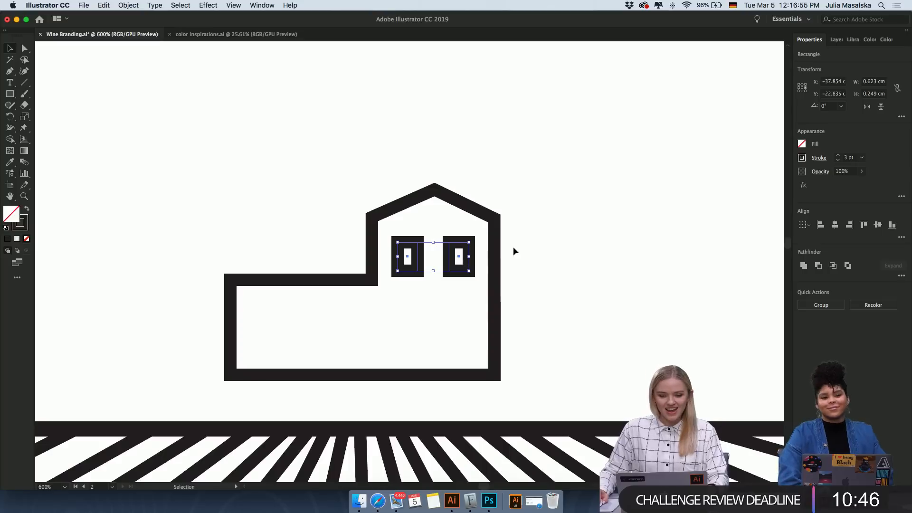
pyautogui.click(476, 265)
pyautogui.click(469, 269)
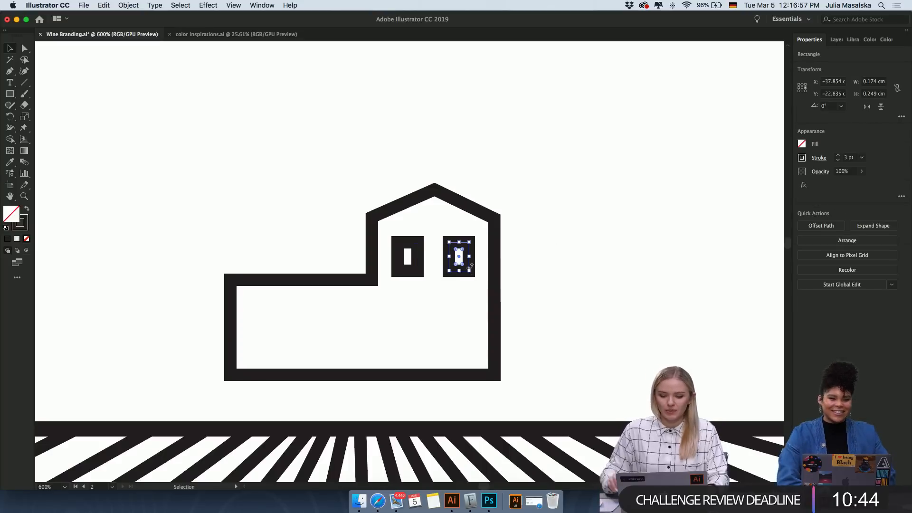
pyautogui.press('Left')
pyautogui.keyDown('shift'); pyautogui.click(411, 257); pyautogui.keyUp('shift')
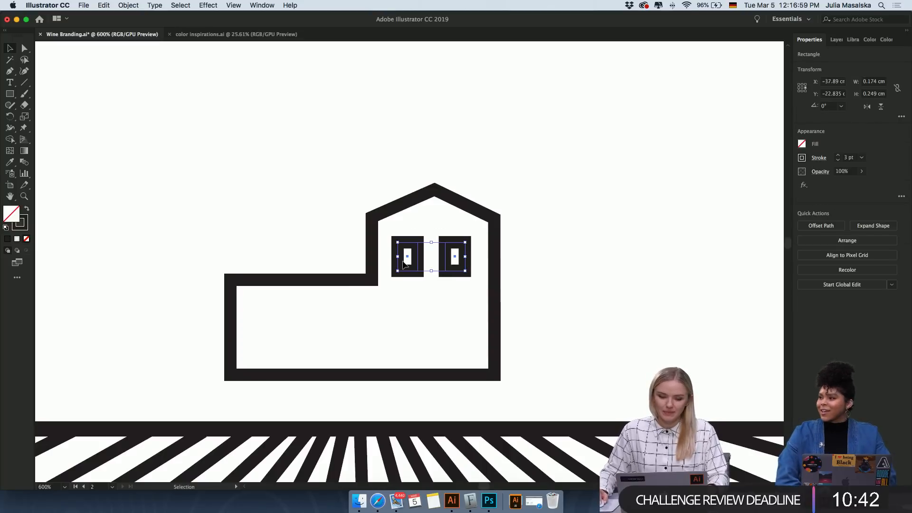
pyautogui.press('Right')
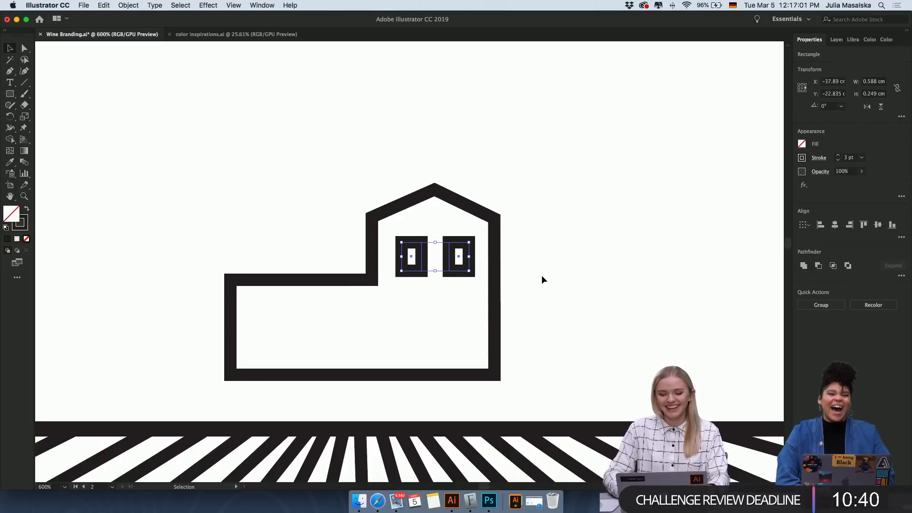
# Scale the pair of windows down to about 0.41 × 0.17 cm overall and nudge it toward the tower's left wall.
pyautogui.click(458, 258)
pyautogui.moveTo(457, 223); pyautogui.dragTo(411, 259)
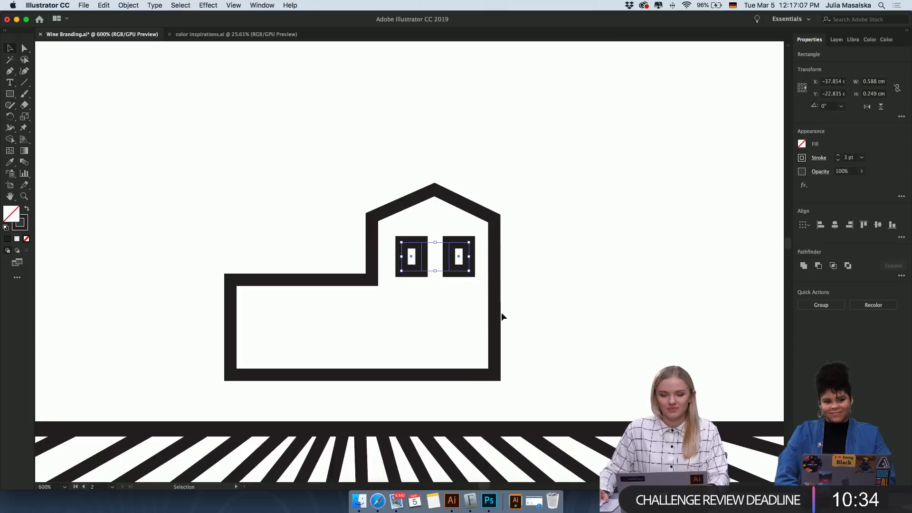
pyautogui.moveTo(469, 271); pyautogui.dragTo(449, 263)
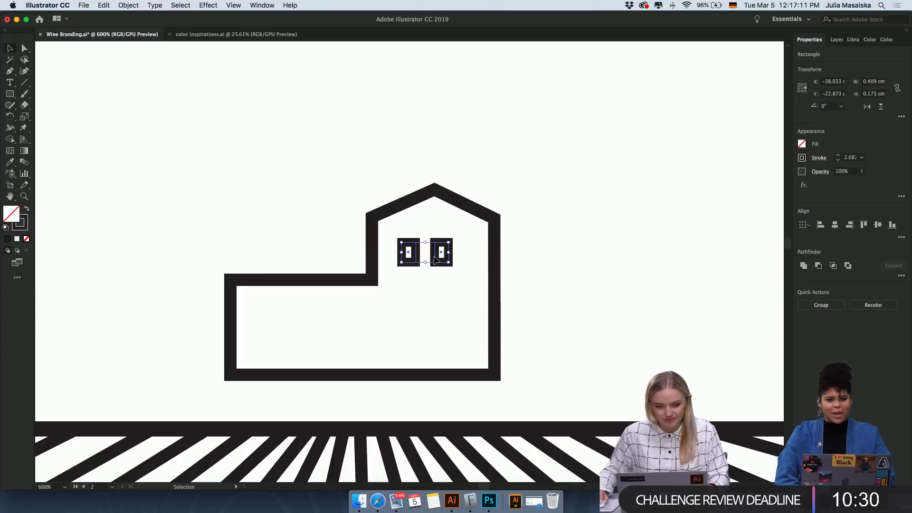
pyautogui.press('Left')
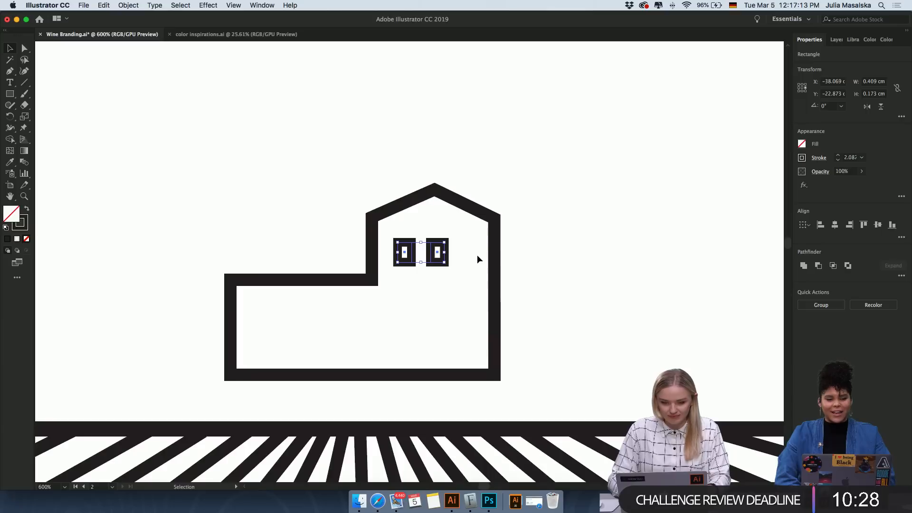
pyautogui.press('Left')
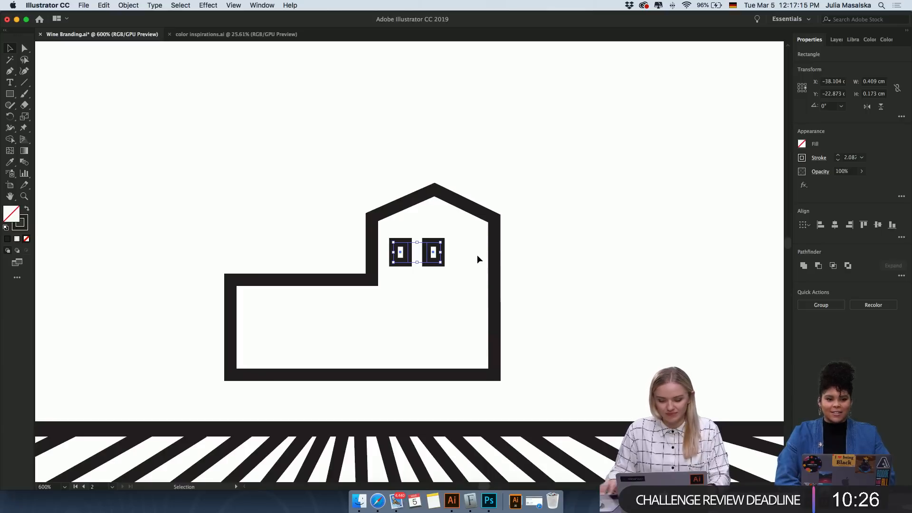
pyautogui.click(477, 255)
# Copy a third window into the row and distribute the three windows with equal horizontal spacing.
pyautogui.moveTo(441, 264); pyautogui.dragTo(472, 264)
pyautogui.moveTo(468, 221); pyautogui.dragTo(405, 261)
pyautogui.click(902, 277)
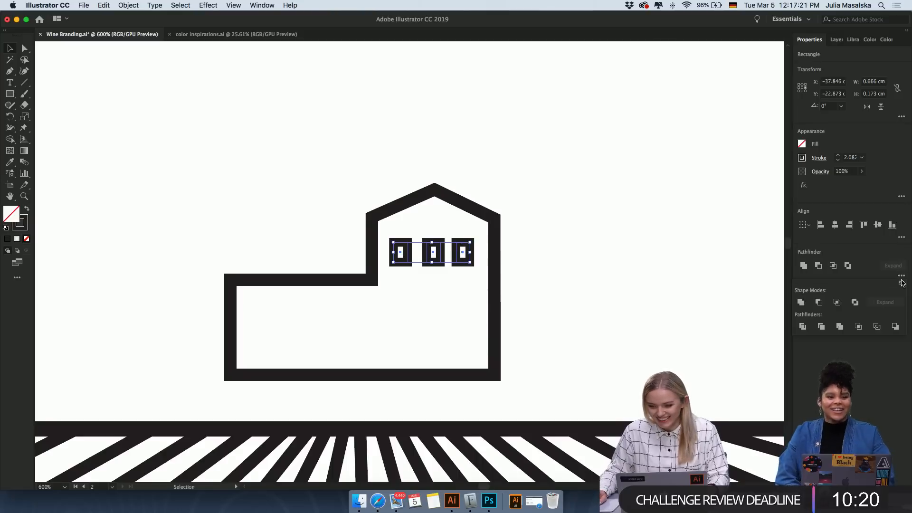
pyautogui.click(899, 239)
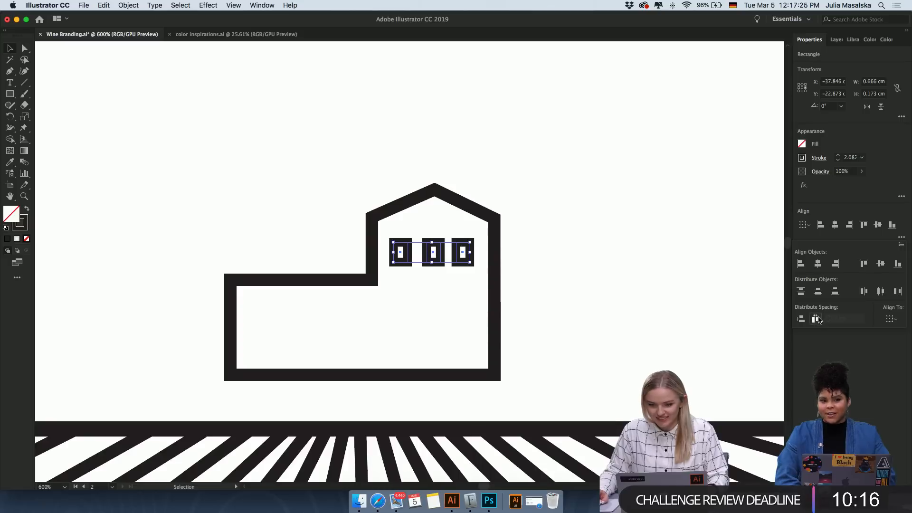
pyautogui.click(816, 318)
pyautogui.click(540, 284)
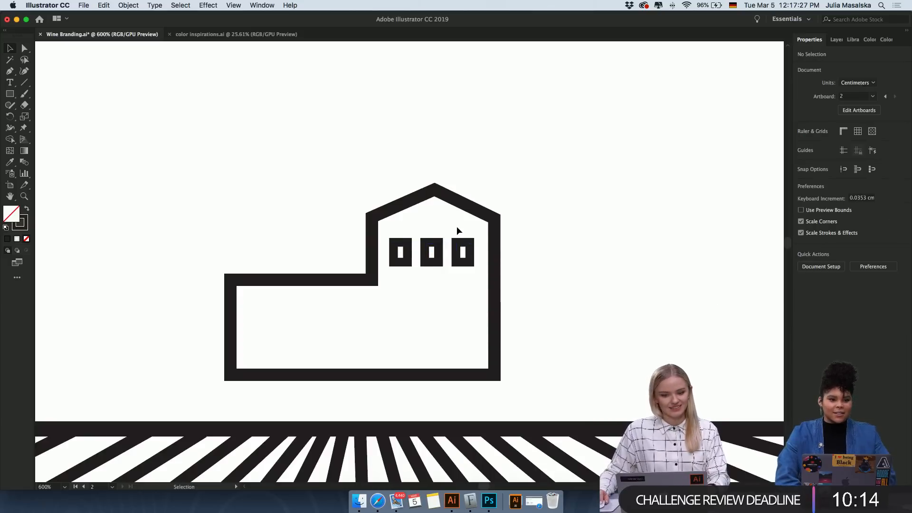
# Copy the row of three windows downward to fill the tower with three rows.
pyautogui.moveTo(460, 226); pyautogui.dragTo(390, 266)
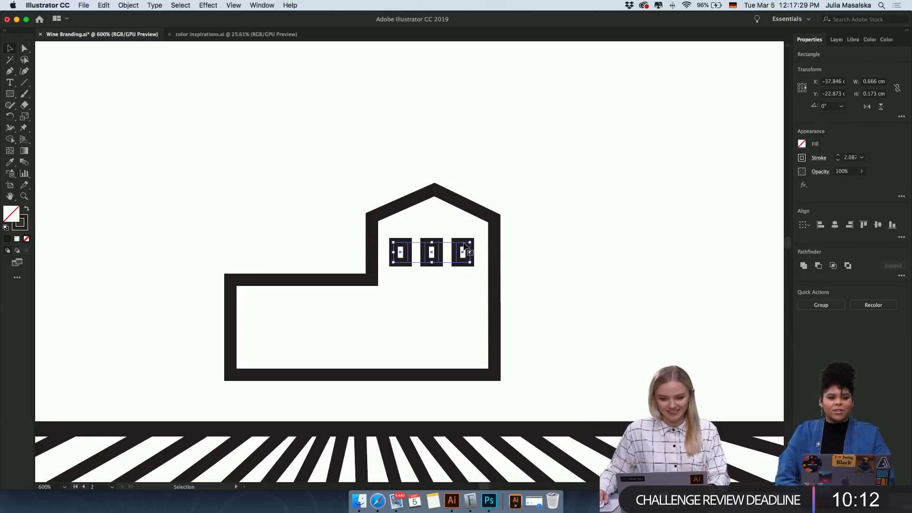
pyautogui.moveTo(462, 252); pyautogui.dragTo(465, 335)
pyautogui.click(587, 319)
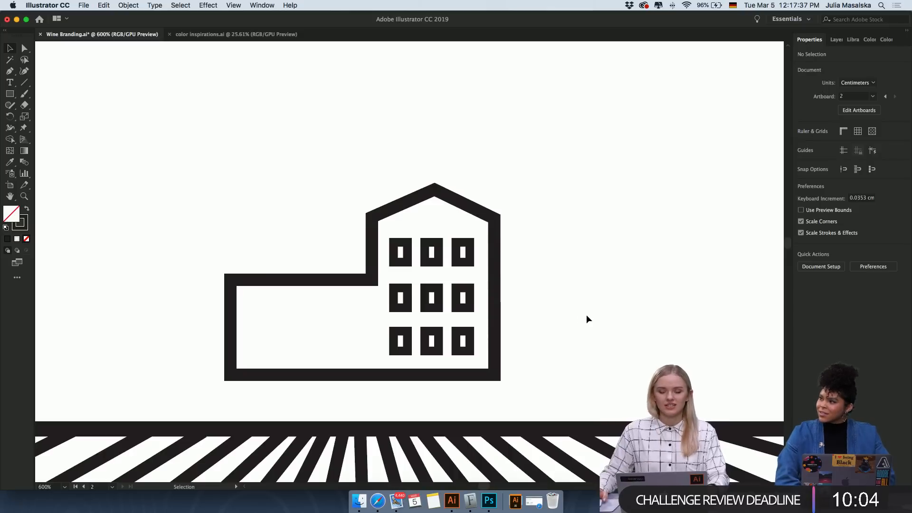
# Stretch the nine-window grid upward to about 1.05 cm tall and deselect it.
pyautogui.moveTo(475, 226); pyautogui.dragTo(399, 351)
pyautogui.moveTo(434, 243); pyautogui.dragTo(434, 231)
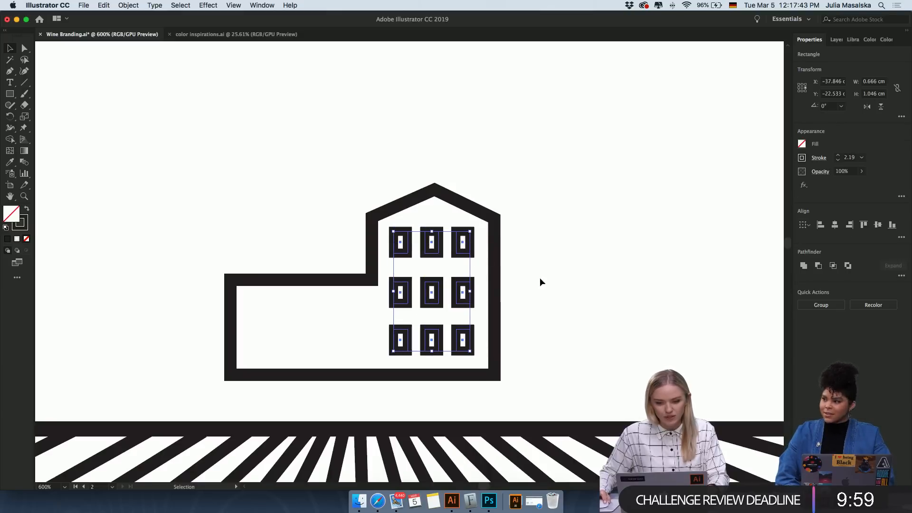
pyautogui.click(576, 298)
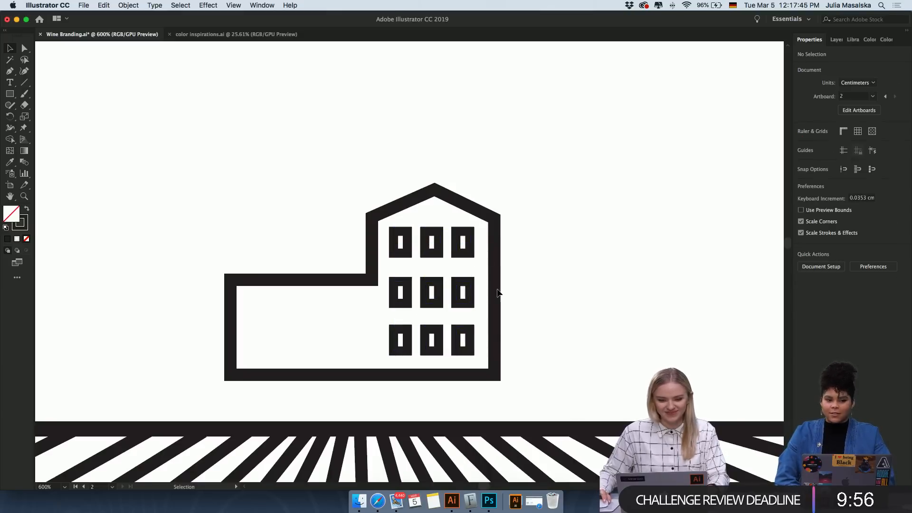
# Swap fill and stroke on all nine windows so they are solid dark without an outline.
pyautogui.scroll(-5, 559, 304)
pyautogui.scroll(5, 560, 301)
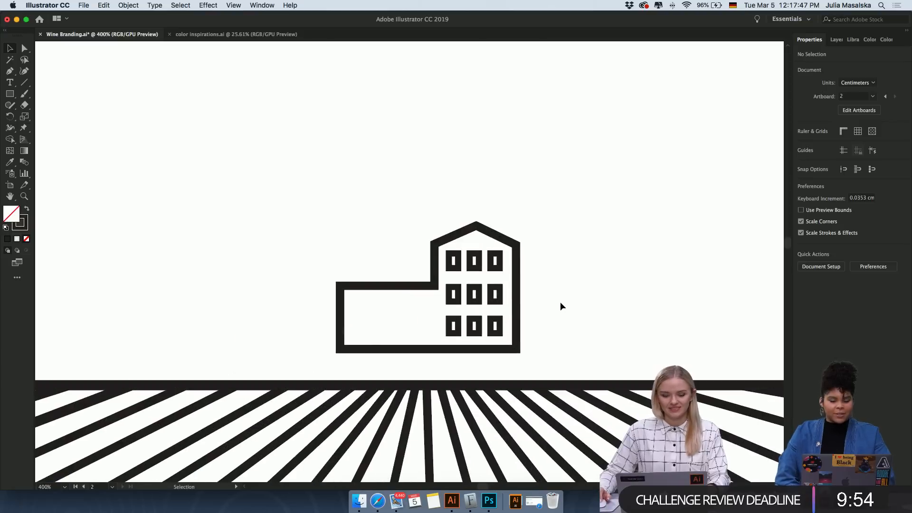
pyautogui.moveTo(524, 240); pyautogui.dragTo(439, 349)
pyautogui.click(25, 209)
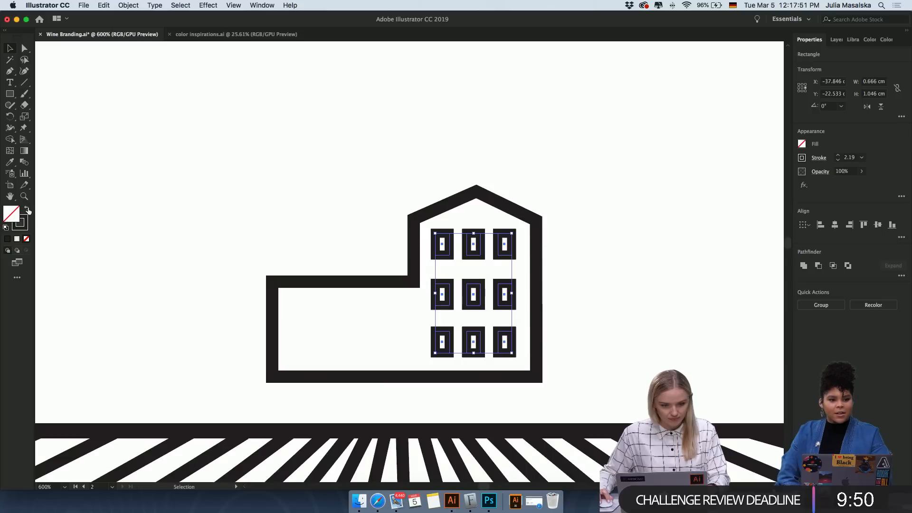
pyautogui.click(211, 221)
# Enlarge the house with its windows to about 4.22 cm wide and 2.37 cm tall above the fan rectangle, and deselect it.
pyautogui.scroll(-2, 212, 222)
pyautogui.scroll(-2, 211, 221)
pyautogui.hscroll(-3, 212, 221)
pyautogui.scroll(2, 212, 221)
pyautogui.hscroll(2, 211, 223)
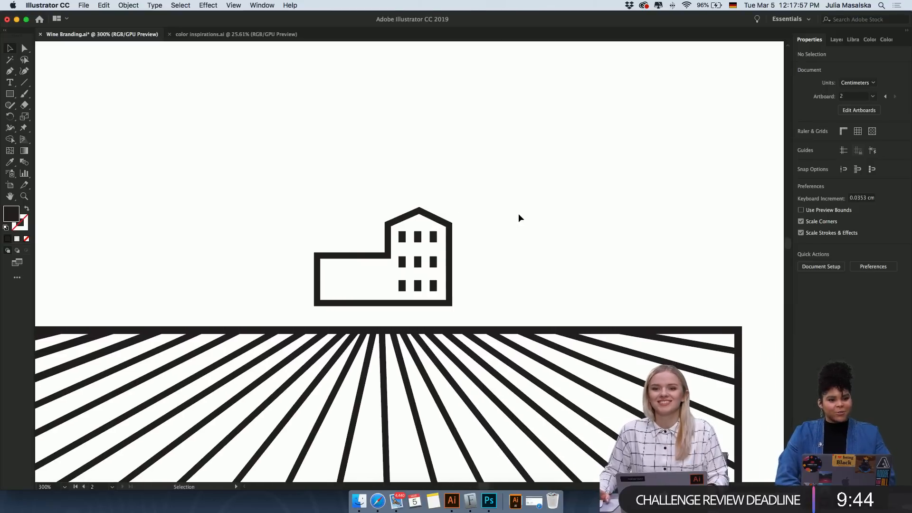
pyautogui.moveTo(519, 214); pyautogui.dragTo(373, 276)
pyautogui.scroll(-4, 373, 272)
pyautogui.moveTo(418, 254); pyautogui.dragTo(380, 253)
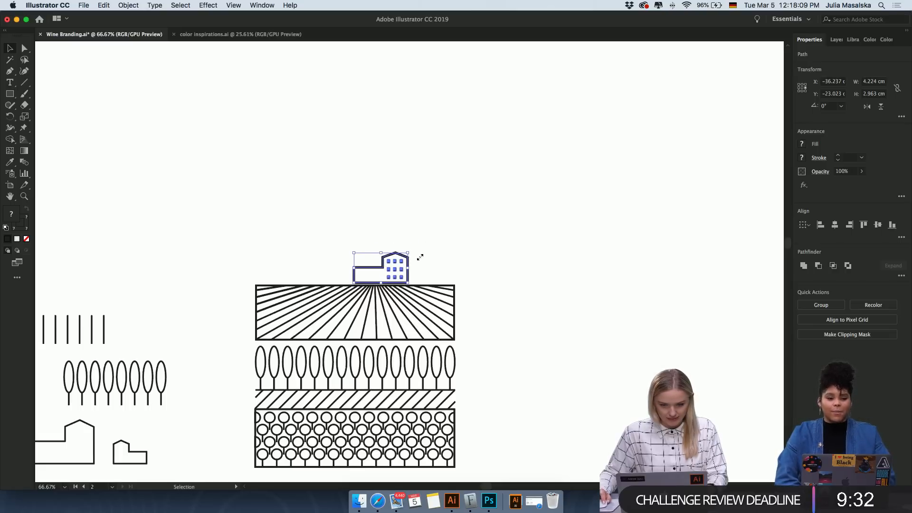
pyautogui.click(423, 261)
# Move the house with its windows up to leave a gap above the fan rectangle.
pyautogui.press('super+equal')
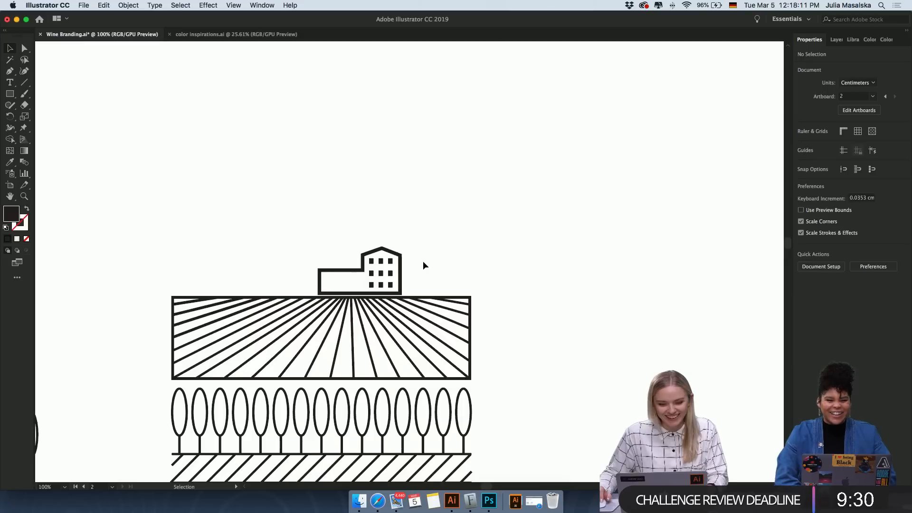
pyautogui.moveTo(442, 236); pyautogui.dragTo(380, 253)
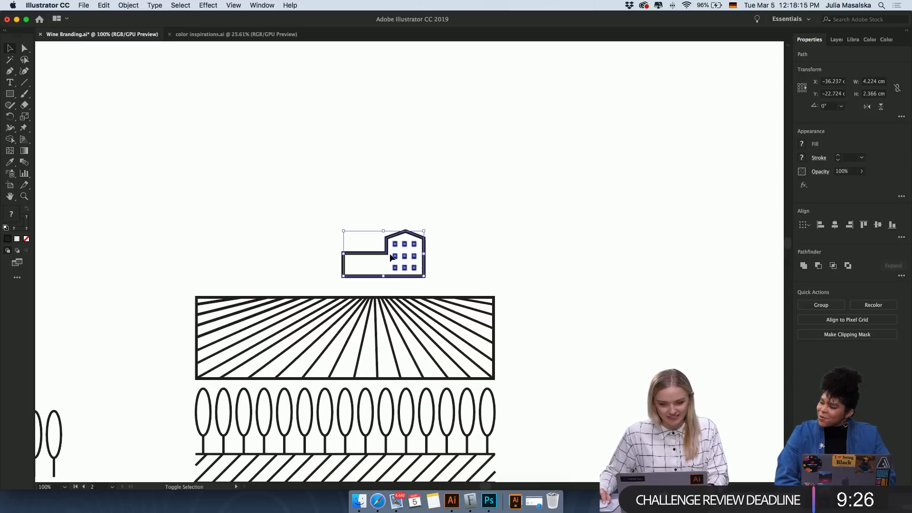
pyautogui.click(466, 256)
# Move the tower's bottom row of three windows into the middle of the low wing.
pyautogui.click(380, 277)
pyautogui.press('super+equal')
pyautogui.press('super+equal')
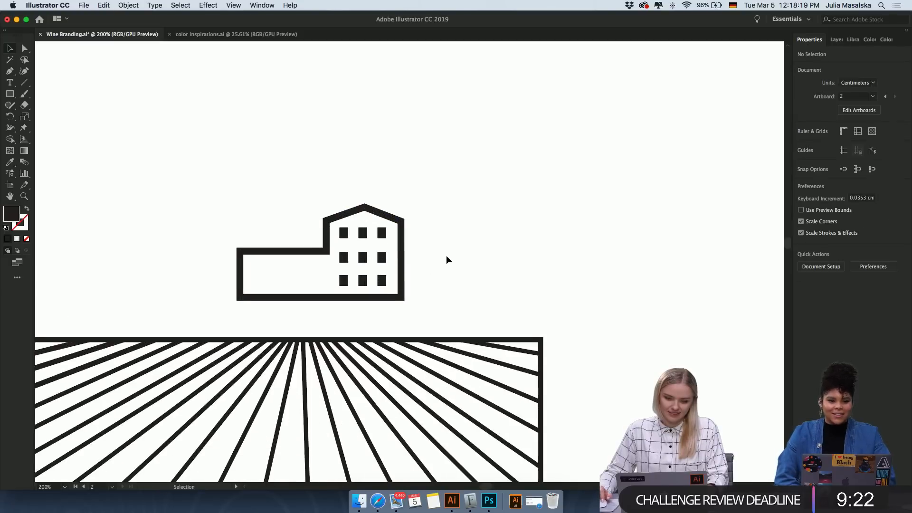
pyautogui.press('super+equal')
pyautogui.hscroll(-2, 445, 255)
pyautogui.moveTo(489, 282); pyautogui.dragTo(417, 298)
pyautogui.moveTo(474, 298); pyautogui.dragTo(361, 288)
pyautogui.click(528, 260)
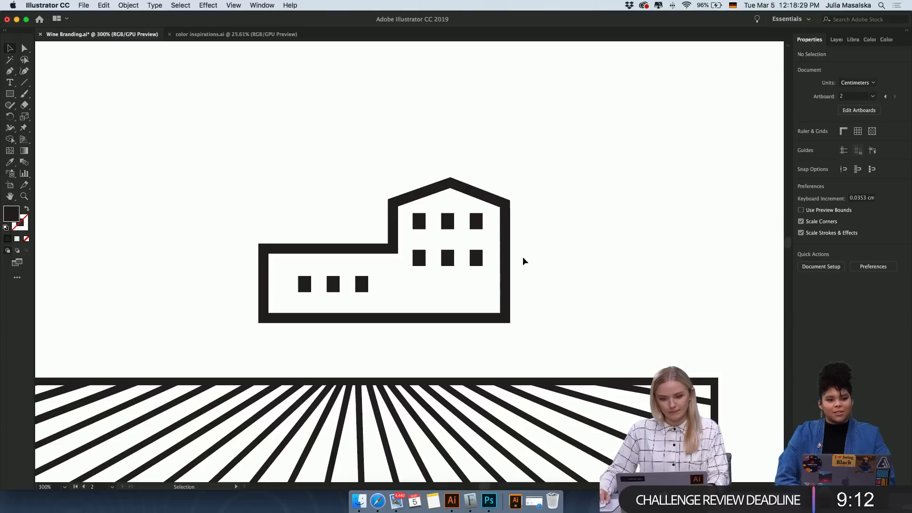
# Flatten the tower's six windows into near squares and copy both rows below them to make four rows.
pyautogui.moveTo(492, 222); pyautogui.dragTo(449, 255)
pyautogui.click(457, 285)
pyautogui.moveTo(490, 219); pyautogui.dragTo(409, 257)
pyautogui.moveTo(425, 223); pyautogui.dragTo(429, 275)
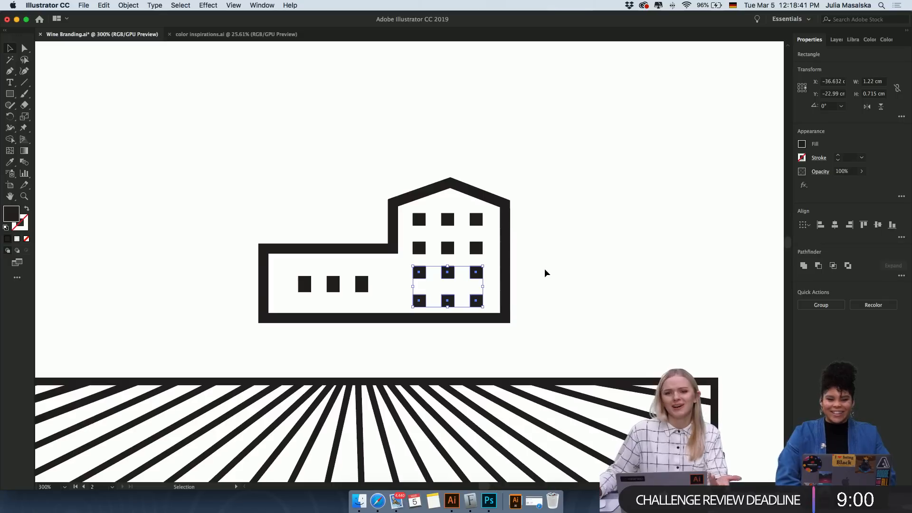
# Nudge the tower's bottom window row up and its third row down to even out the gaps between the rows.
pyautogui.click(490, 217)
pyautogui.moveTo(486, 287); pyautogui.dragTo(418, 303)
pyautogui.press('Down')
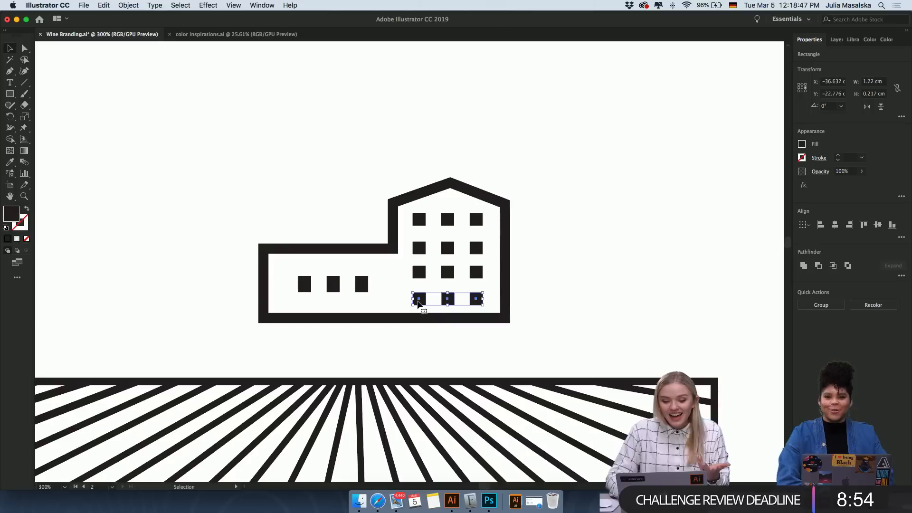
pyautogui.moveTo(488, 275); pyautogui.dragTo(403, 276)
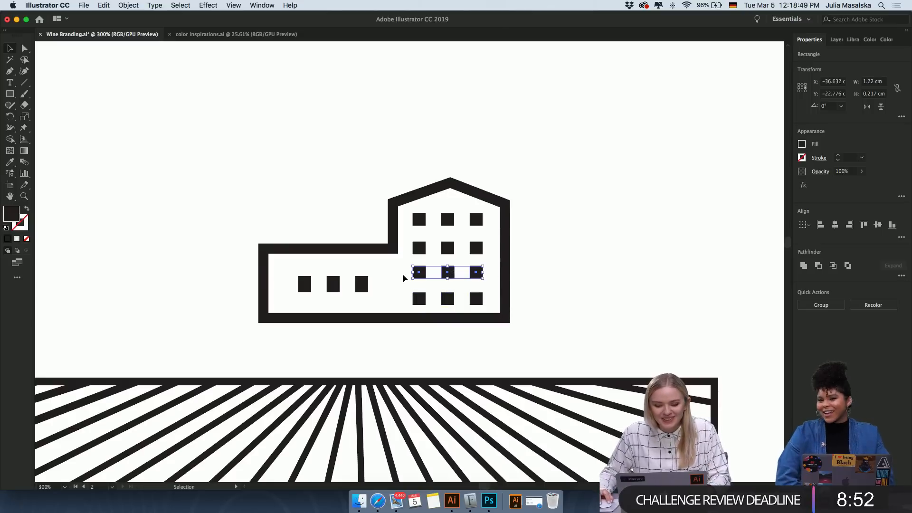
pyautogui.press('Down')
pyautogui.click(572, 254)
pyautogui.scroll(-1, 571, 261)
pyautogui.scroll(-2, 571, 261)
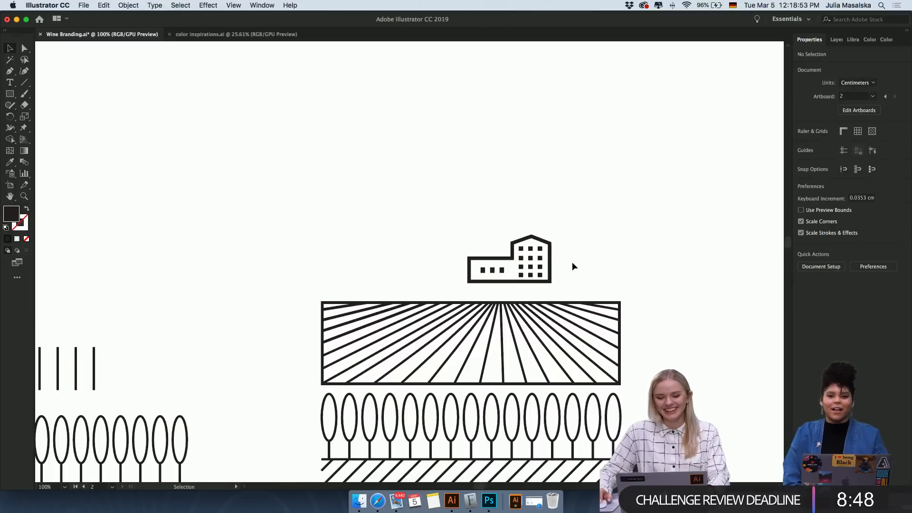
# Nudge the low wing's three windows left and copy the last one beside them to make a row of four.
pyautogui.scroll(4, 571, 261)
pyautogui.hscroll(-3, 572, 266)
pyautogui.moveTo(371, 276); pyautogui.dragTo(287, 300)
pyautogui.press('Left')
pyautogui.press('Left')
pyautogui.press('Left')
pyautogui.press('Left')
pyautogui.press('Left')
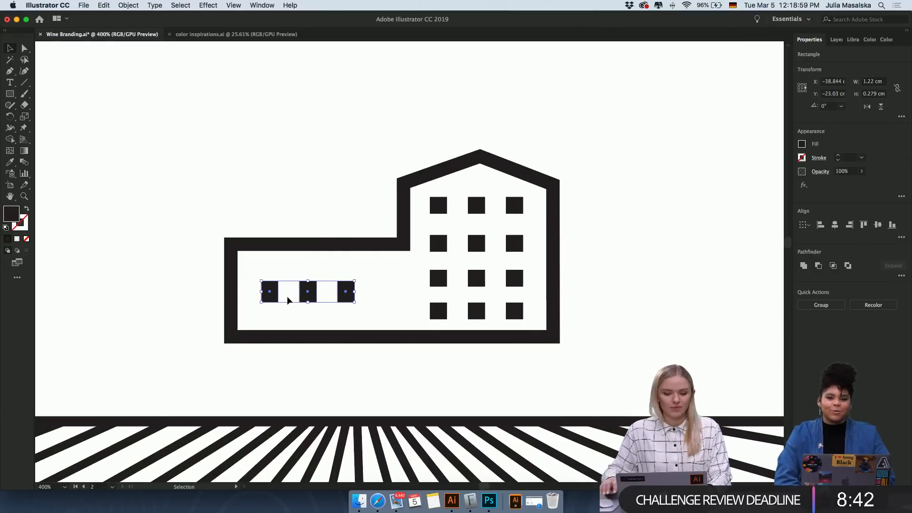
pyautogui.click(371, 278)
pyautogui.moveTo(351, 299); pyautogui.dragTo(390, 302)
pyautogui.click(627, 317)
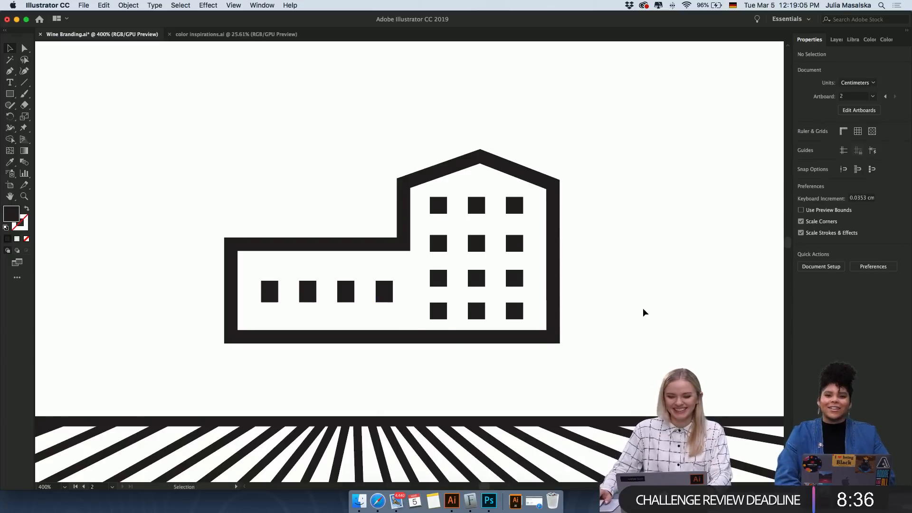
# Replace the low wing's four windows with copies of the tower's lower two rows, making five columns across the wing.
pyautogui.scroll(-5, 643, 309)
pyautogui.hscroll(2, 643, 309)
pyautogui.scroll(5, 642, 308)
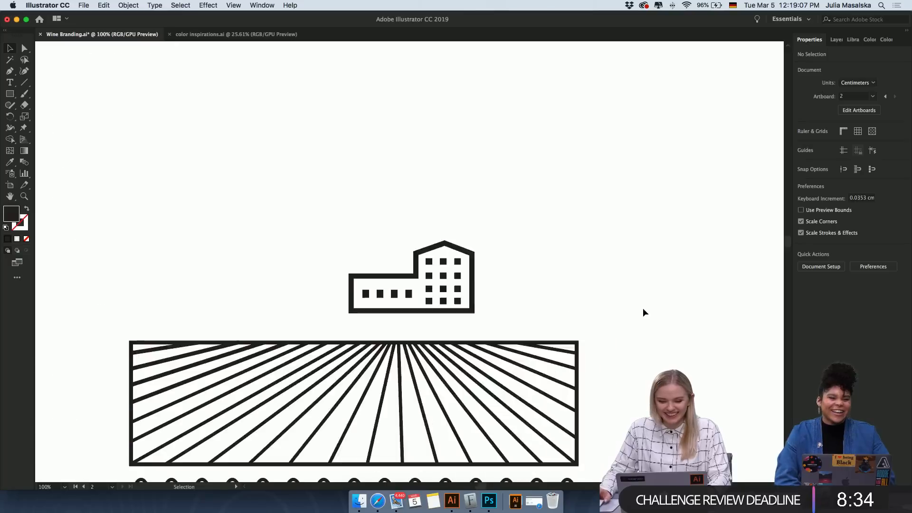
pyautogui.hscroll(-2, 642, 308)
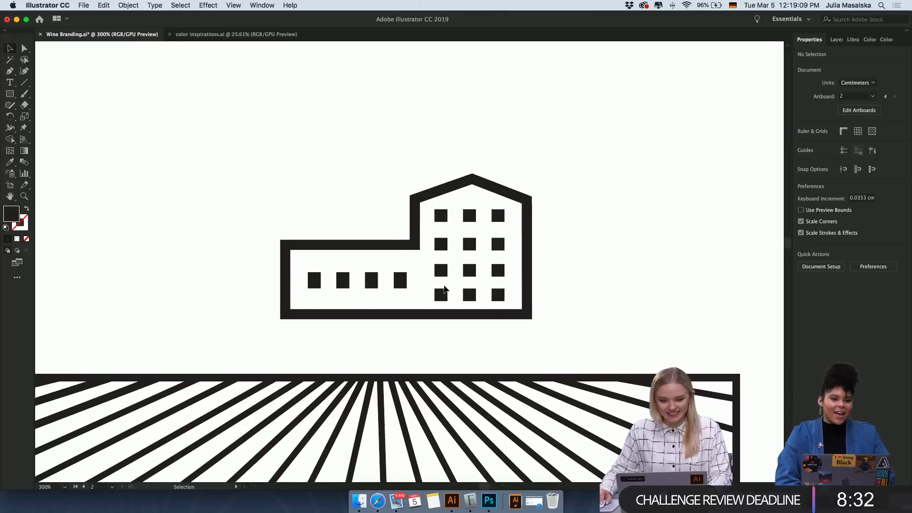
pyautogui.moveTo(409, 270); pyautogui.dragTo(291, 284)
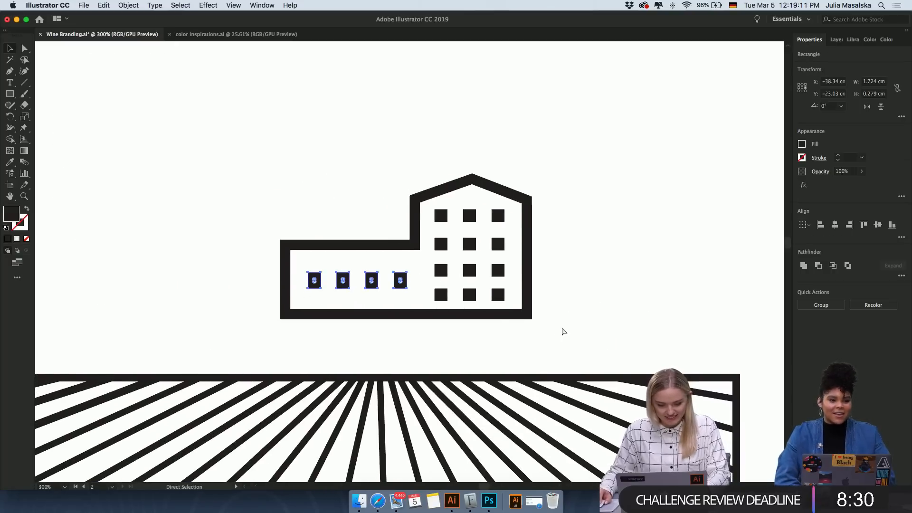
pyautogui.press('Delete')
pyautogui.moveTo(508, 266); pyautogui.dragTo(359, 296)
pyautogui.click(566, 270)
pyautogui.moveTo(370, 260); pyautogui.dragTo(309, 297)
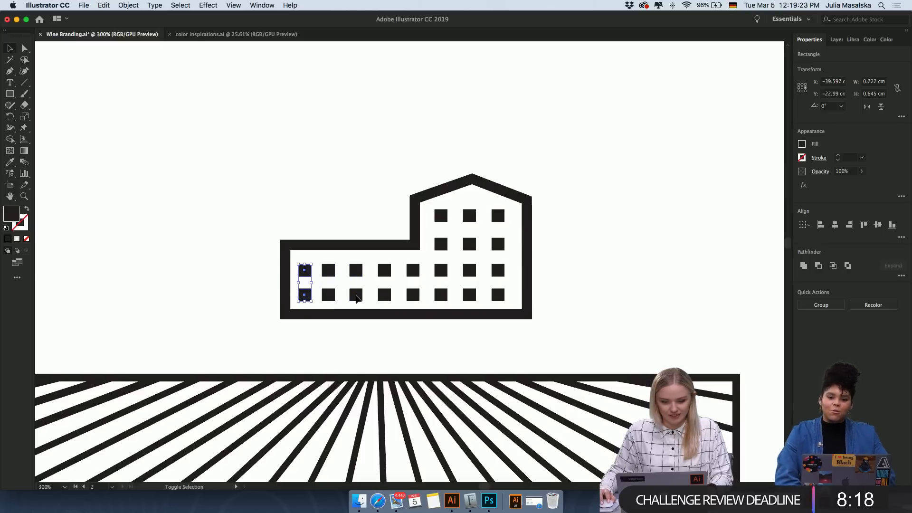
pyautogui.click(625, 264)
# Delete all twelve windows in the tower.
pyautogui.press('super+0')
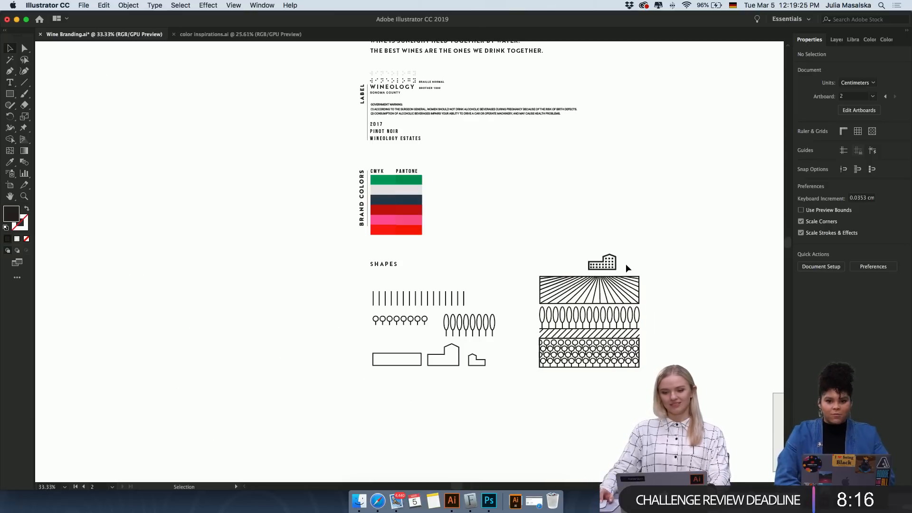
pyautogui.scroll(2, 625, 263)
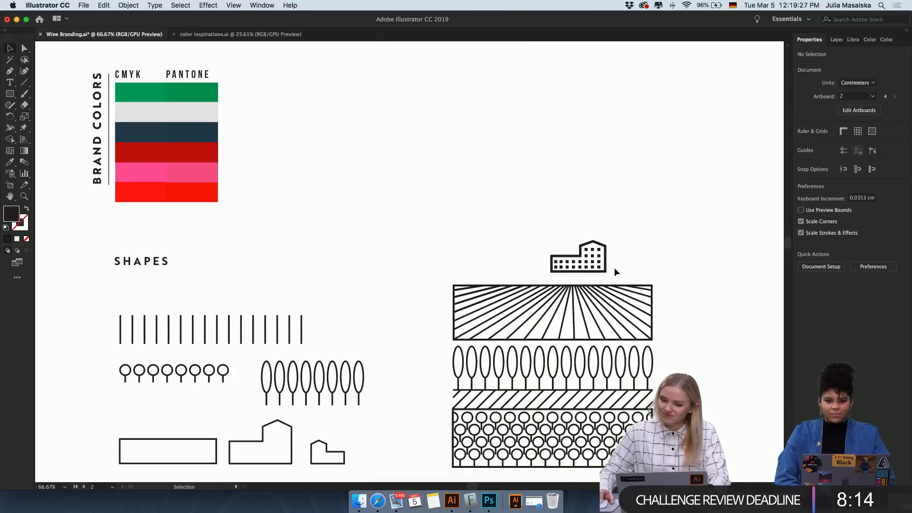
pyautogui.scroll(5, 614, 267)
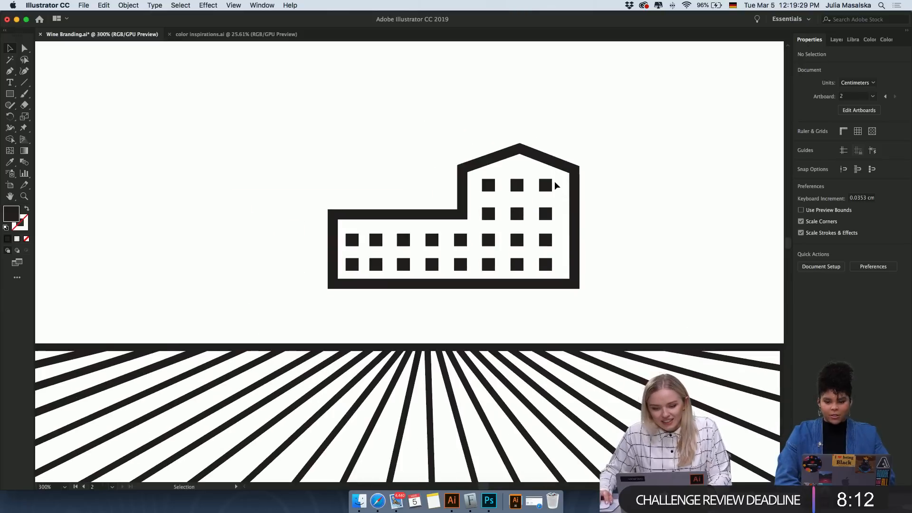
pyautogui.moveTo(556, 178); pyautogui.dragTo(479, 272)
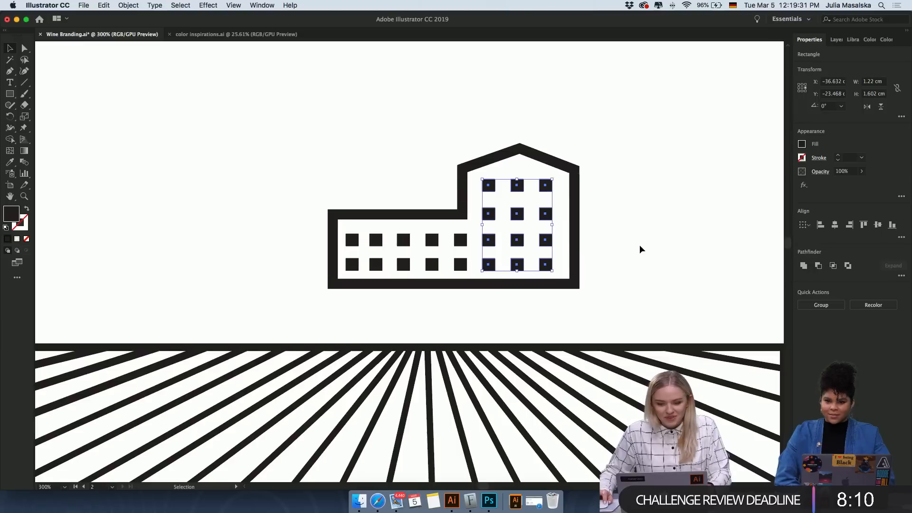
pyautogui.press('Delete')
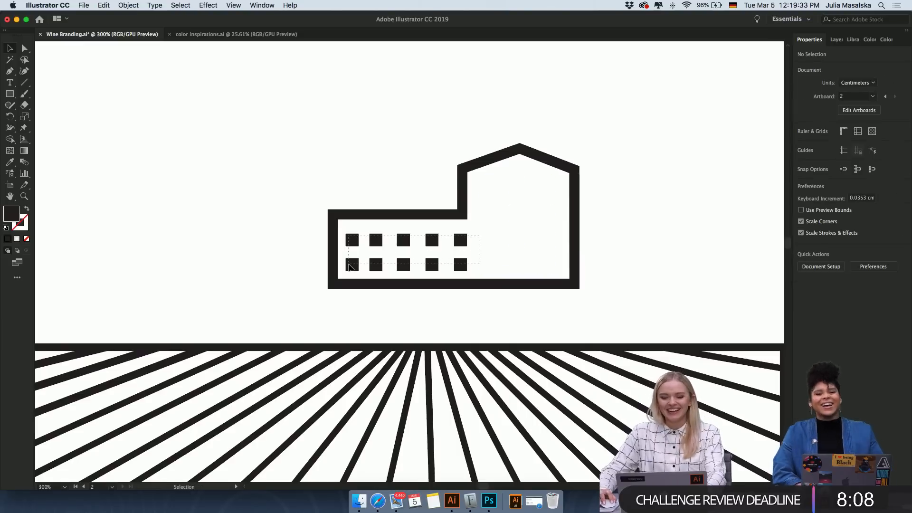
# Distribute the horizontal spacing of the low wing's ten windows, selected together.
pyautogui.scroll(-1, 517, 256)
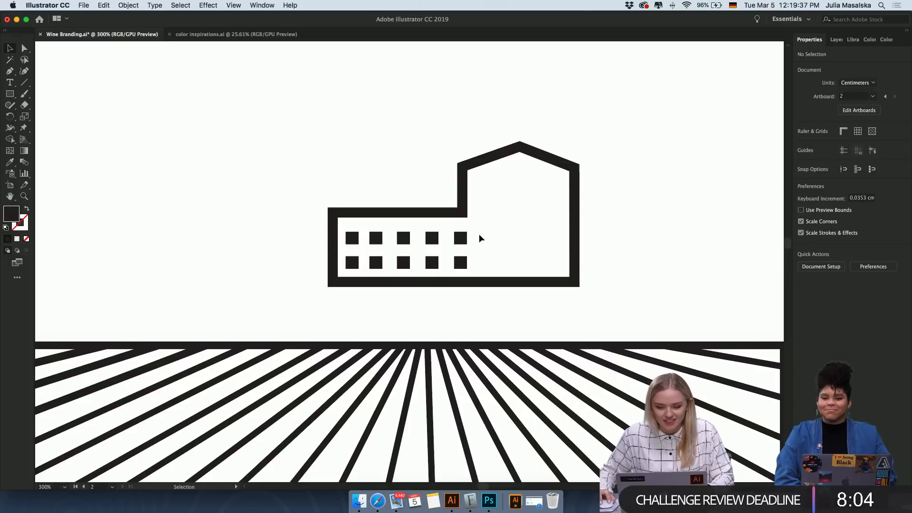
pyautogui.moveTo(366, 268); pyautogui.dragTo(342, 270)
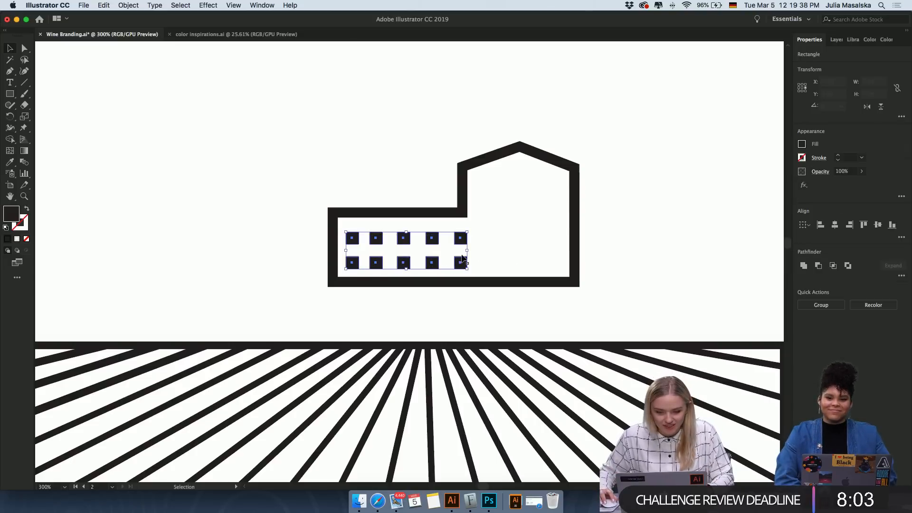
pyautogui.click(901, 278)
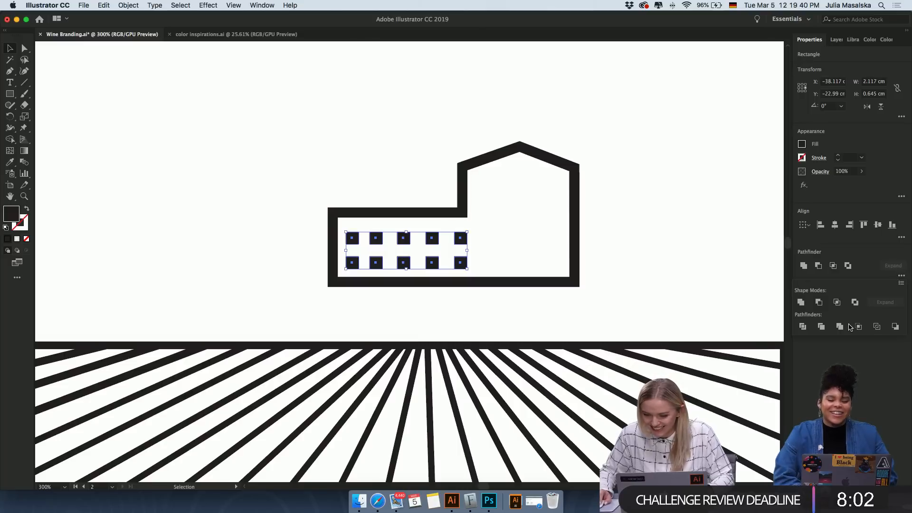
pyautogui.click(901, 237)
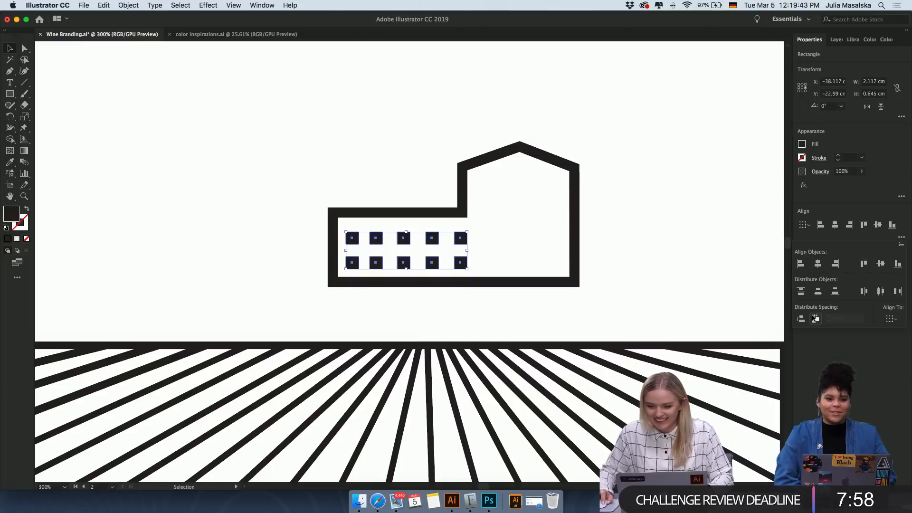
pyautogui.click(814, 318)
pyautogui.click(656, 257)
# Distribute the upper row of five wing windows on its own with equal horizontal spacing.
pyautogui.click(513, 243)
pyautogui.moveTo(501, 241); pyautogui.dragTo(361, 244)
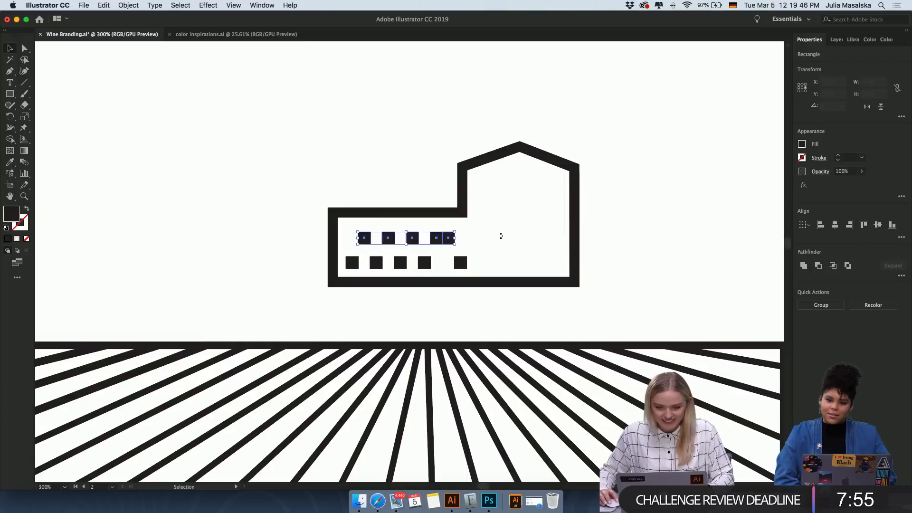
pyautogui.click(901, 237)
pyautogui.click(815, 318)
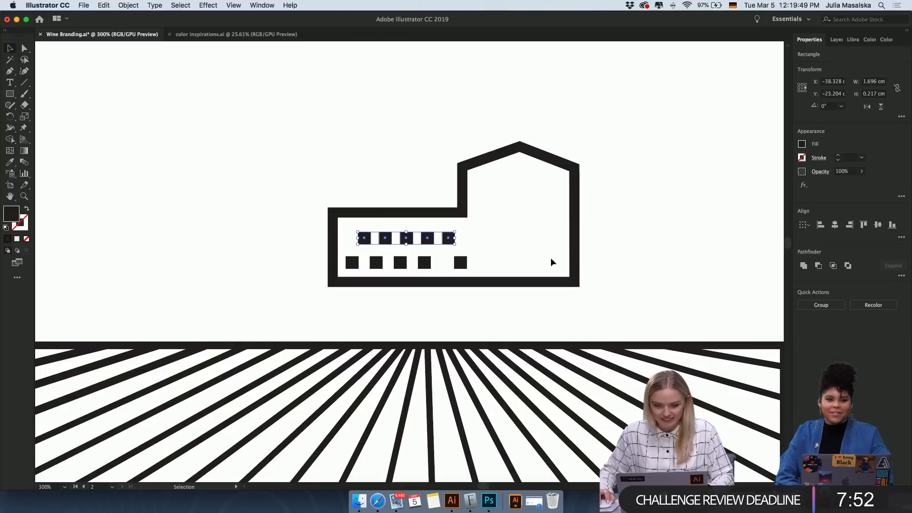
# Delete the wing's lower window row and select the remaining upper row of five windows.
pyautogui.moveTo(475, 259); pyautogui.dragTo(349, 264)
pyautogui.press('Delete')
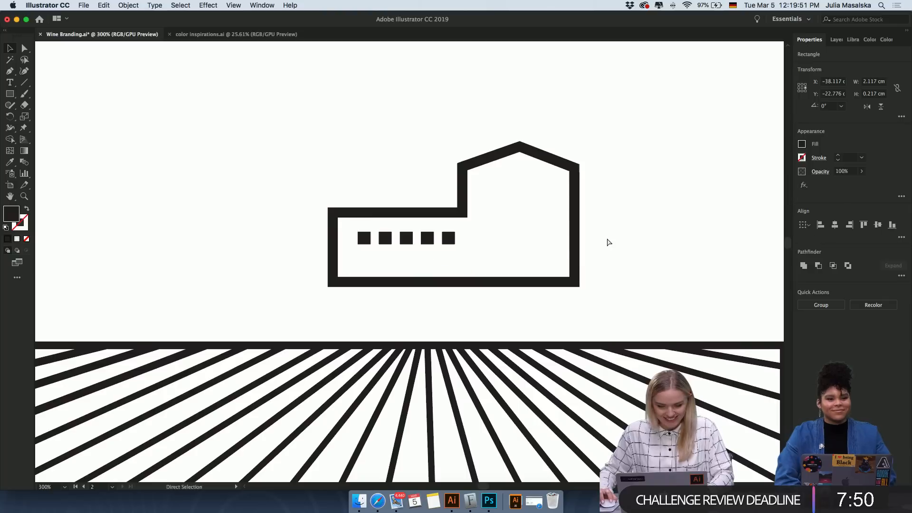
pyautogui.moveTo(383, 239); pyautogui.dragTo(364, 240)
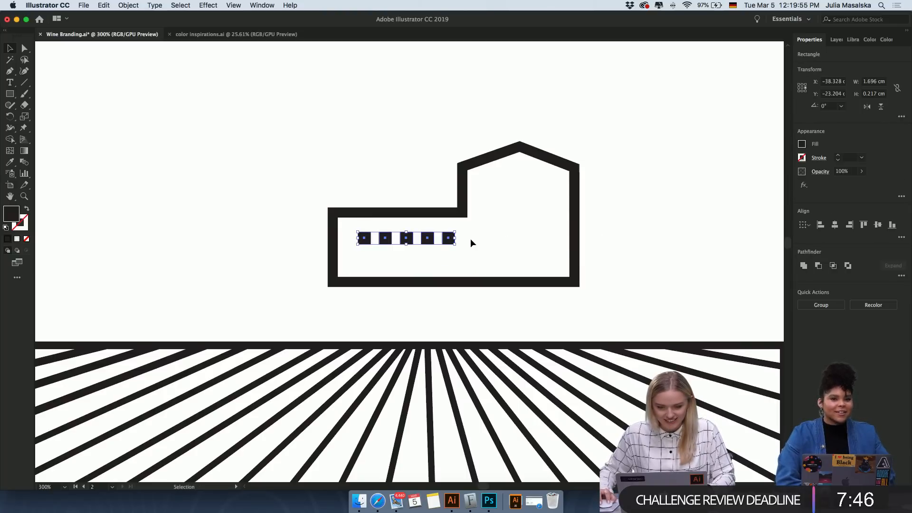
# Widen the row of five black windows on both sides to about 2.04 cm, keeping its height.
pyautogui.click(469, 239)
pyautogui.moveTo(461, 232); pyautogui.dragTo(350, 238)
pyautogui.moveTo(454, 241); pyautogui.dragTo(468, 241)
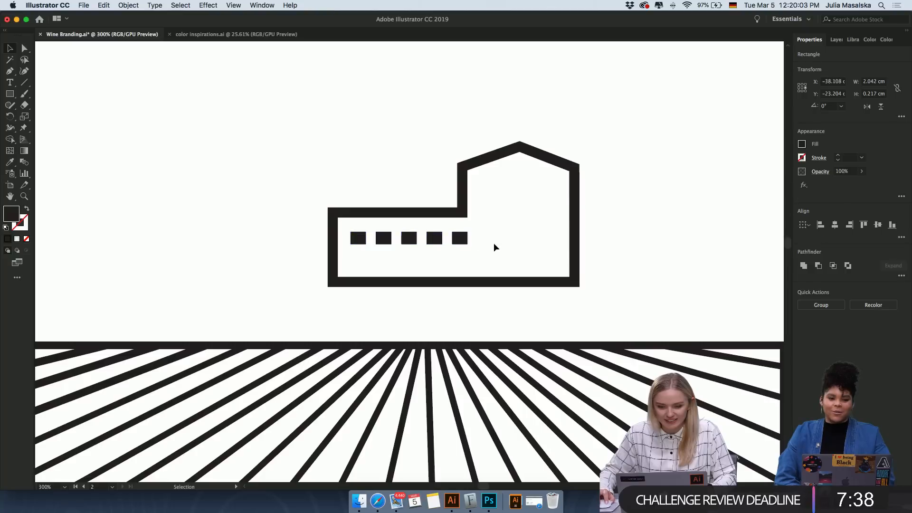
pyautogui.click(494, 243)
# Duplicate the row of five windows directly below to form a second row in the low wing.
pyautogui.click(392, 243)
pyautogui.moveTo(388, 243); pyautogui.dragTo(389, 264)
pyautogui.click(515, 244)
pyautogui.hscroll(2, 516, 244)
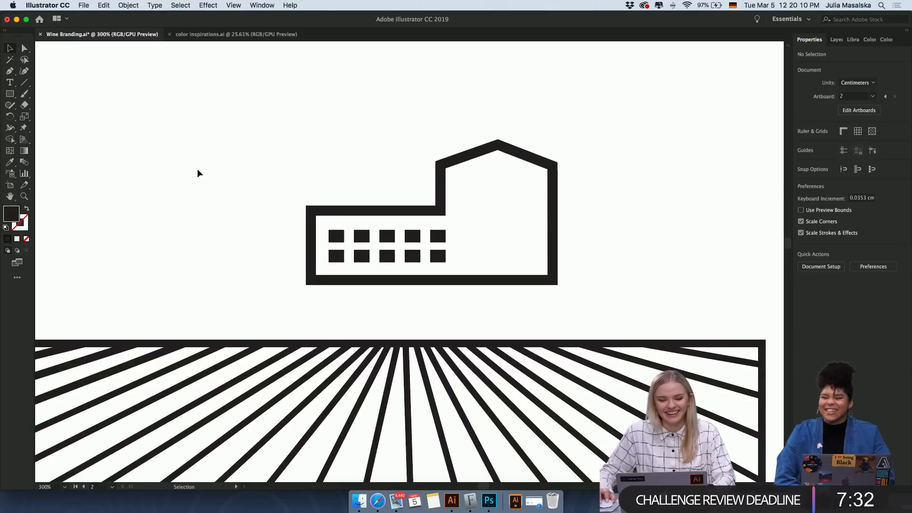
# Draw a vertical Pen line up from the tall building's base and swap it to a 1 pt black stroke without fill.
pyautogui.click(9, 73)
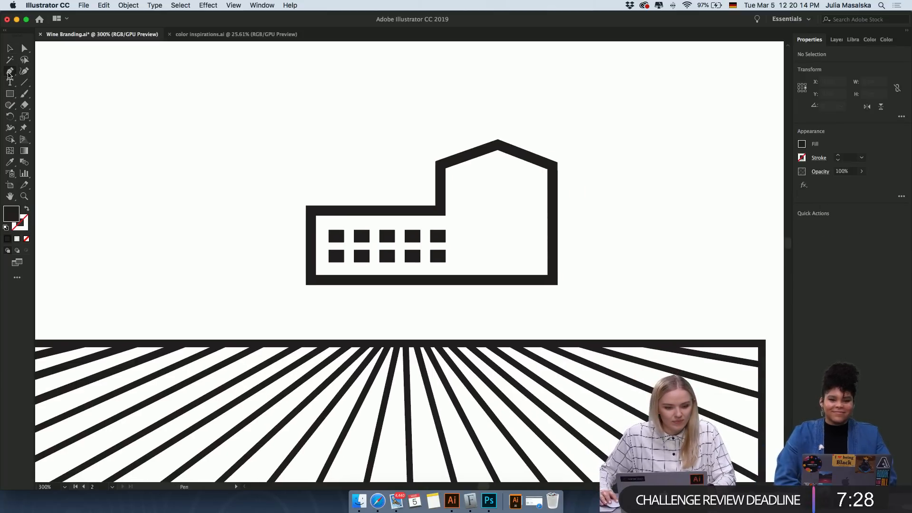
pyautogui.click(480, 280)
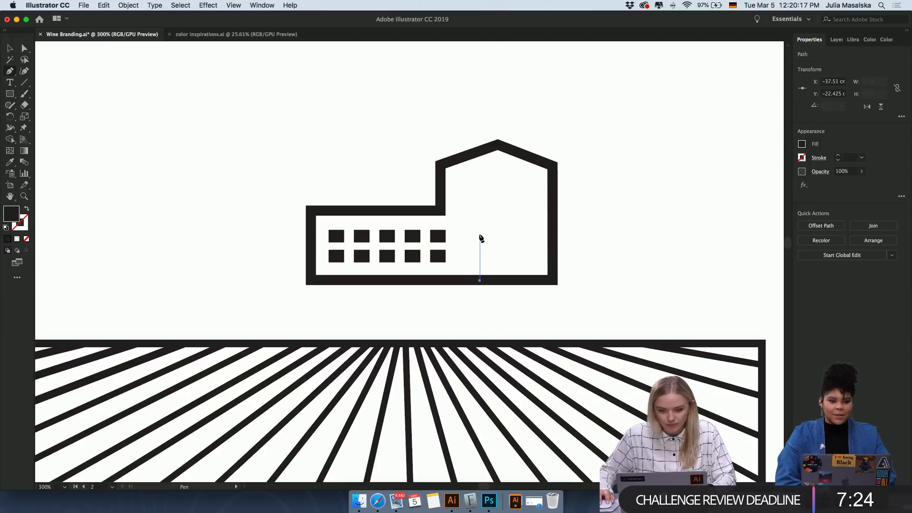
pyautogui.click(479, 234)
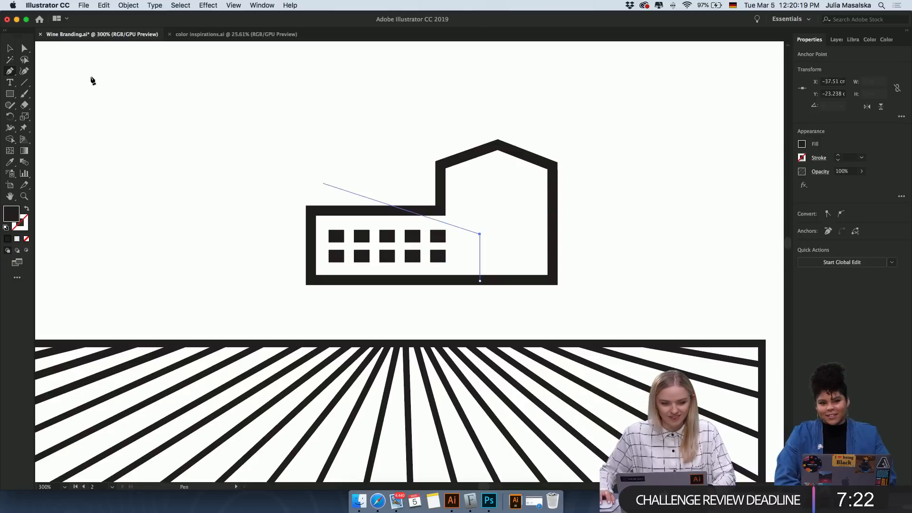
pyautogui.click(10, 48)
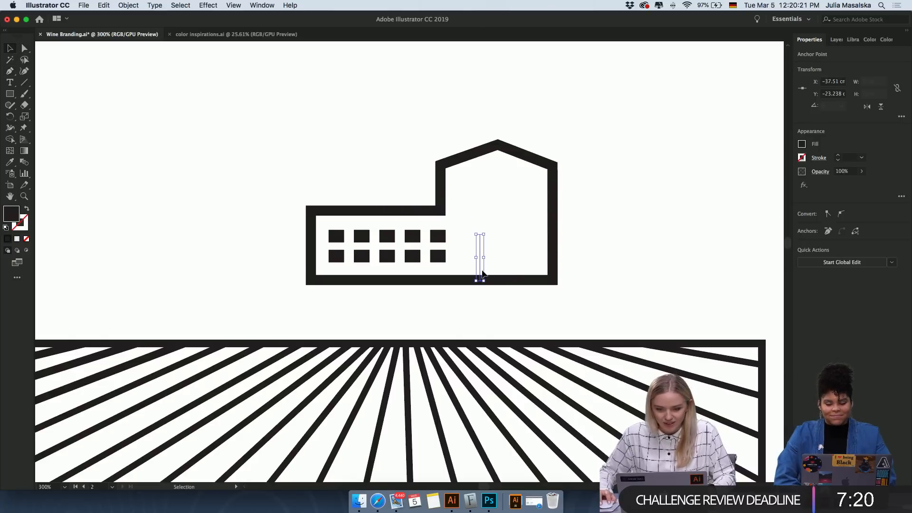
pyautogui.hotkey('shift', 'x')
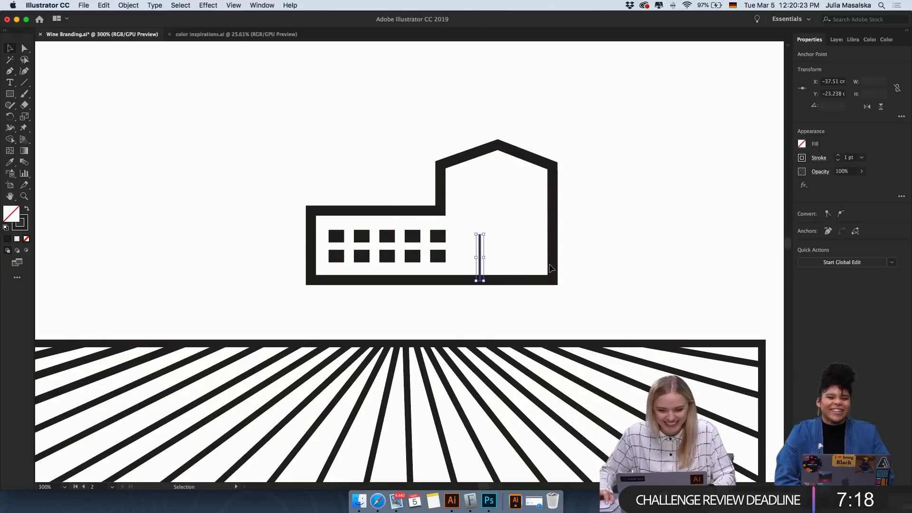
# Duplicate the vertical line horizontally to its right to form the second door post.
pyautogui.scroll(3, 550, 268)
pyautogui.scroll(-1, 549, 268)
pyautogui.scroll(2, 549, 268)
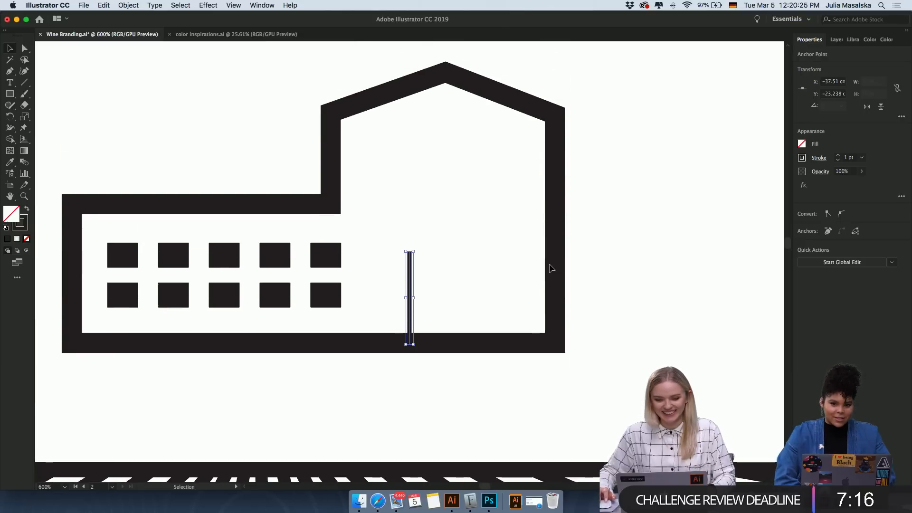
pyautogui.moveTo(411, 318); pyautogui.dragTo(466, 319)
pyautogui.click(516, 315)
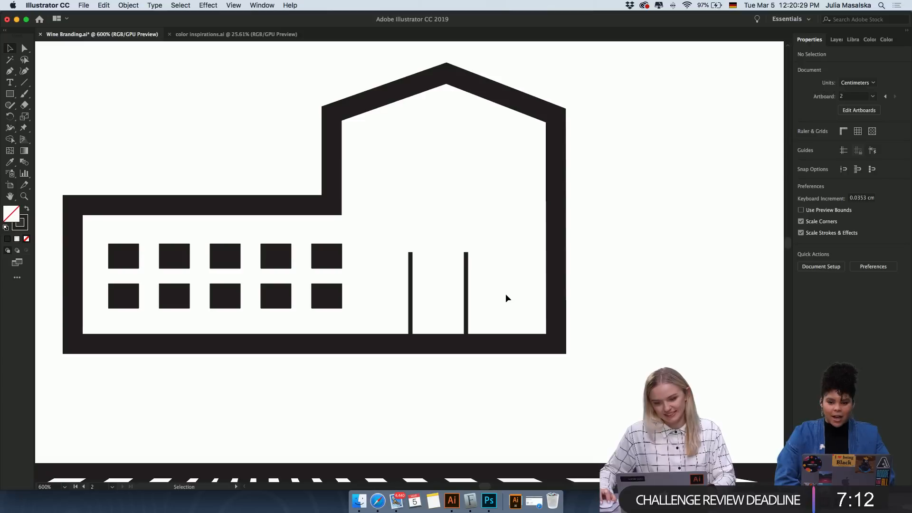
# Draw an arc about 0.233 by 0.358 cm with the Curvature tool, from above the doorway's middle to the right post's top.
pyautogui.click(24, 71)
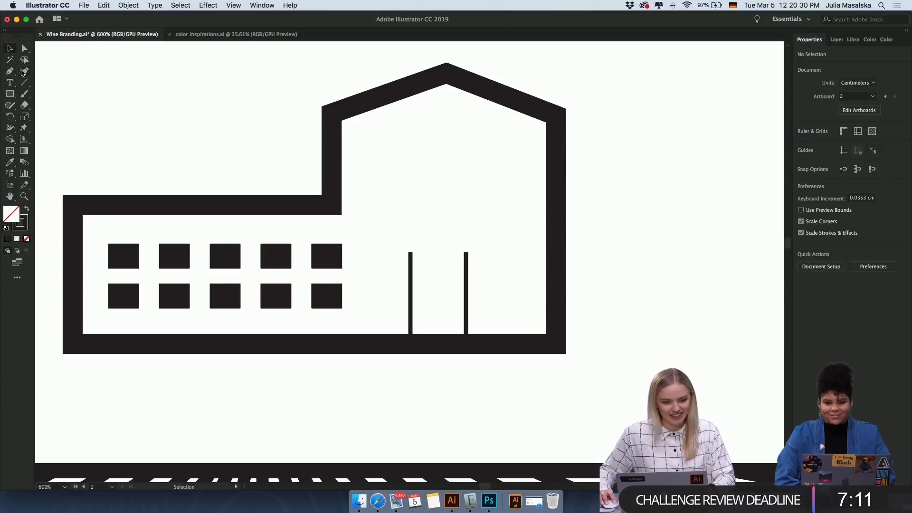
pyautogui.click(439, 211)
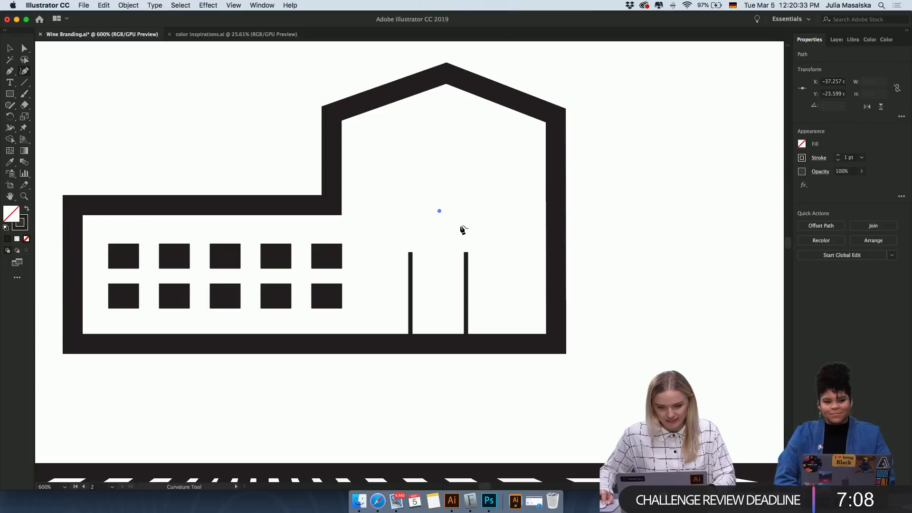
pyautogui.click(457, 223)
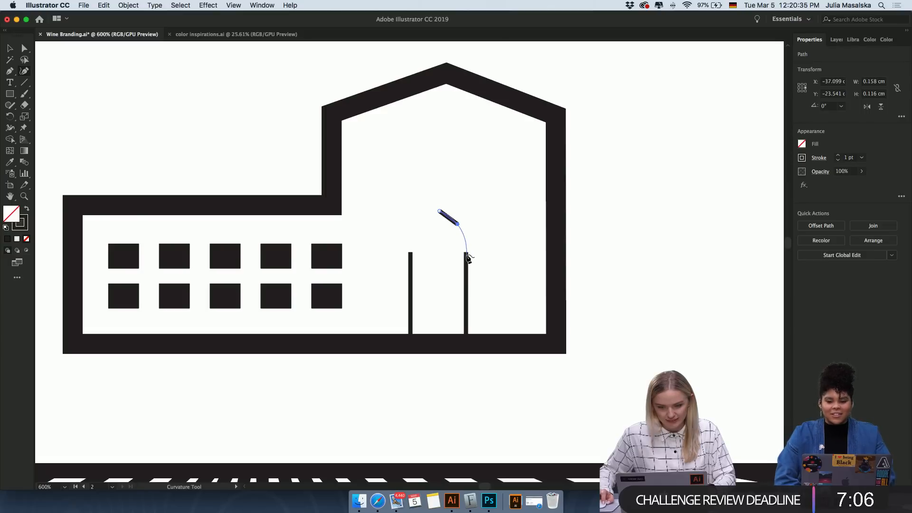
pyautogui.click(466, 253)
pyautogui.press('super+z')
pyautogui.scroll(10, 462, 244)
pyautogui.scroll(-3, 465, 245)
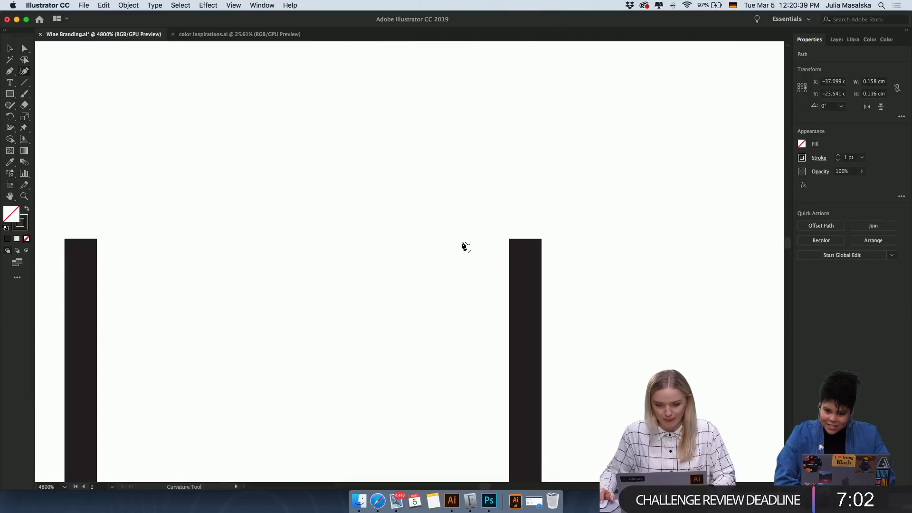
pyautogui.click(527, 237)
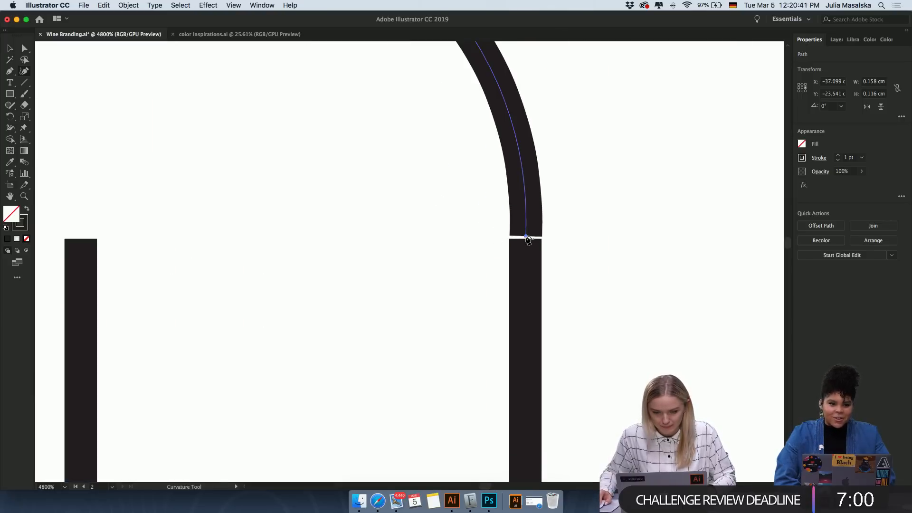
pyautogui.press('Escape')
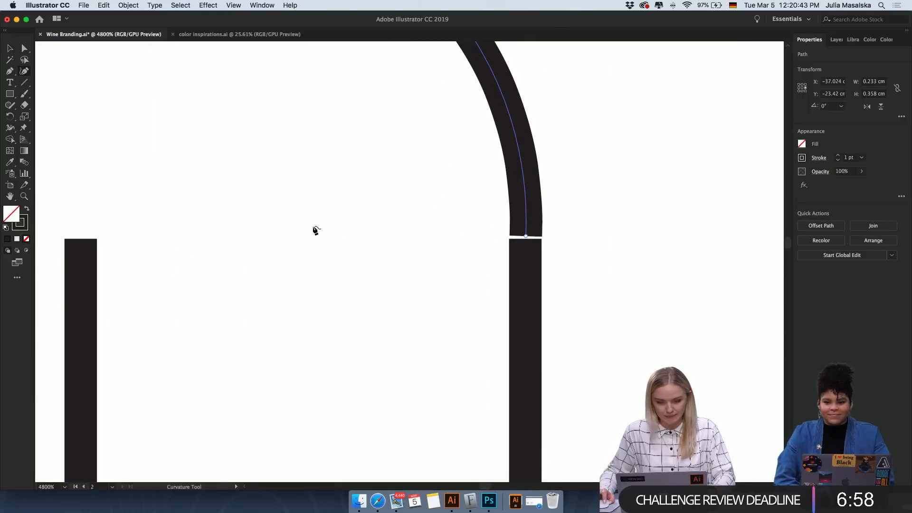
# Adjust the direction handle at the arc's lower end so the curve meets the right post vertically.
pyautogui.scroll(-4, 408, 272)
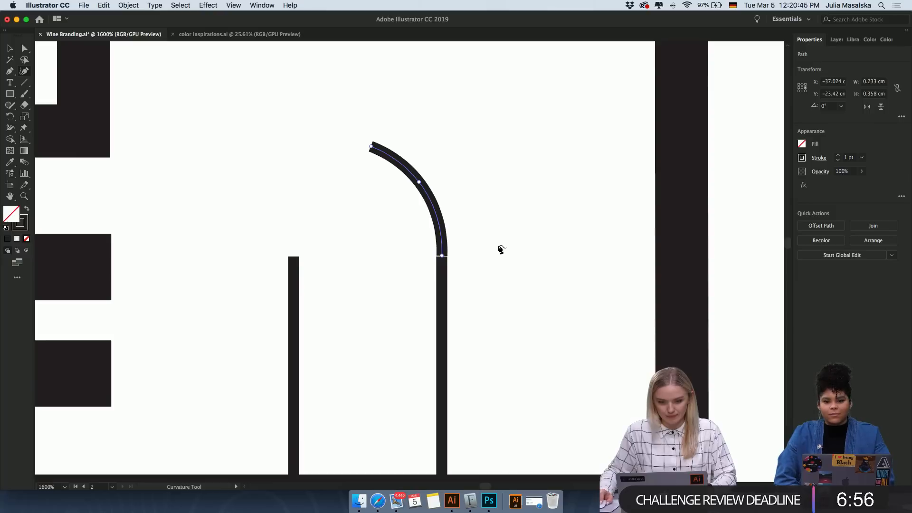
pyautogui.scroll(2, 499, 249)
pyautogui.scroll(2, 500, 249)
pyautogui.hscroll(-1, 500, 249)
pyautogui.click(24, 49)
pyautogui.scroll(3, 463, 299)
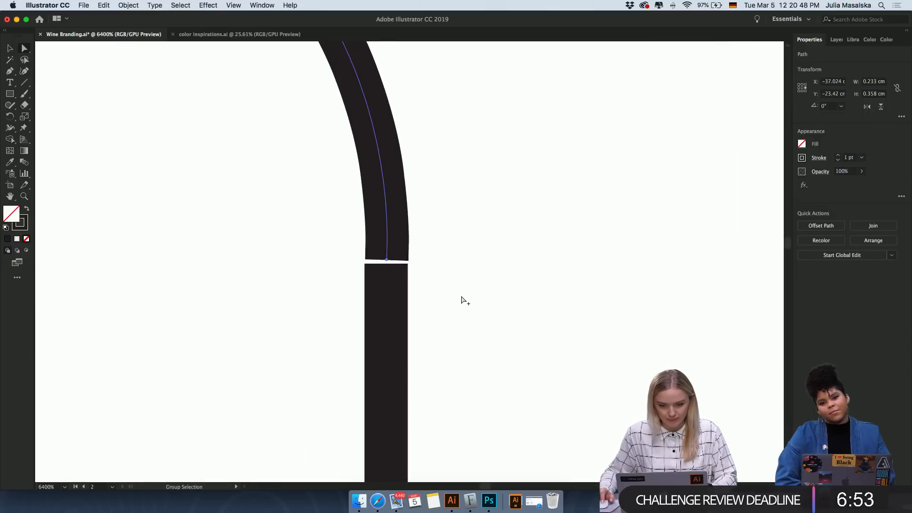
pyautogui.click(386, 260)
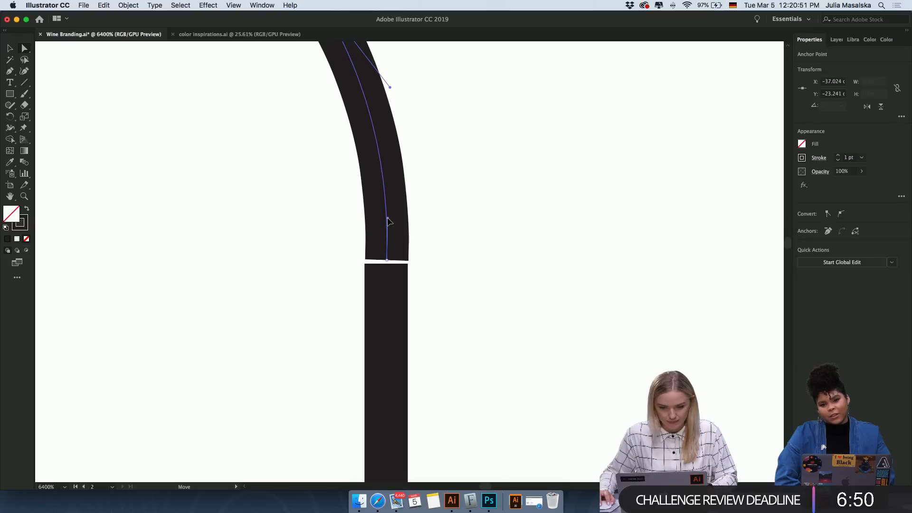
pyautogui.moveTo(386, 198); pyautogui.dragTo(387, 195)
pyautogui.click(446, 256)
# Move the whole arc slightly down to close the gap above the right door post.
pyautogui.keyDown('alt'); pyautogui.scroll(-3, 448, 266); pyautogui.keyUp('alt')
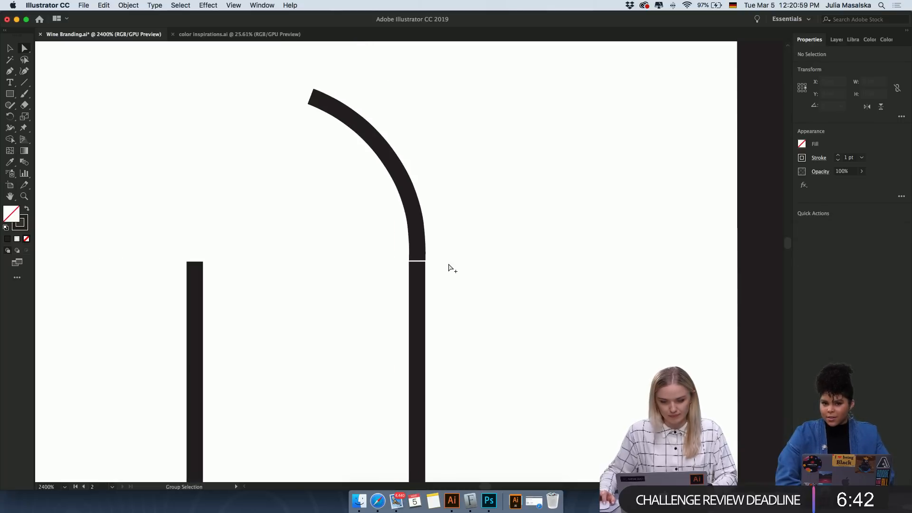
pyautogui.scroll(2, 449, 267)
pyautogui.click(326, 140)
pyautogui.click(11, 49)
pyautogui.click(425, 185)
pyautogui.keyDown('alt'); pyautogui.scroll(4, 434, 264); pyautogui.keyUp('alt')
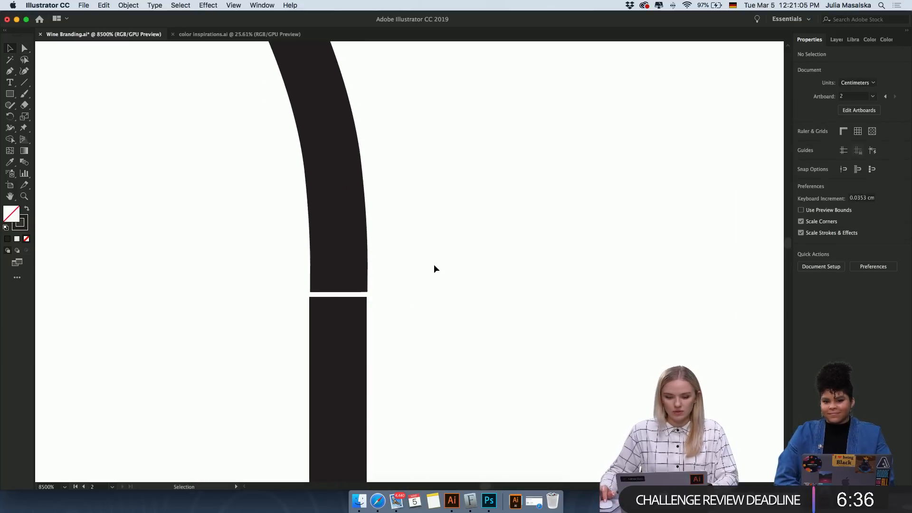
pyautogui.click(338, 267)
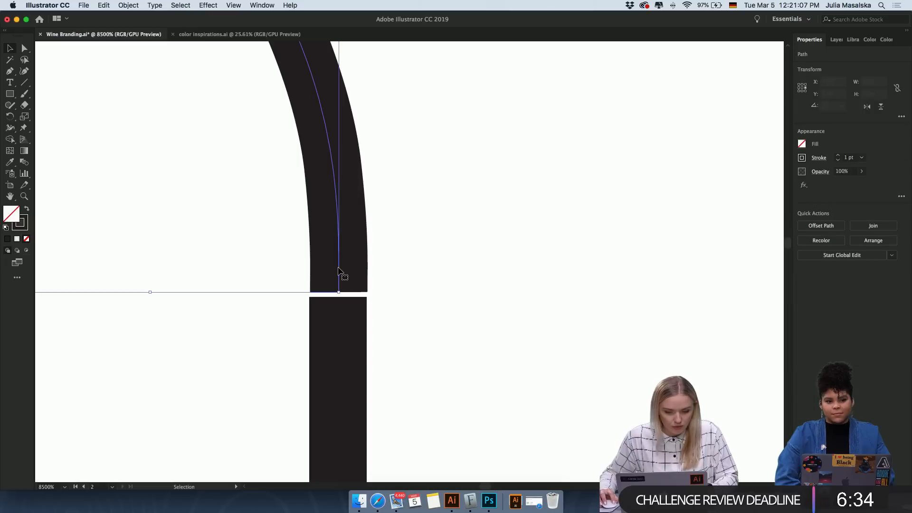
pyautogui.moveTo(340, 272); pyautogui.dragTo(341, 277)
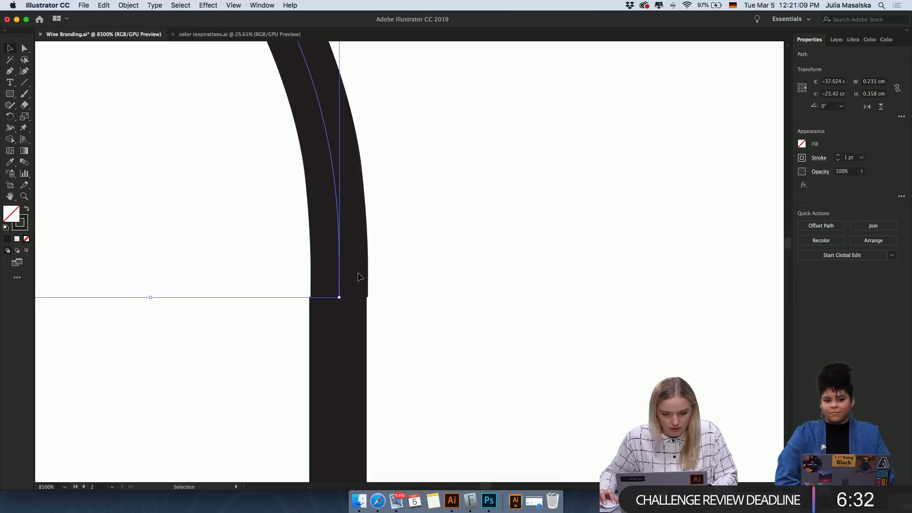
# Nudge the arc slightly left until its edges line up with the right door post.
pyautogui.scroll(4, 365, 299)
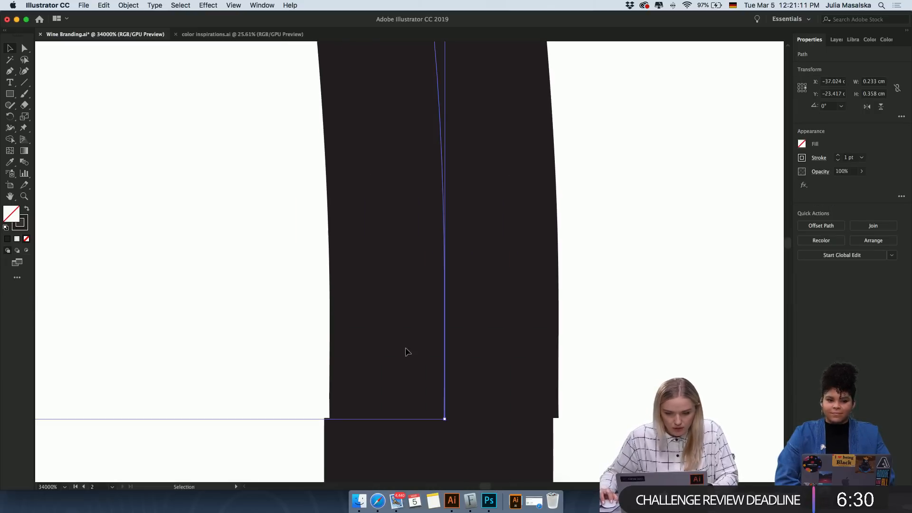
pyautogui.moveTo(445, 356); pyautogui.dragTo(443, 357)
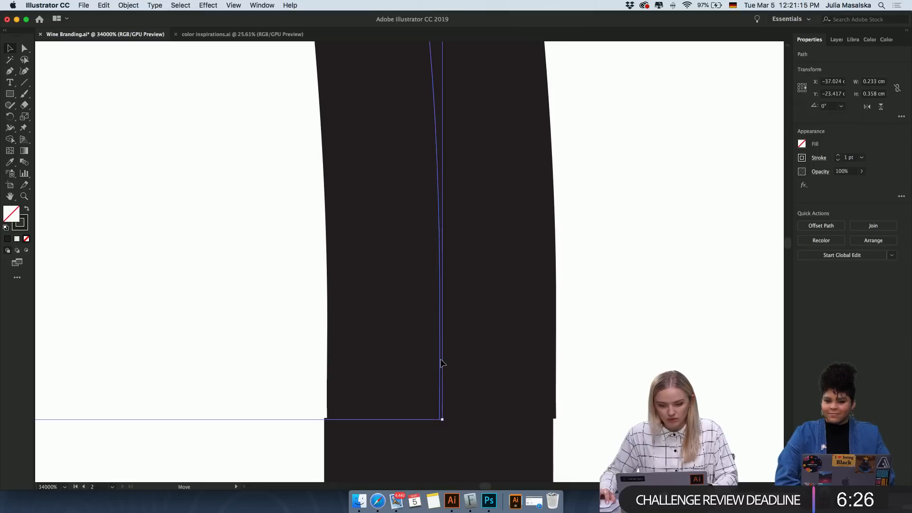
pyautogui.moveTo(442, 359); pyautogui.dragTo(440, 360)
pyautogui.click(614, 371)
pyautogui.scroll(-5, 614, 369)
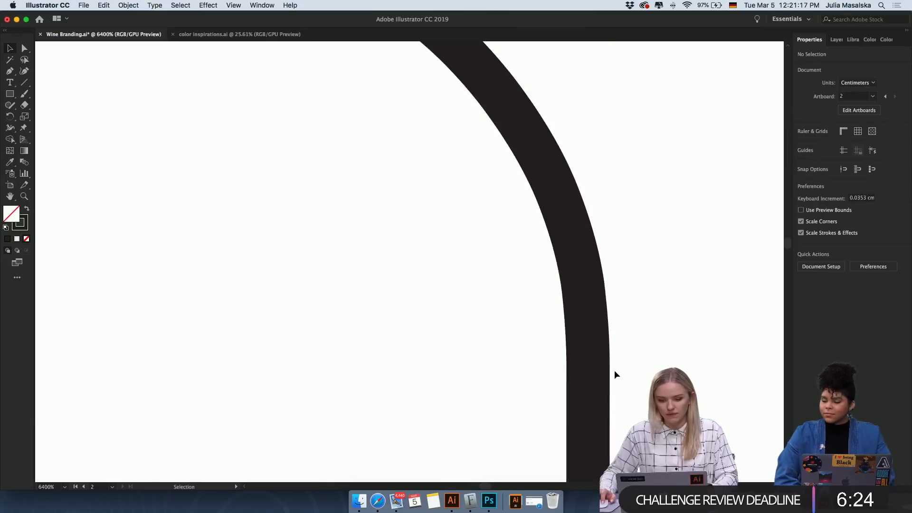
pyautogui.scroll(-1, 614, 369)
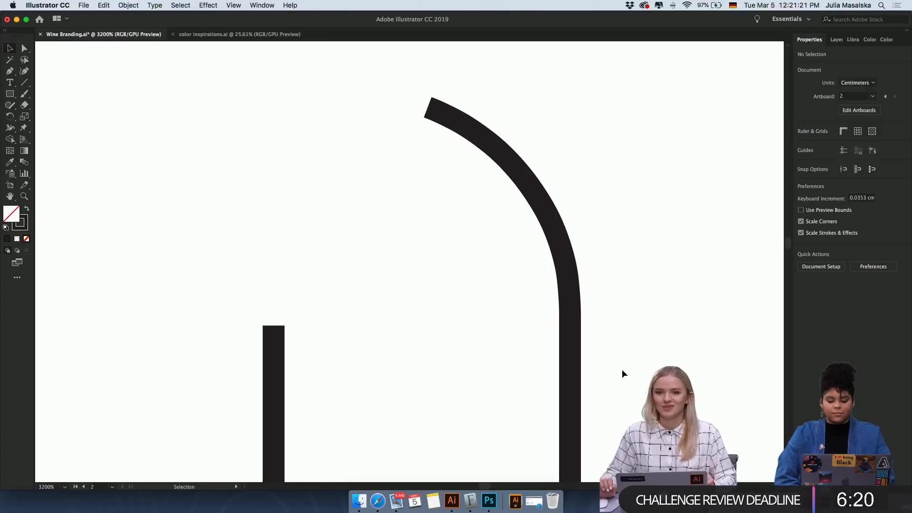
# Copy the right arc of the doorway and paste a duplicate of it.
pyautogui.click(535, 194)
pyautogui.press('a')
pyautogui.press('super+c')
pyautogui.press('super+v')
pyautogui.press('v')
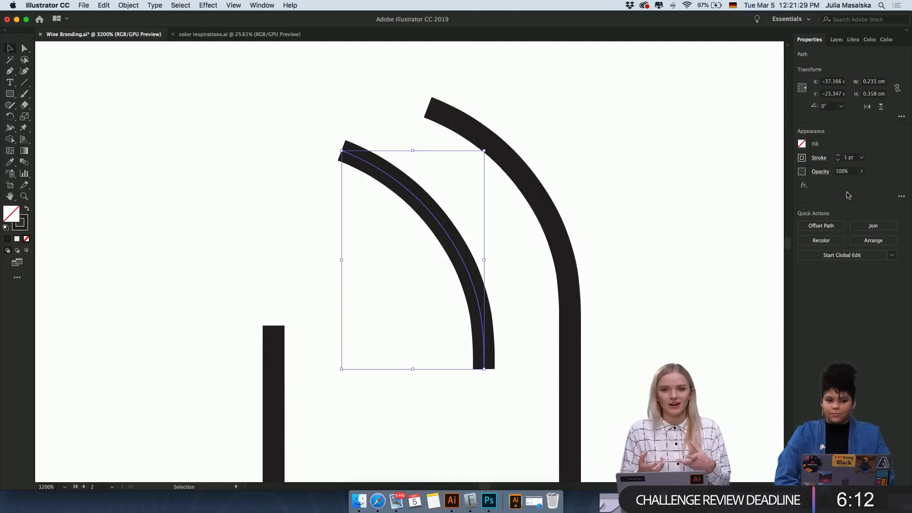
# Reflect the pasted arc across the vertical axis.
pyautogui.rightClick(459, 253)
pyautogui.moveTo(498, 400)
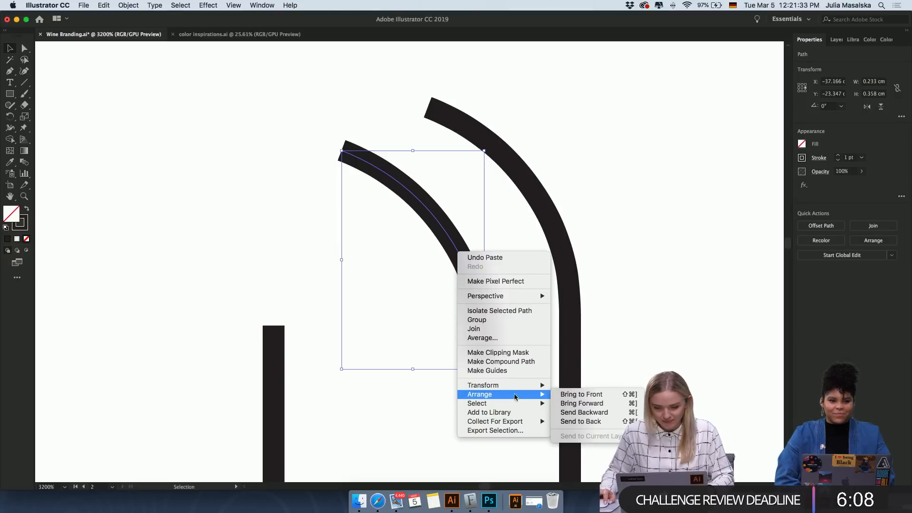
pyautogui.moveTo(532, 387)
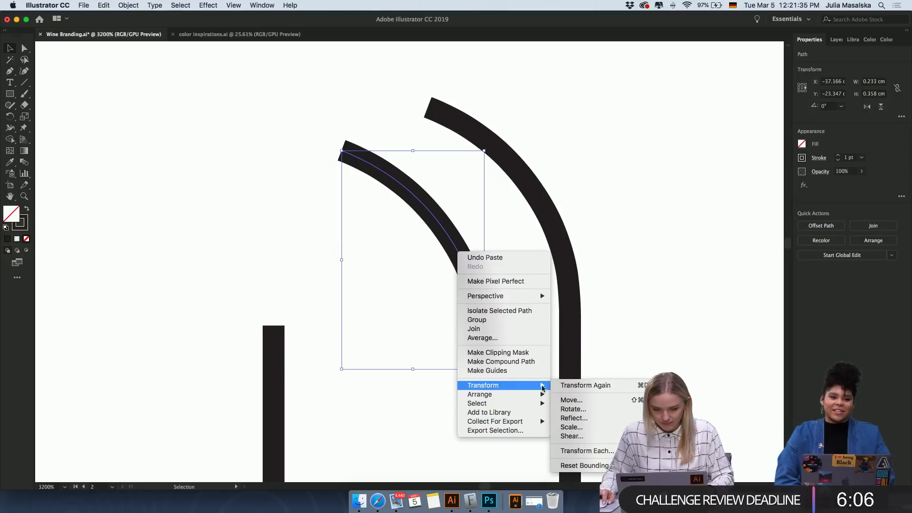
pyautogui.click(573, 417)
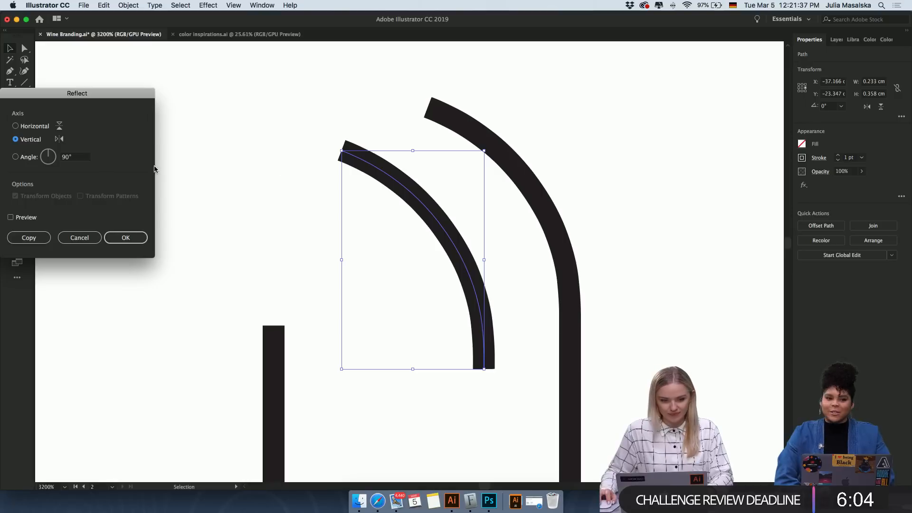
pyautogui.click(126, 237)
# Place the mirrored arc on top of the left door post and align its lower end with the post's edges.
pyautogui.moveTo(369, 256); pyautogui.dragTo(299, 210)
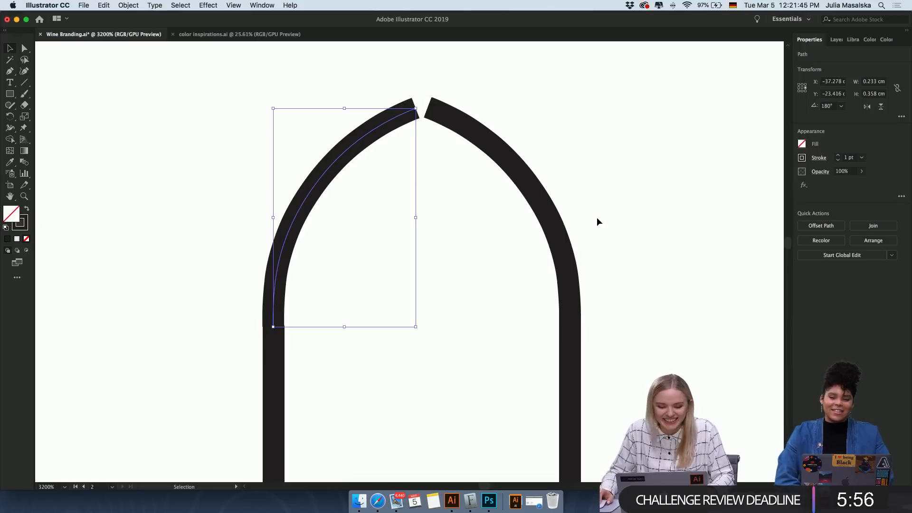
pyautogui.scroll(1, 306, 253)
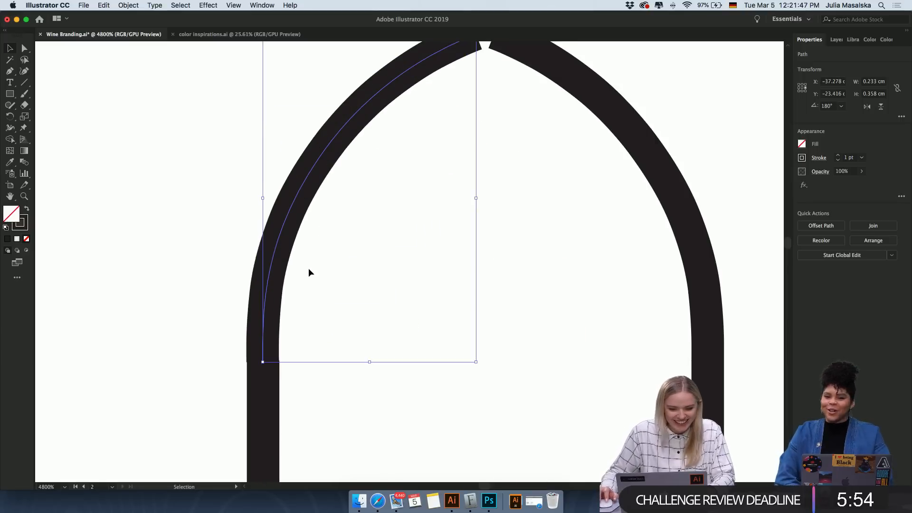
pyautogui.scroll(3, 252, 434)
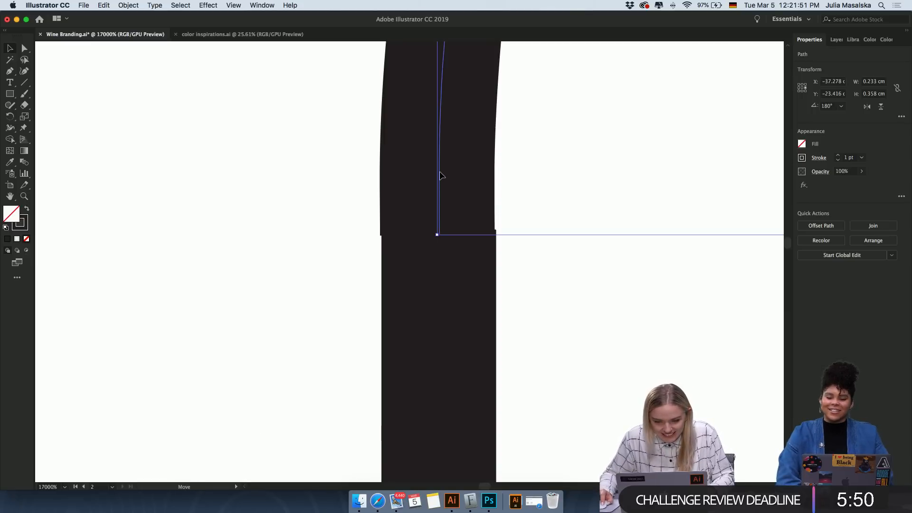
pyautogui.click(576, 279)
pyautogui.scroll(-5, 576, 280)
pyautogui.scroll(-3, 576, 280)
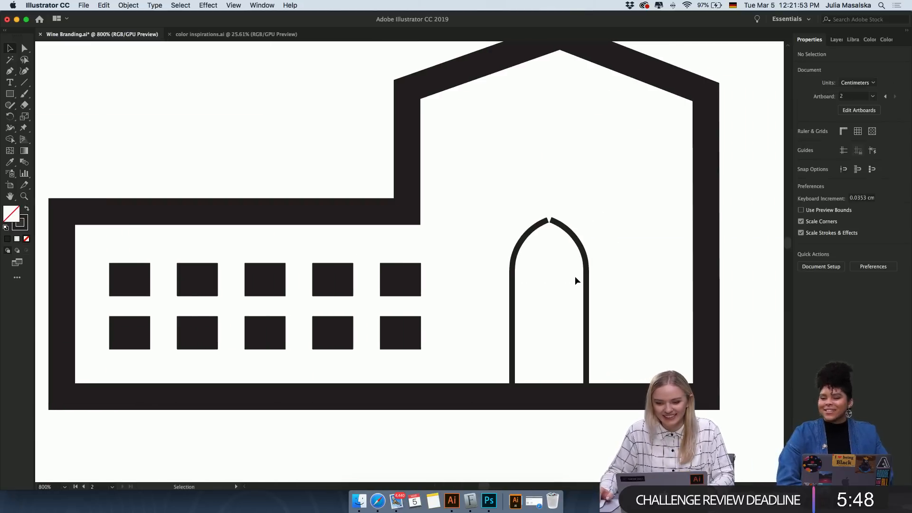
pyautogui.scroll(4, 575, 280)
pyautogui.scroll(-4, 575, 278)
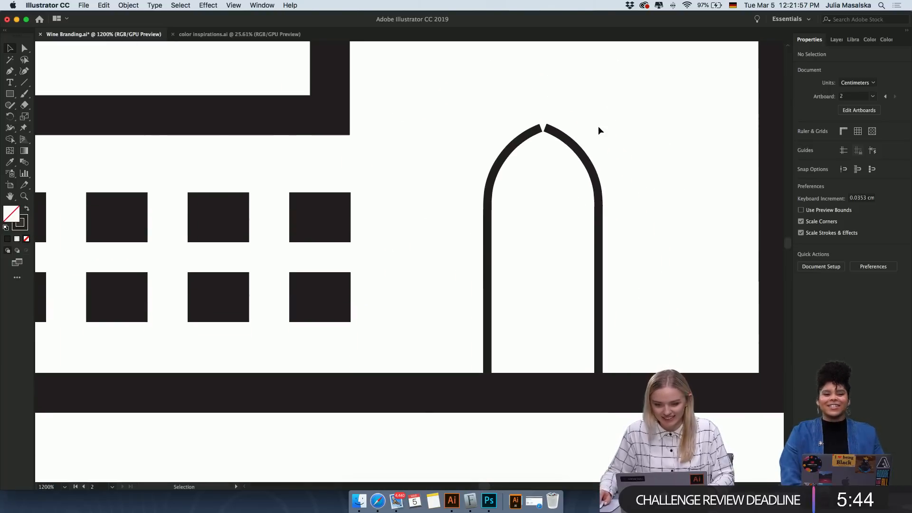
# Nudge the right half of the doorway left until the two arcs meet in a closed point.
pyautogui.moveTo(632, 170); pyautogui.dragTo(572, 292)
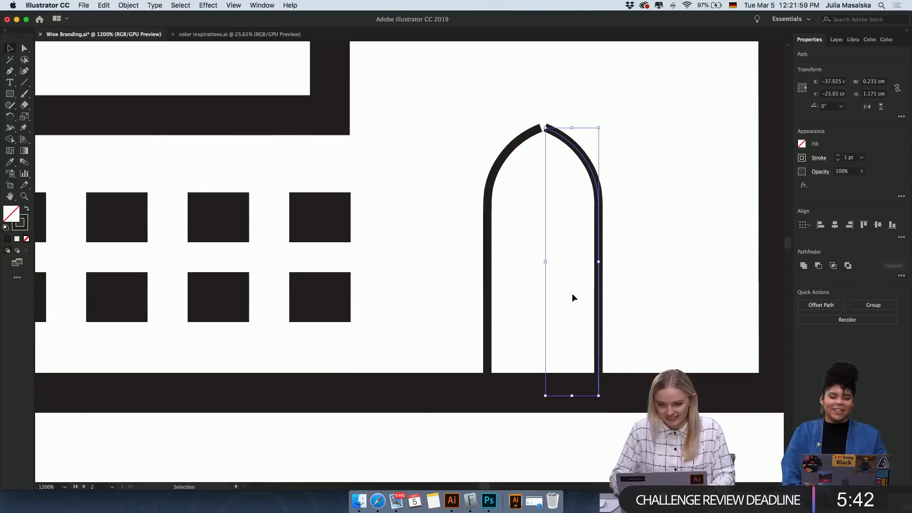
pyautogui.press('Left')
pyautogui.click(641, 220)
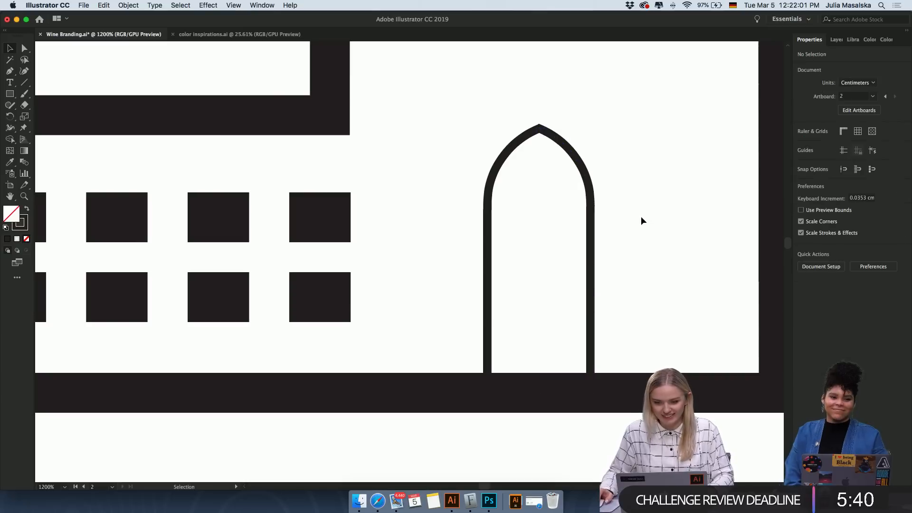
# Try to merge the door's arcs and posts into a single shape with Unite.
pyautogui.moveTo(596, 160); pyautogui.dragTo(470, 278)
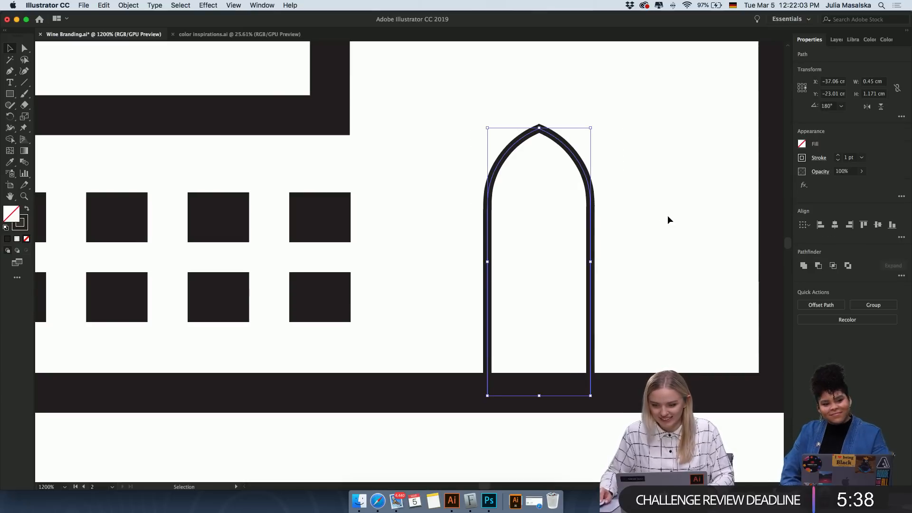
pyautogui.click(900, 275)
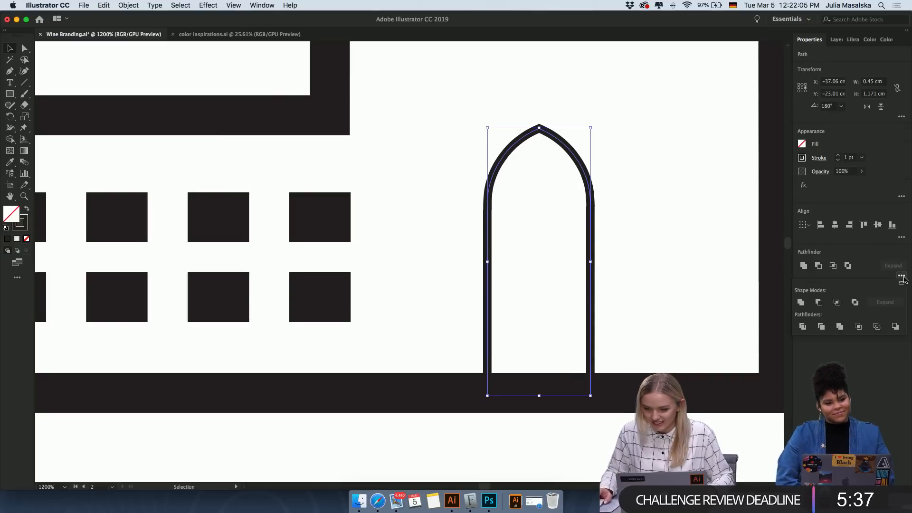
pyautogui.click(800, 302)
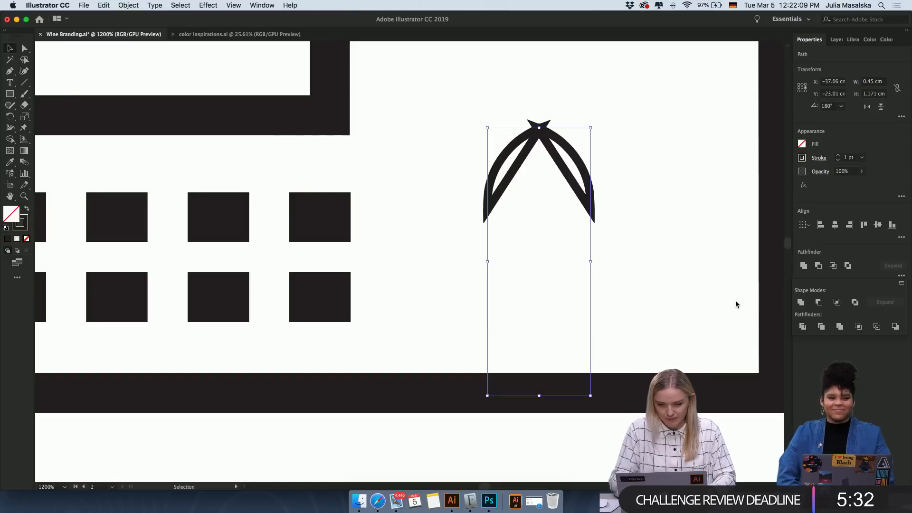
pyautogui.press('super+z')
pyautogui.press('super+z')
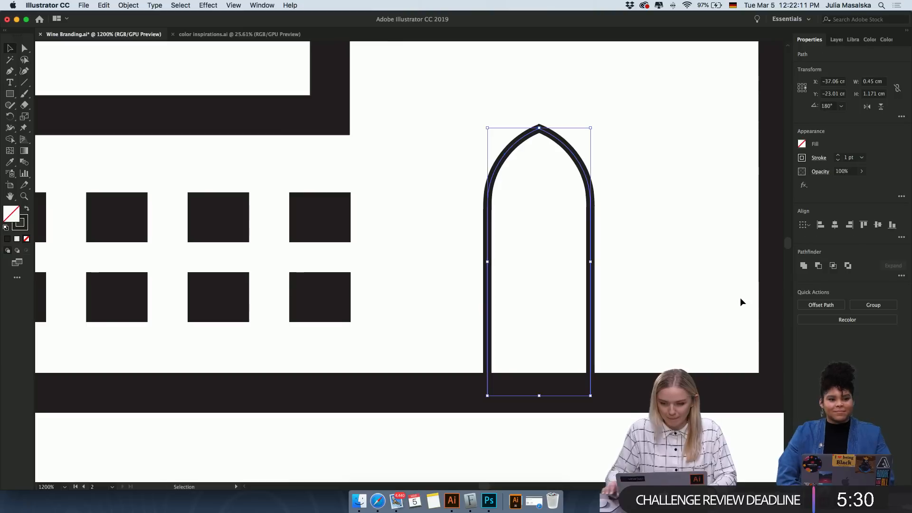
pyautogui.click(629, 310)
# Draw a straight horizontal line about 0.45 cm long with the Pen tool between the feet of the two door posts.
pyautogui.scroll(-4, 629, 311)
pyautogui.scroll(2, 628, 311)
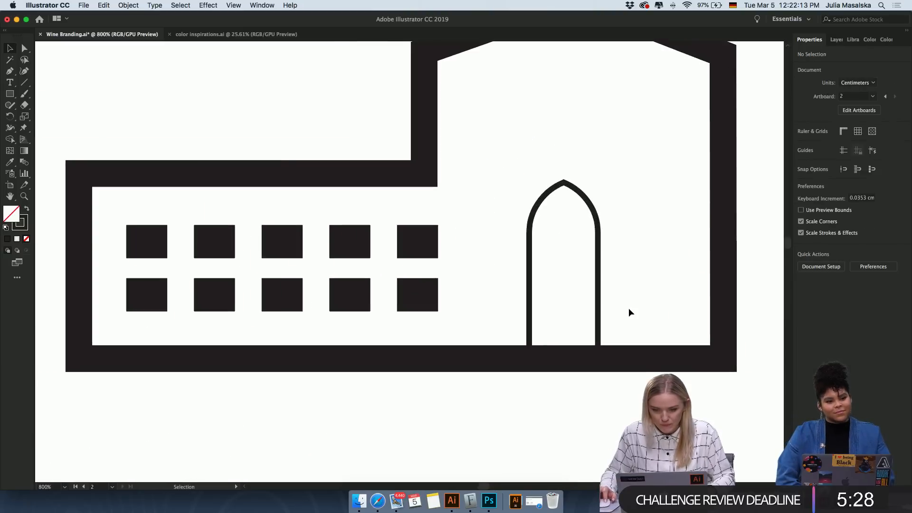
pyautogui.scroll(1, 628, 310)
pyautogui.click(12, 71)
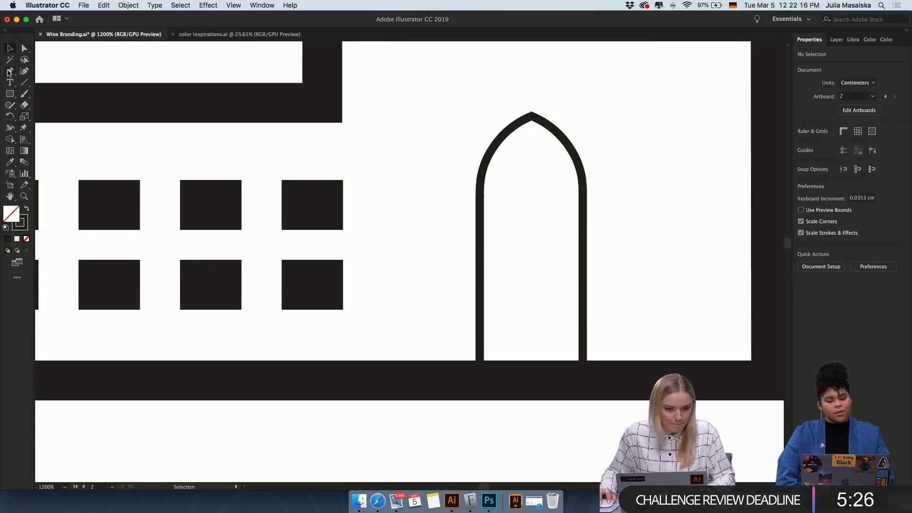
pyautogui.click(479, 375)
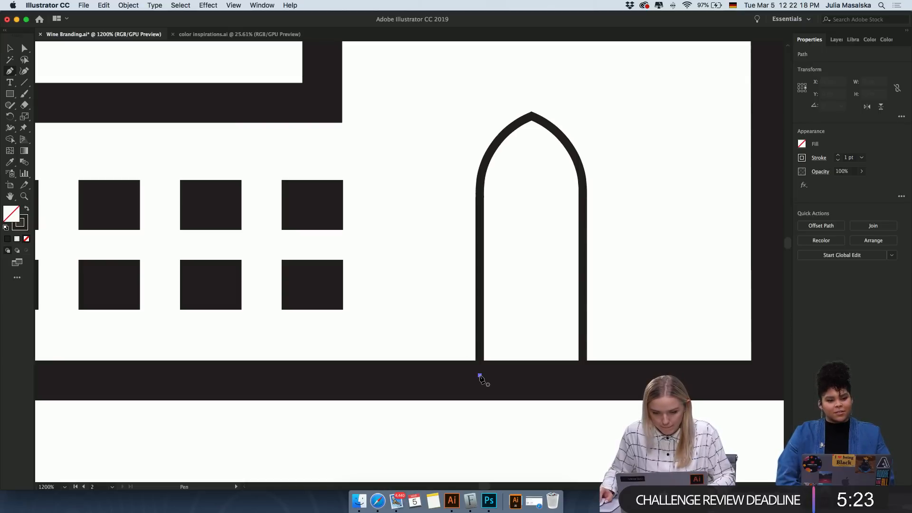
pyautogui.click(584, 378)
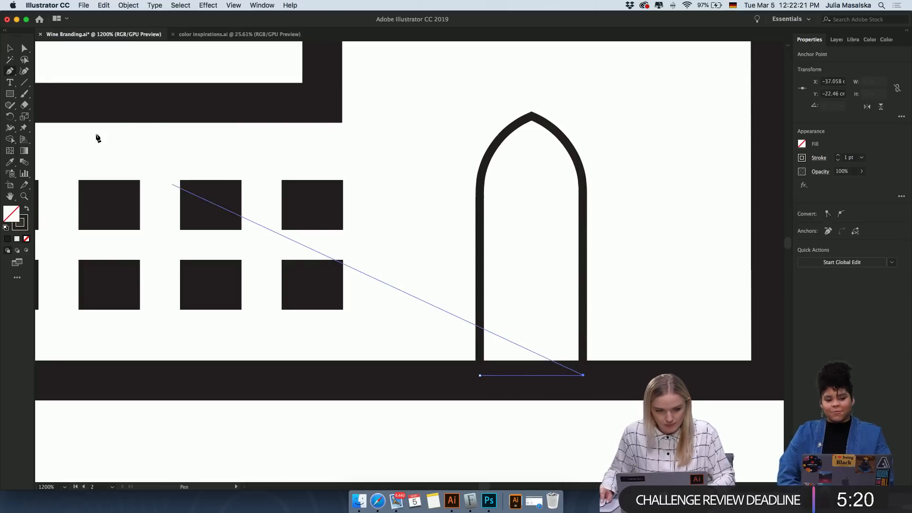
pyautogui.click(10, 48)
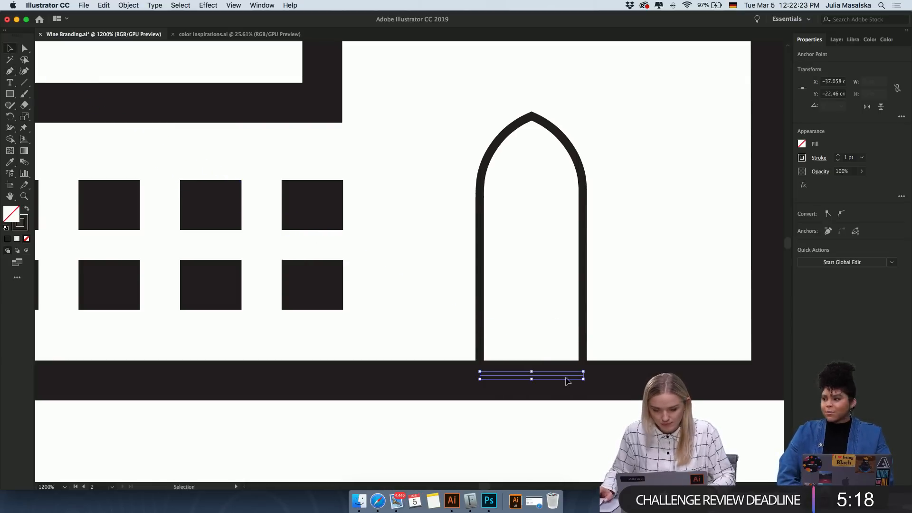
# Raise the horizontal line between the door posts so it forms a threshold just above the building's base wall.
pyautogui.scroll(2, 562, 379)
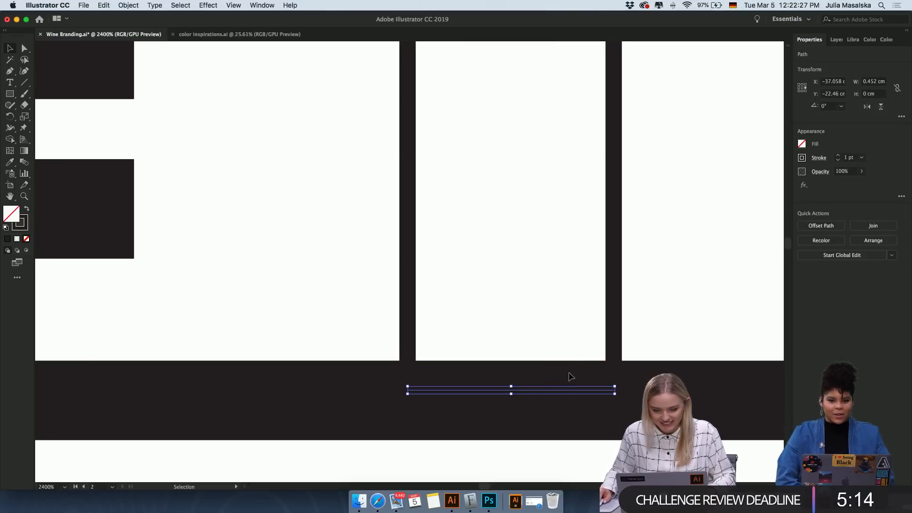
pyautogui.click(570, 395)
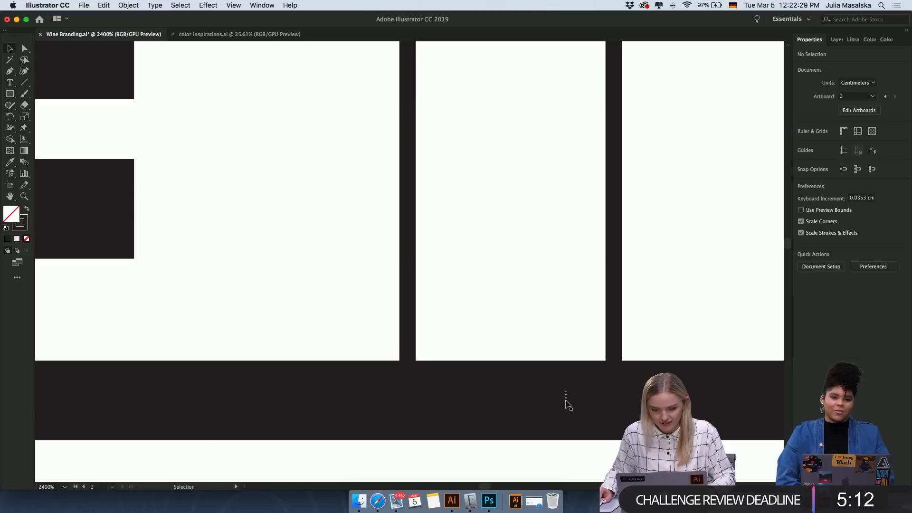
pyautogui.click(836, 40)
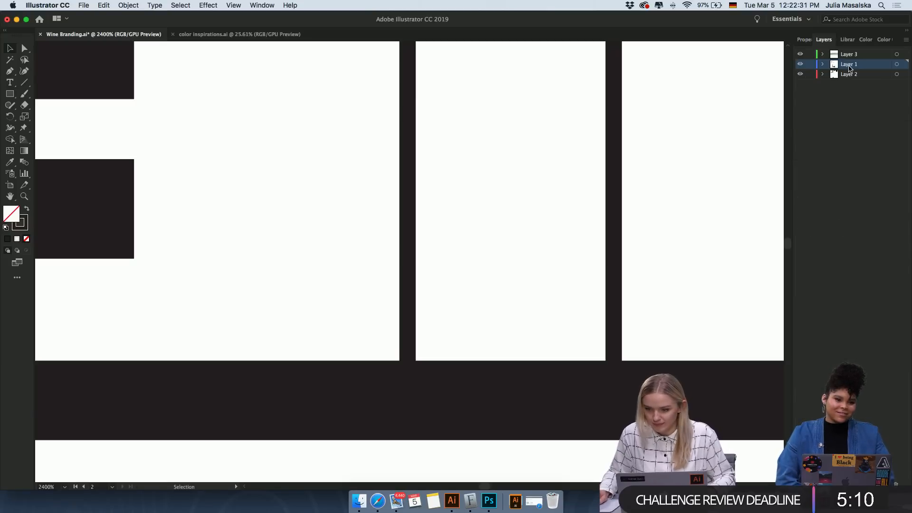
pyautogui.click(846, 54)
pyautogui.moveTo(549, 383); pyautogui.dragTo(532, 402)
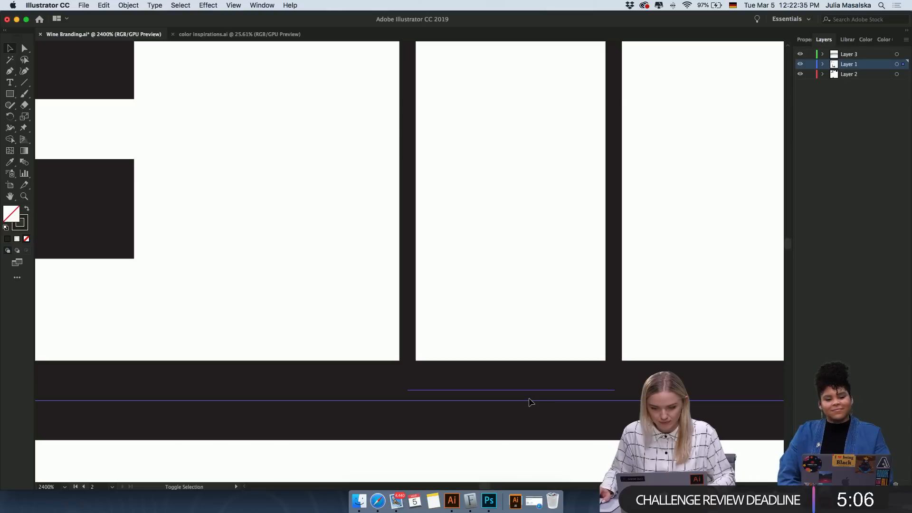
pyautogui.keyDown('shift'); pyautogui.click(531, 404); pyautogui.keyUp('shift')
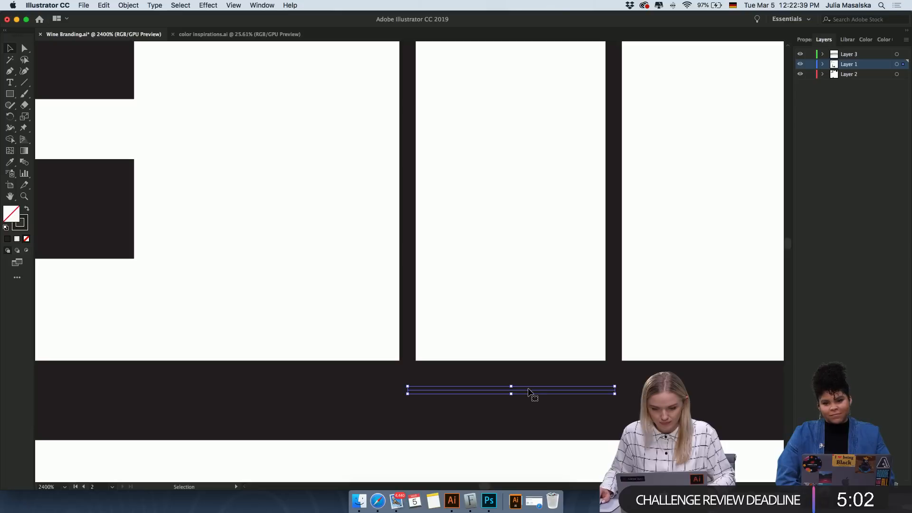
pyautogui.press('Up')
pyautogui.press('Up')
pyautogui.press('Up')
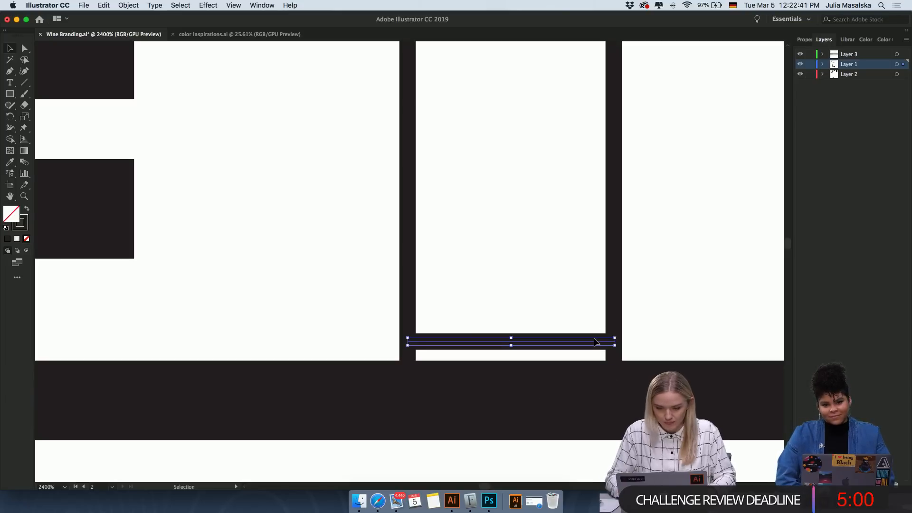
pyautogui.press('Down')
pyautogui.click(649, 305)
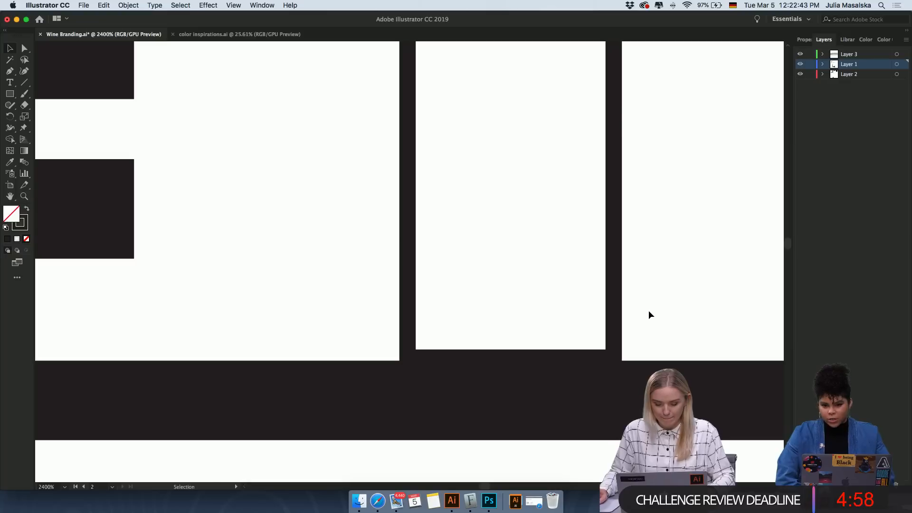
# Shrink the arched door to about 0.33 cm wide and 0.91 cm high, and delete the threshold line at its base.
pyautogui.scroll(-5, 648, 309)
pyautogui.hscroll(3, 648, 314)
pyautogui.click(594, 254)
pyautogui.moveTo(580, 241); pyautogui.dragTo(581, 261)
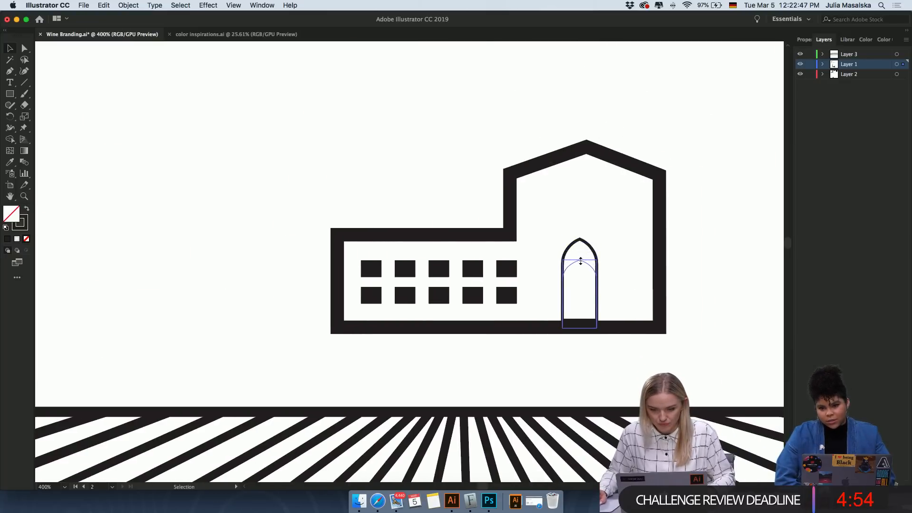
pyautogui.moveTo(597, 294); pyautogui.dragTo(588, 295)
pyautogui.click(602, 311)
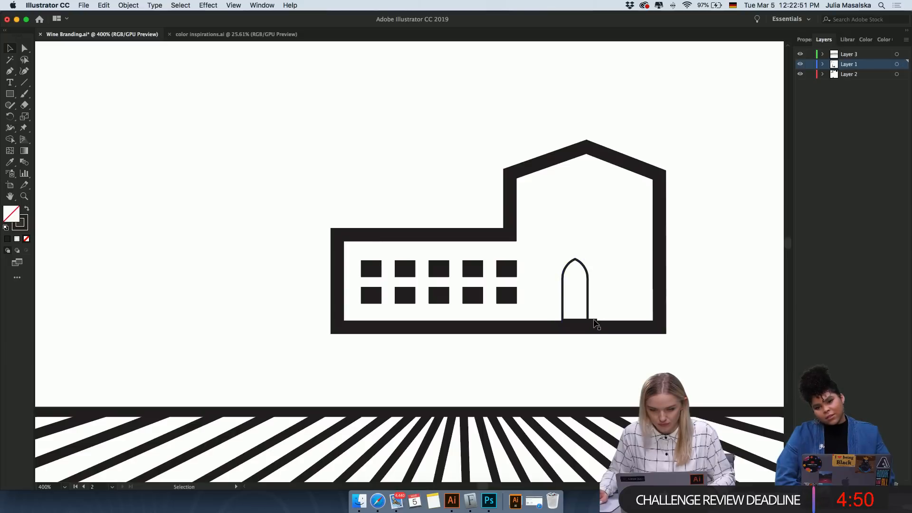
pyautogui.click(595, 323)
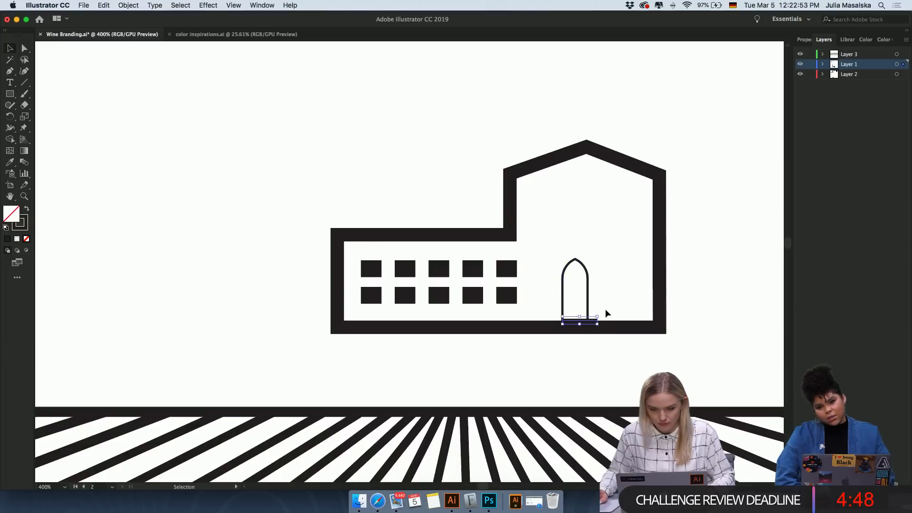
pyautogui.press('Delete')
# Set the stroke weight of the whole door outline to 3 pt.
pyautogui.click(562, 295)
pyautogui.click(804, 40)
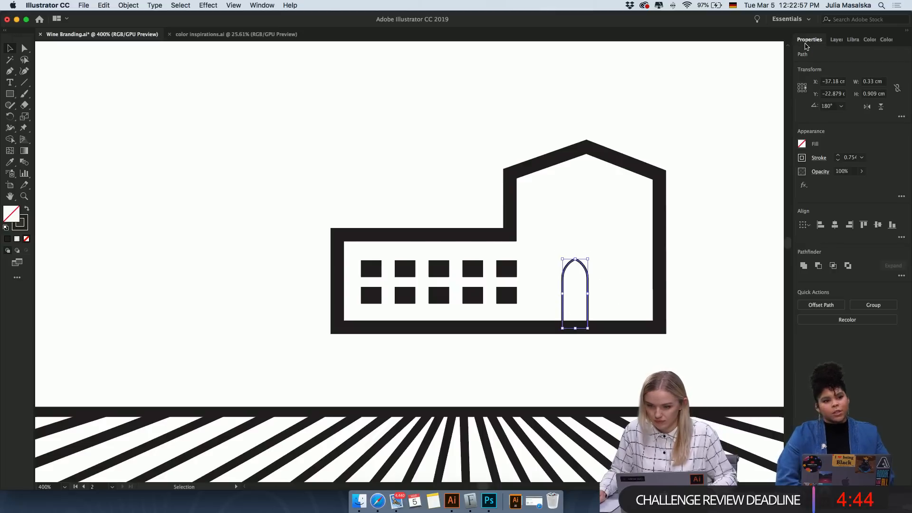
pyautogui.click(862, 157)
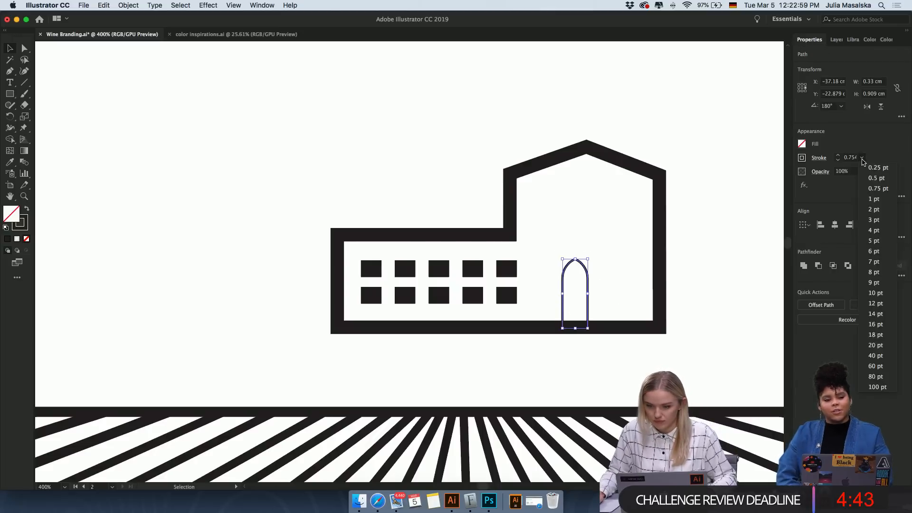
pyautogui.click(874, 220)
pyautogui.click(631, 269)
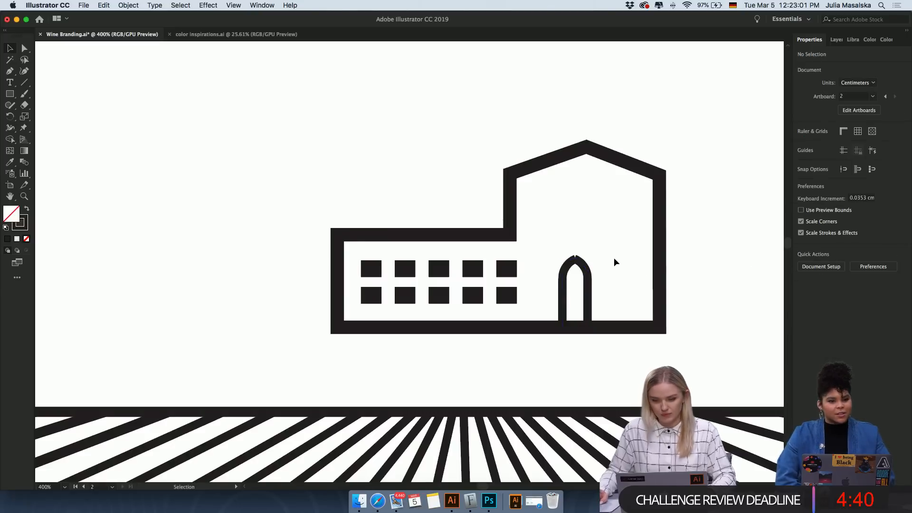
# Nudge the right half of the thickened door left to close the notch at its peak.
pyautogui.click(562, 291)
pyautogui.scroll(1, 562, 290)
pyautogui.scroll(3, 562, 289)
pyautogui.click(676, 199)
pyautogui.moveTo(640, 246); pyautogui.dragTo(642, 245)
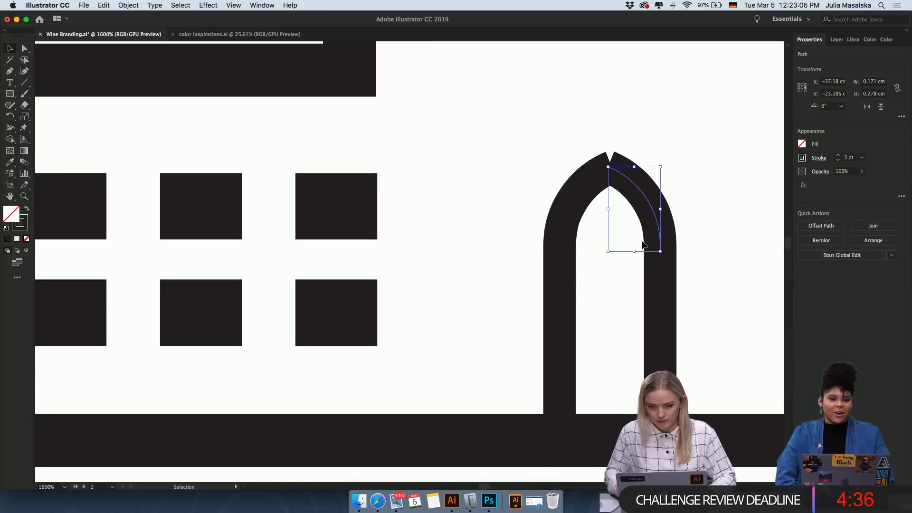
pyautogui.moveTo(721, 215); pyautogui.dragTo(645, 297)
pyautogui.press('Left')
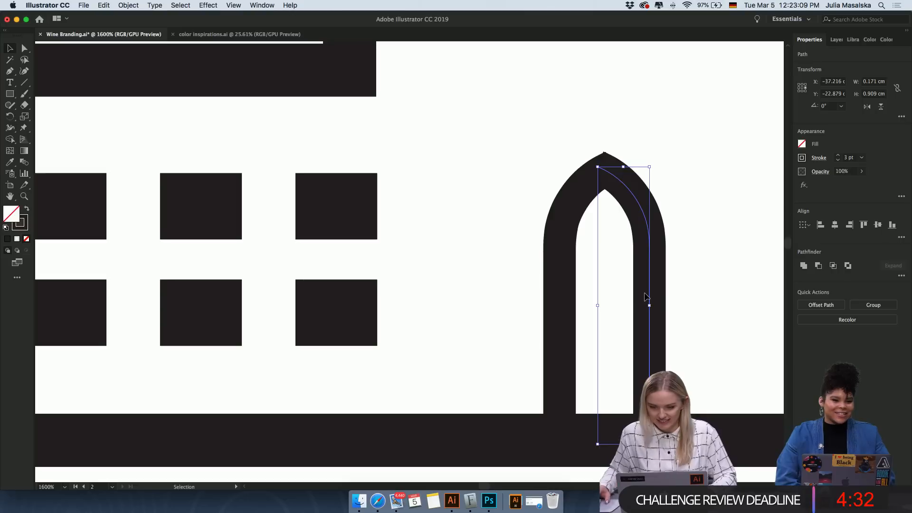
# Select both halves of the door and stretch them wider to the right.
pyautogui.moveTo(708, 176); pyautogui.dragTo(526, 335)
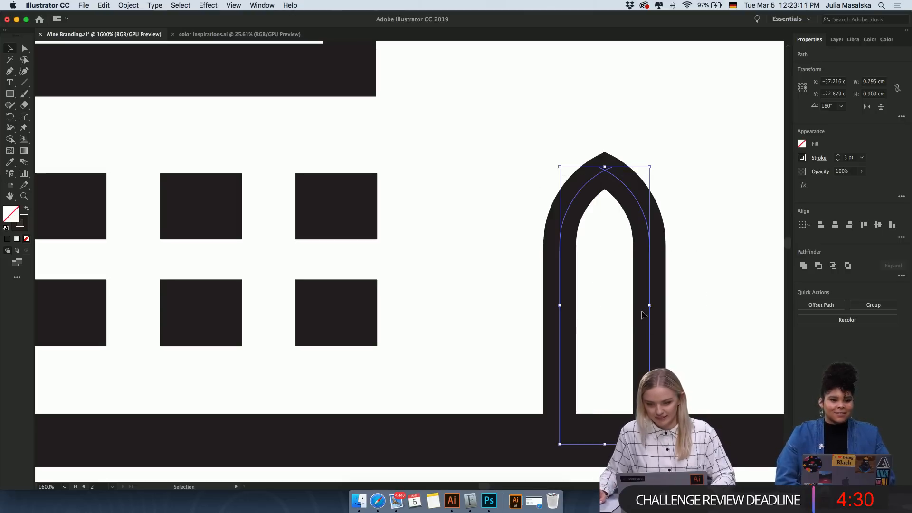
pyautogui.moveTo(649, 307)
pyautogui.mouseDown()
pyautogui.moveTo(602, 306)
pyautogui.moveTo(670, 305)
pyautogui.mouseUp()
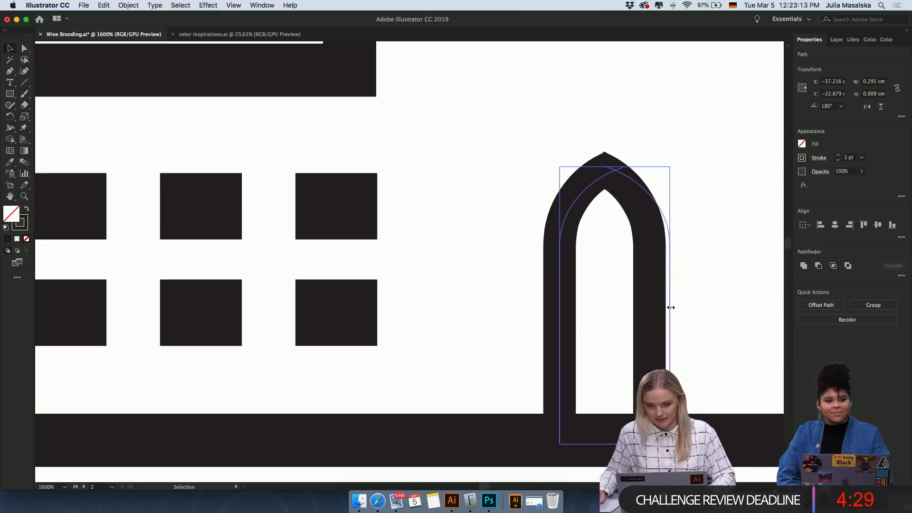
pyautogui.click(746, 296)
# Shift the door's right half outward and fine-tune its position so the arcs join cleanly at the peak.
pyautogui.click(655, 246)
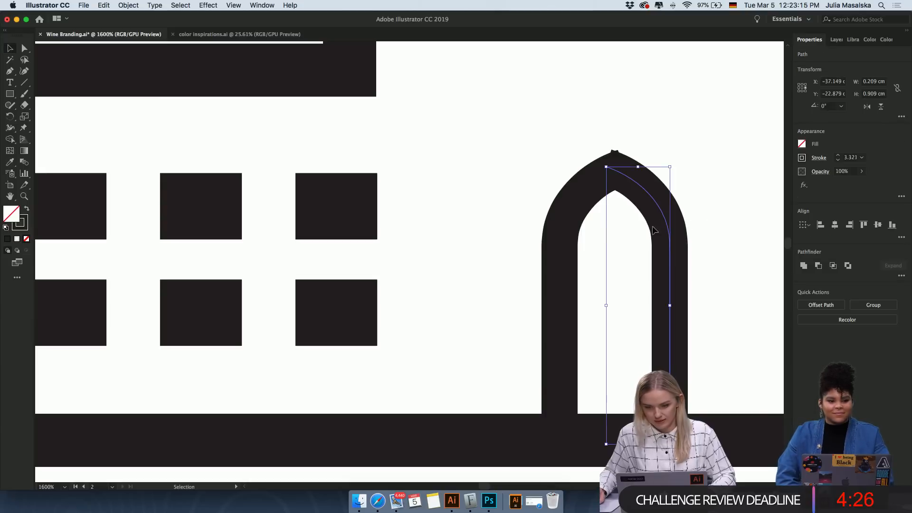
pyautogui.press('Right')
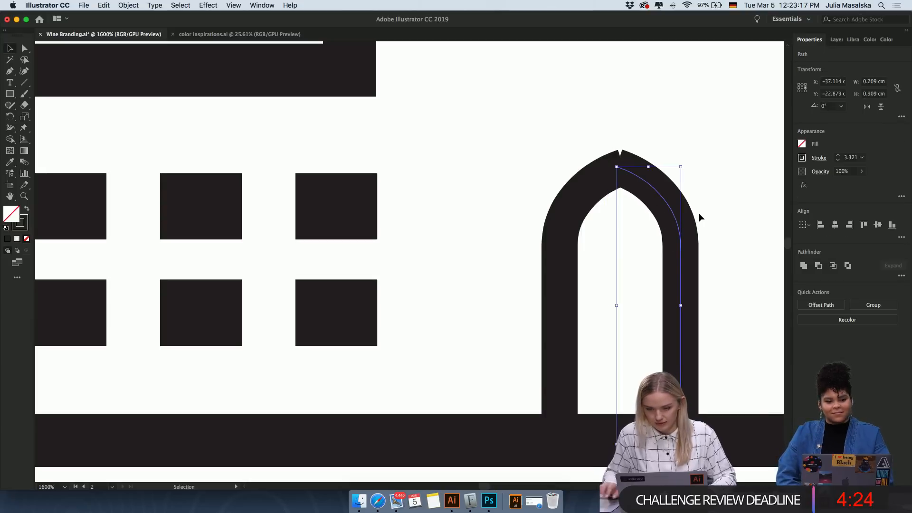
pyautogui.scroll(3, 612, 169)
pyautogui.moveTo(648, 166); pyautogui.dragTo(637, 167)
pyautogui.click(664, 101)
# Group the door's paths and nudge the door right to the middle of the building's tall section.
pyautogui.scroll(-5, 664, 100)
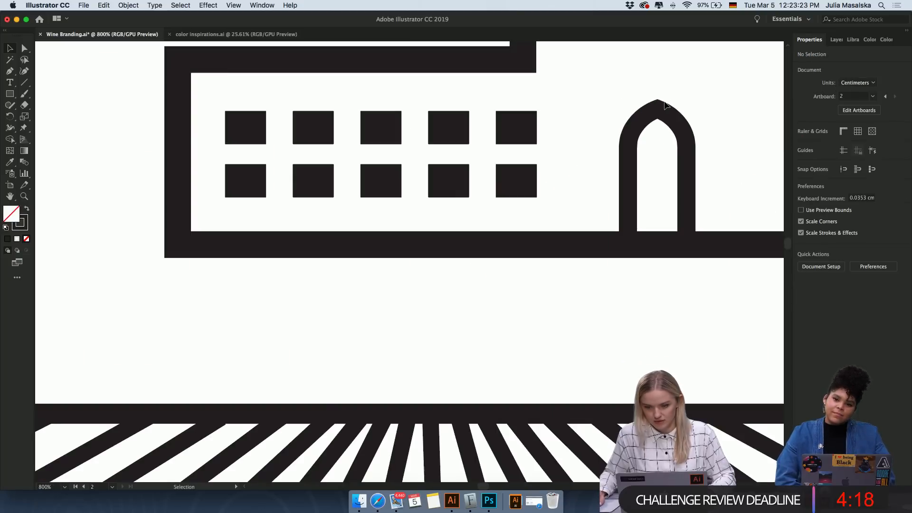
pyautogui.scroll(-3, 664, 101)
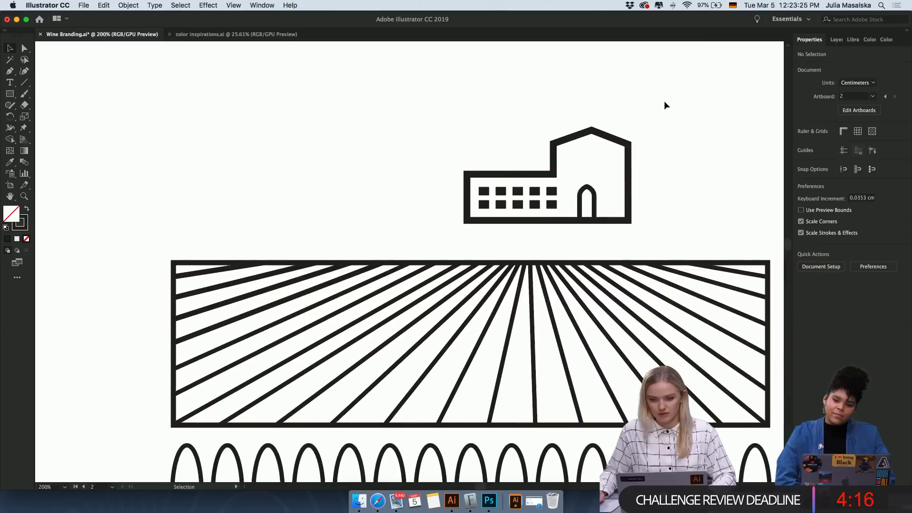
pyautogui.click(581, 203)
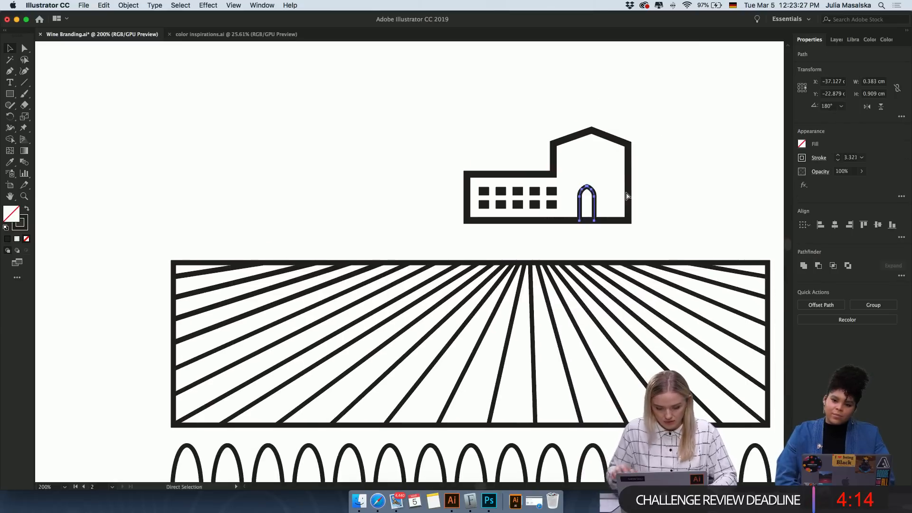
pyautogui.scroll(5, 626, 195)
pyautogui.scroll(-3, 626, 195)
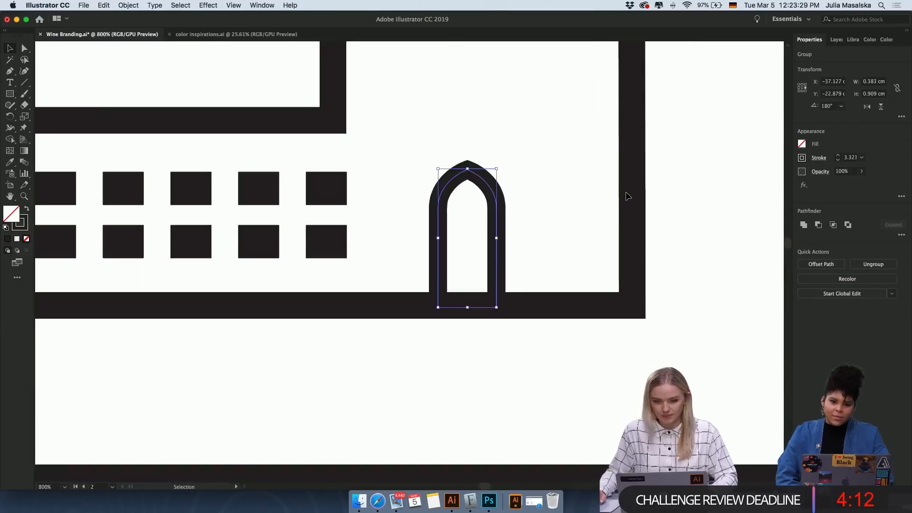
pyautogui.press('Right')
pyautogui.press('Right')
pyautogui.press('Right')
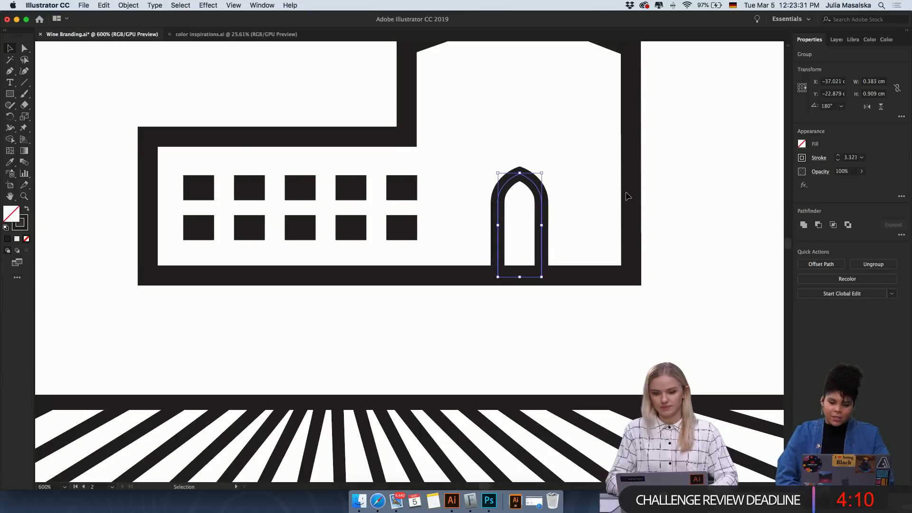
# Apply the Outline Pathfinder operation to the grouped door arch.
pyautogui.click(671, 192)
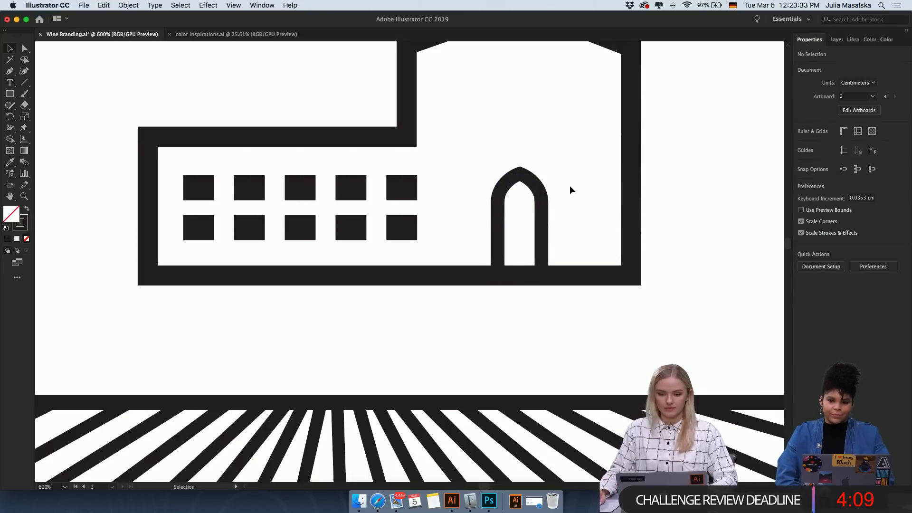
pyautogui.click(534, 223)
pyautogui.scroll(3, 533, 223)
pyautogui.scroll(1, 532, 231)
pyautogui.scroll(-1, 533, 232)
pyautogui.scroll(1, 533, 232)
pyautogui.scroll(3, 534, 232)
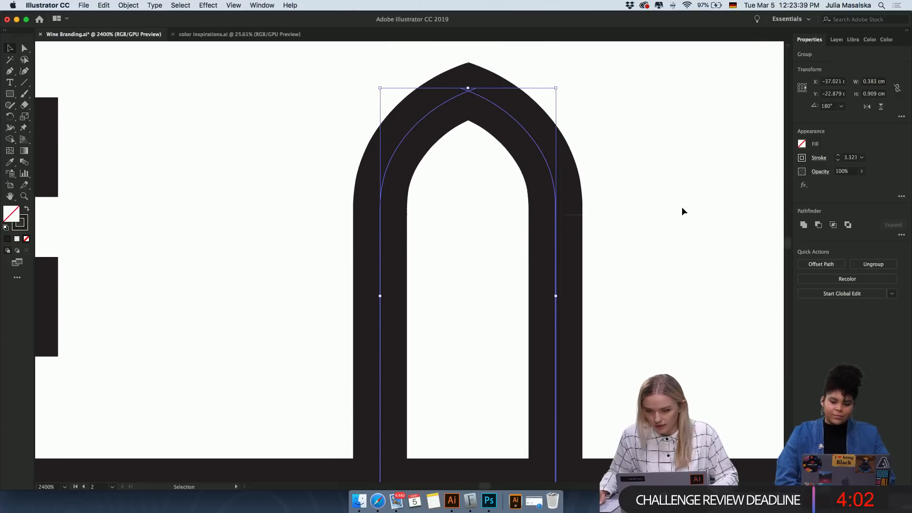
pyautogui.click(901, 235)
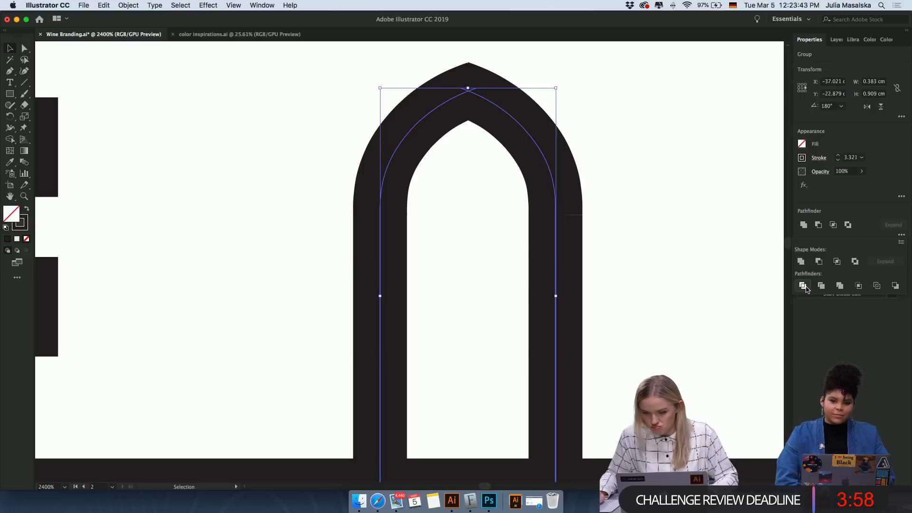
pyautogui.click(877, 285)
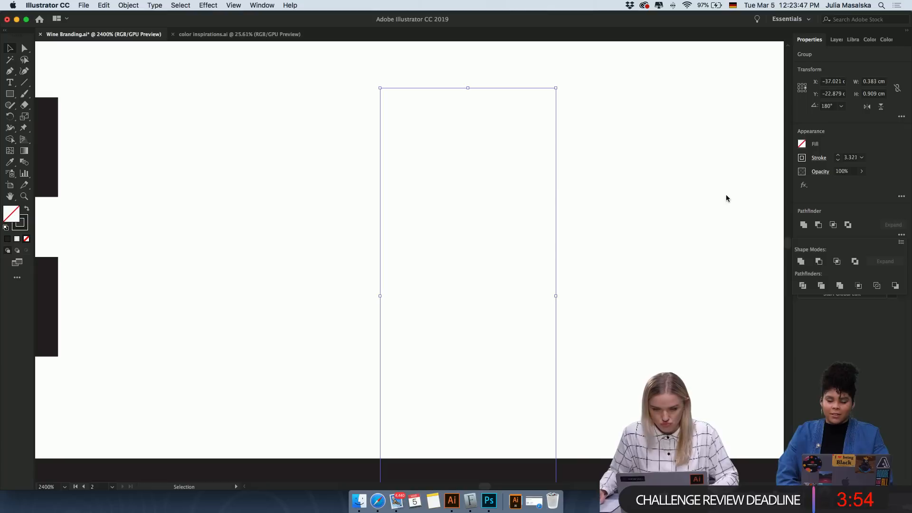
pyautogui.click(750, 234)
pyautogui.moveTo(616, 173); pyautogui.dragTo(471, 269)
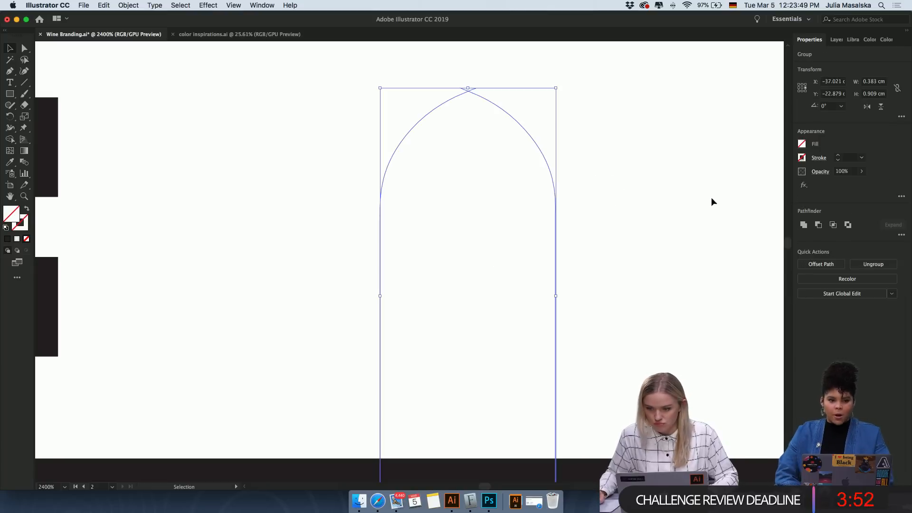
# Give the outlined door paths a 3 pt stroke and deselect the door.
pyautogui.click(838, 157)
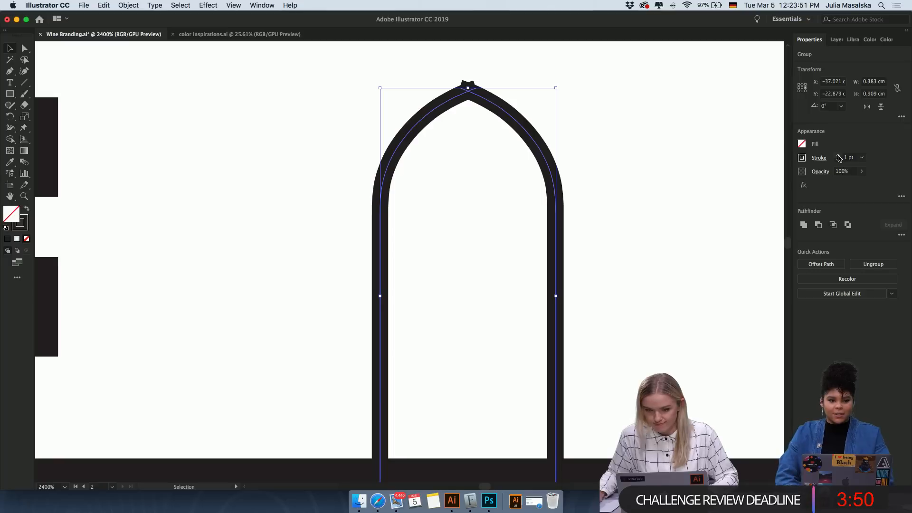
pyautogui.click(838, 157)
pyautogui.click(838, 157)
pyautogui.click(658, 211)
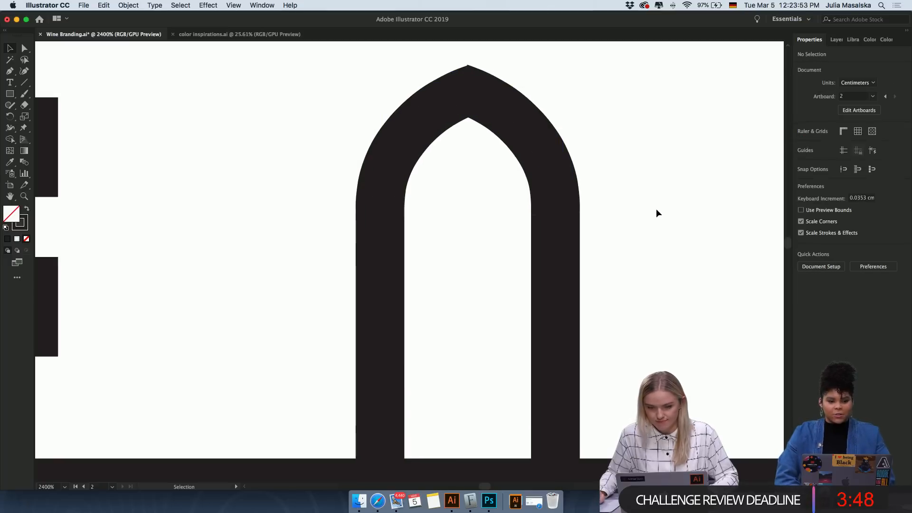
# Select both rows of windows in the building's low wing and adjust them very slightly.
pyautogui.scroll(-10, 656, 213)
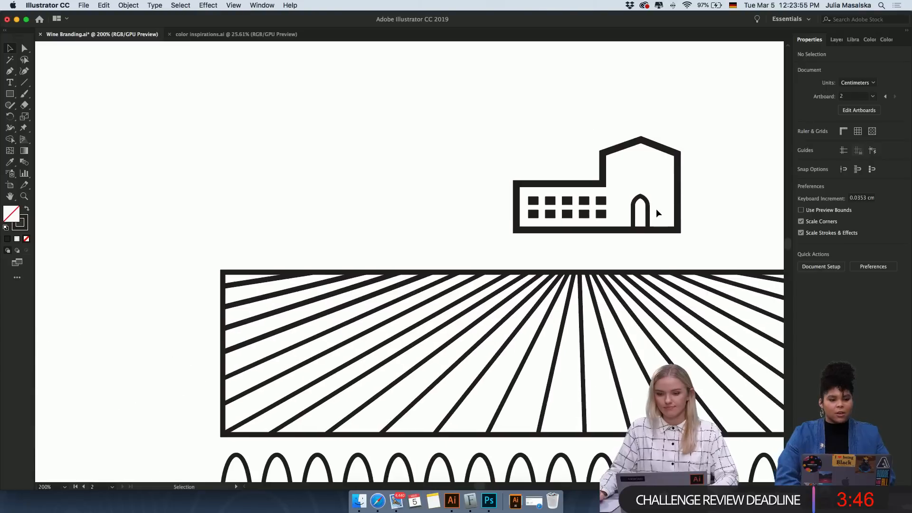
pyautogui.hscroll(3, 656, 213)
pyautogui.scroll(-2, 656, 213)
pyautogui.hscroll(5, 657, 213)
pyautogui.scroll(-1, 656, 212)
pyautogui.moveTo(570, 121); pyautogui.dragTo(413, 225)
pyautogui.click(575, 182)
pyautogui.scroll(2, 574, 182)
pyautogui.scroll(2, 439, 241)
pyautogui.hscroll(-2, 439, 241)
pyautogui.moveTo(391, 220); pyautogui.dragTo(300, 231)
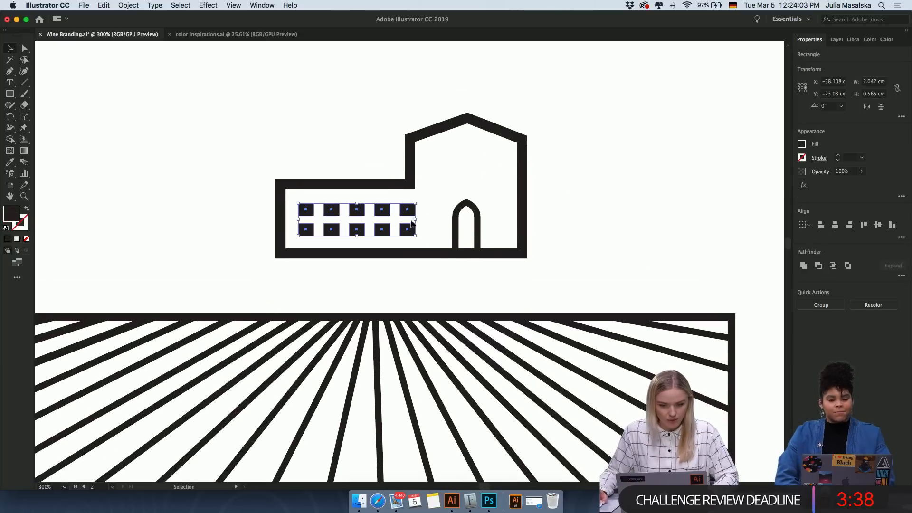
pyautogui.moveTo(414, 221); pyautogui.dragTo(416, 220)
pyautogui.click(434, 203)
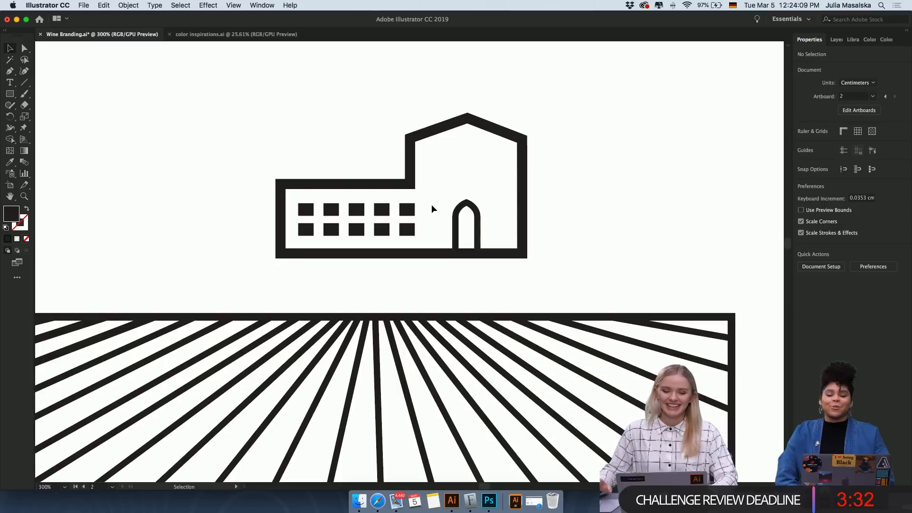
# Copy four columns of windows from the low wing into the tall section and narrow the copied block to about 1.12 cm.
pyautogui.moveTo(431, 203); pyautogui.dragTo(328, 233)
pyautogui.moveTo(411, 230); pyautogui.dragTo(483, 174)
pyautogui.press('Right')
pyautogui.press('Right')
pyautogui.press('Right')
pyautogui.press('Right')
pyautogui.press('Right')
pyautogui.press('Right')
pyautogui.press('Right')
pyautogui.press('Right')
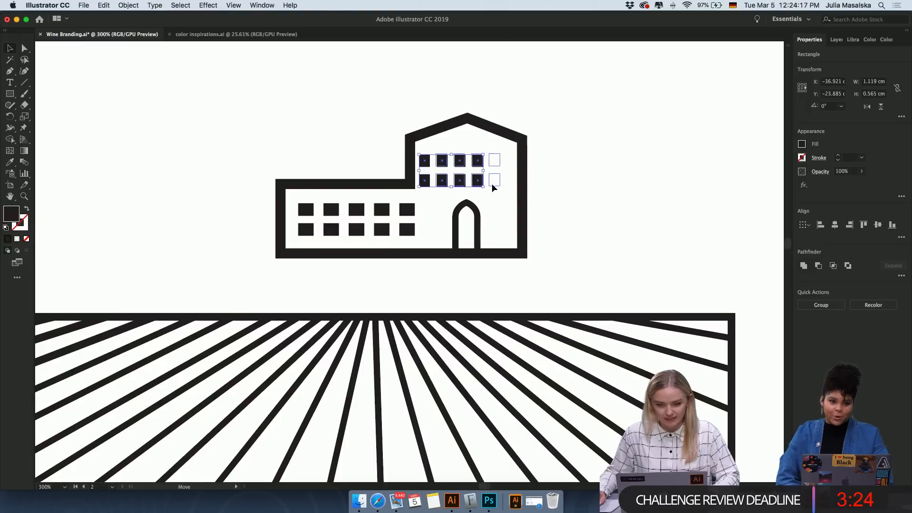
# Shift the copied block of windows right so it is centred above the door, and nudge it down slightly.
pyautogui.click(595, 203)
pyautogui.moveTo(441, 185); pyautogui.dragTo(441, 186)
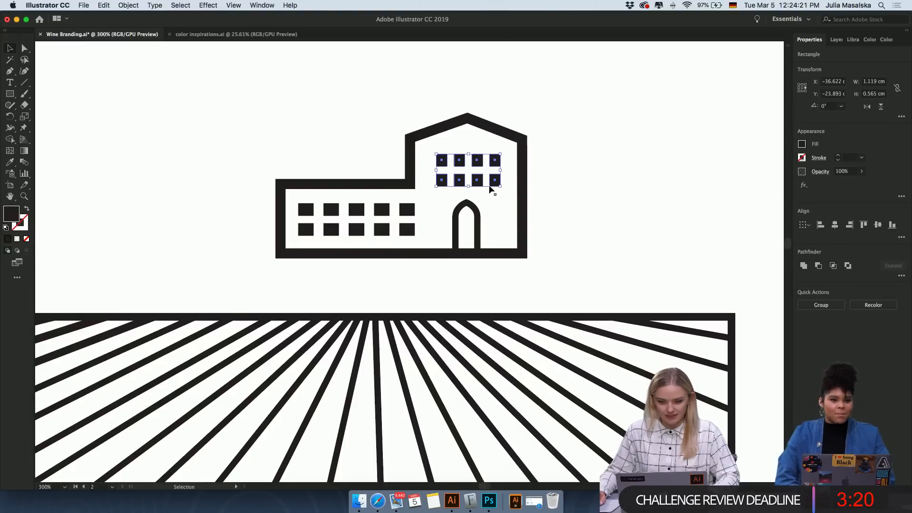
pyautogui.press('Down')
pyautogui.click(606, 232)
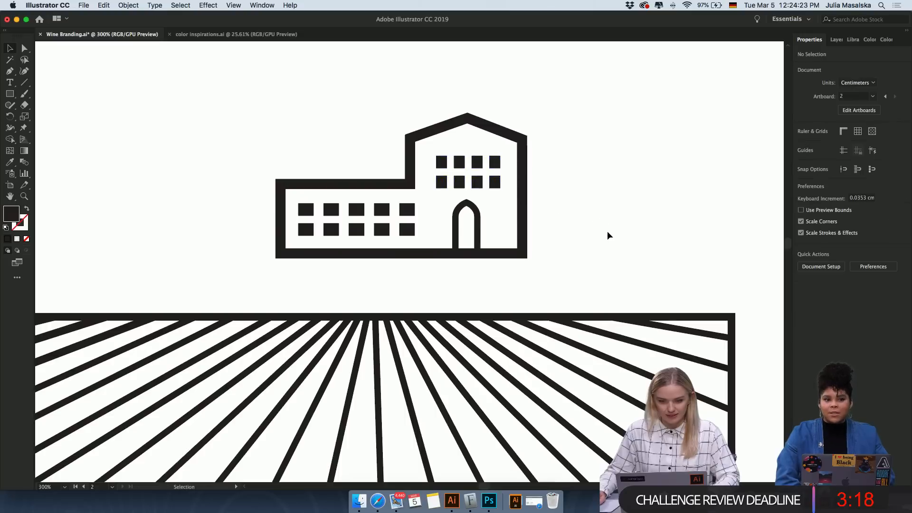
# Set the building outline's stroke weight to 3 pt to match the door.
pyautogui.scroll(-1, 607, 234)
pyautogui.scroll(-1, 608, 234)
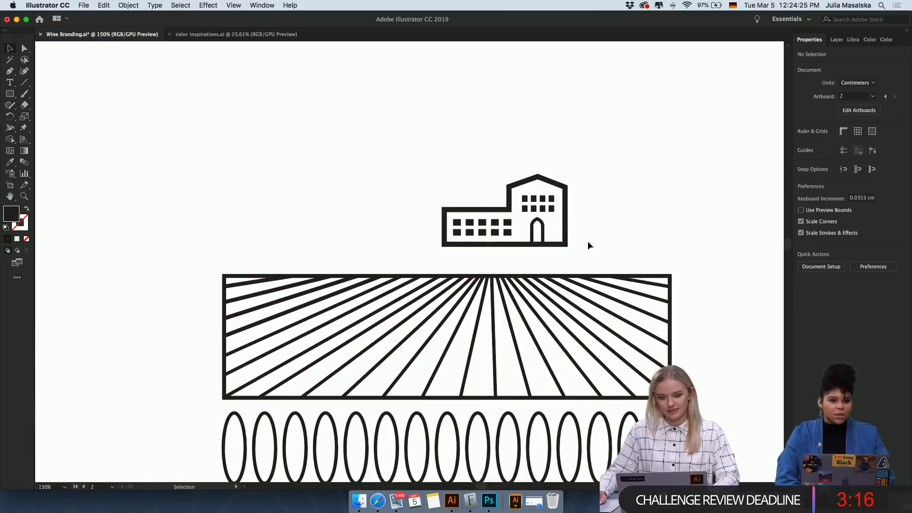
pyautogui.scroll(3, 588, 241)
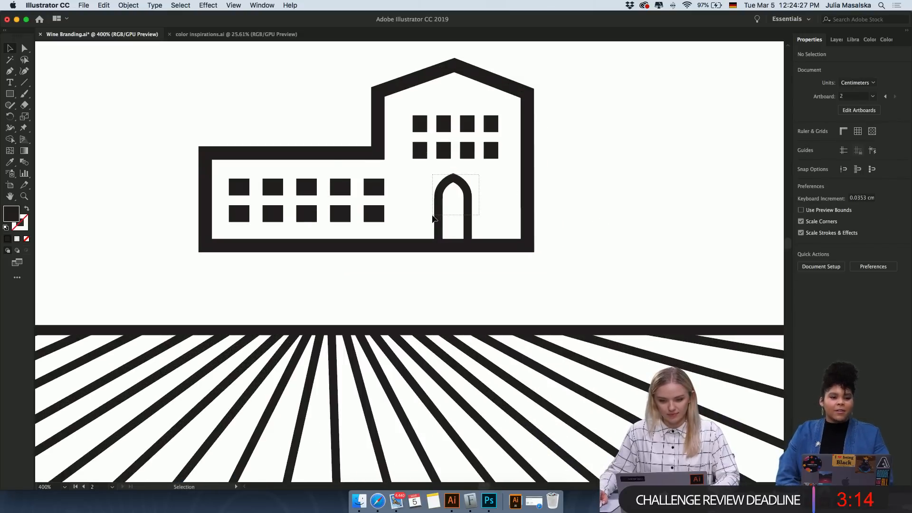
pyautogui.click(470, 181)
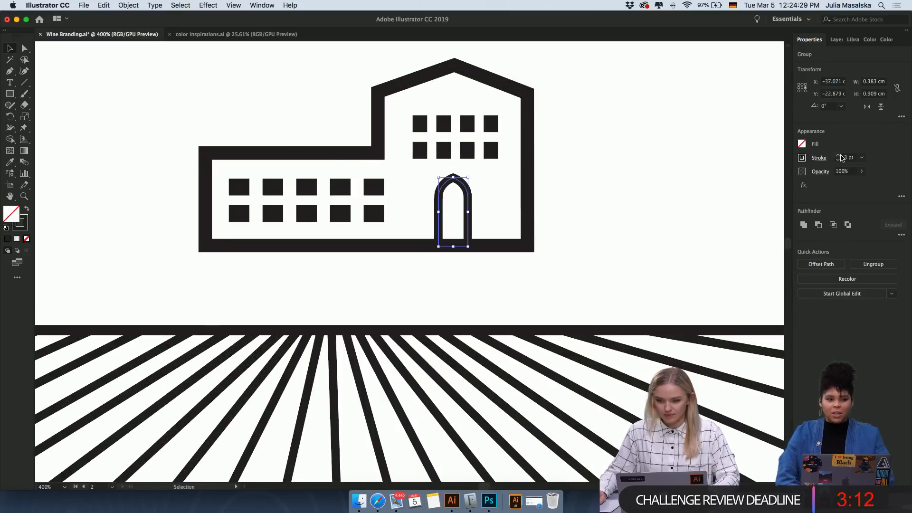
pyautogui.moveTo(570, 197); pyautogui.dragTo(520, 241)
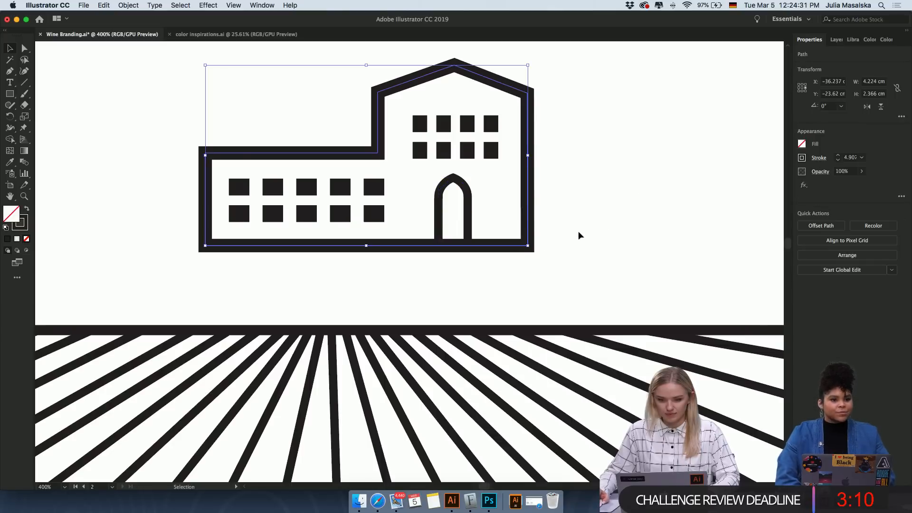
pyautogui.click(837, 160)
pyautogui.click(837, 160)
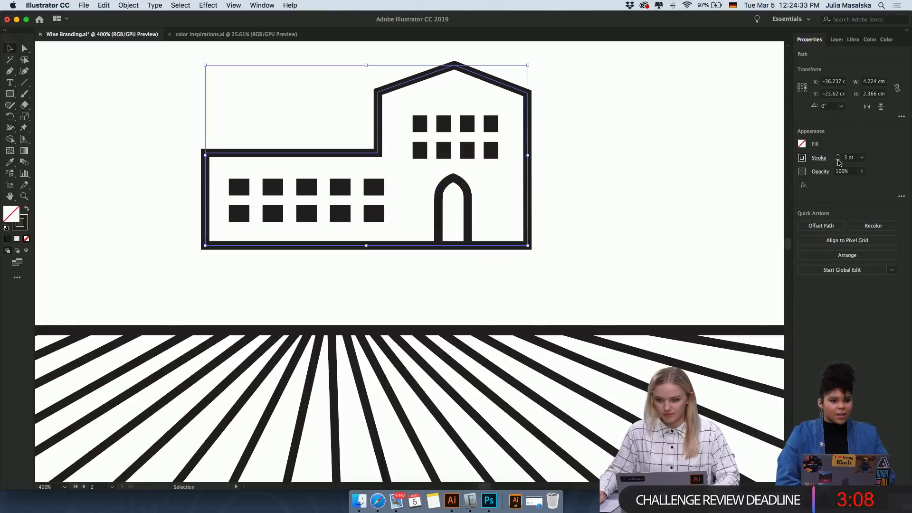
pyautogui.click(650, 227)
# Examine the building's line weights up close and compare the whole illustration with the sample shapes beside it.
pyautogui.scroll(-1, 611, 224)
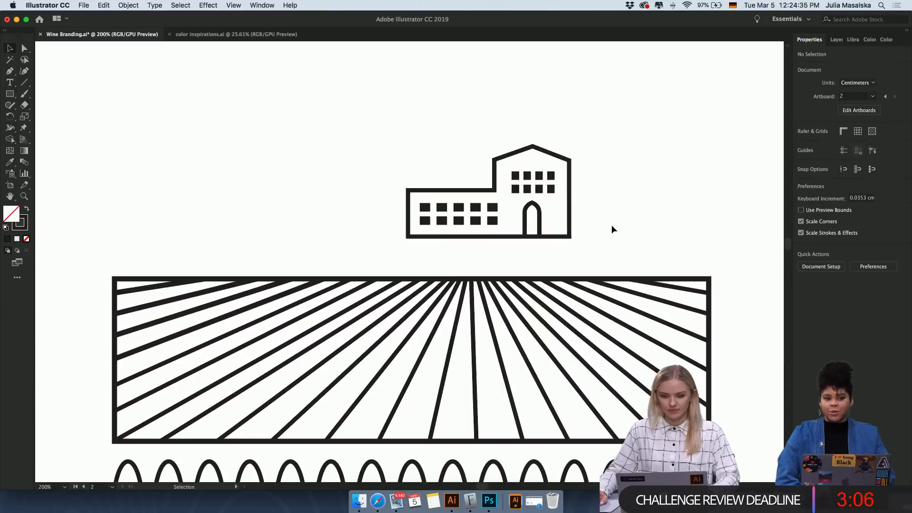
pyautogui.scroll(5, 512, 214)
pyautogui.scroll(-4, 517, 202)
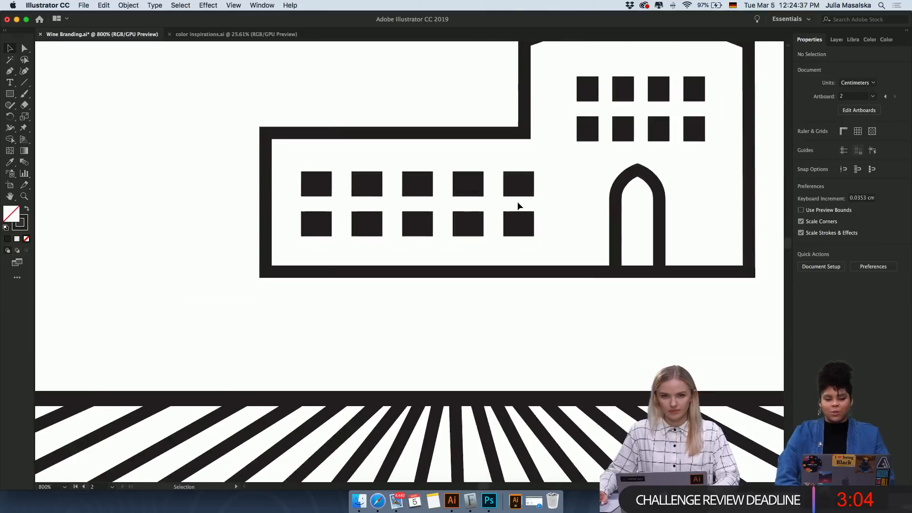
pyautogui.scroll(-6, 518, 202)
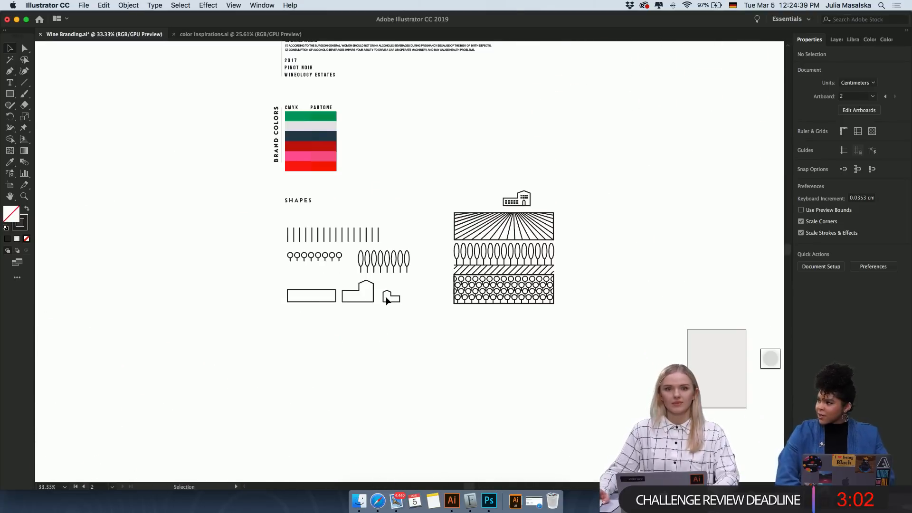
pyautogui.scroll(1, 390, 292)
pyautogui.scroll(2, 392, 289)
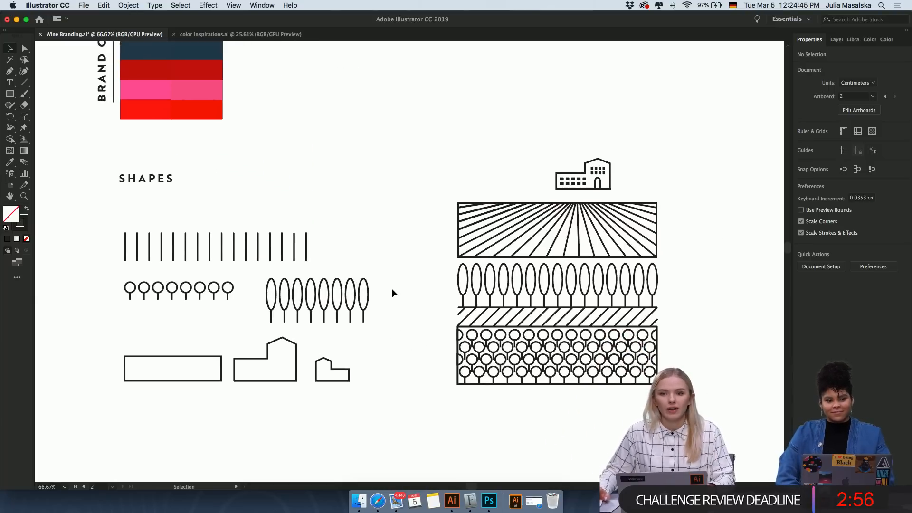
pyautogui.hscroll(3, 392, 289)
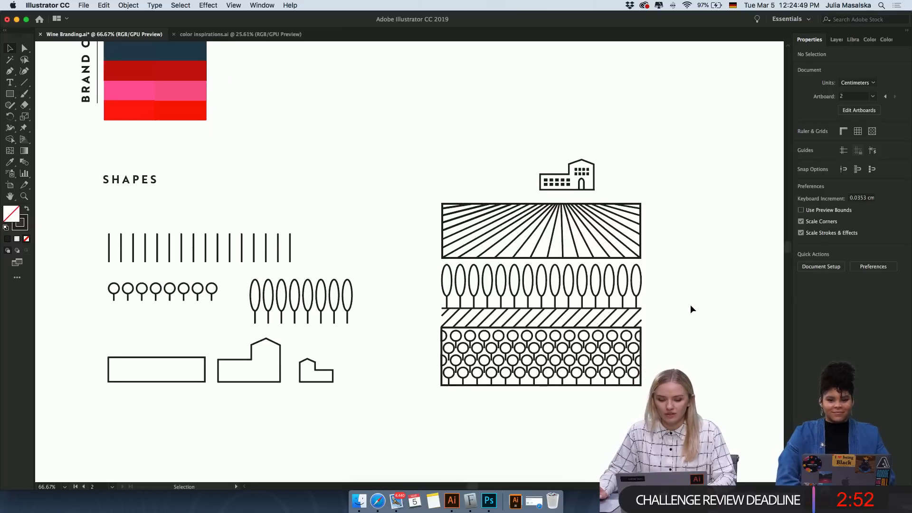
pyautogui.scroll(-2, 691, 309)
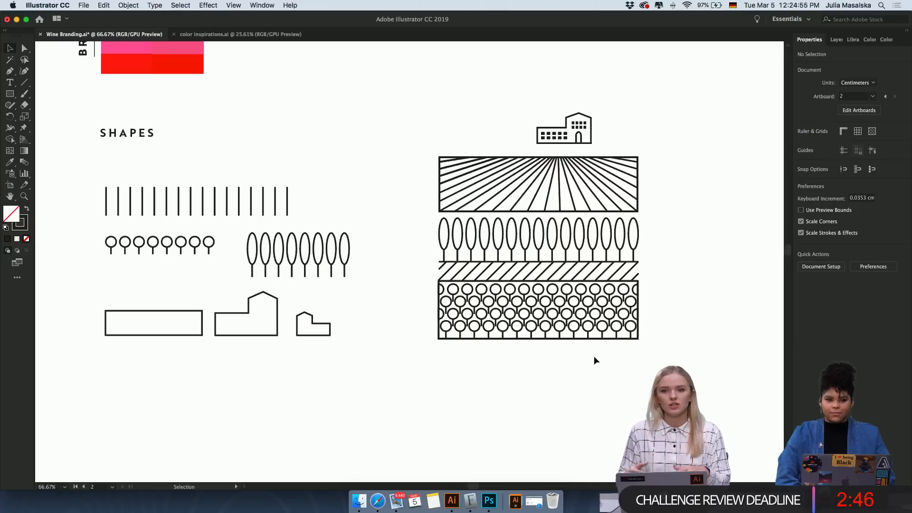
pyautogui.hscroll(3, 594, 357)
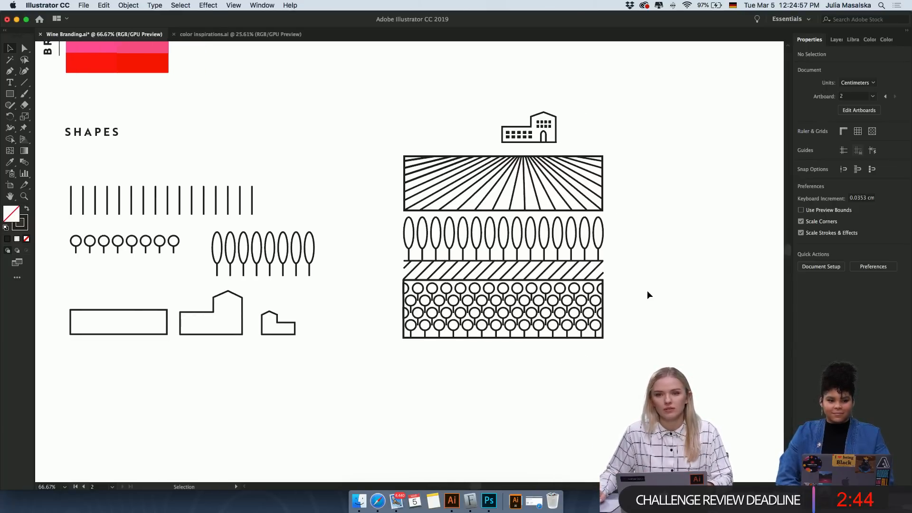
pyautogui.scroll(1, 647, 295)
pyautogui.scroll(2, 646, 295)
pyautogui.scroll(-1, 646, 295)
pyautogui.scroll(1, 646, 294)
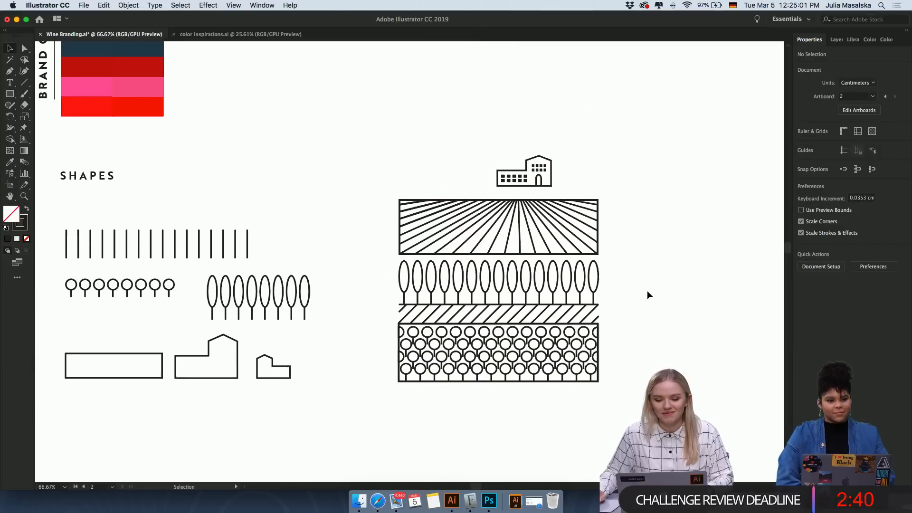
# Select the whole building and move it down closer to the top edge of the vineyard field.
pyautogui.moveTo(579, 143); pyautogui.dragTo(492, 185)
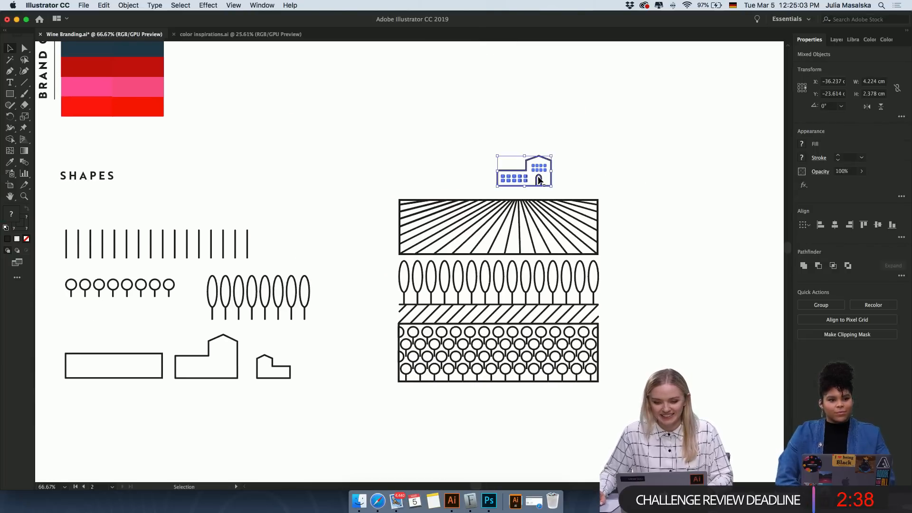
pyautogui.moveTo(552, 176); pyautogui.dragTo(551, 180)
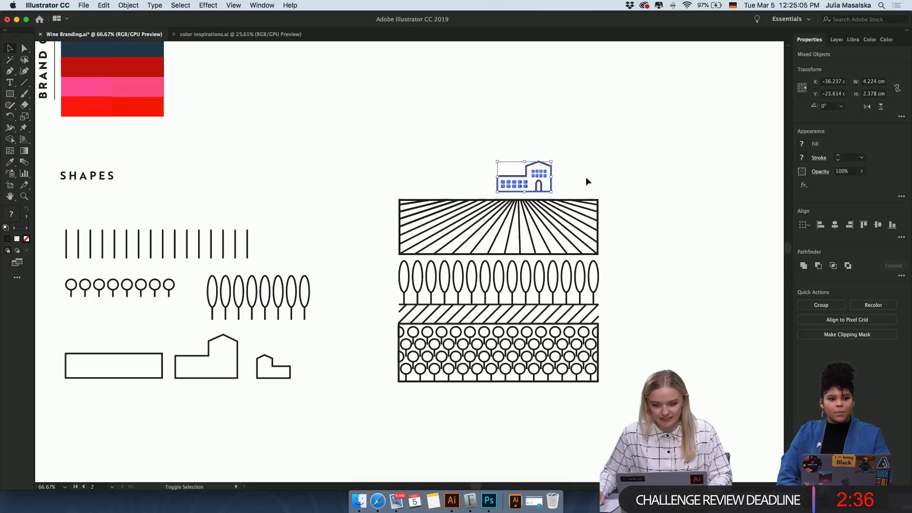
pyautogui.click(616, 171)
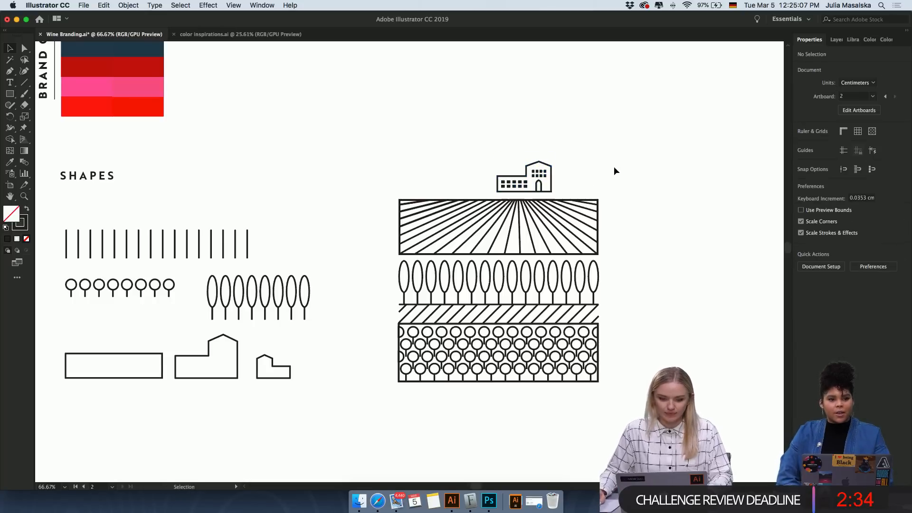
pyautogui.moveTo(325, 282); pyautogui.dragTo(210, 317)
pyautogui.moveTo(303, 308)
pyautogui.mouseDown()
pyautogui.moveTo(342, 256)
pyautogui.moveTo(330, 305)
pyautogui.moveTo(312, 312)
pyautogui.mouseUp()
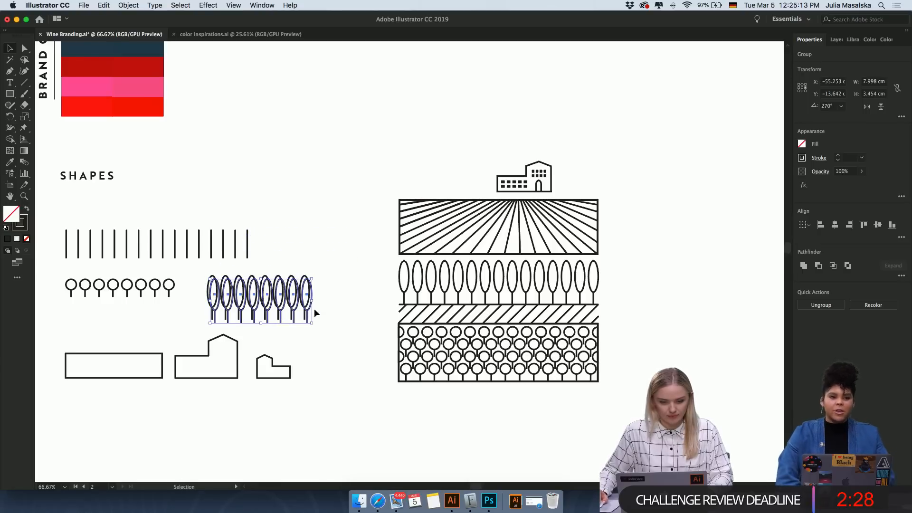
pyautogui.press('a')
pyautogui.press('v')
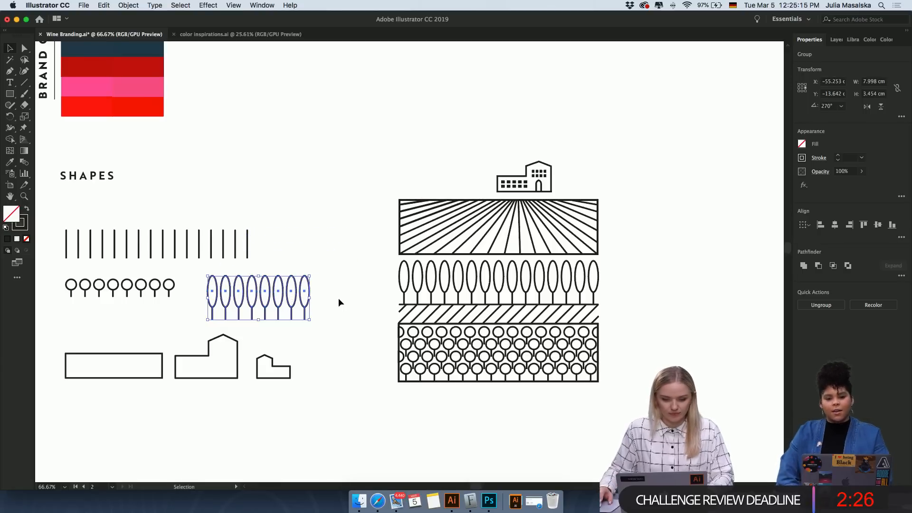
pyautogui.click(339, 298)
# Place the row of eight round trees from the sample shapes beside the building, above the vineyard field.
pyautogui.moveTo(65, 305); pyautogui.dragTo(71, 301)
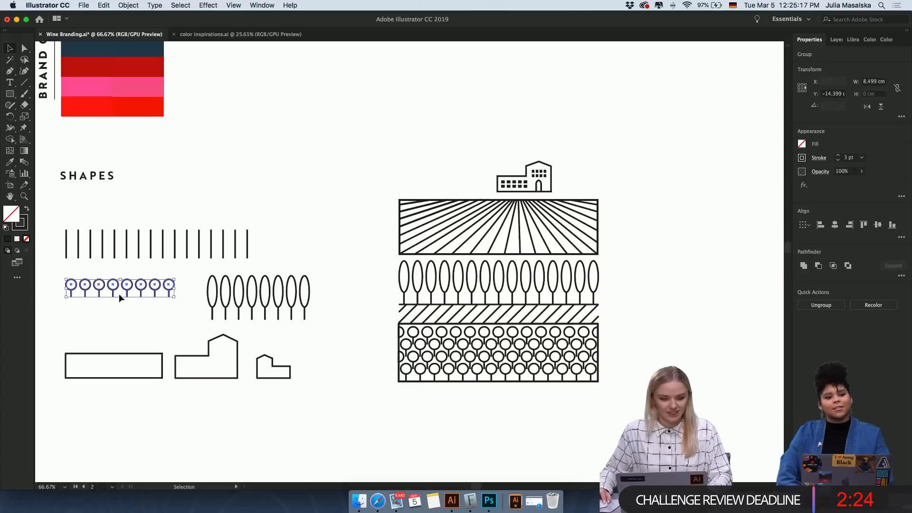
pyautogui.moveTo(168, 293); pyautogui.dragTo(483, 189)
pyautogui.click(594, 180)
# Select the row of round trees beside the building and nudge it up and right to line up with the building's base.
pyautogui.scroll(3, 594, 179)
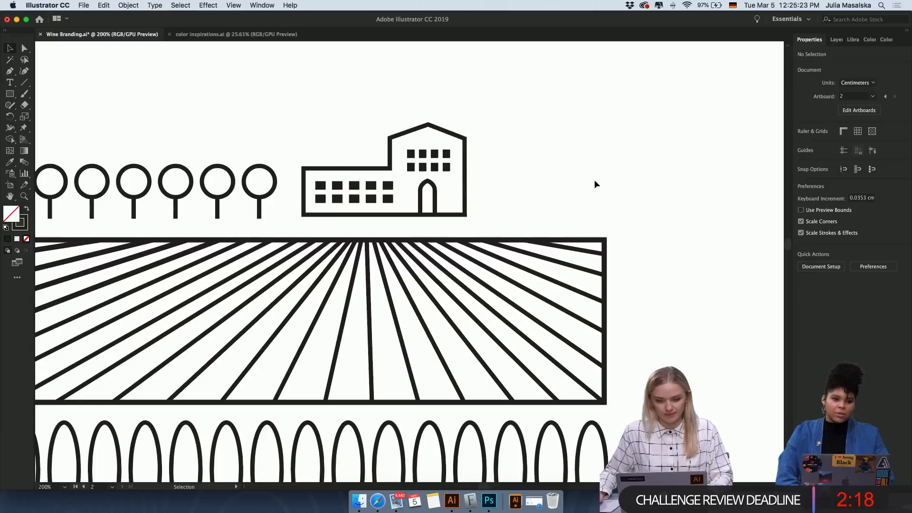
pyautogui.hscroll(-5, 594, 179)
pyautogui.hscroll(-2, 594, 180)
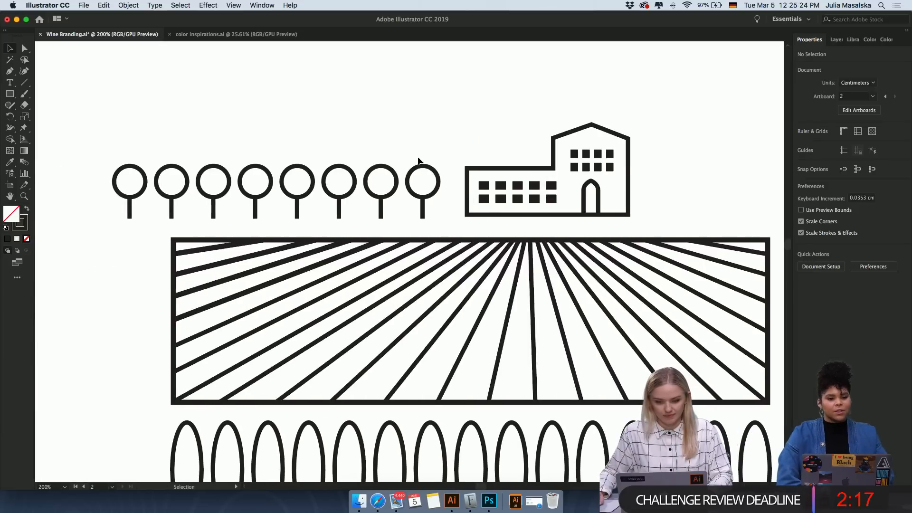
pyautogui.click(126, 192)
pyautogui.press('Up')
pyautogui.press('Up')
pyautogui.press('Right')
pyautogui.press('Right')
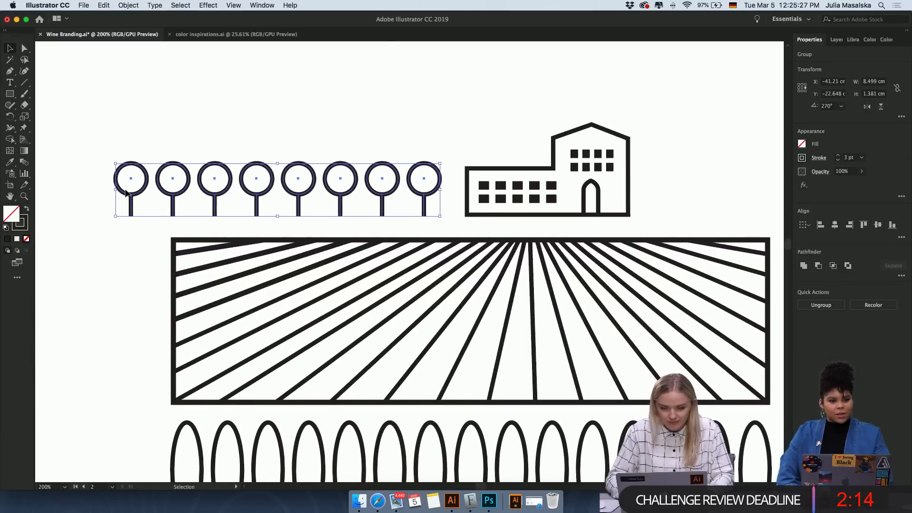
# Cut the leftmost tree from the row of eight round trees beside the building.
pyautogui.click(104, 144)
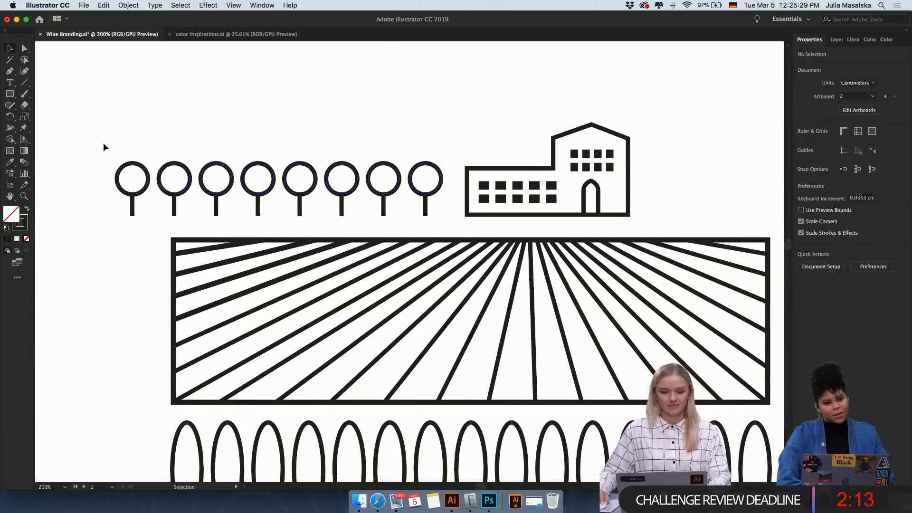
pyautogui.click(124, 189)
pyautogui.press('super+x')
pyautogui.click(174, 141)
pyautogui.click(169, 192)
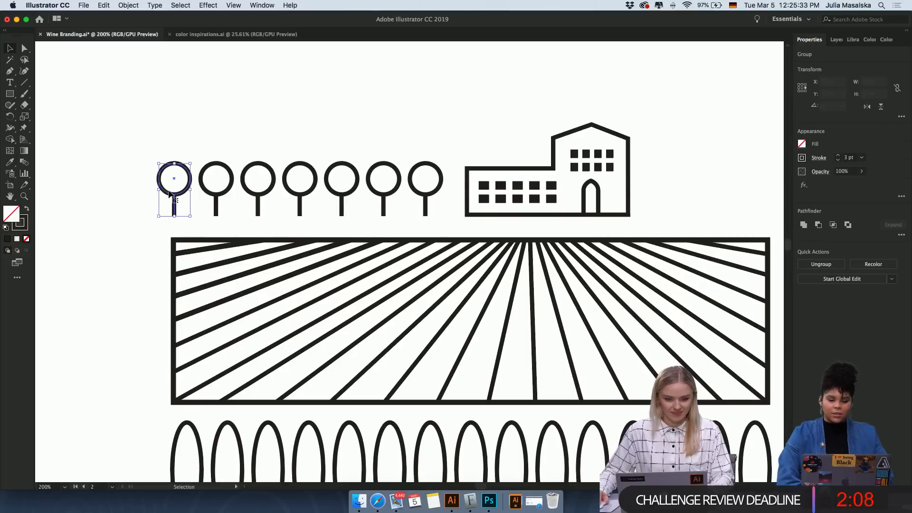
pyautogui.click(183, 129)
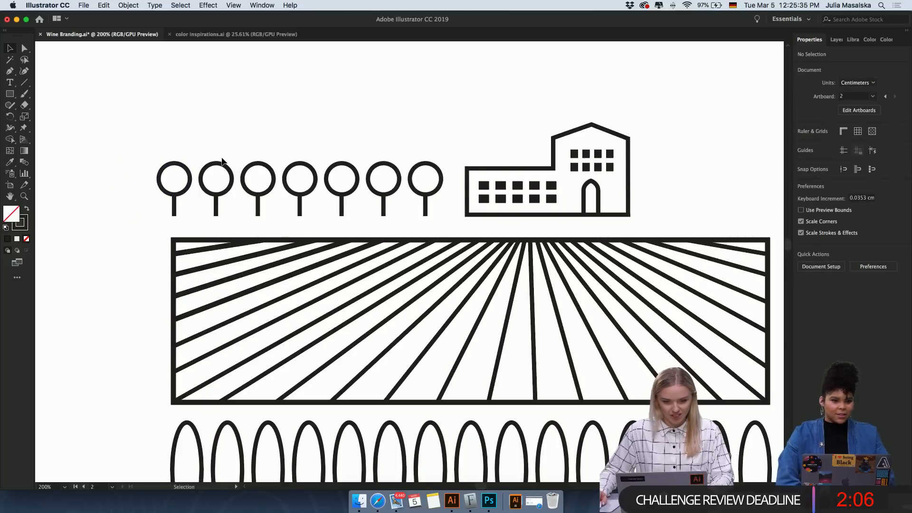
pyautogui.scroll(-5, 221, 160)
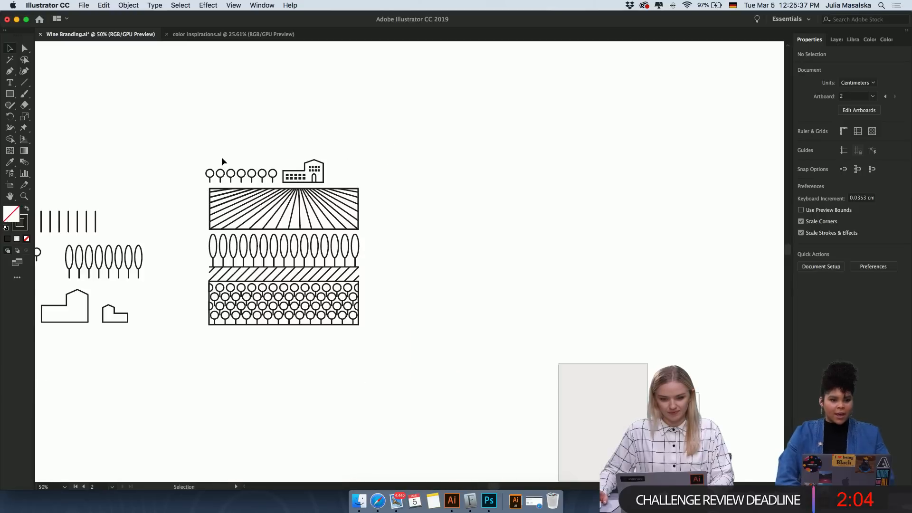
# Copy round trees to the empty side of the building to make a row of three above the vineyard field.
pyautogui.scroll(5, 222, 157)
pyautogui.moveTo(224, 169); pyautogui.dragTo(674, 239)
pyautogui.click(719, 174)
pyautogui.hscroll(5, 719, 174)
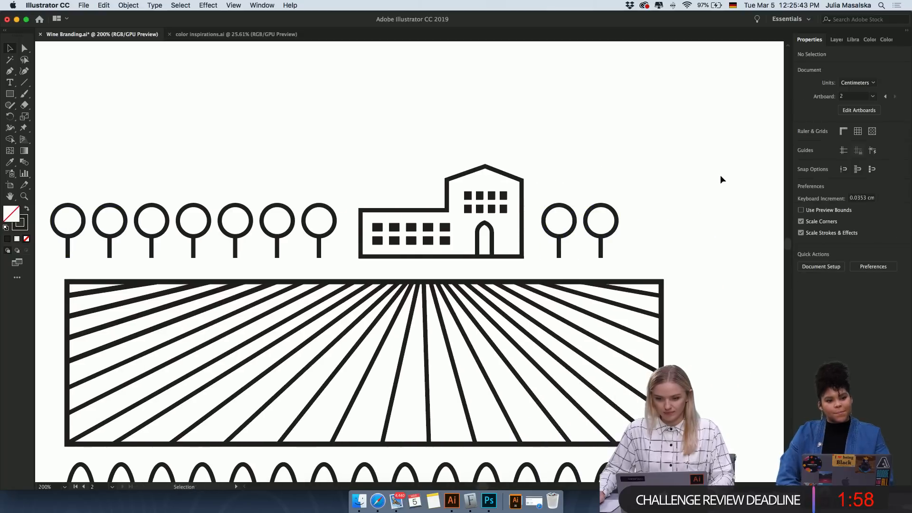
pyautogui.moveTo(609, 239); pyautogui.dragTo(651, 238)
# Select the three trees right of the building and nudge them slightly right toward the end of the vineyard field.
pyautogui.moveTo(681, 188); pyautogui.dragTo(567, 237)
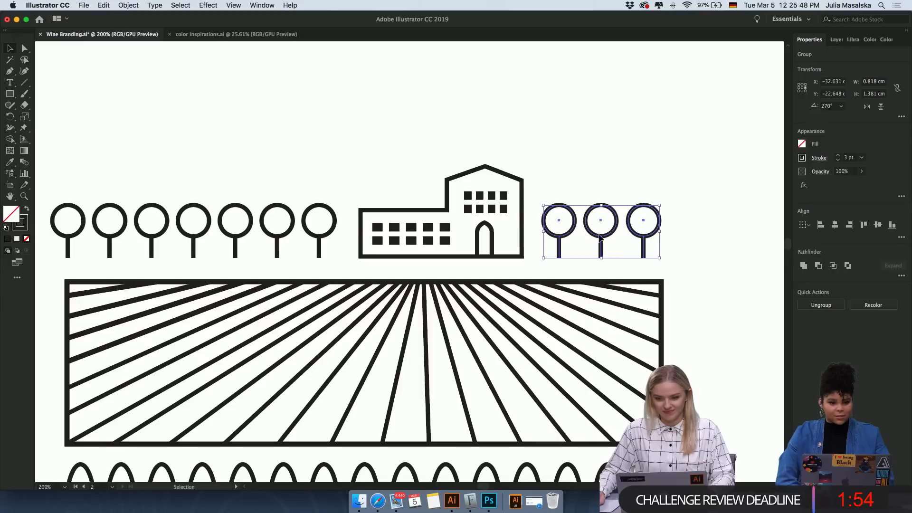
pyautogui.click(900, 237)
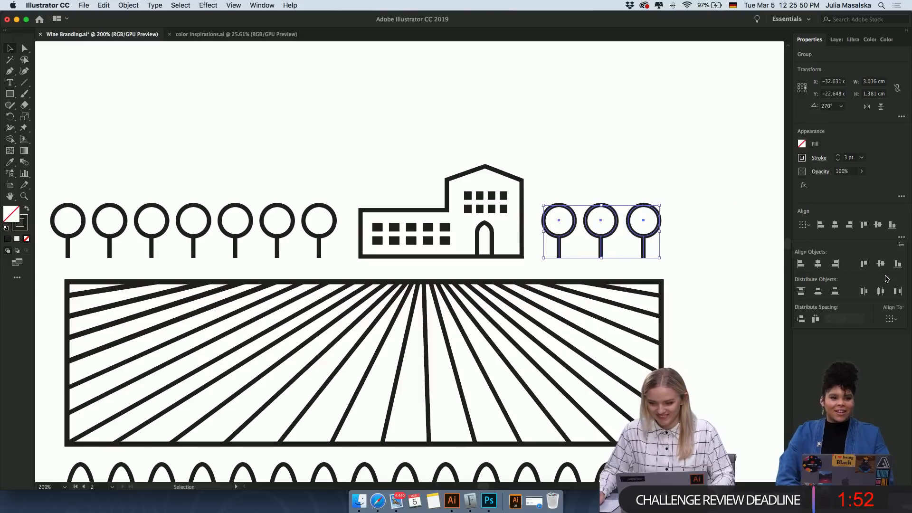
pyautogui.click(710, 293)
pyautogui.moveTo(681, 192); pyautogui.dragTo(558, 244)
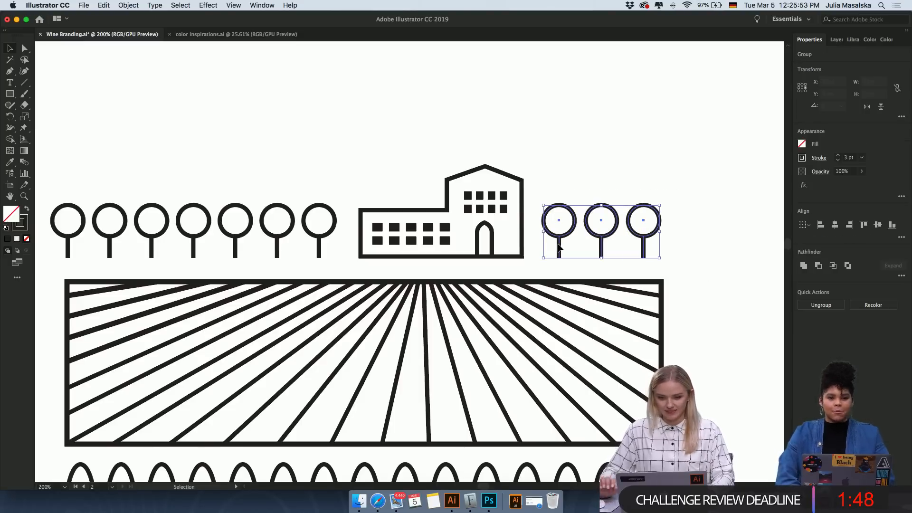
pyautogui.press('Right')
pyautogui.press('Right')
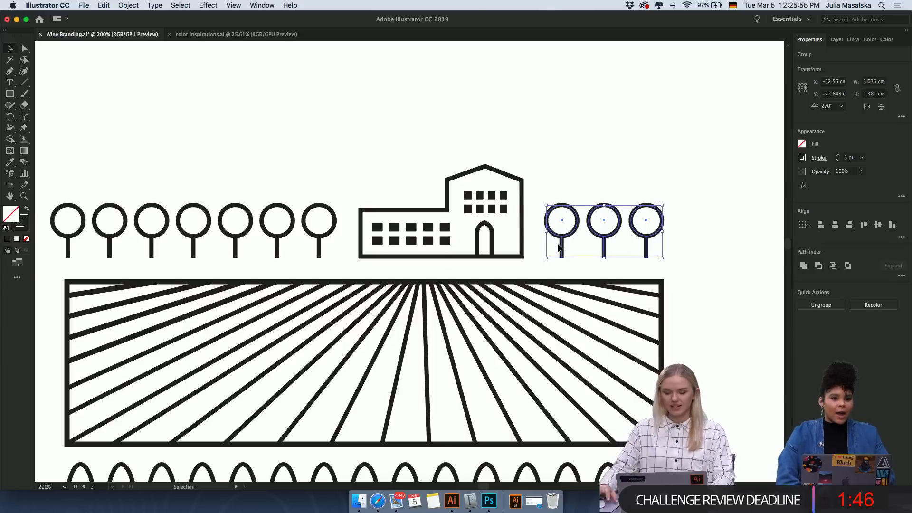
pyautogui.press('Left')
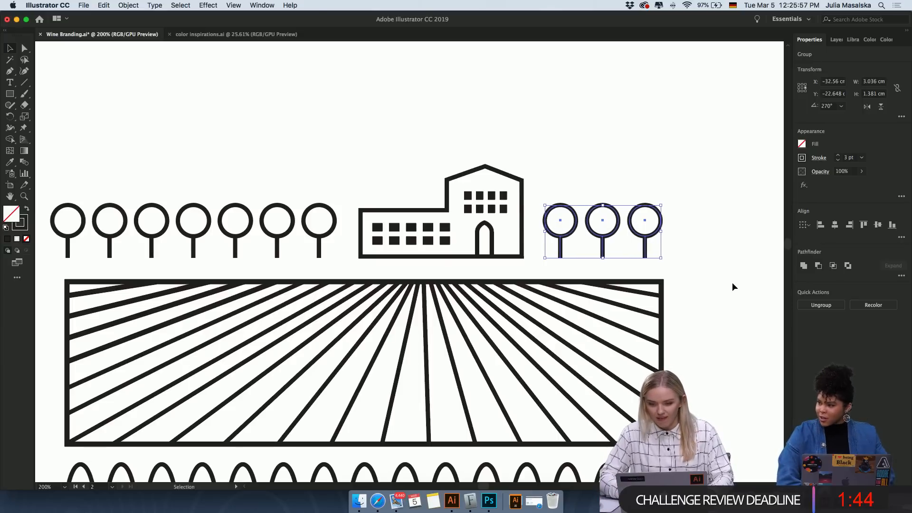
pyautogui.click(731, 282)
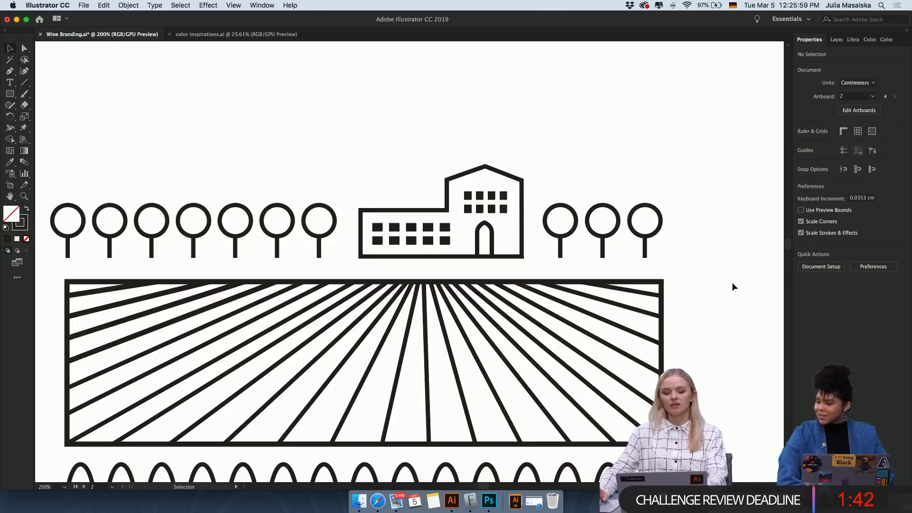
# Scale the row of seven trees left of the building down to about 1.27 cm tall, fitting it inside the field's left edge.
pyautogui.press('super+minus')
pyautogui.press('super+minus')
pyautogui.press('super+minus')
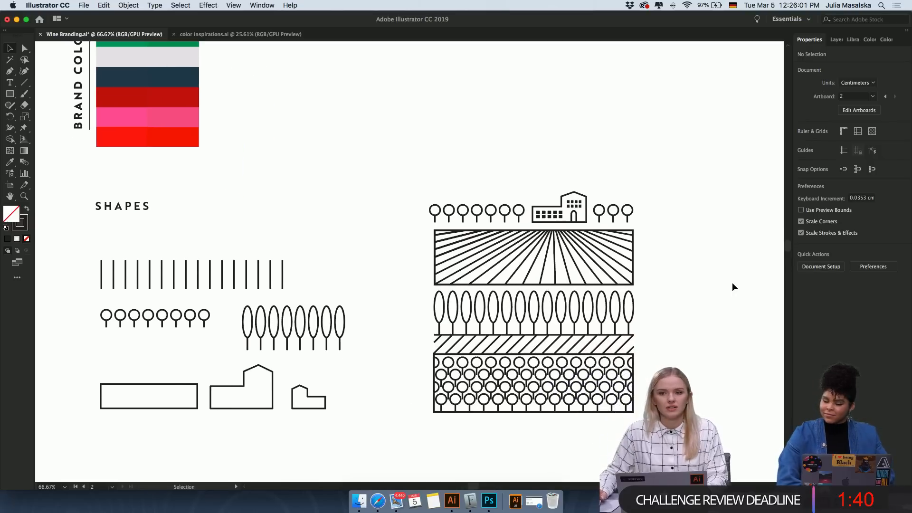
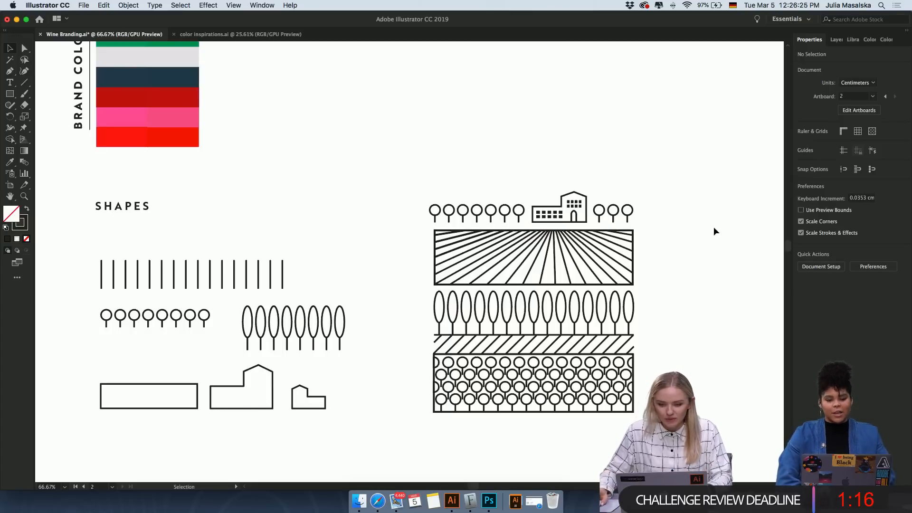
pyautogui.scroll(5, 670, 220)
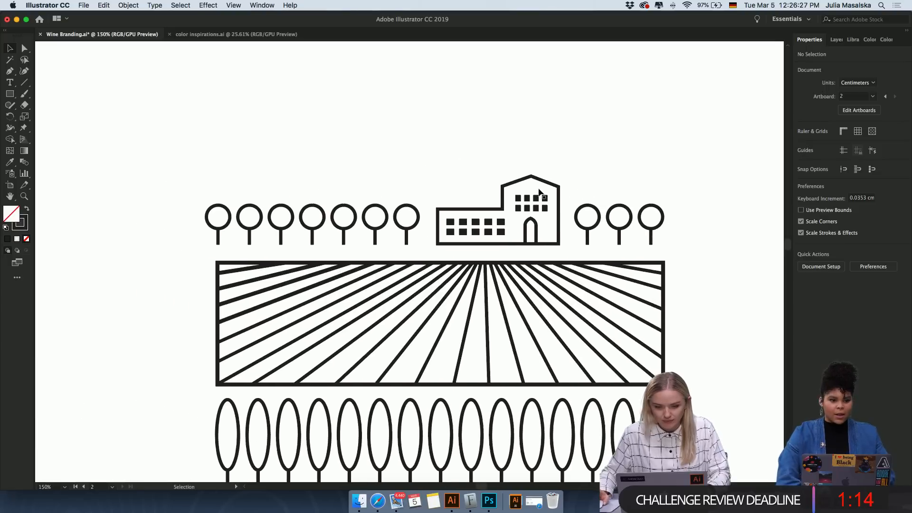
pyautogui.moveTo(416, 167); pyautogui.dragTo(220, 228)
pyautogui.click(360, 170)
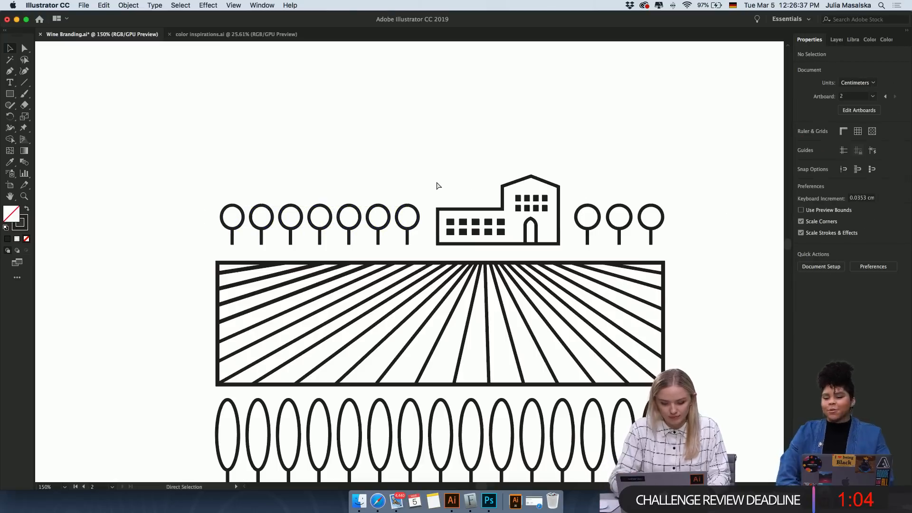
pyautogui.press('cmd+z')
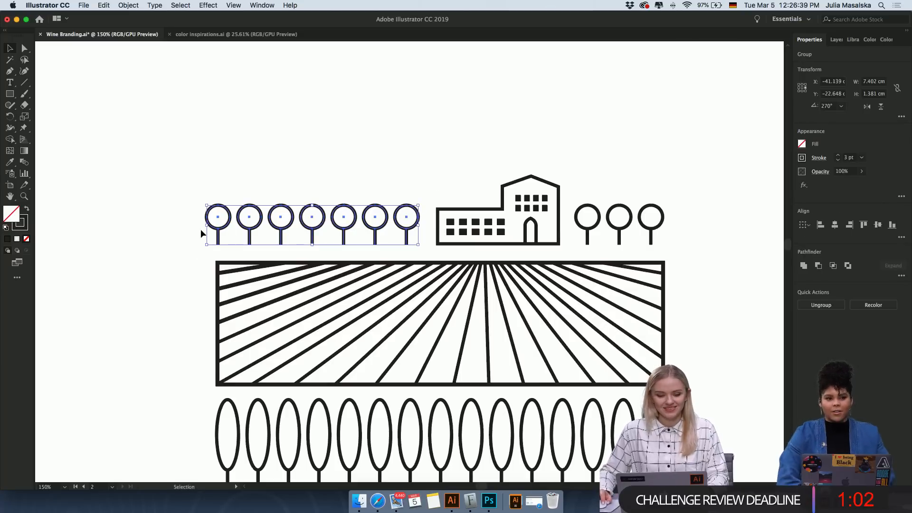
pyautogui.moveTo(206, 228); pyautogui.dragTo(220, 229)
pyautogui.click(337, 163)
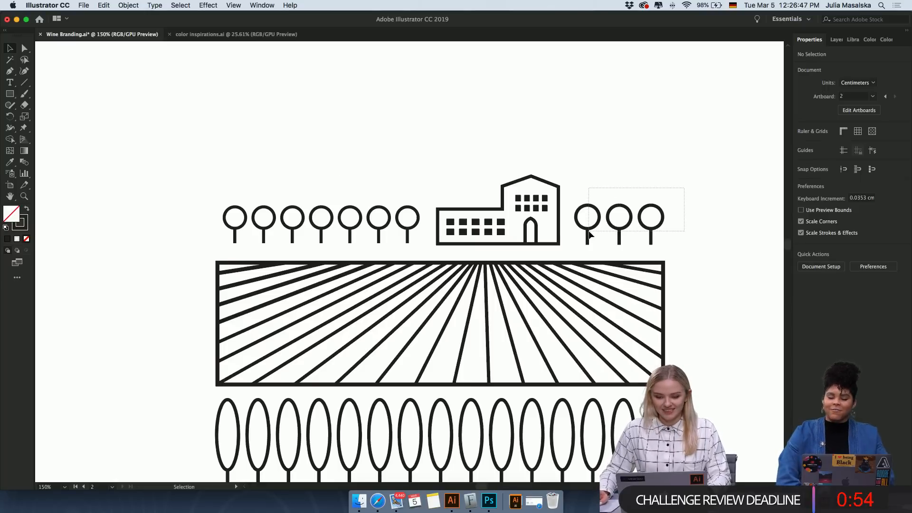
# Replace the three trees right of the building with copies of four smaller trees from the left row, and delete the outermost copy.
pyautogui.moveTo(589, 233); pyautogui.dragTo(588, 234)
pyautogui.press('Delete')
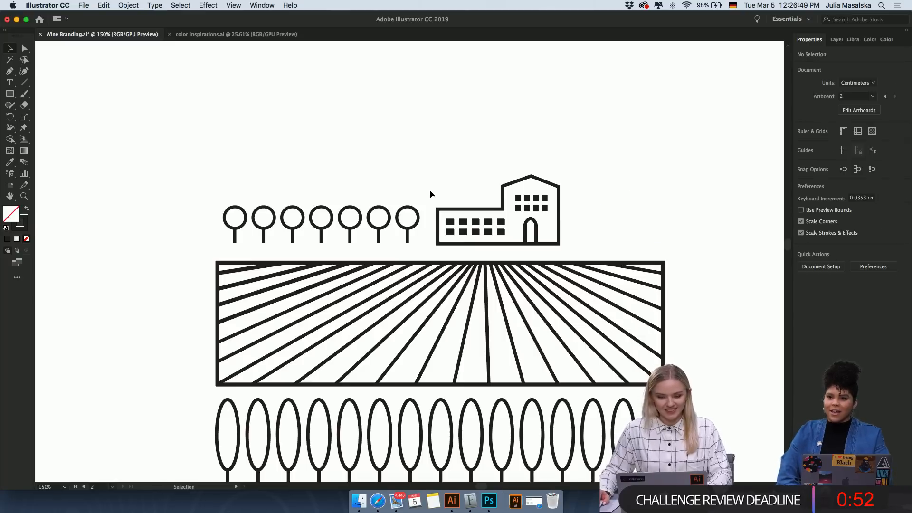
pyautogui.moveTo(360, 231); pyautogui.dragTo(354, 230)
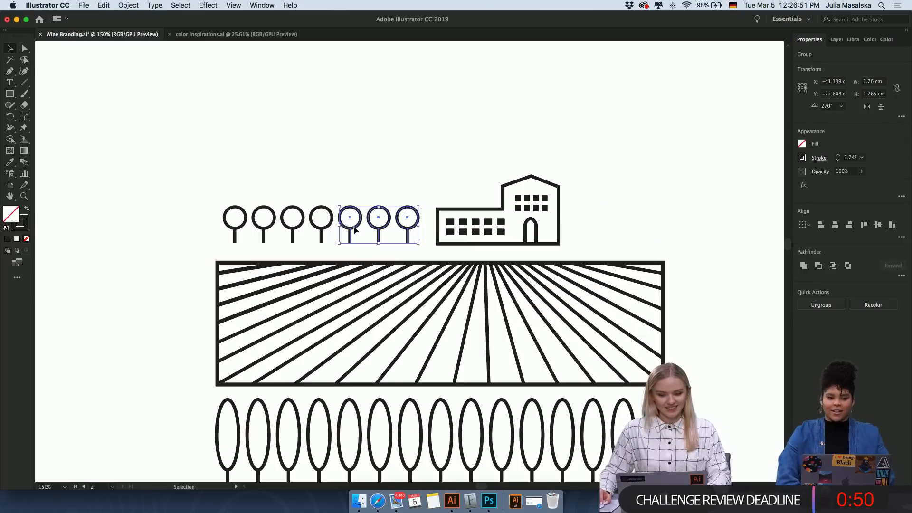
pyautogui.click(399, 183)
pyautogui.moveTo(312, 232); pyautogui.dragTo(588, 241)
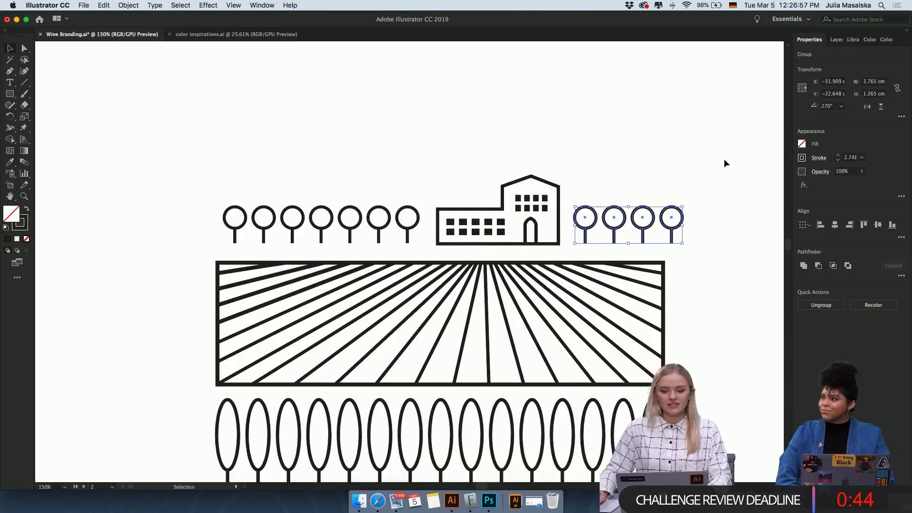
pyautogui.click(705, 187)
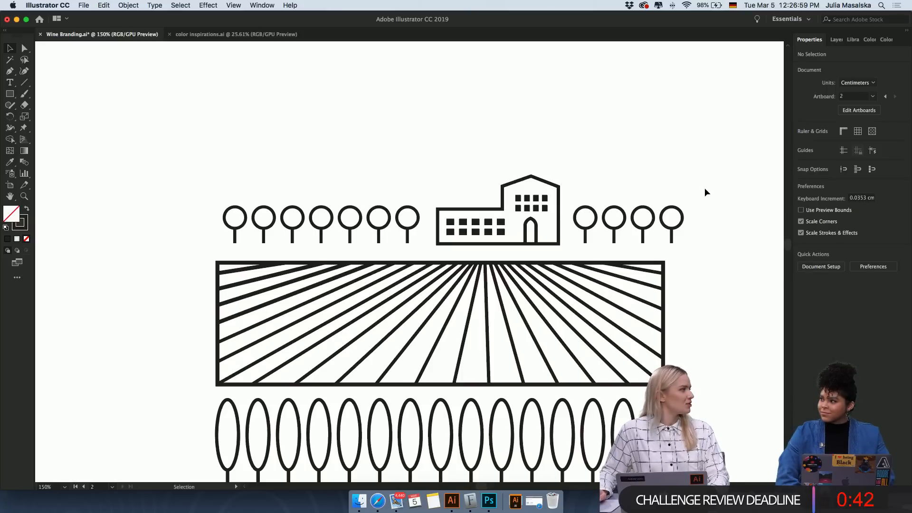
pyautogui.click(676, 234)
pyautogui.press('Delete')
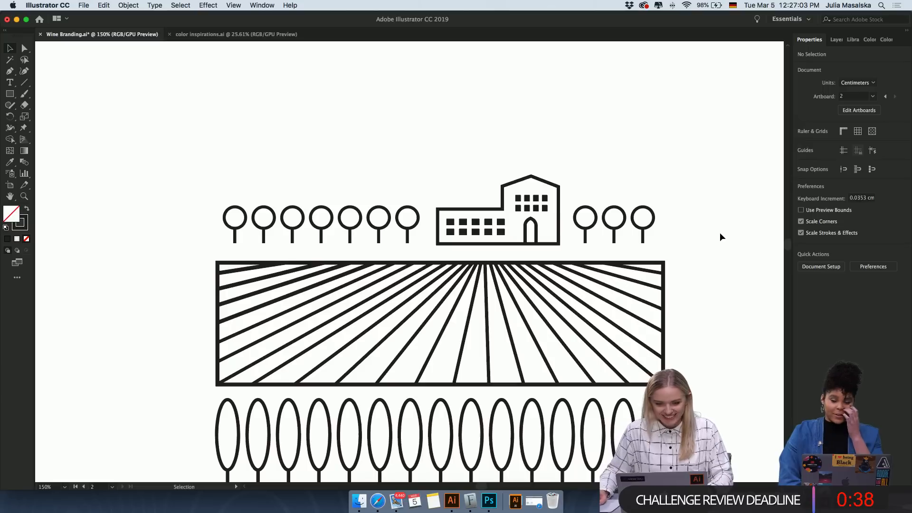
# Examine the size and spacing of the building and tree rows above the vineyard field at different zoom levels.
pyautogui.scroll(-1, 719, 232)
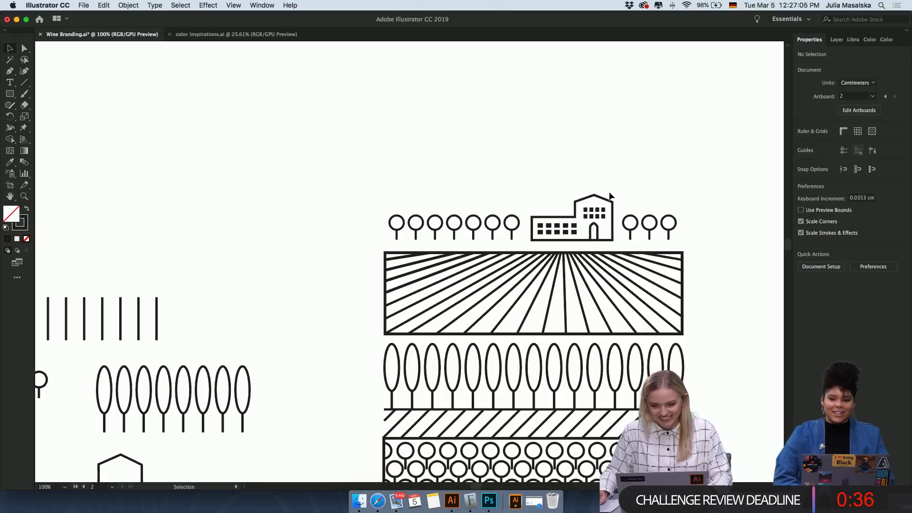
pyautogui.click(606, 202)
pyautogui.scroll(2, 607, 202)
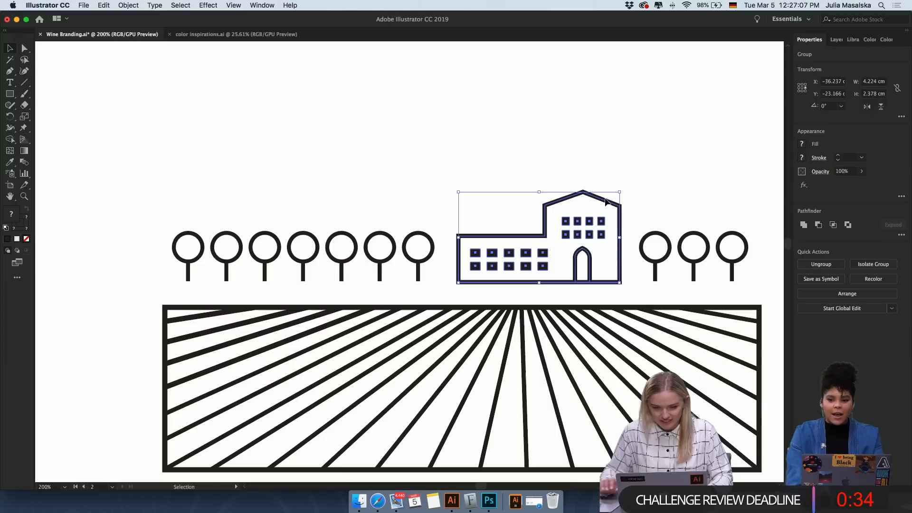
pyautogui.click(657, 174)
pyautogui.scroll(-3, 657, 175)
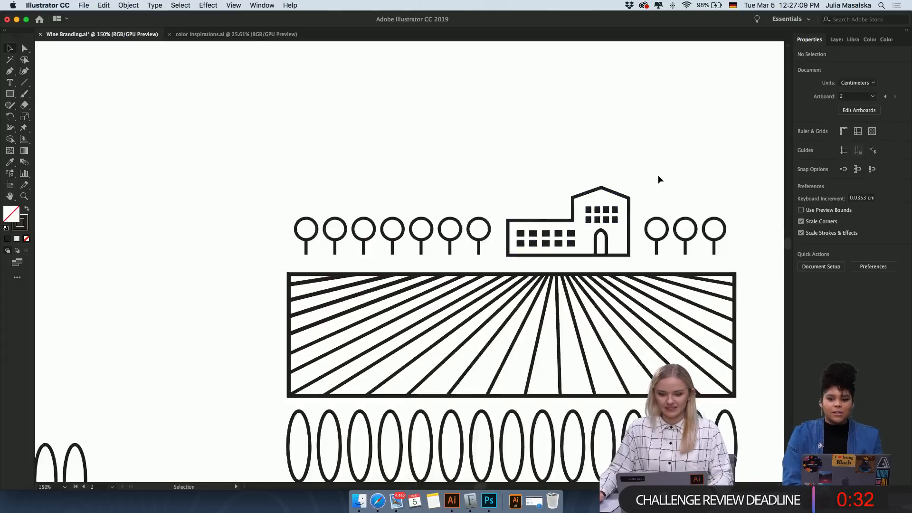
pyautogui.hscroll(2, 657, 175)
pyautogui.scroll(3, 657, 175)
pyautogui.hscroll(-2, 658, 176)
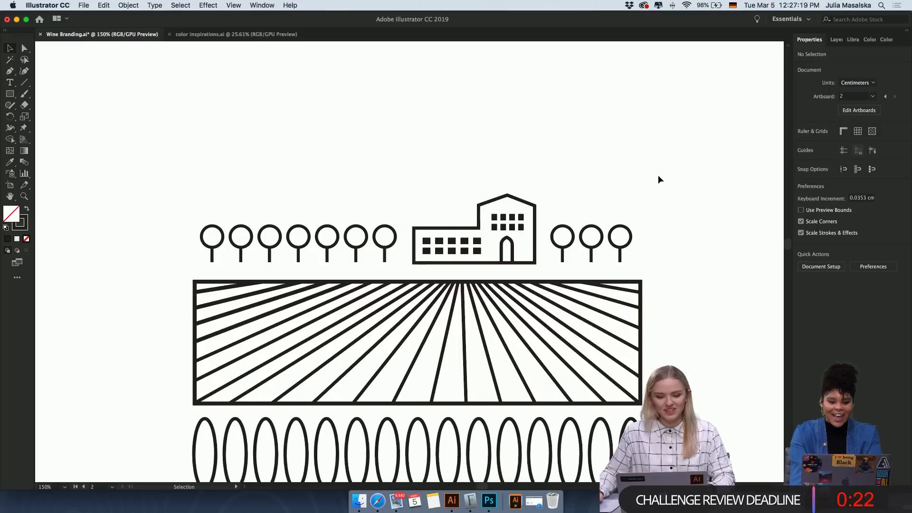
# Draw a rectangle about 15.6 by 3.84 cm around the trees and building, matching the width of the vineyard field.
pyautogui.hscroll(1, 657, 177)
pyautogui.click(10, 94)
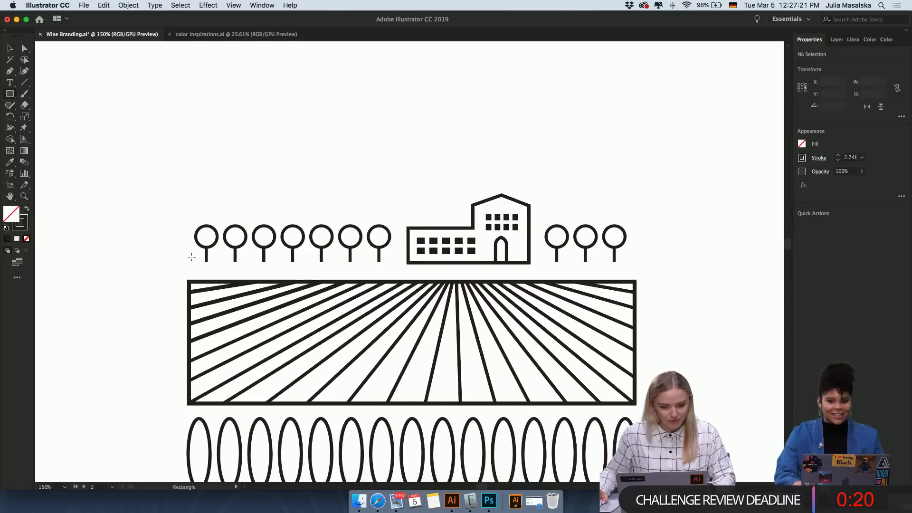
pyautogui.moveTo(189, 260); pyautogui.dragTo(636, 150)
pyautogui.press('v')
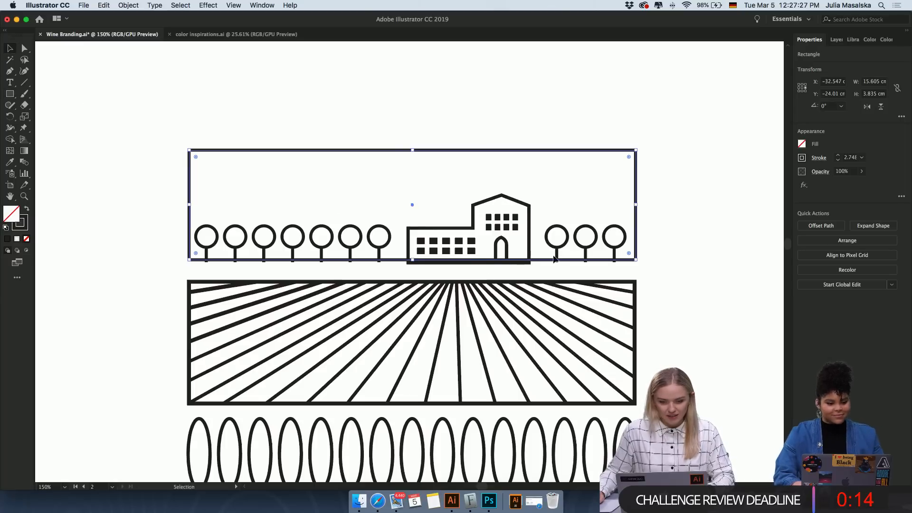
# Nudge the rectangle down until its lower edge meets the base of the building and trees, and fine-tune its right edge.
pyautogui.press('Down')
pyautogui.press('Down')
pyautogui.press('Down')
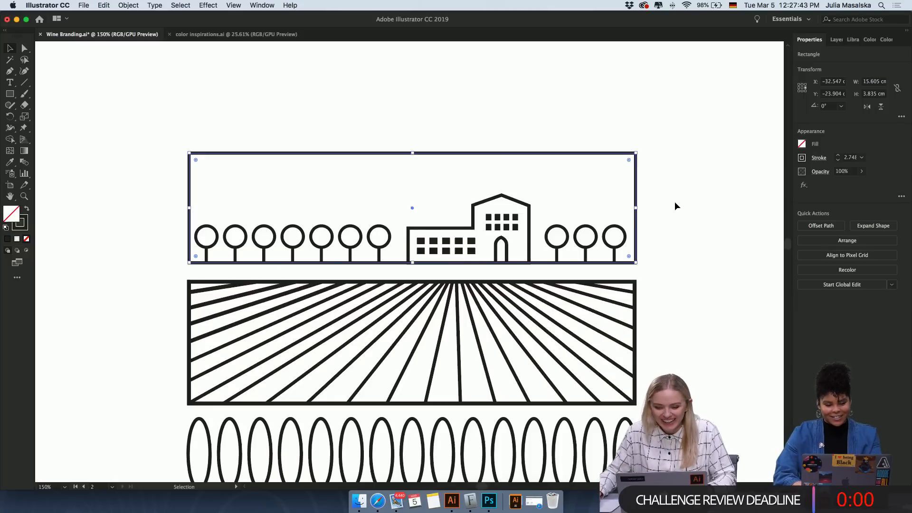
pyautogui.moveTo(634, 208); pyautogui.dragTo(638, 210)
pyautogui.click(638, 227)
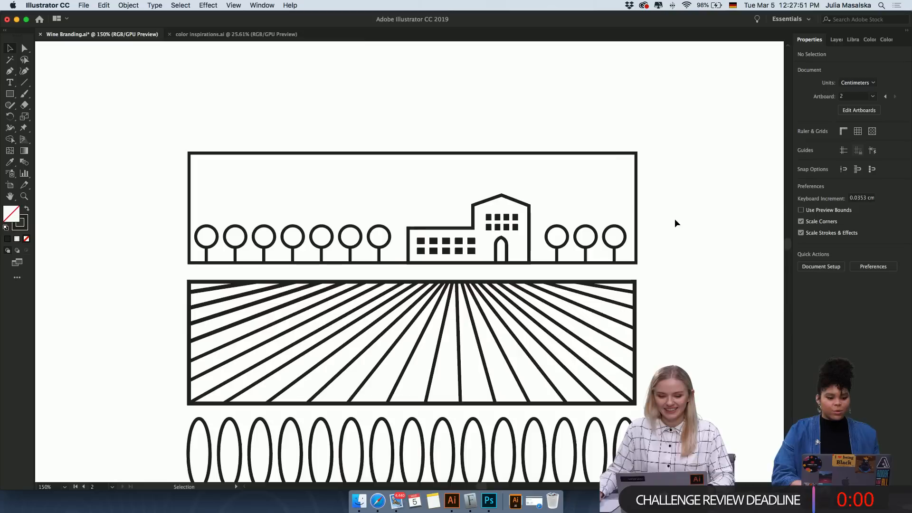
pyautogui.scroll(-1, 674, 218)
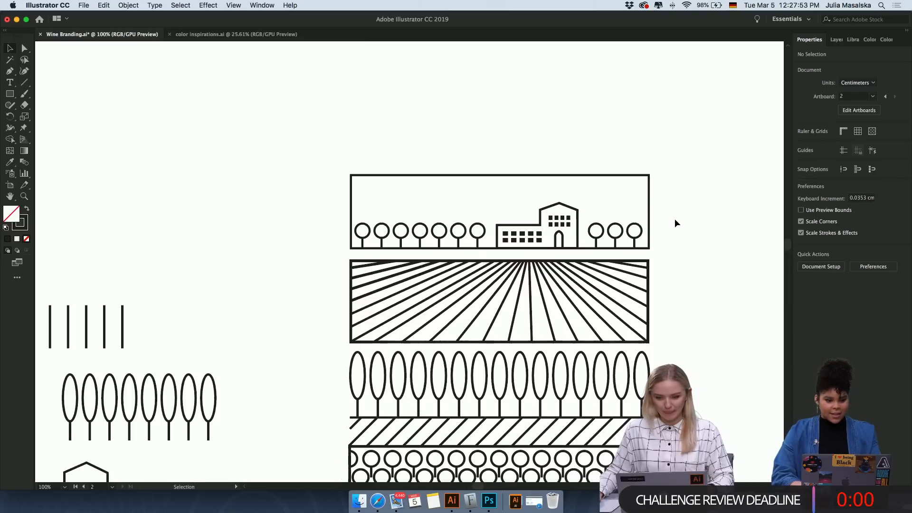
pyautogui.scroll(-5, 674, 218)
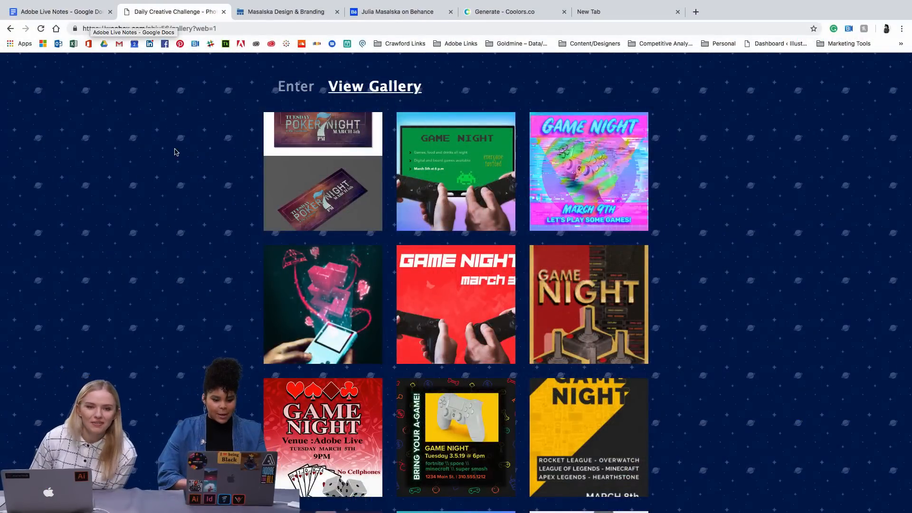
# Open the Poker Night entry in the Daily Creative Challenge gallery and view its flyer and mockup images.
pyautogui.click(311, 169)
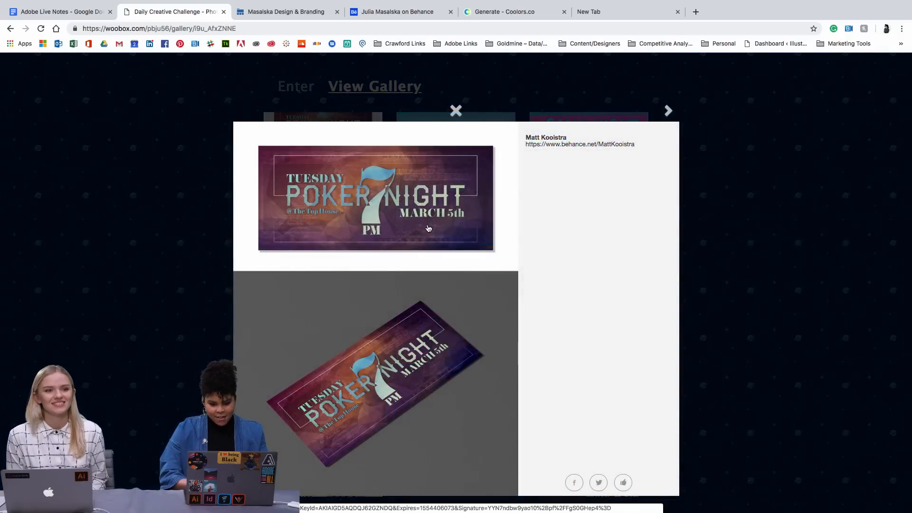
pyautogui.scroll(-1, 433, 256)
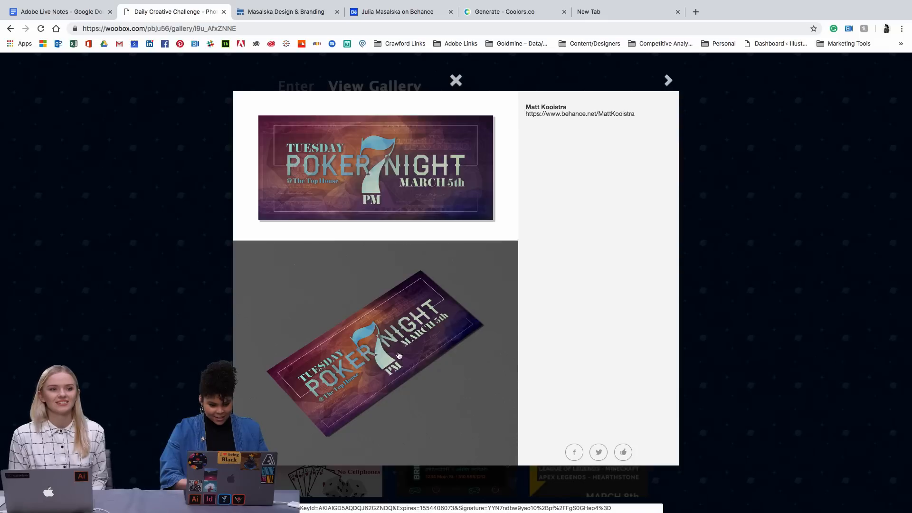
pyautogui.scroll(1, 409, 318)
pyautogui.scroll(1, 419, 292)
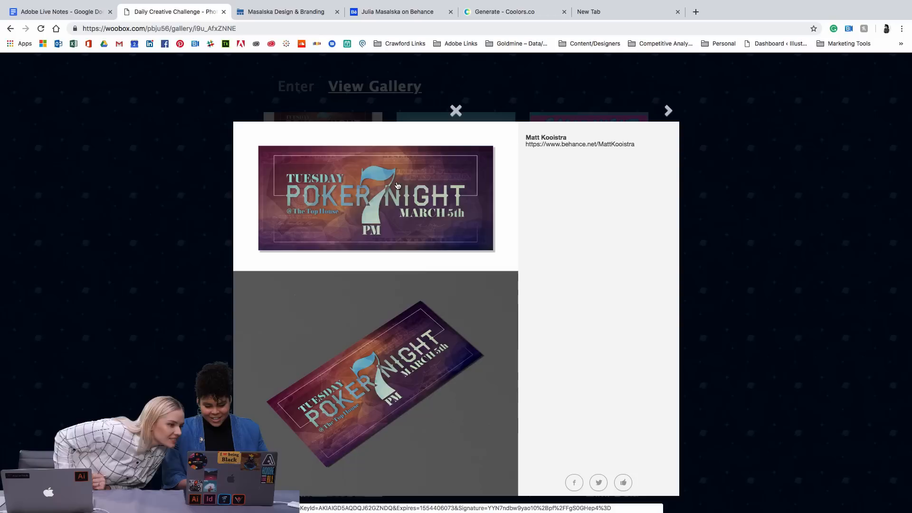
# Examine the lettering, thin frame and textured background of the Poker Night flyer at closer range.
pyautogui.scroll(5, 398, 185)
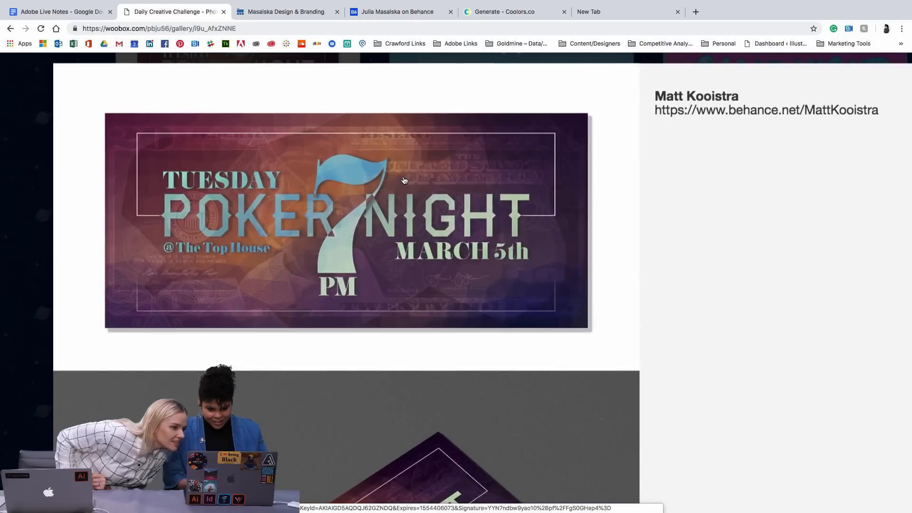
pyautogui.scroll(3, 404, 180)
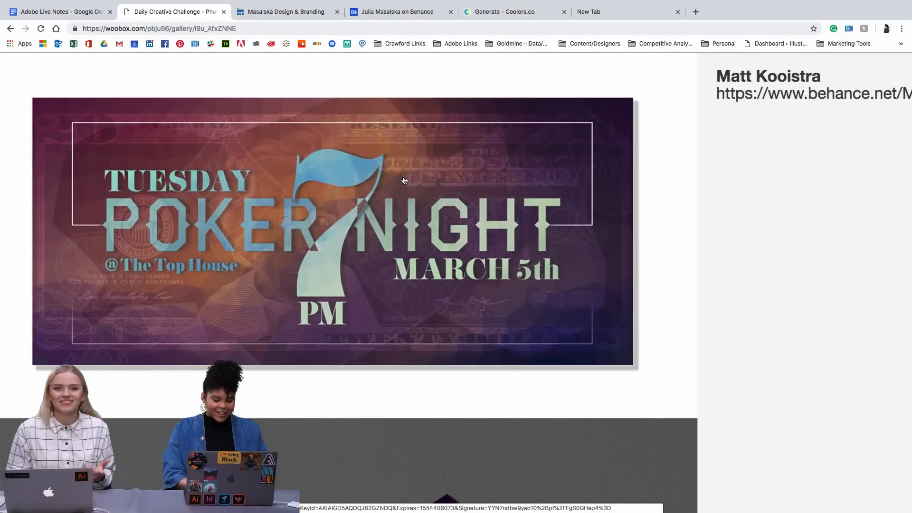
pyautogui.scroll(-5, 404, 180)
pyautogui.scroll(-2, 404, 180)
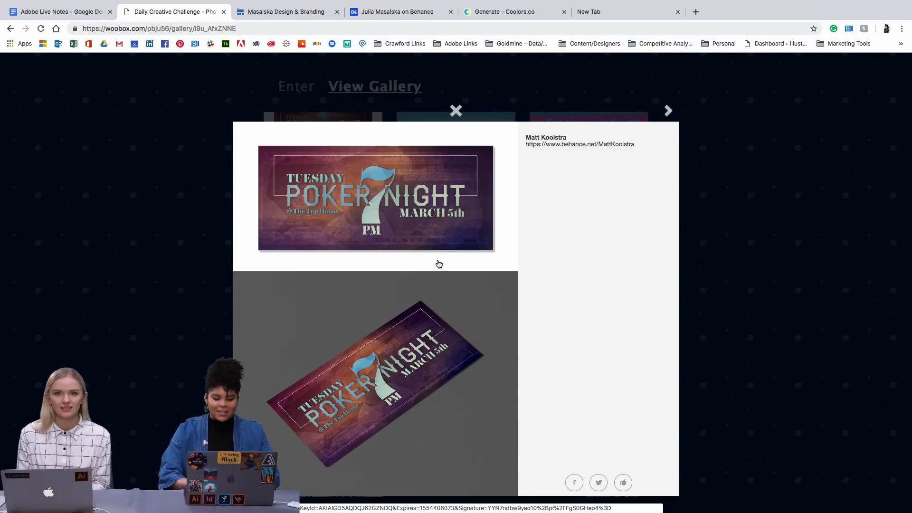
# Advance past the green TV-screen Game Night entry to the glitch-style March 9th entry and inspect its distorted controller artwork.
pyautogui.click(667, 110)
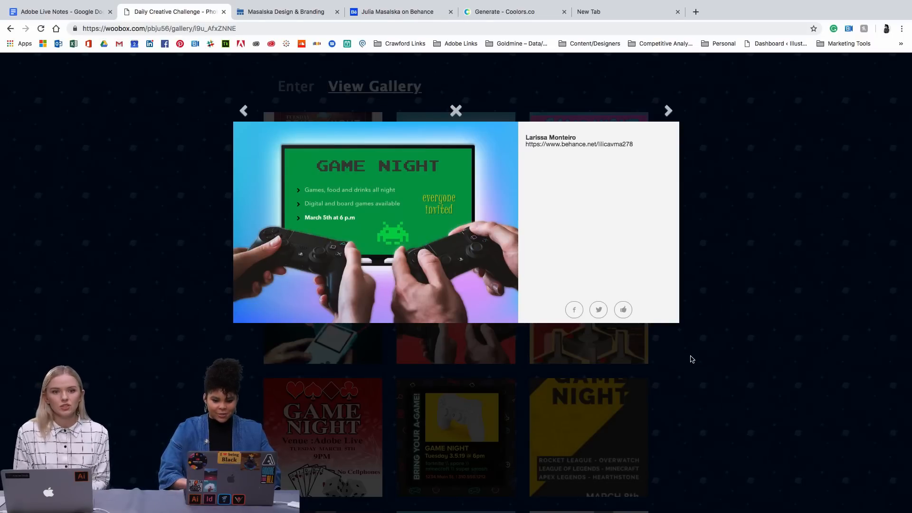
pyautogui.click(668, 110)
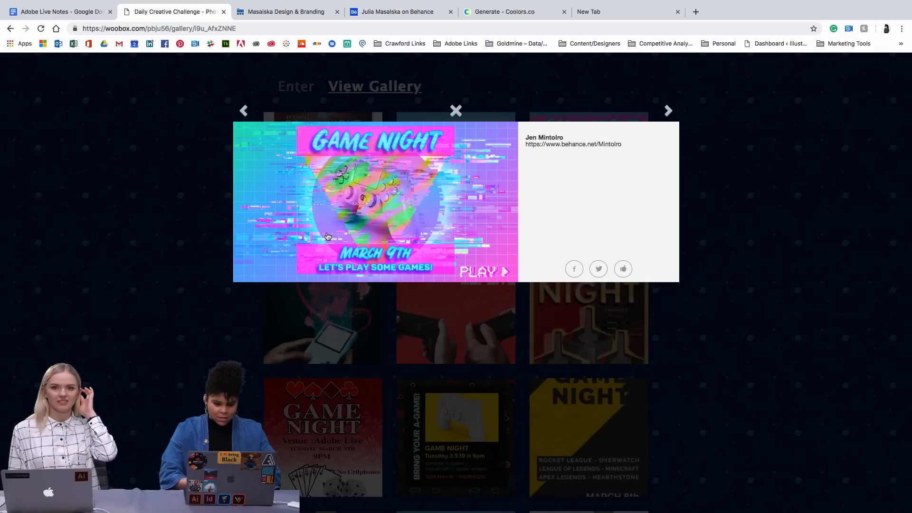
pyautogui.scroll(3, 357, 217)
pyautogui.scroll(2, 356, 217)
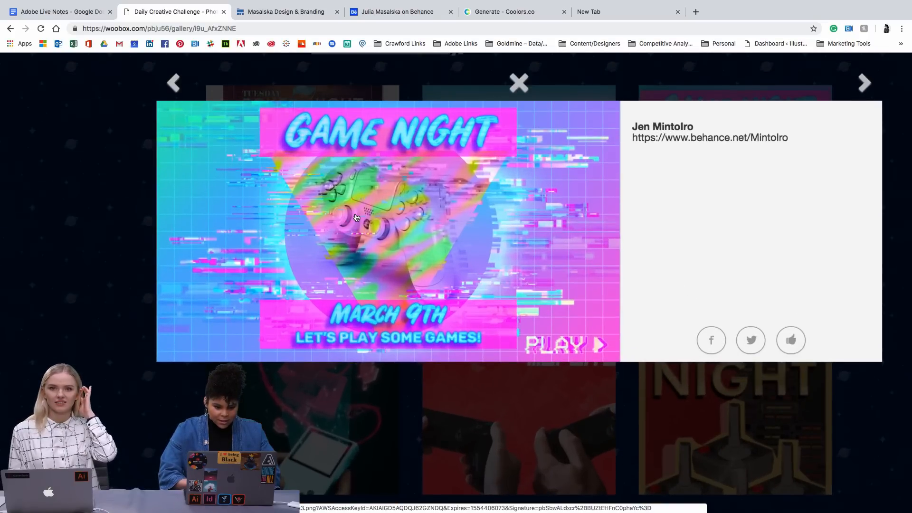
pyautogui.scroll(2, 356, 217)
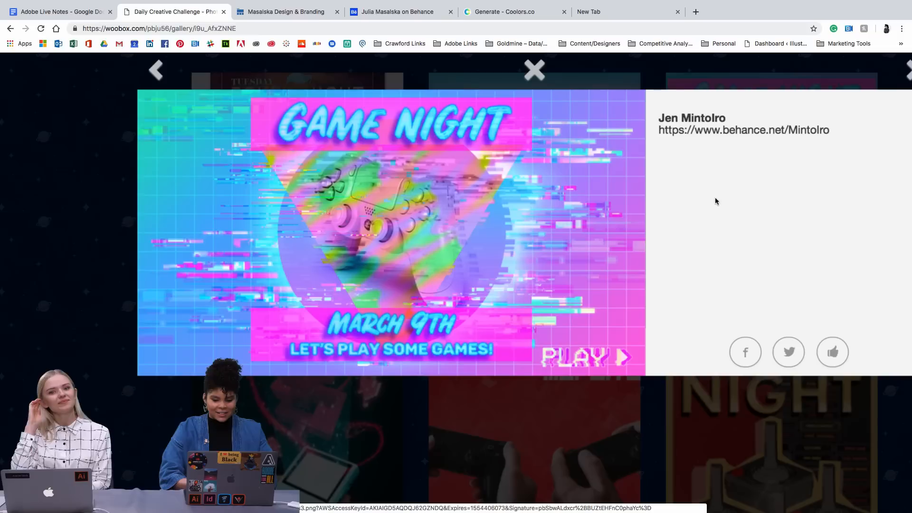
pyautogui.press('super+minus')
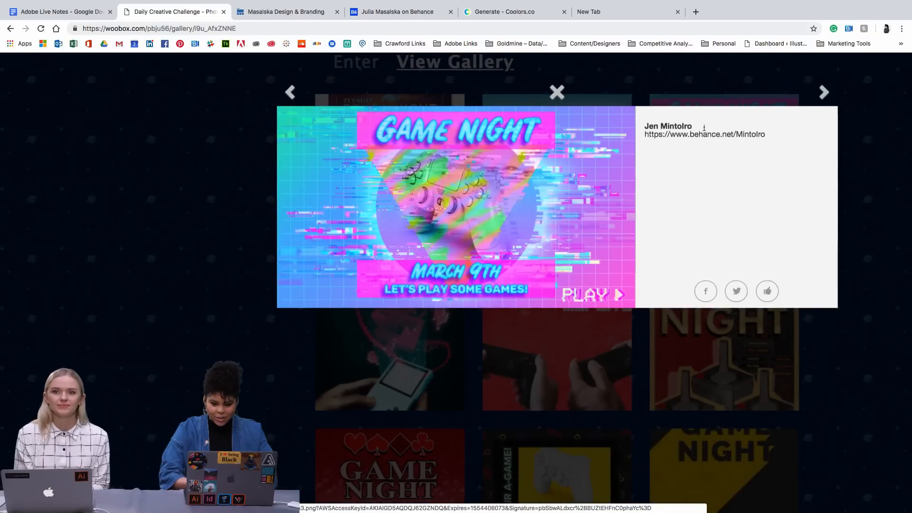
# View the next gallery entry, the Retro Games Party poster, from its title down to the hands holding the console.
pyautogui.click(824, 92)
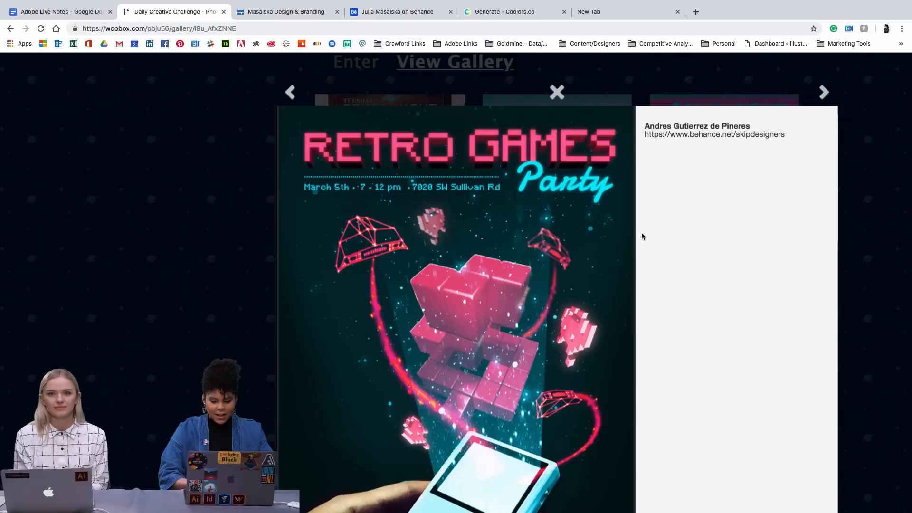
pyautogui.scroll(-2, 637, 230)
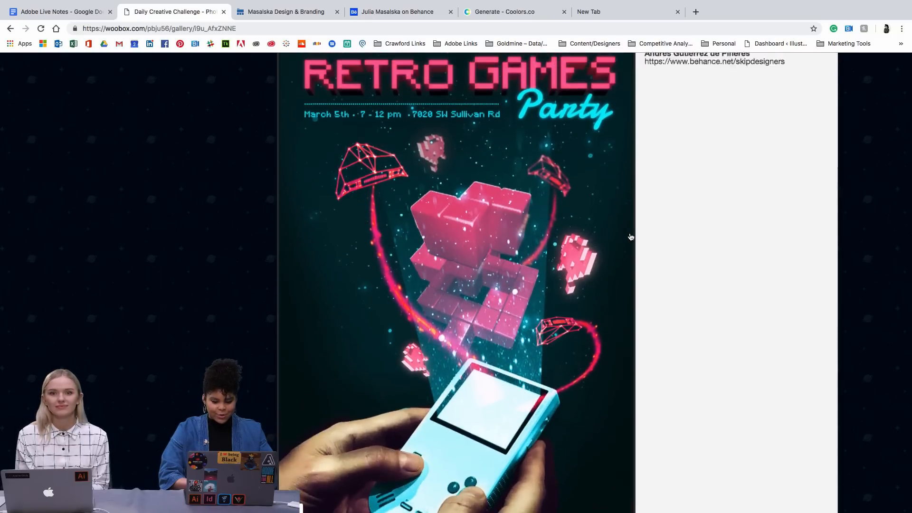
pyautogui.scroll(-2, 630, 234)
pyautogui.scroll(-2, 630, 233)
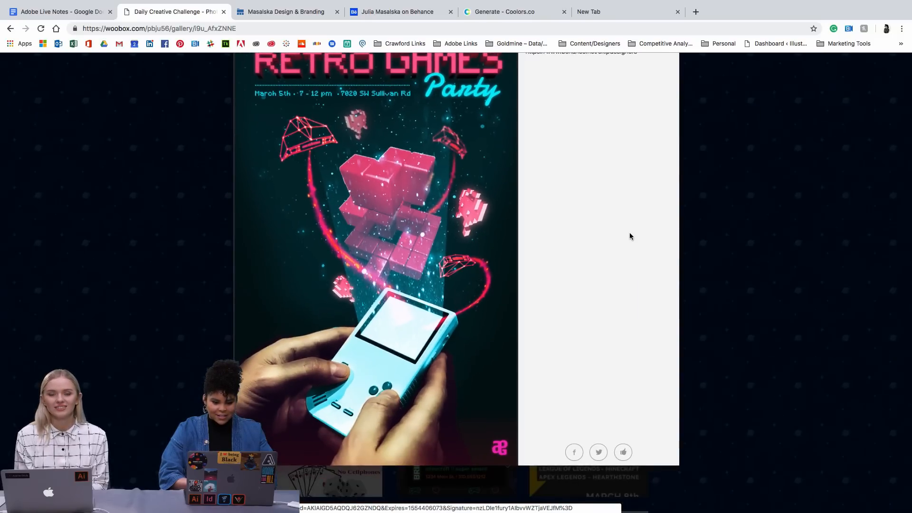
pyautogui.scroll(2, 630, 233)
pyautogui.scroll(1, 630, 236)
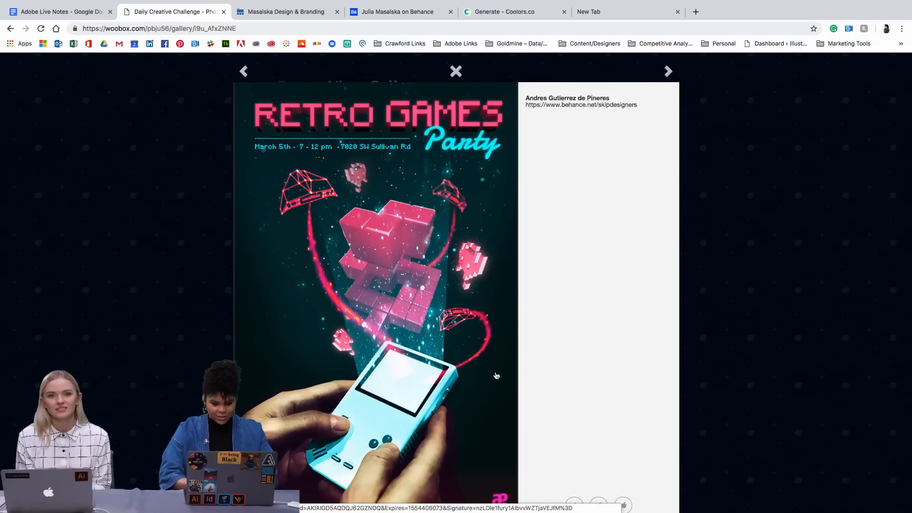
pyautogui.scroll(-2, 496, 388)
pyautogui.scroll(2, 495, 388)
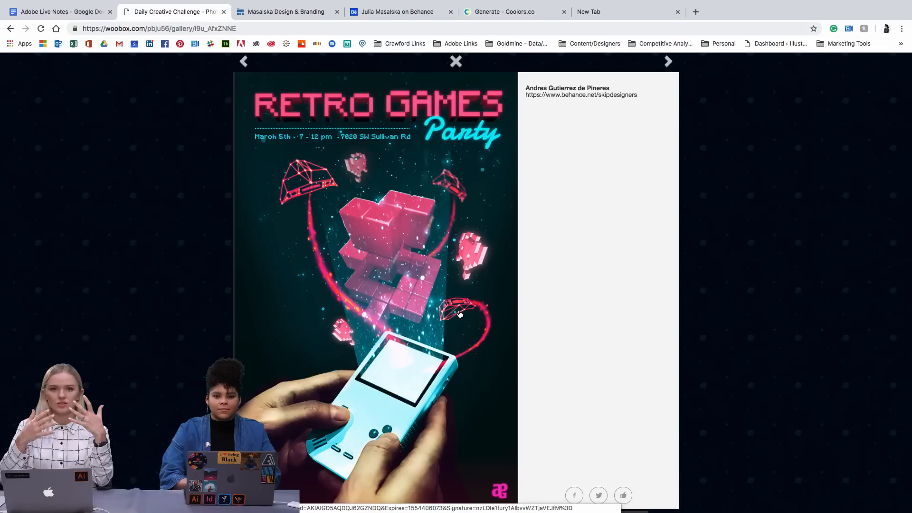
pyautogui.scroll(-1, 417, 277)
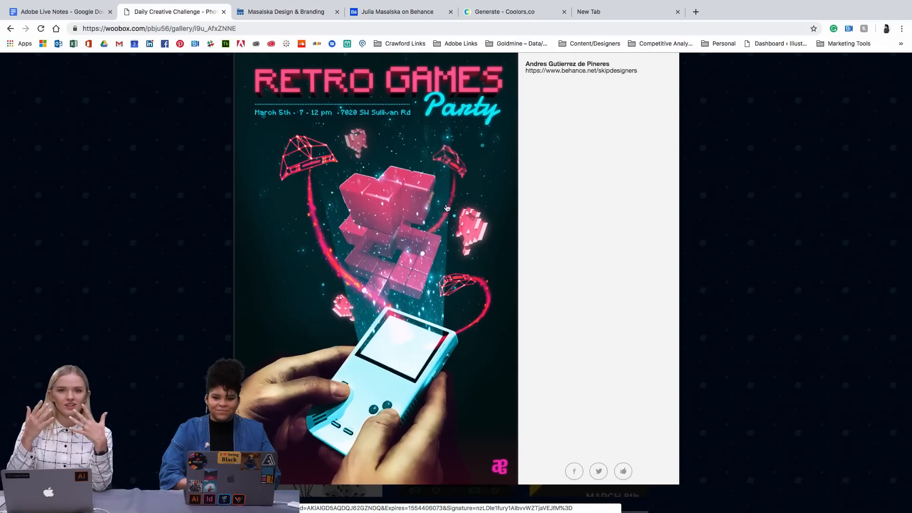
# Examine the Retro Games Party poster's floating blocks, glowing trails and handheld console in more detail.
pyautogui.scroll(2, 446, 208)
pyautogui.scroll(3, 447, 208)
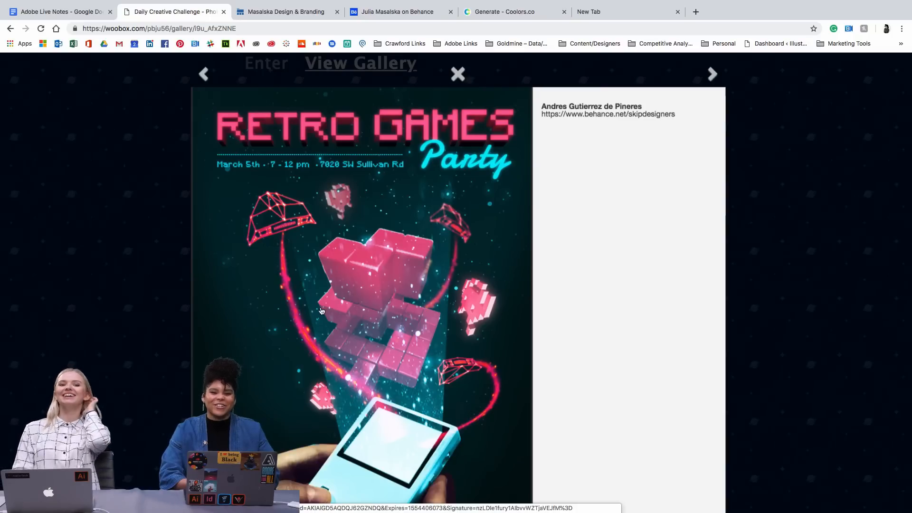
pyautogui.scroll(-1, 354, 382)
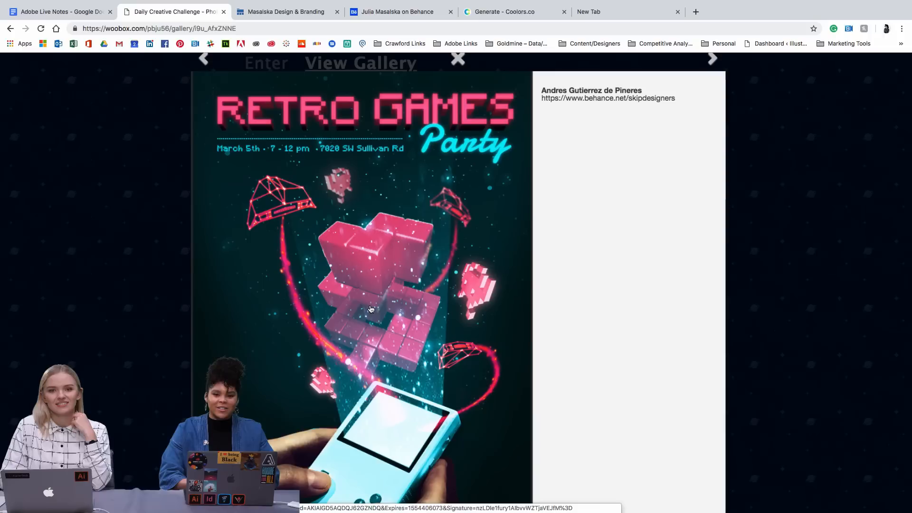
pyautogui.scroll(-5, 388, 356)
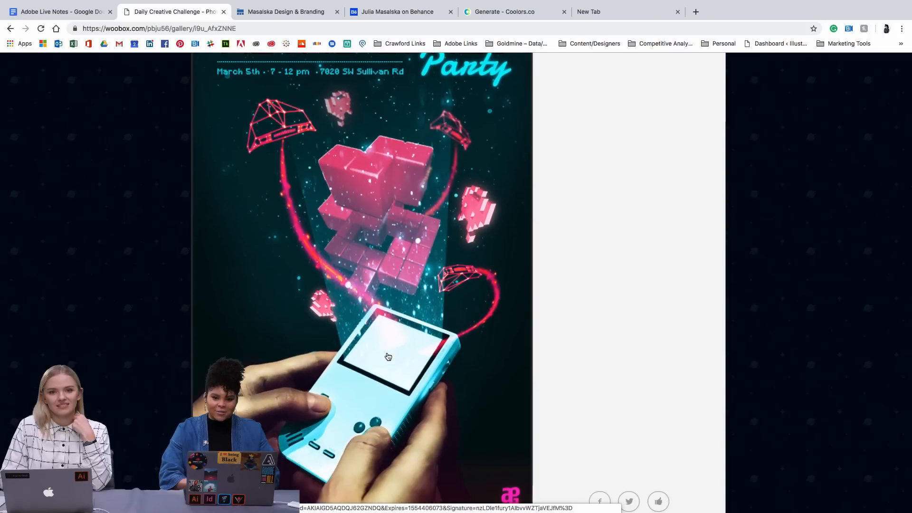
pyautogui.scroll(-2, 359, 377)
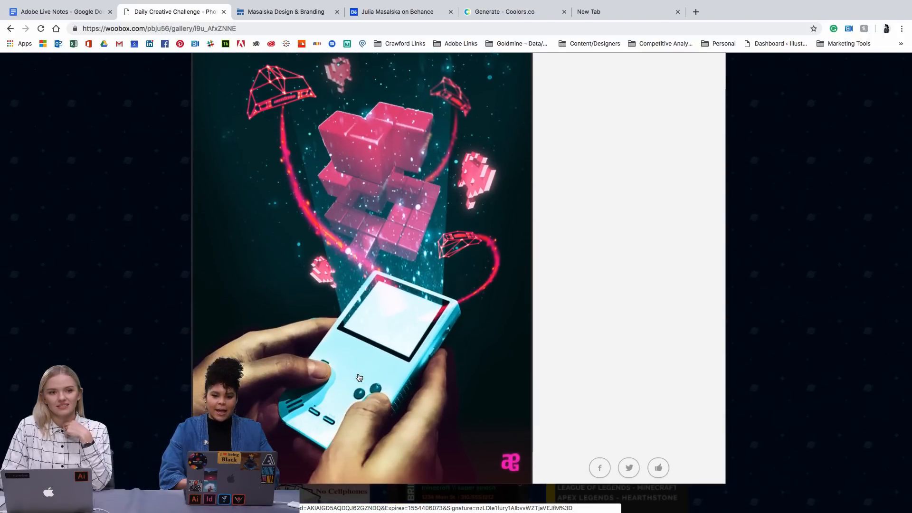
pyautogui.scroll(6, 359, 378)
pyautogui.scroll(2, 359, 377)
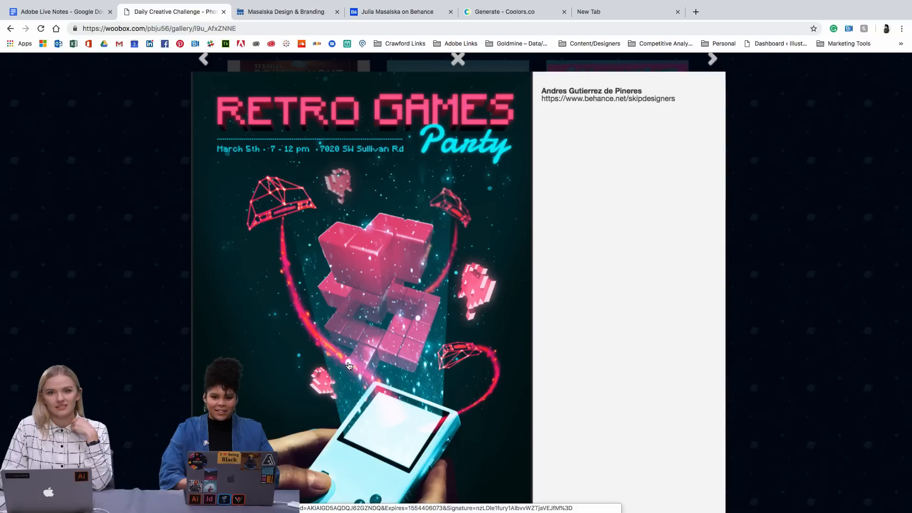
pyautogui.scroll(-2, 349, 366)
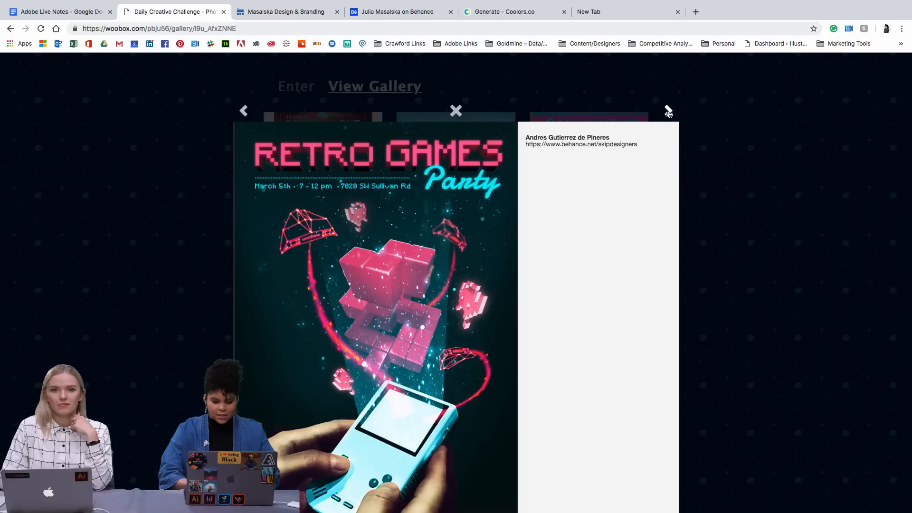
pyautogui.scroll(-1, 555, 221)
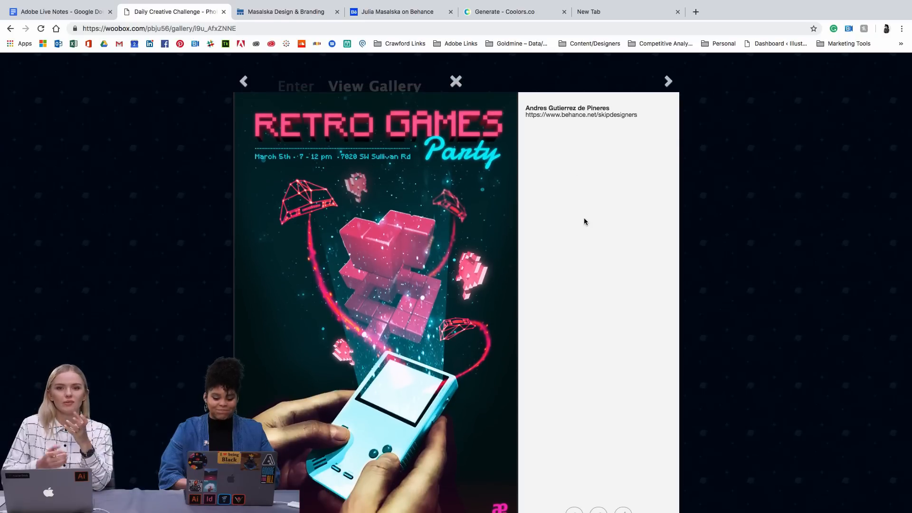
# Advance to the red Game Night! March 30 entry and inspect its lettering, background texture and controllers.
pyautogui.click(669, 82)
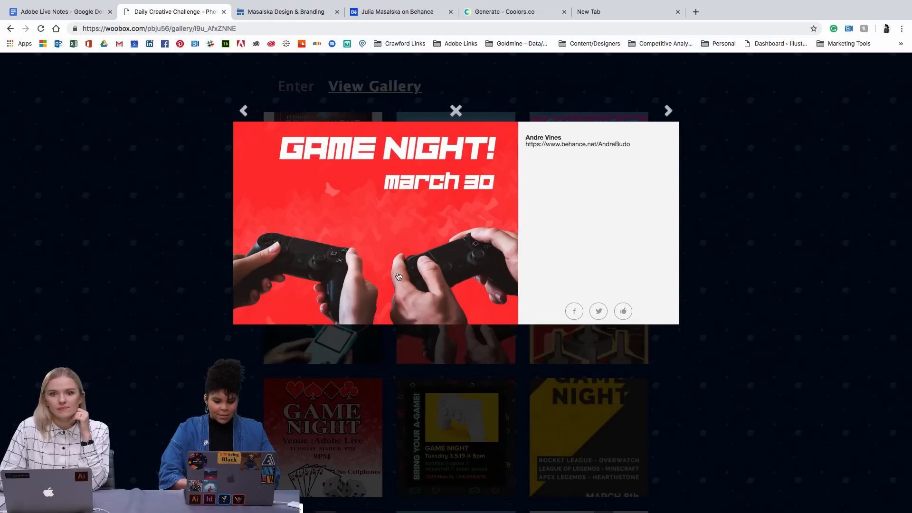
pyautogui.scroll(2, 452, 208)
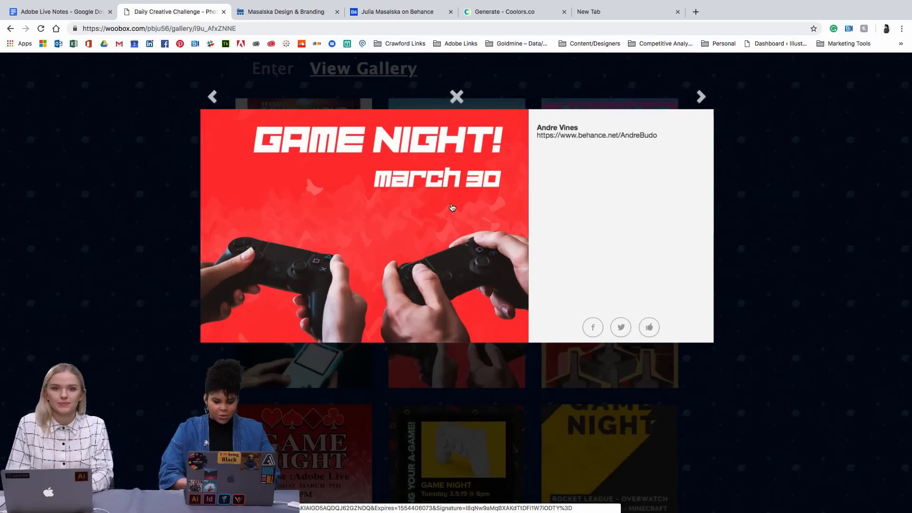
pyautogui.scroll(5, 452, 208)
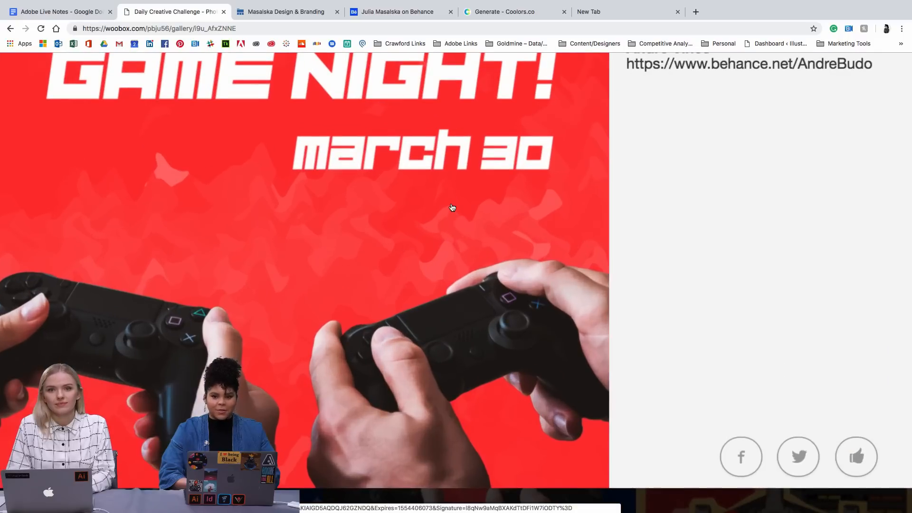
pyautogui.scroll(-1, 452, 208)
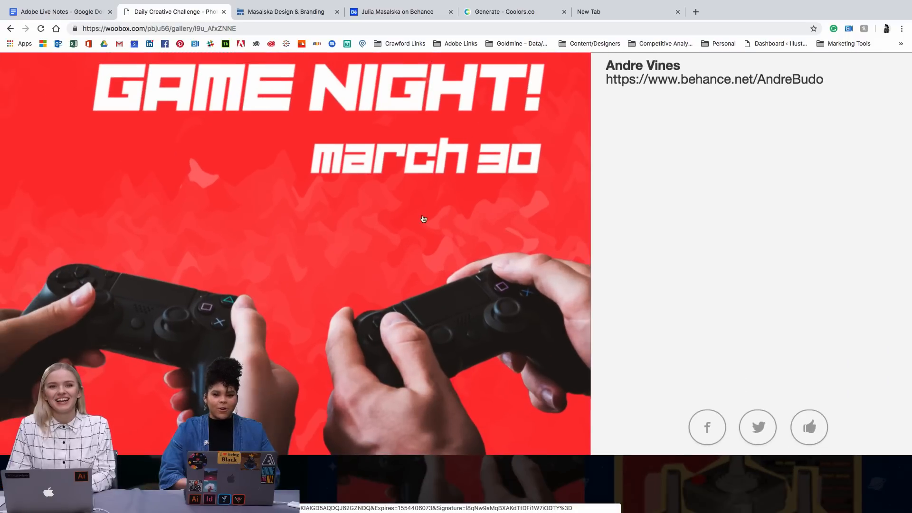
pyautogui.scroll(-1, 423, 218)
pyautogui.scroll(2, 424, 218)
pyautogui.scroll(-1, 423, 218)
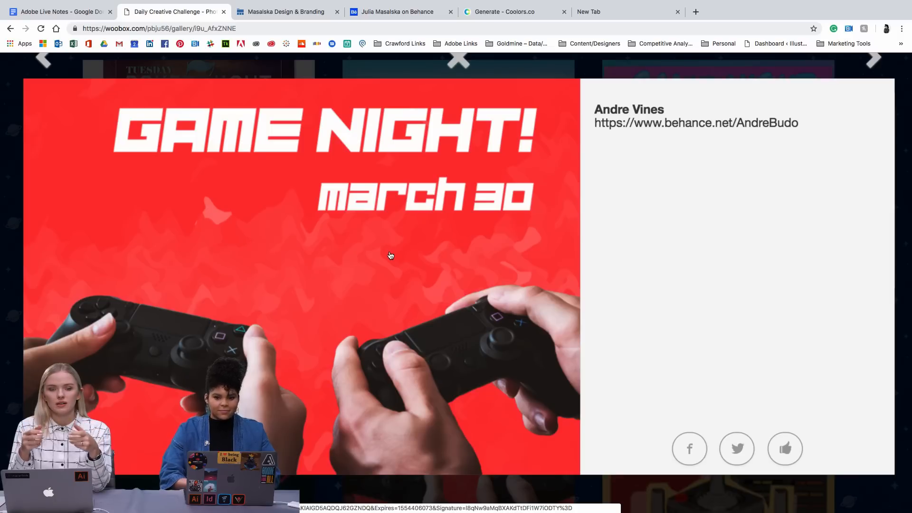
pyautogui.scroll(-1, 390, 255)
pyautogui.scroll(-1, 390, 256)
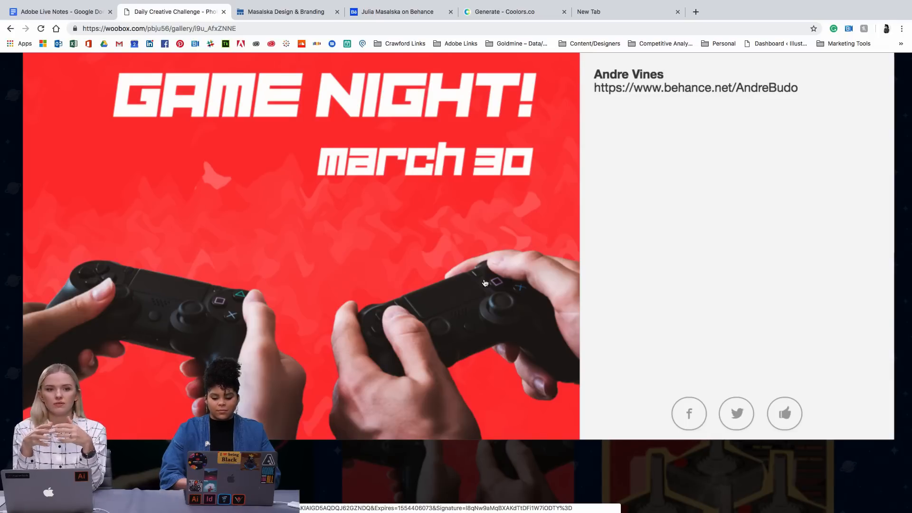
pyautogui.scroll(-3, 485, 283)
pyautogui.scroll(-2, 485, 283)
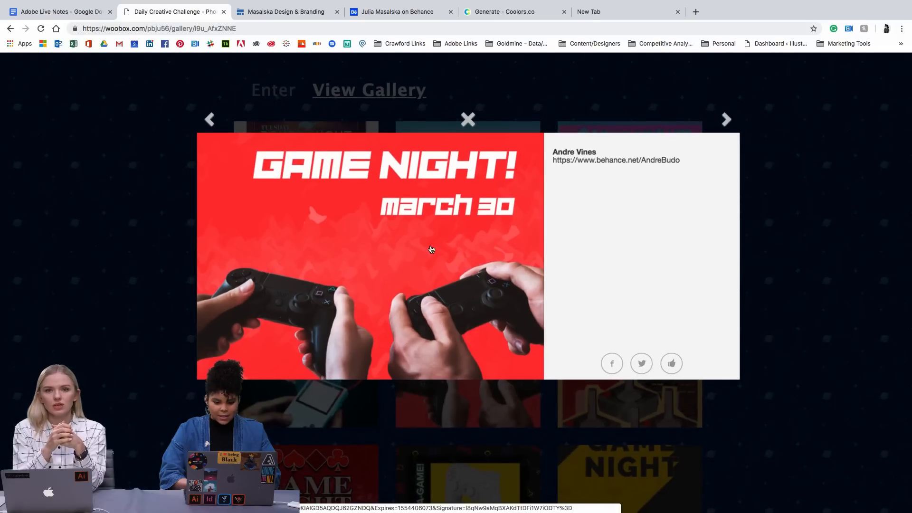
pyautogui.hscroll(1, 431, 249)
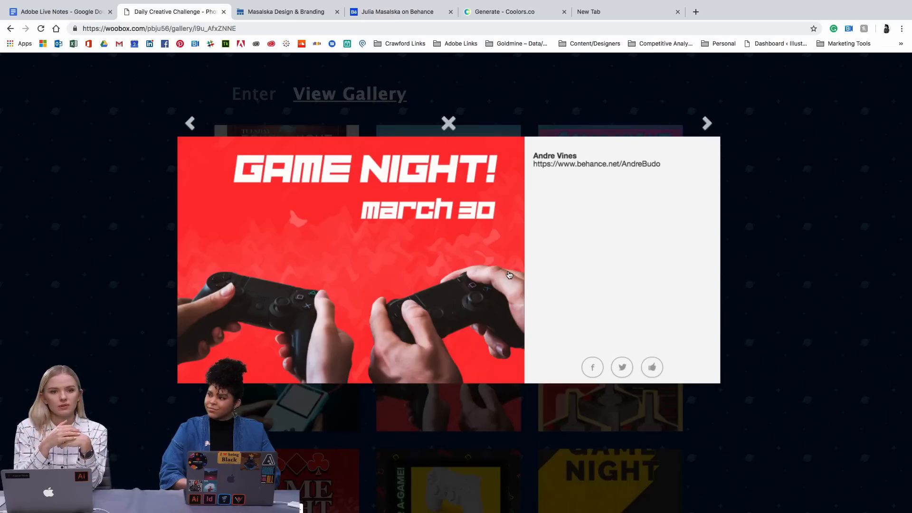
# Advance to the joystick Game Night poster and examine its split background, gold lettering and event date line.
pyautogui.click(707, 123)
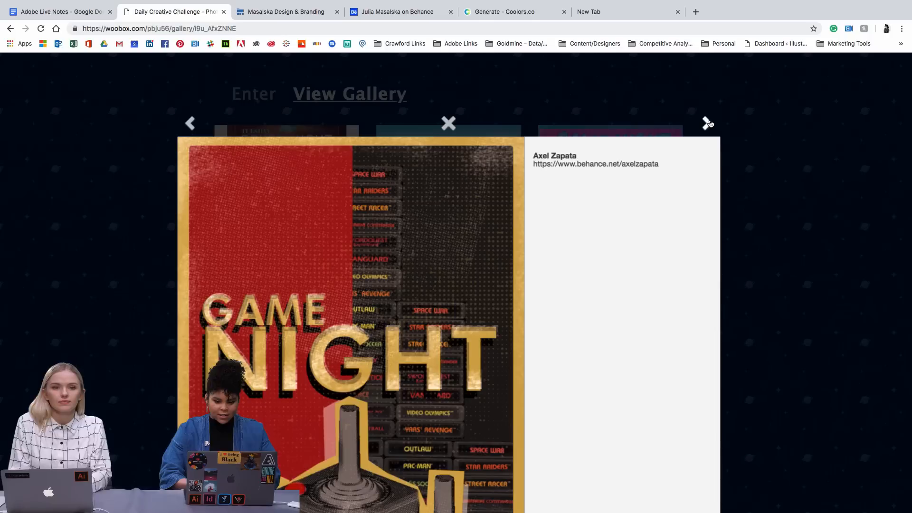
pyautogui.scroll(-3, 463, 273)
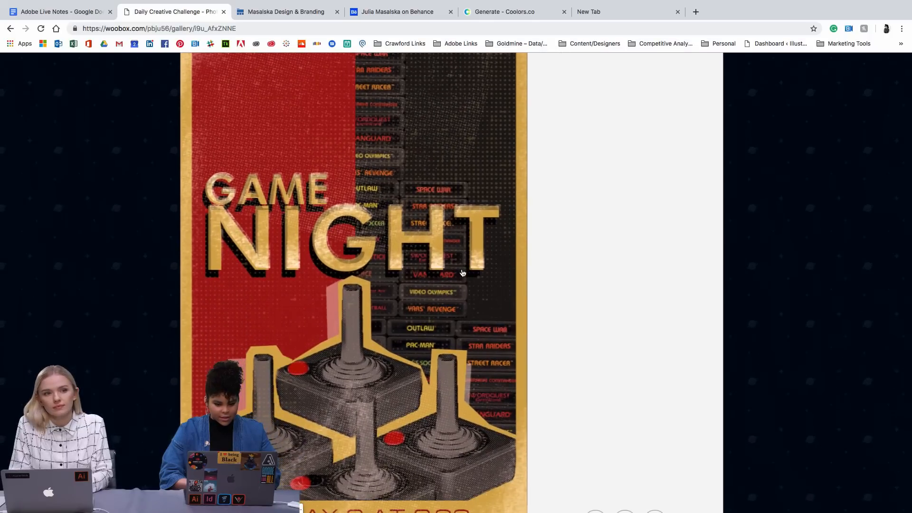
pyautogui.scroll(3, 463, 273)
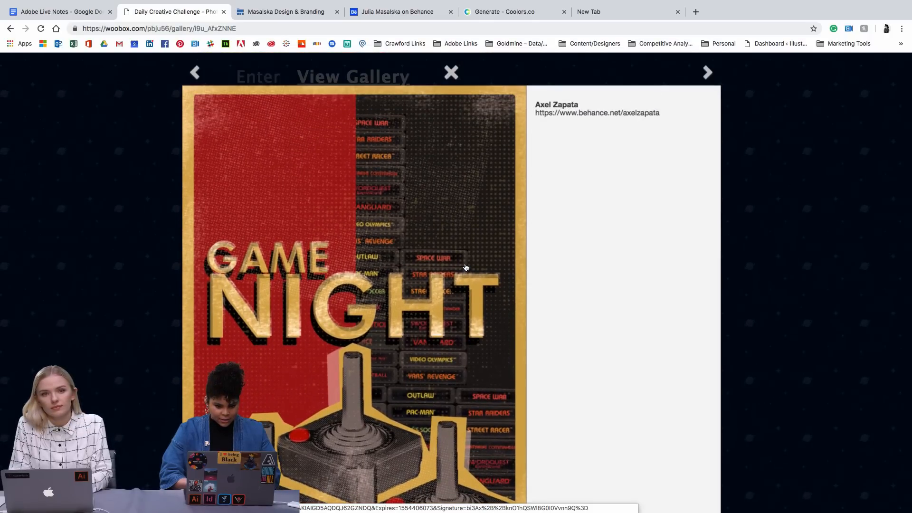
pyautogui.scroll(-2, 466, 266)
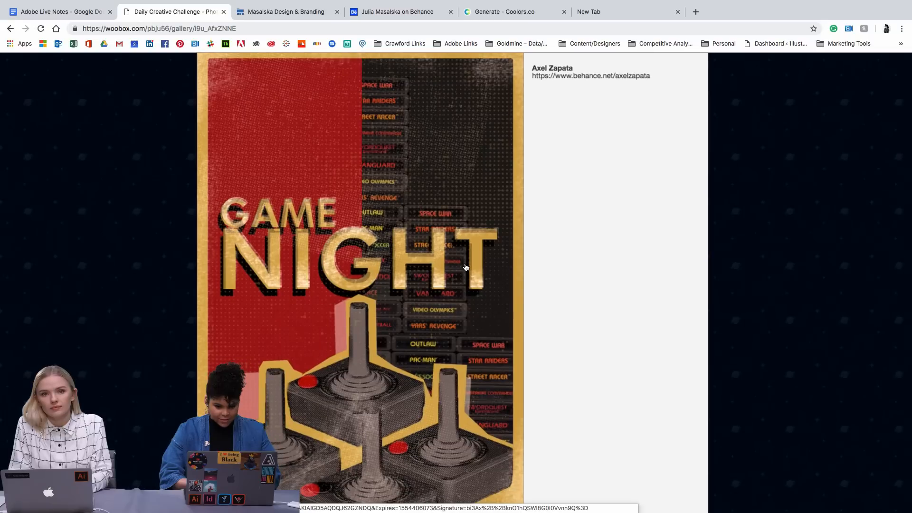
pyautogui.scroll(-1, 466, 267)
pyautogui.scroll(2, 466, 267)
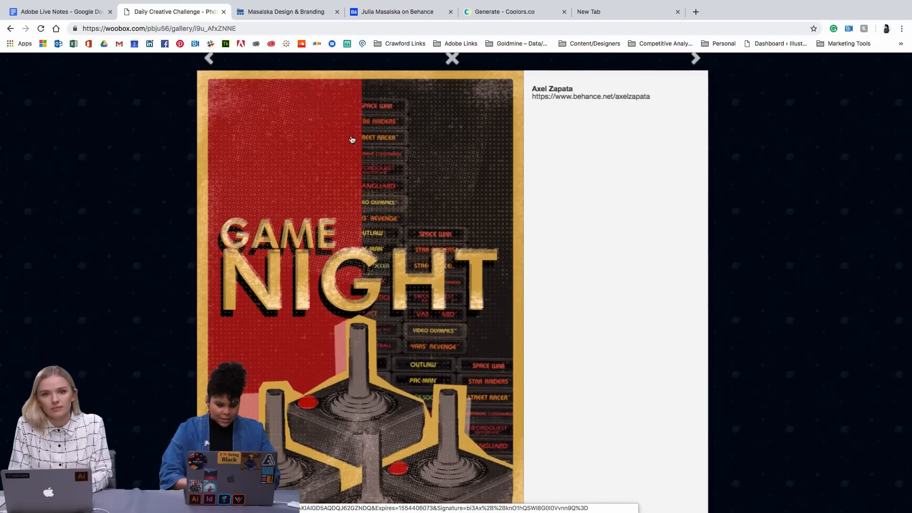
pyautogui.scroll(-1, 354, 160)
pyautogui.scroll(-1, 375, 178)
pyautogui.scroll(1, 387, 183)
pyautogui.scroll(-1, 386, 183)
pyautogui.scroll(-2, 368, 233)
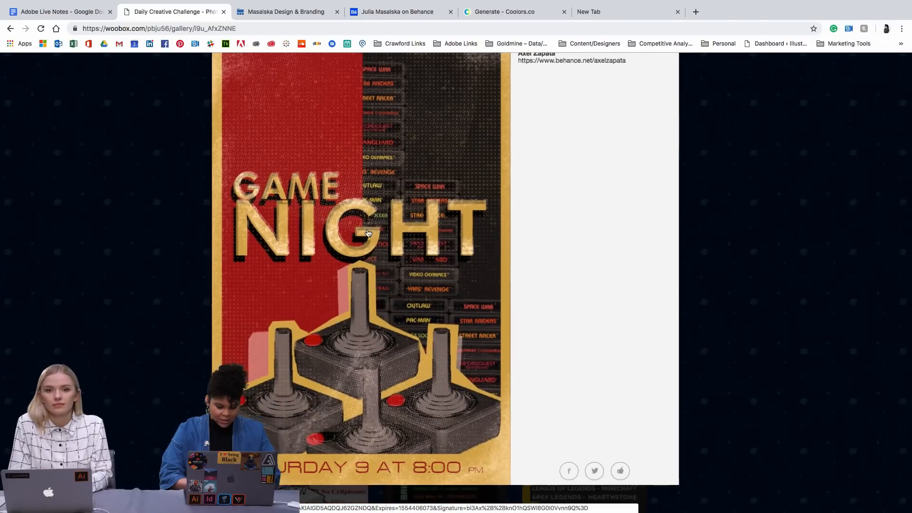
# Examine the joystick Game Night poster's upper half, including its columns of game title labels and grainy halftone texture.
pyautogui.scroll(1, 368, 233)
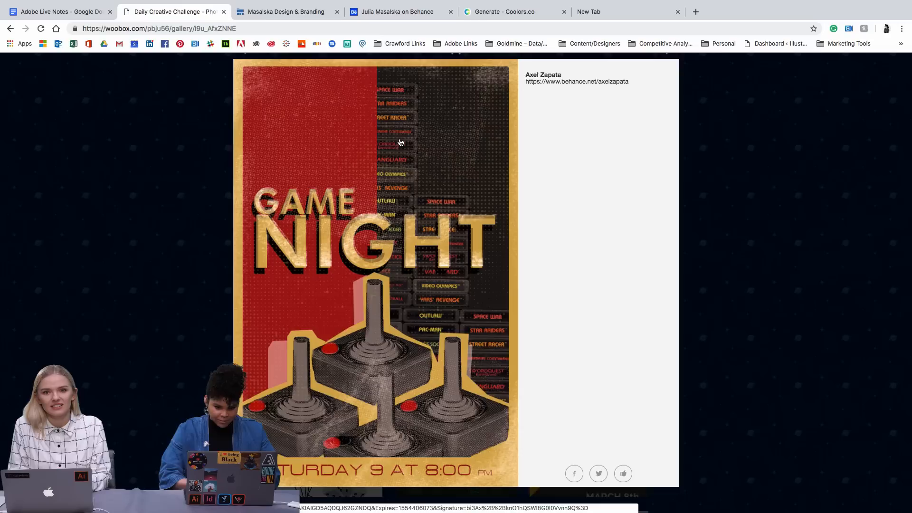
pyautogui.scroll(5, 401, 142)
pyautogui.scroll(1, 401, 142)
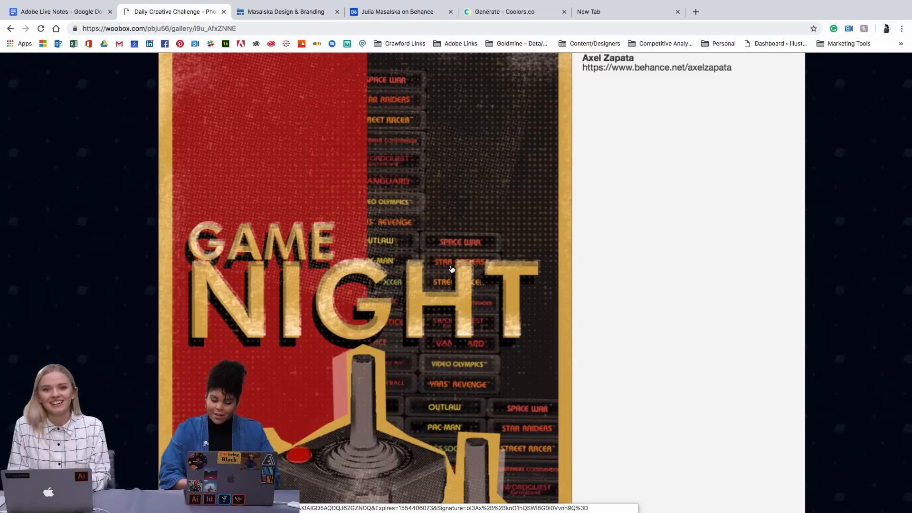
pyautogui.scroll(-1, 440, 187)
pyautogui.scroll(3, 443, 170)
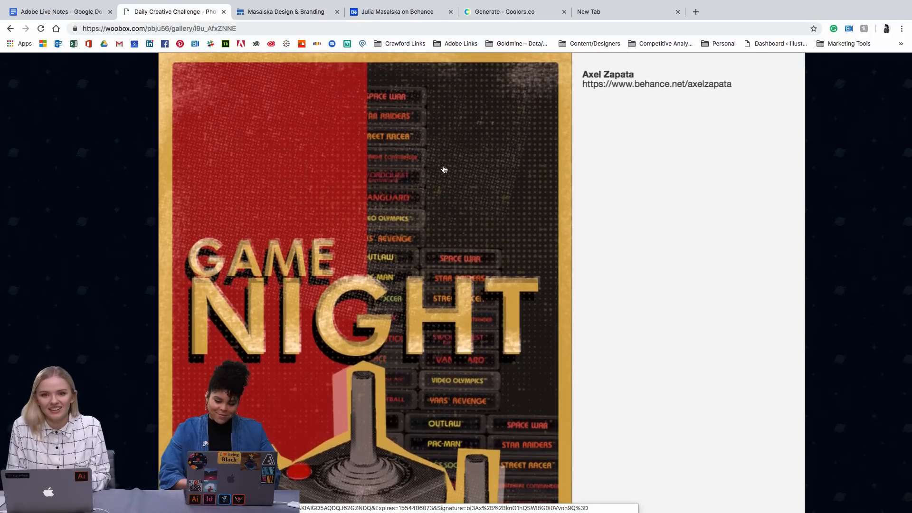
pyautogui.scroll(-1, 443, 169)
pyautogui.scroll(1, 498, 407)
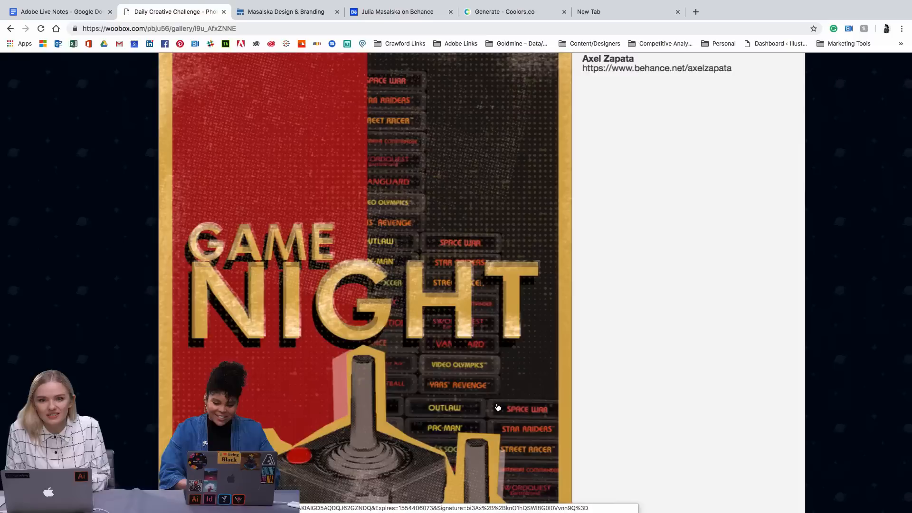
pyautogui.scroll(2, 497, 407)
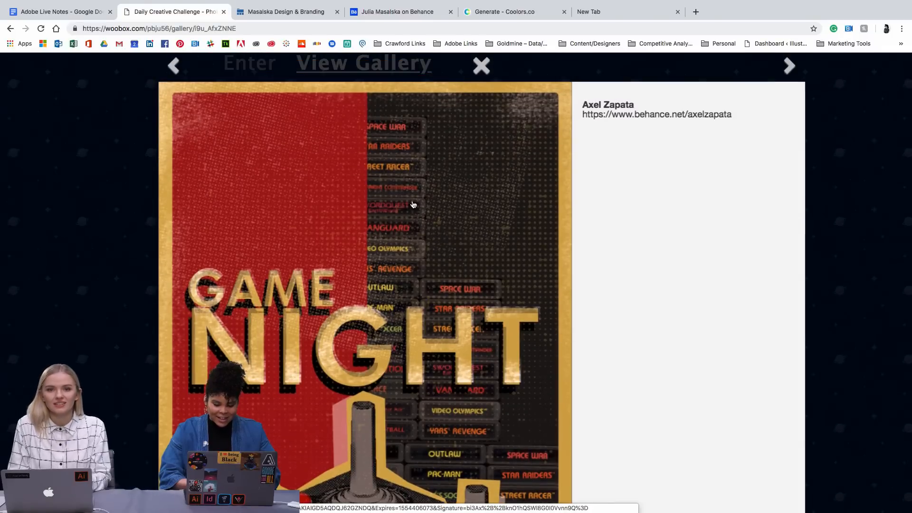
pyautogui.scroll(-3, 408, 227)
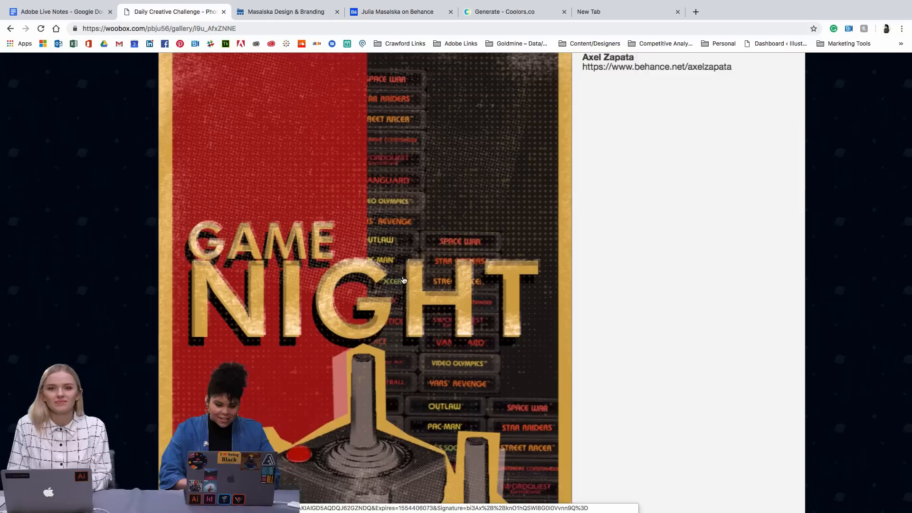
pyautogui.scroll(-1, 404, 280)
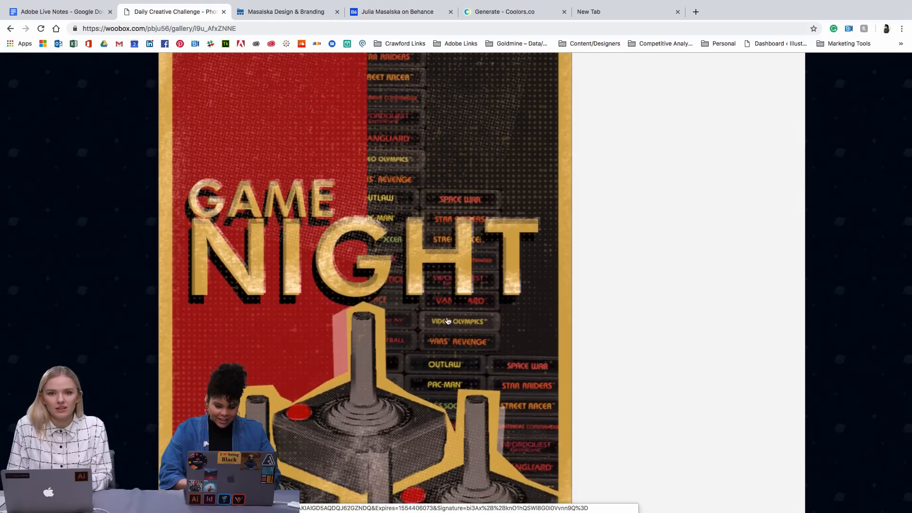
# Examine the four halftone joysticks, their gold outlines and the date line in the poster's lower half.
pyautogui.scroll(-3, 459, 335)
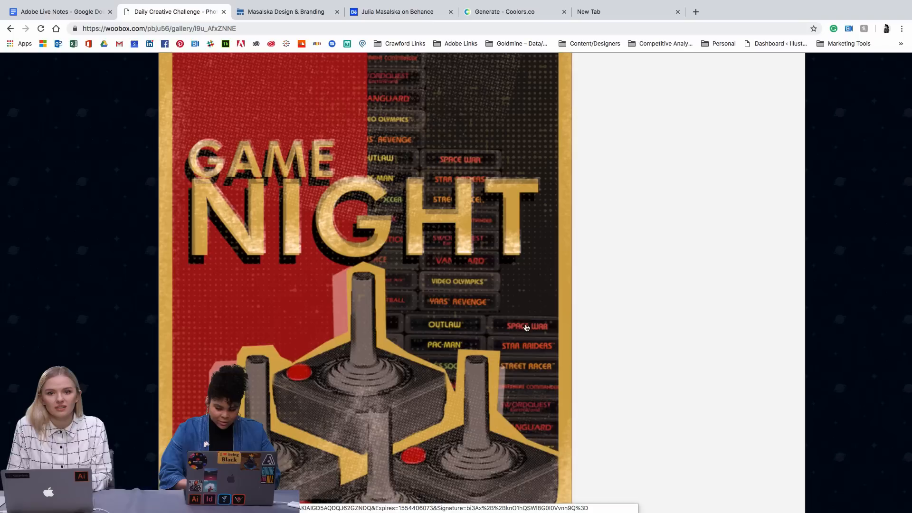
pyautogui.scroll(-3, 519, 343)
pyautogui.scroll(-5, 519, 344)
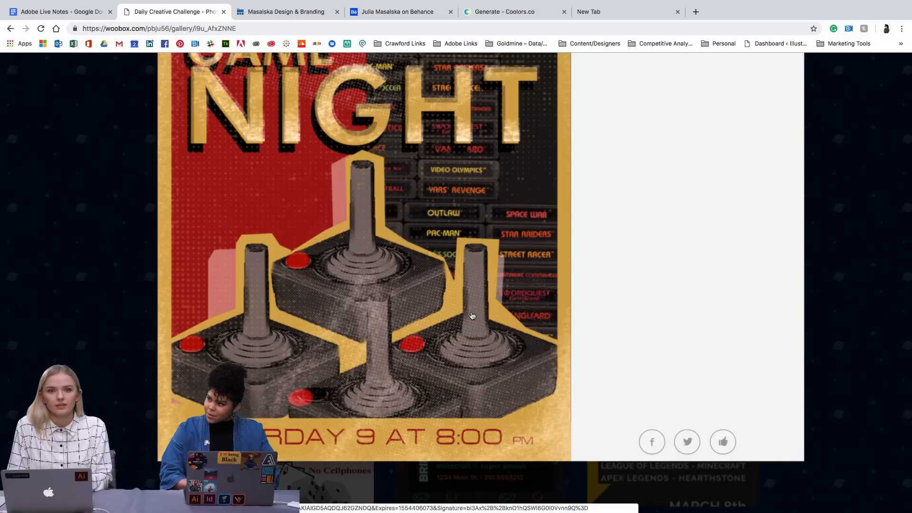
pyautogui.scroll(2, 457, 330)
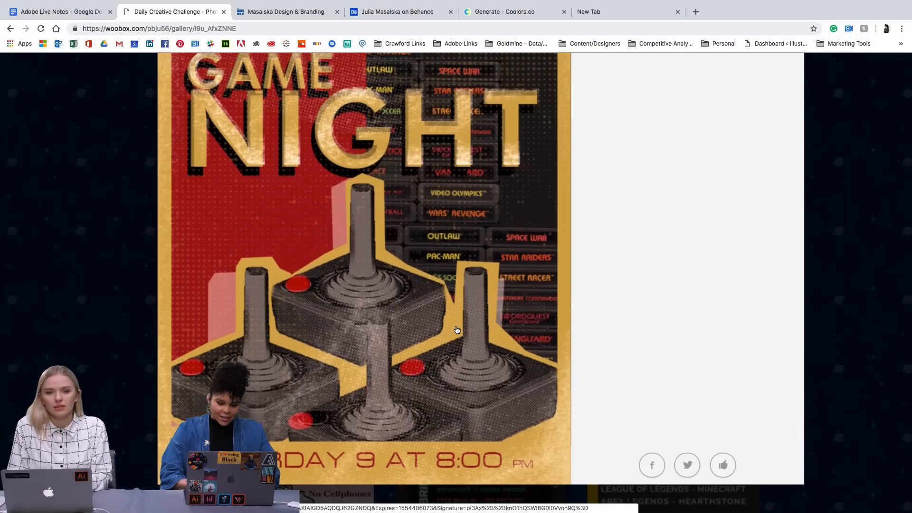
pyautogui.scroll(-3, 429, 338)
pyautogui.scroll(3, 428, 337)
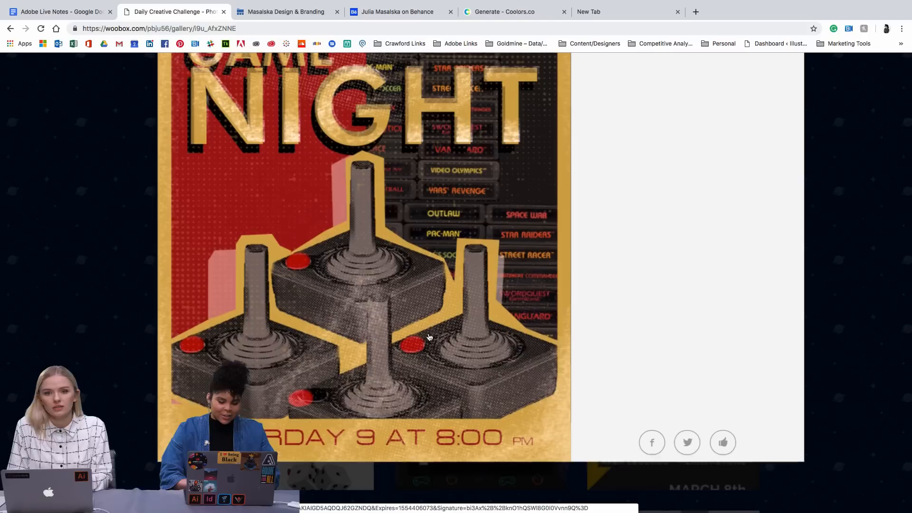
pyautogui.scroll(3, 429, 337)
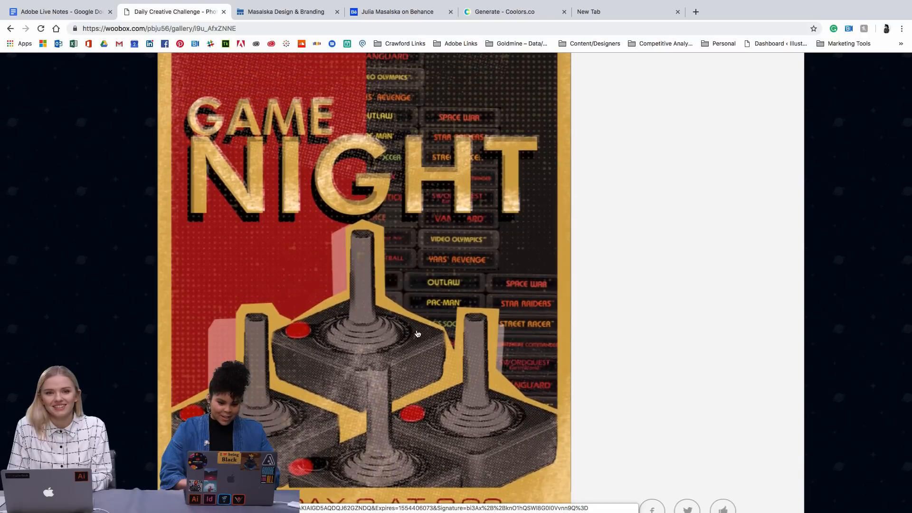
pyautogui.scroll(2, 418, 333)
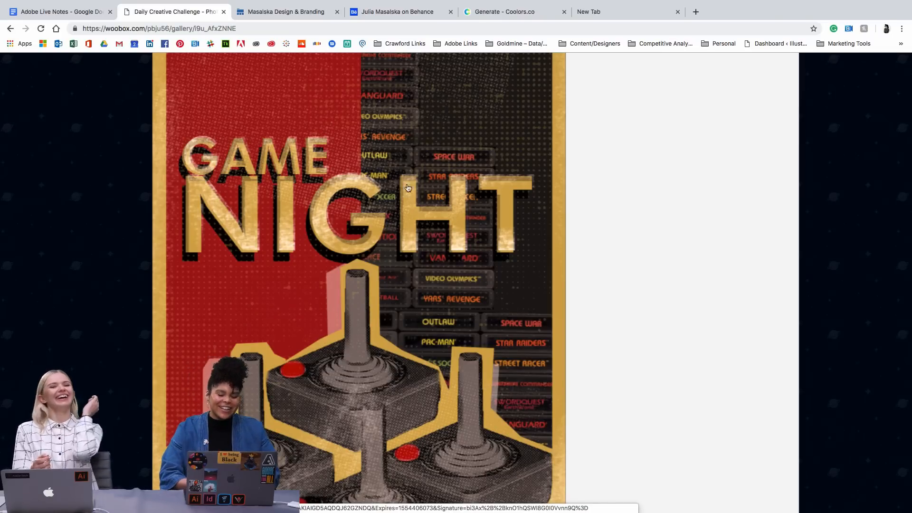
pyautogui.scroll(-3, 408, 162)
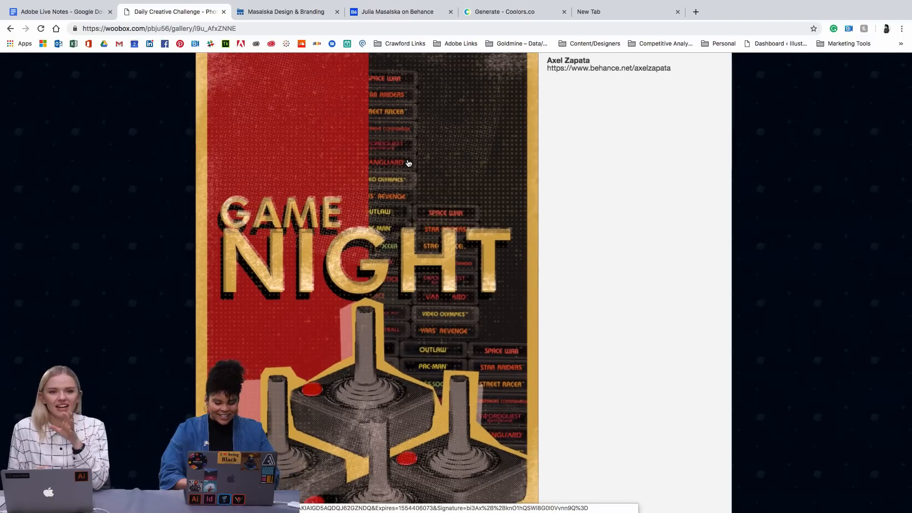
pyautogui.scroll(-3, 408, 163)
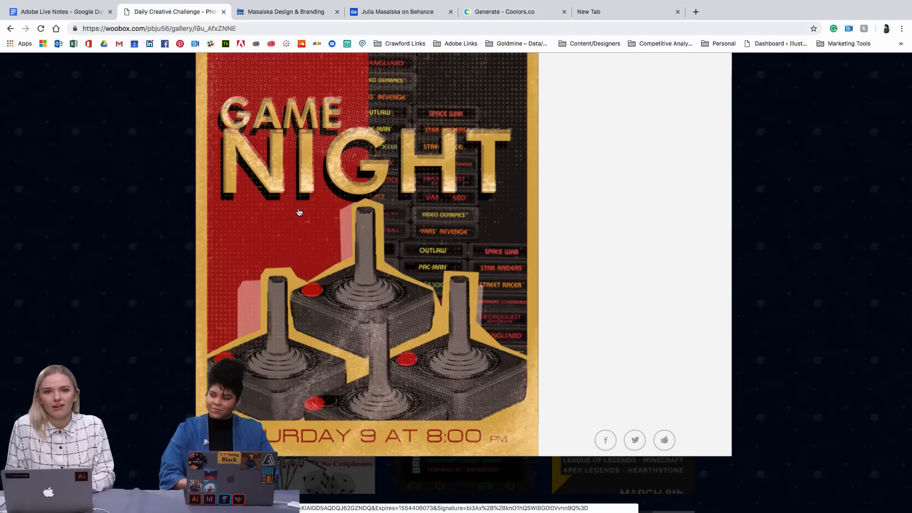
# Review the joystick poster's overall composition, comparing the plain red half with the label-covered black half.
pyautogui.scroll(2, 299, 223)
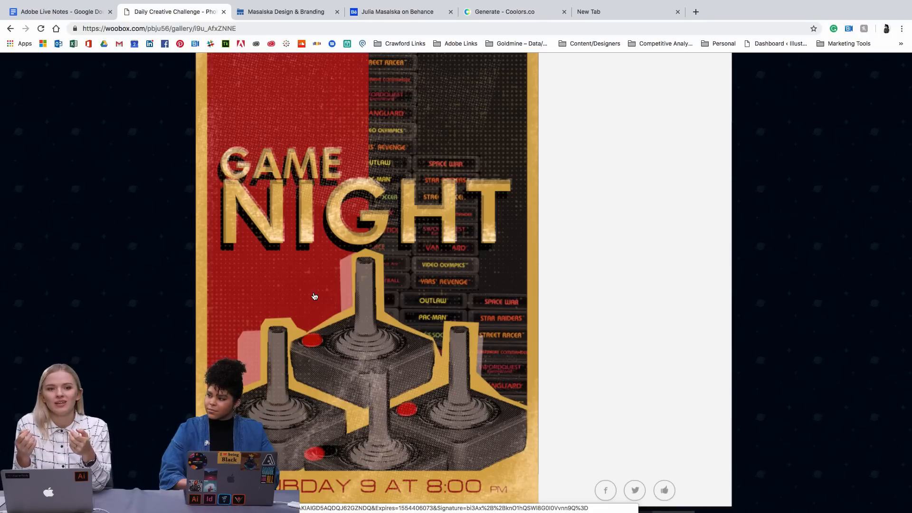
pyautogui.scroll(-1, 314, 296)
pyautogui.scroll(3, 314, 296)
pyautogui.scroll(1, 314, 297)
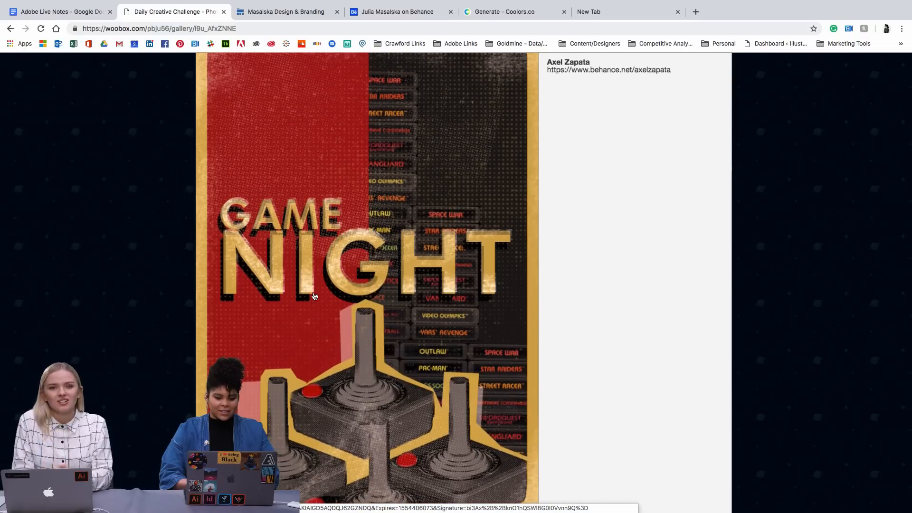
pyautogui.scroll(-2, 314, 297)
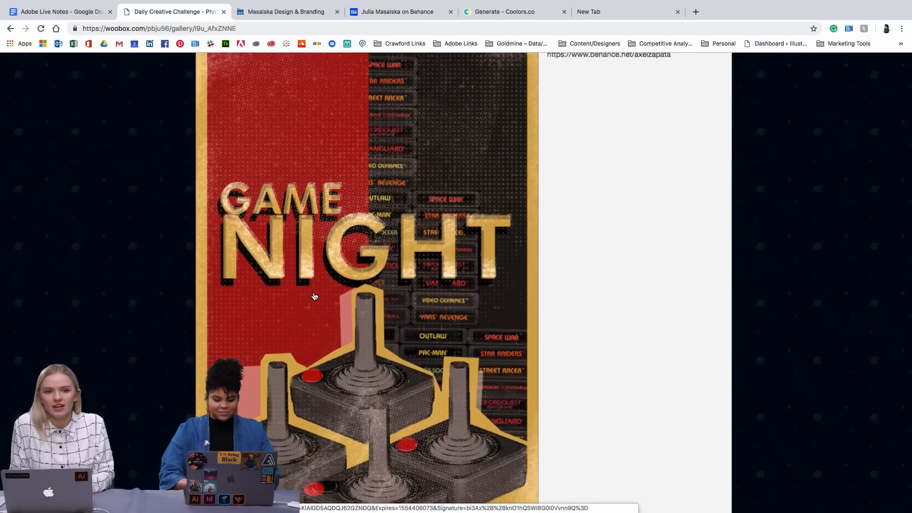
pyautogui.scroll(1, 315, 296)
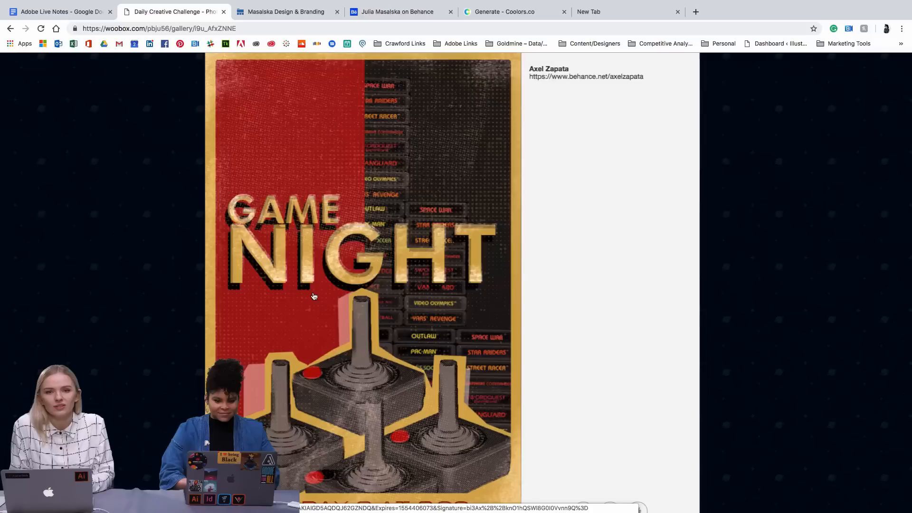
pyautogui.scroll(2, 314, 296)
pyautogui.scroll(-5, 524, 243)
pyautogui.scroll(3, 524, 243)
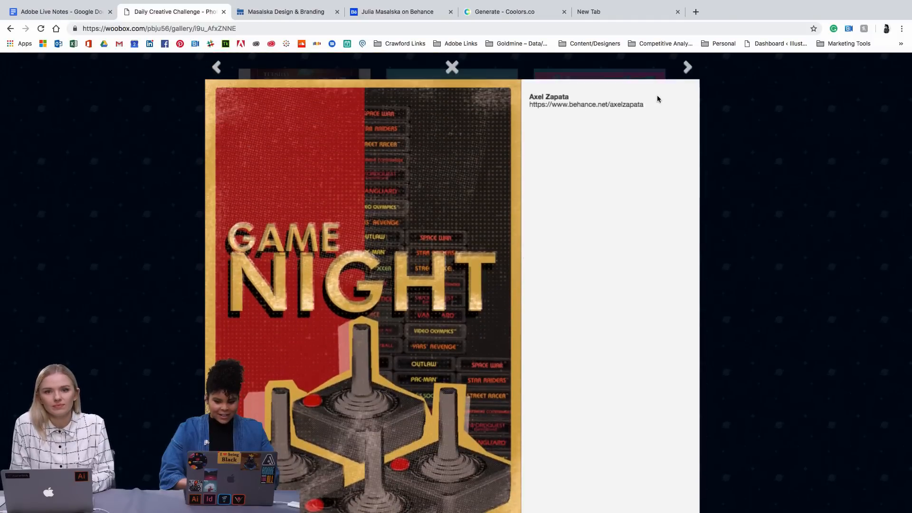
# Advance to the red playing-card Game Night flyer and inspect its suit symbols, event text, cards and dice.
pyautogui.click(687, 67)
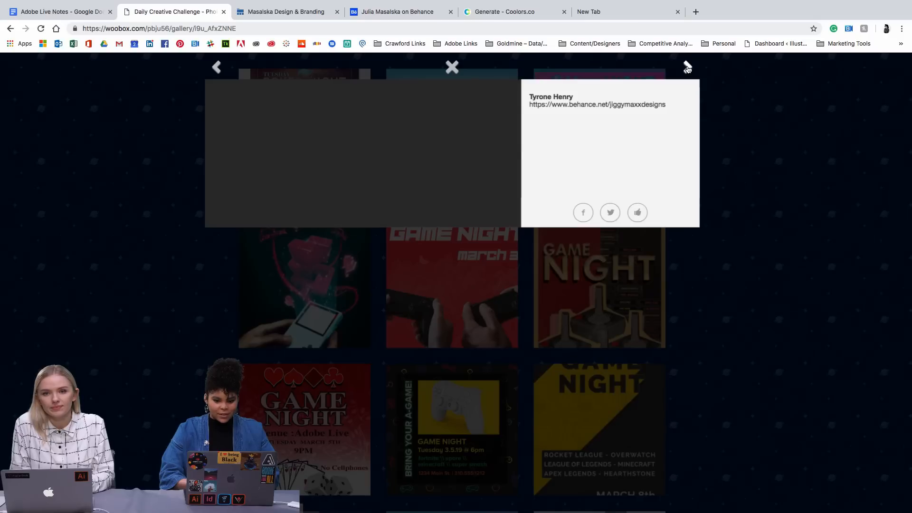
pyautogui.hscroll(-1, 477, 228)
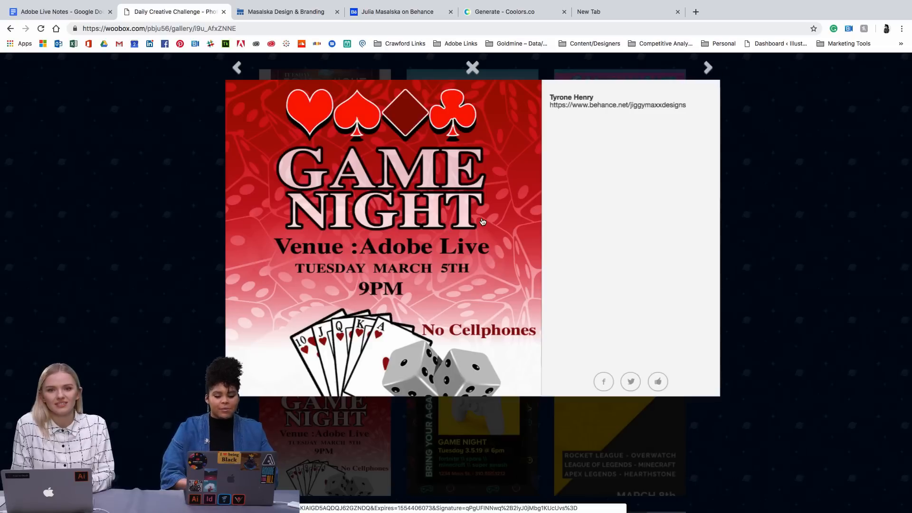
pyautogui.scroll(1, 414, 238)
pyautogui.scroll(1, 414, 238)
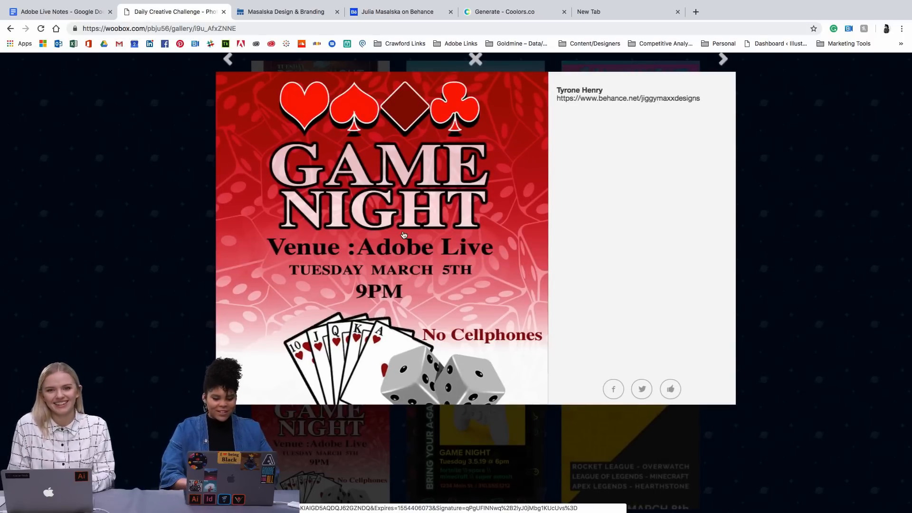
pyautogui.scroll(1, 403, 235)
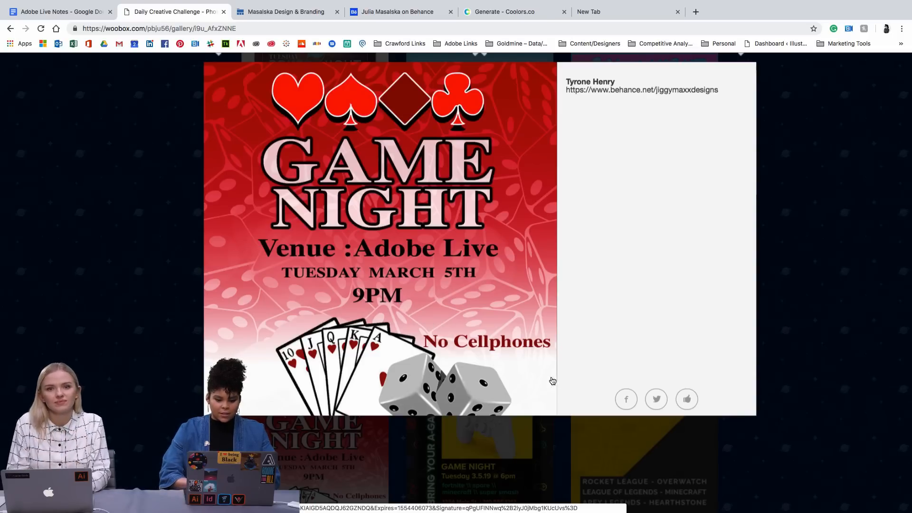
pyautogui.scroll(1, 522, 356)
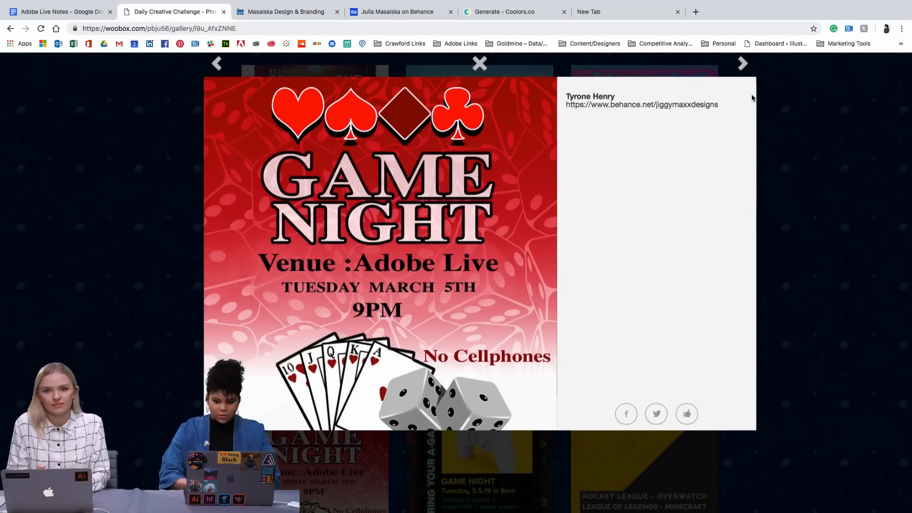
# Advance to the Bring Your A-Game! flyer and inspect its controller photo, neon side text and pixel icon border.
pyautogui.click(742, 62)
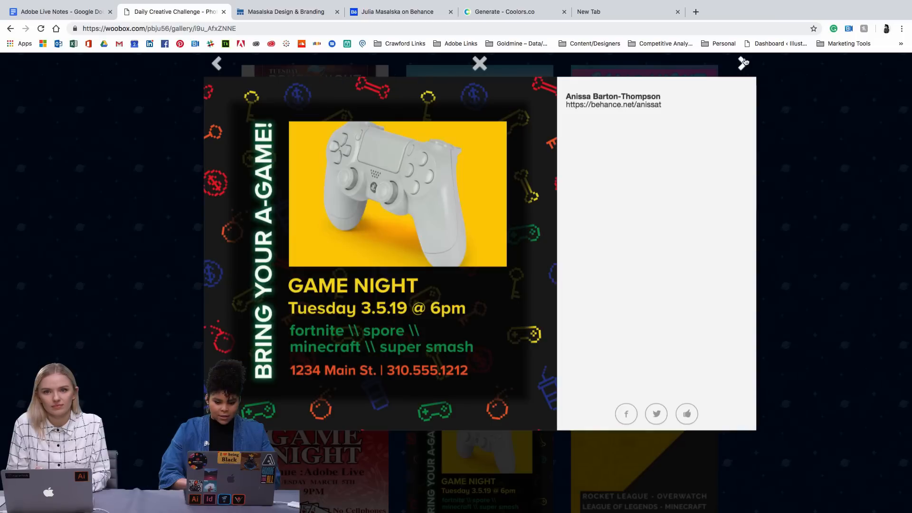
pyautogui.scroll(1, 576, 232)
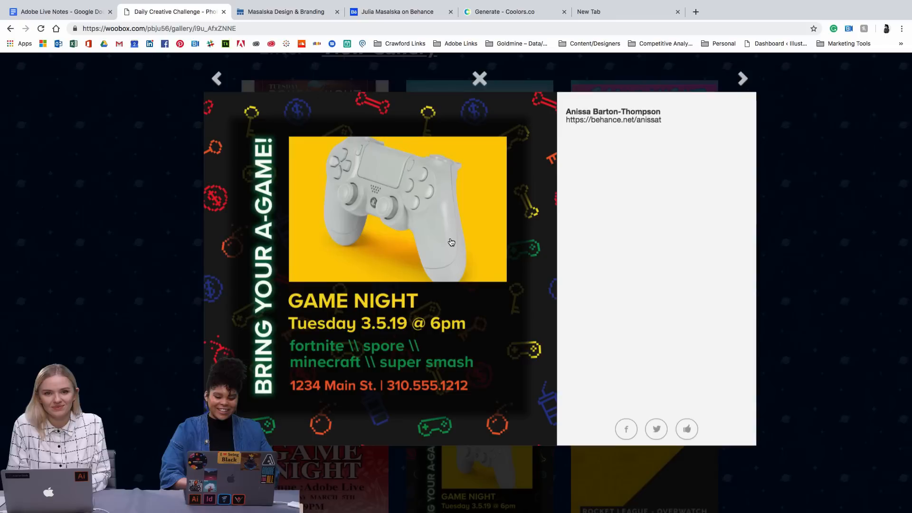
pyautogui.scroll(-2, 448, 242)
pyautogui.scroll(3, 449, 242)
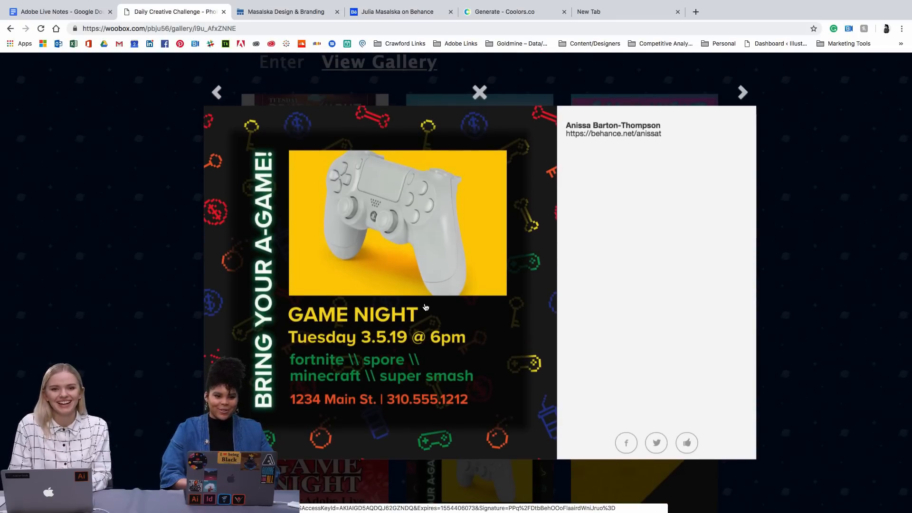
pyautogui.scroll(1, 451, 270)
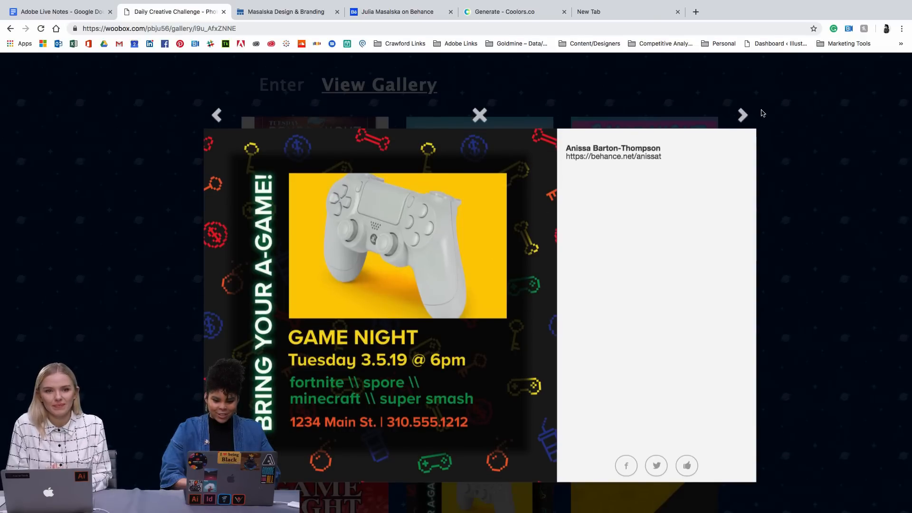
# Advance to the black and yellow March 8th Game Night poster and inspect its long-shadow title, icon pattern and game list.
pyautogui.click(743, 116)
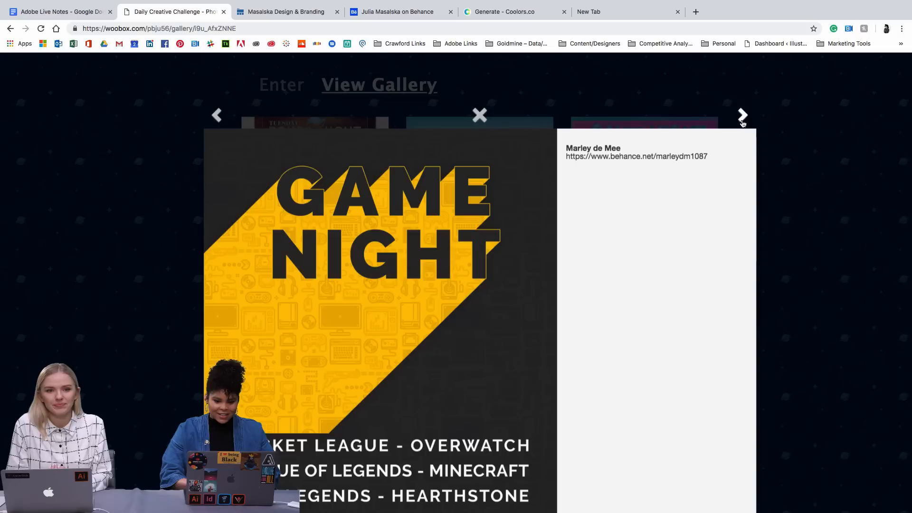
pyautogui.scroll(-2, 488, 384)
pyautogui.scroll(-1, 488, 383)
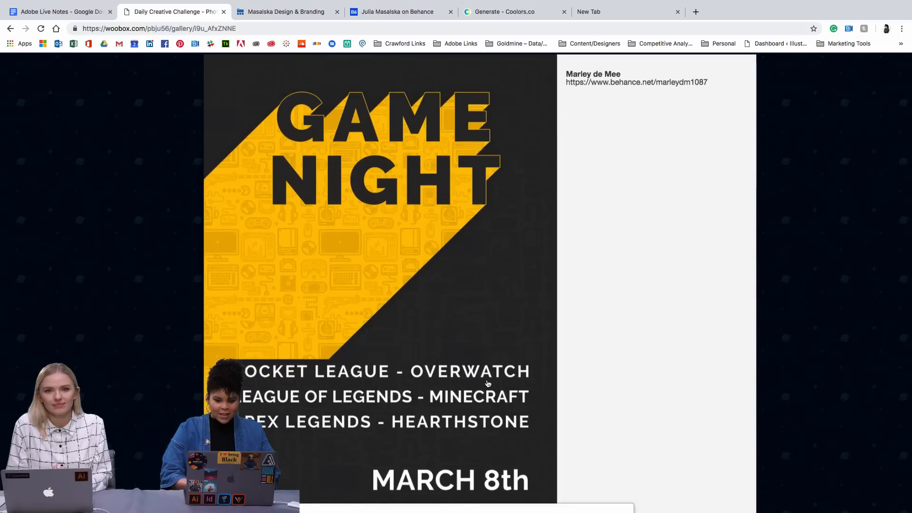
pyautogui.scroll(-1, 488, 384)
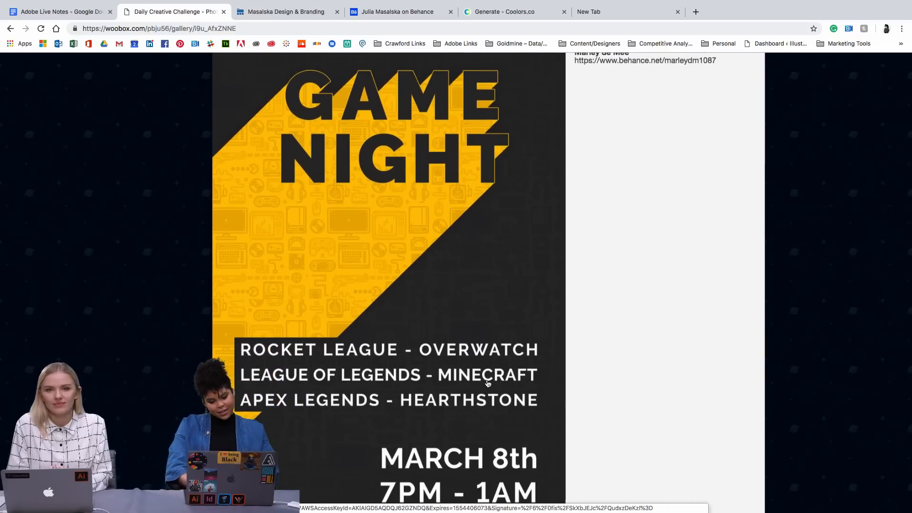
pyautogui.scroll(1, 488, 384)
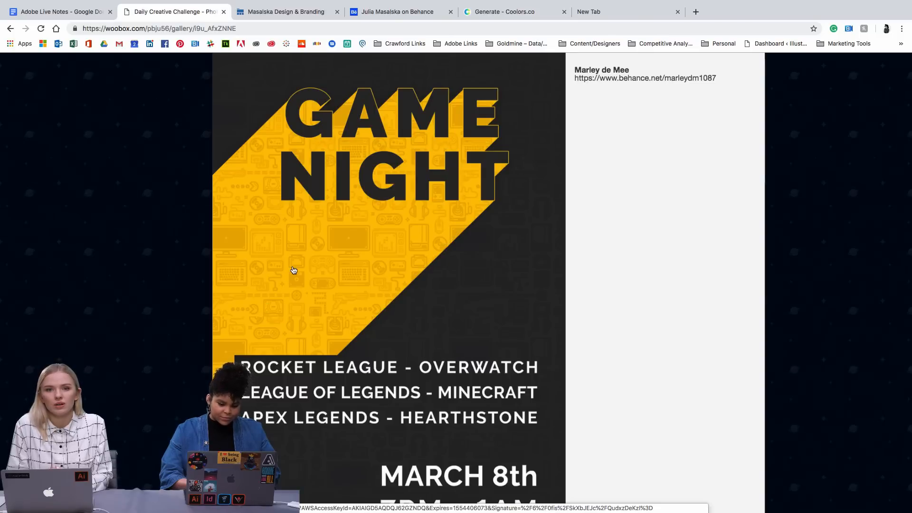
pyautogui.scroll(-3, 294, 270)
pyautogui.scroll(-1, 293, 270)
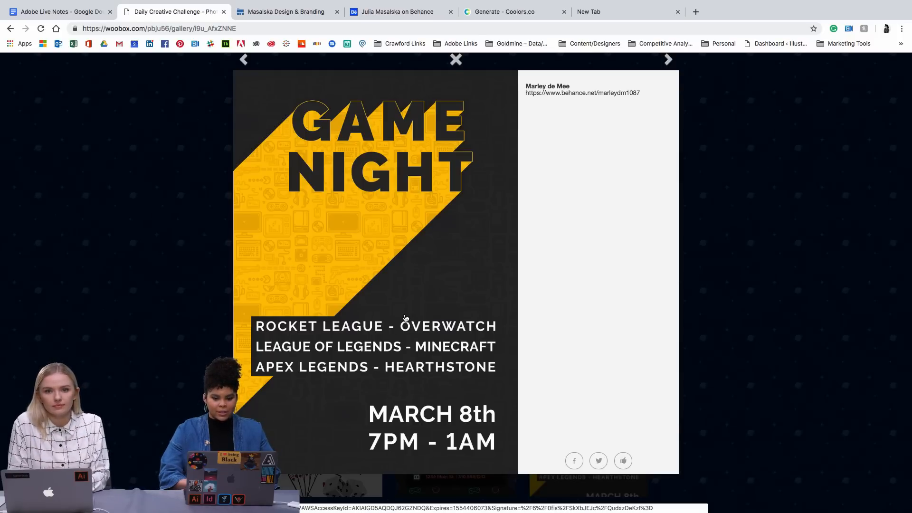
pyautogui.scroll(-1, 405, 318)
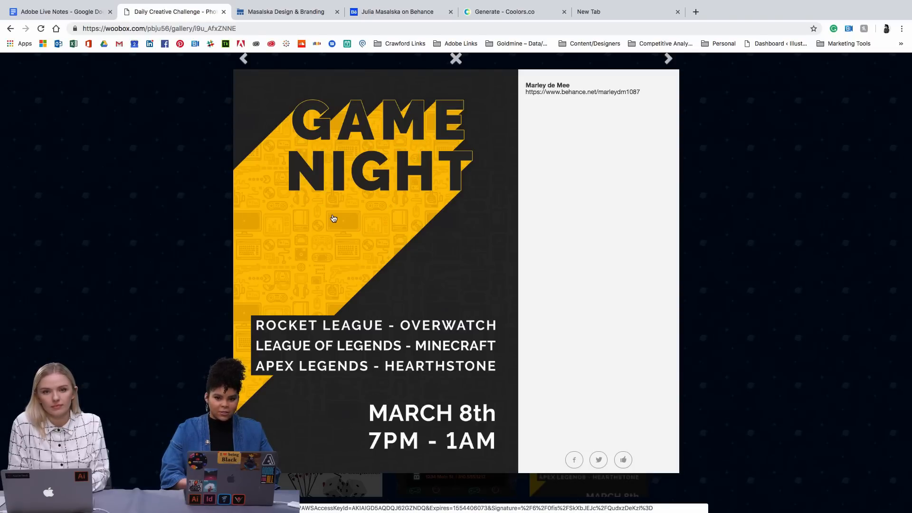
# Examine the black and yellow March 8th poster's icon pattern up close, and its overall layout.
pyautogui.scroll(2, 333, 218)
pyautogui.scroll(3, 333, 219)
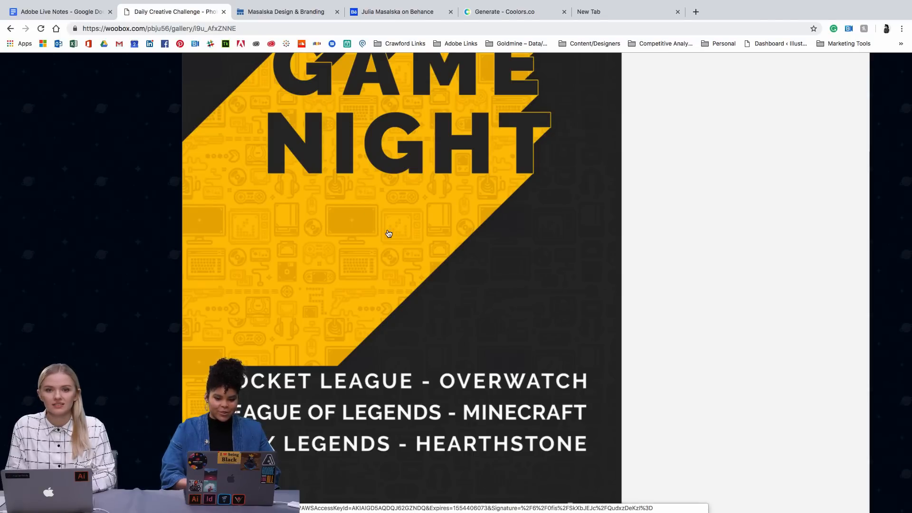
pyautogui.scroll(-2, 389, 233)
pyautogui.scroll(-2, 388, 233)
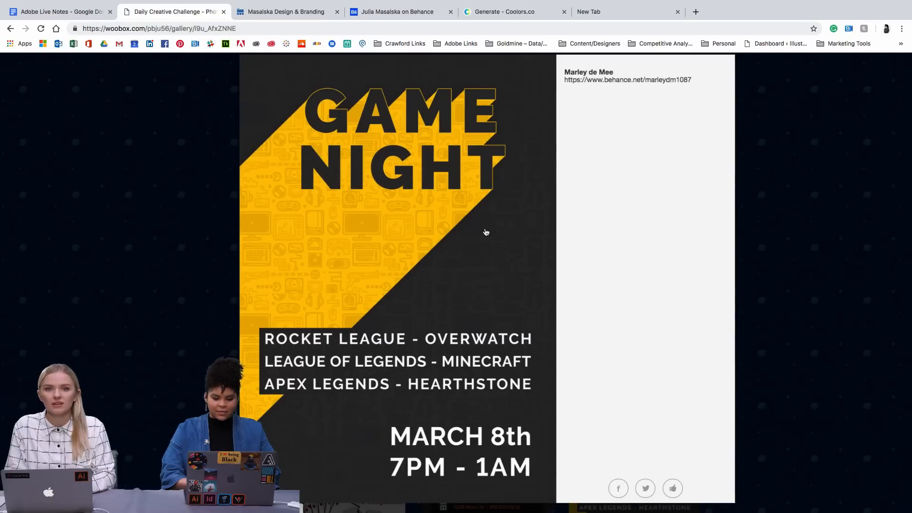
pyautogui.scroll(-2, 486, 232)
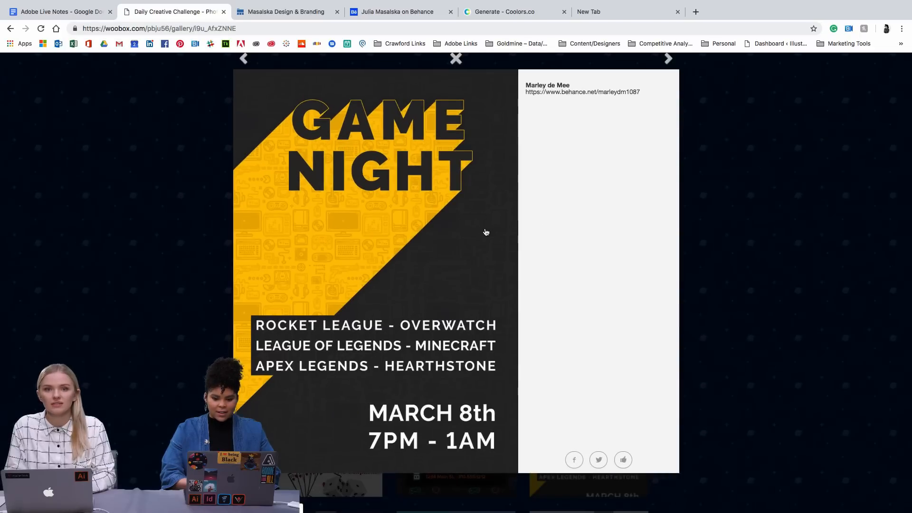
# Advance to the Gnarly Game Night! poster and inspect its retro triangle title, grid background and blue event box.
pyautogui.click(668, 58)
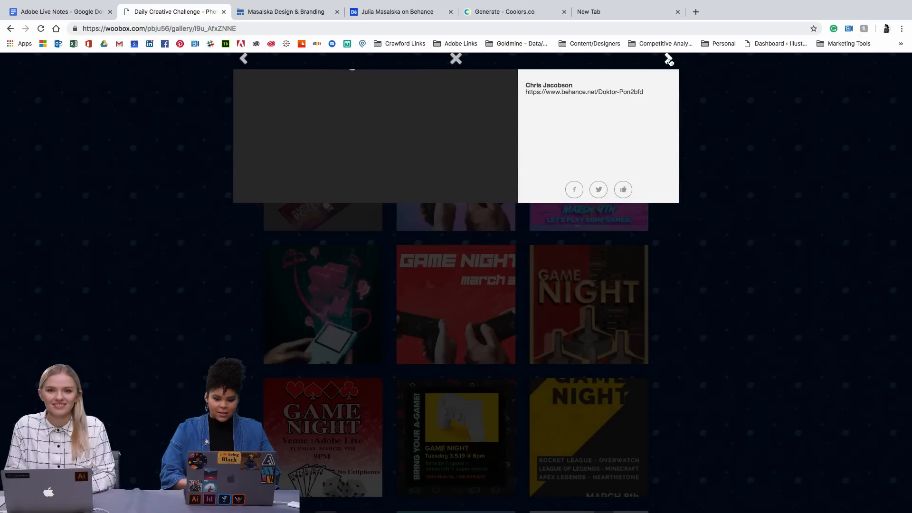
pyautogui.scroll(1, 293, 377)
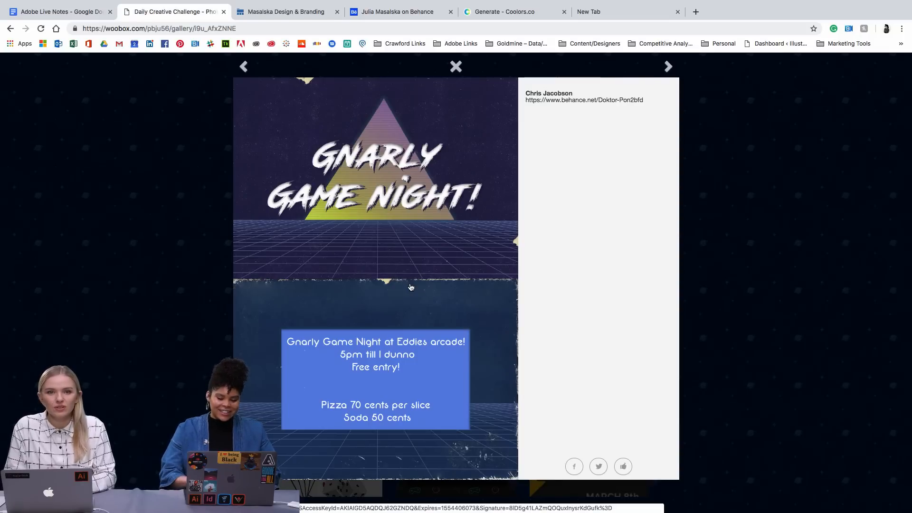
pyautogui.scroll(-1, 397, 384)
pyautogui.scroll(1, 397, 383)
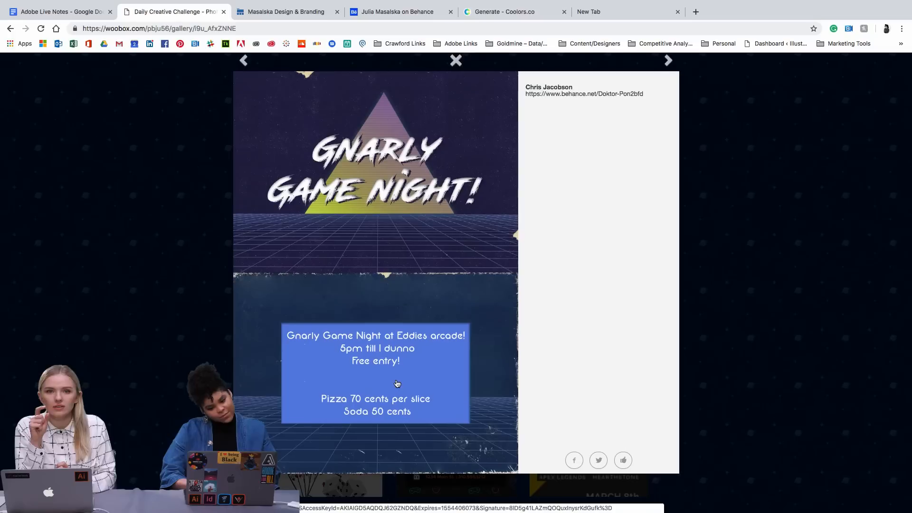
pyautogui.scroll(1, 421, 295)
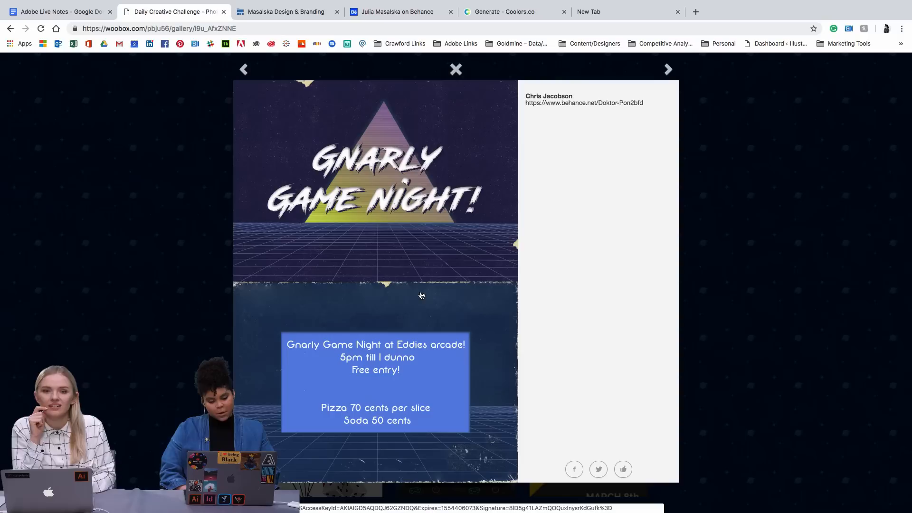
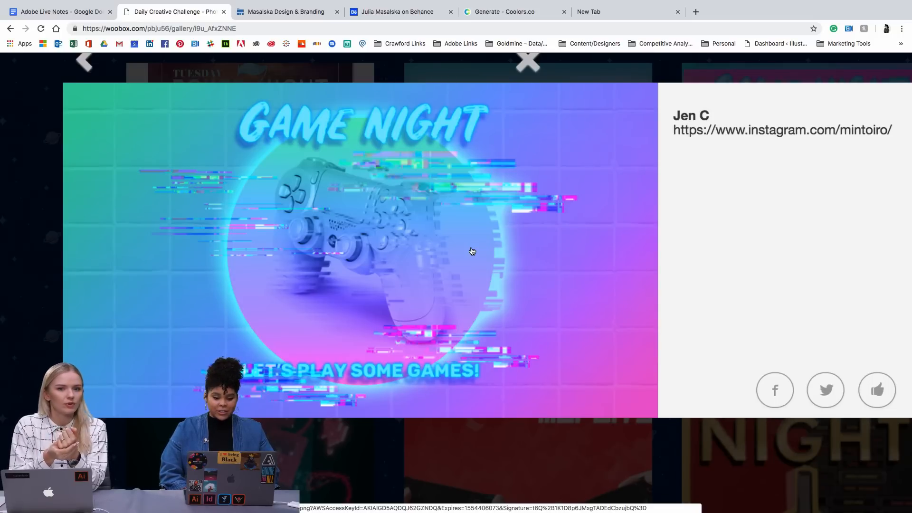
# Inspect the neon gradient Game Night flyer's glitched controller image, glowing circle and title.
pyautogui.scroll(1, 472, 251)
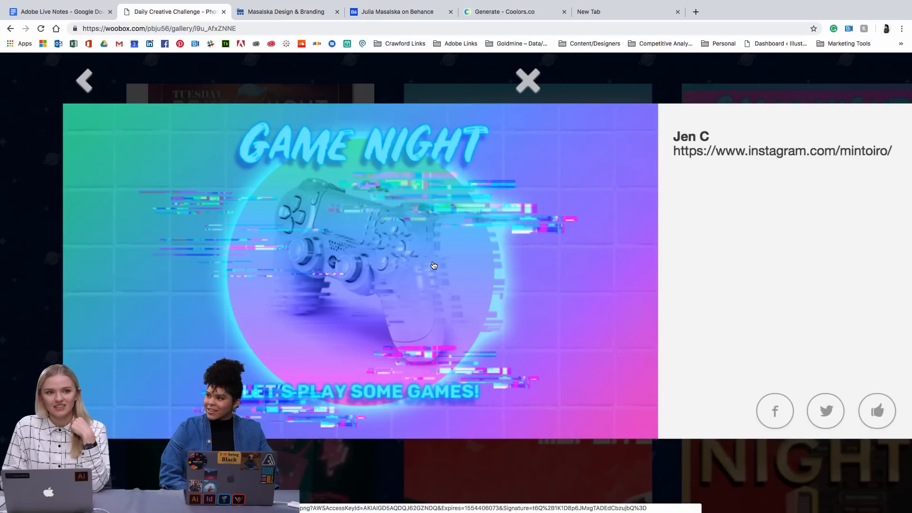
pyautogui.hscroll(3, 575, 156)
pyautogui.scroll(1, 576, 157)
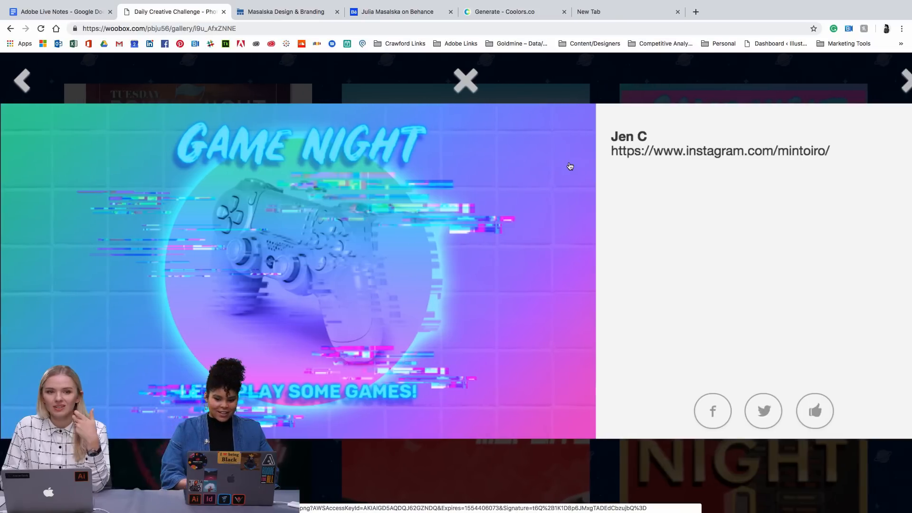
pyautogui.hscroll(2, 570, 167)
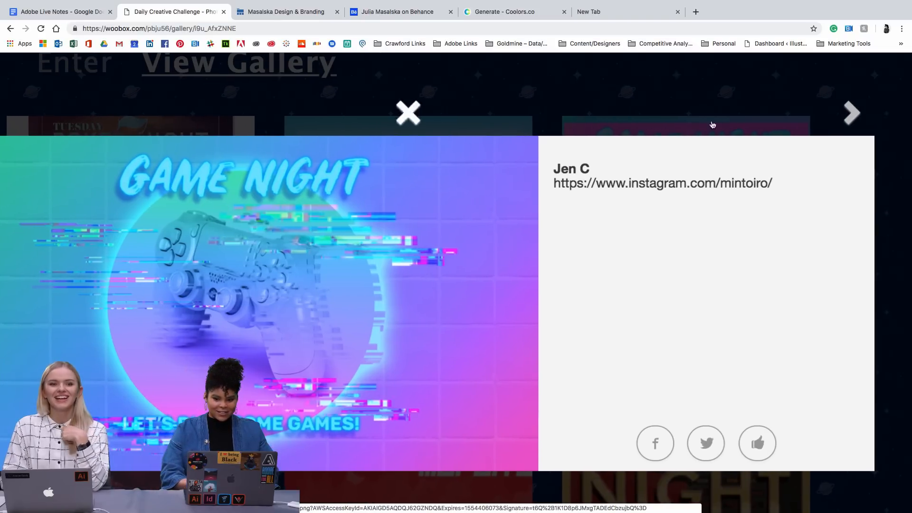
# Advance from the glitched controller flyer to the placeholder entry and view its planet artwork.
pyautogui.click(854, 116)
pyautogui.hscroll(-1, 560, 195)
pyautogui.scroll(1, 559, 195)
pyautogui.hscroll(-4, 559, 195)
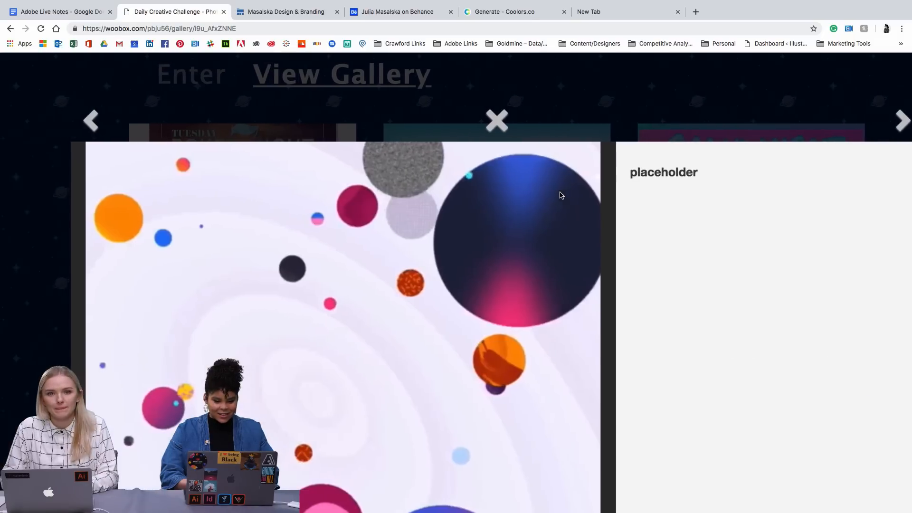
pyautogui.scroll(-3, 561, 195)
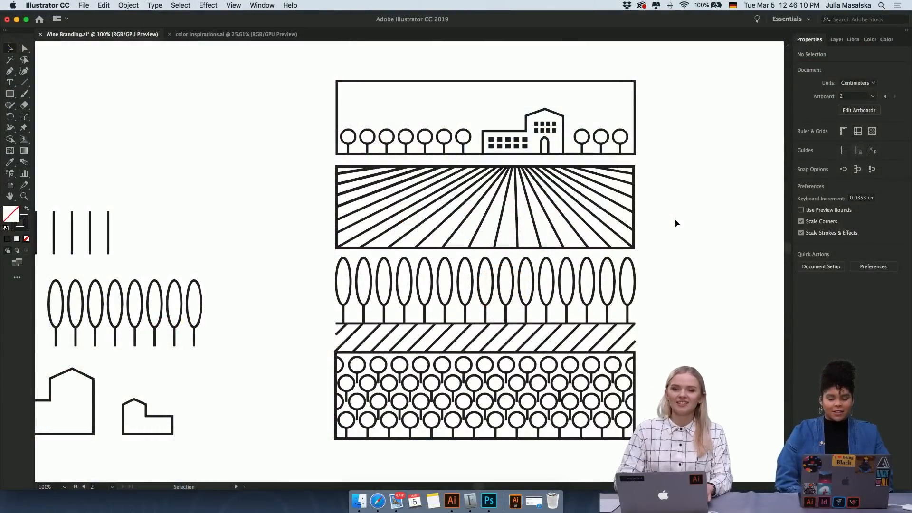
# Switch to the Wine Branding file in Illustrator and examine the vineyard illustration's house, field rows, tall trees, hatching and round-tree pattern.
pyautogui.hscroll(5, 663, 223)
pyautogui.scroll(-2, 636, 219)
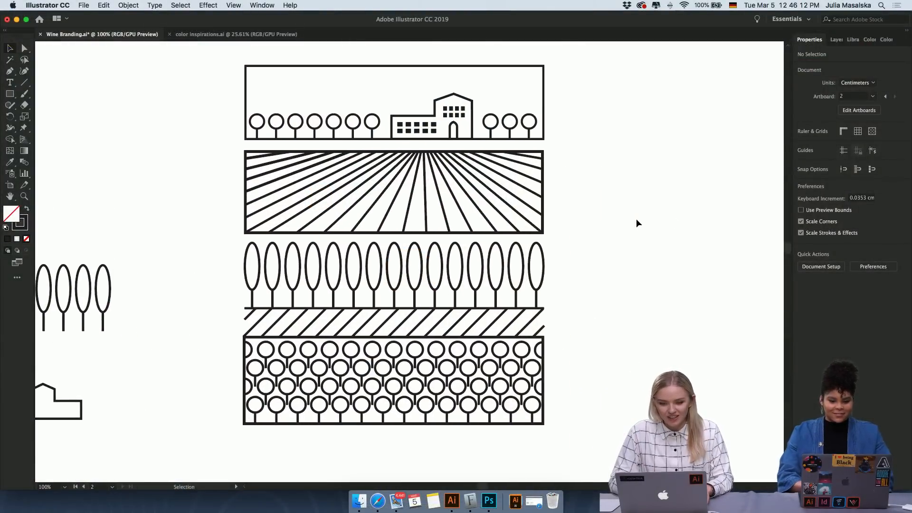
pyautogui.scroll(-2, 636, 218)
pyautogui.scroll(4, 636, 219)
pyautogui.scroll(4, 636, 219)
pyautogui.scroll(5, 496, 200)
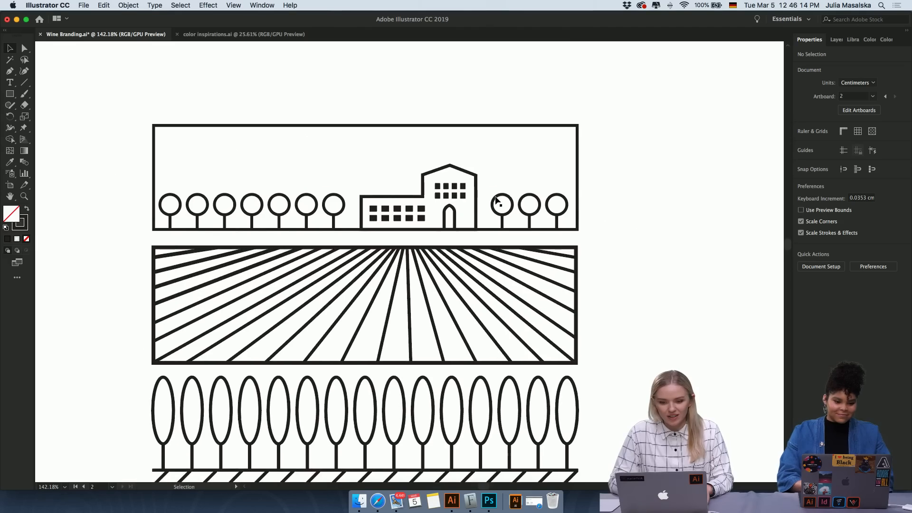
pyautogui.scroll(-5, 538, 174)
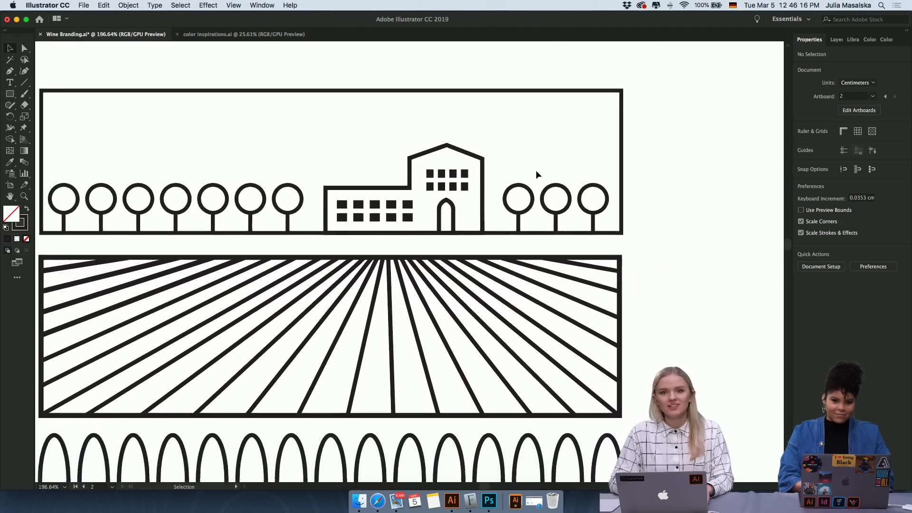
pyautogui.hscroll(2, 536, 173)
pyautogui.scroll(-1, 536, 173)
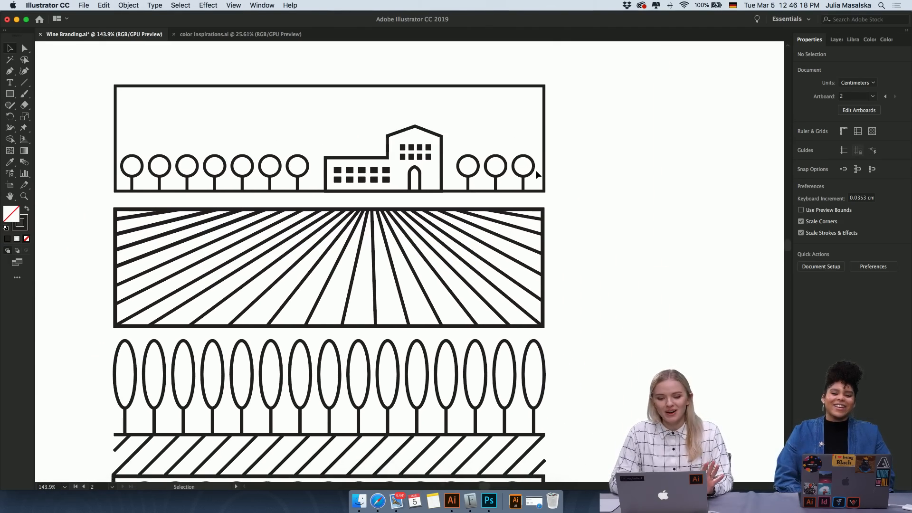
pyautogui.scroll(-2, 639, 199)
pyautogui.hscroll(2, 520, 195)
pyautogui.scroll(-1, 520, 195)
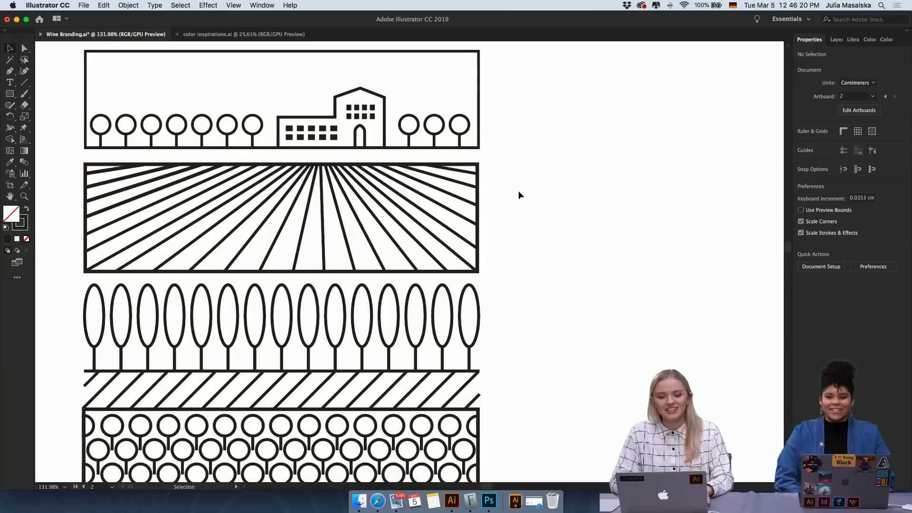
pyautogui.scroll(-2, 547, 206)
pyautogui.hscroll(2, 549, 206)
pyautogui.scroll(-1, 548, 207)
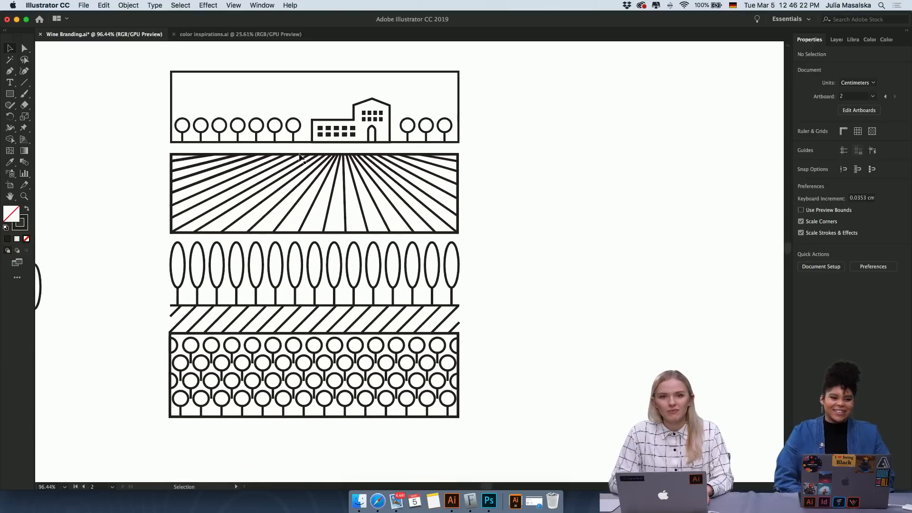
pyautogui.hscroll(2, 533, 199)
pyautogui.hscroll(2, 534, 201)
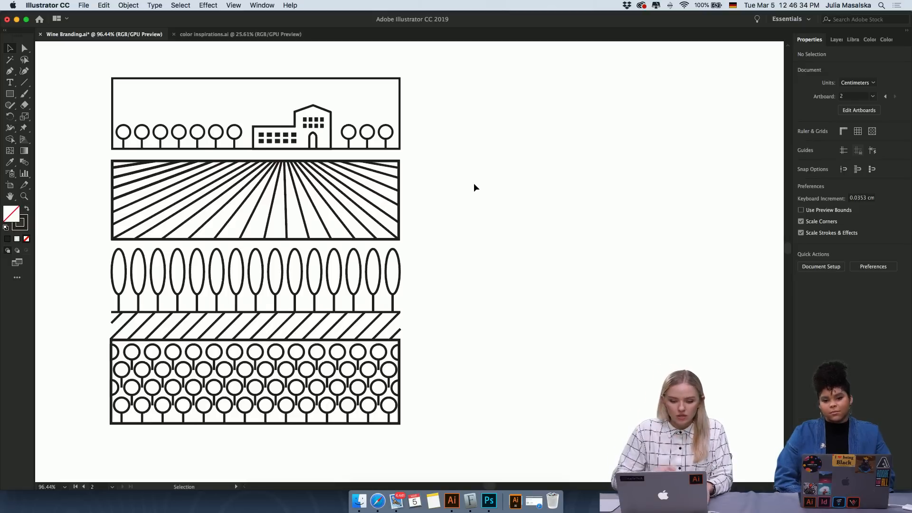
# Move the framed round-tree pattern straight down about 1 cm, separating it from the diagonal hatching.
pyautogui.scroll(-2, 474, 187)
pyautogui.hscroll(-2, 473, 187)
pyautogui.moveTo(442, 328); pyautogui.dragTo(119, 440)
pyautogui.press('Down')
pyautogui.press('Down')
pyautogui.press('Down')
pyautogui.press('Down')
pyautogui.press('Down')
pyautogui.press('Down')
pyautogui.press('Down')
pyautogui.press('Down')
pyautogui.press('Down')
pyautogui.press('Down')
pyautogui.press('Down')
pyautogui.press('Down')
pyautogui.press('Down')
pyautogui.press('Down')
pyautogui.press('Down')
pyautogui.press('Down')
pyautogui.press('Down')
pyautogui.press('Down')
pyautogui.press('Down')
pyautogui.press('Down')
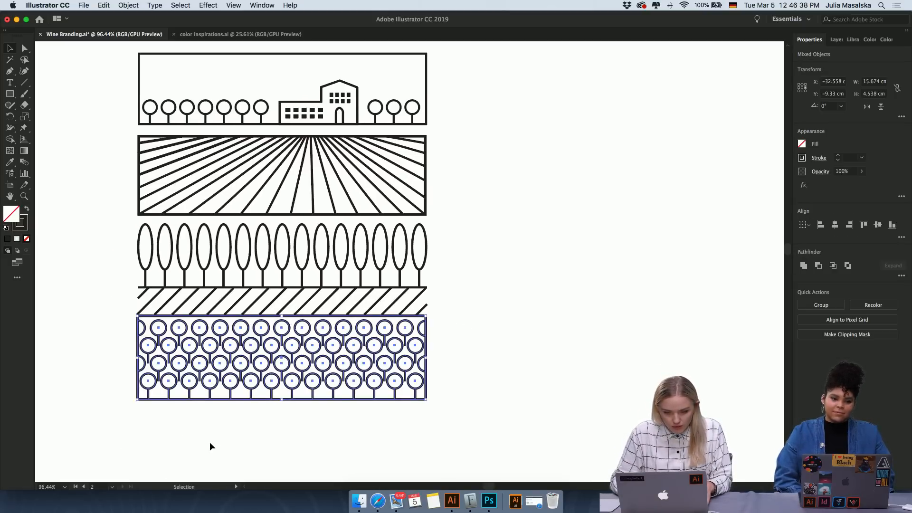
pyautogui.click(498, 239)
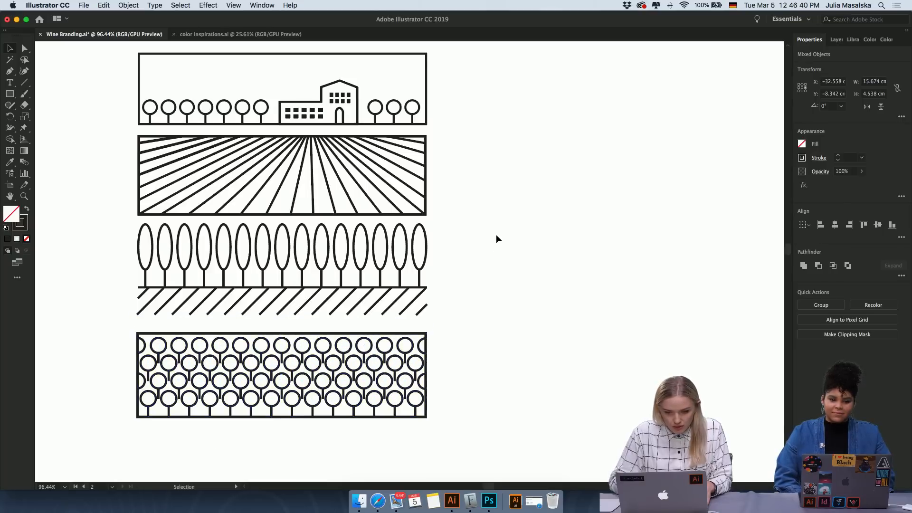
# Move the tall-tree row together with its diagonal hatching straight down about 0.35 cm.
pyautogui.moveTo(439, 232)
pyautogui.mouseDown()
pyautogui.moveTo(171, 316)
pyautogui.moveTo(110, 319)
pyautogui.mouseUp()
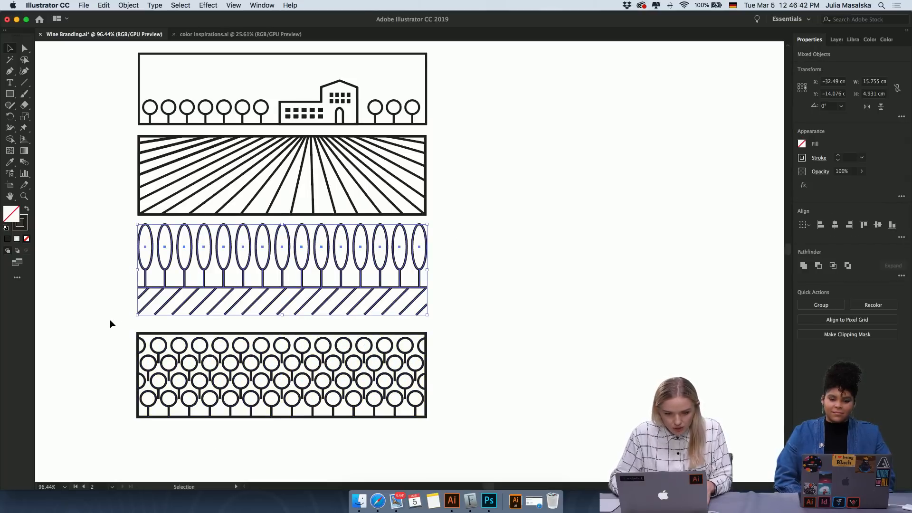
pyautogui.press('Down')
pyautogui.press('Down')
pyautogui.press('Down')
pyautogui.press('Down')
pyautogui.press('Down')
pyautogui.press('Down')
pyautogui.press('Down')
pyautogui.press('Down')
pyautogui.press('Down')
pyautogui.press('Down')
pyautogui.press('Down')
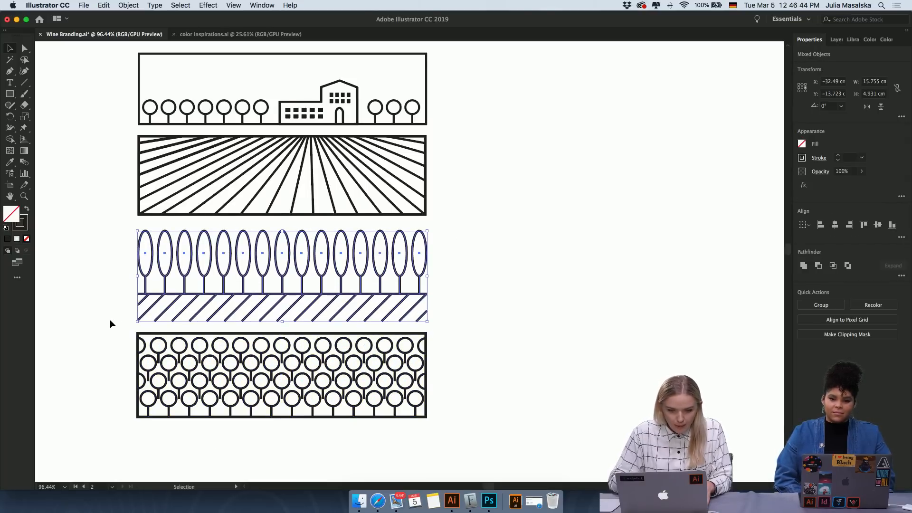
pyautogui.click(98, 302)
# Compare the spaced-out illustration panels with the original line, tree and building elements in the Shapes collection.
pyautogui.scroll(-1, 98, 302)
pyautogui.hscroll(-5, 97, 302)
pyautogui.hscroll(-2, 98, 302)
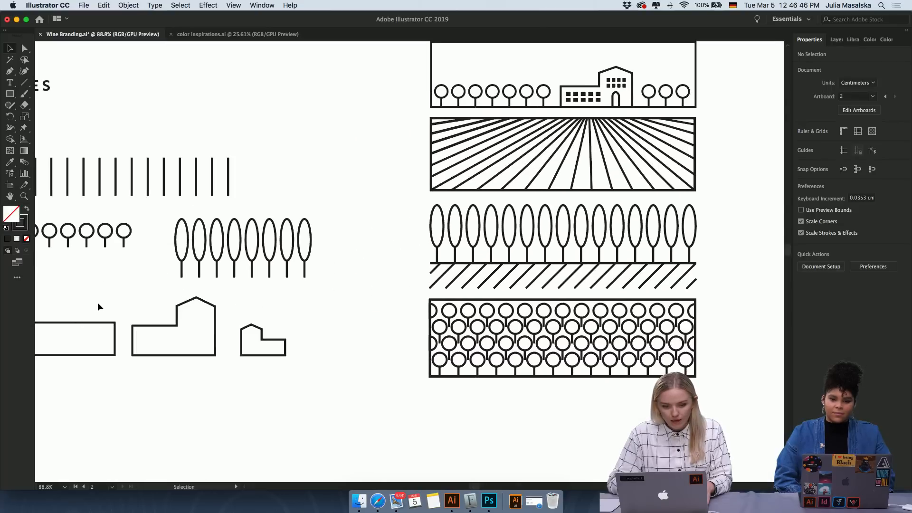
pyautogui.scroll(-3, 97, 303)
pyautogui.hscroll(-5, 97, 303)
pyautogui.scroll(1, 97, 303)
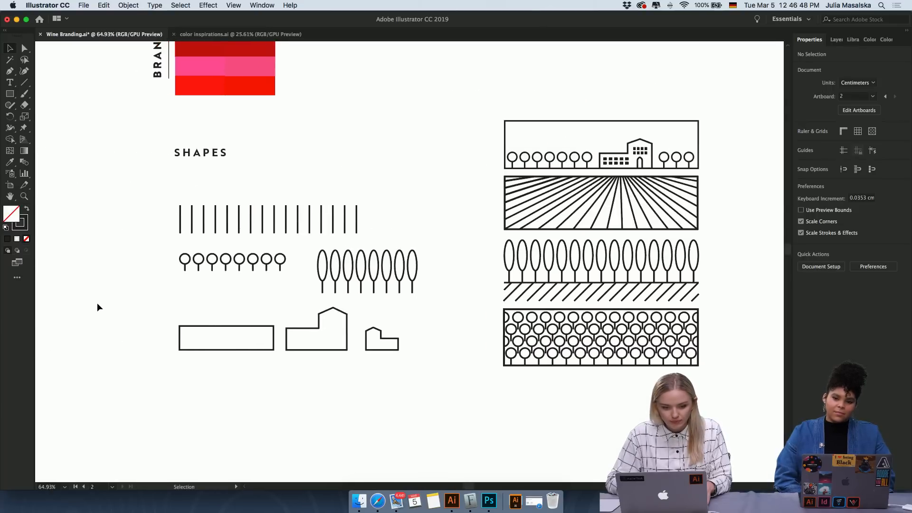
pyautogui.hscroll(10, 97, 303)
pyautogui.scroll(5, 152, 301)
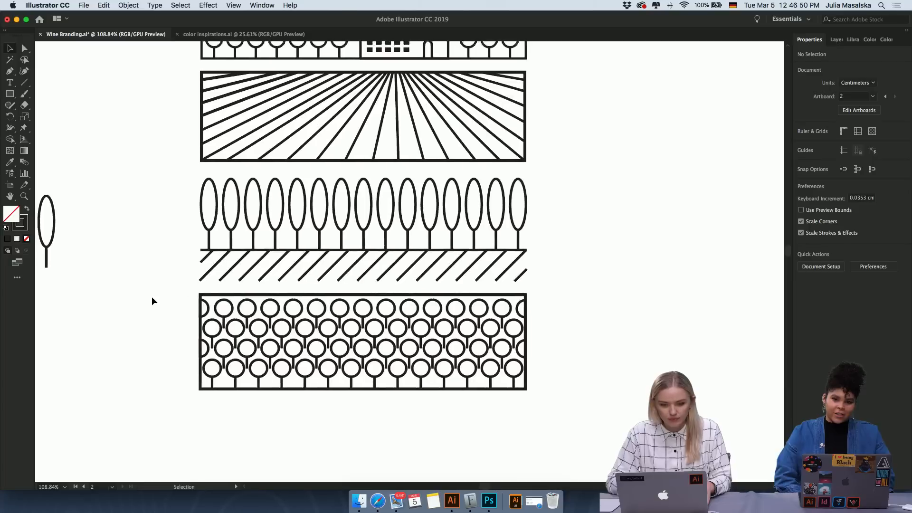
# Draw an unfilled rectangular frame about 15.71 × 5.39 cm around the tall trees and diagonal hatching.
pyautogui.hscroll(3, 151, 300)
pyautogui.scroll(3, 151, 300)
pyautogui.press('m')
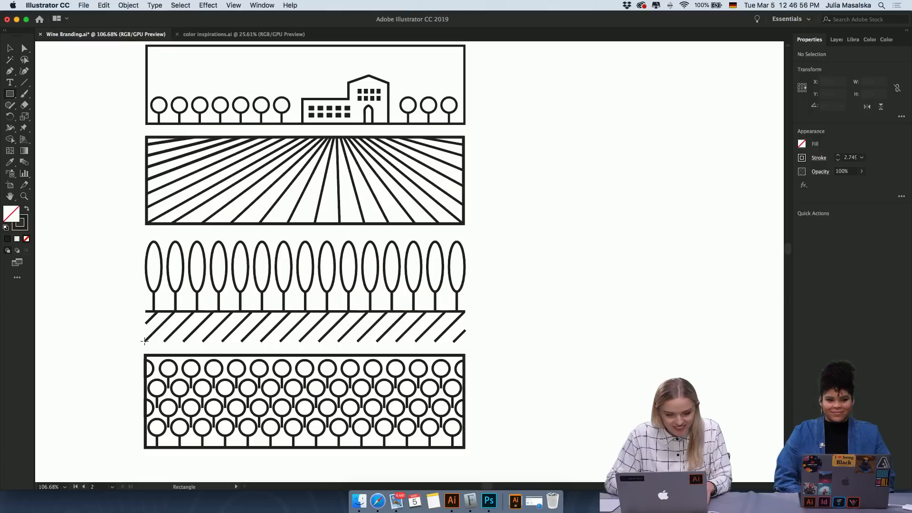
pyautogui.moveTo(144, 340); pyautogui.dragTo(465, 230)
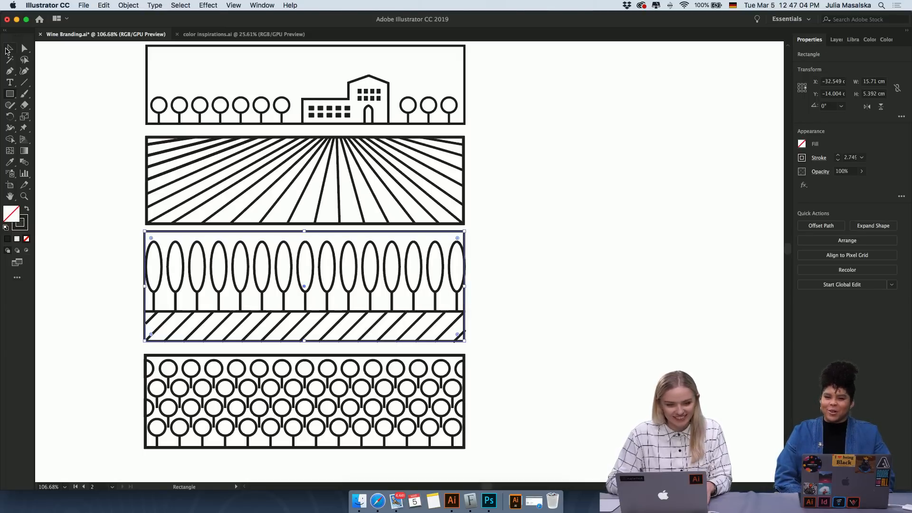
pyautogui.click(9, 48)
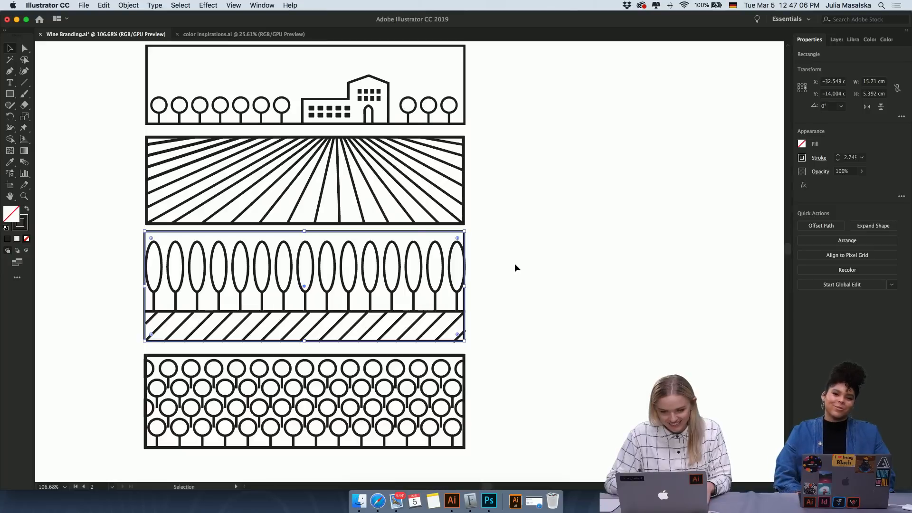
# Scale the tall trees and hatching, without their frame, to about 15.66 × 4.9 cm and nudge them up slightly inside the frame.
pyautogui.moveTo(477, 252); pyautogui.dragTo(146, 338)
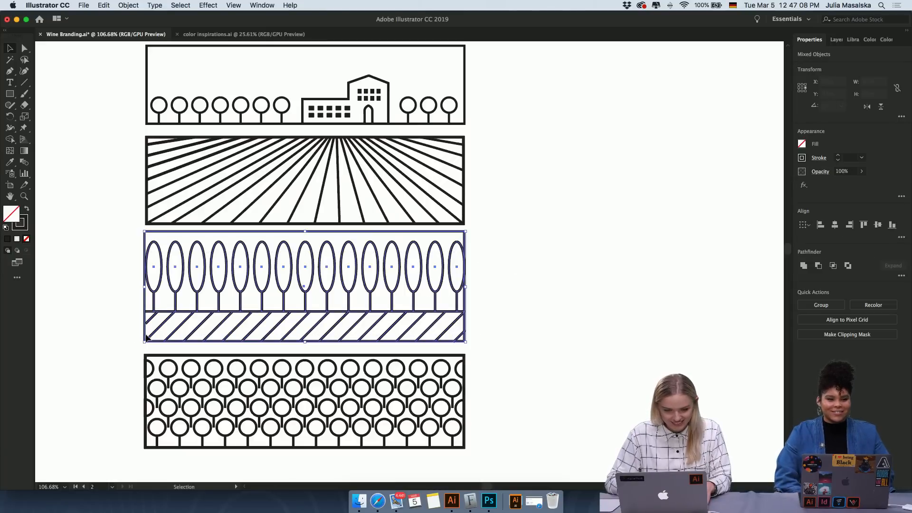
pyautogui.keyDown('shift'); pyautogui.click(169, 236); pyautogui.keyUp('shift')
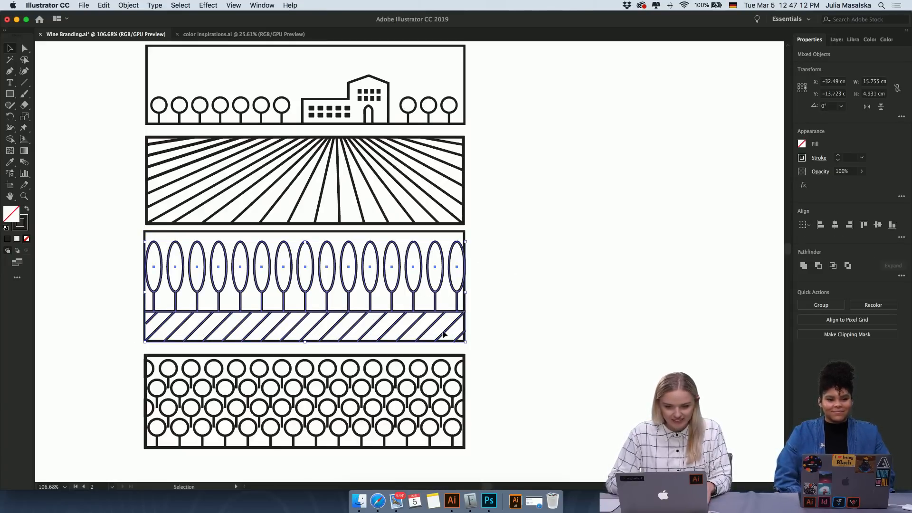
pyautogui.scroll(3, 443, 334)
pyautogui.scroll(1, 443, 334)
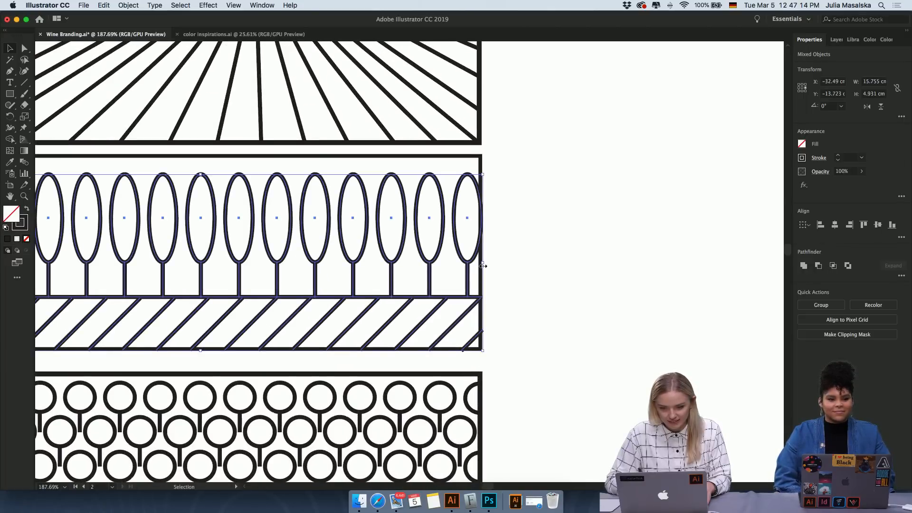
pyautogui.moveTo(483, 266); pyautogui.dragTo(479, 266)
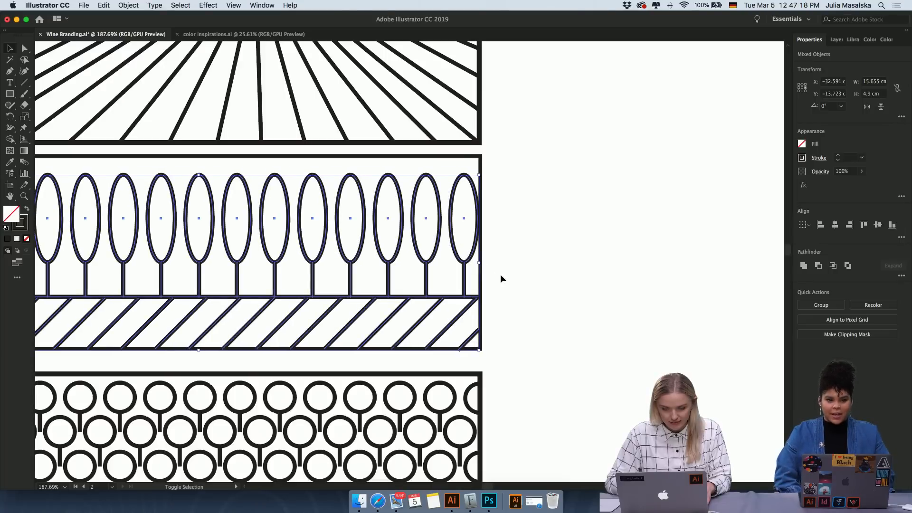
pyautogui.press('Up')
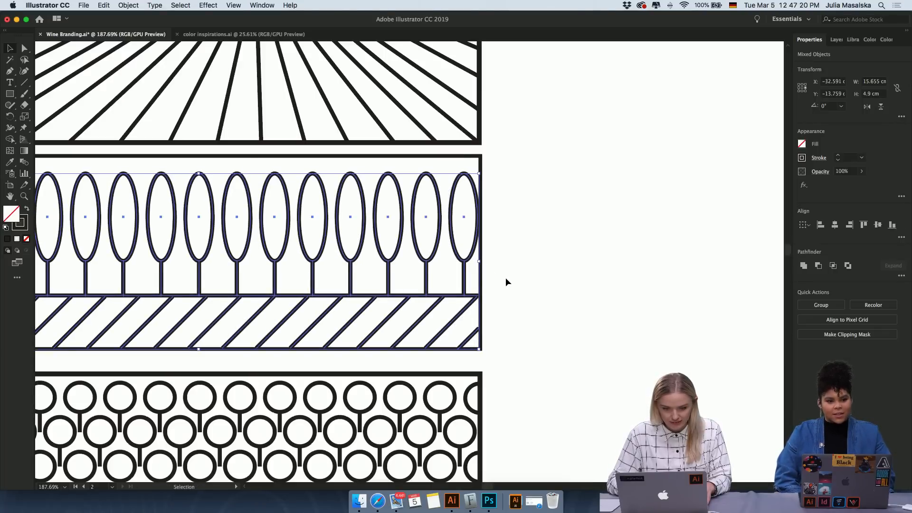
# Scale the tall trees and hatching to about 15.69 × 4.91 cm so they reach the side edges of their frame.
pyautogui.scroll(-3, 505, 277)
pyautogui.hscroll(-3, 505, 277)
pyautogui.hscroll(-3, 250, 301)
pyautogui.scroll(4, 250, 300)
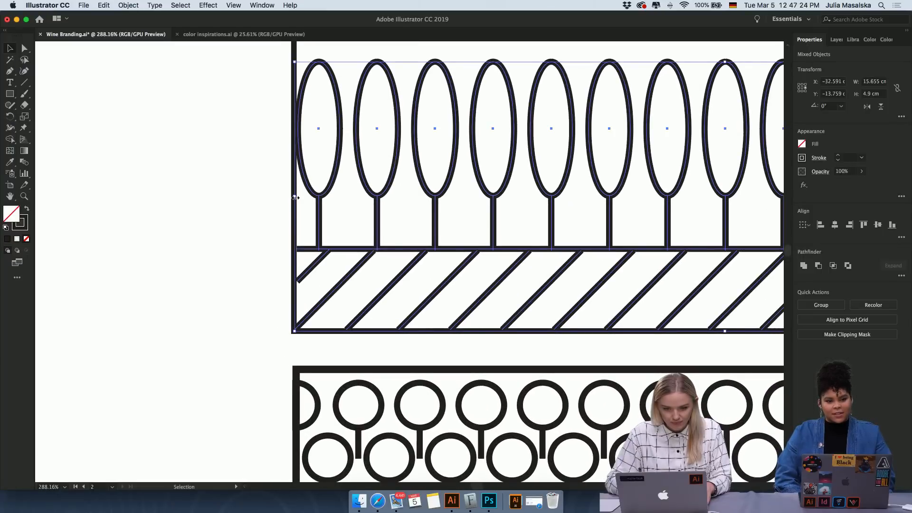
pyautogui.moveTo(295, 197); pyautogui.dragTo(294, 196)
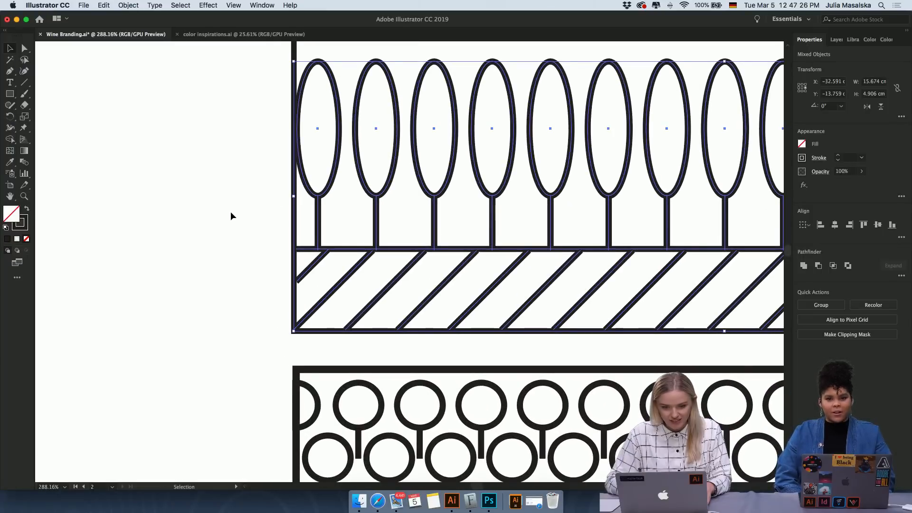
pyautogui.hscroll(3, 220, 244)
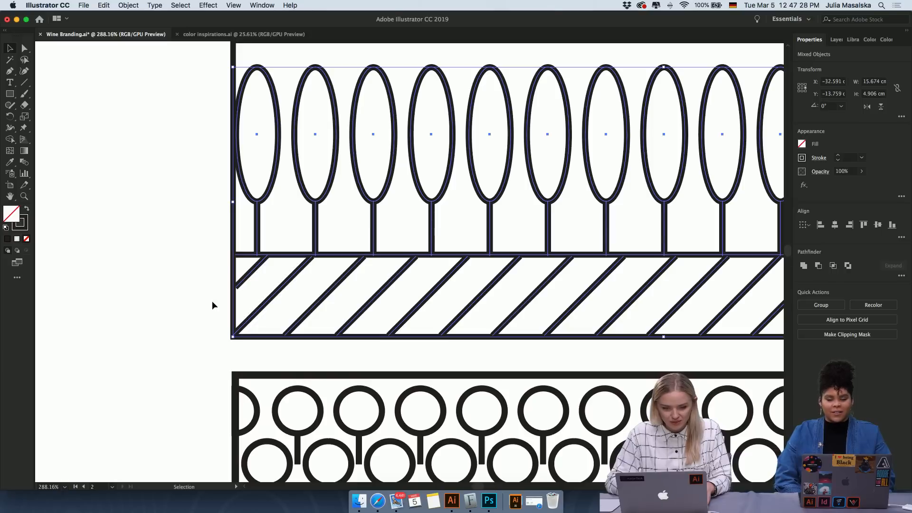
pyautogui.moveTo(234, 337); pyautogui.dragTo(232, 337)
pyautogui.scroll(-5, 191, 326)
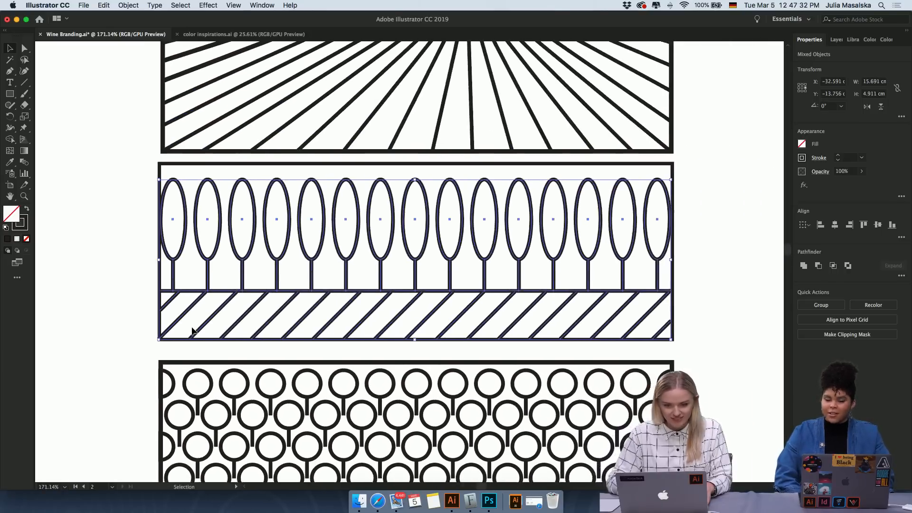
pyautogui.click(689, 265)
pyautogui.scroll(-2, 690, 265)
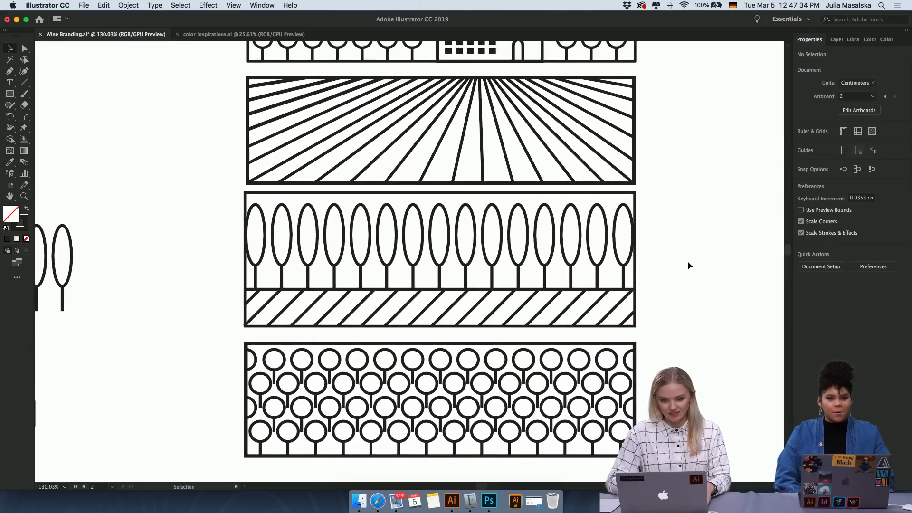
# Remove the outermost tall tree at each end of the row above the diagonal hatching.
pyautogui.scroll(2, 688, 265)
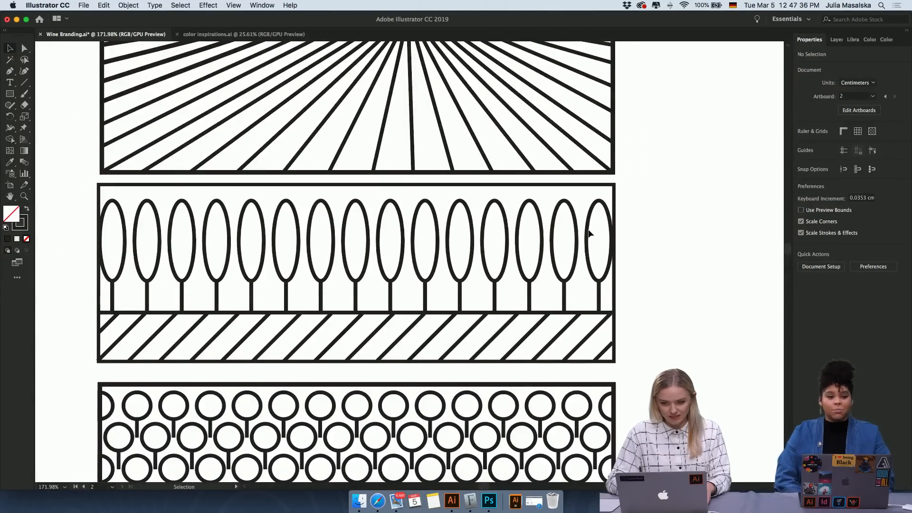
pyautogui.click(588, 233)
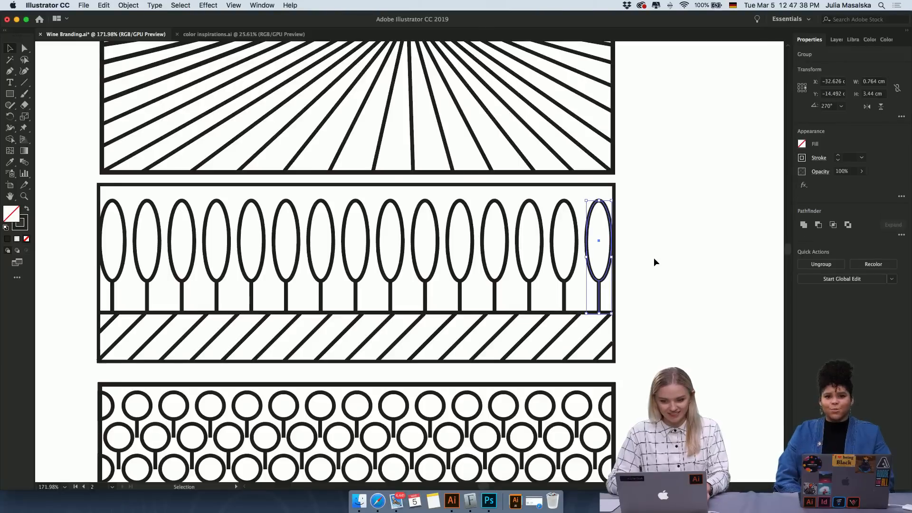
pyautogui.press('super+x')
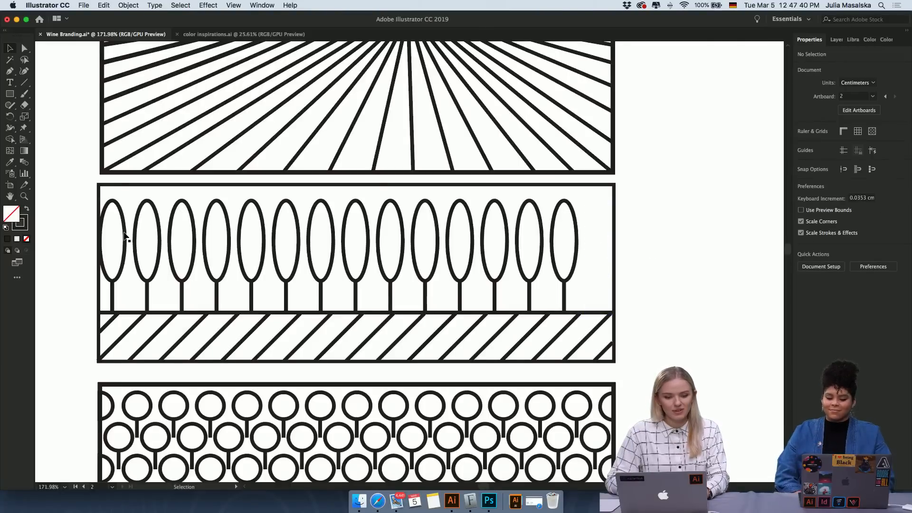
pyautogui.click(125, 235)
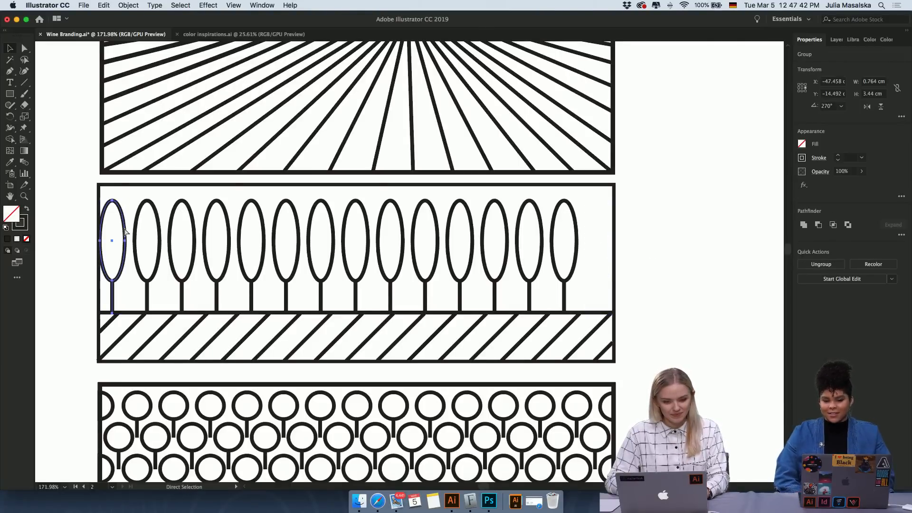
pyautogui.press('super+x')
# Scale the remaining tall trees, without their frame, to about 15.03 × 3.5 cm and nudge them slightly right to center them.
pyautogui.moveTo(597, 212); pyautogui.dragTo(122, 295)
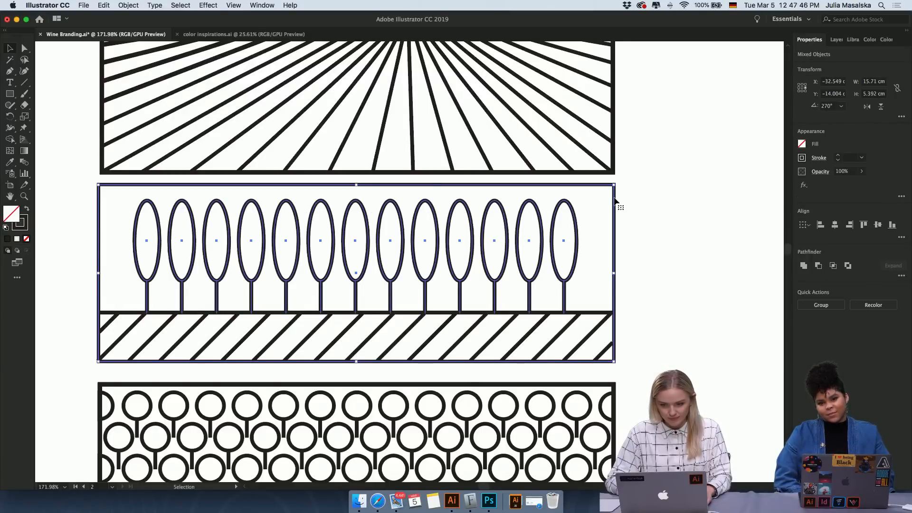
pyautogui.keyDown('shift'); pyautogui.click(615, 199); pyautogui.keyUp('shift')
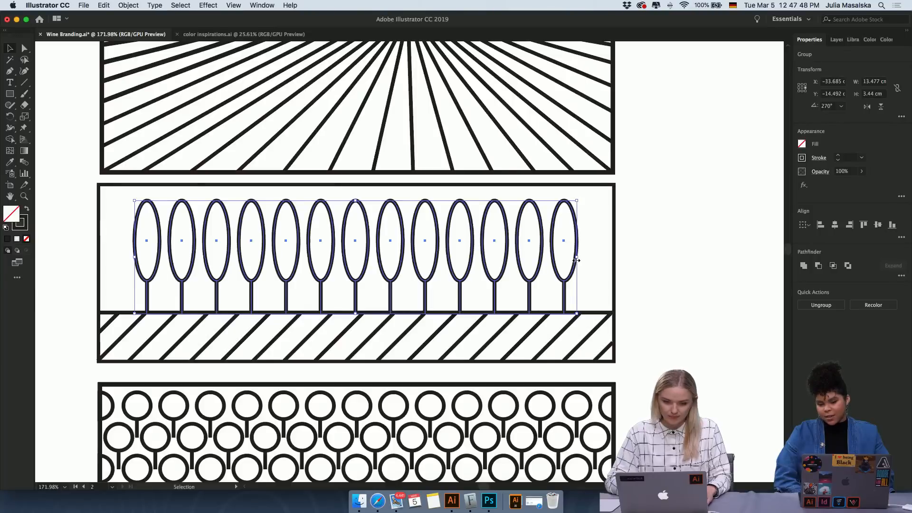
pyautogui.moveTo(576, 260); pyautogui.dragTo(591, 261)
pyautogui.press('Up')
pyautogui.press('Up')
pyautogui.press('Up')
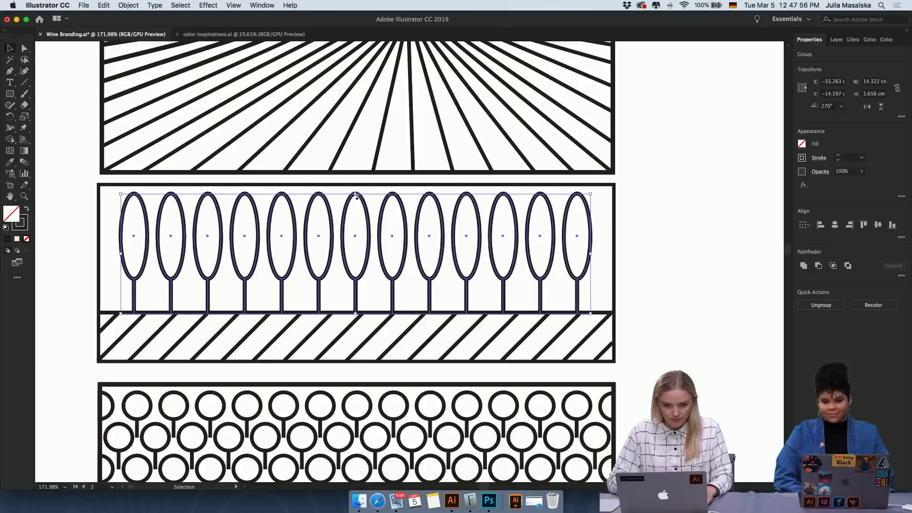
pyautogui.moveTo(357, 194); pyautogui.dragTo(356, 198)
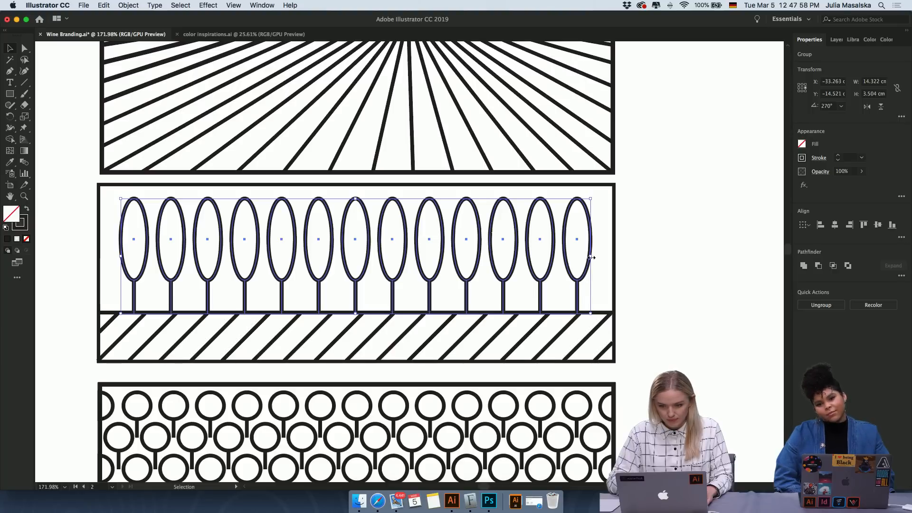
pyautogui.moveTo(591, 257); pyautogui.dragTo(603, 259)
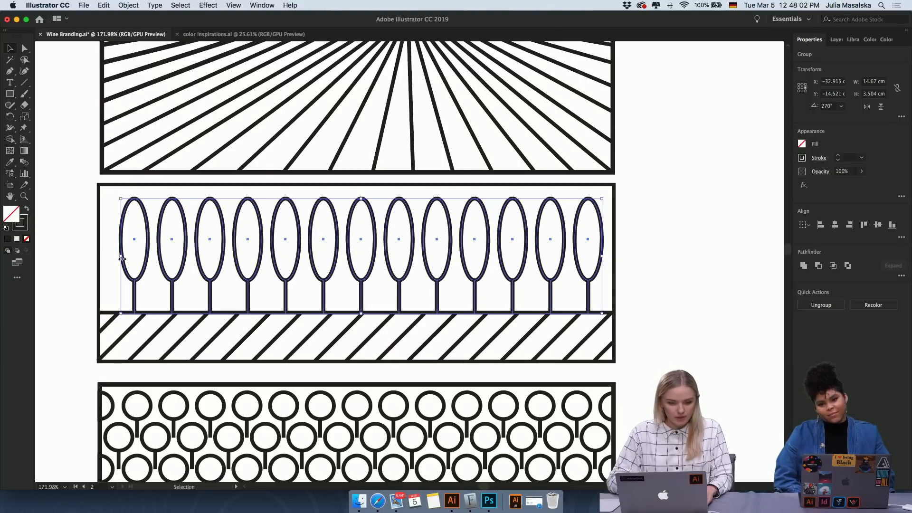
pyautogui.moveTo(122, 258); pyautogui.dragTo(109, 258)
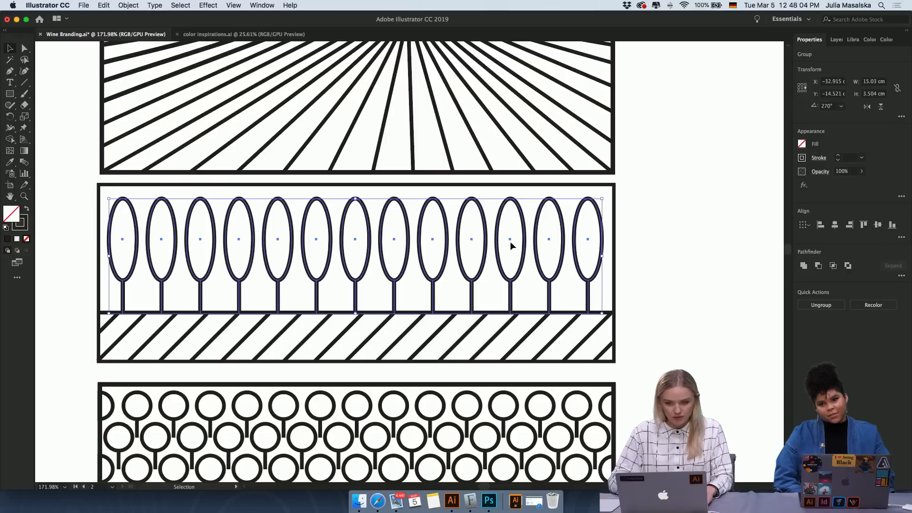
pyautogui.press('Right')
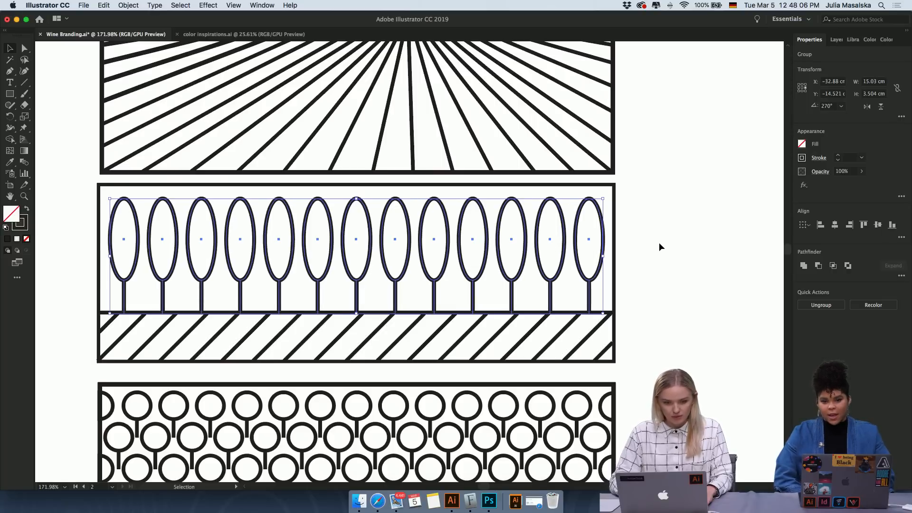
pyautogui.click(659, 242)
# Examine the four stacked landscape panels as a whole beside the brand colors and the Shapes collection.
pyautogui.scroll(-3, 659, 242)
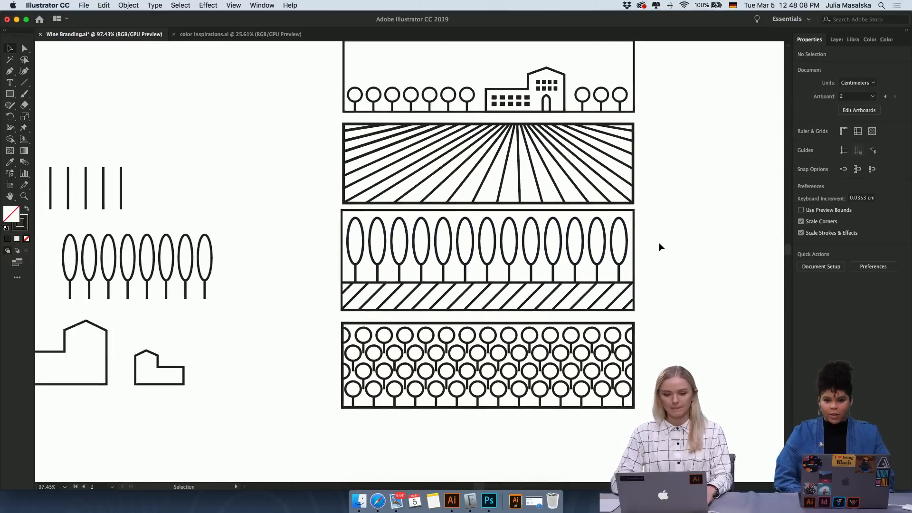
pyautogui.scroll(-4, 659, 242)
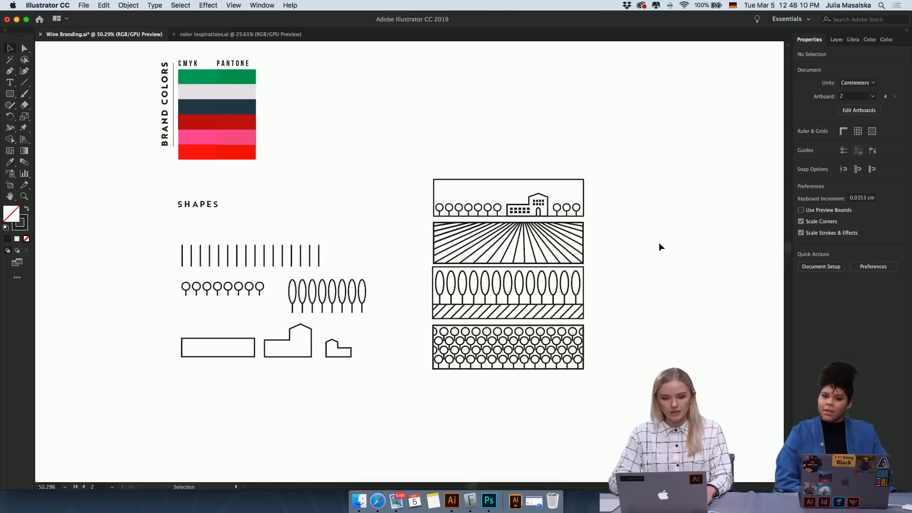
pyautogui.hscroll(3, 660, 242)
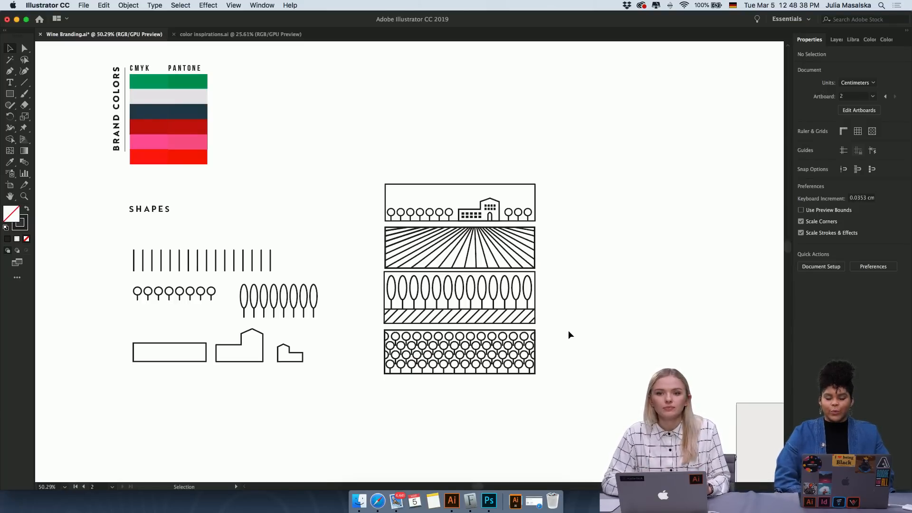
pyautogui.hscroll(-2, 569, 331)
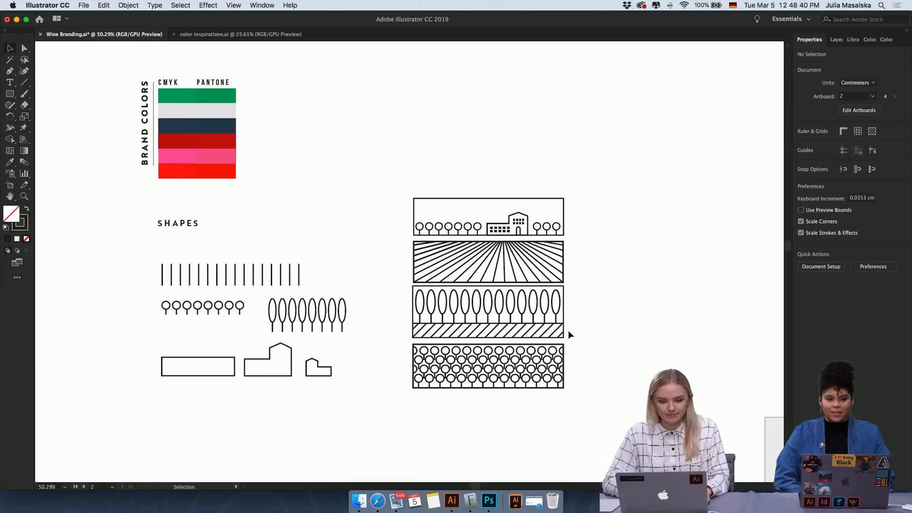
pyautogui.scroll(1, 568, 331)
pyautogui.scroll(1, 568, 332)
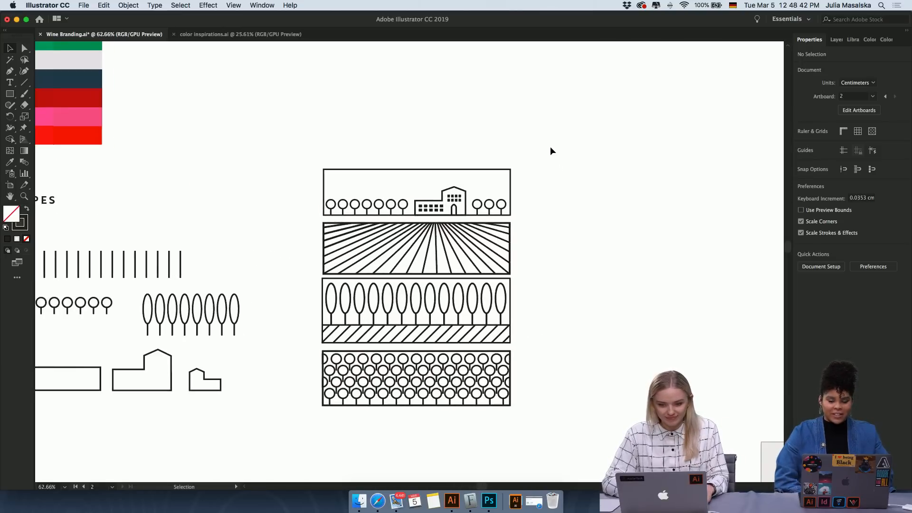
pyautogui.scroll(-3, 550, 150)
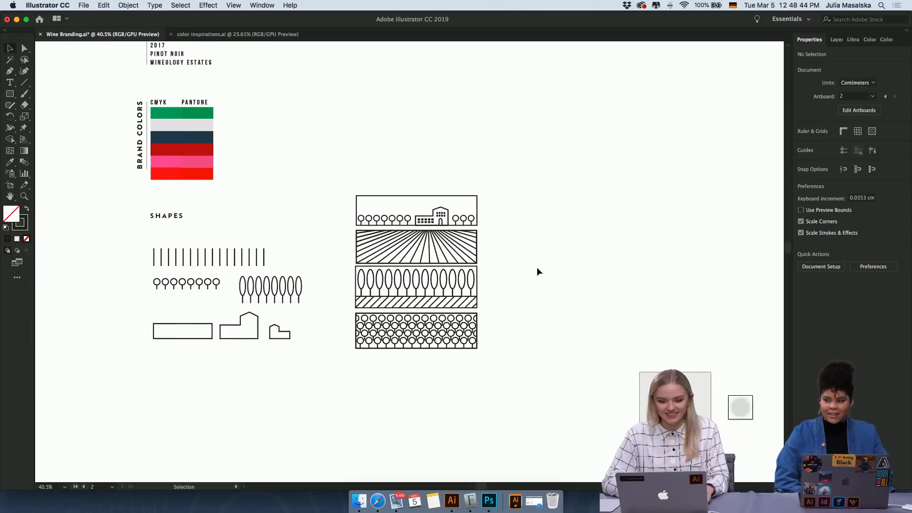
pyautogui.scroll(4, 533, 291)
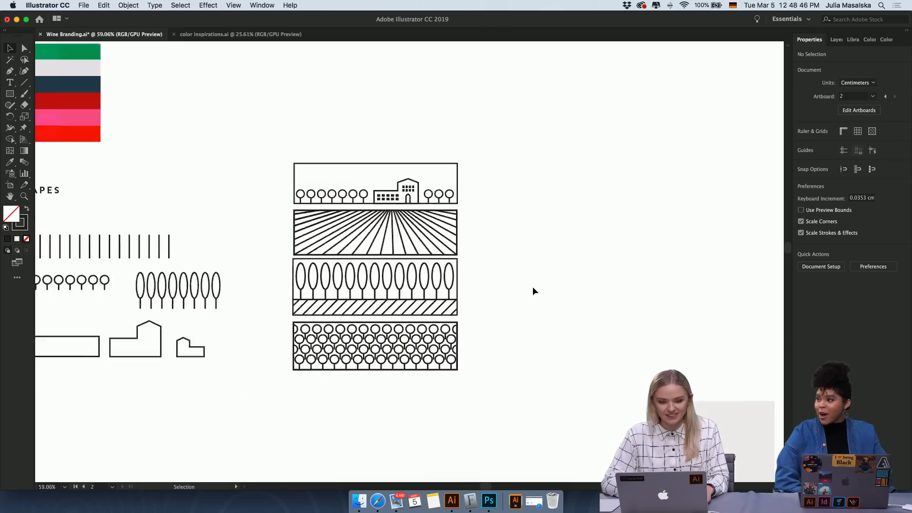
pyautogui.scroll(-2, 532, 291)
pyautogui.scroll(3, 532, 291)
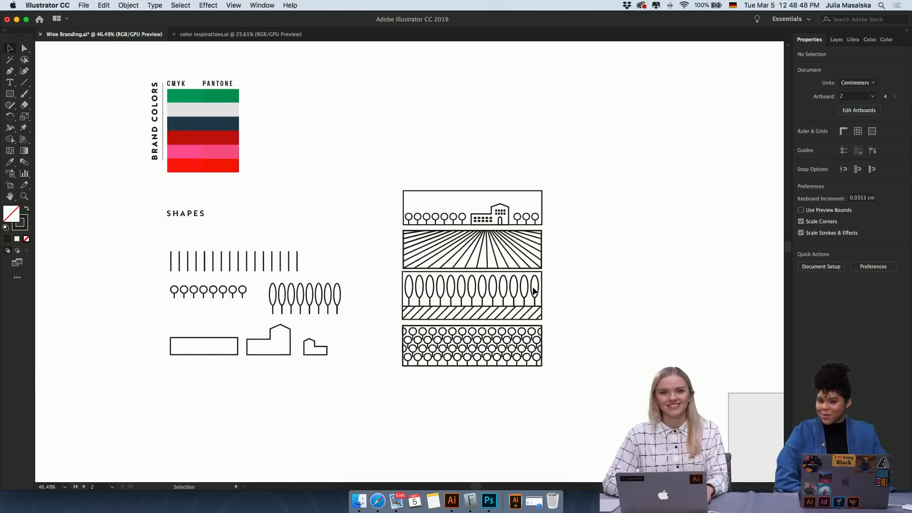
# Reduce the stroke weight of the frame around the radiating field lines to match the neighbouring panel frames.
pyautogui.scroll(6, 533, 291)
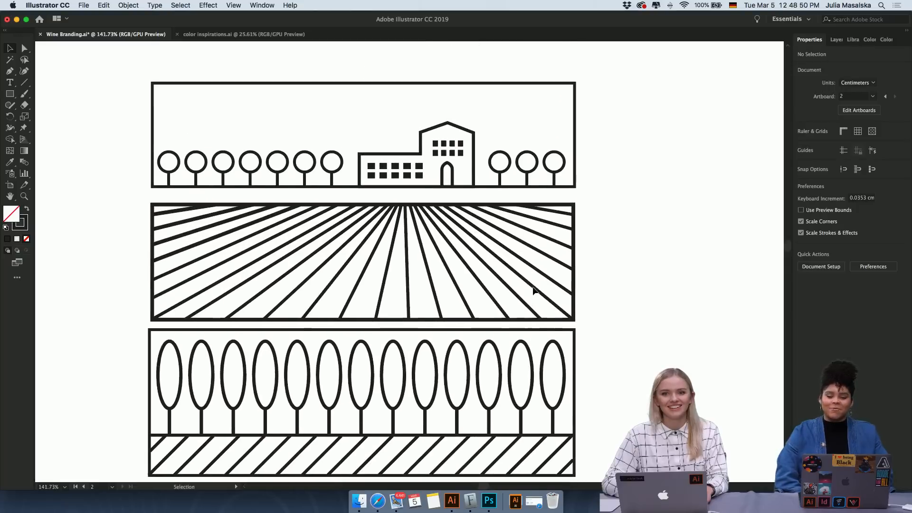
pyautogui.click(574, 256)
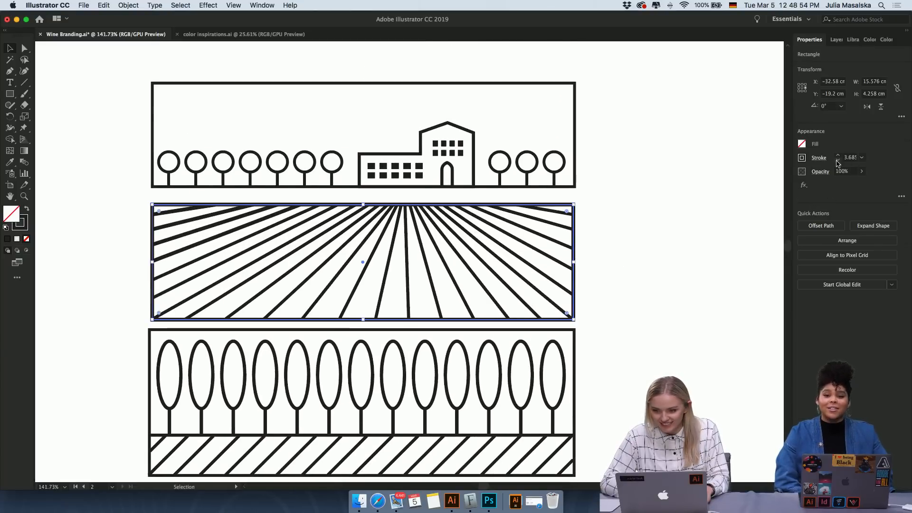
pyautogui.click(681, 226)
# Scale the panel with the building and round trees slightly narrower to line up with the field-lines panel below it.
pyautogui.scroll(-2, 633, 232)
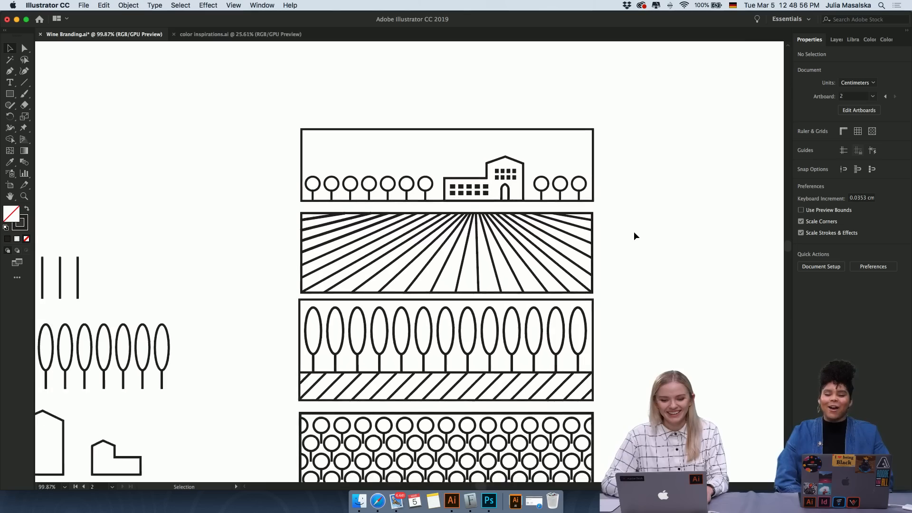
pyautogui.scroll(-2, 634, 232)
pyautogui.scroll(3, 634, 232)
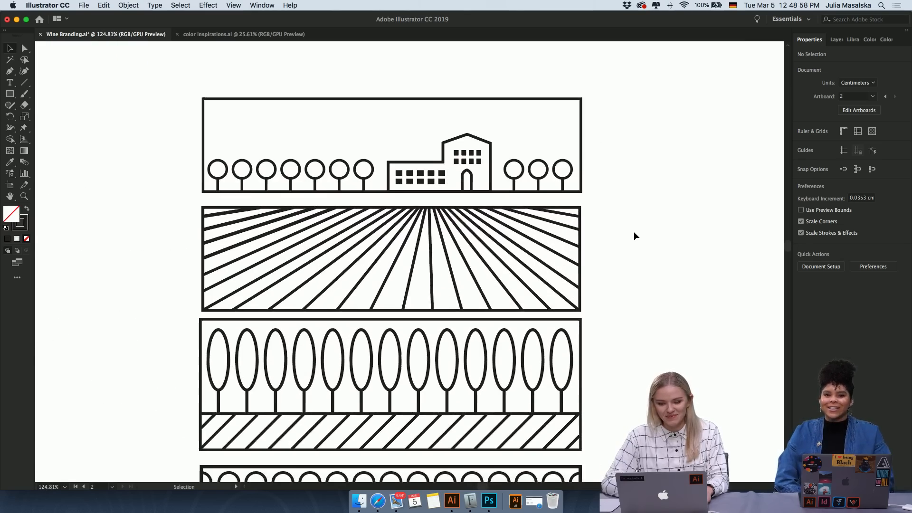
pyautogui.scroll(1, 633, 232)
pyautogui.moveTo(622, 145); pyautogui.dragTo(196, 269)
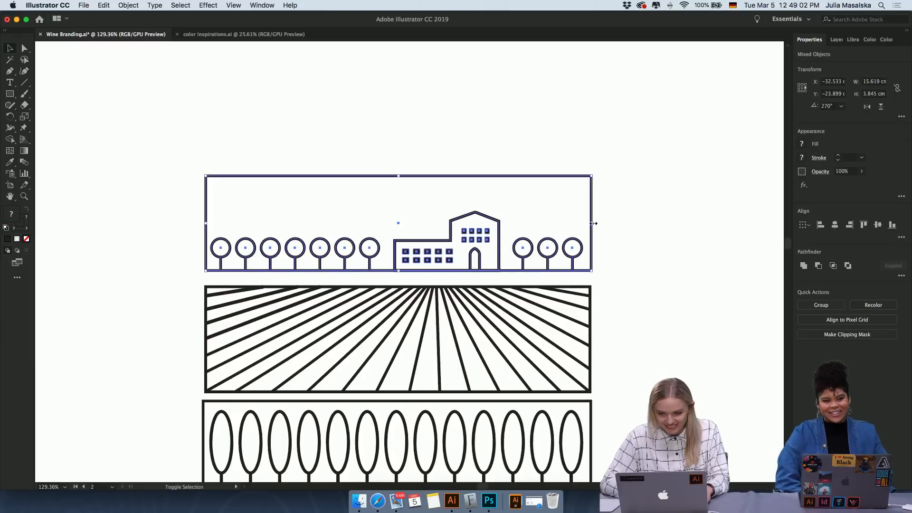
pyautogui.moveTo(593, 223); pyautogui.dragTo(591, 224)
pyautogui.click(637, 259)
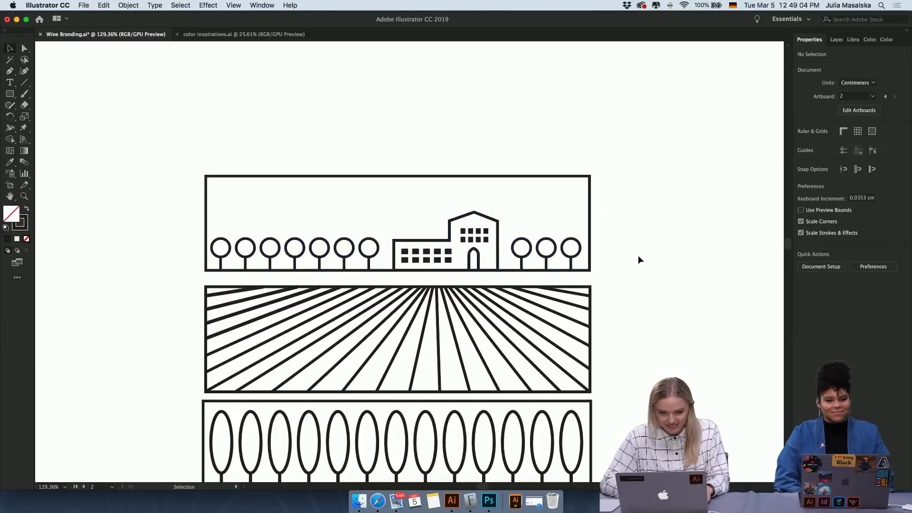
# Set the stroke of the frame around the staggered round trees to 3 pt.
pyautogui.scroll(-5, 637, 260)
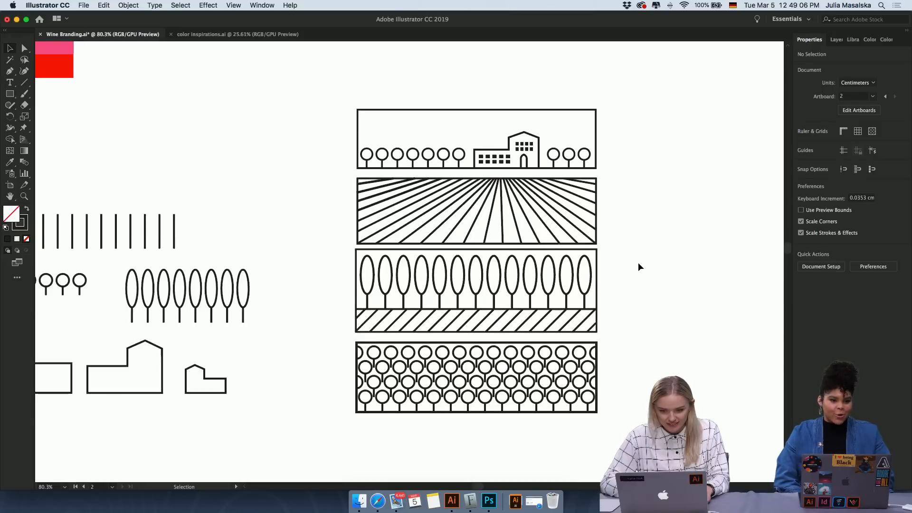
pyautogui.click(426, 412)
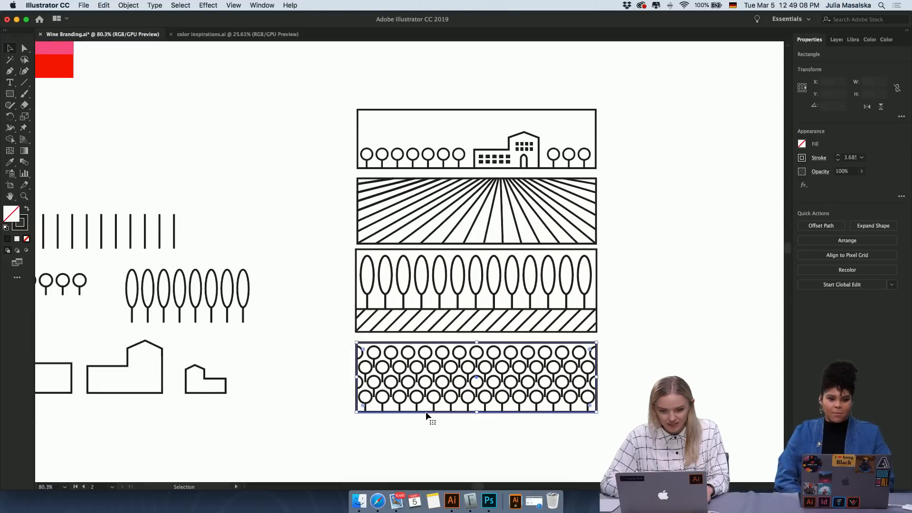
pyautogui.click(705, 277)
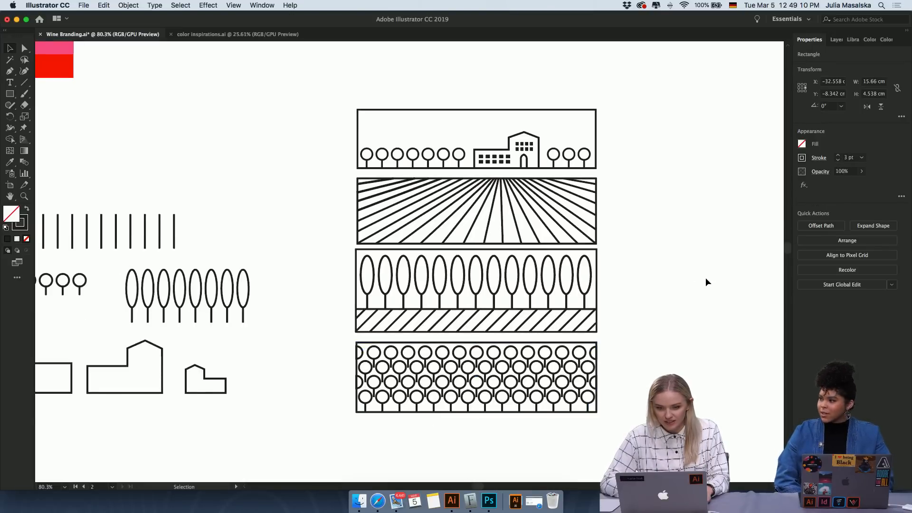
pyautogui.scroll(5, 592, 387)
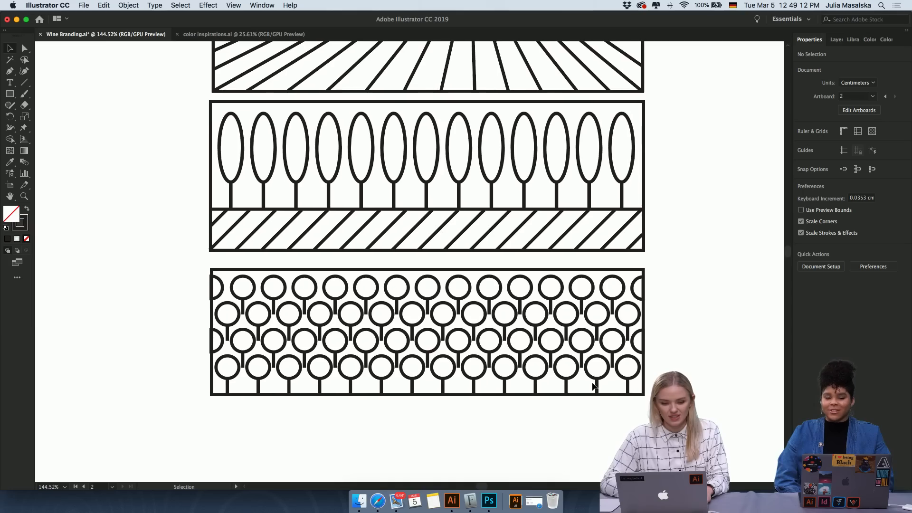
pyautogui.scroll(-5, 185, 341)
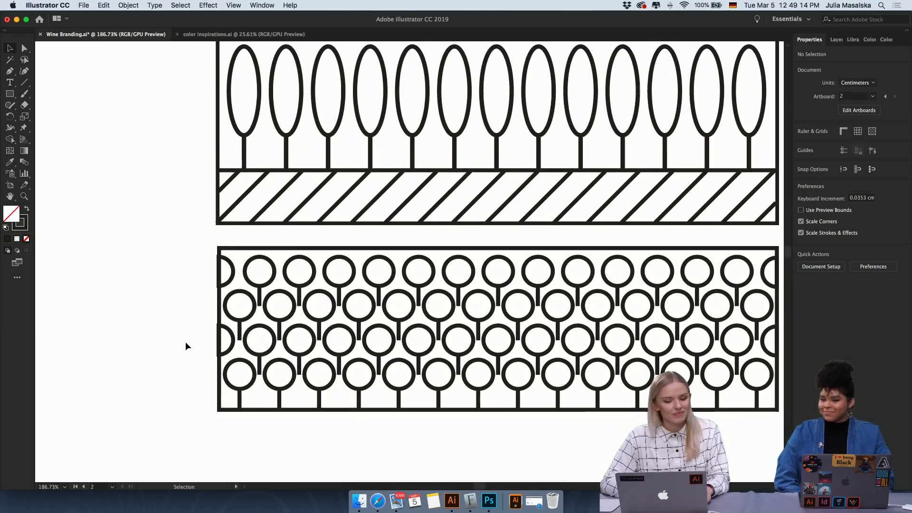
# Scale the staggered round trees slightly narrower, to about 15.66 cm wide, so the cut-off trees align with the frame's side edges.
pyautogui.scroll(5, 231, 342)
pyautogui.hscroll(3, 231, 342)
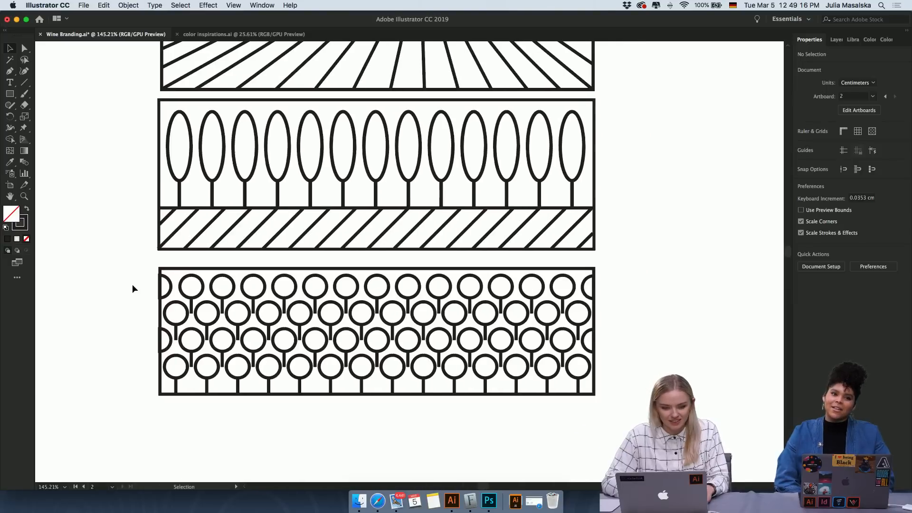
pyautogui.moveTo(132, 284); pyautogui.dragTo(628, 426)
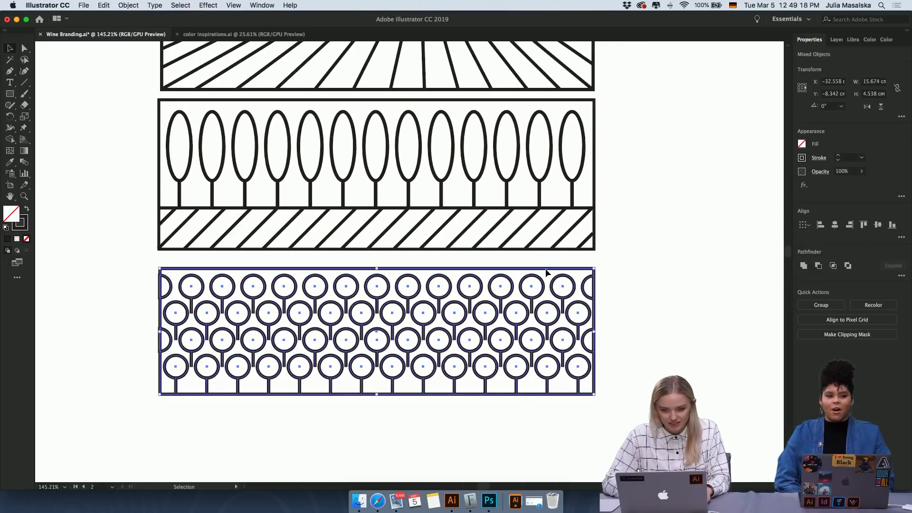
pyautogui.scroll(5, 200, 349)
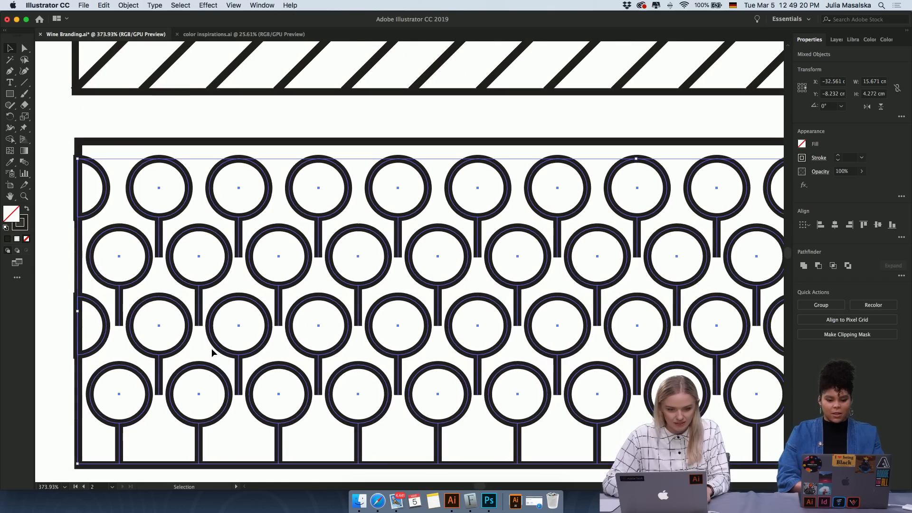
pyautogui.hscroll(-2, 190, 340)
pyautogui.scroll(4, 183, 319)
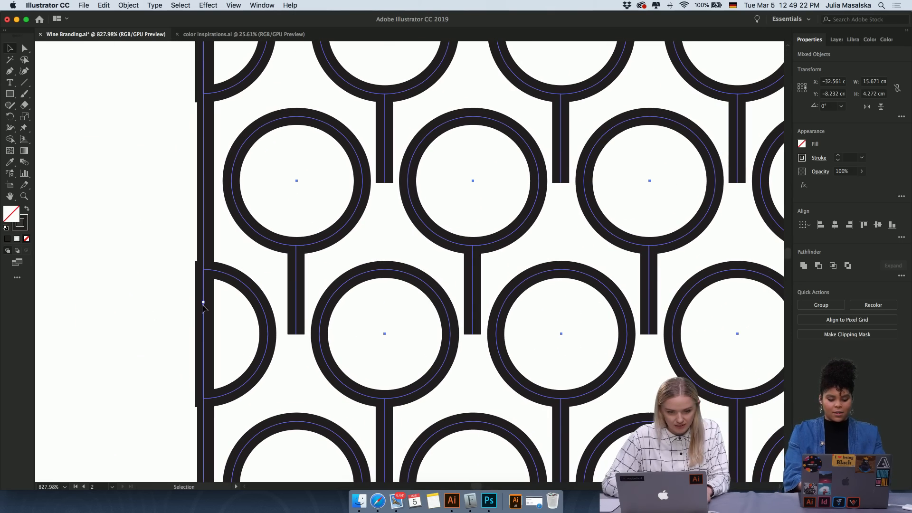
pyautogui.moveTo(204, 303); pyautogui.dragTo(206, 303)
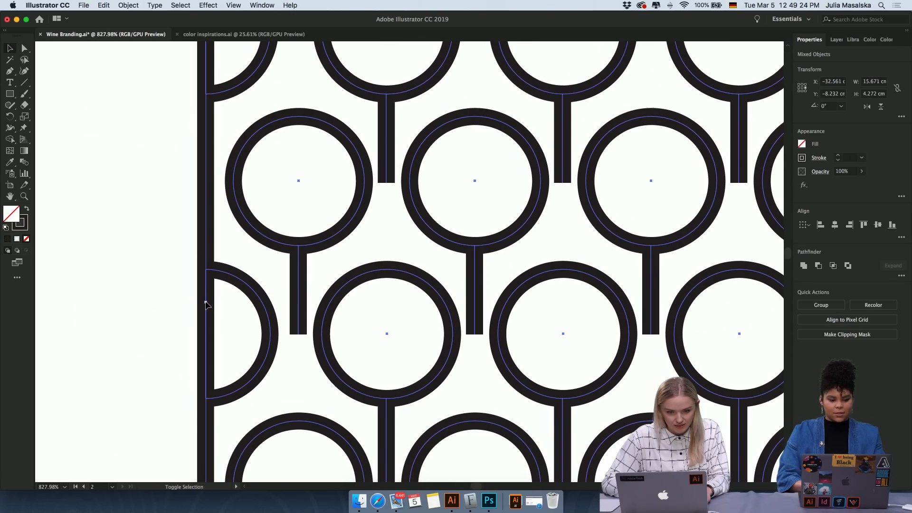
pyautogui.scroll(-4, 158, 306)
pyautogui.scroll(-2, 158, 306)
pyautogui.hscroll(5, 159, 308)
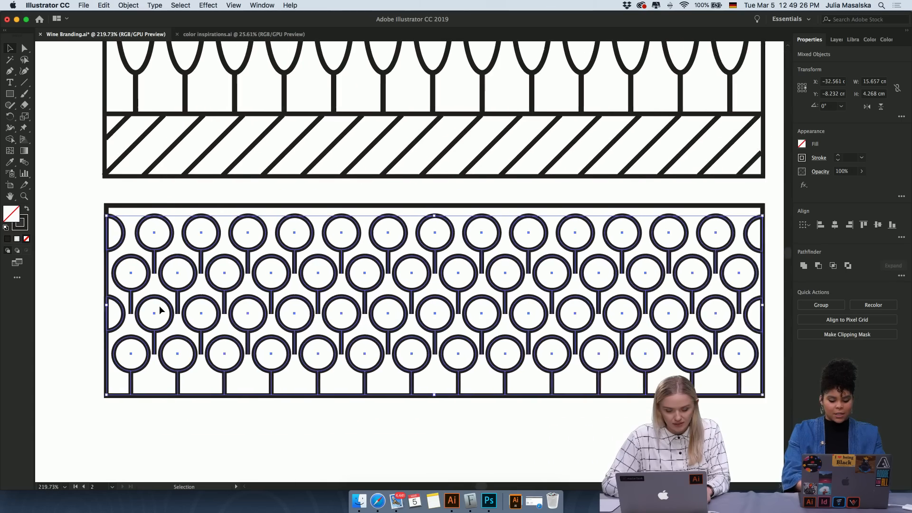
pyautogui.hscroll(1, 159, 306)
pyautogui.scroll(4, 538, 257)
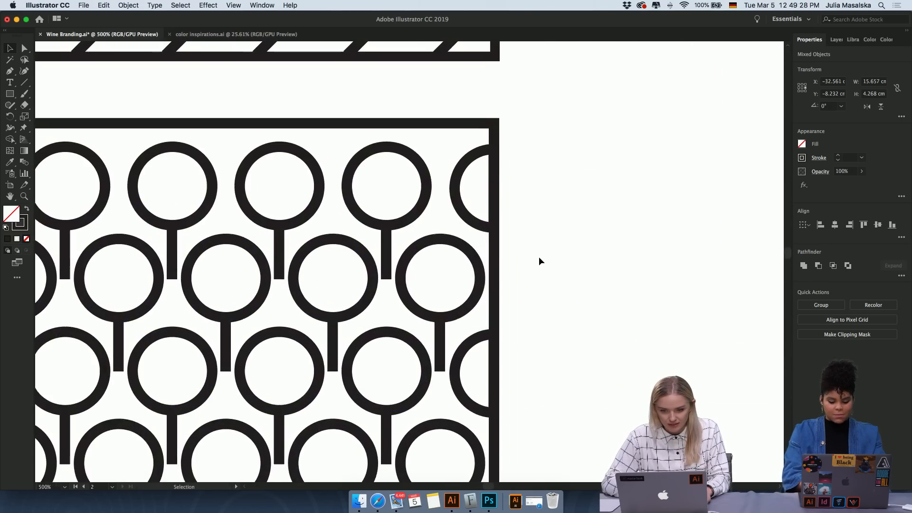
pyautogui.scroll(-2, 539, 257)
pyautogui.scroll(-2, 539, 257)
pyautogui.hscroll(-5, 539, 257)
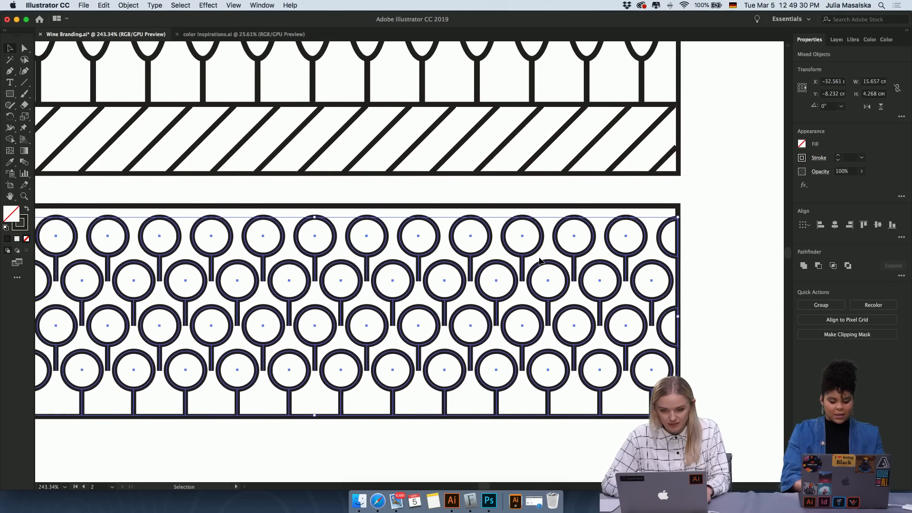
pyautogui.click(370, 414)
pyautogui.scroll(-3, 370, 414)
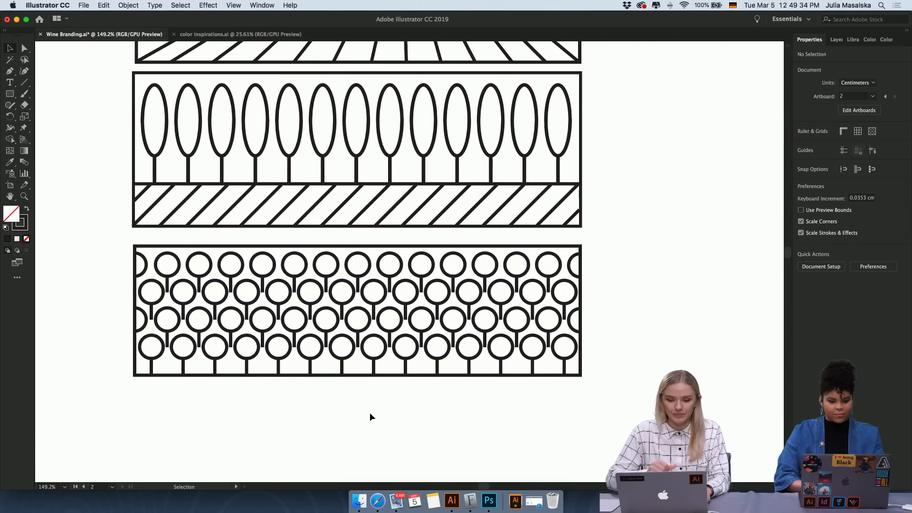
# Nudge the staggered round-tree panel up to narrow its gap to the oval-tree panel above.
pyautogui.scroll(-4, 370, 414)
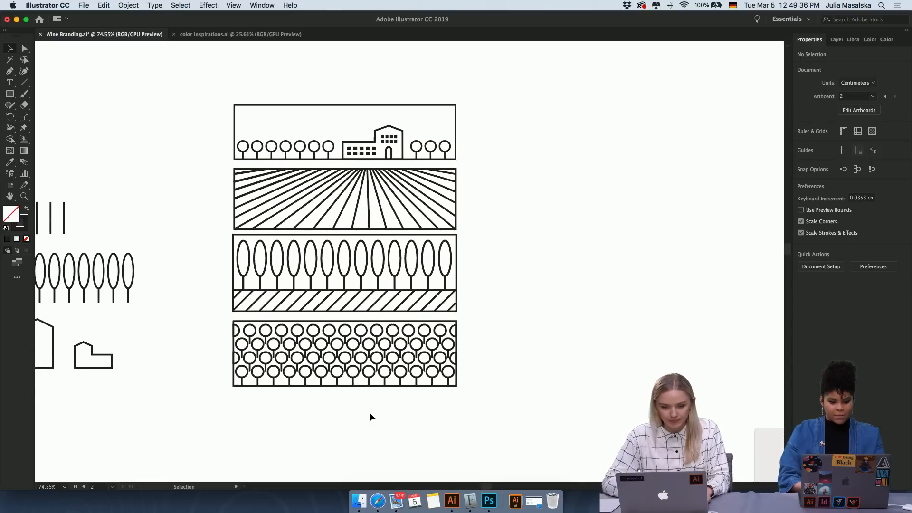
pyautogui.moveTo(465, 320); pyautogui.dragTo(224, 403)
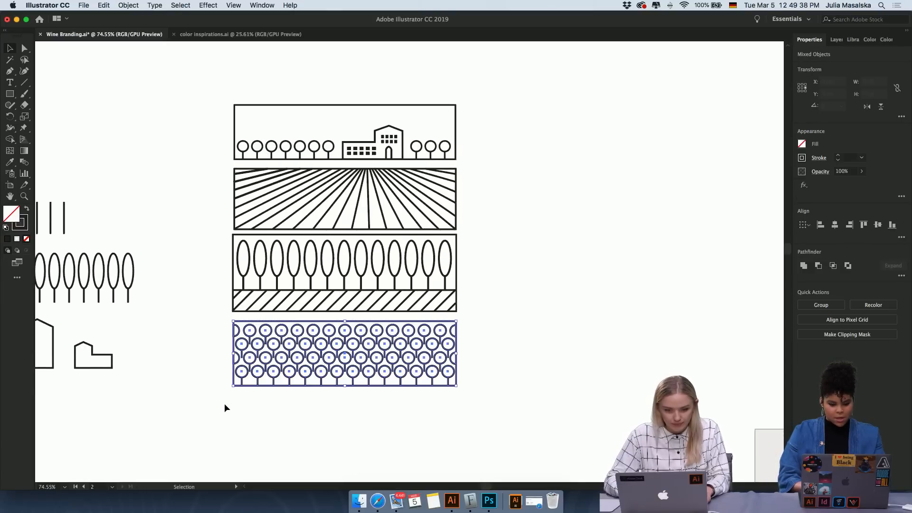
pyautogui.press('Up')
pyautogui.press('Up')
pyautogui.press('Up')
pyautogui.press('Up')
pyautogui.press('Up')
pyautogui.press('Up')
pyautogui.press('Up')
pyautogui.press('Up')
pyautogui.press('Up')
pyautogui.press('Up')
pyautogui.press('Up')
pyautogui.press('Up')
pyautogui.press('Up')
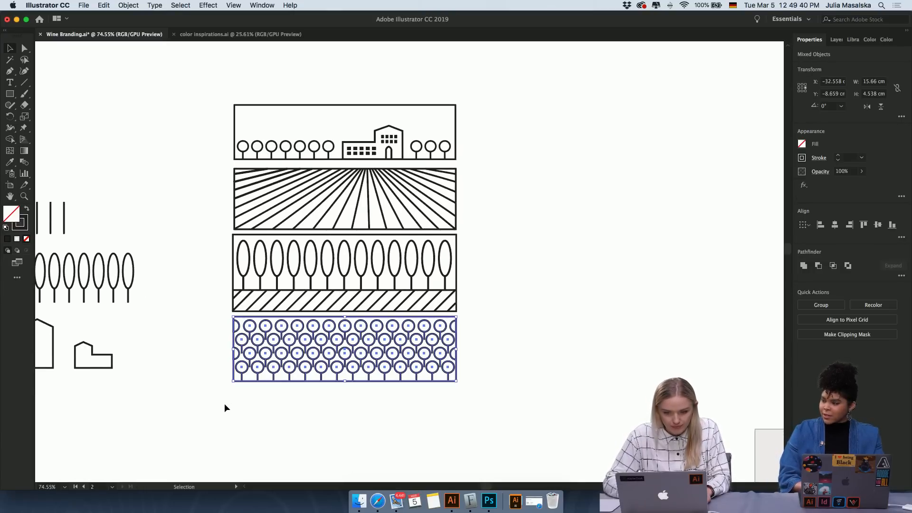
# Stretch the staggered round-tree panel slightly outward on its left side to align with the oval-tree panel's edge.
pyautogui.scroll(5, 252, 381)
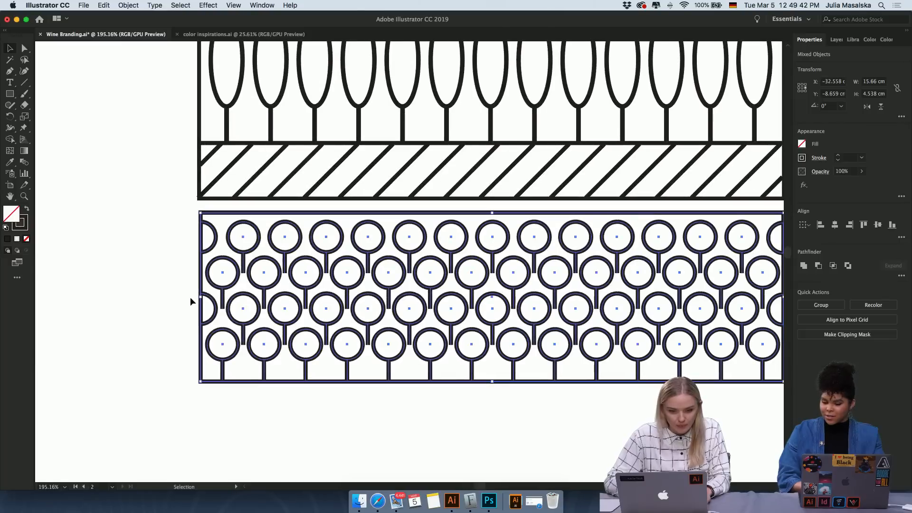
pyautogui.moveTo(201, 299); pyautogui.dragTo(201, 300)
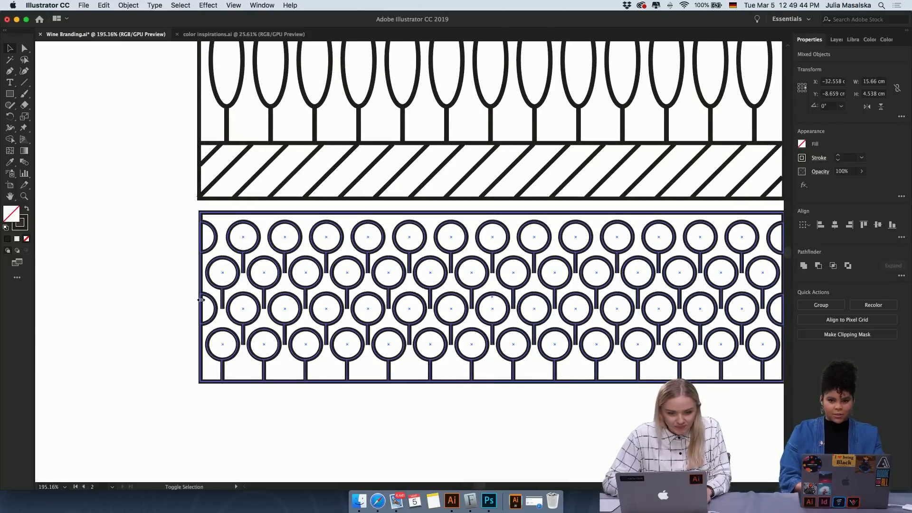
pyautogui.click(154, 290)
pyautogui.scroll(-1, 155, 289)
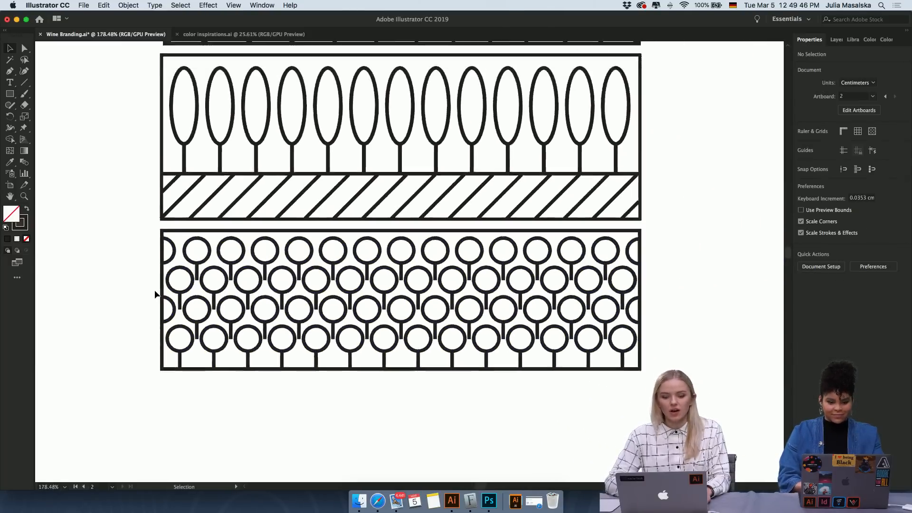
# Examine the four stacked panels alongside the Shapes collection, the brand colors and the label text.
pyautogui.scroll(-5, 155, 291)
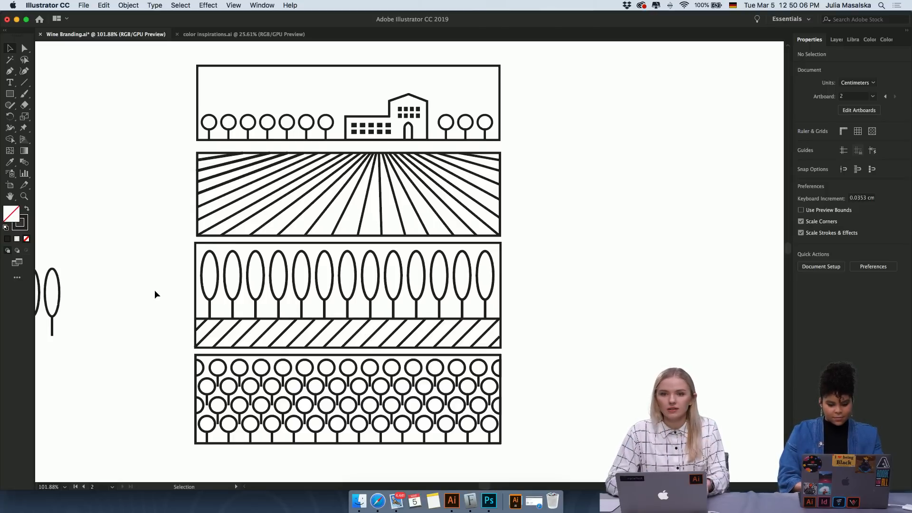
pyautogui.scroll(-3, 155, 290)
pyautogui.scroll(3, 155, 290)
pyautogui.hscroll(-2, 154, 290)
pyautogui.hscroll(-1, 155, 290)
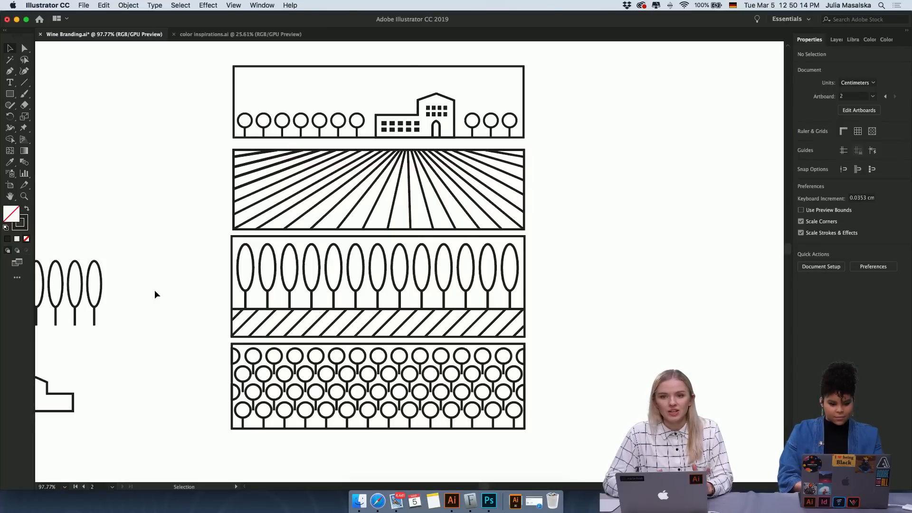
pyautogui.scroll(-3, 155, 294)
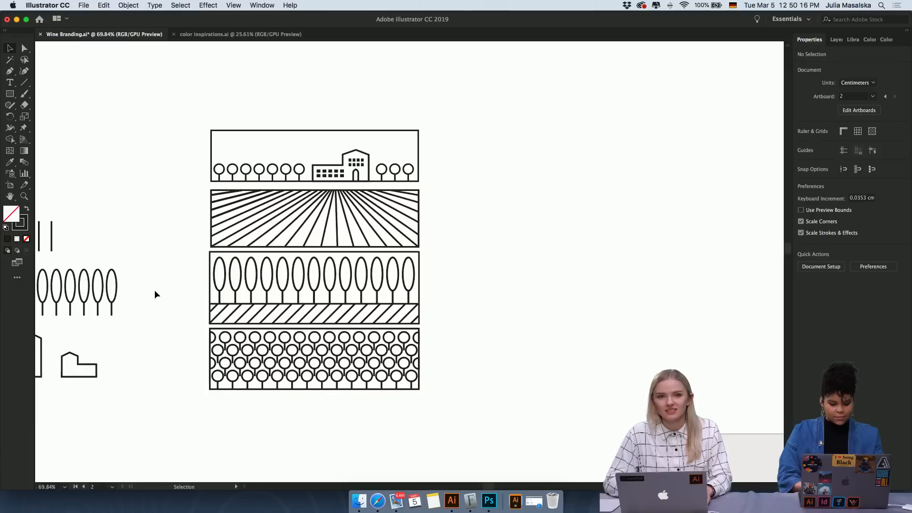
pyautogui.hscroll(-5, 155, 294)
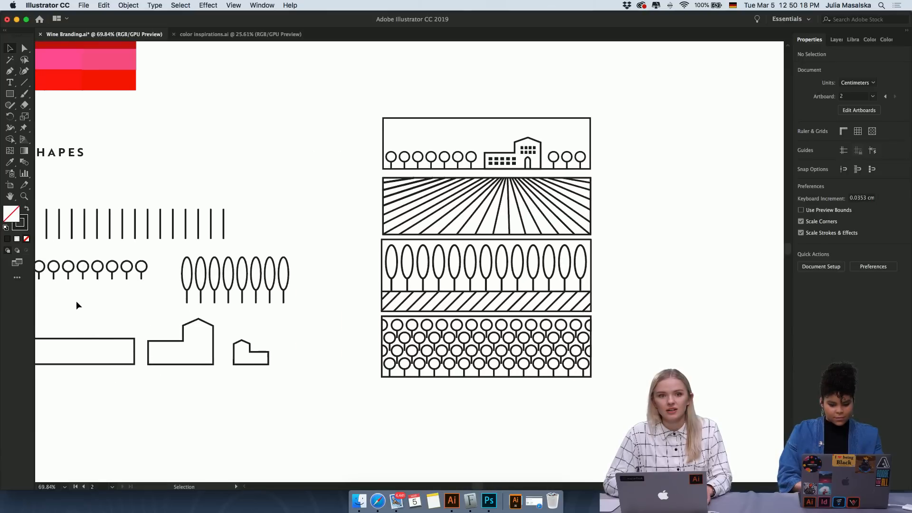
pyautogui.hscroll(-1, 77, 303)
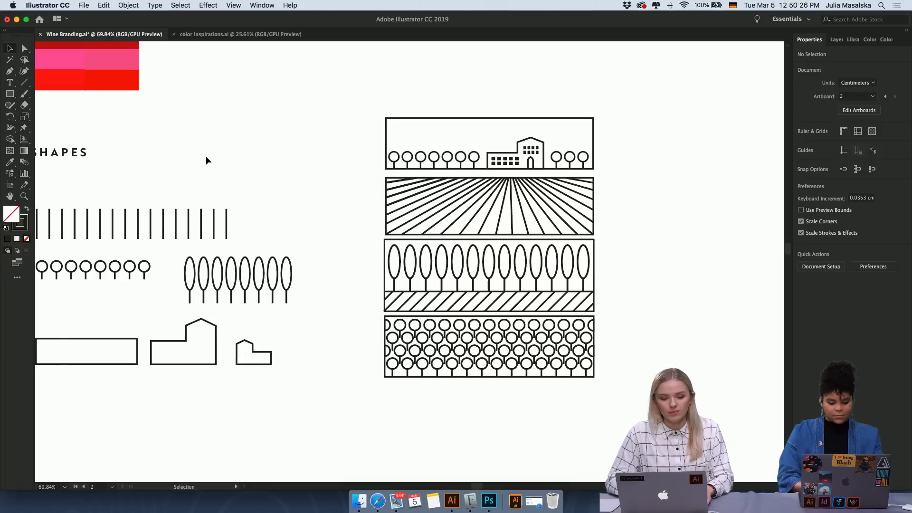
pyautogui.hscroll(-3, 206, 156)
pyautogui.scroll(2, 206, 156)
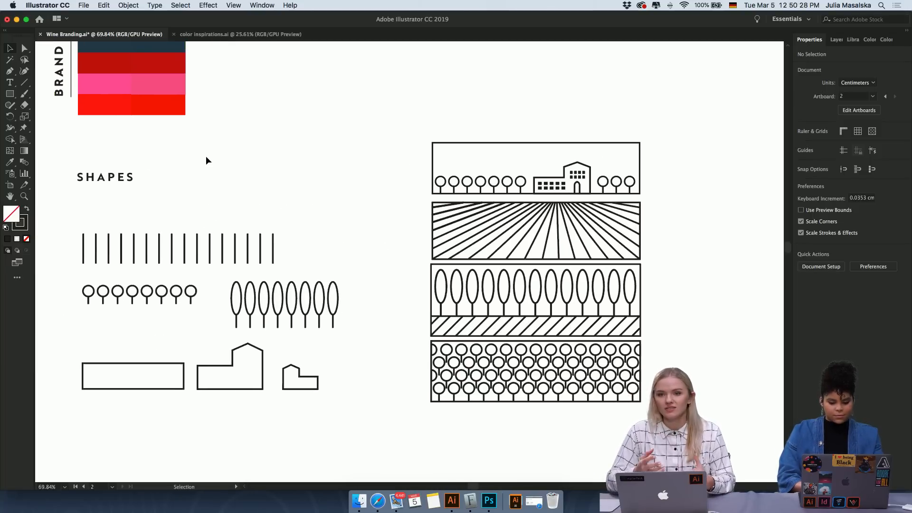
pyautogui.hscroll(3, 223, 154)
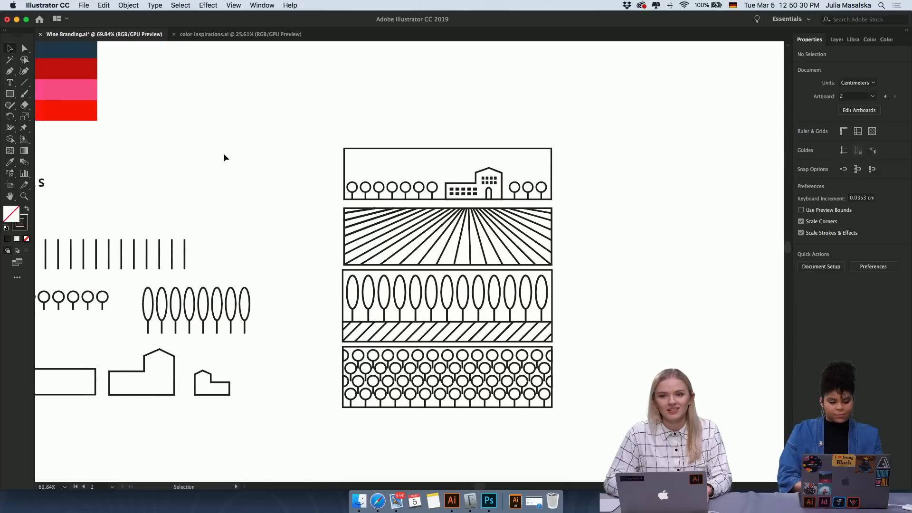
pyautogui.scroll(-1, 223, 155)
pyautogui.hscroll(-3, 223, 153)
pyautogui.scroll(10, 223, 153)
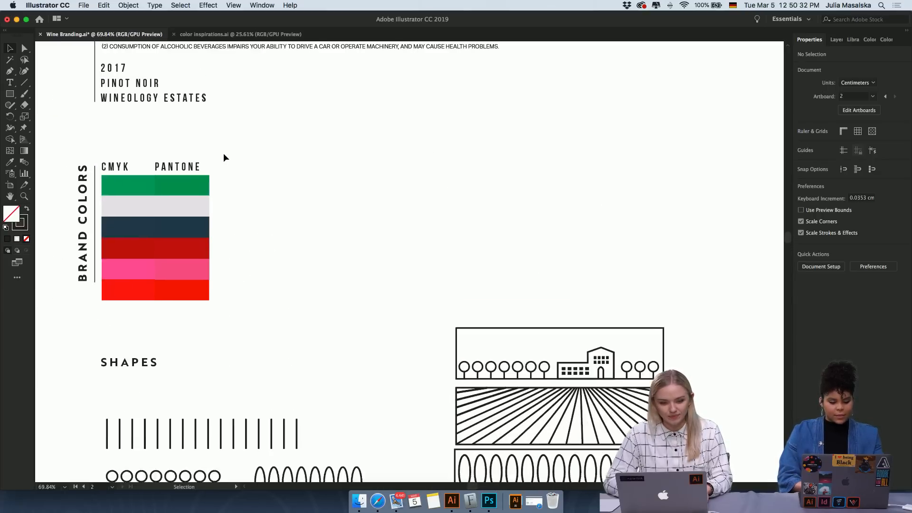
pyautogui.scroll(-1, 223, 153)
pyautogui.scroll(-5, 223, 153)
pyautogui.hscroll(2, 223, 152)
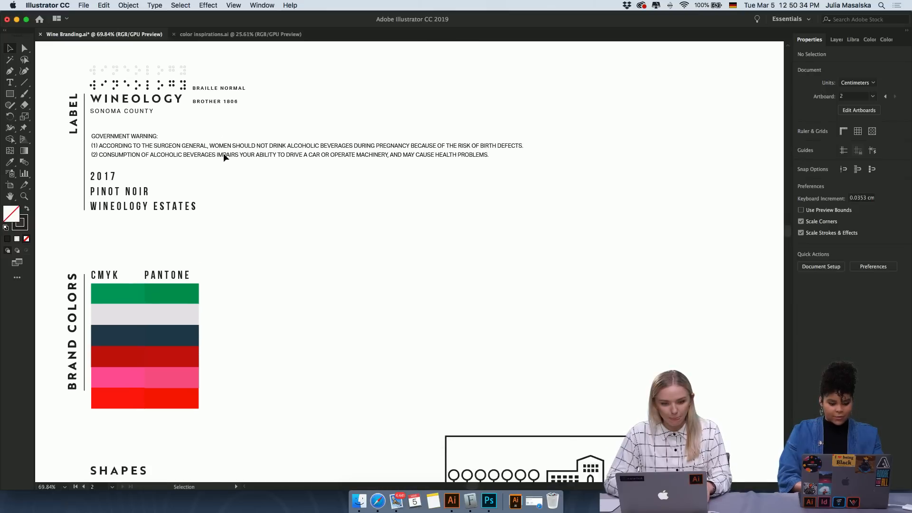
pyautogui.scroll(-1, 223, 158)
pyautogui.scroll(-5, 224, 158)
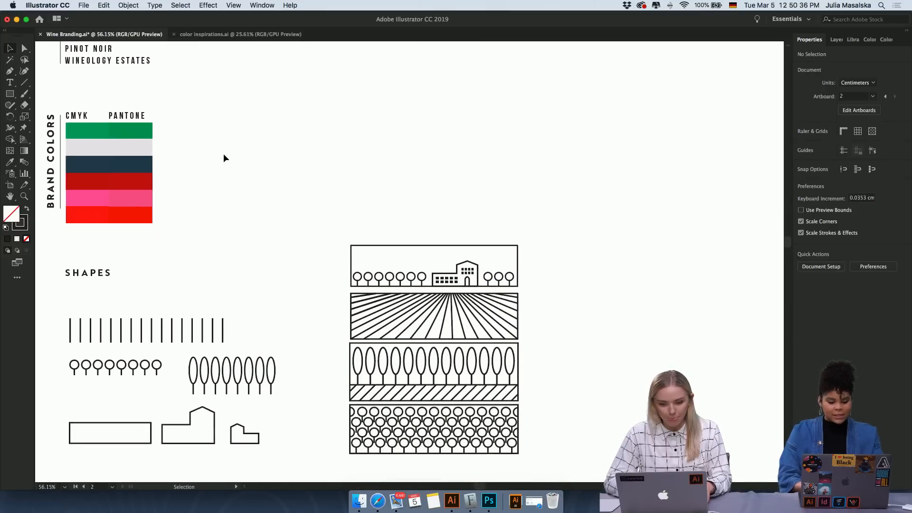
# Group all parts of the building-and-trees panel, and group the radiating field-lines panel separately.
pyautogui.scroll(-2, 602, 241)
pyautogui.hscroll(2, 602, 240)
pyautogui.scroll(3, 603, 240)
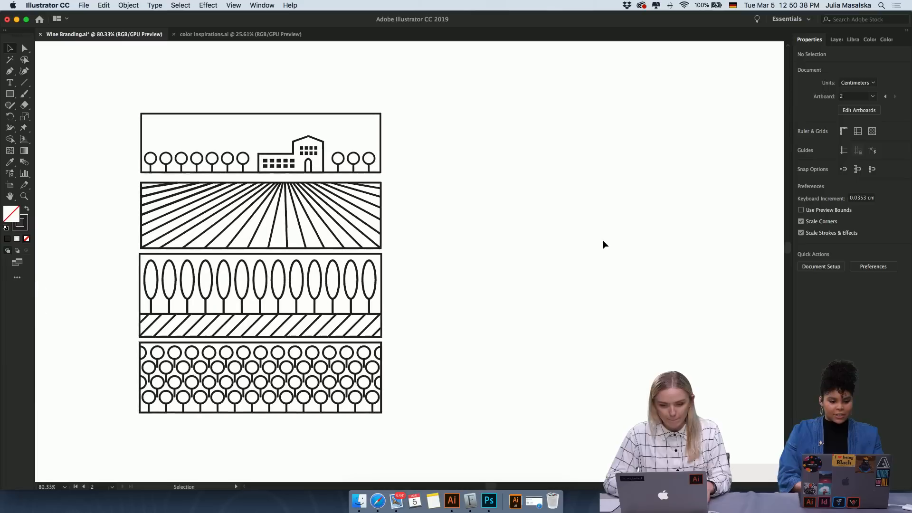
pyautogui.hscroll(-1, 602, 240)
pyautogui.moveTo(432, 94); pyautogui.dragTo(160, 162)
pyautogui.press('super+g')
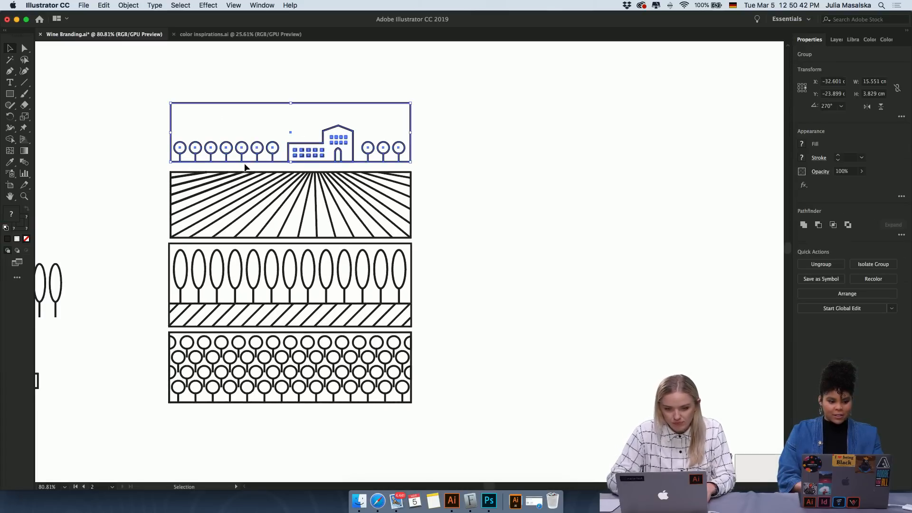
pyautogui.moveTo(424, 170); pyautogui.dragTo(147, 232)
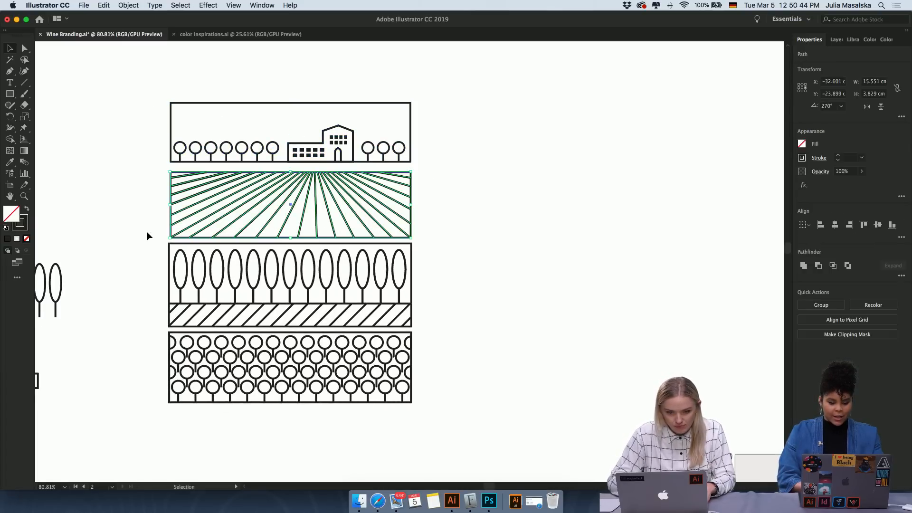
pyautogui.press('super+g')
pyautogui.press('v')
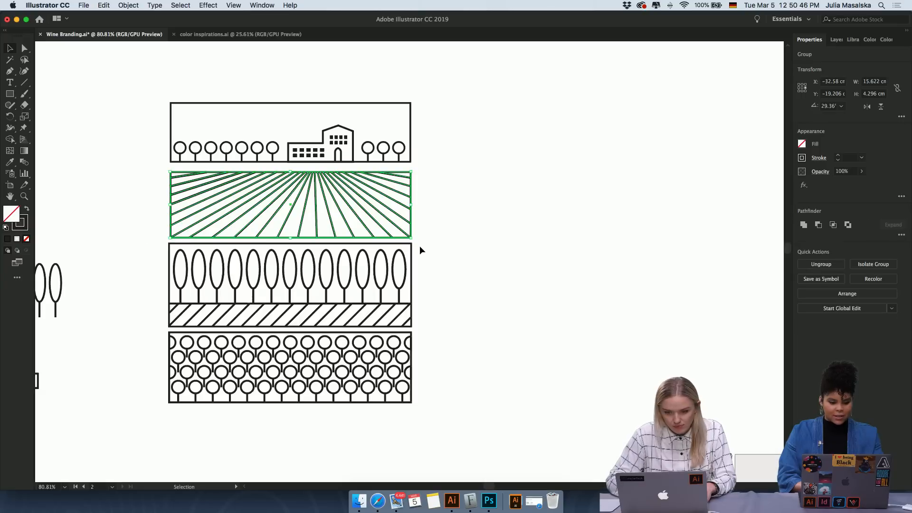
# Extend the last short diagonal stripe in the oval-tree panel's lower-right corner until it meets the frame.
pyautogui.moveTo(420, 242)
pyautogui.mouseDown()
pyautogui.moveTo(155, 314)
pyautogui.moveTo(153, 322)
pyautogui.mouseUp()
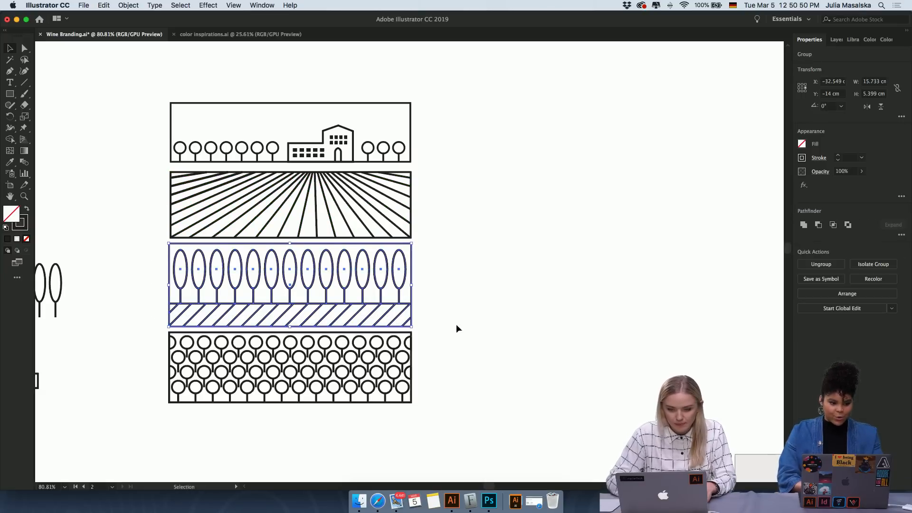
pyautogui.scroll(3, 468, 323)
pyautogui.scroll(6, 468, 323)
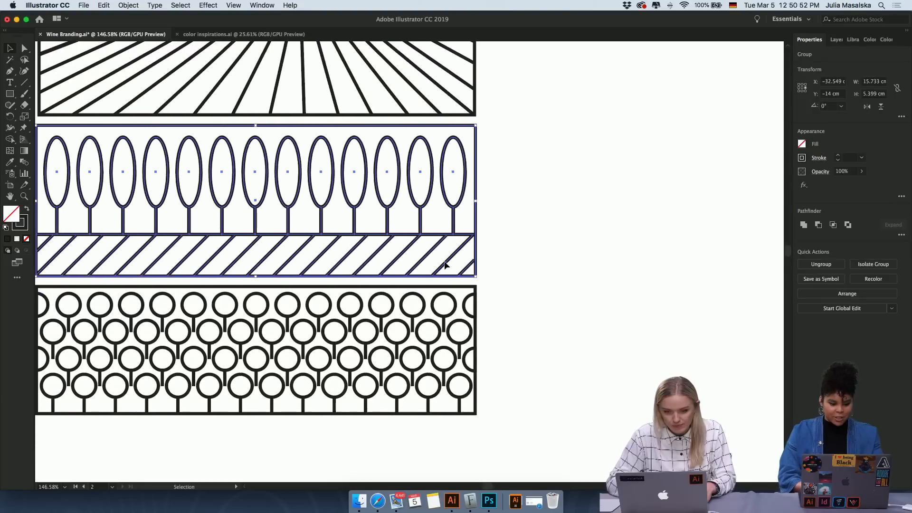
pyautogui.scroll(4, 445, 265)
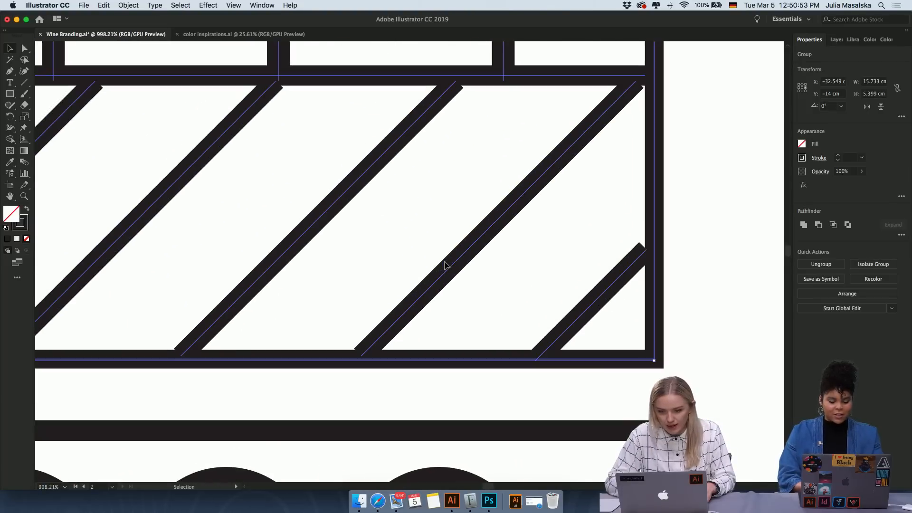
pyautogui.doubleClick(634, 269)
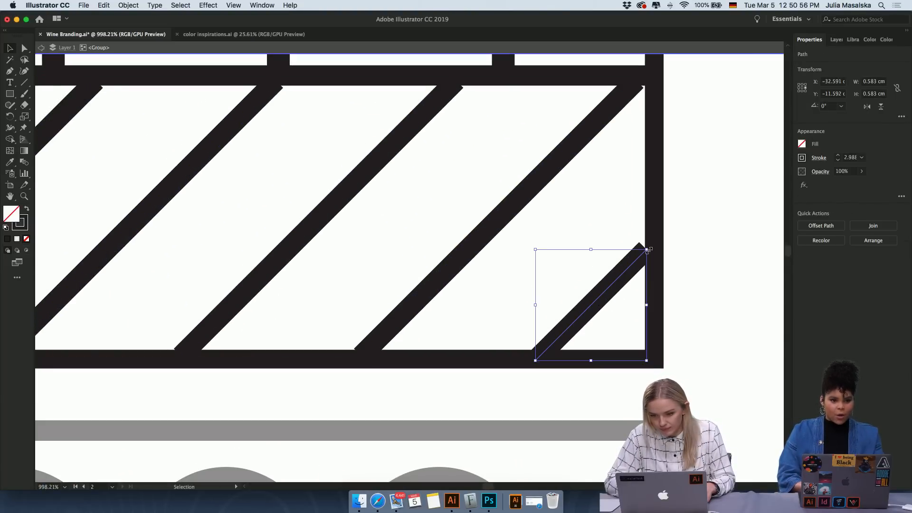
pyautogui.moveTo(647, 249); pyautogui.dragTo(655, 240)
pyautogui.click(707, 241)
pyautogui.scroll(-8, 707, 241)
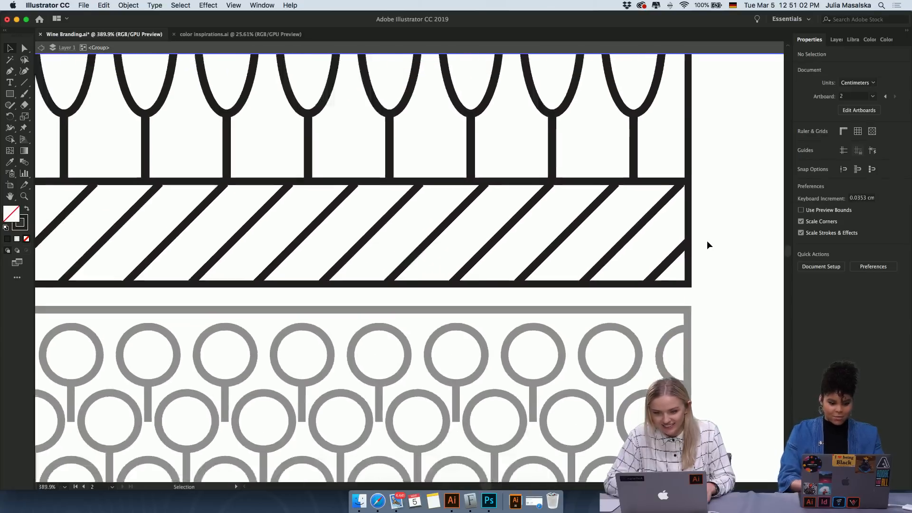
pyautogui.hscroll(3, 707, 241)
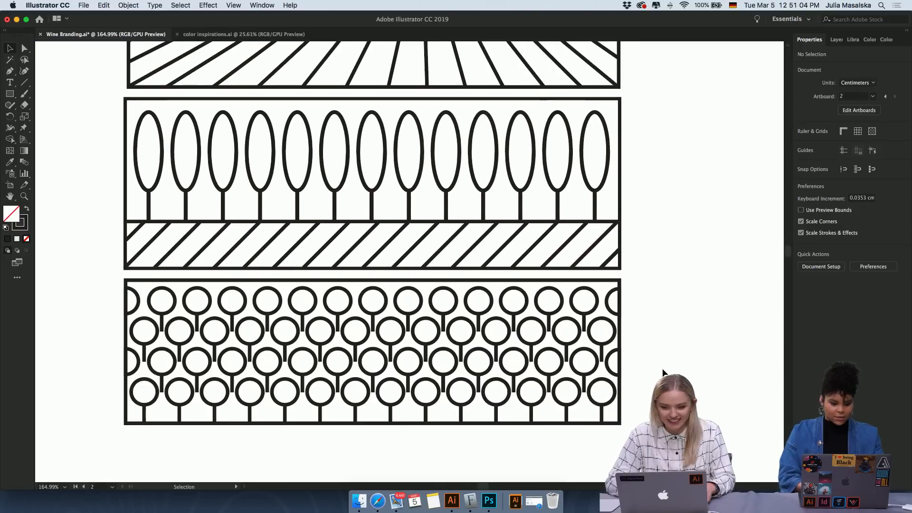
# Select the whole staggered round-tree panel and stretch it slightly outward on its right side to align with the oval-tree panel's edge.
pyautogui.scroll(-2, 662, 368)
pyautogui.moveTo(643, 311); pyautogui.dragTo(280, 422)
pyautogui.hscroll(3, 281, 423)
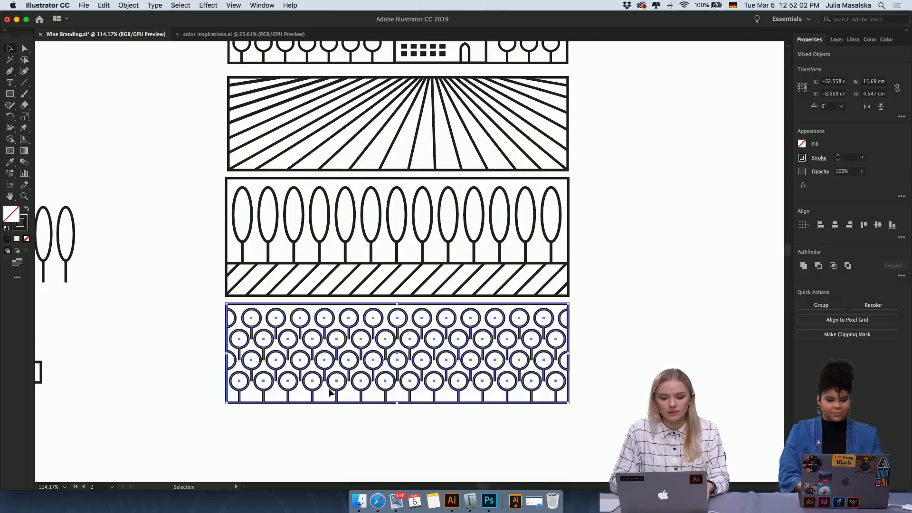
pyautogui.scroll(3, 591, 366)
pyautogui.hscroll(-2, 592, 366)
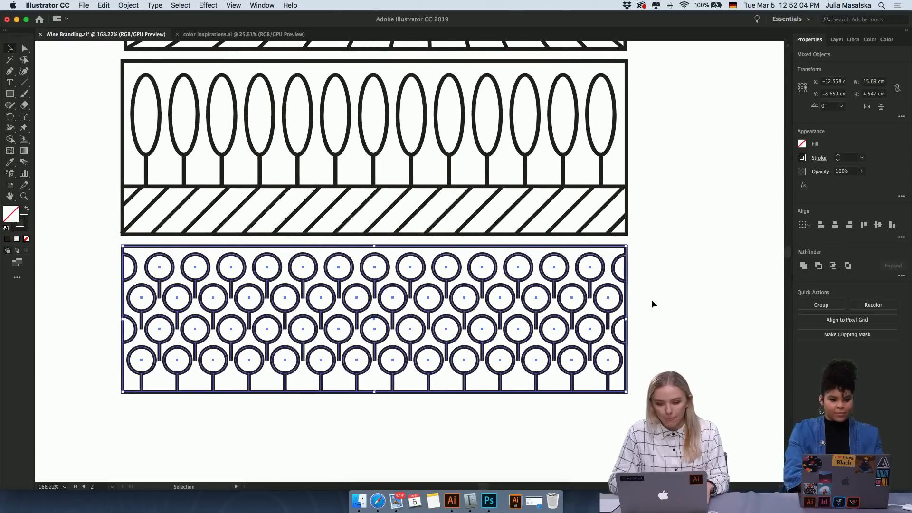
pyautogui.scroll(3, 652, 299)
pyautogui.scroll(2, 651, 299)
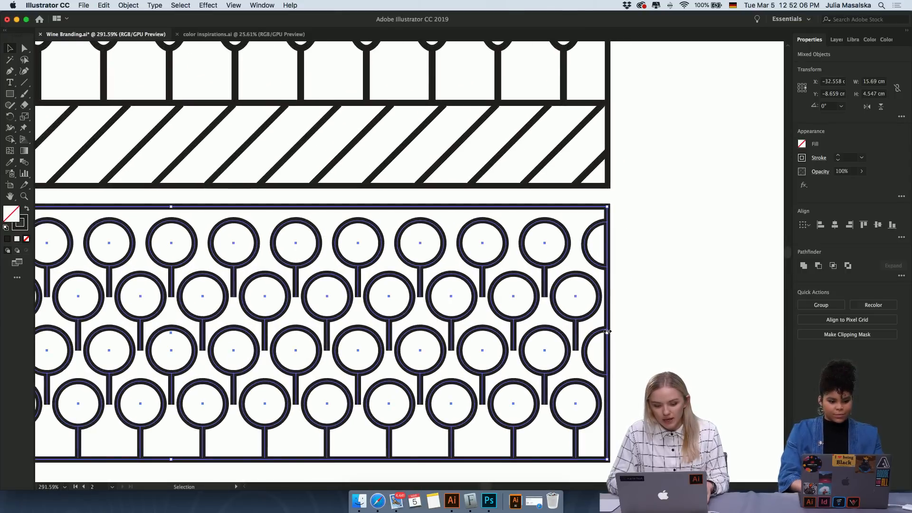
pyautogui.moveTo(607, 332); pyautogui.dragTo(607, 332)
pyautogui.click(651, 340)
# Fine-tune the staggered round-tree panel's left edge against the oval-tree panel, widening the panel to about 15.7 cm.
pyautogui.scroll(-3, 651, 340)
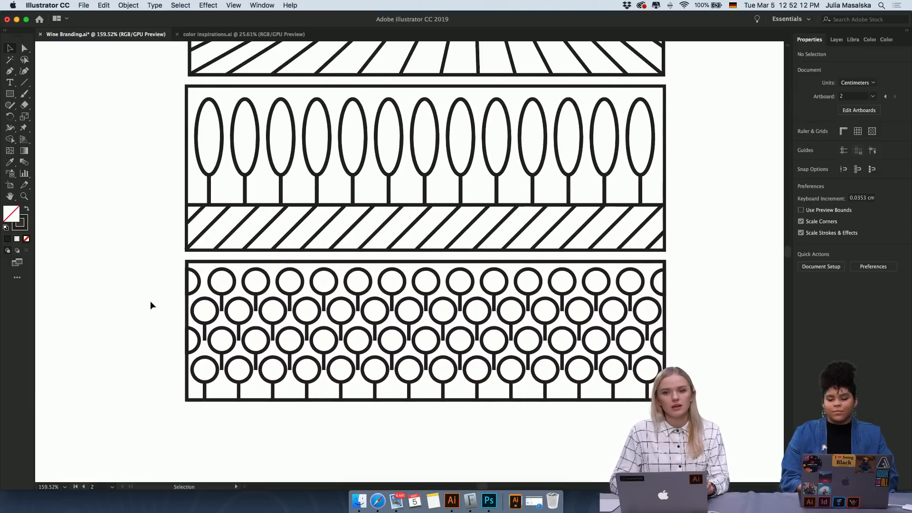
pyautogui.scroll(2, 129, 292)
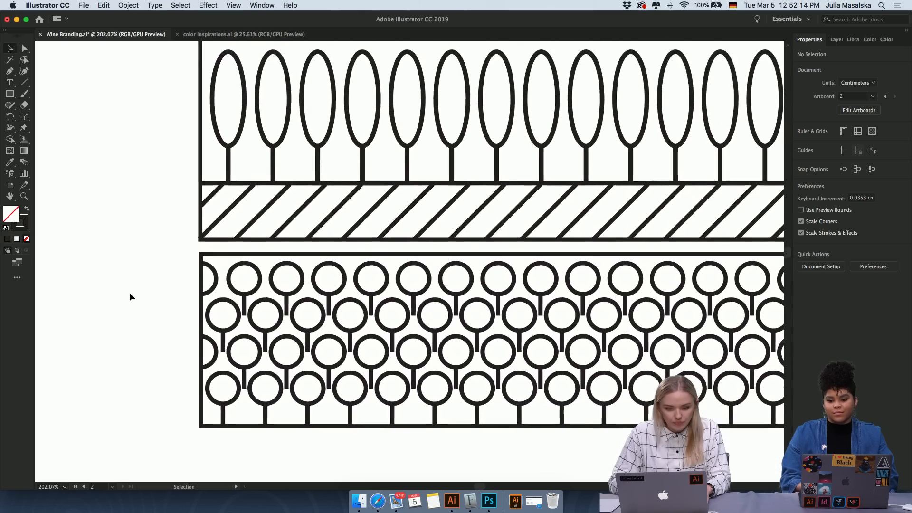
pyautogui.scroll(-1, 135, 290)
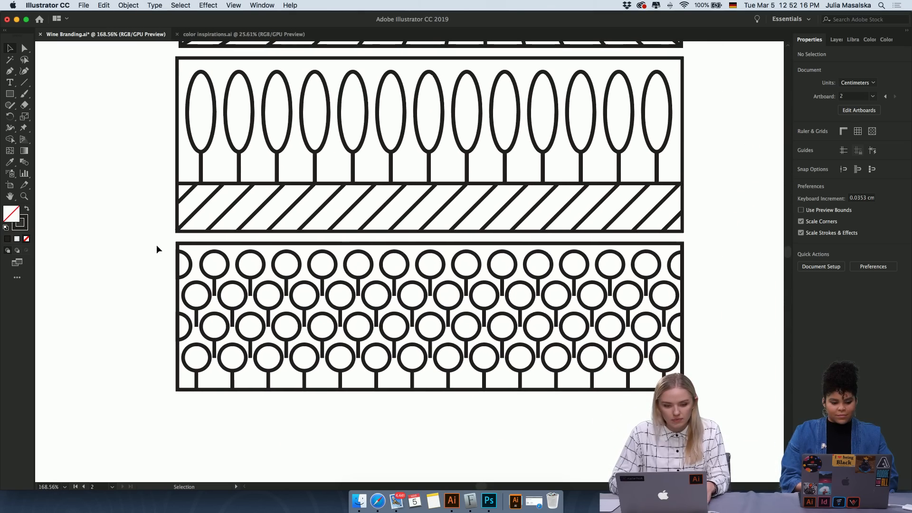
pyautogui.moveTo(156, 245); pyautogui.dragTo(753, 406)
pyautogui.scroll(5, 178, 328)
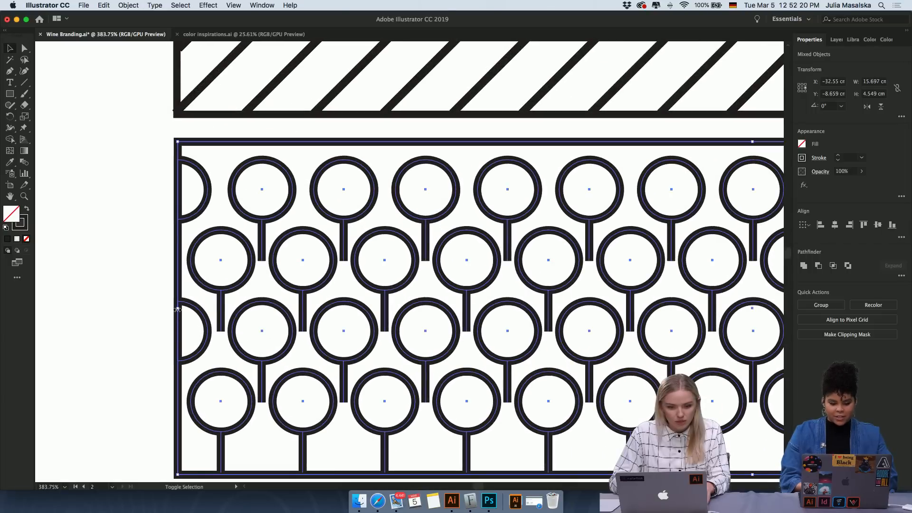
pyautogui.moveTo(177, 309); pyautogui.dragTo(176, 309)
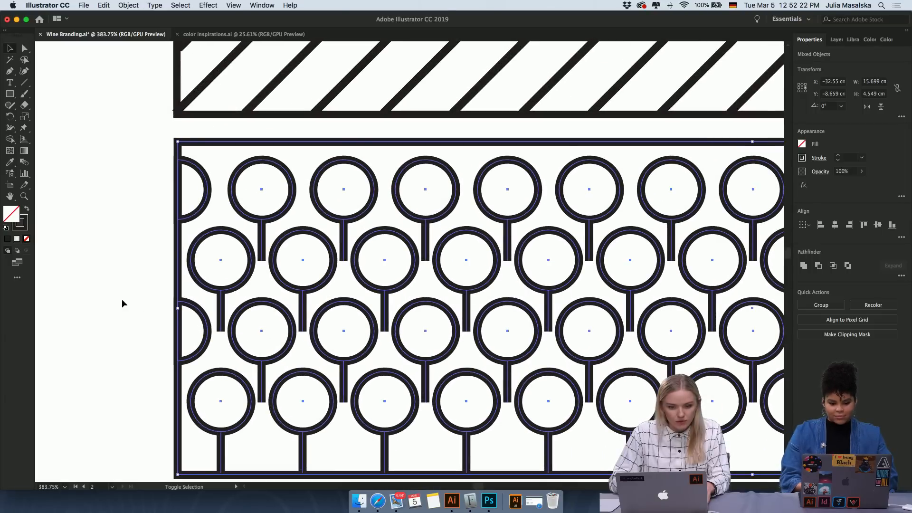
pyautogui.click(115, 300)
# Draw a text frame about 17.3 by 8.5 cm in the empty area beside the stacked panels and enter TYPEFACE.
pyautogui.scroll(-8, 116, 300)
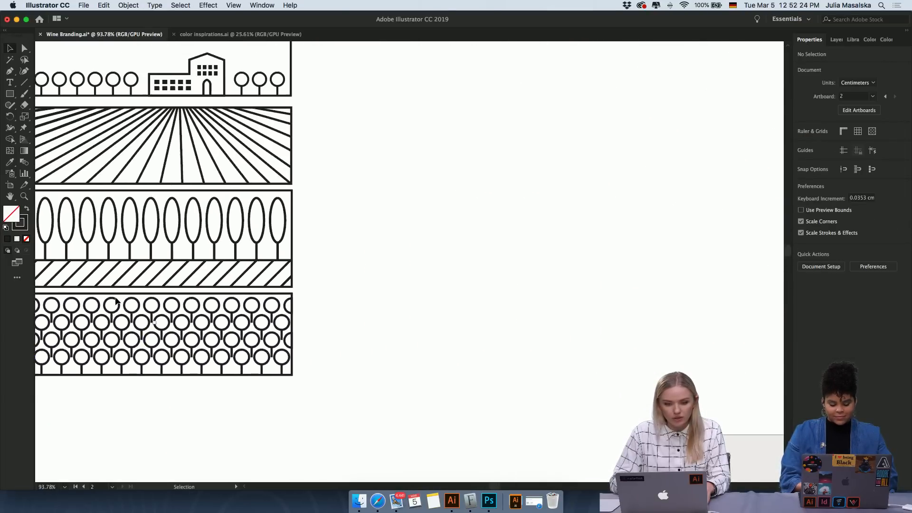
pyautogui.scroll(-3, 284, 299)
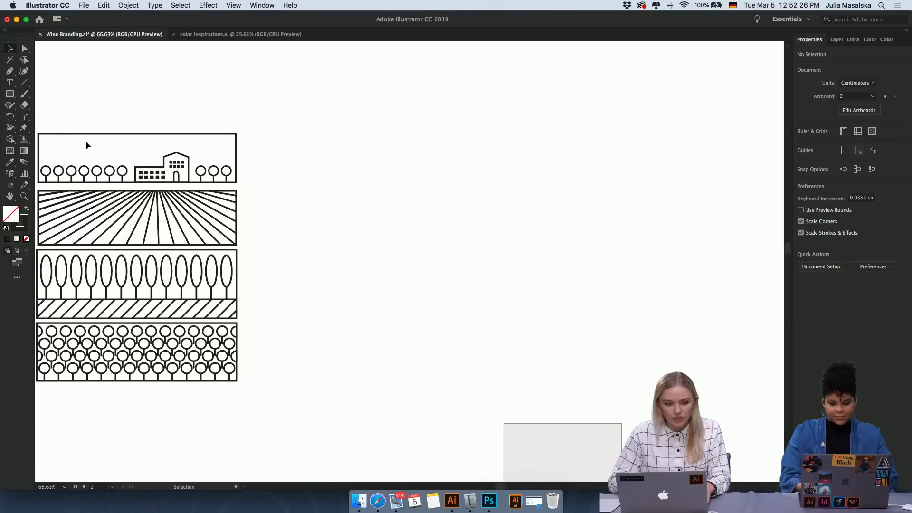
pyautogui.click(10, 84)
pyautogui.moveTo(307, 201); pyautogui.dragTo(526, 308)
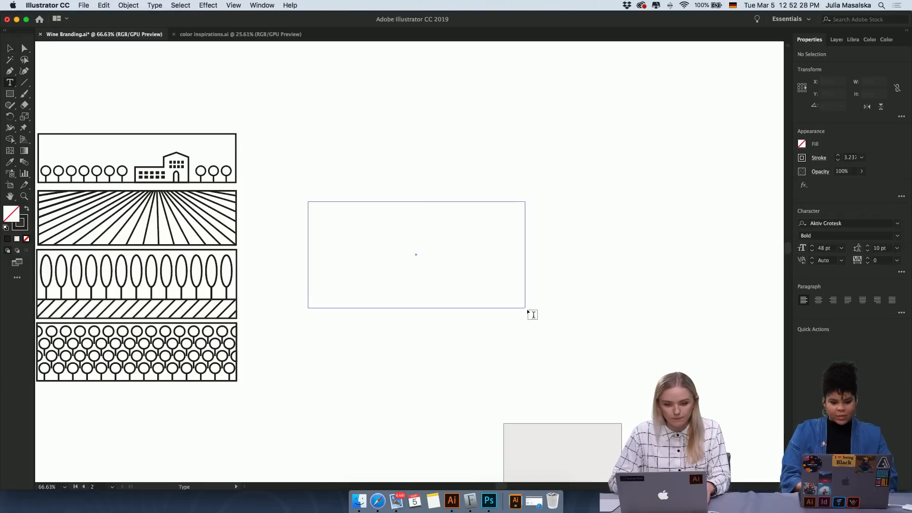
pyautogui.press('BackSpace')
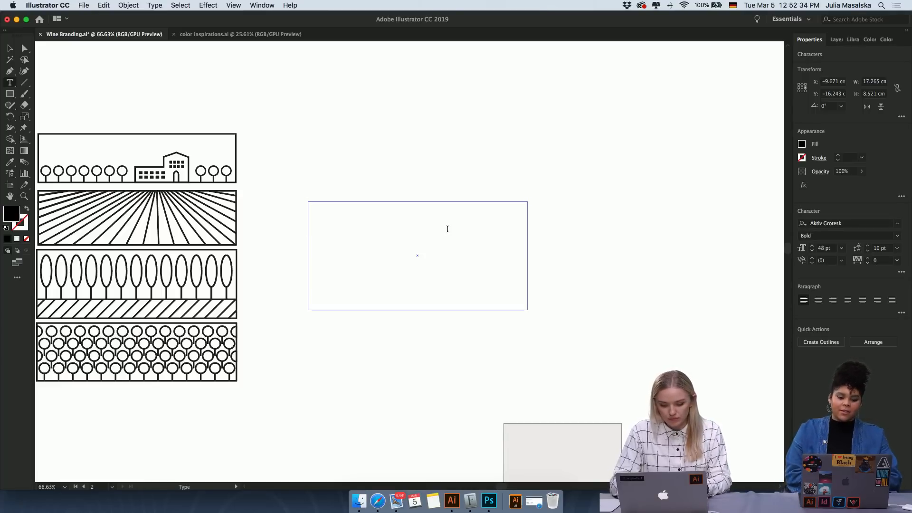
pyautogui.write('T')
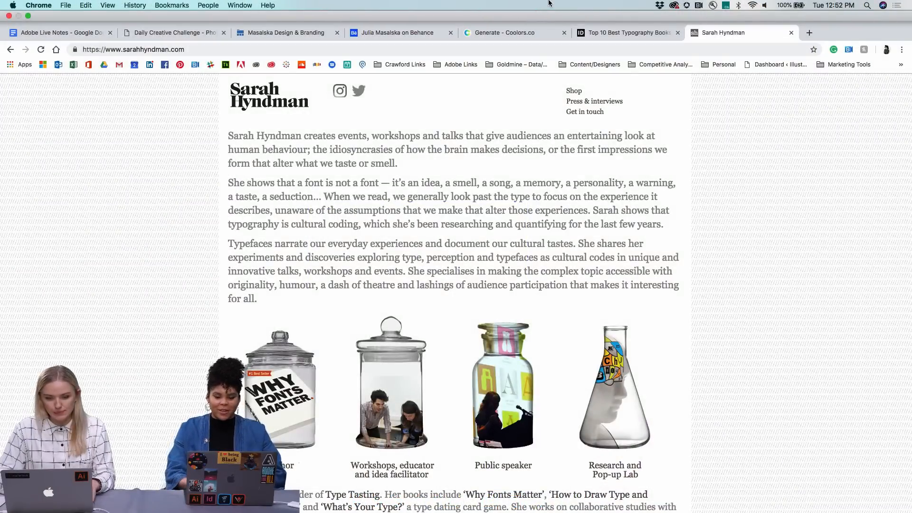
# Switch to Chrome and review the typography author's home page, including the introduction, jar illustrations and book mentions.
pyautogui.scroll(-1, 584, 95)
pyautogui.scroll(-3, 458, 237)
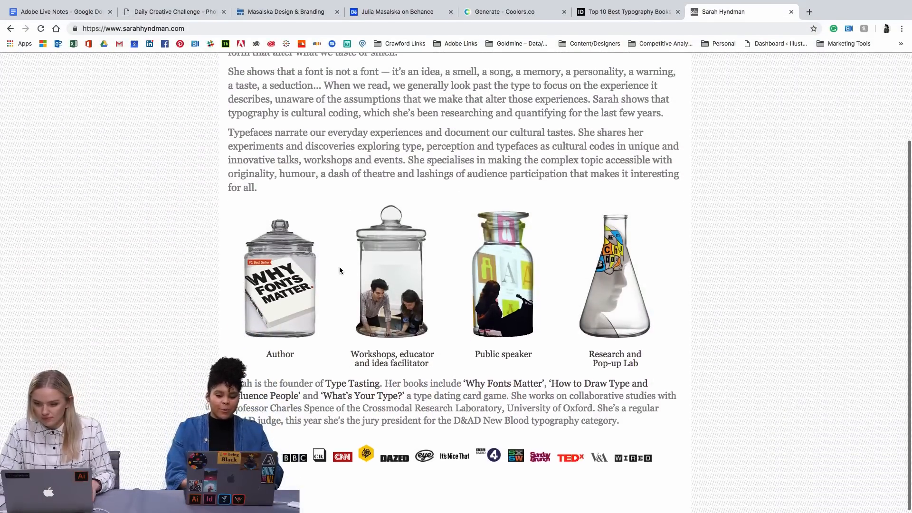
pyautogui.scroll(4, 344, 285)
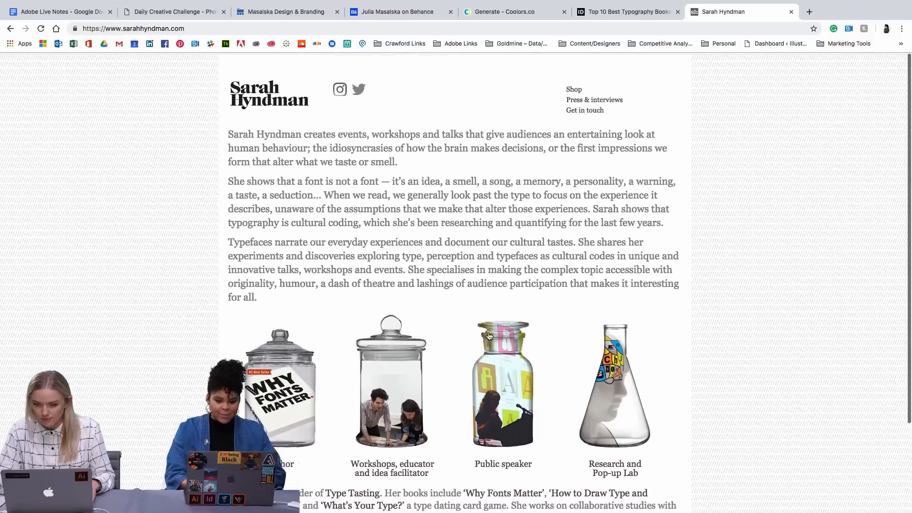
pyautogui.scroll(-4, 427, 313)
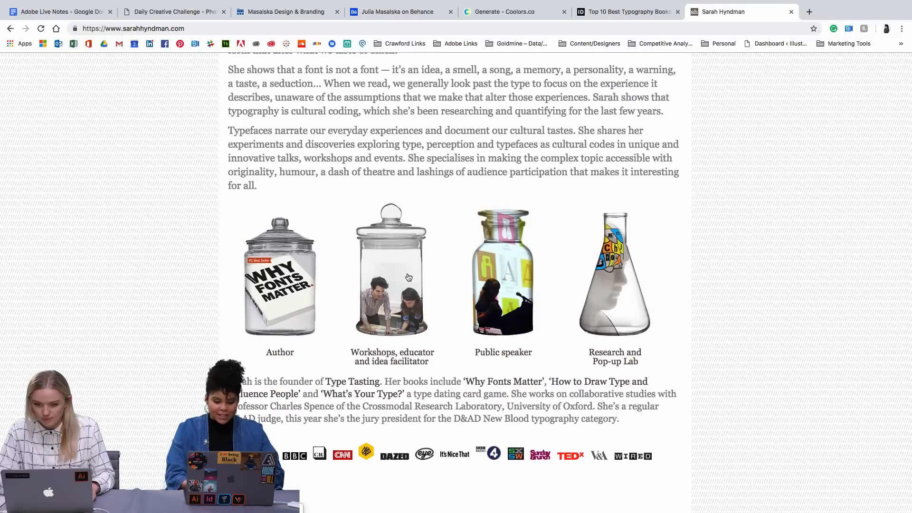
pyautogui.scroll(1, 400, 326)
pyautogui.scroll(4, 400, 325)
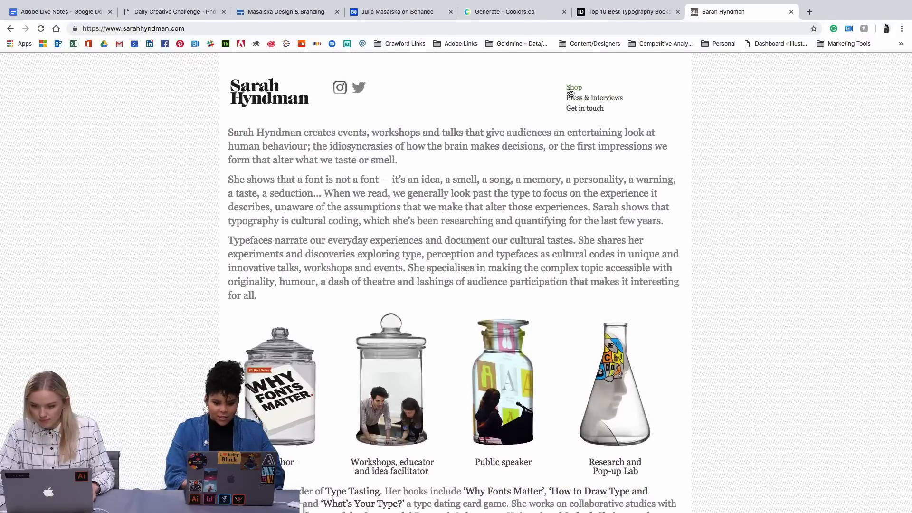
# Open the typography site's shop and follow the What's Your Type? card game to its Amazon listing.
pyautogui.click(570, 92)
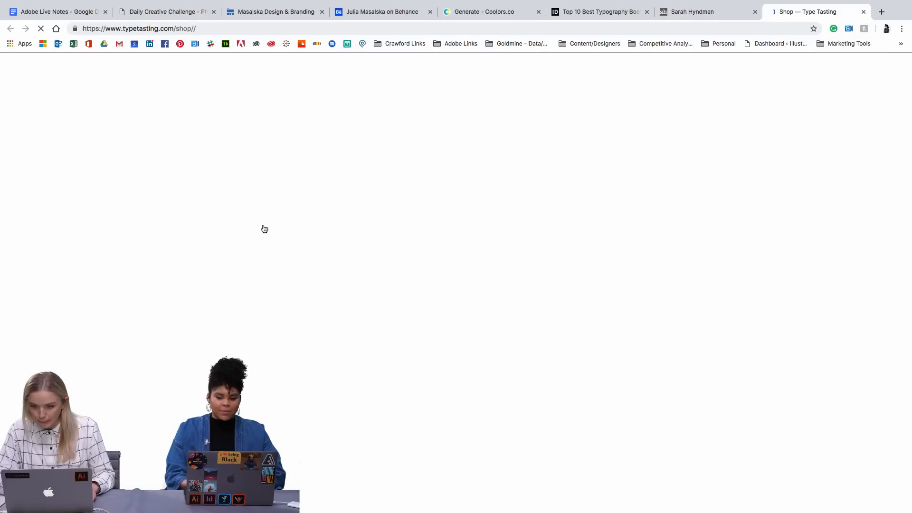
pyautogui.scroll(-5, 265, 229)
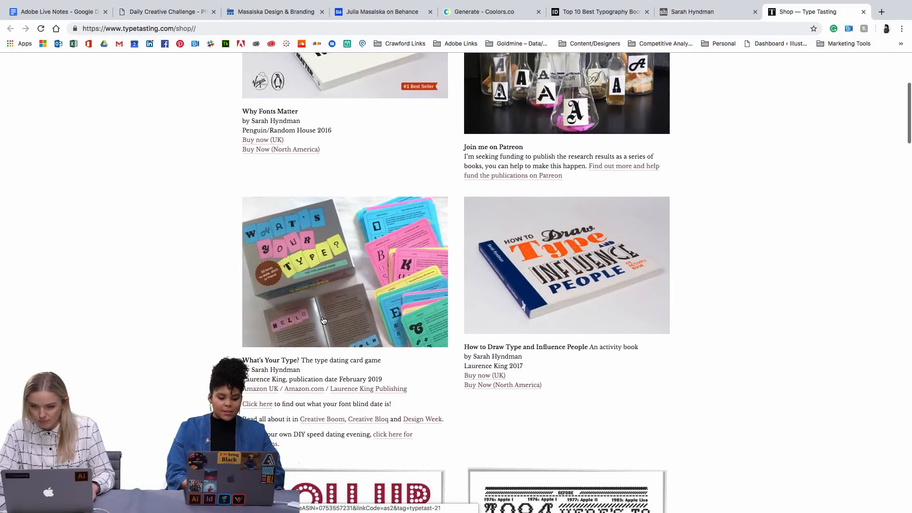
pyautogui.click(324, 329)
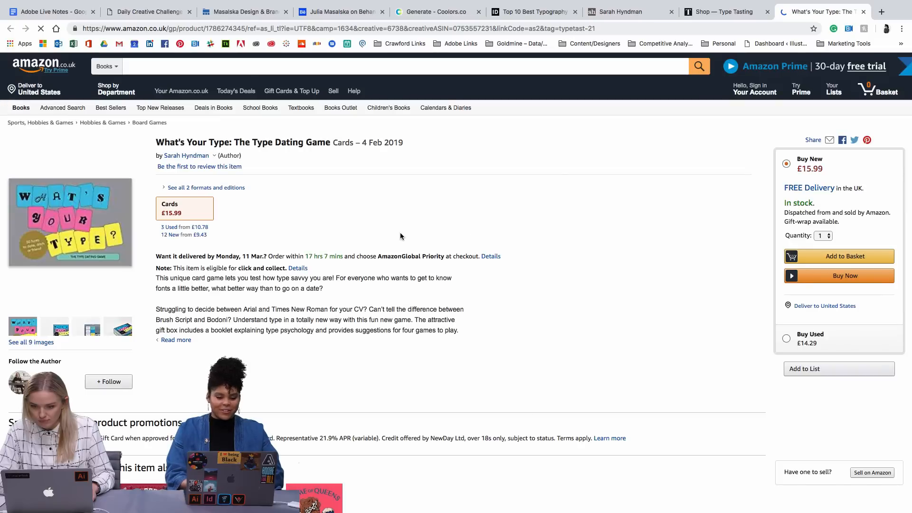
# Look through the product photos of What's Your Type: The Type Dating Game and close the image gallery.
pyautogui.scroll(-1, 124, 220)
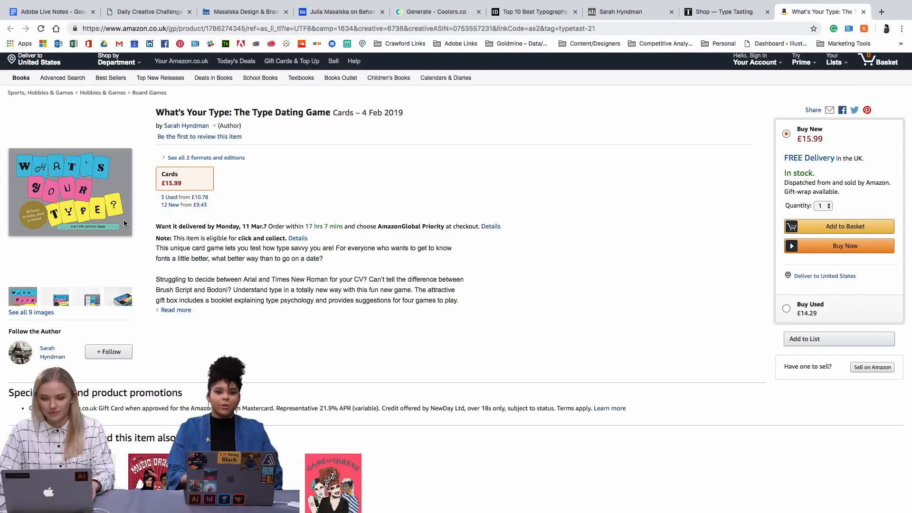
pyautogui.click(62, 304)
pyautogui.click(641, 151)
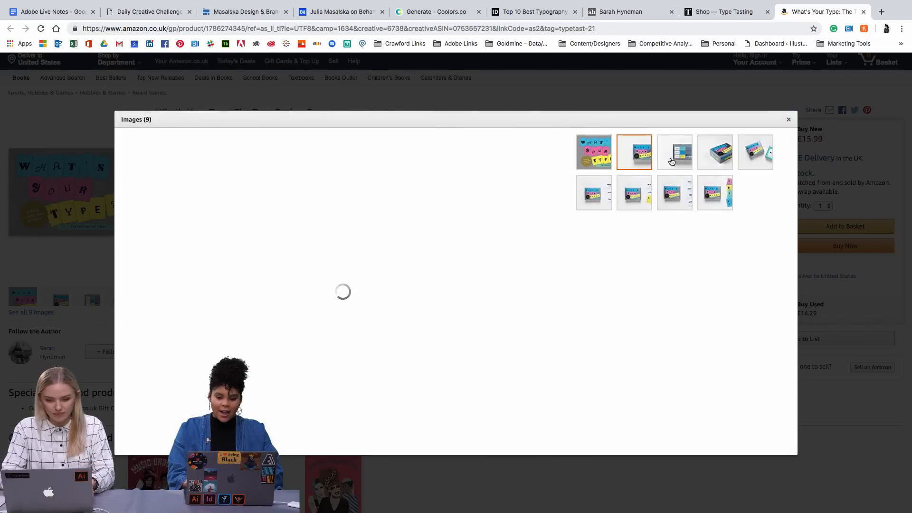
pyautogui.click(674, 162)
pyautogui.click(726, 157)
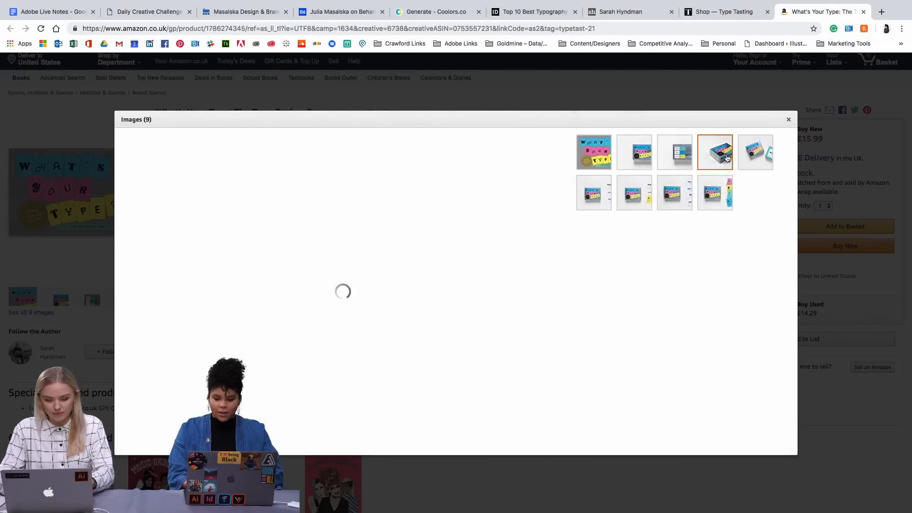
pyautogui.click(789, 120)
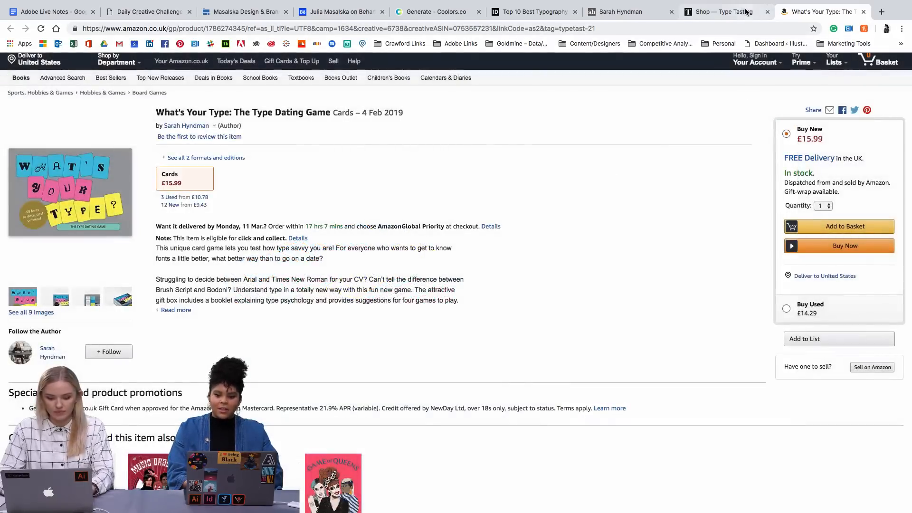
# Return to the typography author's home page and review its overview of books and activities.
pyautogui.click(725, 12)
pyautogui.click(628, 12)
pyautogui.scroll(-5, 453, 252)
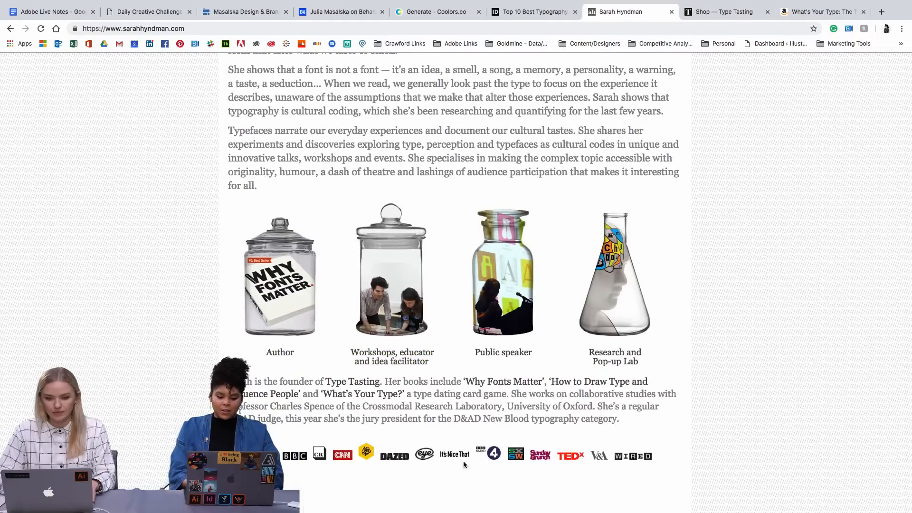
pyautogui.scroll(5, 486, 457)
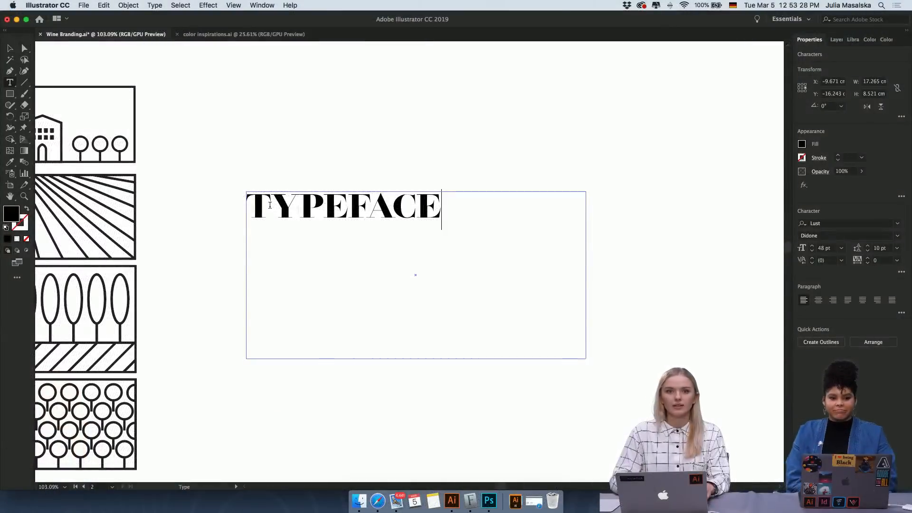
# In Illustrator, replace the initial T of TYPEFACE with its alternate glyph that has a curled swash on the crossbar.
pyautogui.scroll(3, 270, 205)
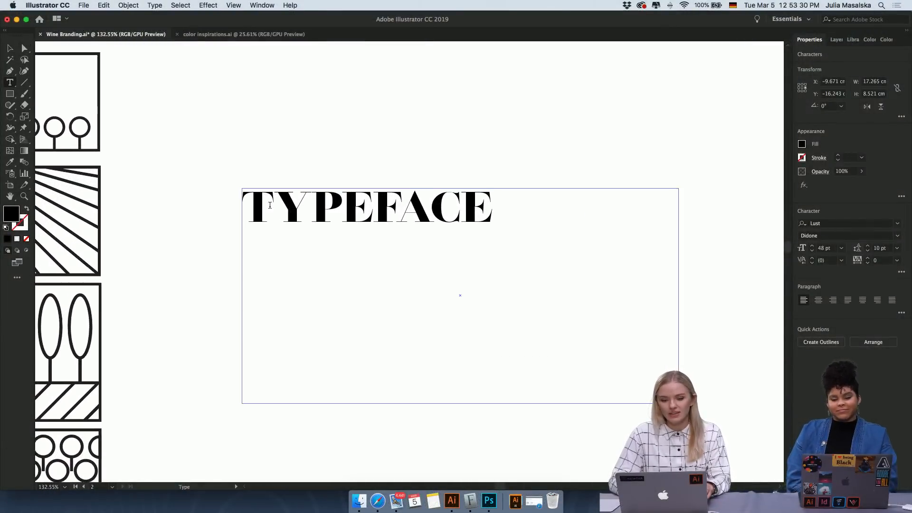
pyautogui.hscroll(-2, 269, 205)
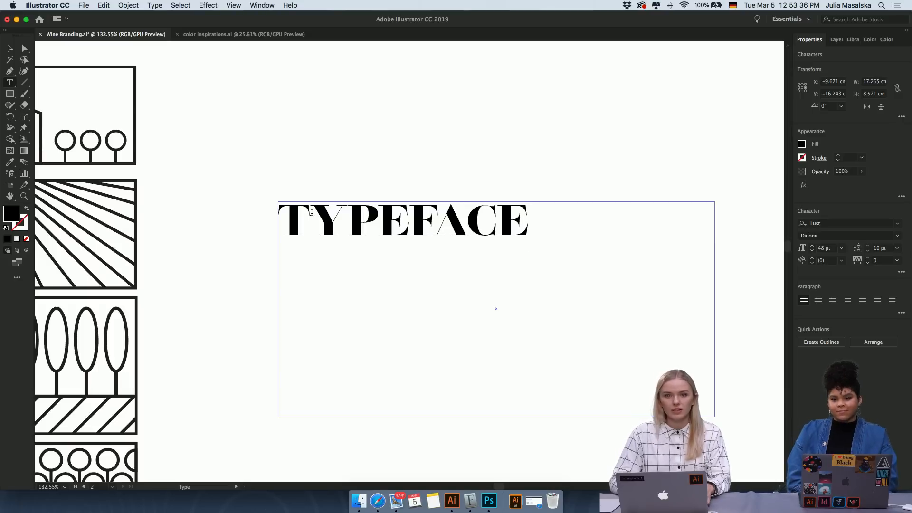
pyautogui.moveTo(312, 212); pyautogui.dragTo(283, 224)
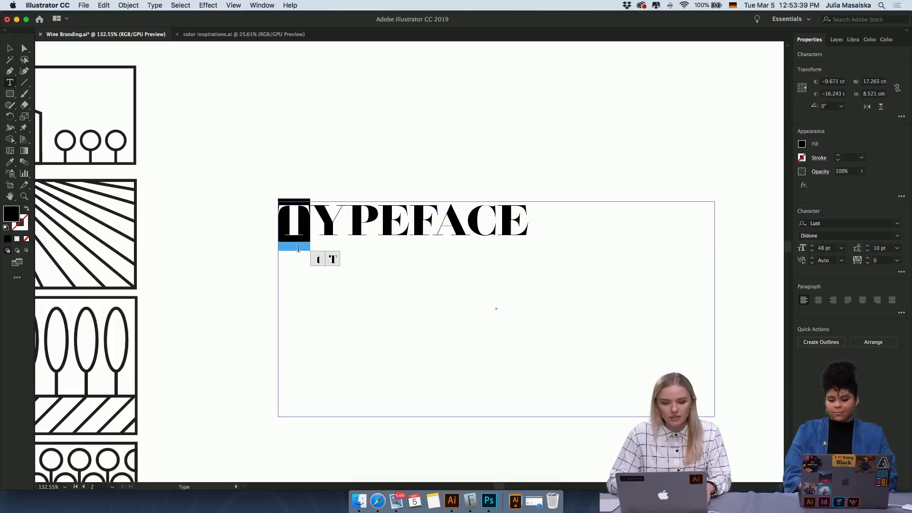
pyautogui.click(333, 259)
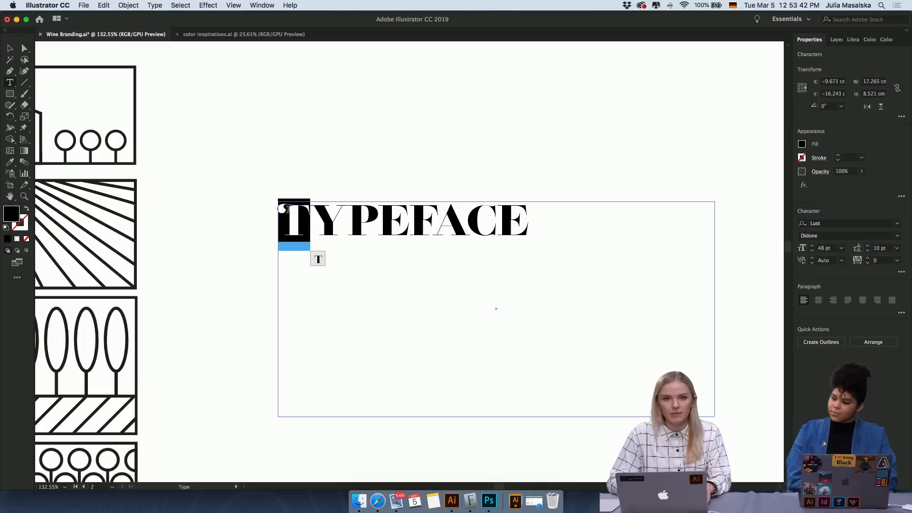
pyautogui.keyDown('super'); pyautogui.click(231, 235); pyautogui.keyUp('super')
# Replace the Y of TYPEFACE with the alternate glyph whose right arm ends in a curled swash.
pyautogui.scroll(5, 297, 214)
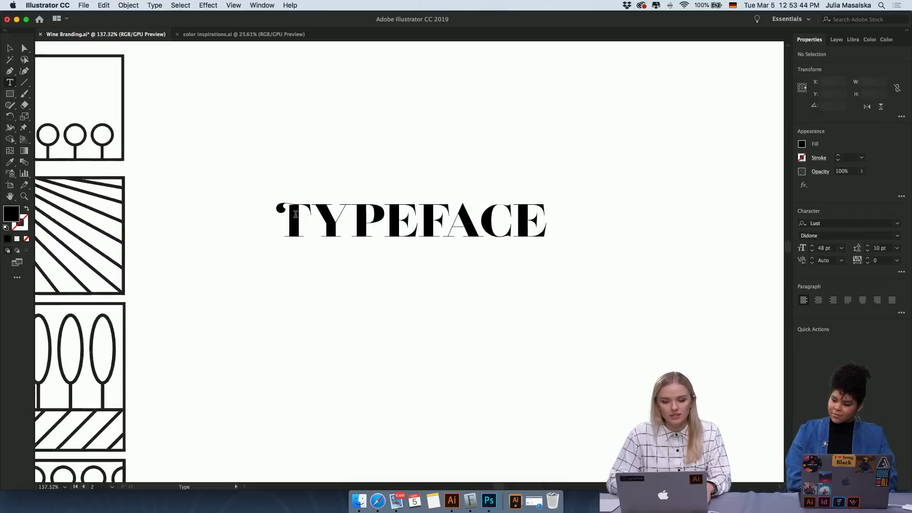
pyautogui.moveTo(321, 209); pyautogui.dragTo(273, 221)
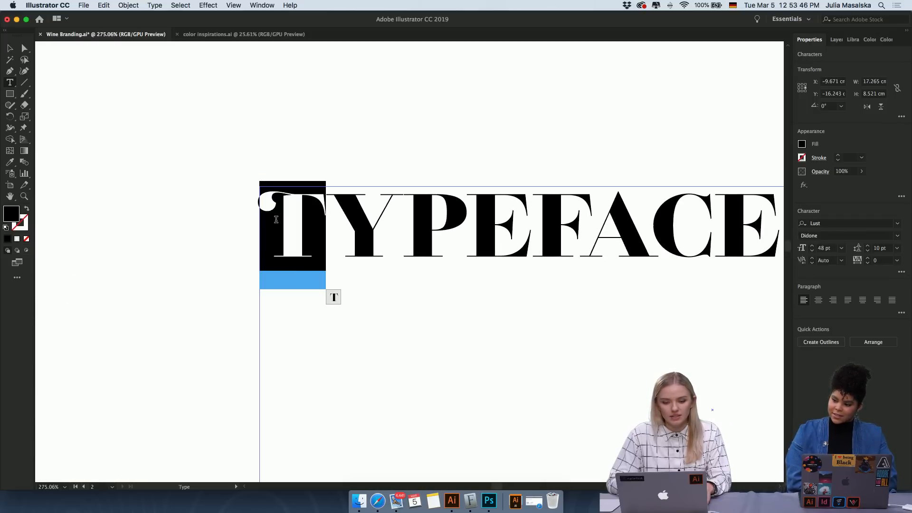
pyautogui.moveTo(404, 216); pyautogui.dragTo(333, 207)
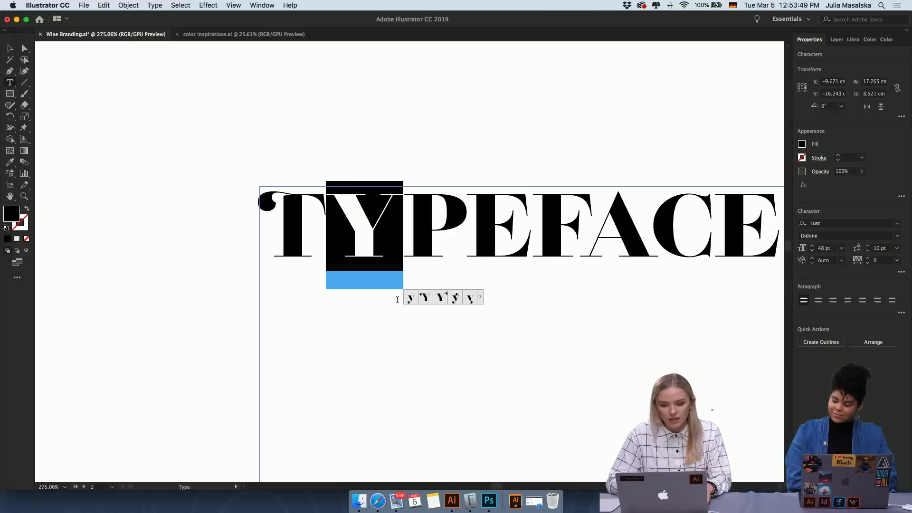
pyautogui.click(441, 298)
pyautogui.click(337, 315)
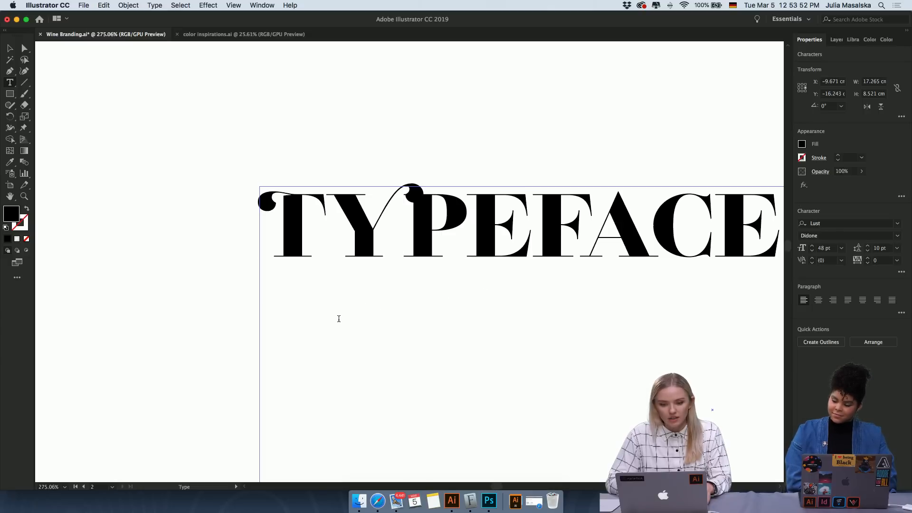
pyautogui.scroll(-3, 421, 293)
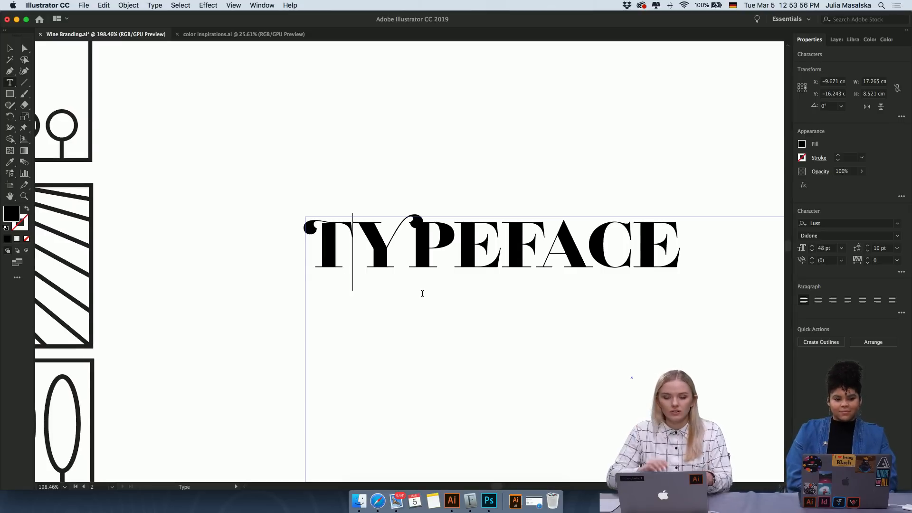
# Delete the TYPEFACE sample text beside the vineyard panels.
pyautogui.scroll(-3, 422, 293)
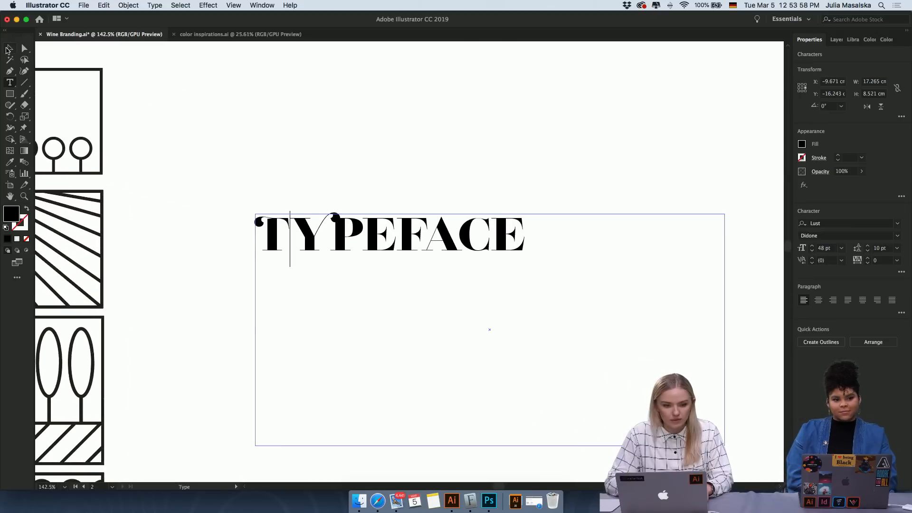
pyautogui.click(9, 49)
pyautogui.press('Delete')
# Draw a horizontal line about 15.5 cm long across the winery panel, just below its upper edge, spanning both side borders.
pyautogui.hscroll(-5, 295, 110)
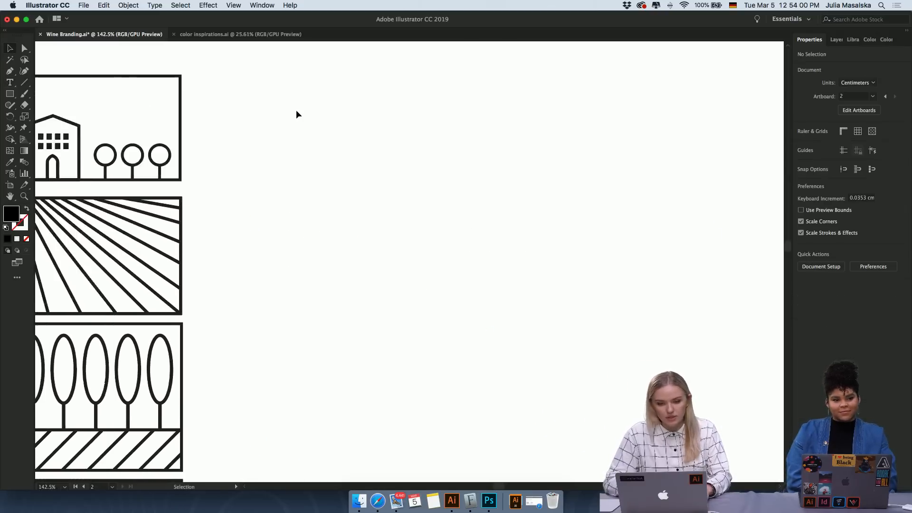
pyautogui.hscroll(-2, 296, 110)
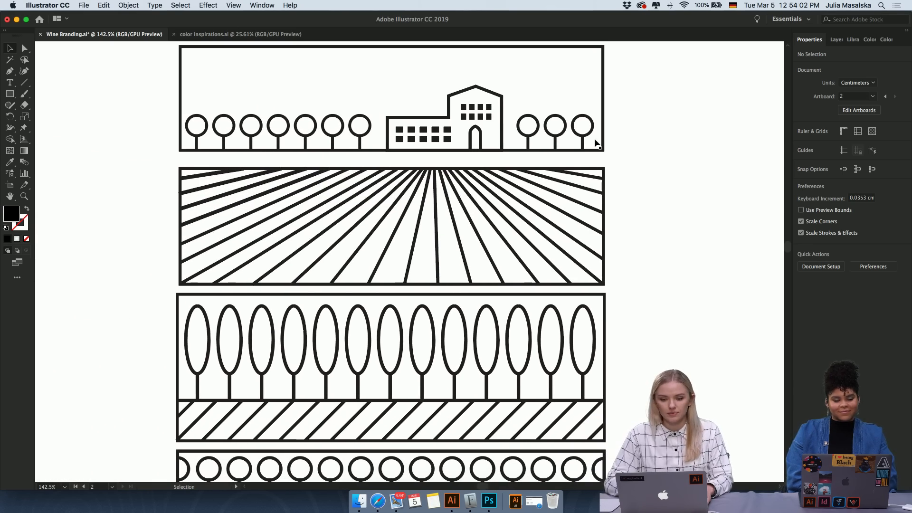
pyautogui.scroll(-3, 648, 150)
pyautogui.scroll(3, 647, 150)
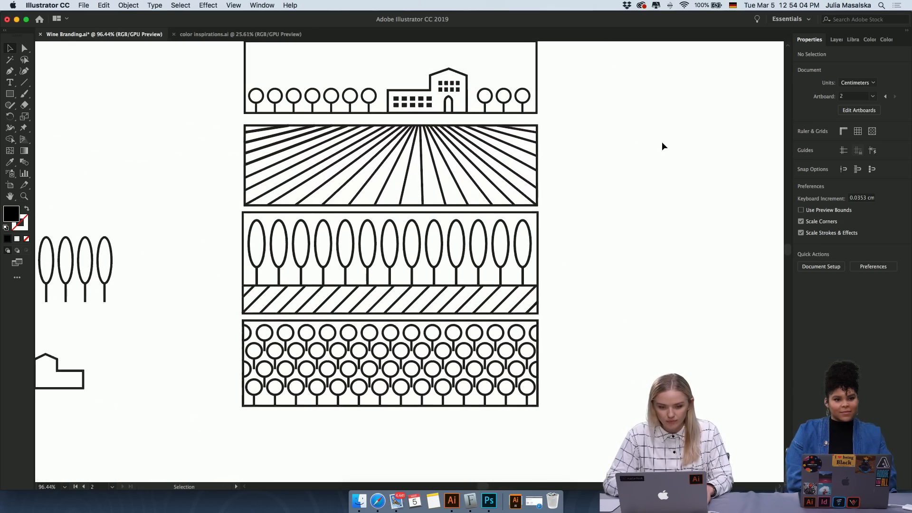
pyautogui.hscroll(-3, 662, 142)
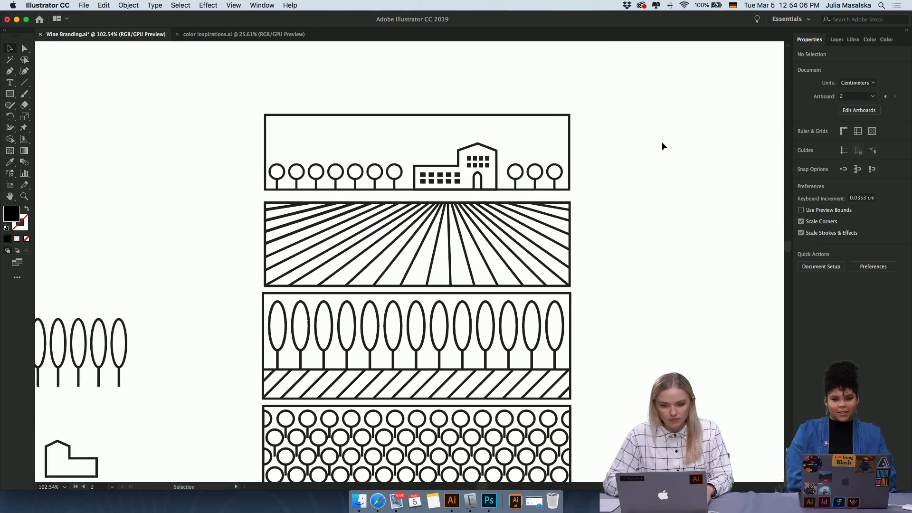
pyautogui.scroll(3, 662, 143)
pyautogui.hscroll(-3, 662, 143)
pyautogui.scroll(1, 664, 146)
pyautogui.hscroll(1, 664, 146)
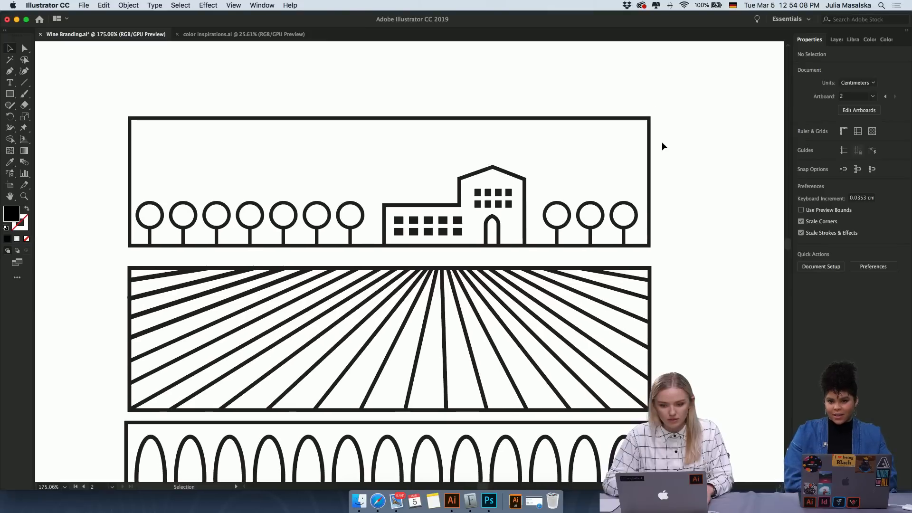
pyautogui.click(23, 84)
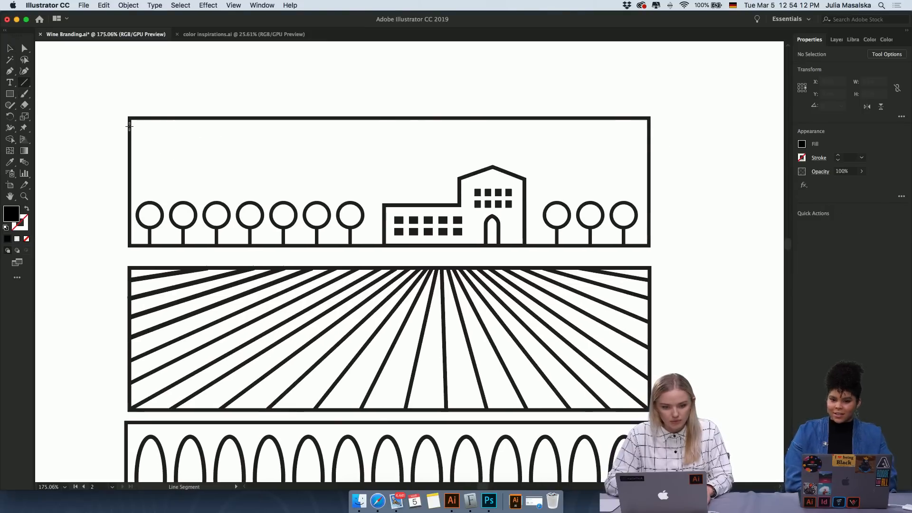
pyautogui.moveTo(129, 126); pyautogui.dragTo(565, 135)
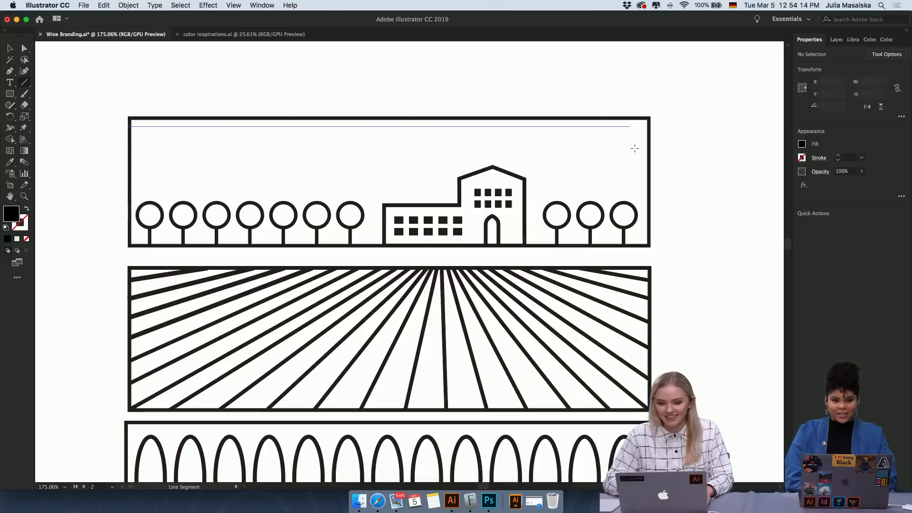
pyautogui.moveTo(647, 149); pyautogui.dragTo(647, 149)
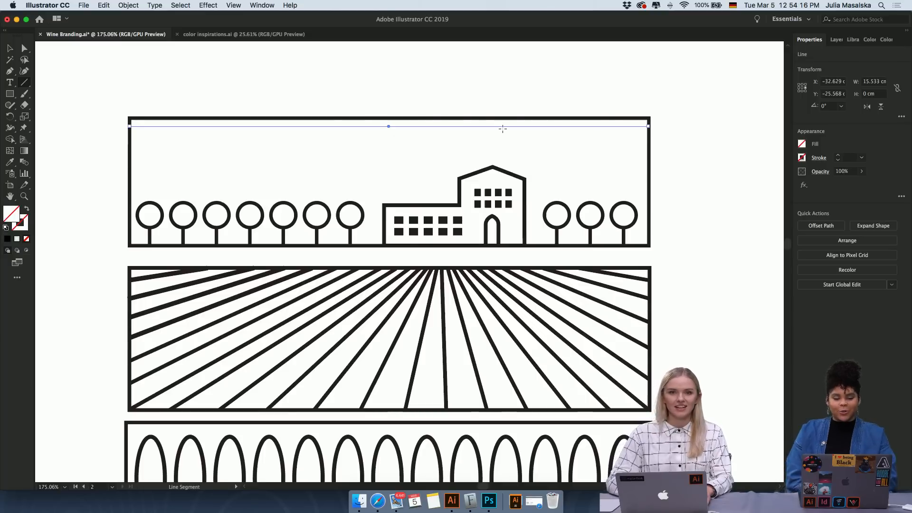
# Give the new horizontal line a black stroke with a weight of 2 pt.
pyautogui.click(14, 227)
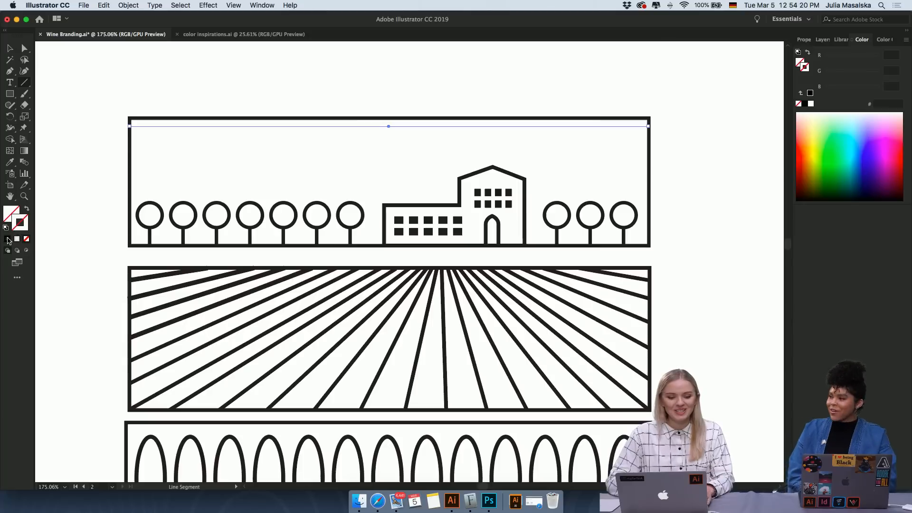
pyautogui.click(8, 240)
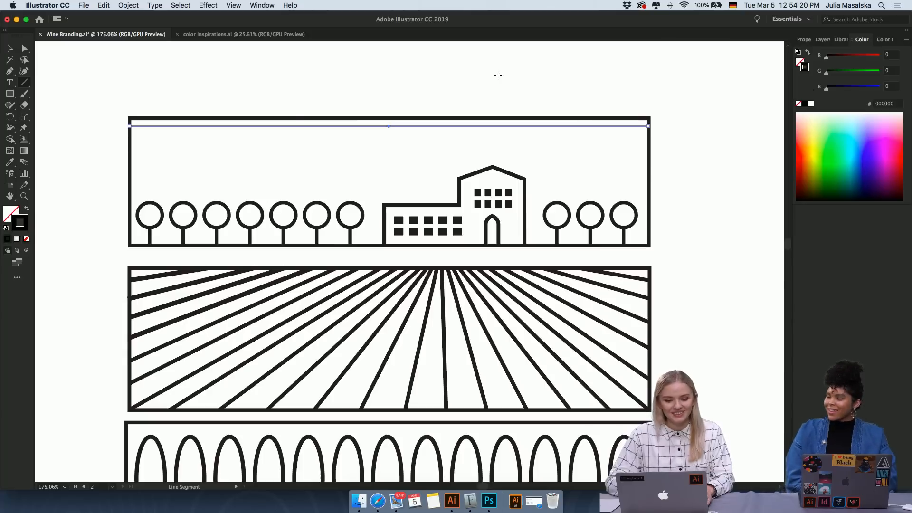
pyautogui.click(804, 40)
pyautogui.click(839, 156)
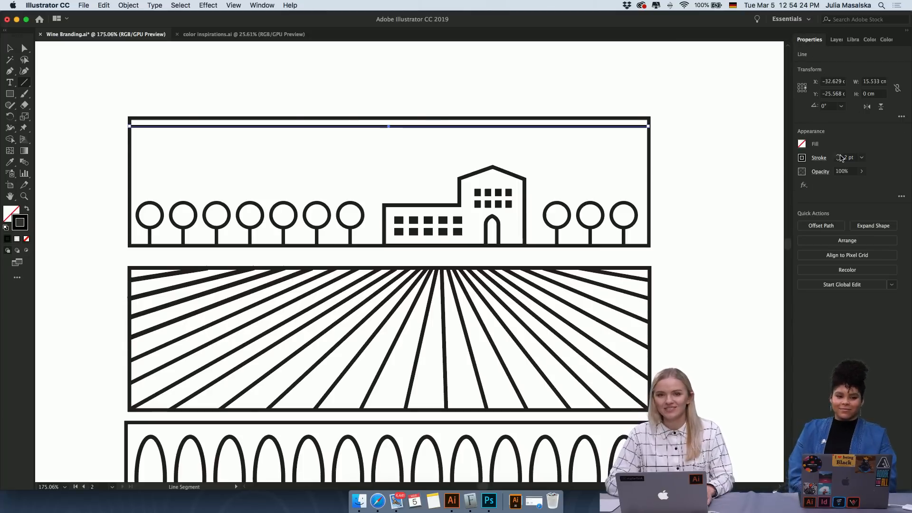